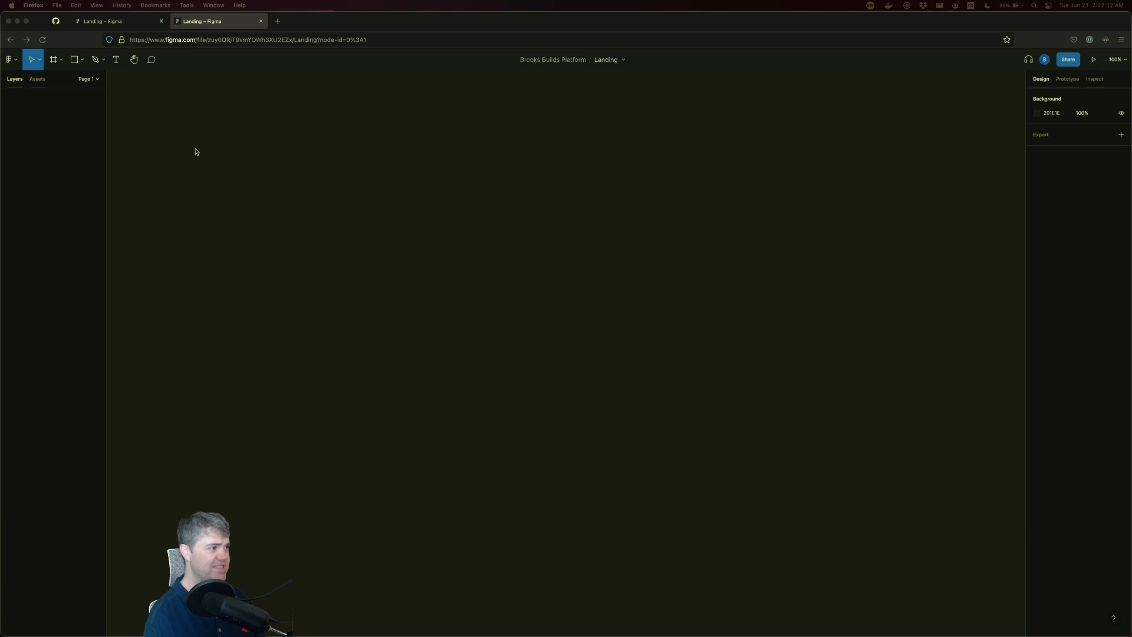
- Show the list of pages and rename the file as Platform
{"action": "left_click", "coordinate": [91, 82]}
{"action": "left_click", "coordinate": [92, 83]}
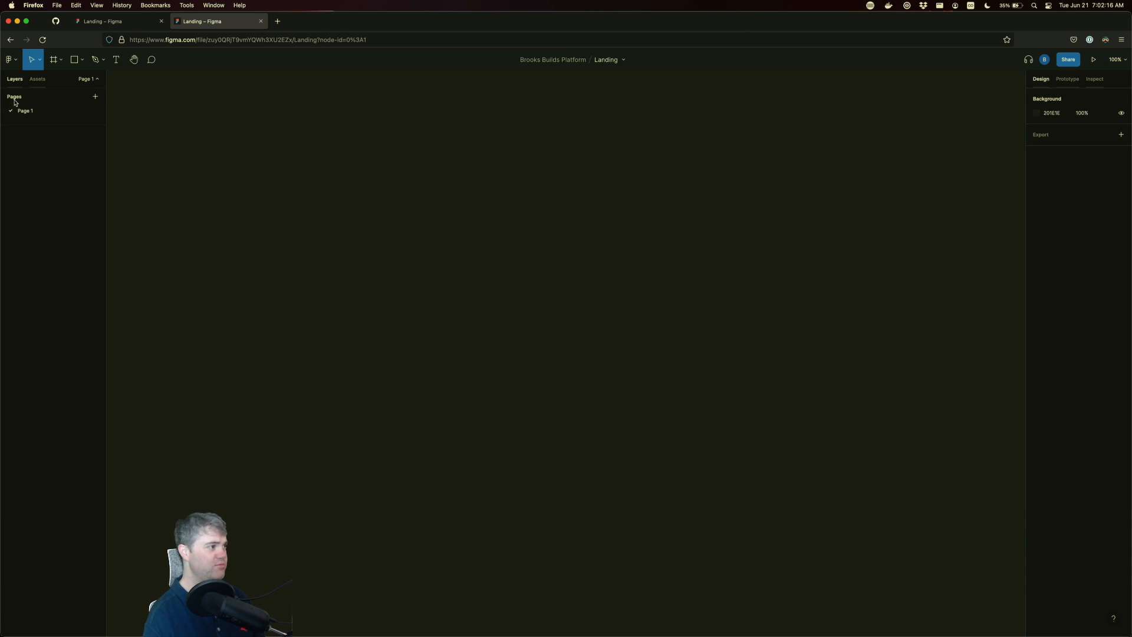
{"action": "double_click", "coordinate": [599, 60]}
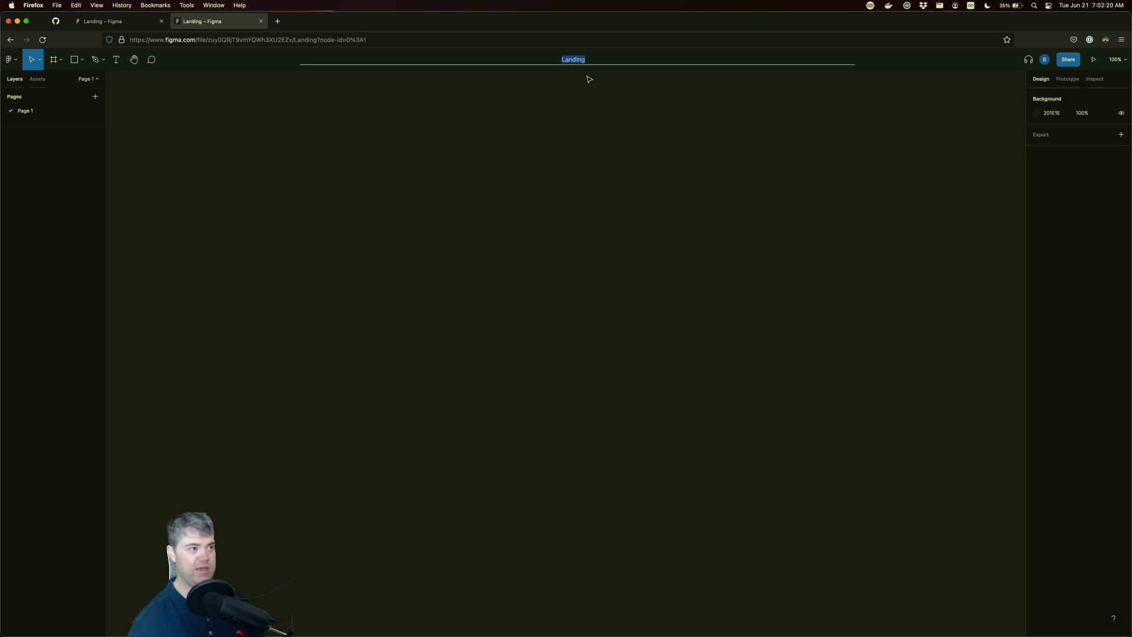
{"action": "type", "text": "Platform"}
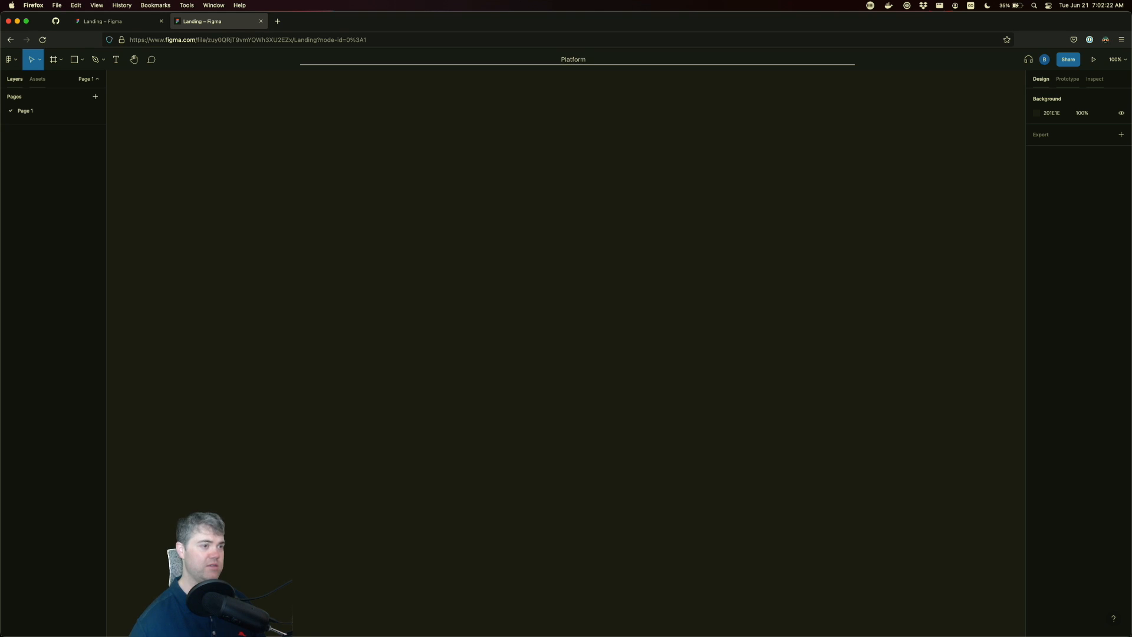
{"action": "key", "text": "Return"}
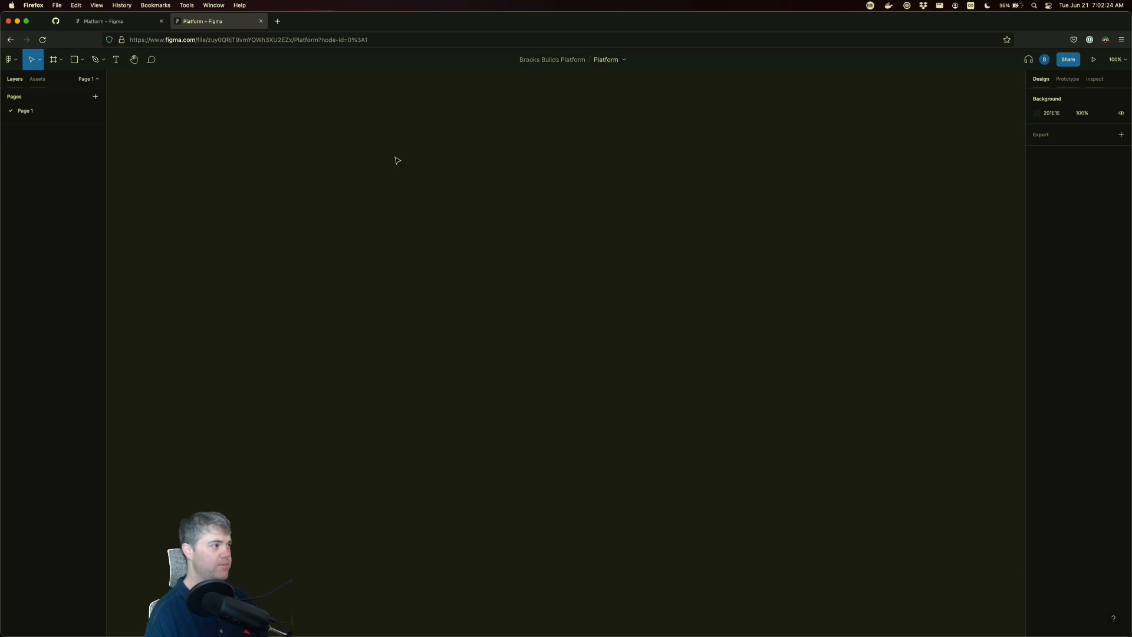
- Rename the file's only page, Page 1, as Landing
{"action": "double_click", "coordinate": [31, 111]}
{"action": "type", "text": "Landing"}
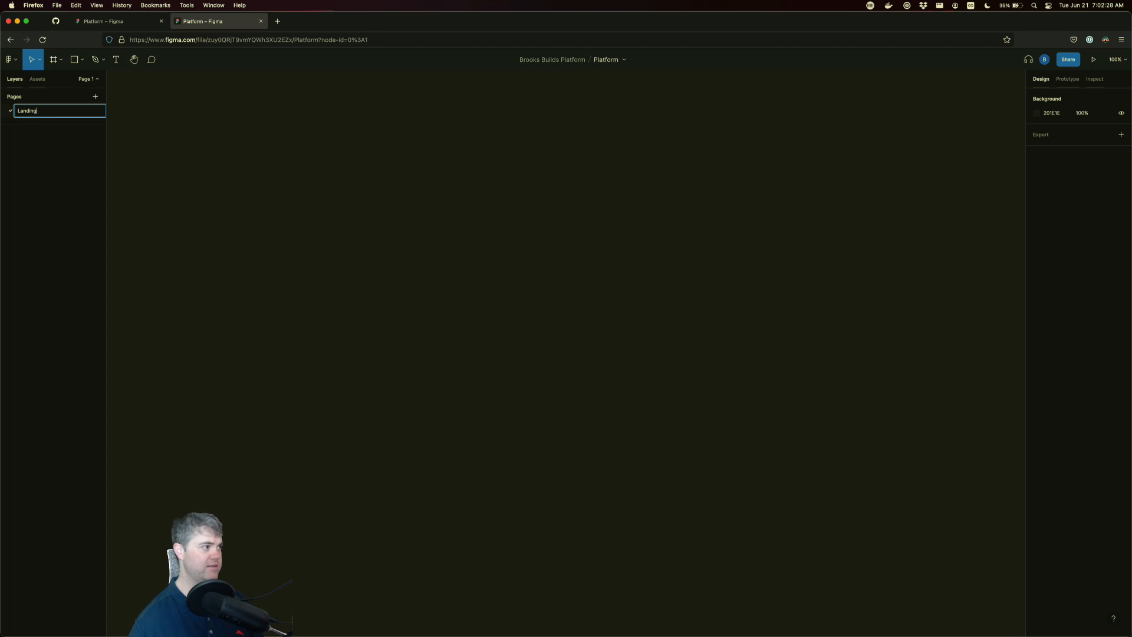
{"action": "key", "text": "Return"}
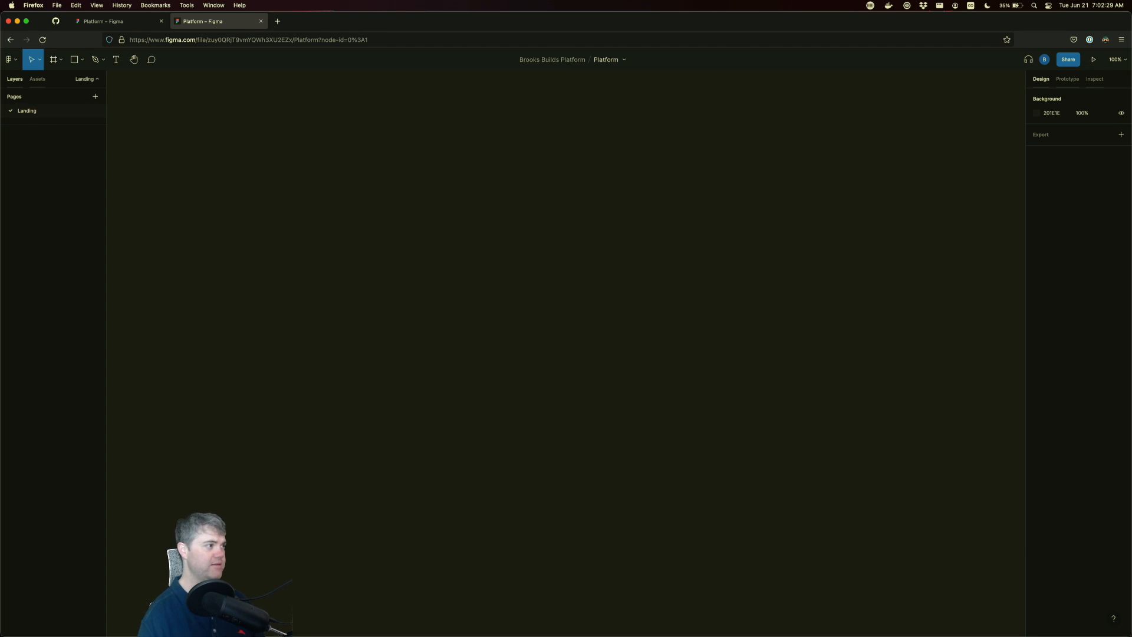
- Add a frame to the Landing page using the Desktop preset, 1440 × 1024
{"action": "left_click", "coordinate": [53, 61]}
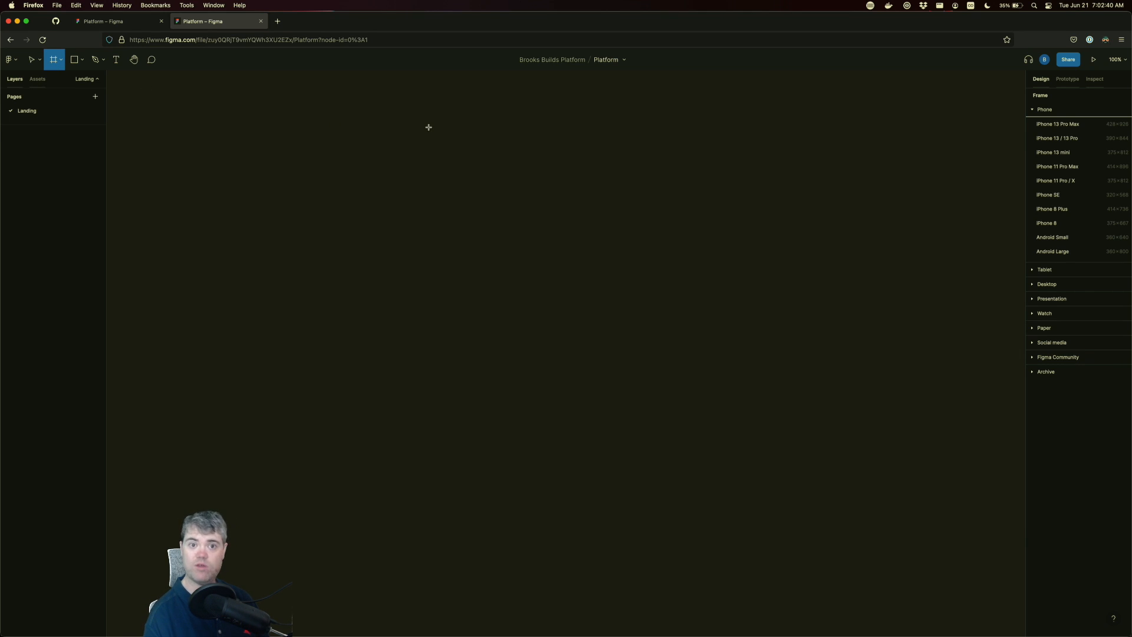
{"action": "left_click", "coordinate": [1056, 284]}
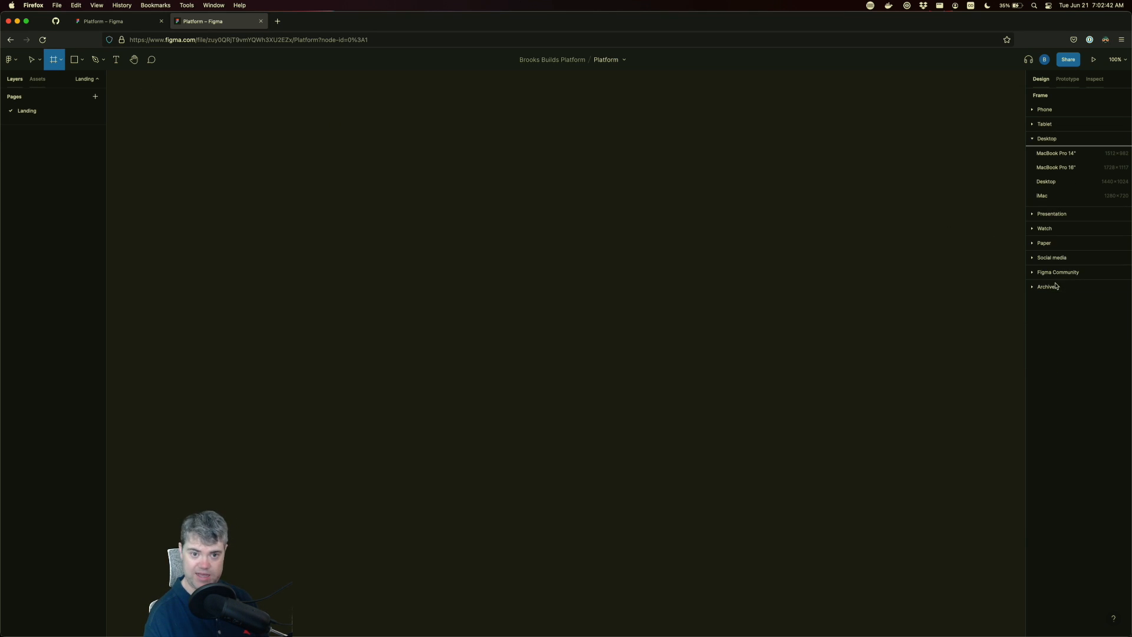
{"action": "left_click", "coordinate": [1055, 185]}
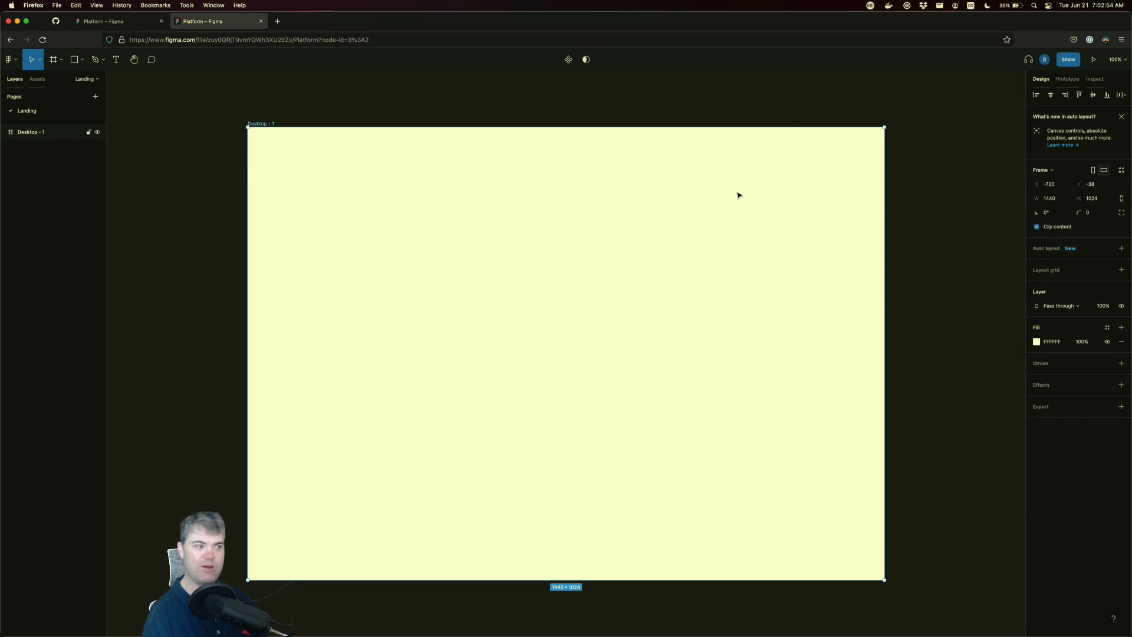
- Set the desktop frame's fill to the dark grey 393636 and select the frame
{"action": "left_click", "coordinate": [1036, 342]}
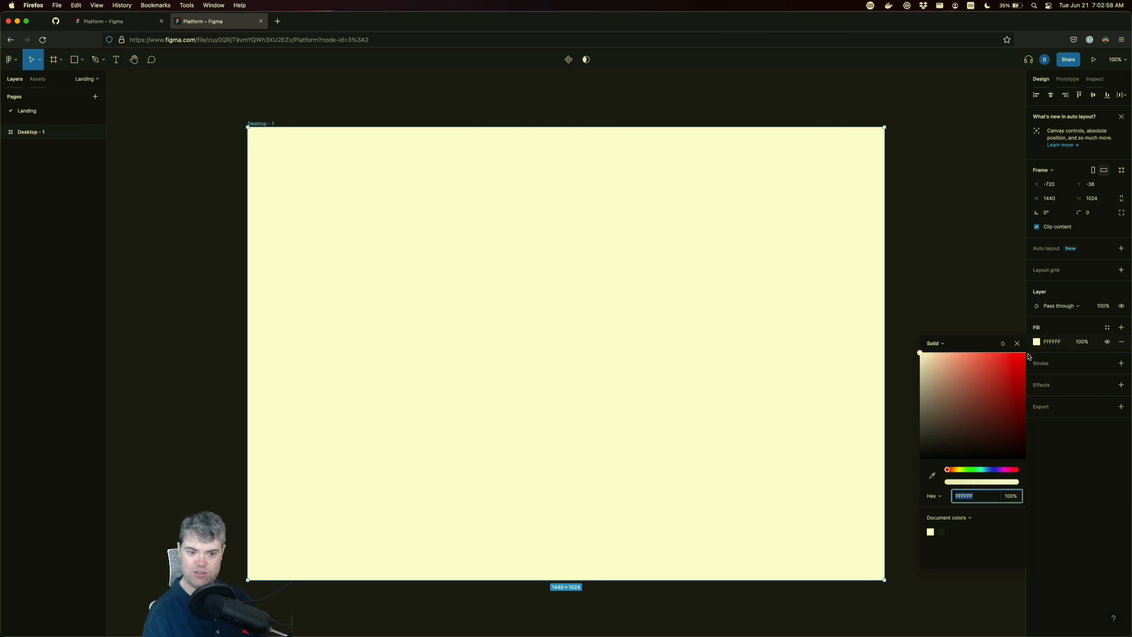
{"action": "left_click", "coordinate": [932, 442]}
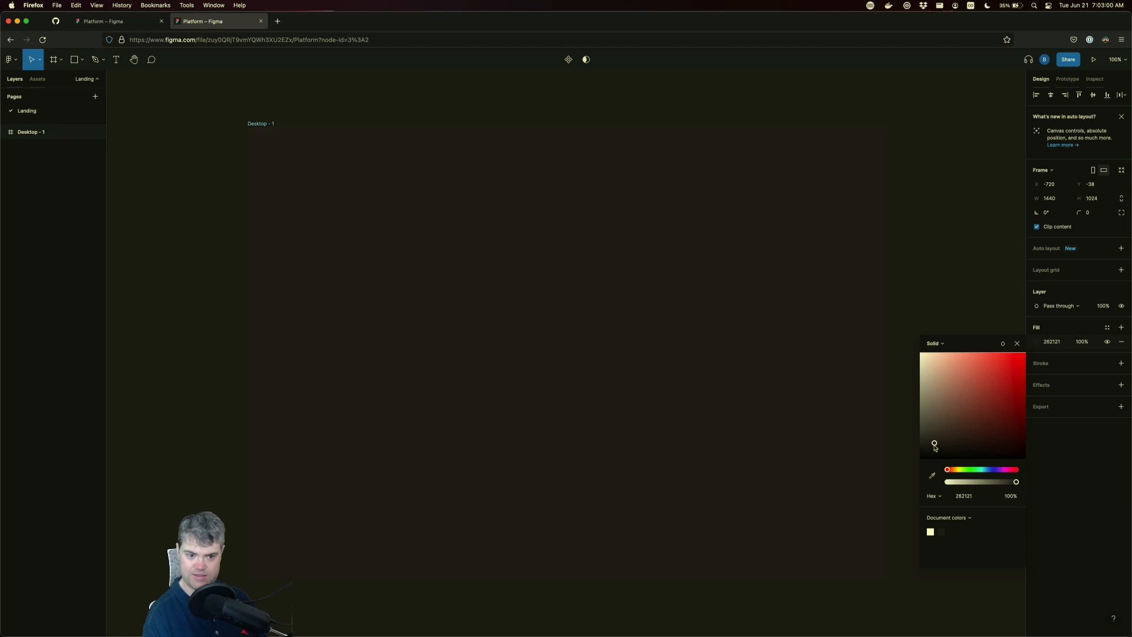
{"action": "left_click_drag", "start_coordinate": [932, 443], "coordinate": [926, 438]}
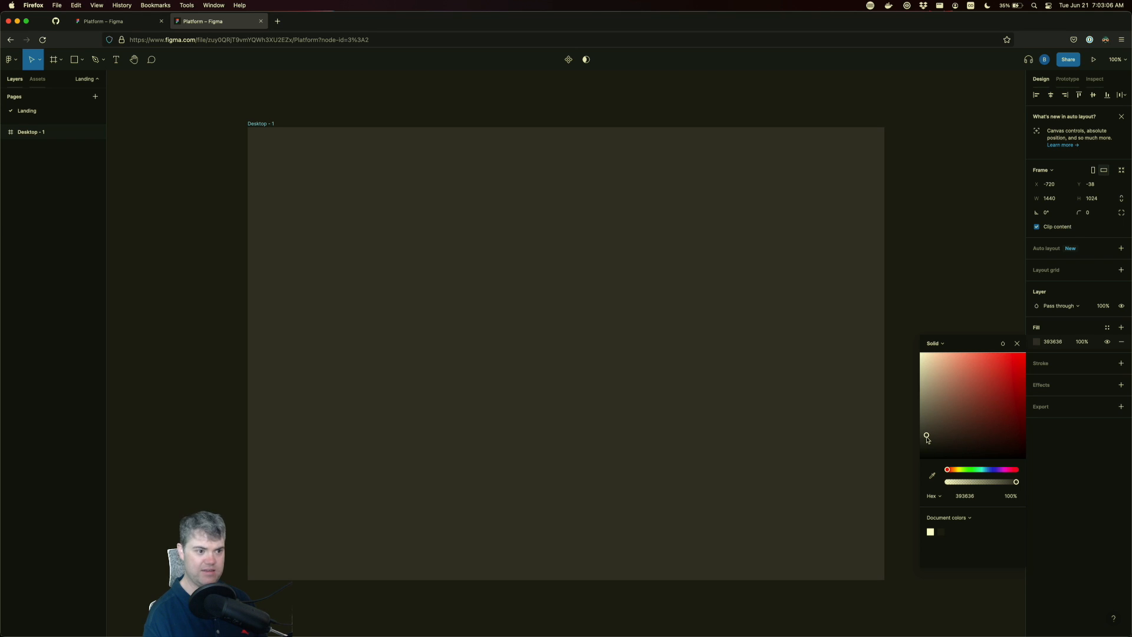
{"action": "left_click", "coordinate": [899, 308]}
{"action": "left_click", "coordinate": [529, 287]}
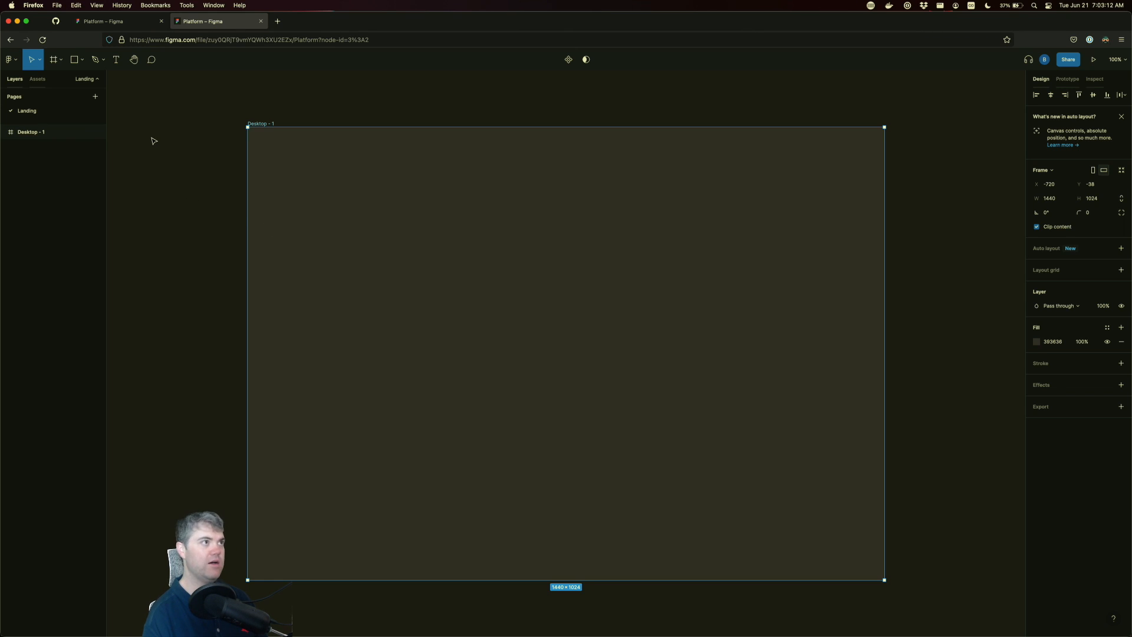
{"action": "double_click", "coordinate": [34, 132]}
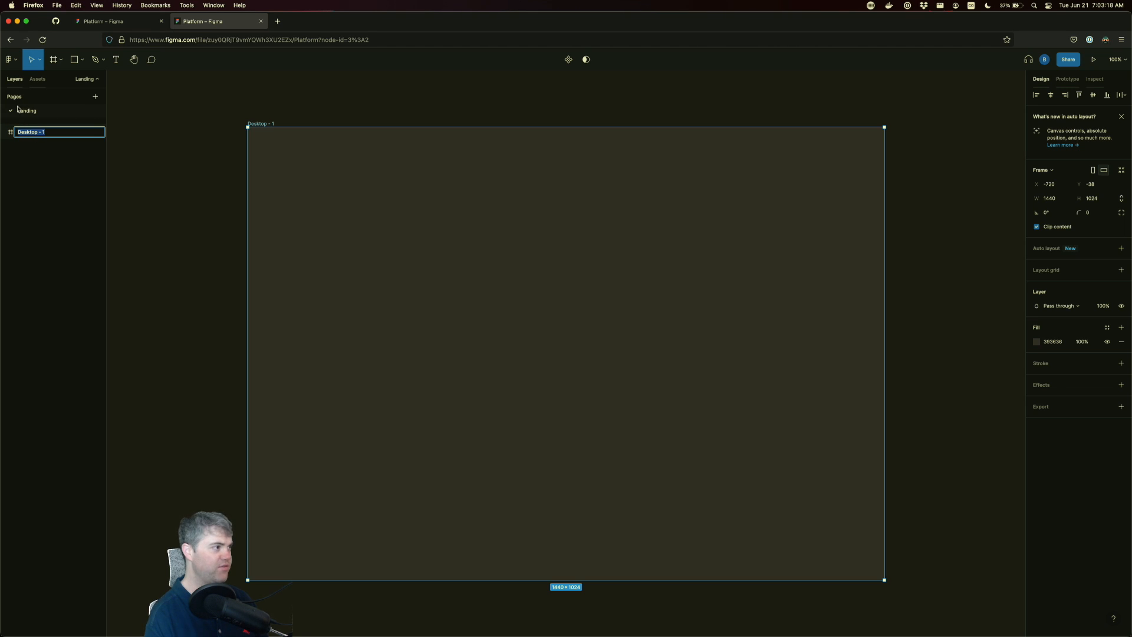
{"action": "left_click", "coordinate": [22, 177]}
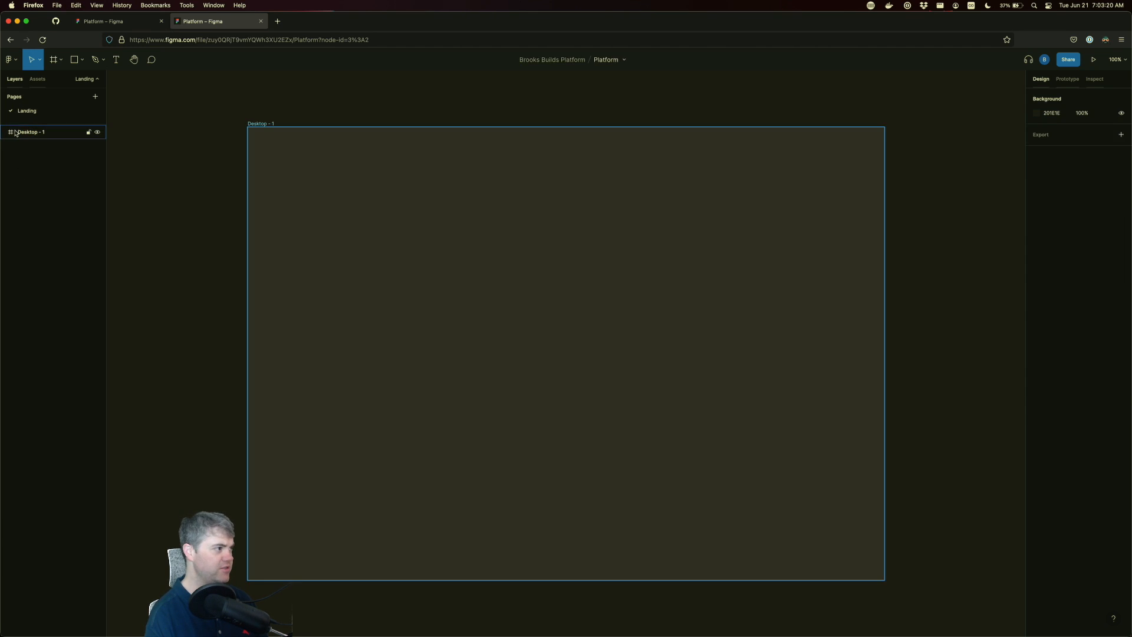
{"action": "left_click", "coordinate": [16, 133]}
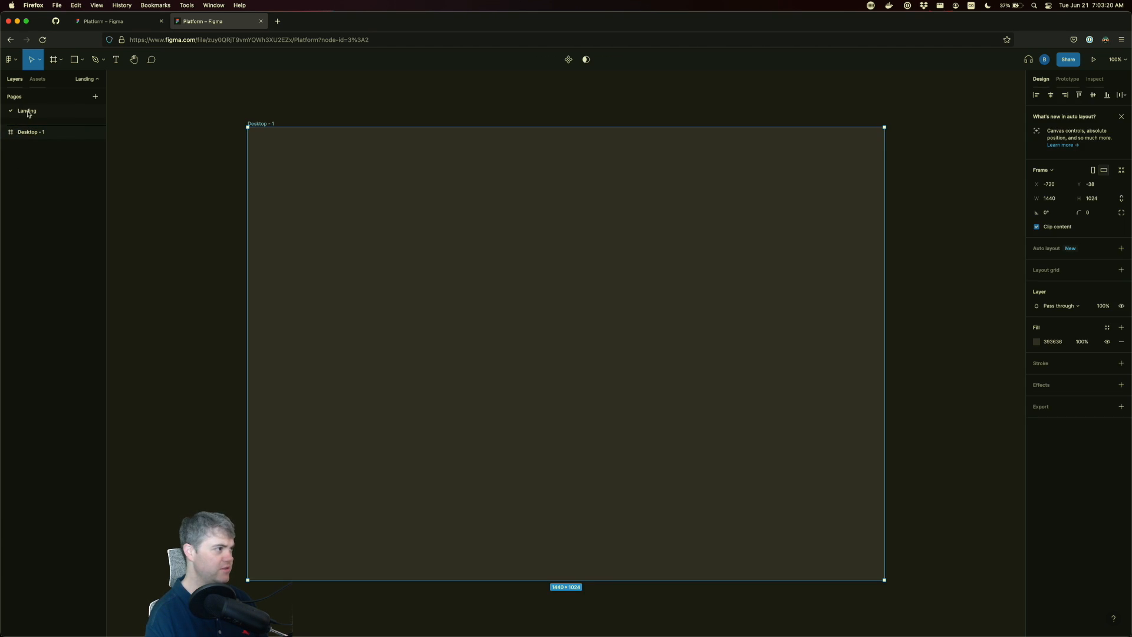
- Add a second page to the file and delete it again, returning to the Landing page
{"action": "left_click", "coordinate": [96, 97]}
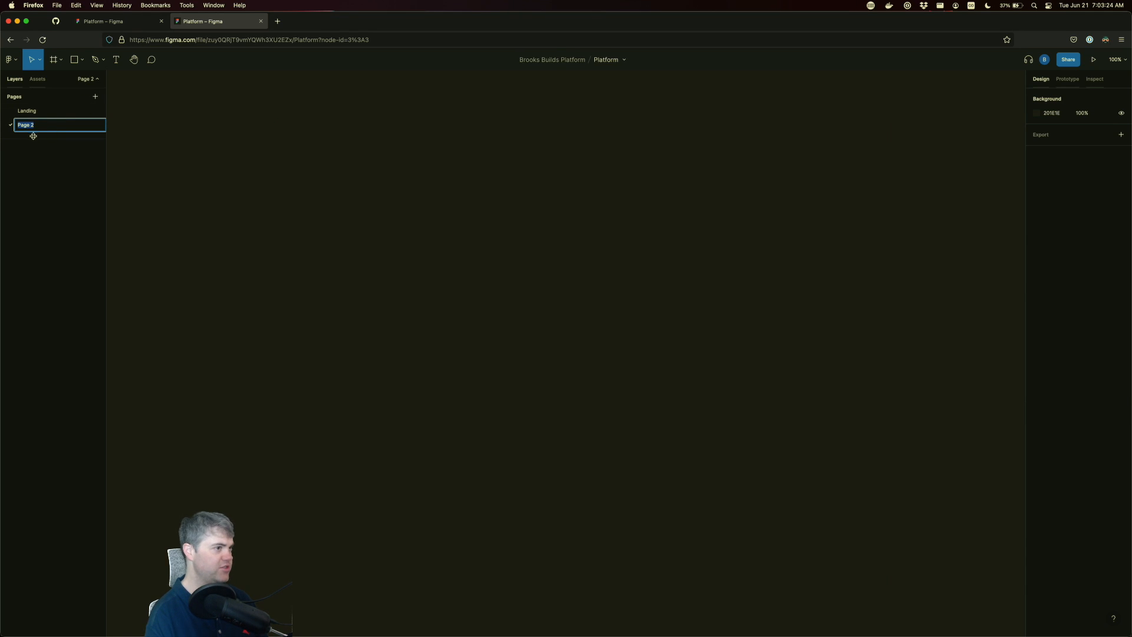
{"action": "left_click", "coordinate": [27, 172]}
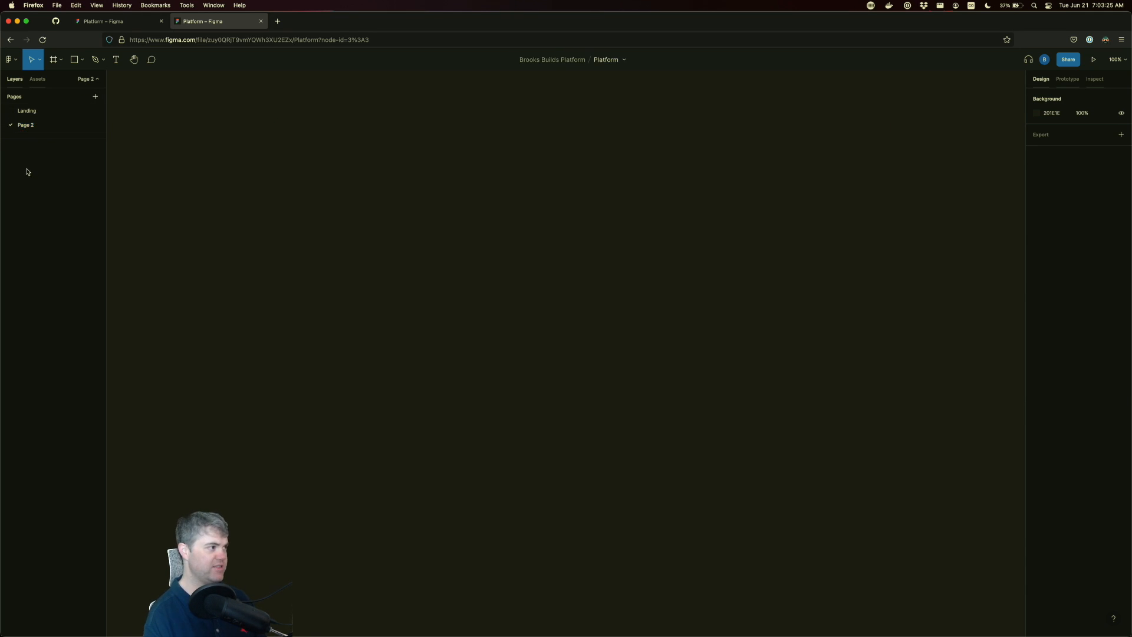
{"action": "left_click", "coordinate": [30, 111]}
{"action": "right_click", "coordinate": [28, 125]}
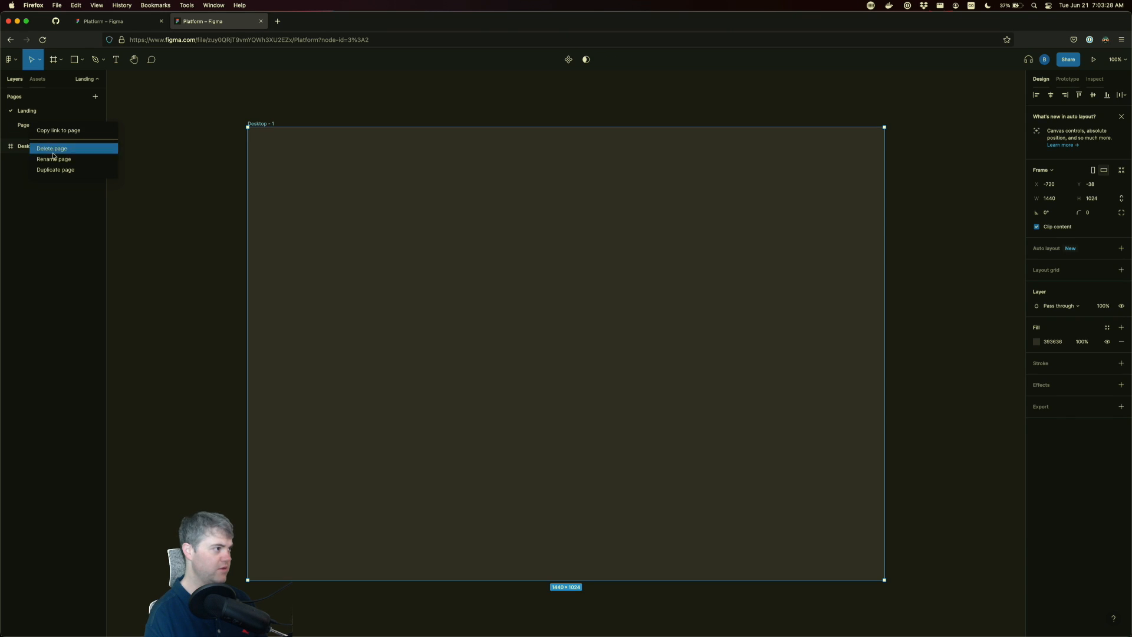
{"action": "left_click", "coordinate": [15, 184]}
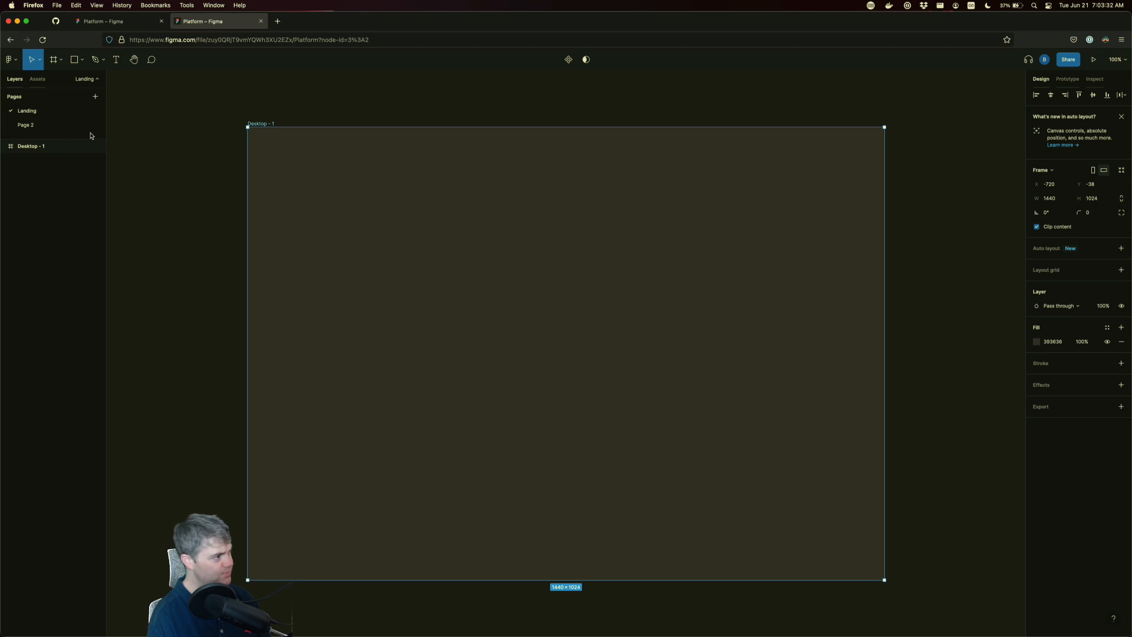
{"action": "right_click", "coordinate": [30, 126]}
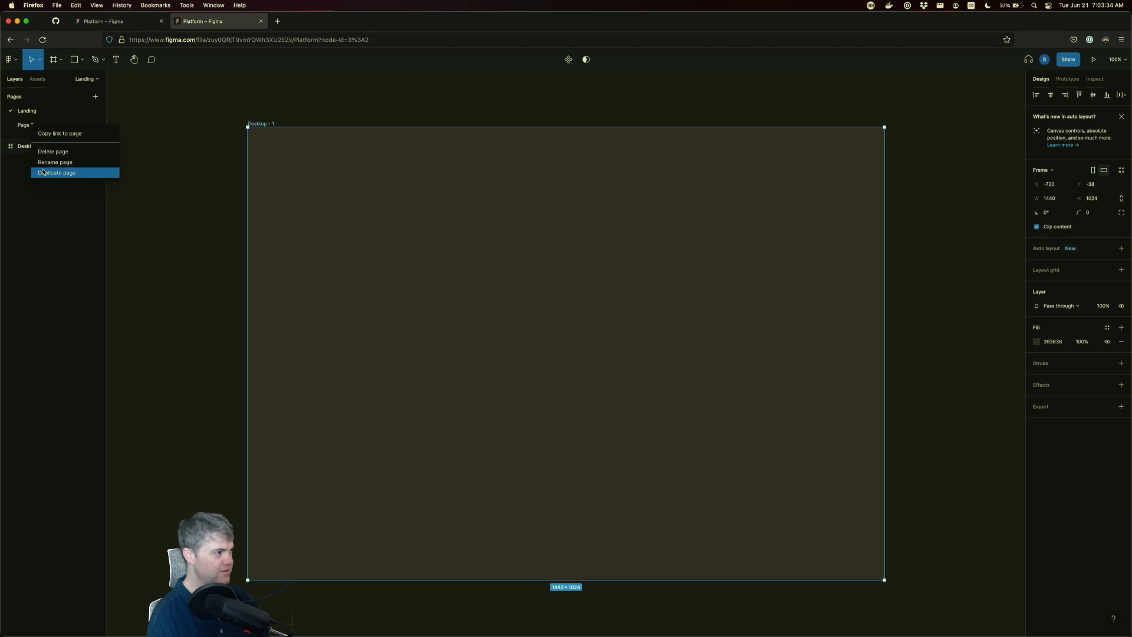
{"action": "left_click", "coordinate": [38, 151]}
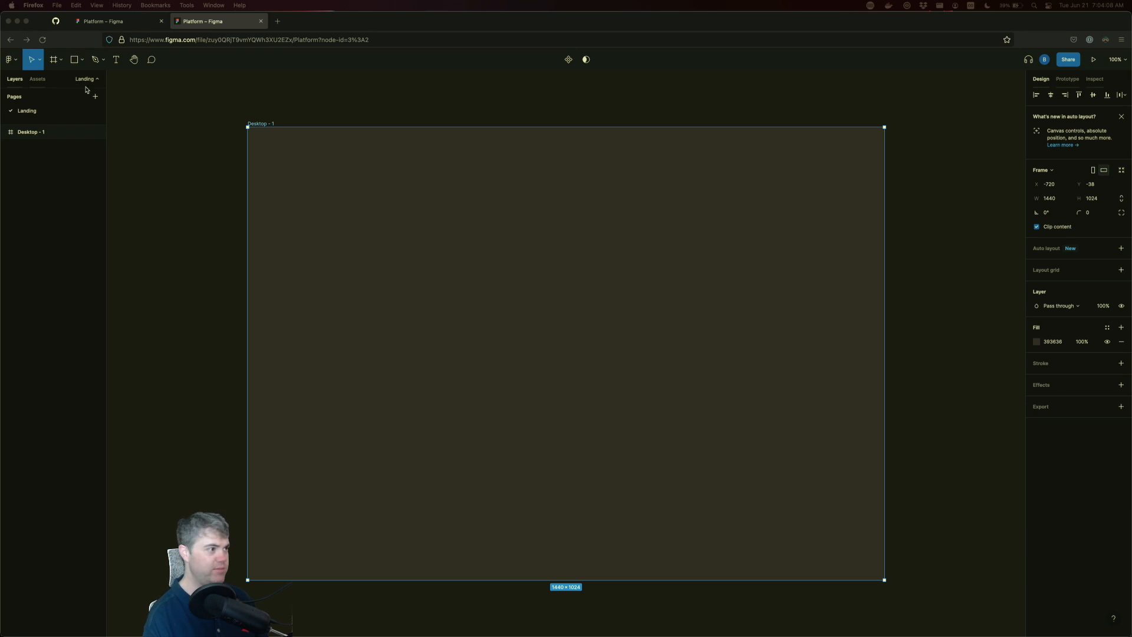
- Draw a rectangle along the desktop frame's upper edge, spanning its full width, about 1440 × 64
{"action": "left_click", "coordinate": [77, 63]}
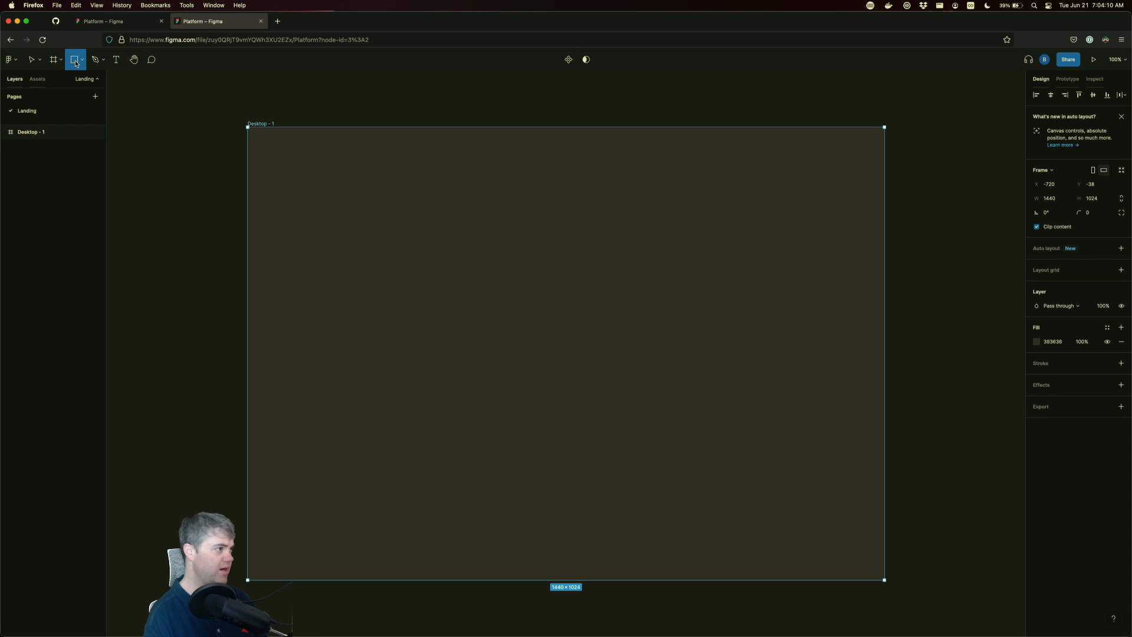
{"action": "left_click", "coordinate": [83, 62]}
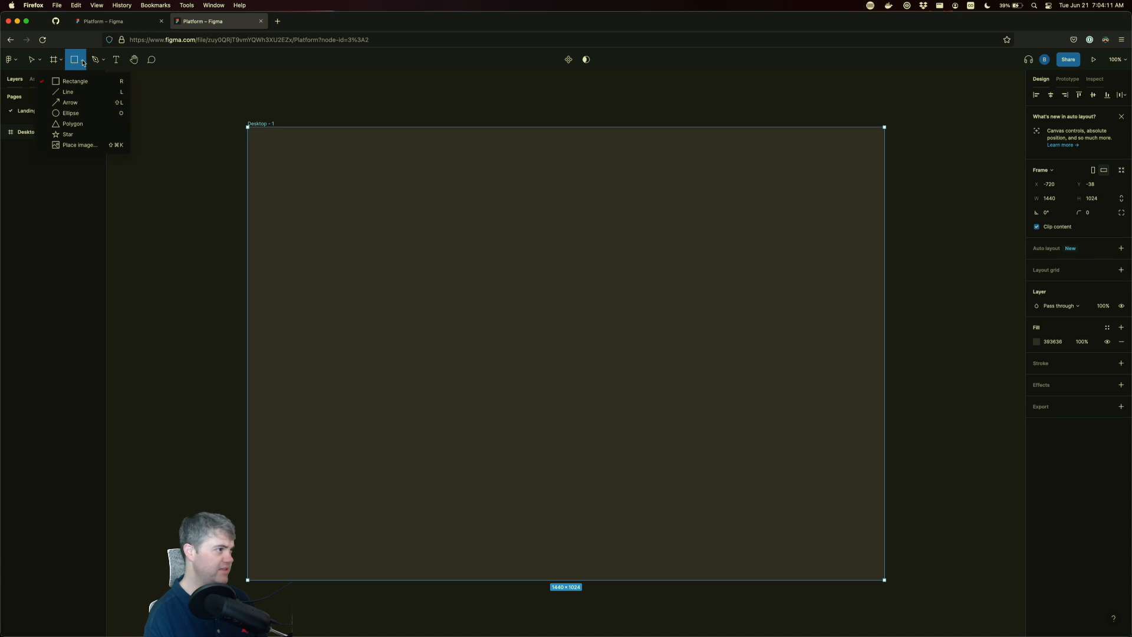
{"action": "left_click", "coordinate": [62, 81]}
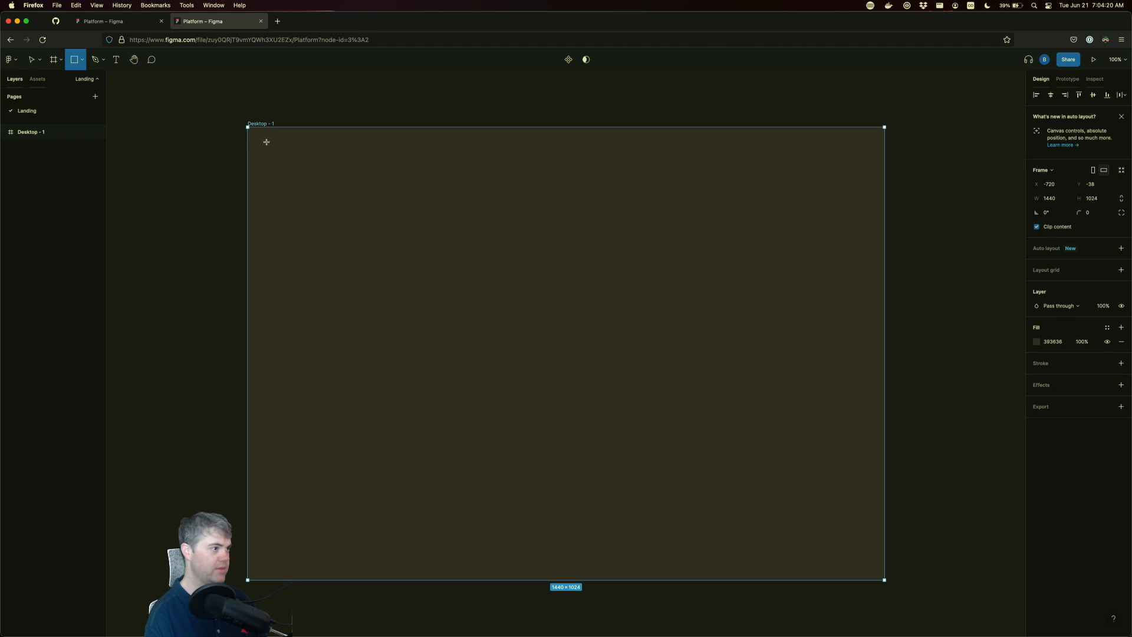
{"action": "left_click_drag", "start_coordinate": [266, 142], "coordinate": [877, 171]}
{"action": "left_click_drag", "start_coordinate": [620, 161], "coordinate": [620, 147]}
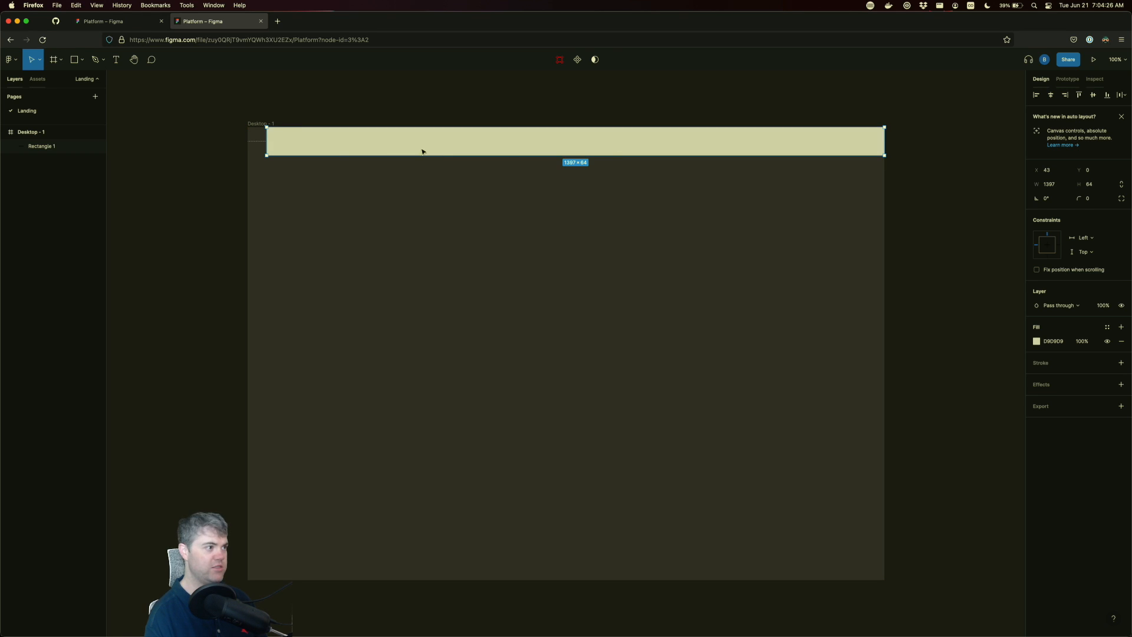
{"action": "left_click_drag", "start_coordinate": [264, 140], "coordinate": [247, 140]}
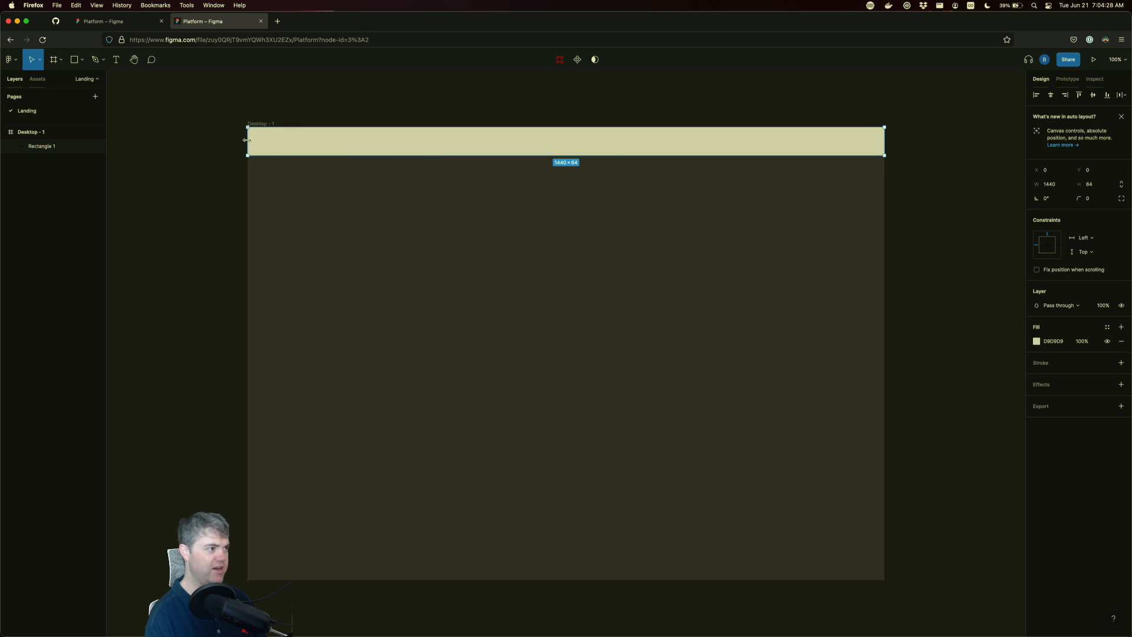
- Rename the header rectangle as "top nav" and enlarge its height to about 70
{"action": "double_click", "coordinate": [31, 147]}
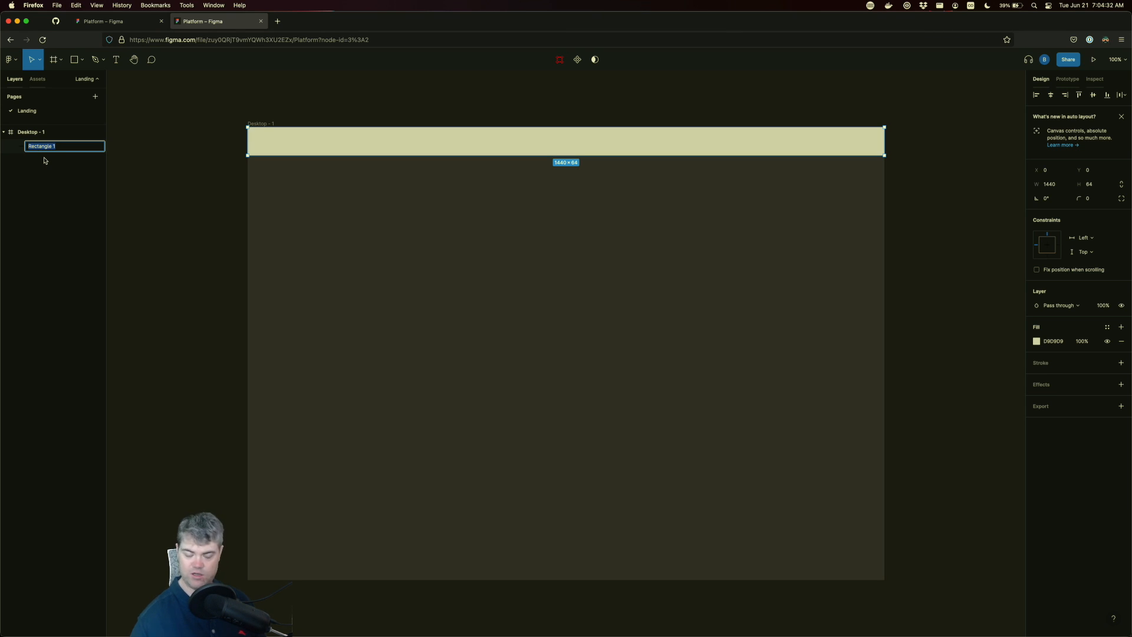
{"action": "type", "text": "top"}
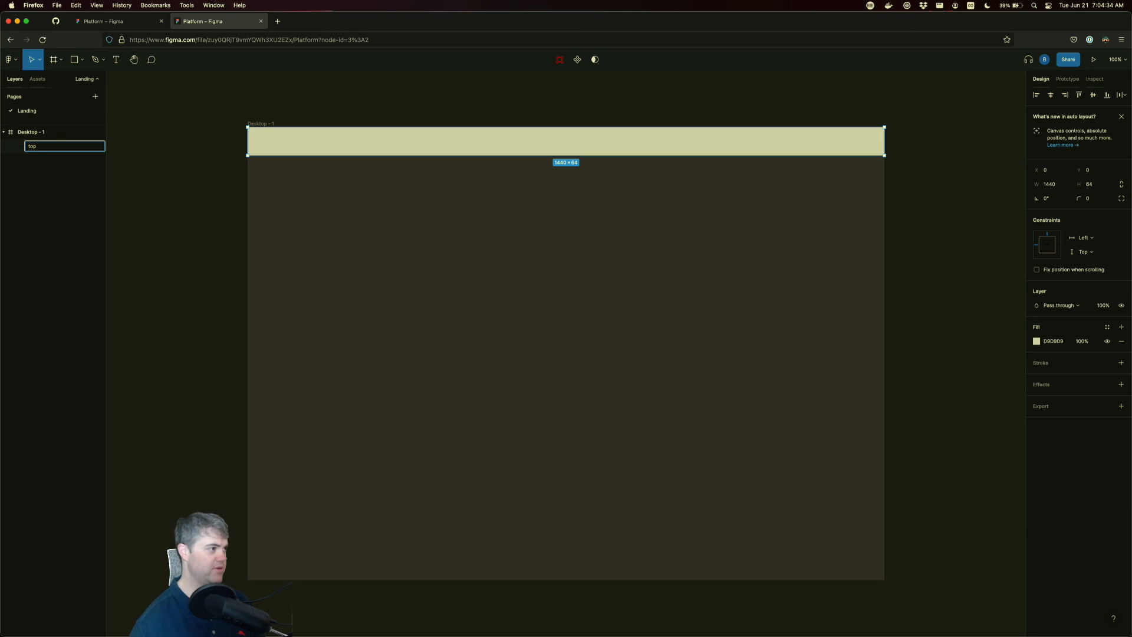
{"action": "type", "text": " nav"}
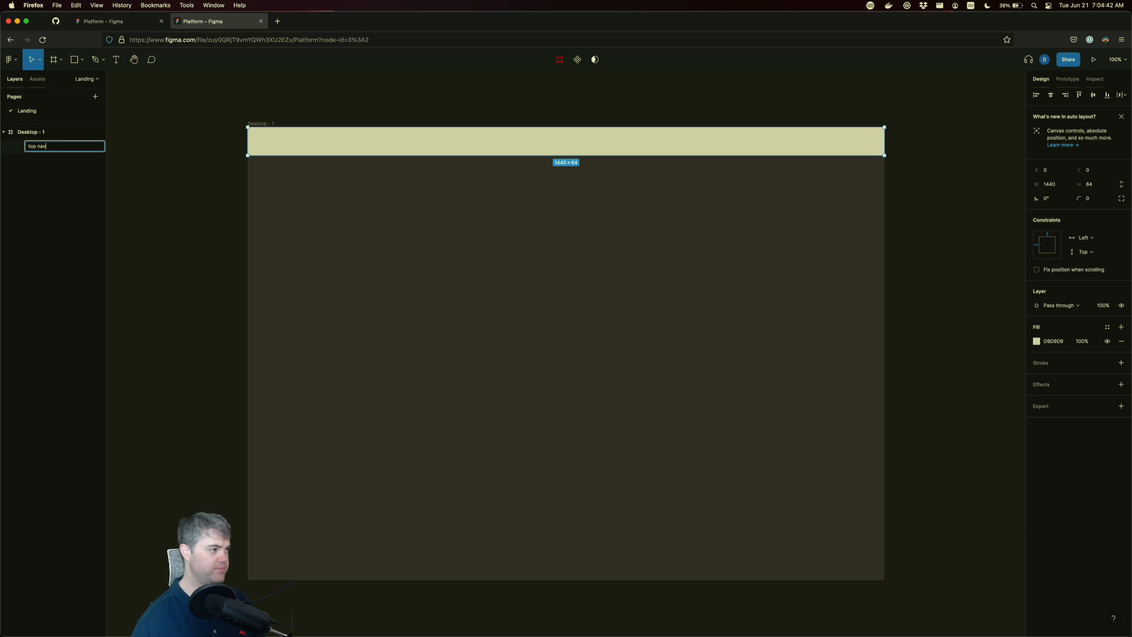
{"action": "key", "text": "Return"}
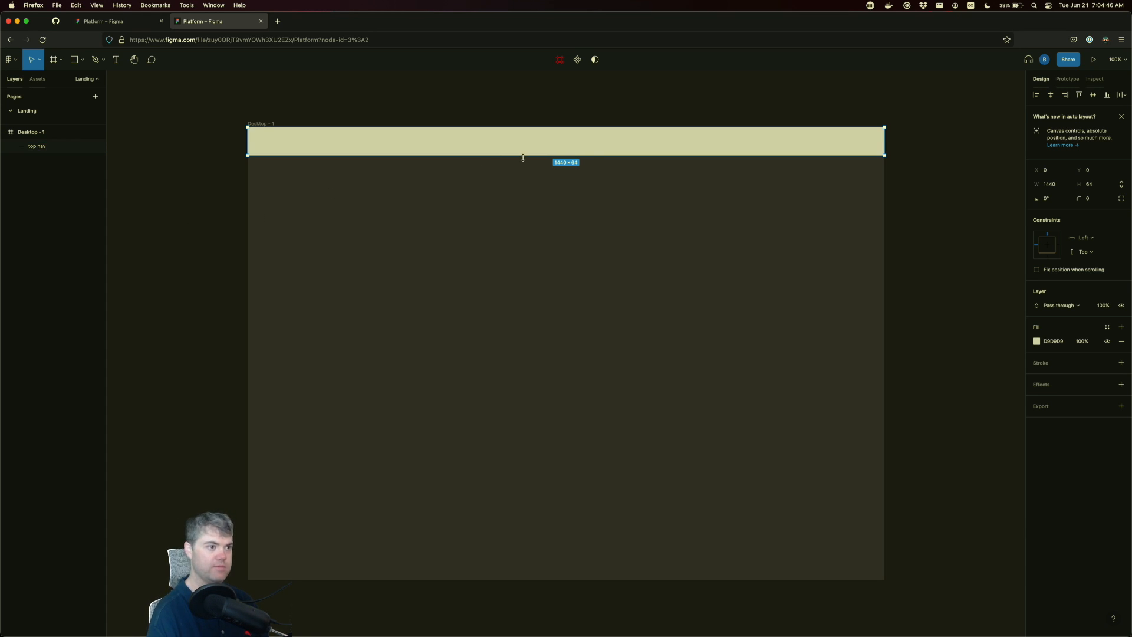
{"action": "left_click_drag", "start_coordinate": [523, 158], "coordinate": [521, 158]}
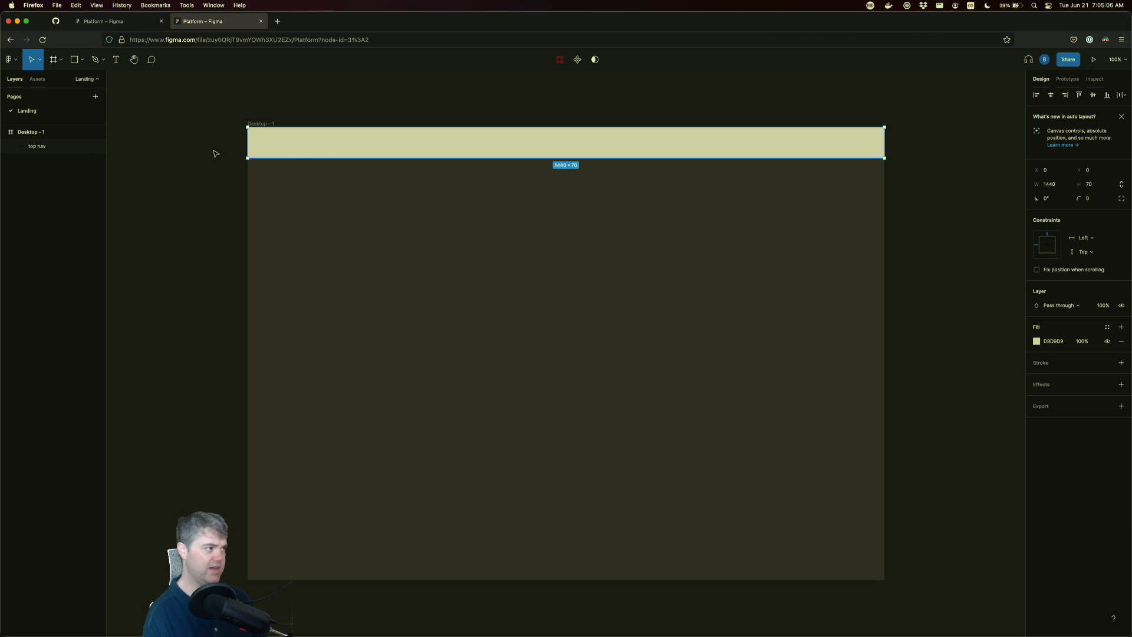
{"action": "left_click", "coordinate": [75, 60]}
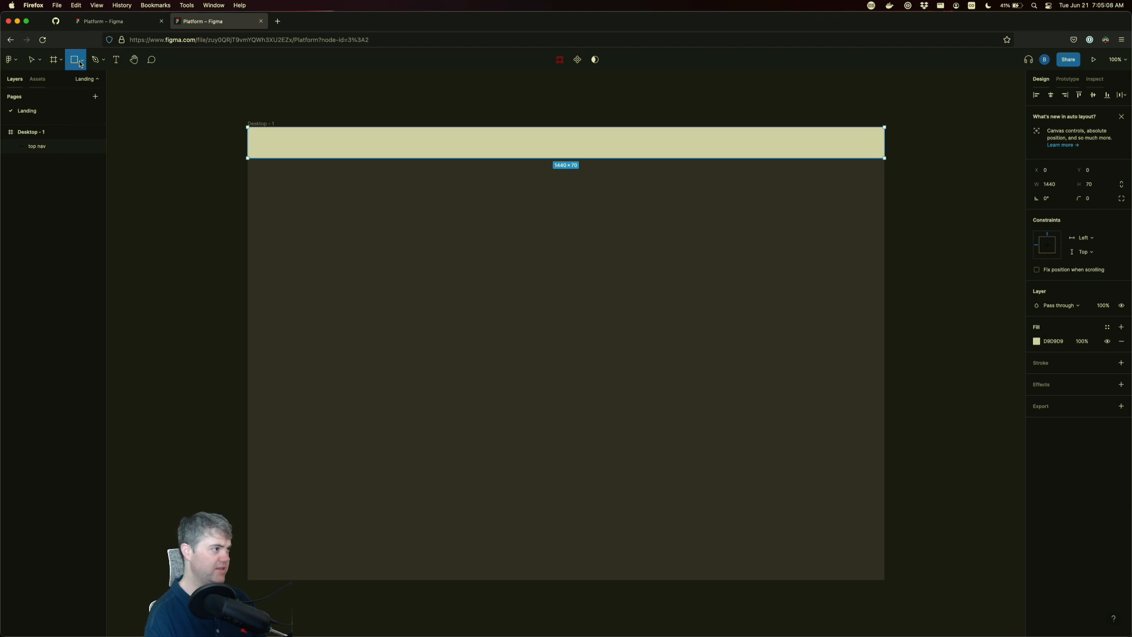
{"action": "left_click", "coordinate": [81, 63]}
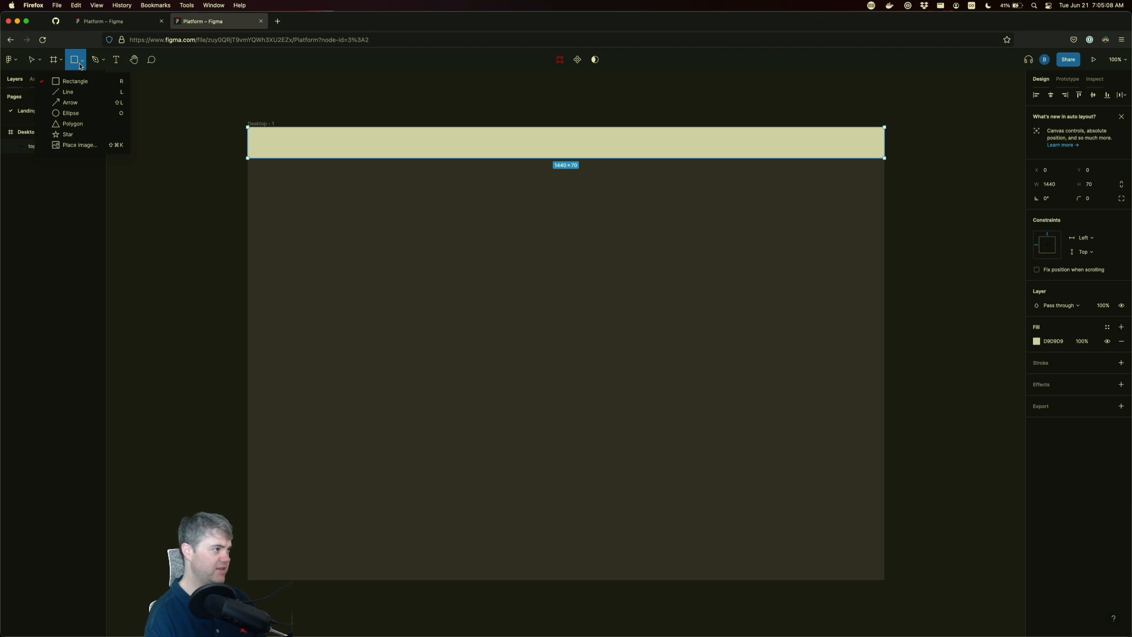
{"action": "left_click", "coordinate": [73, 147]}
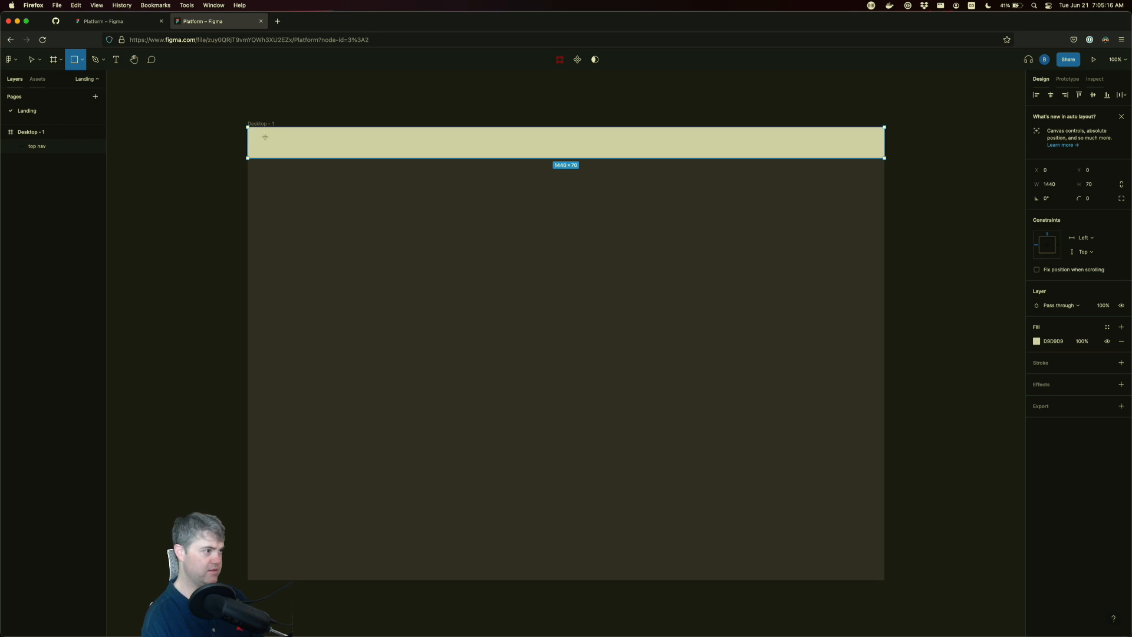
{"action": "left_click_drag", "start_coordinate": [264, 136], "coordinate": [291, 150]}
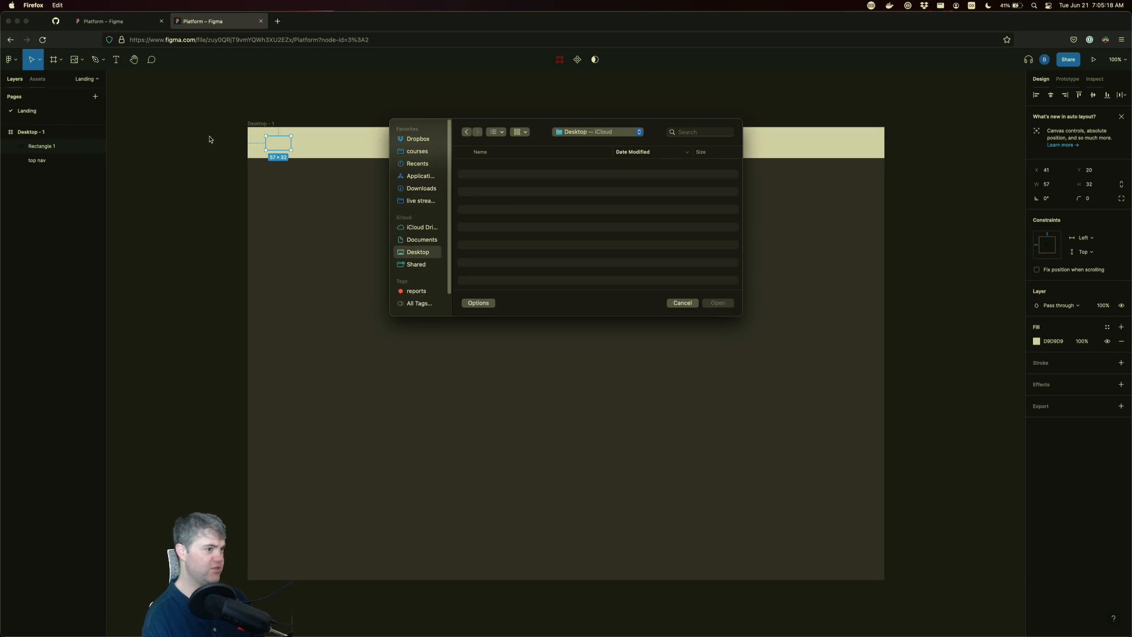
{"action": "key", "text": "Escape"}
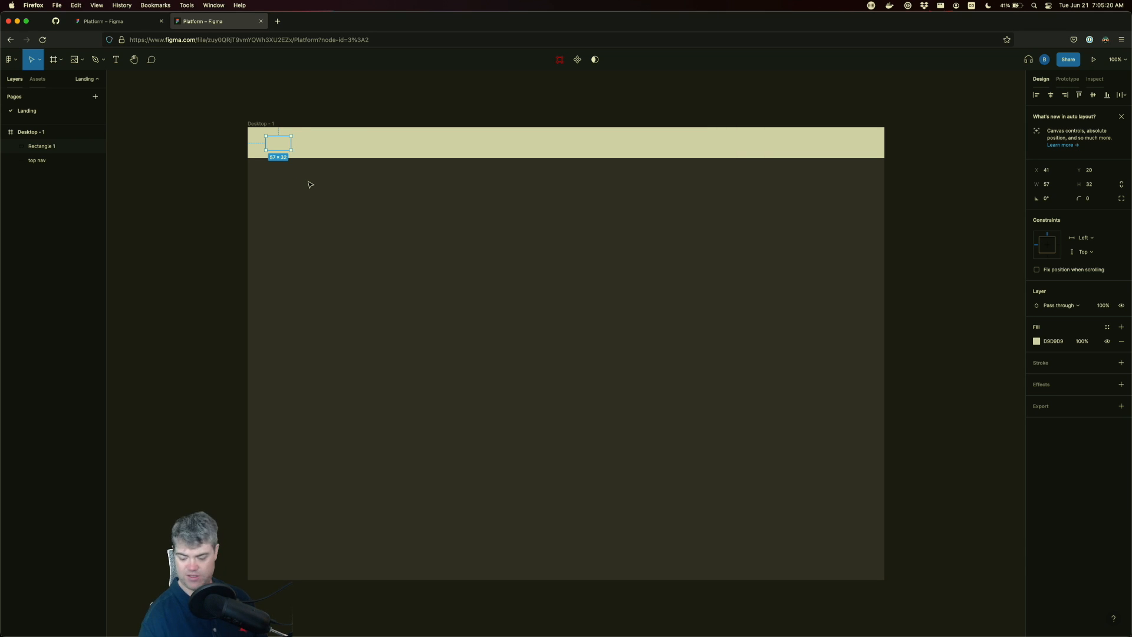
{"action": "key", "text": "BackSpace"}
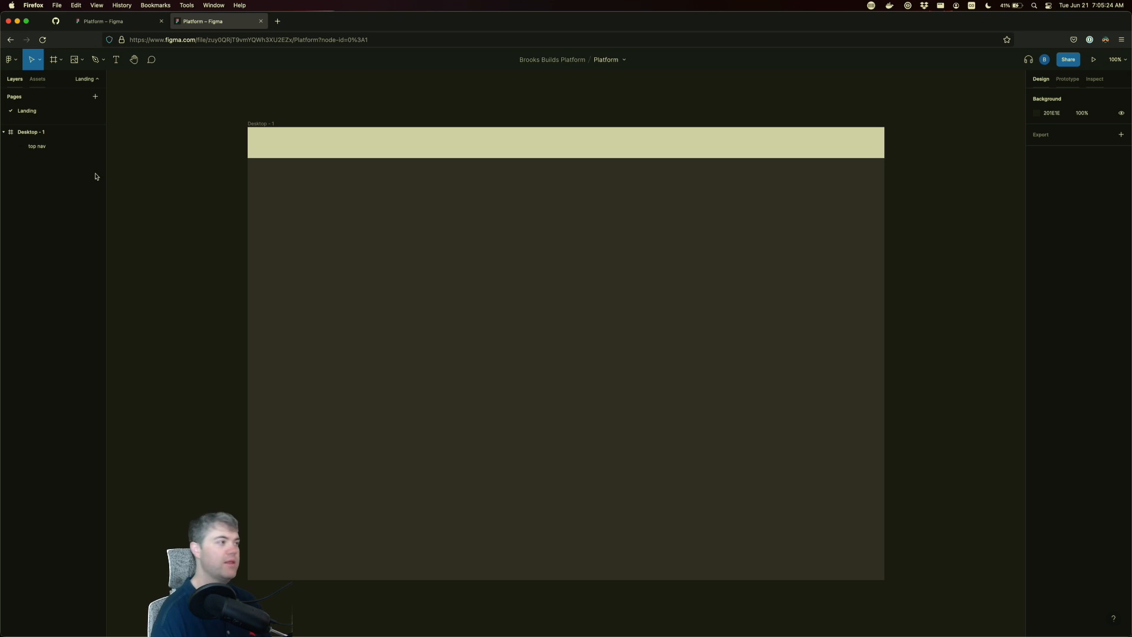
- Draw a small rectangle inside the top nav near its left end, about 59 × 52
{"action": "left_click", "coordinate": [82, 59]}
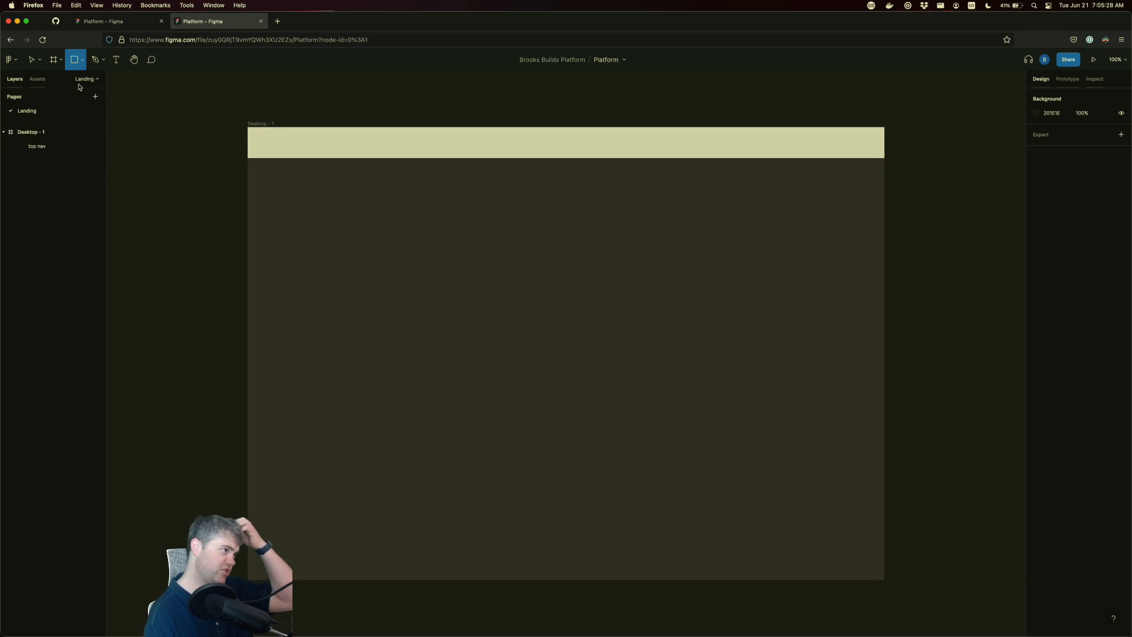
{"action": "left_click", "coordinate": [79, 87]}
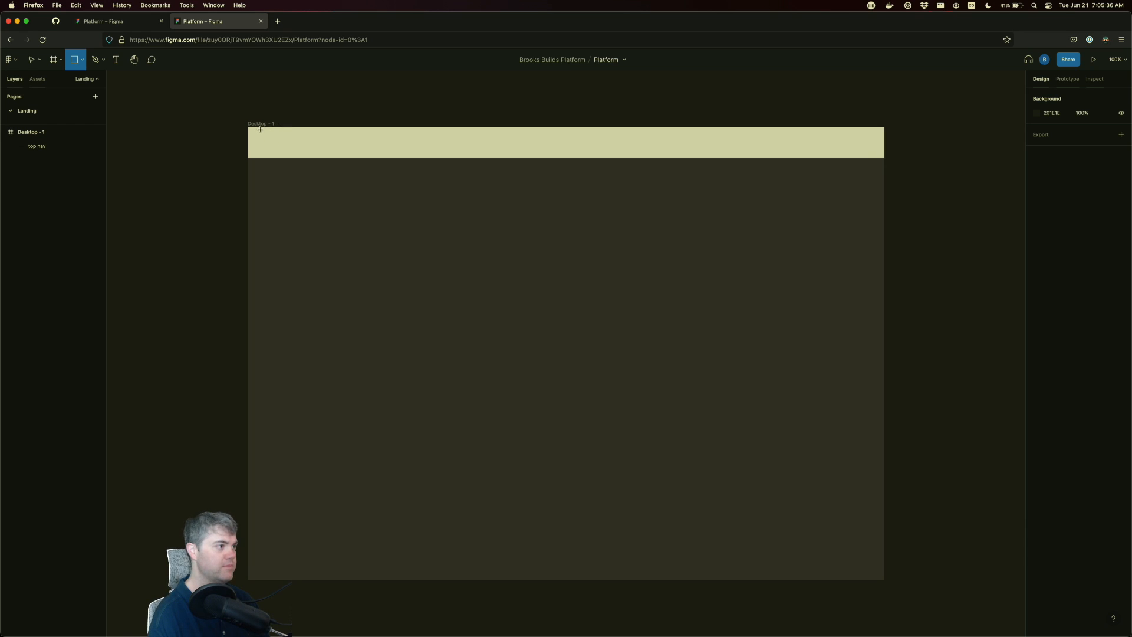
{"action": "left_click_drag", "start_coordinate": [260, 128], "coordinate": [283, 144]}
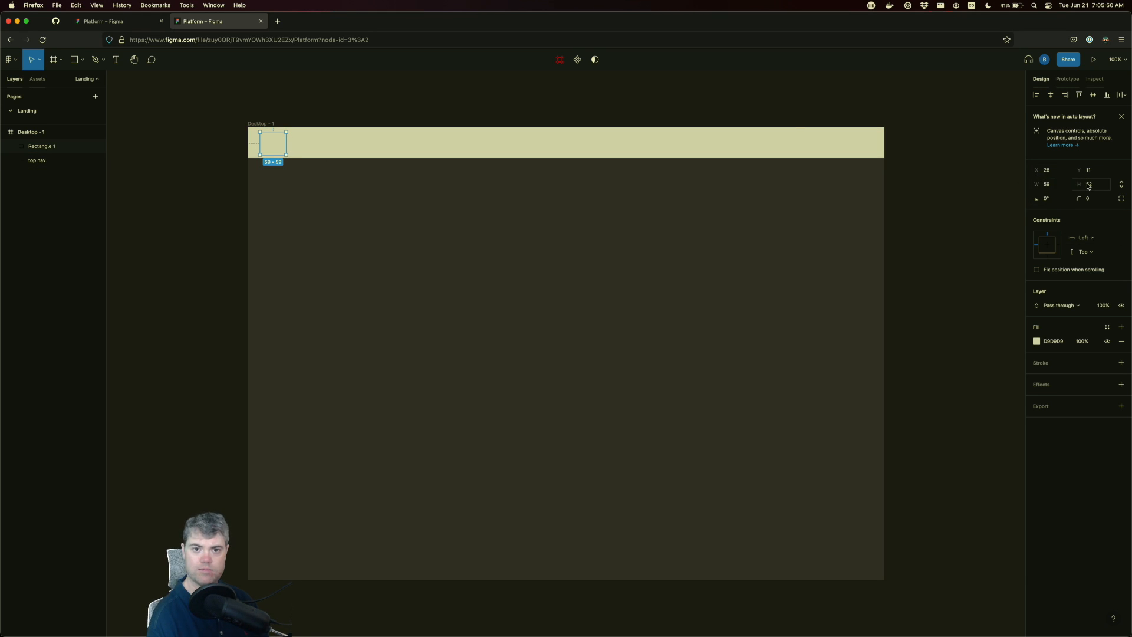
- Set the small nav rectangle's width and height to 50 each
{"action": "left_click", "coordinate": [1053, 187]}
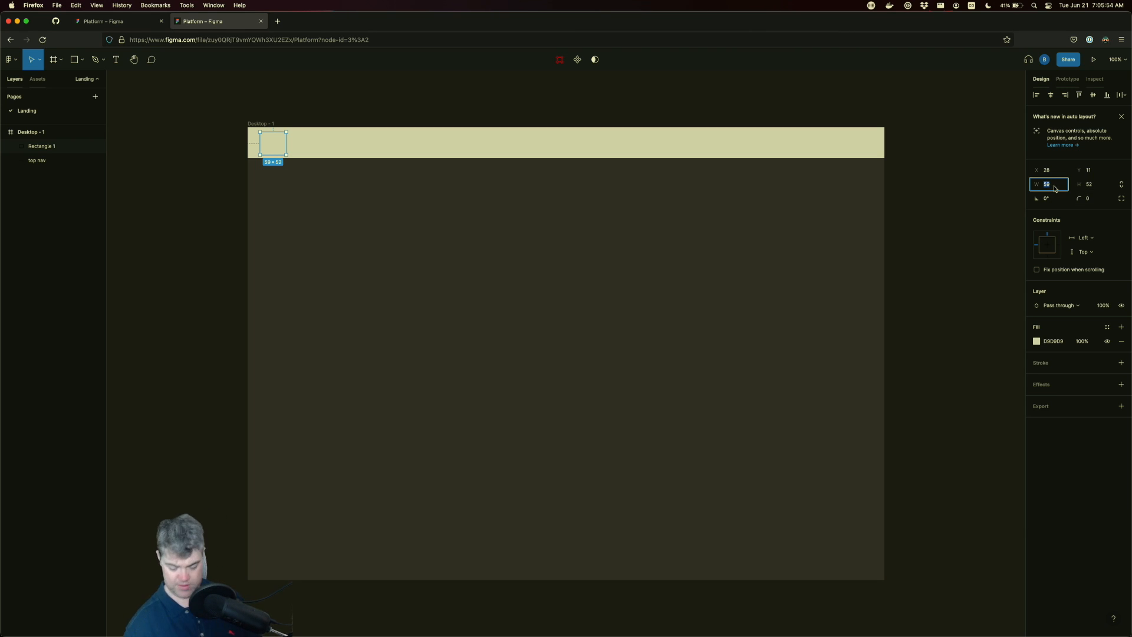
{"action": "type", "text": "50"}
{"action": "key", "text": "Tab"}
{"action": "type", "text": "50"}
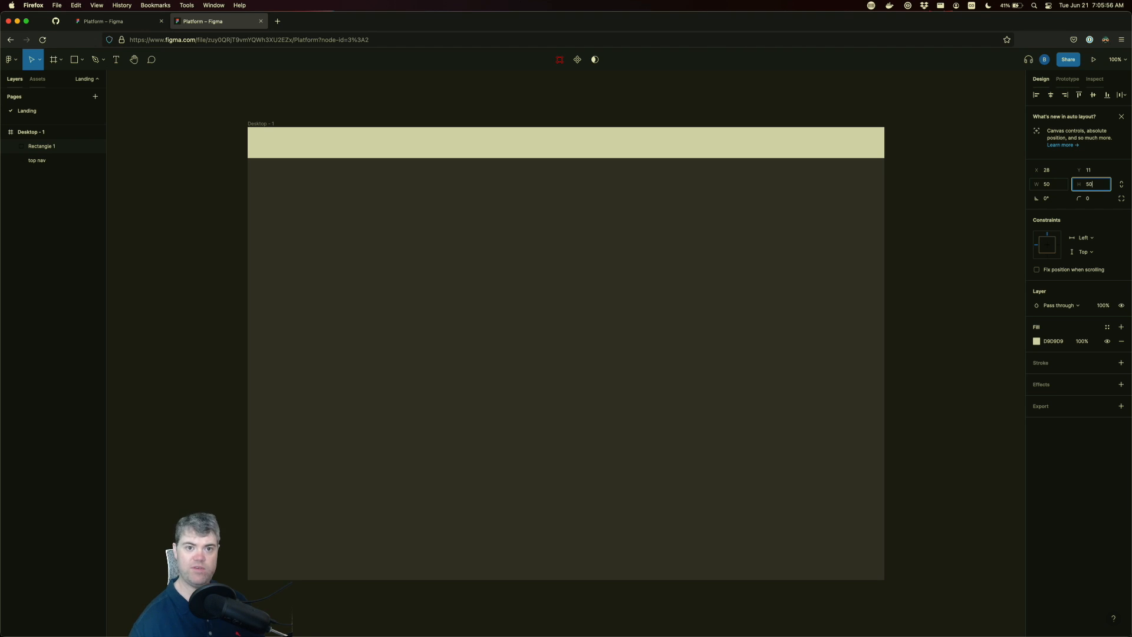
{"action": "key", "text": "Return"}
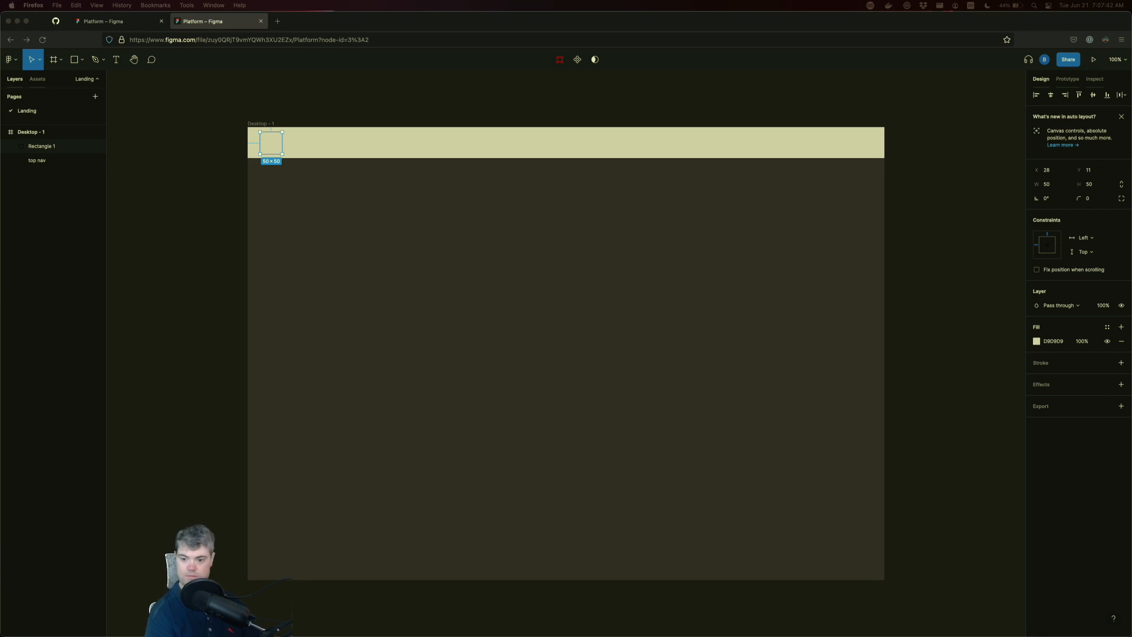
{"action": "key", "text": "super+Tab"}
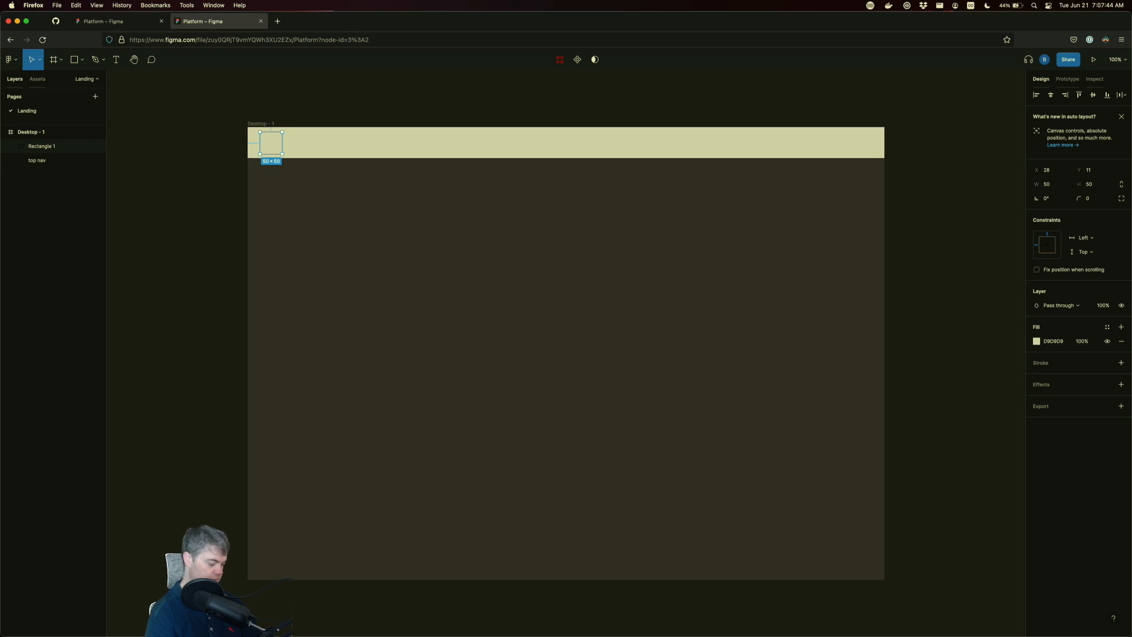
{"action": "key", "text": "super+t"}
{"action": "type", "text": "https://github.com/ant-design/ant-design/blob/3.x-stable/components/alert/index.tsx"}
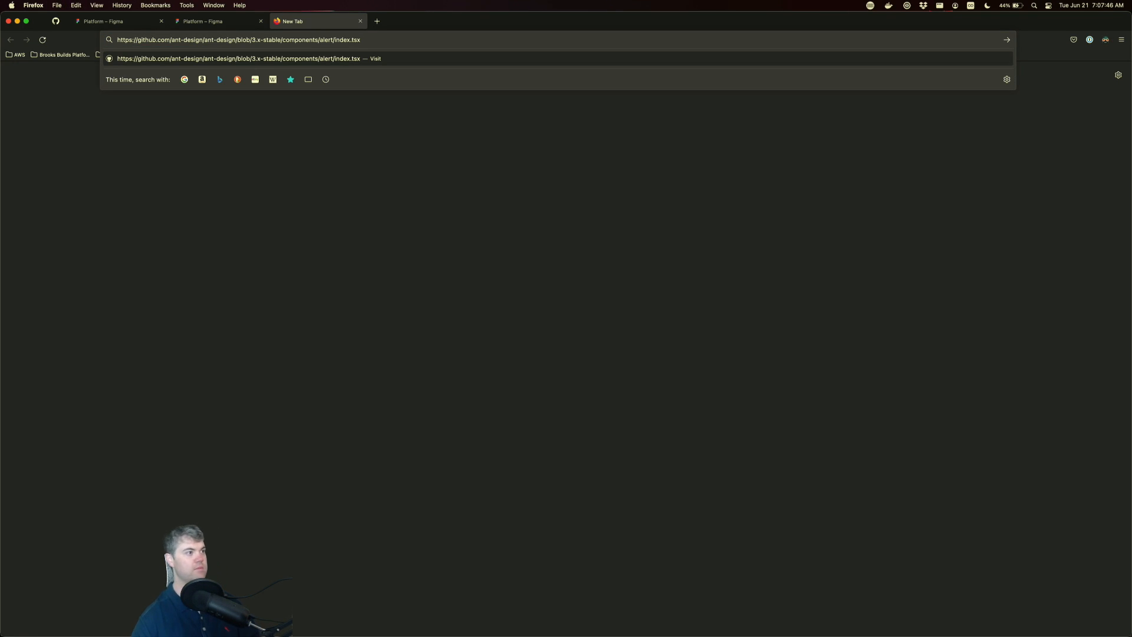
{"action": "key", "text": "Return"}
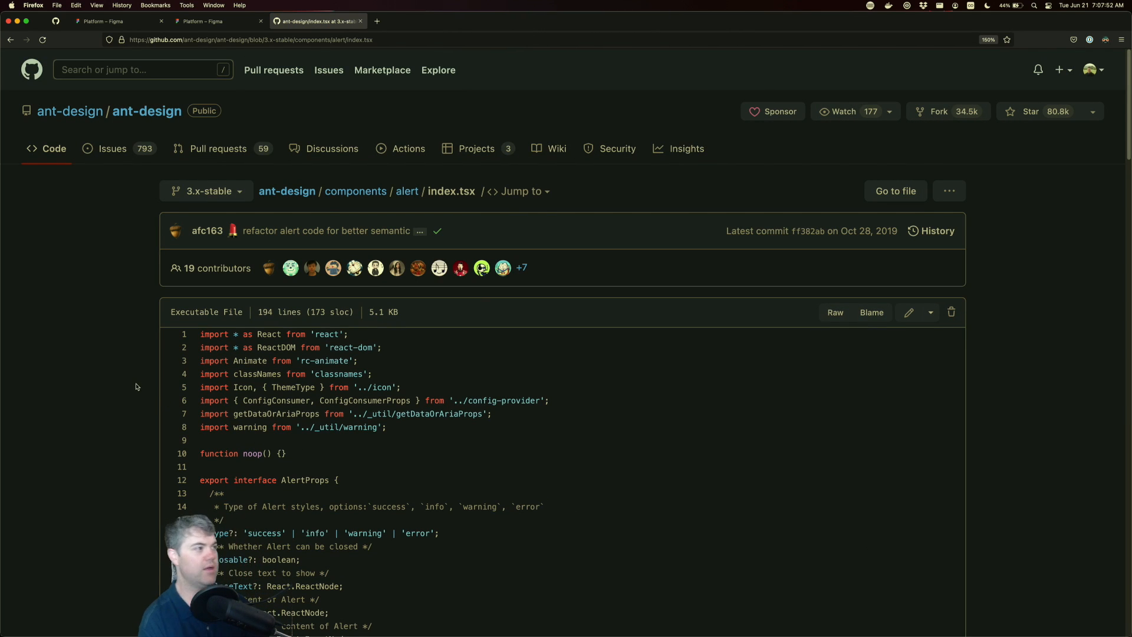
- Examine the Alert component's source code from the AlertProps interface down to the renderAlert function
{"action": "scroll", "coordinate": [133, 384], "scroll_direction": "down", "scroll_amount": 3}
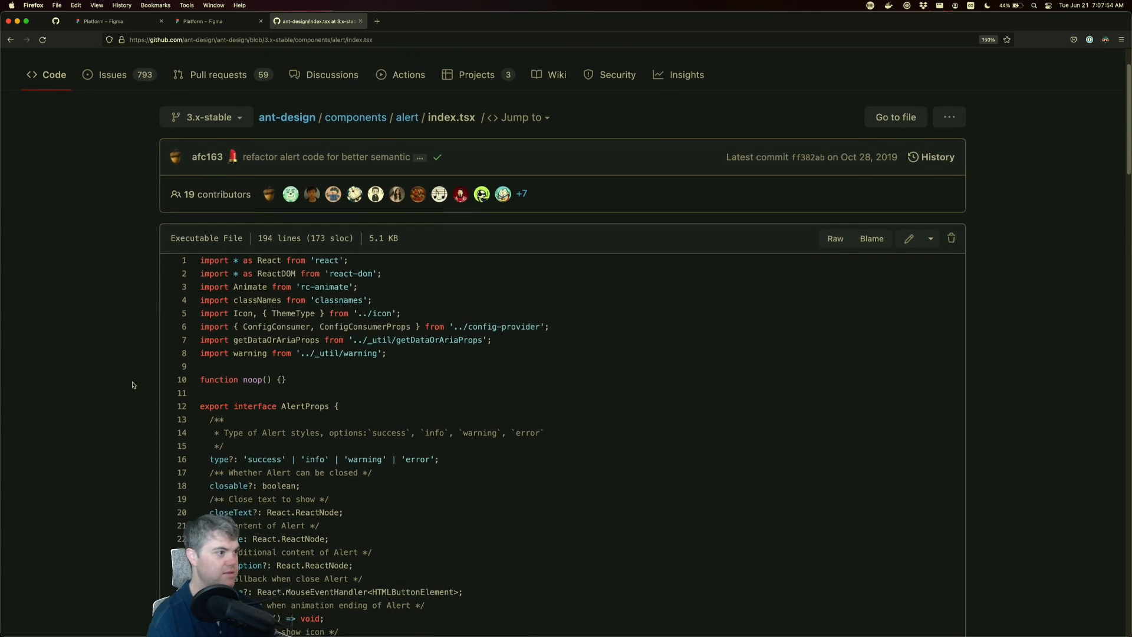
{"action": "scroll", "coordinate": [134, 385], "scroll_direction": "down", "scroll_amount": 10}
{"action": "scroll", "coordinate": [136, 387], "scroll_direction": "up", "scroll_amount": 10}
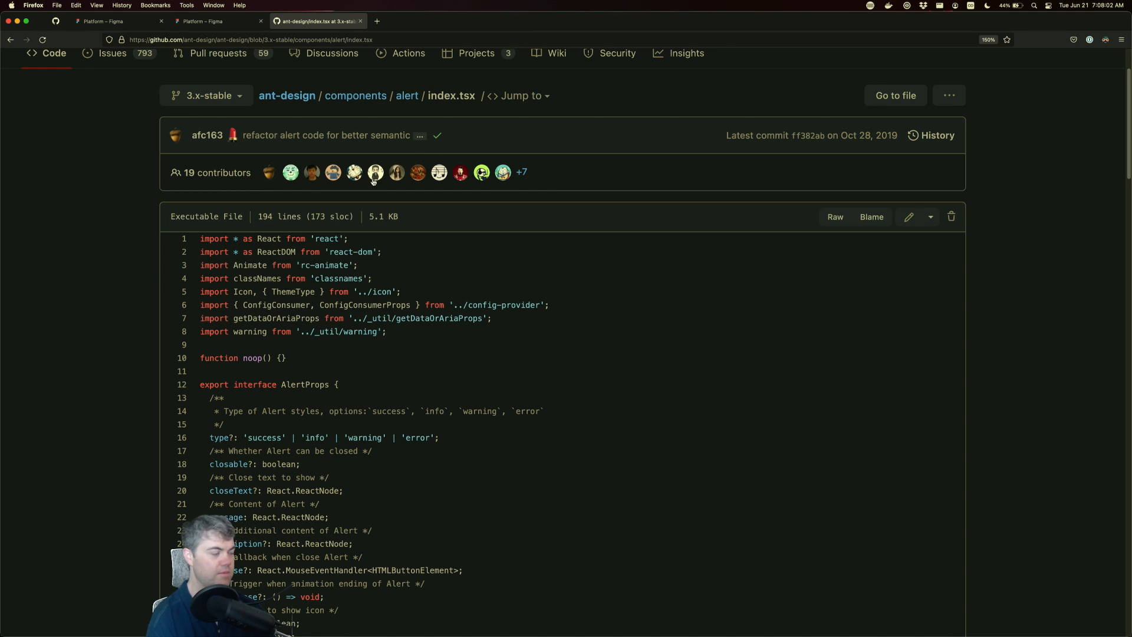
{"action": "scroll", "coordinate": [290, 223], "scroll_direction": "down", "scroll_amount": 1}
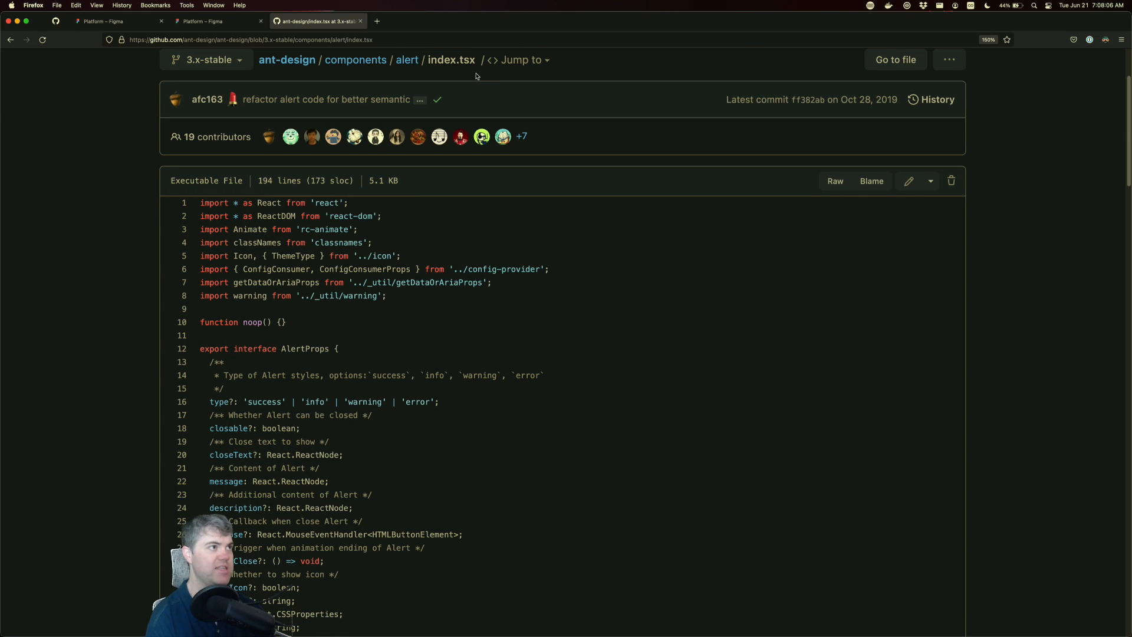
{"action": "scroll", "coordinate": [158, 348], "scroll_direction": "down", "scroll_amount": 1}
{"action": "scroll", "coordinate": [157, 348], "scroll_direction": "down", "scroll_amount": 5}
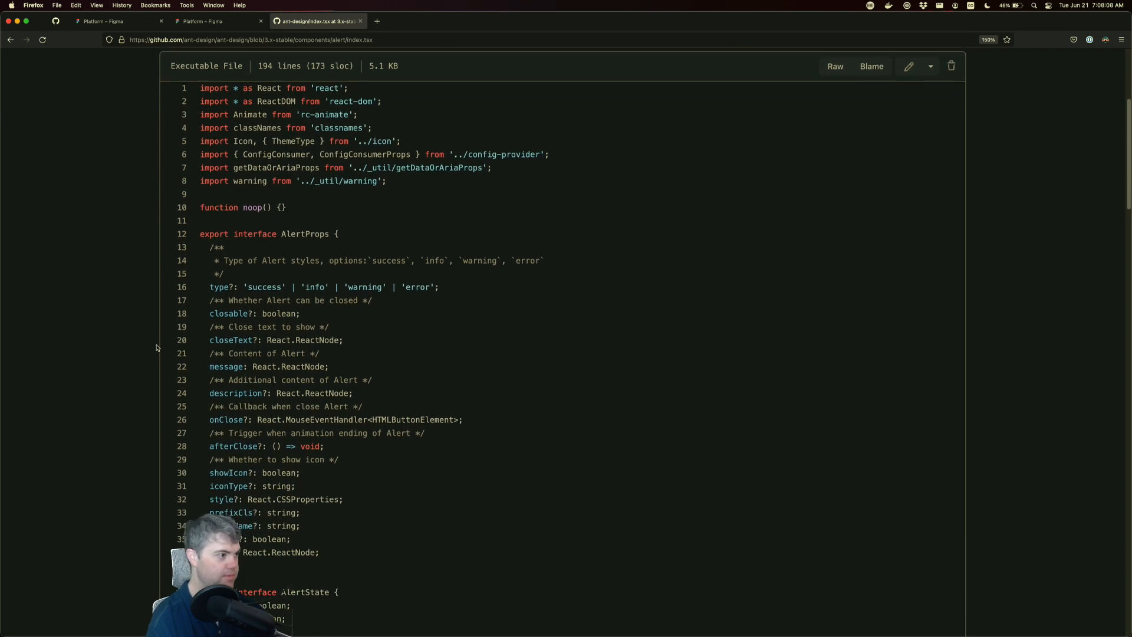
{"action": "scroll", "coordinate": [158, 347], "scroll_direction": "down", "scroll_amount": 2}
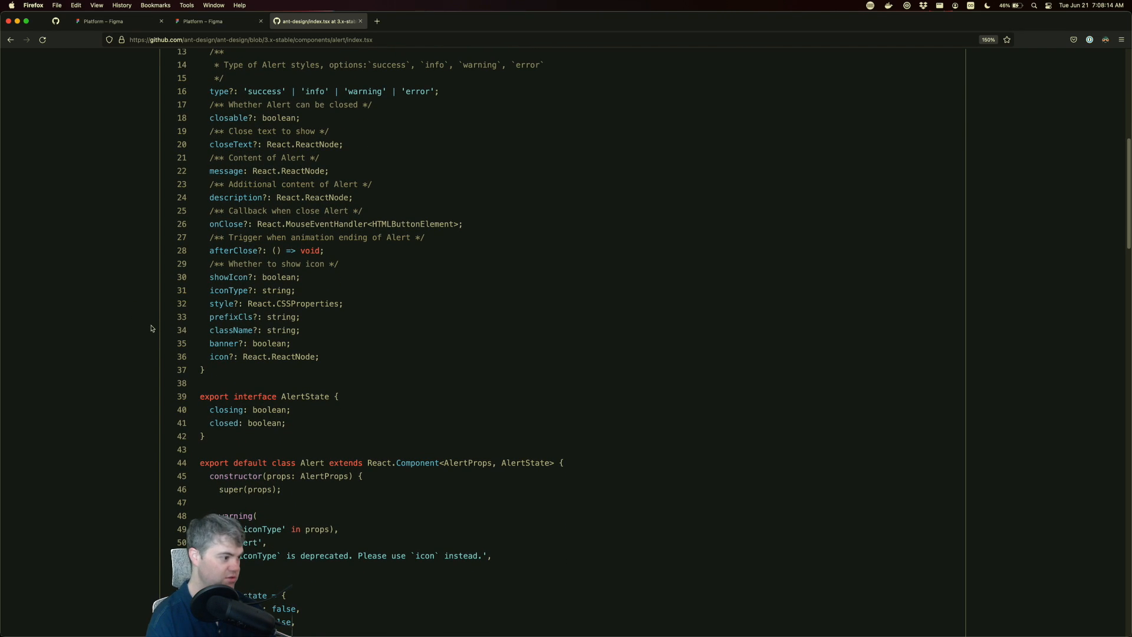
{"action": "scroll", "coordinate": [151, 329], "scroll_direction": "up", "scroll_amount": 6}
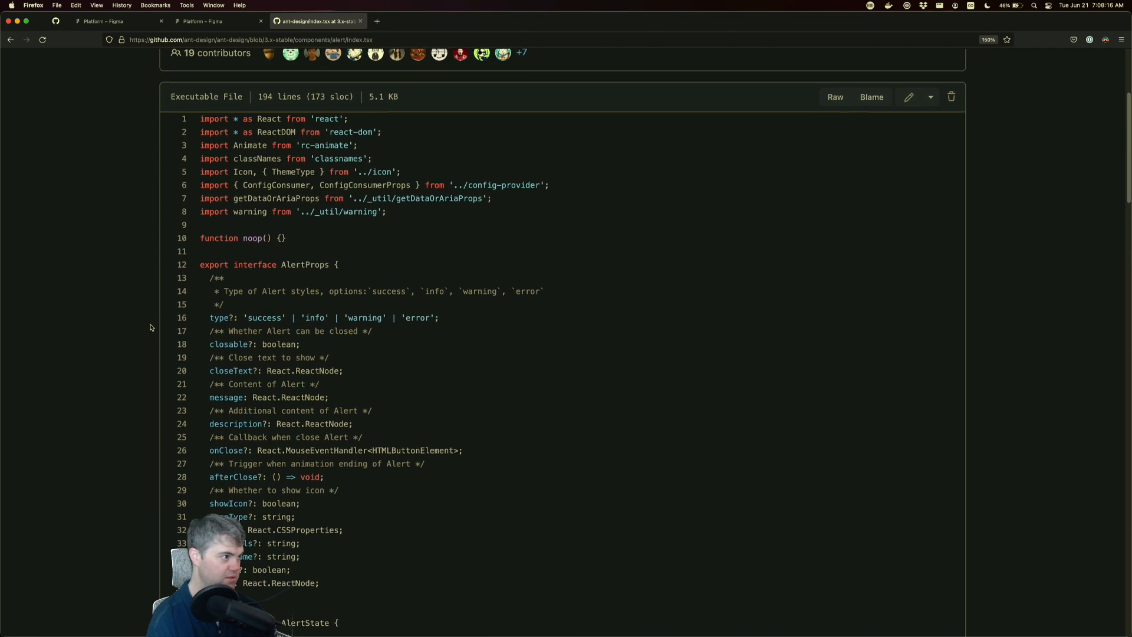
{"action": "scroll", "coordinate": [214, 296], "scroll_direction": "down", "scroll_amount": 8}
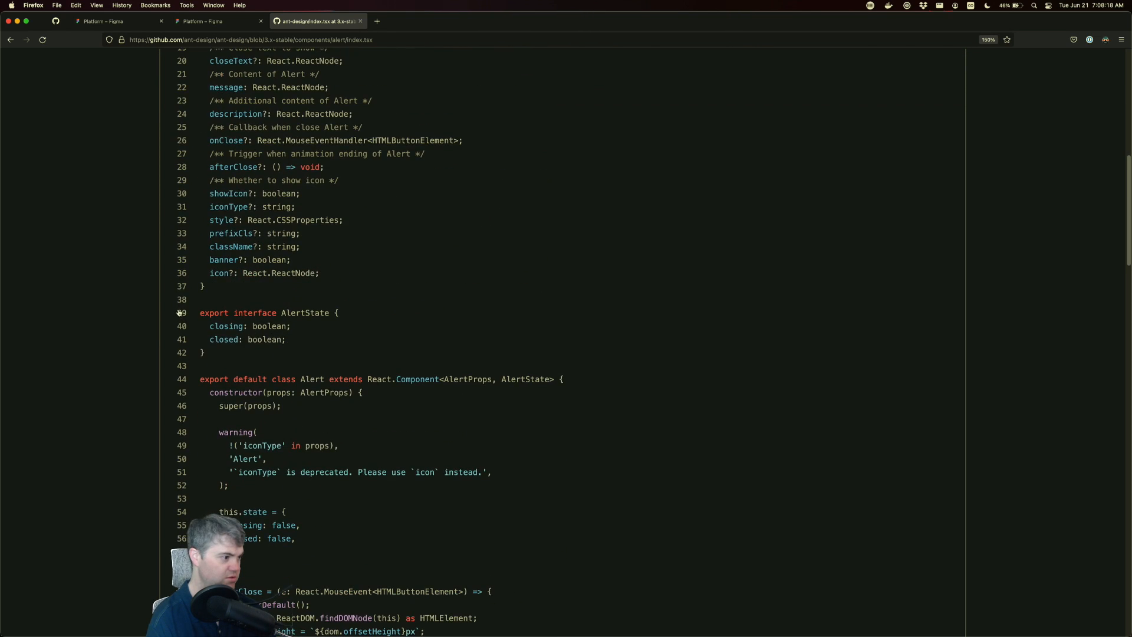
{"action": "scroll", "coordinate": [179, 312], "scroll_direction": "down", "scroll_amount": 13}
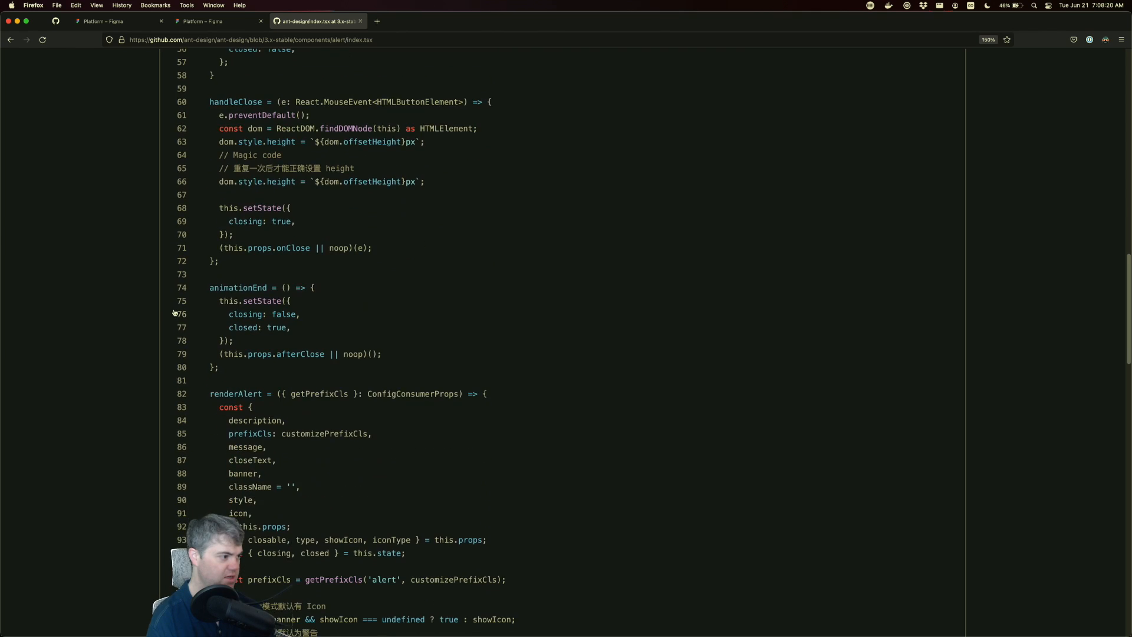
{"action": "scroll", "coordinate": [175, 313], "scroll_direction": "down", "scroll_amount": 6}
{"action": "scroll", "coordinate": [155, 320], "scroll_direction": "down", "scroll_amount": 2}
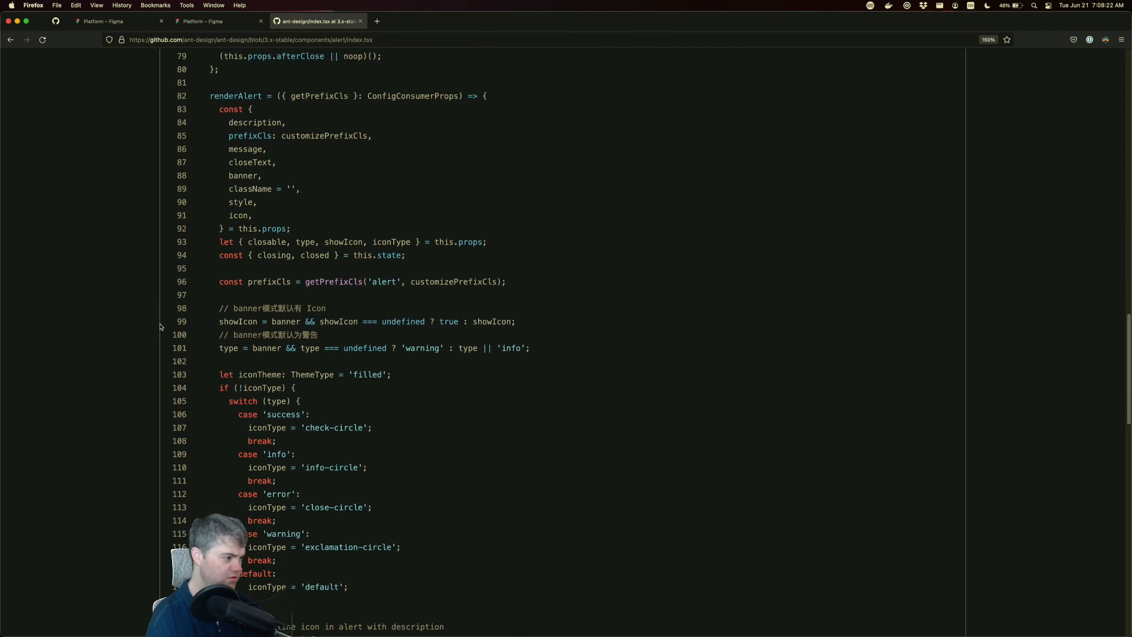
- Search the source file for onClose and highlight its declared type, the MouseEventHandler part and the property name
{"action": "key", "text": "super+f"}
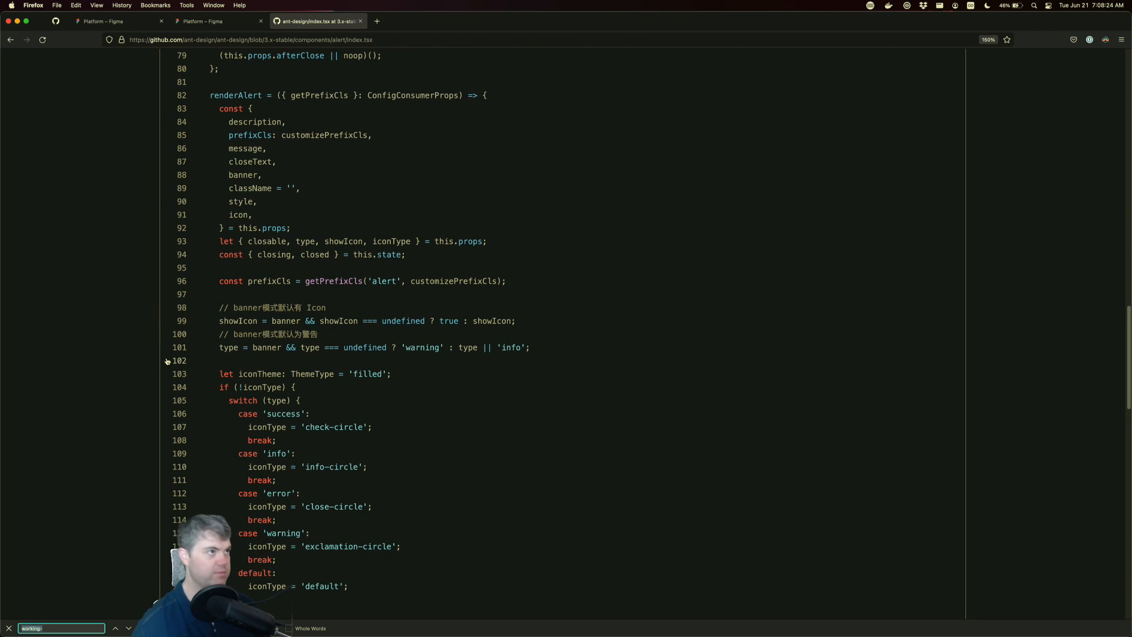
{"action": "type", "text": "onClose"}
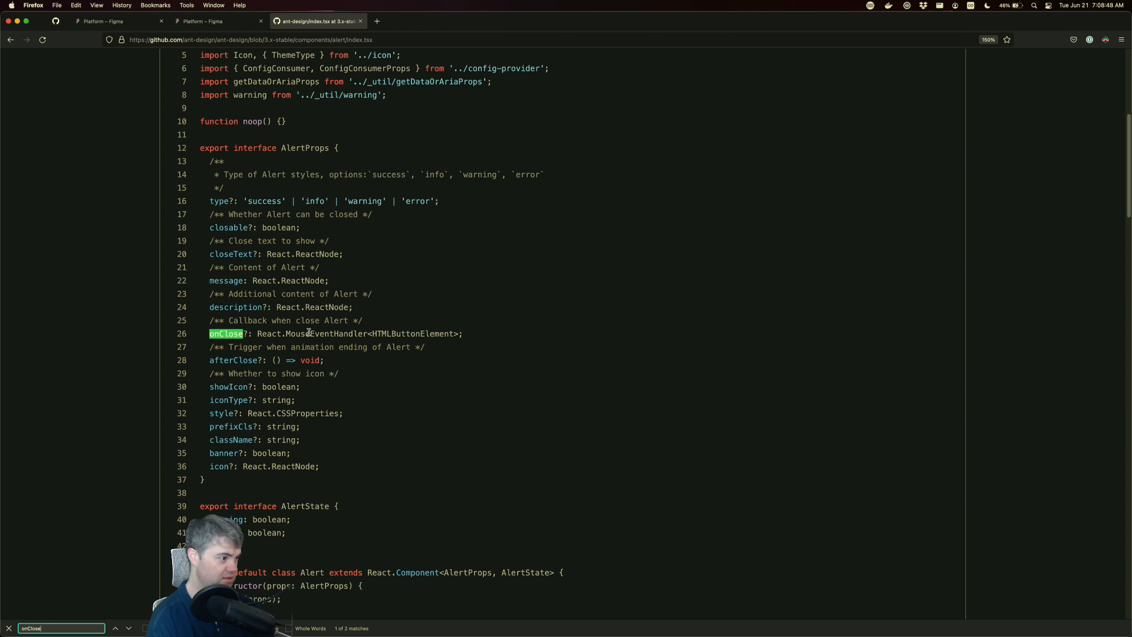
{"action": "left_click_drag", "start_coordinate": [258, 333], "coordinate": [459, 335]}
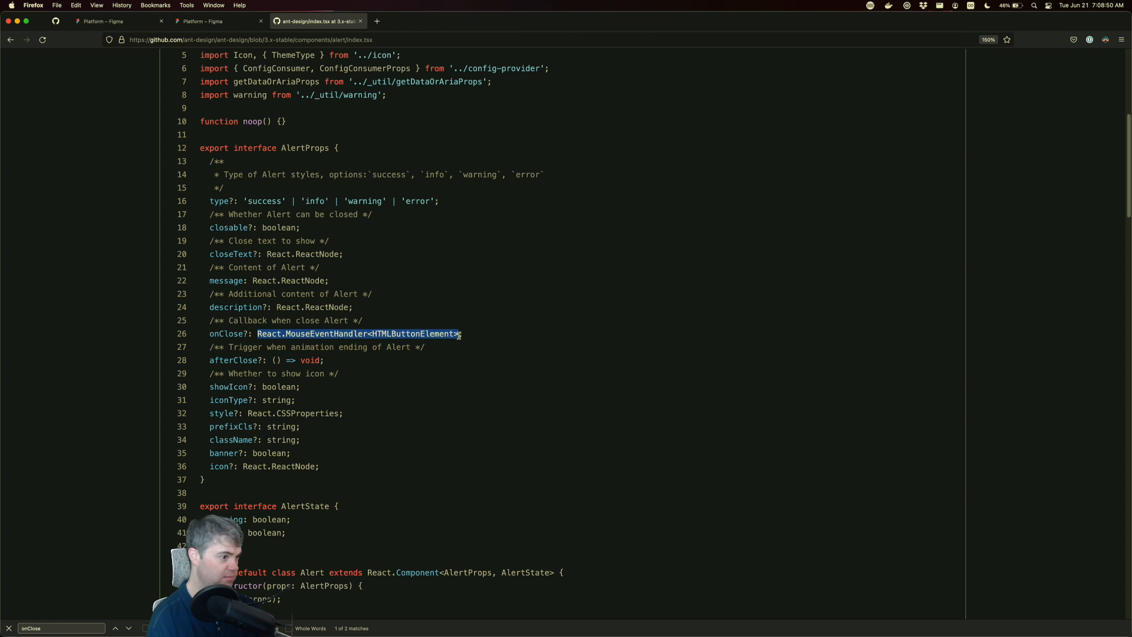
{"action": "double_click", "coordinate": [322, 333]}
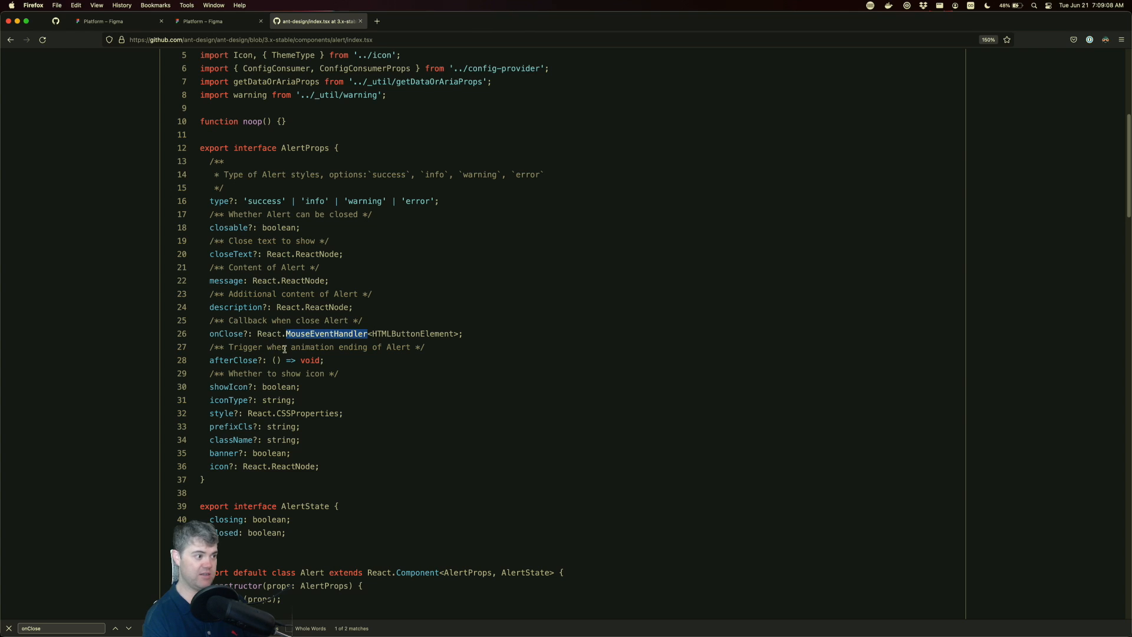
{"action": "double_click", "coordinate": [219, 334]}
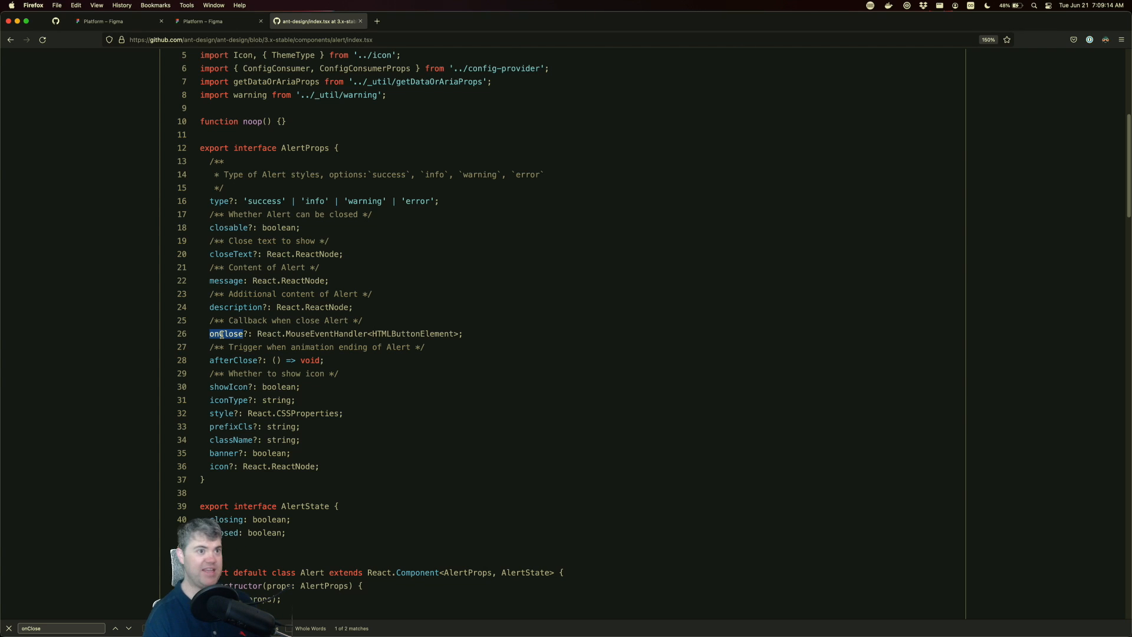
- Return to the Figma design and draw a rectangle about 554 × 314 near the middle of the desktop frame
{"action": "left_click", "coordinate": [206, 20]}
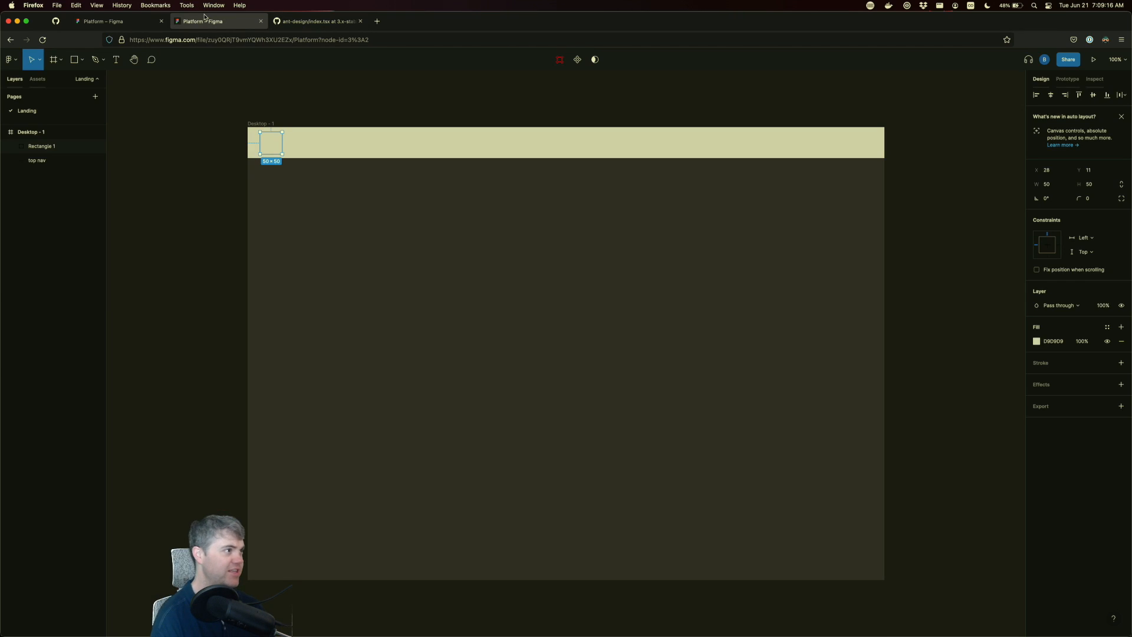
{"action": "left_click", "coordinate": [147, 227]}
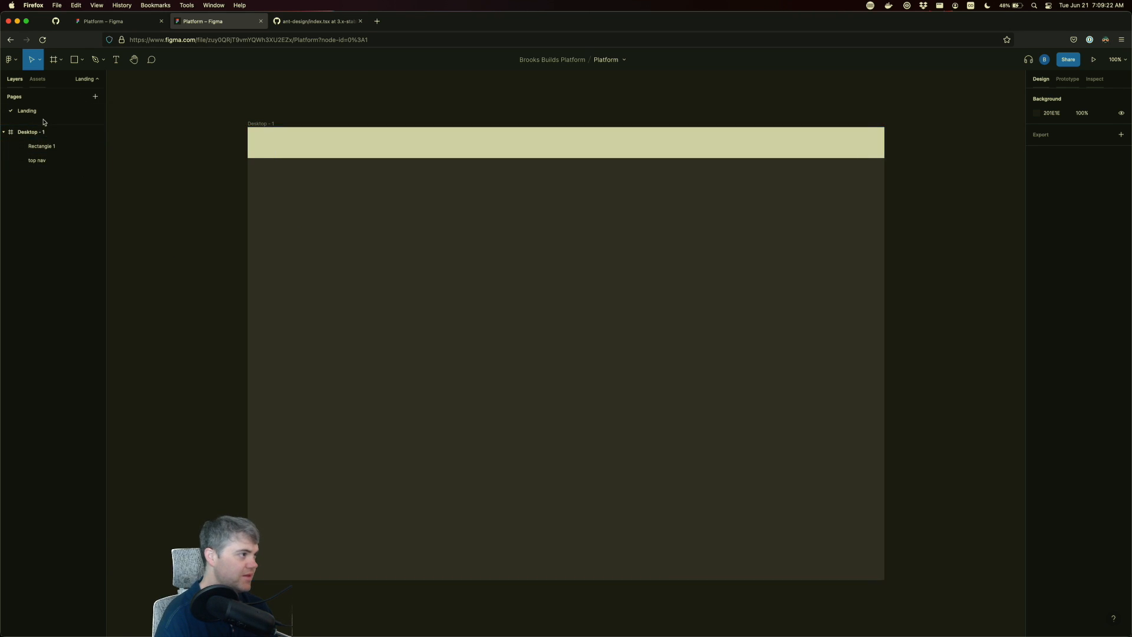
{"action": "left_click", "coordinate": [76, 59]}
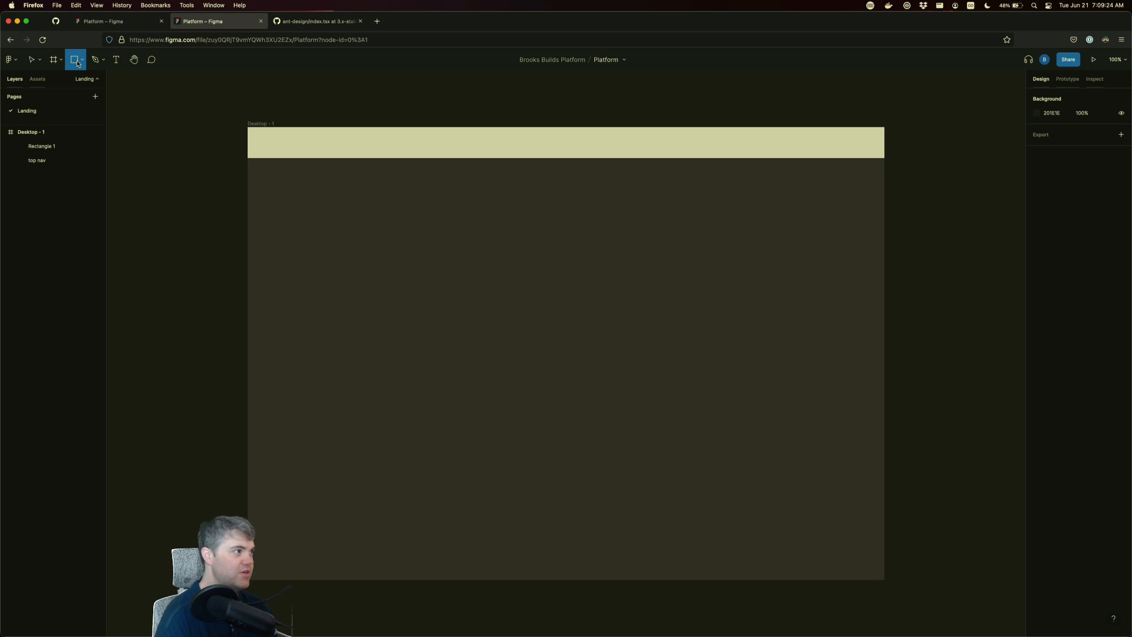
{"action": "mouse_move", "coordinate": [414, 239]}
{"action": "left_mouse_down"}
{"action": "mouse_move", "coordinate": [566, 362]}
{"action": "mouse_move", "coordinate": [658, 378]}
{"action": "left_mouse_up"}
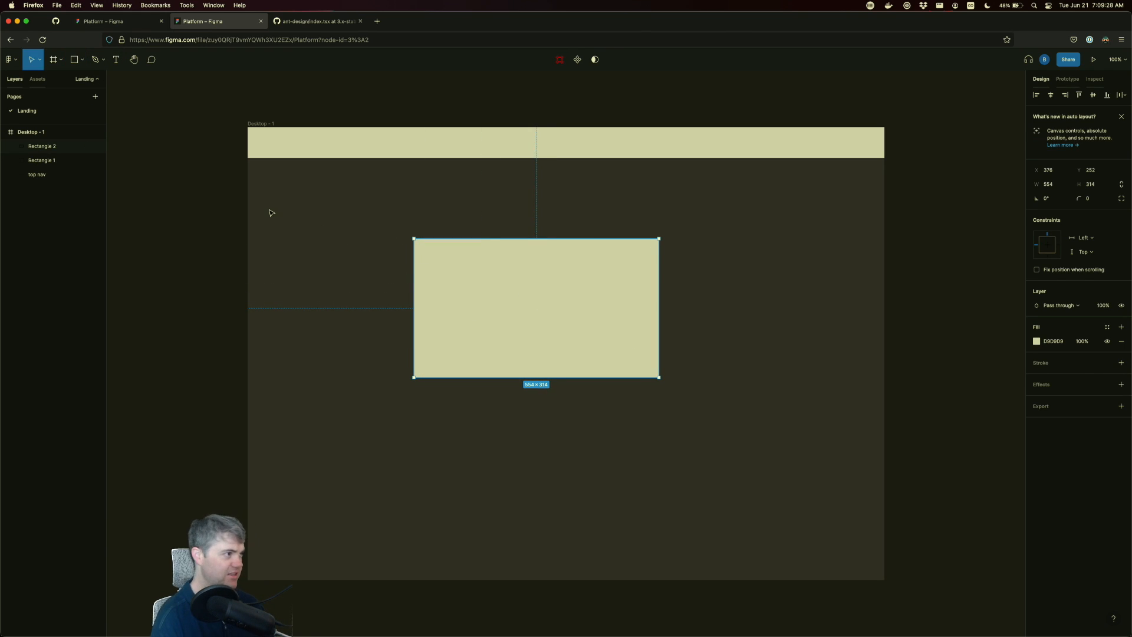
- Add the text "I am an alert" to the upper-left part of the central rectangle, in a text box about 73 × 16
{"action": "left_click", "coordinate": [116, 59]}
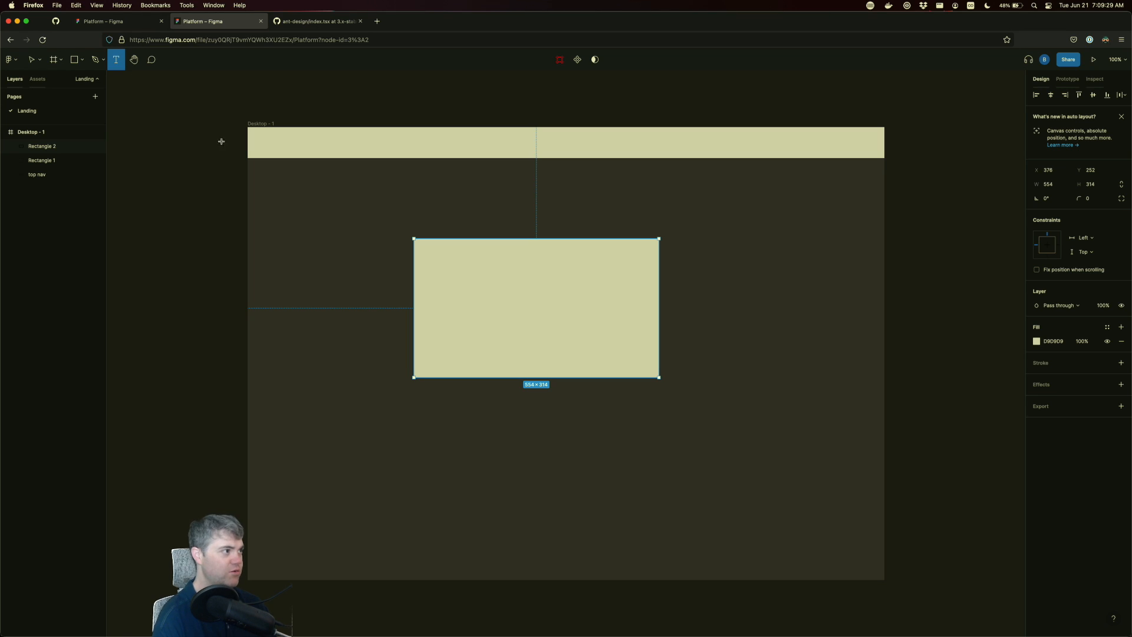
{"action": "left_click", "coordinate": [451, 281]}
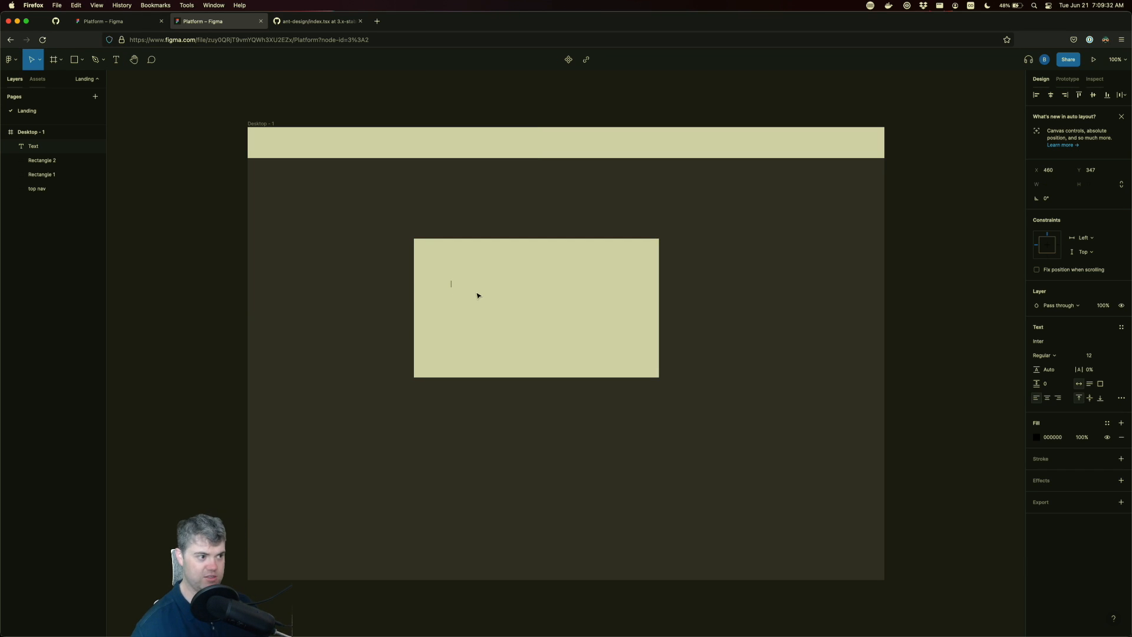
{"action": "type", "text": "I am an alert"}
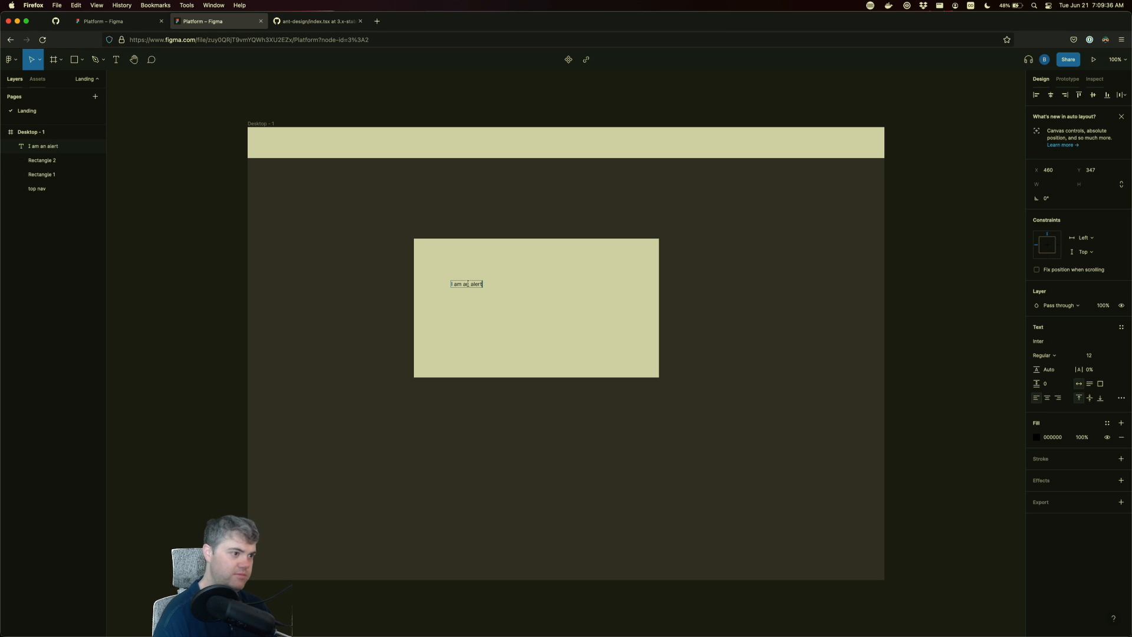
{"action": "key", "text": "Escape"}
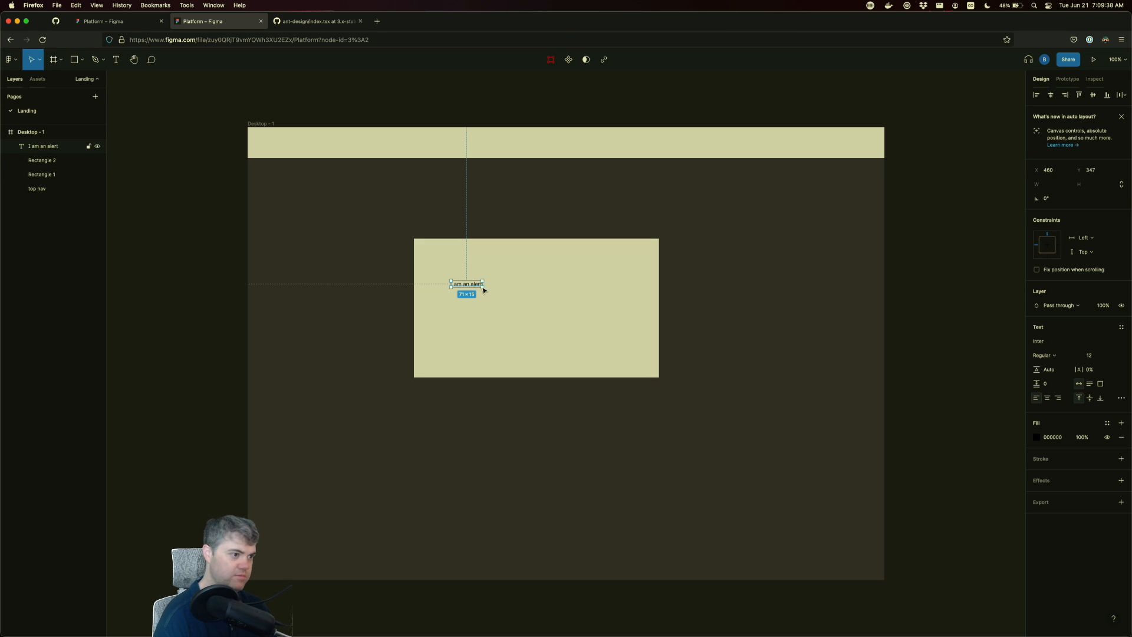
{"action": "left_click_drag", "start_coordinate": [484, 290], "coordinate": [455, 276]}
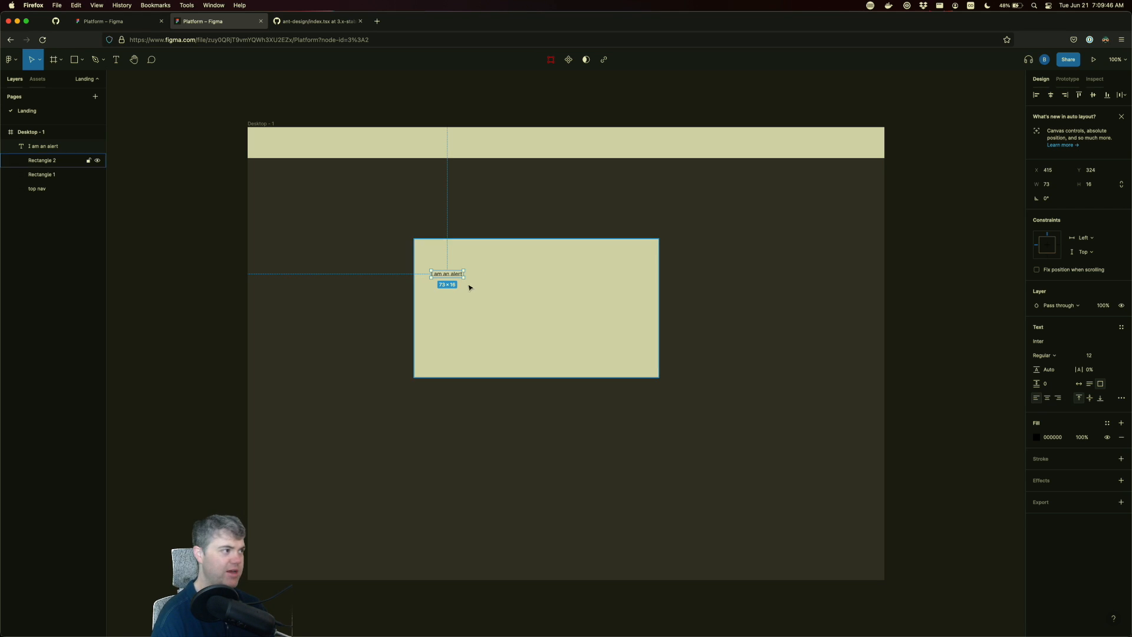
- Set the font size of the "I am an alert" text to 48
{"action": "left_click", "coordinate": [76, 62]}
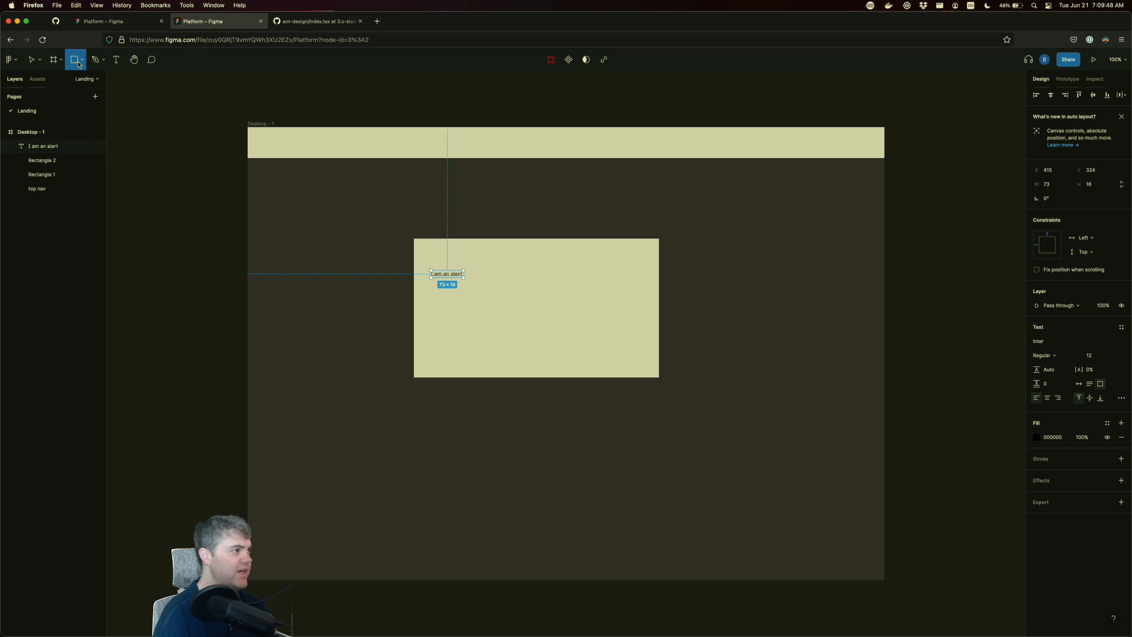
{"action": "left_click", "coordinate": [116, 61]}
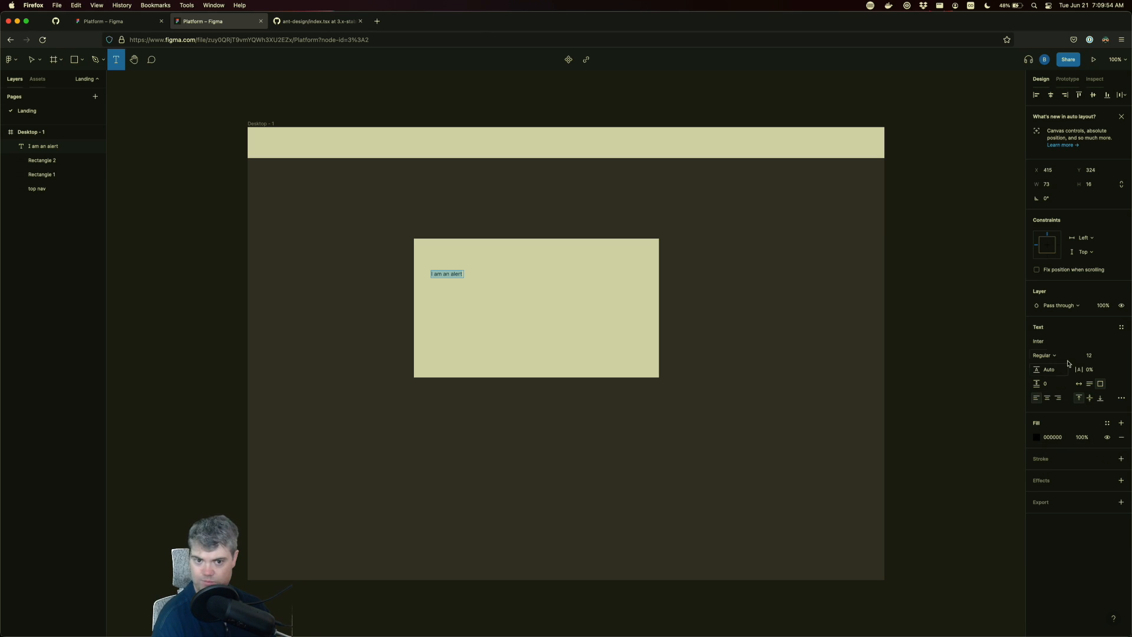
{"action": "left_click", "coordinate": [1100, 356]}
{"action": "left_click", "coordinate": [1112, 357]}
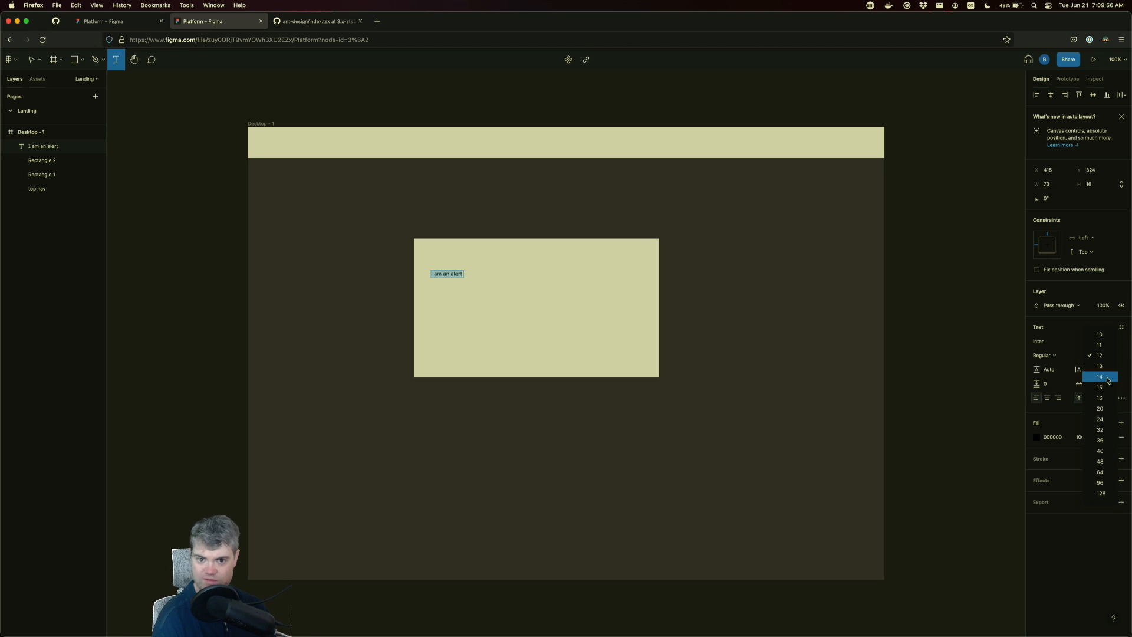
{"action": "left_click", "coordinate": [1100, 461]}
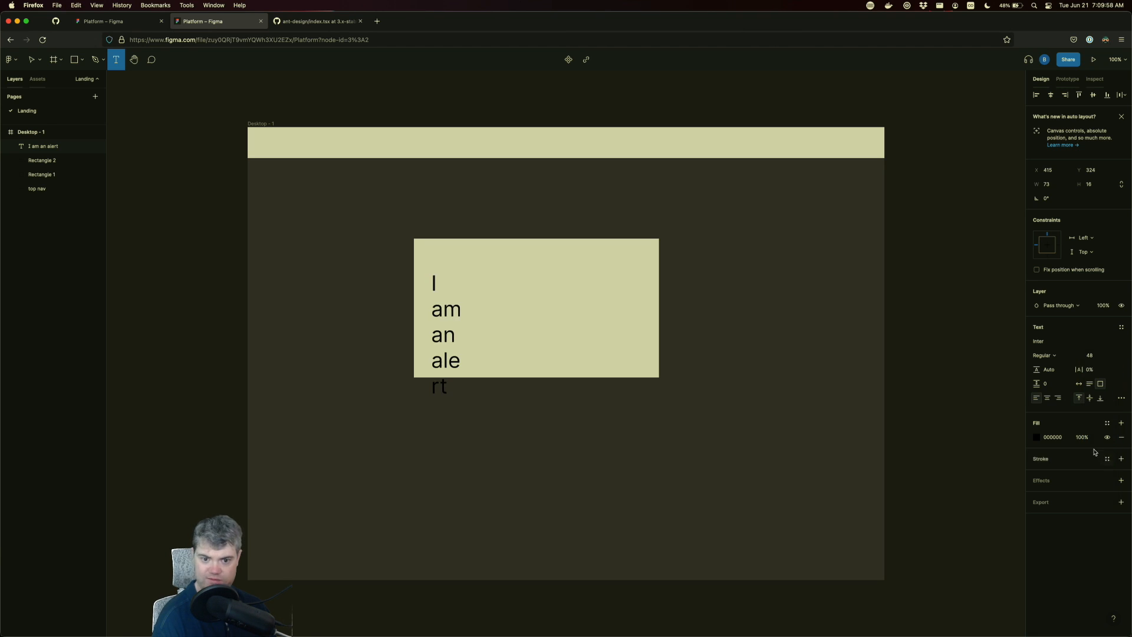
{"action": "key", "text": "Escape"}
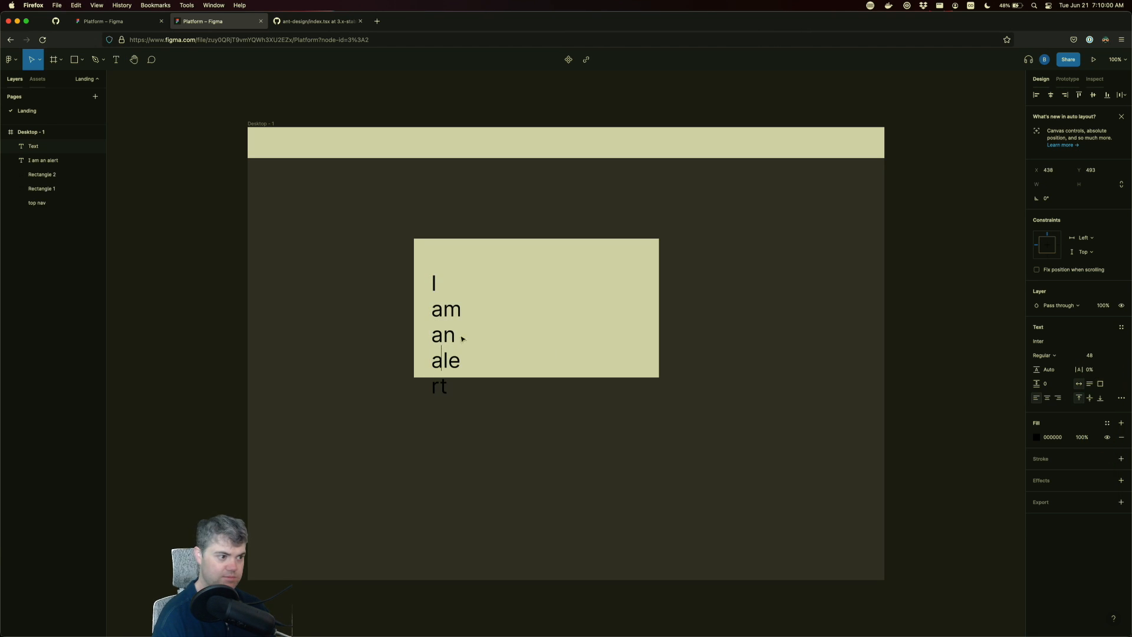
- Add an "x" text and place it in the upper-right corner of the central rectangle as a close mark
{"action": "left_click", "coordinate": [548, 280]}
{"action": "key", "text": "t"}
{"action": "left_click", "coordinate": [595, 255]}
{"action": "type", "text": "x"}
{"action": "key", "text": "Escape"}
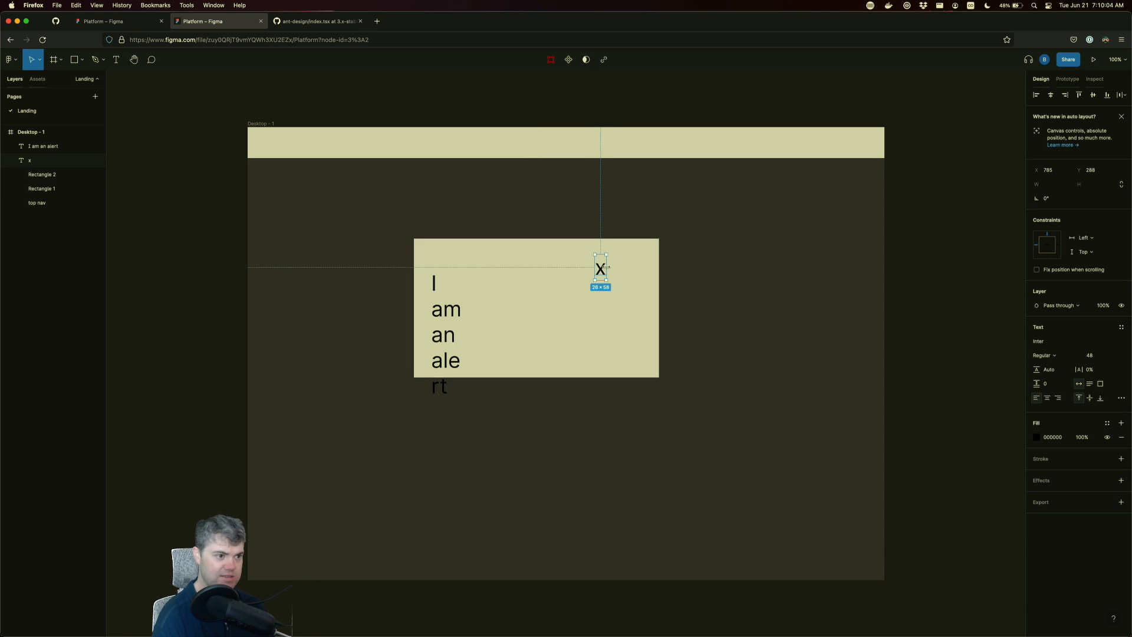
{"action": "left_click_drag", "start_coordinate": [611, 269], "coordinate": [652, 252]}
{"action": "left_click", "coordinate": [698, 265]}
{"action": "left_click", "coordinate": [603, 271]}
{"action": "left_click", "coordinate": [705, 275]}
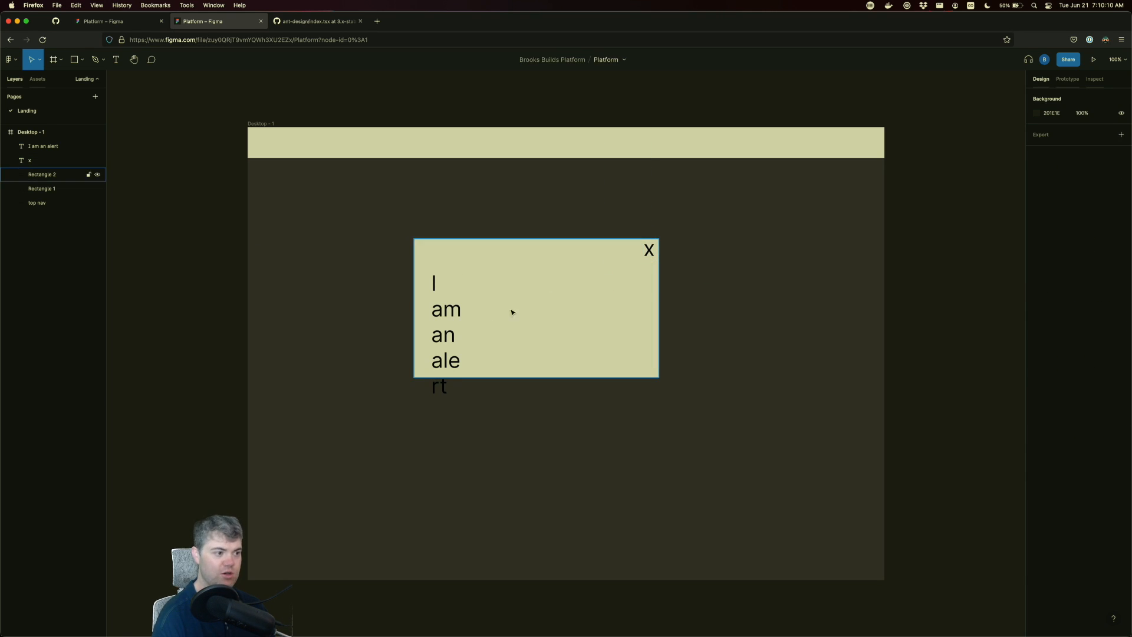
- Enlarge the "I am an alert" text box to about 370 × 105 and move it to the middle of the rectangle
{"action": "left_click", "coordinate": [455, 275]}
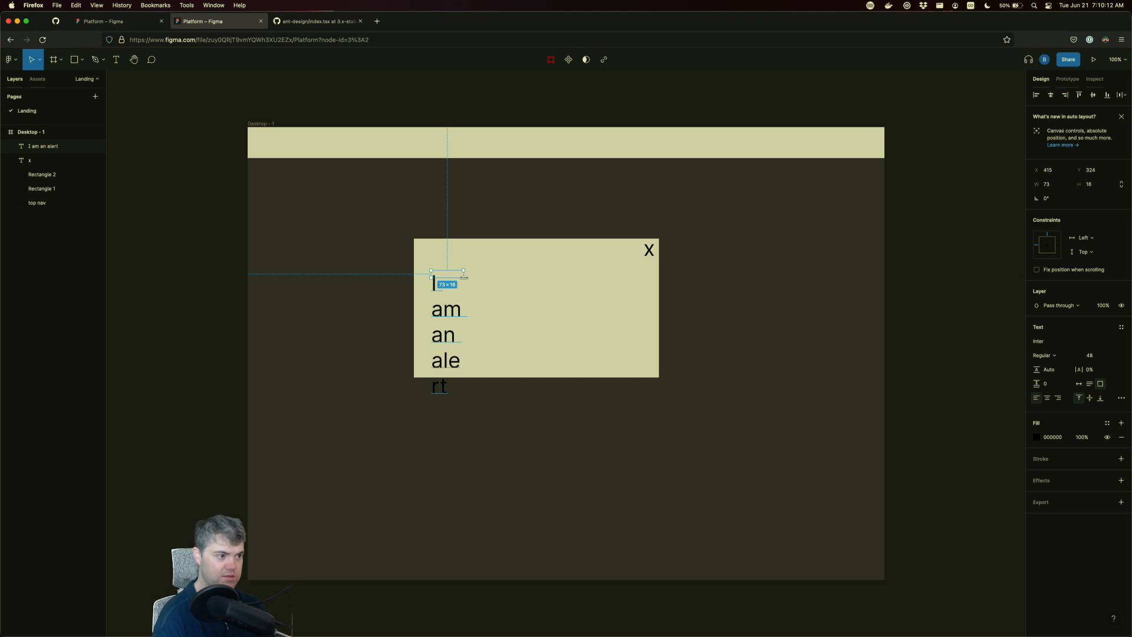
{"action": "left_click_drag", "start_coordinate": [464, 277], "coordinate": [595, 317]}
{"action": "left_click_drag", "start_coordinate": [434, 281], "coordinate": [523, 303]}
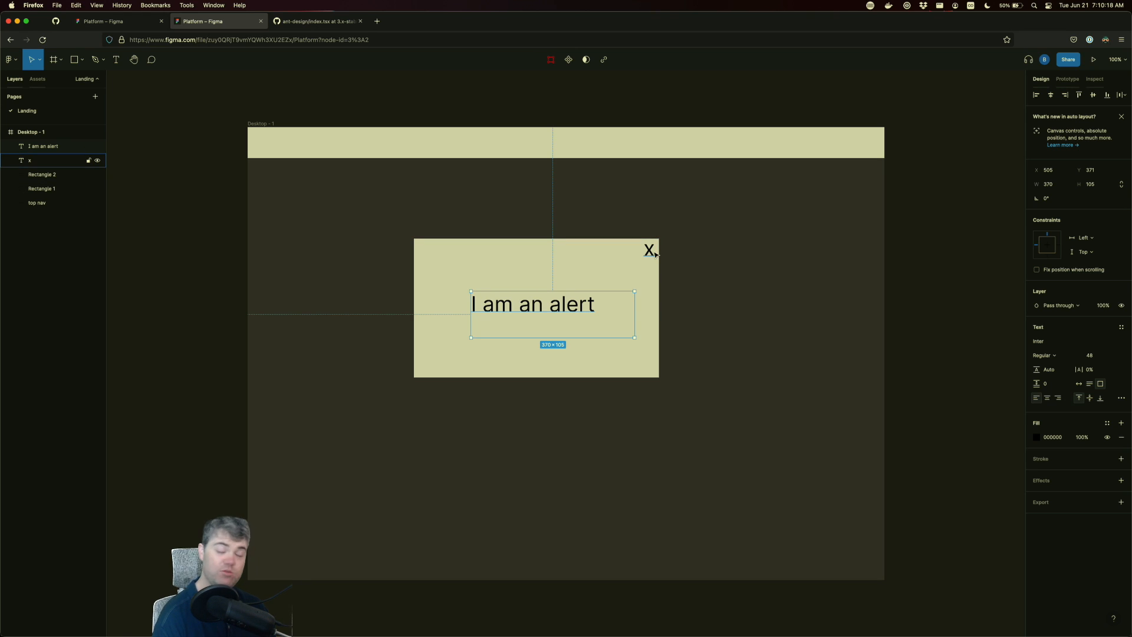
{"action": "left_click", "coordinate": [674, 257]}
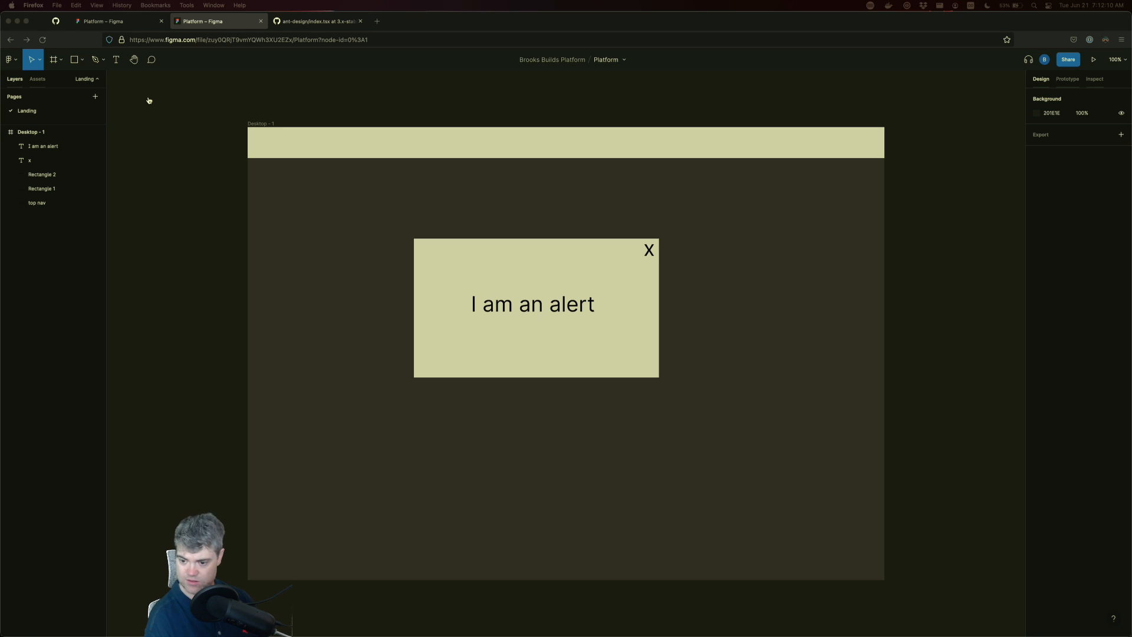
- Open Terminal, maximize its window and enlarge its text
{"action": "key", "text": "super+space"}
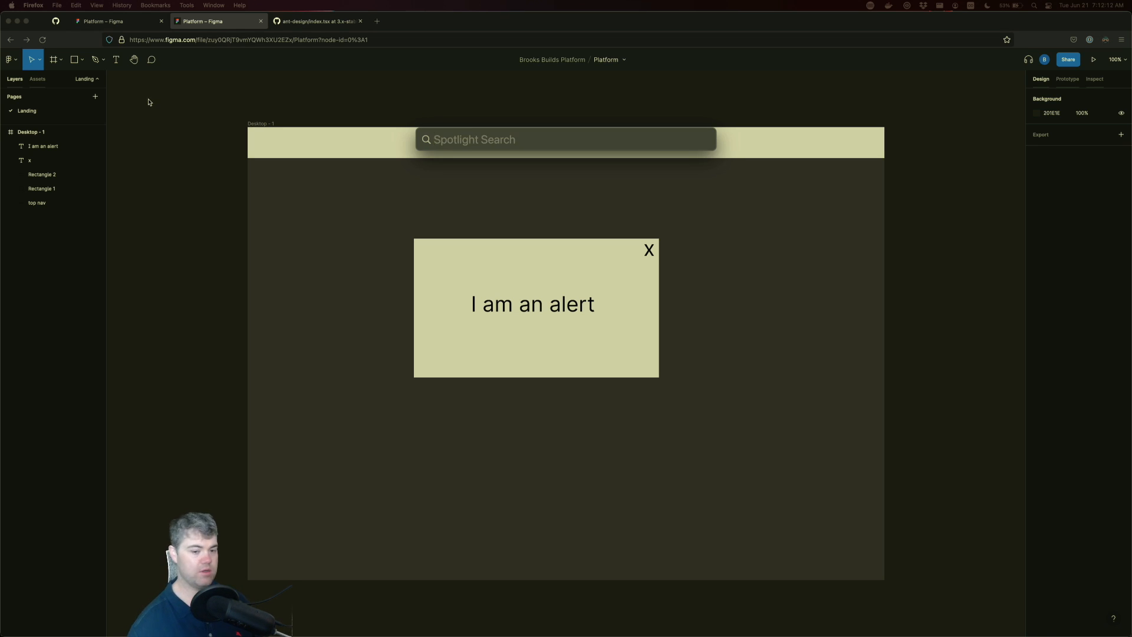
{"action": "type", "text": "ter"}
{"action": "key", "text": "Return"}
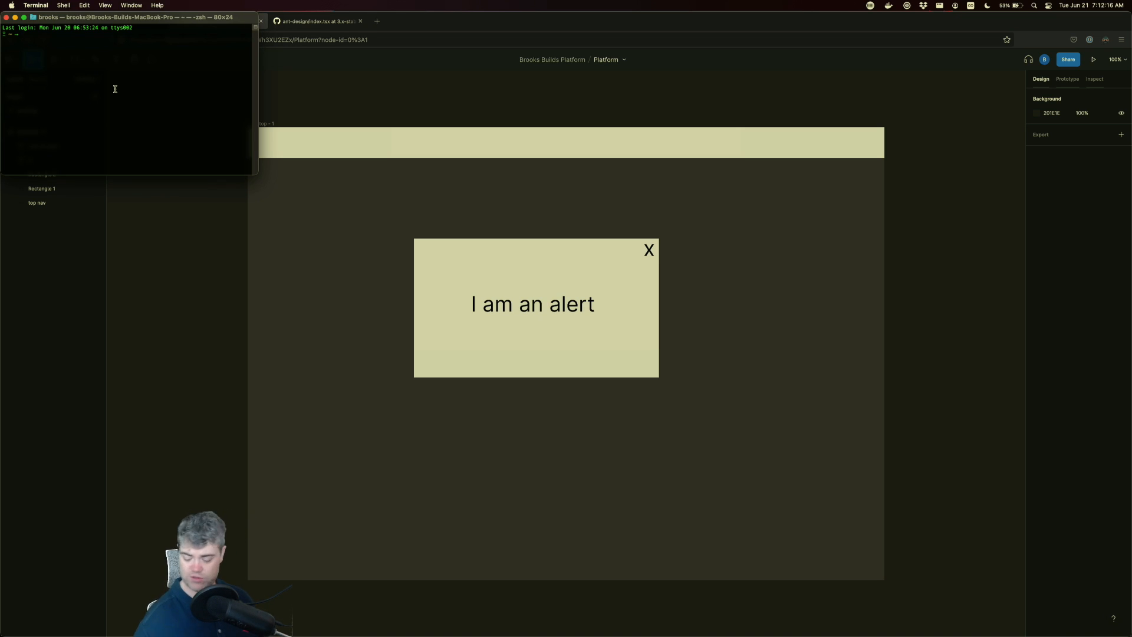
{"action": "key", "text": "ctrl+alt+Return"}
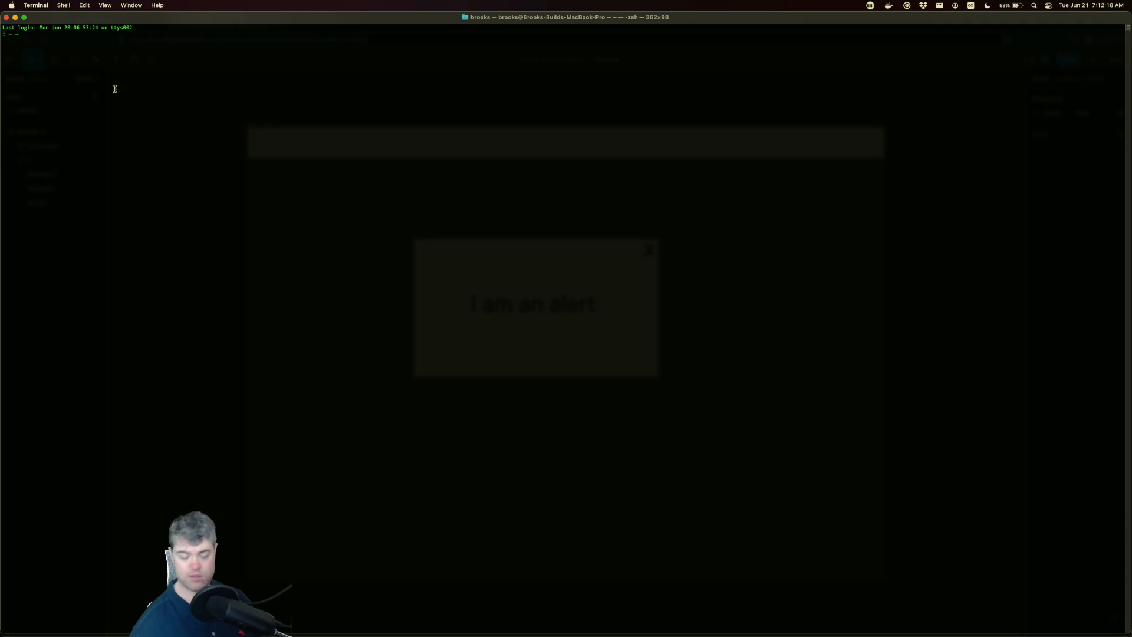
{"action": "key", "text": "super+equal"}
{"action": "key", "text": "super+equal"}
{"action": "key", "text": "super+equal"}
{"action": "key", "text": "super+equal"}
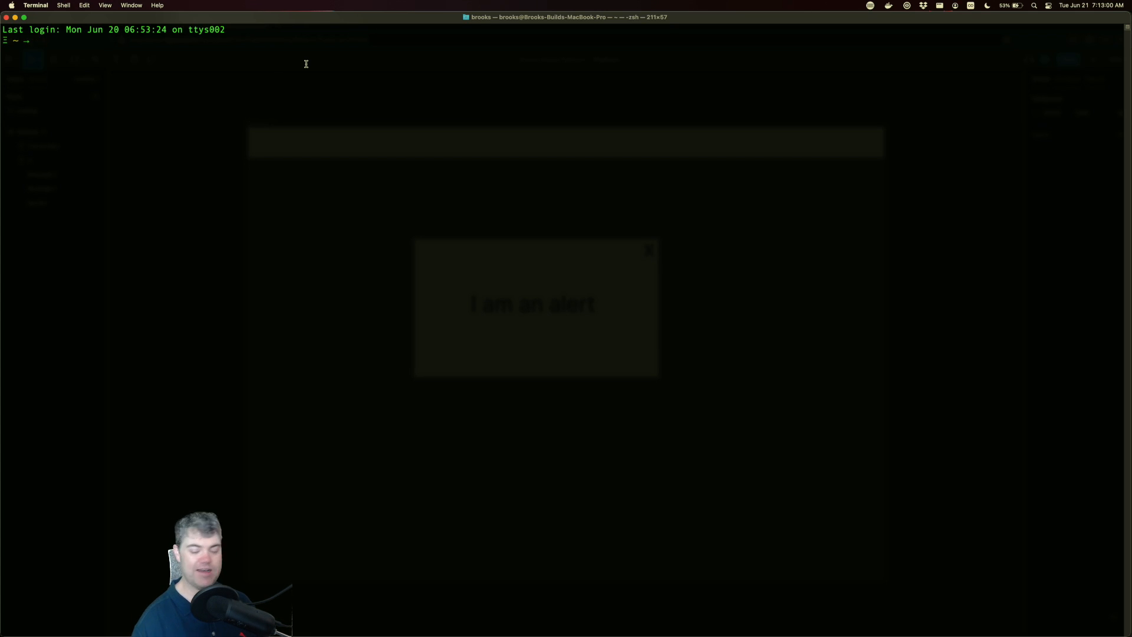
- Change to the code/playgrounds directory and list its contents with ll
{"action": "type", "text": "cd "}
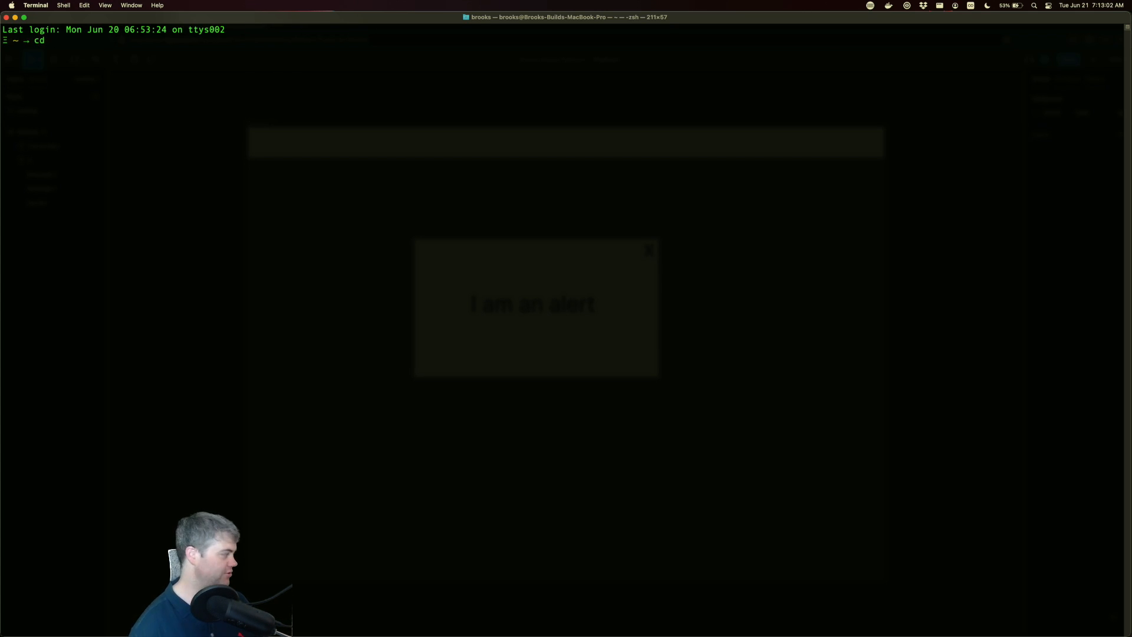
{"action": "type", "text": "c/p"}
{"action": "key", "text": "Tab"}
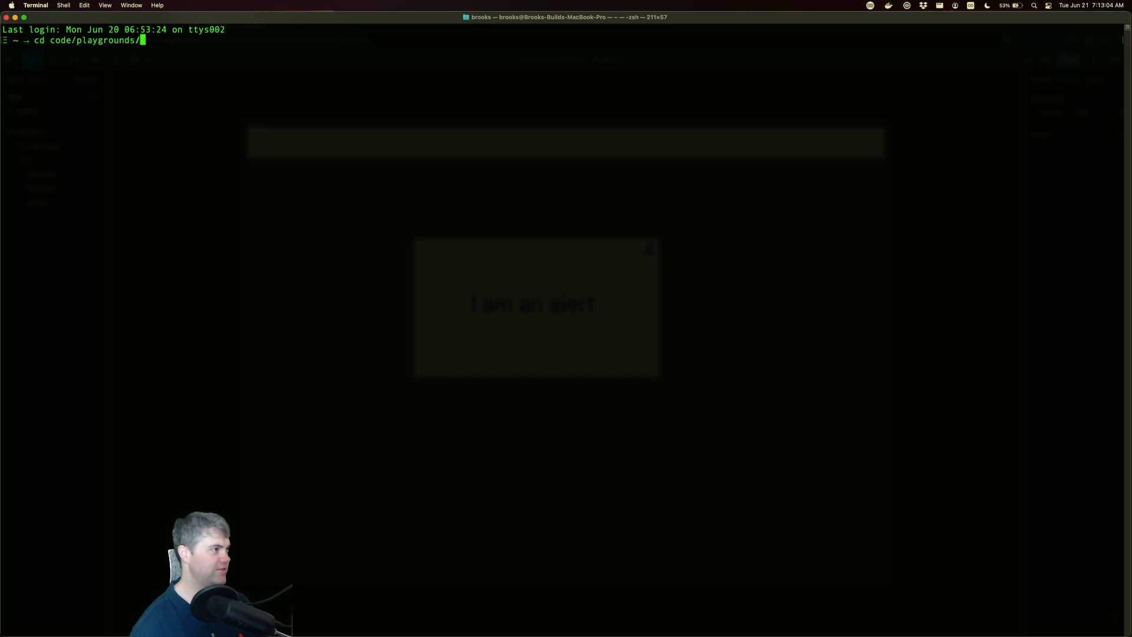
{"action": "key", "text": "Return"}
{"action": "type", "text": "ll"}
{"action": "key", "text": "Return"}
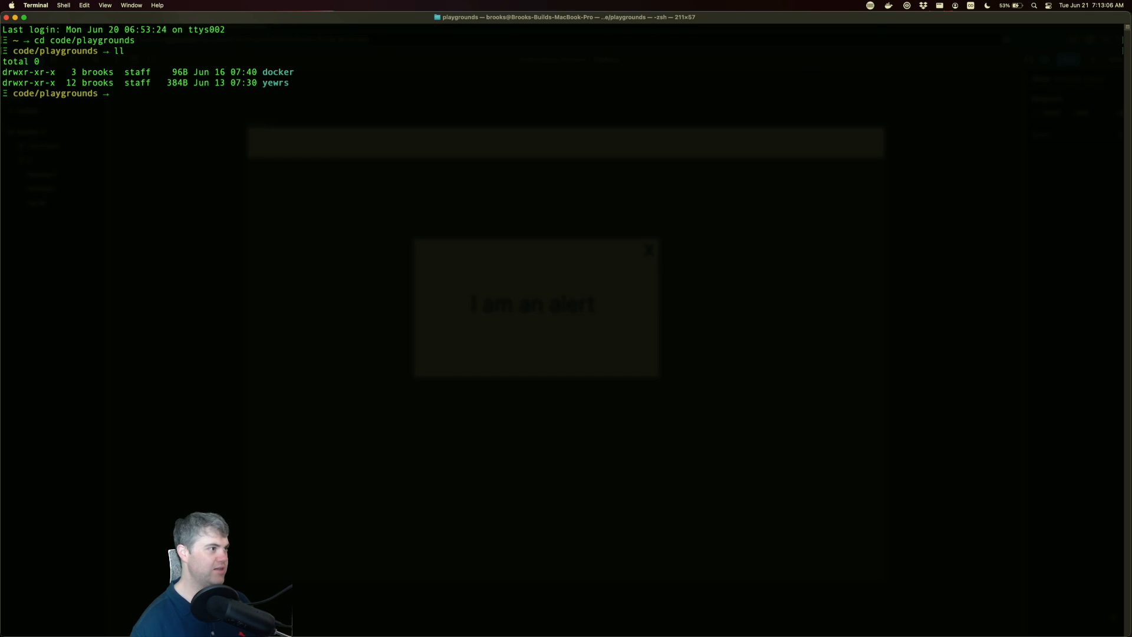
- Change into the yewrs project directory and list its files with ll
{"action": "type", "text": "cd y"}
{"action": "key", "text": "Tab"}
{"action": "key", "text": "Return"}
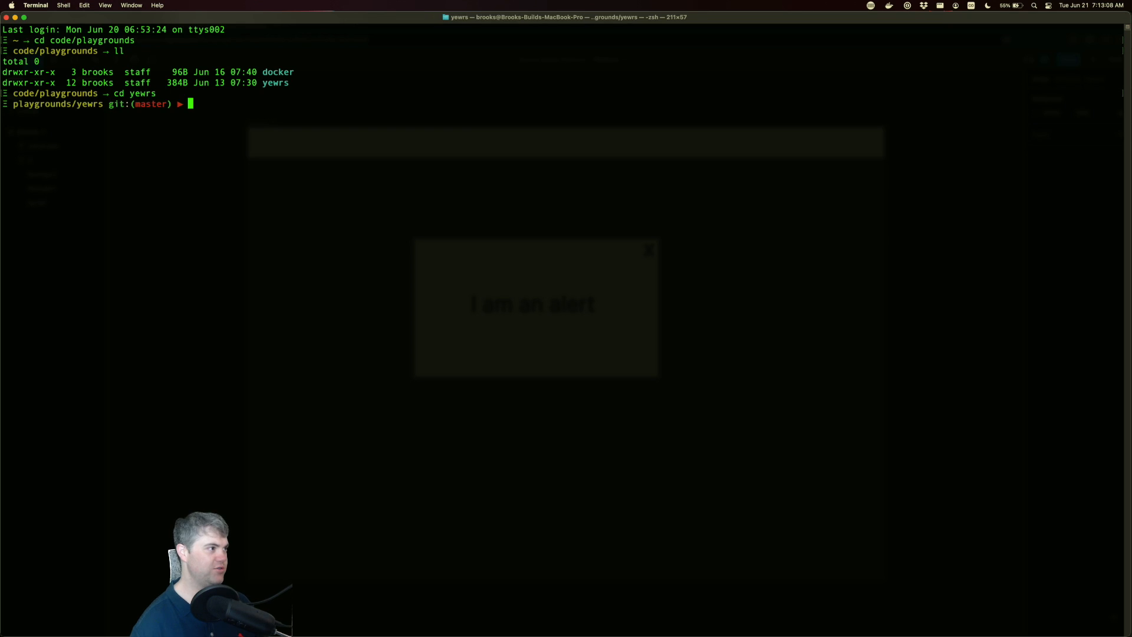
{"action": "type", "text": "ll"}
{"action": "key", "text": "Return"}
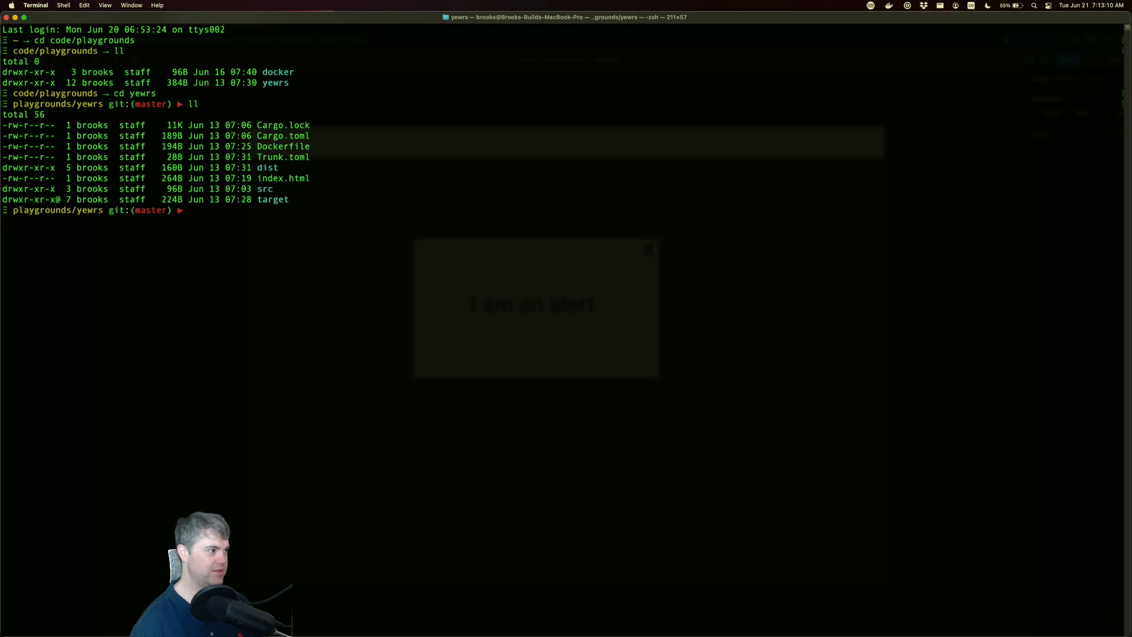
- Open the yewrs project in VS Code with "code ." and open src/main.rs in the editor
{"action": "type", "text": "code ."}
{"action": "key", "text": "Return"}
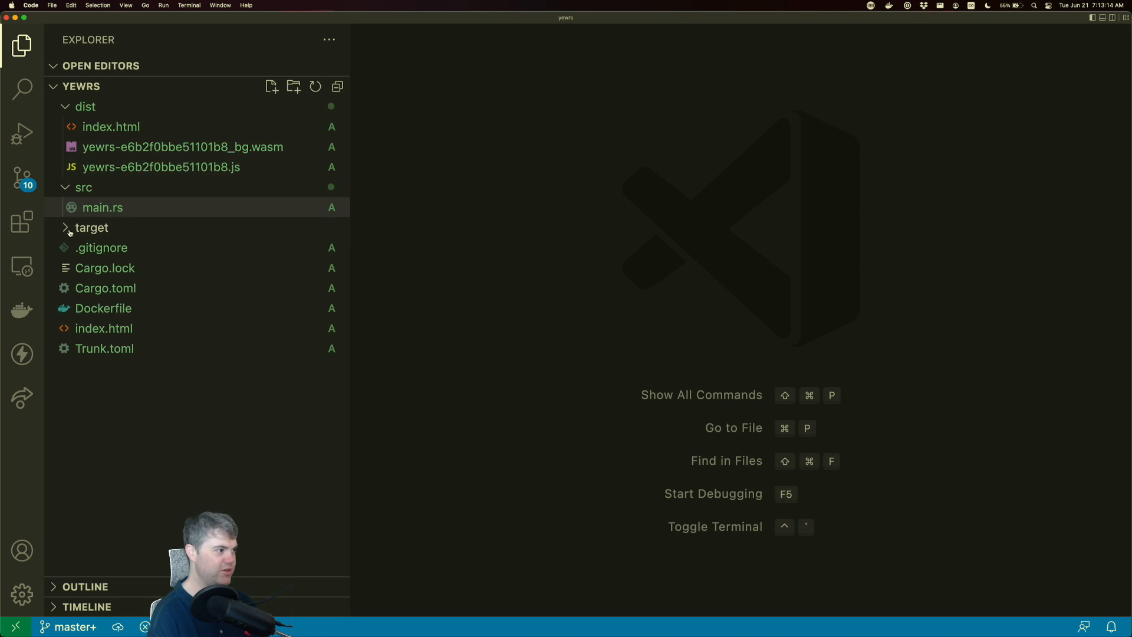
{"action": "left_click", "coordinate": [93, 207]}
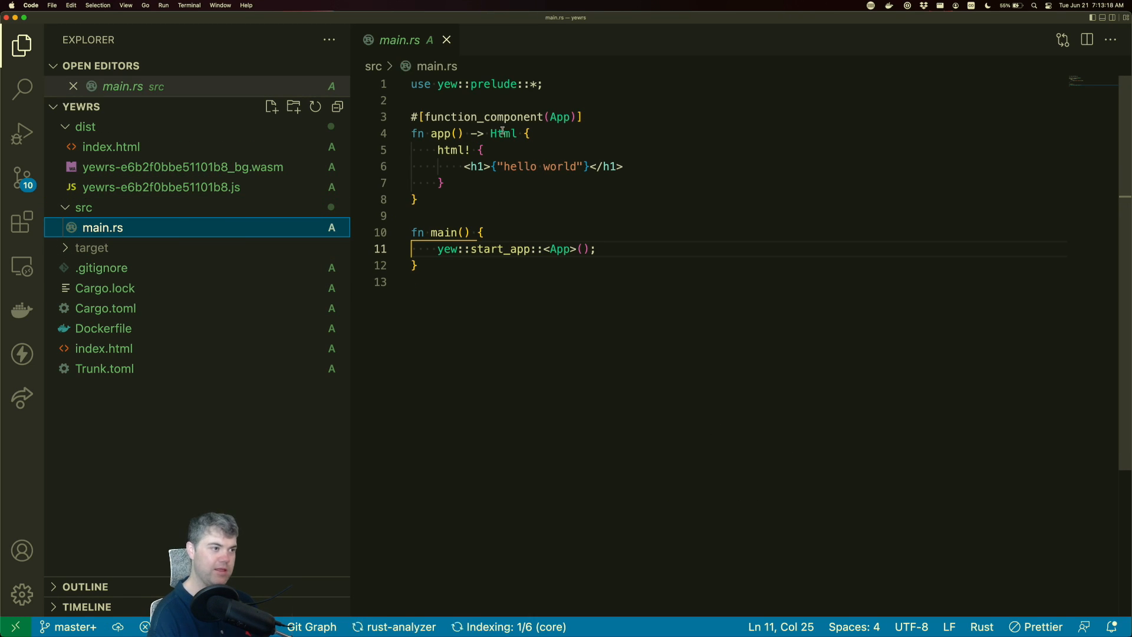
{"action": "left_click", "coordinate": [479, 314]}
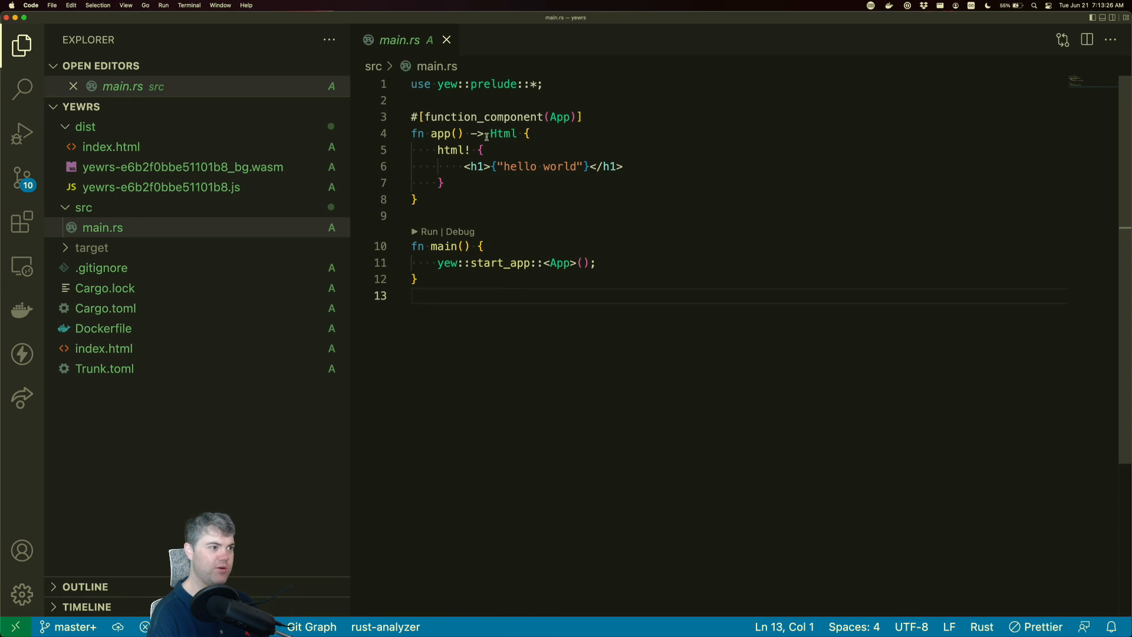
{"action": "left_click", "coordinate": [455, 199]}
{"action": "left_click", "coordinate": [457, 297]}
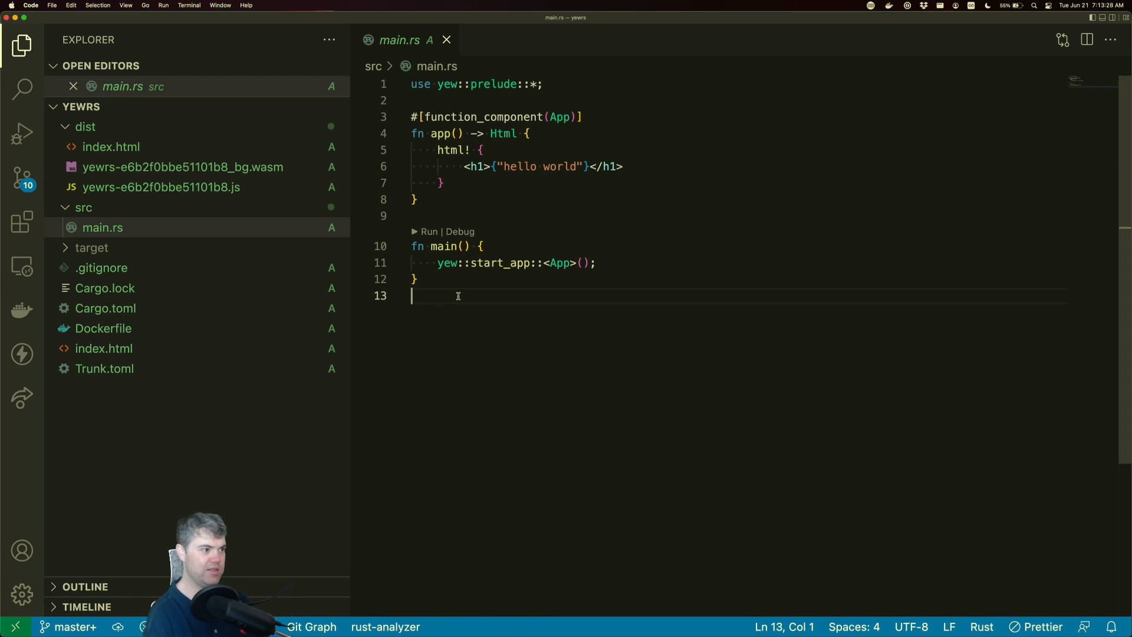
- Add a #[function_component(Popup)] attribute on a new line between the app and main functions
{"action": "left_click", "coordinate": [458, 199]}
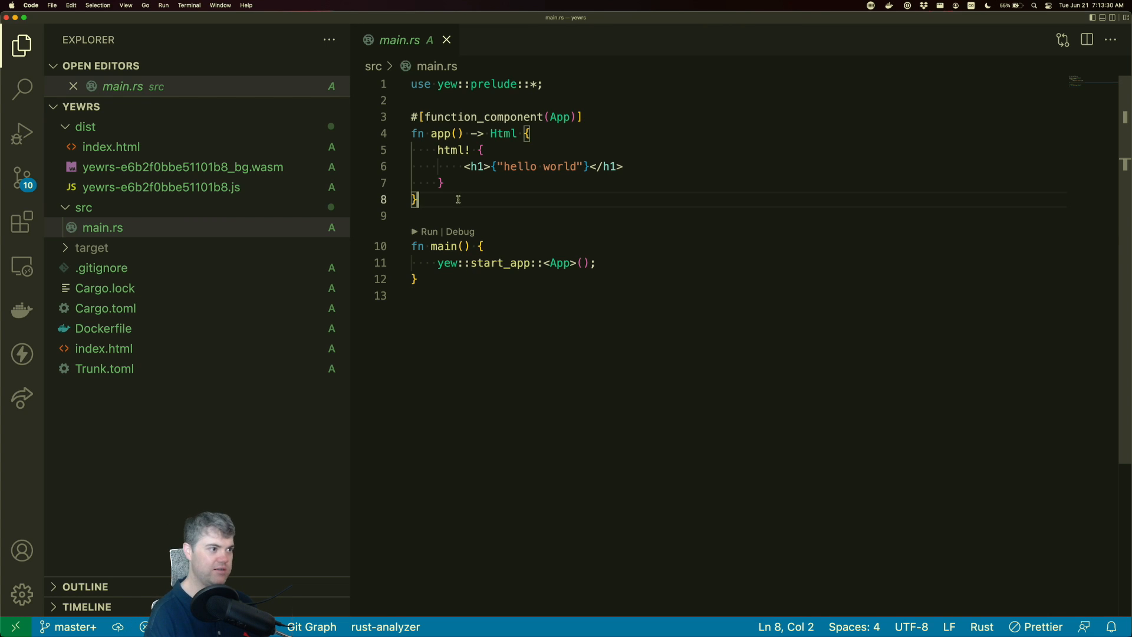
{"action": "key", "text": "Return"}
{"action": "key", "text": "Return"}
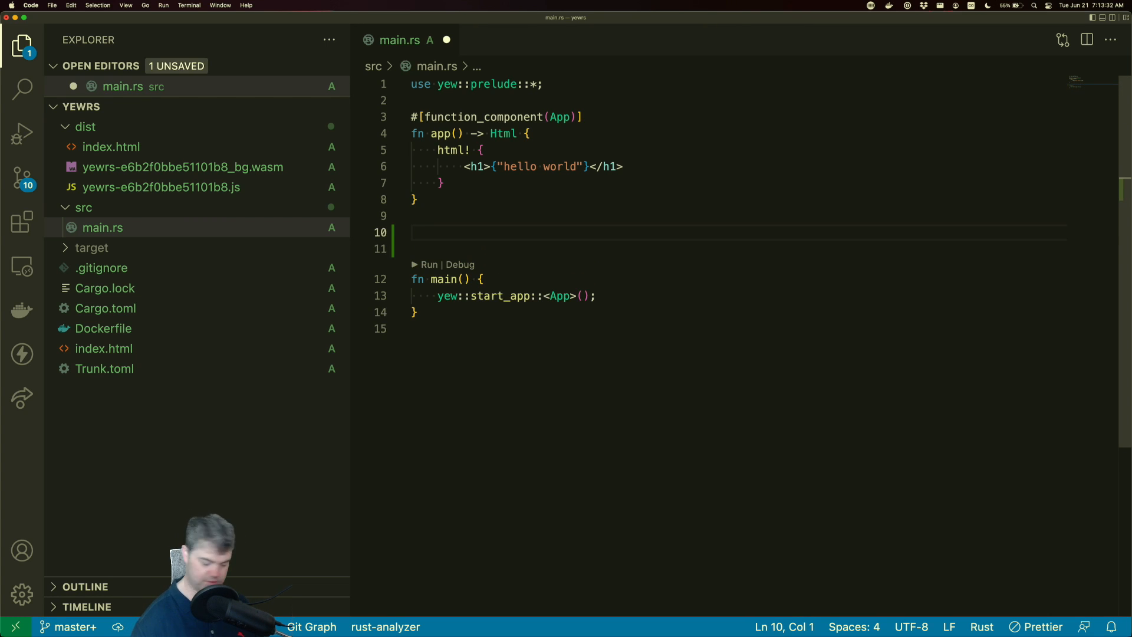
{"action": "type", "text": "#[fun"}
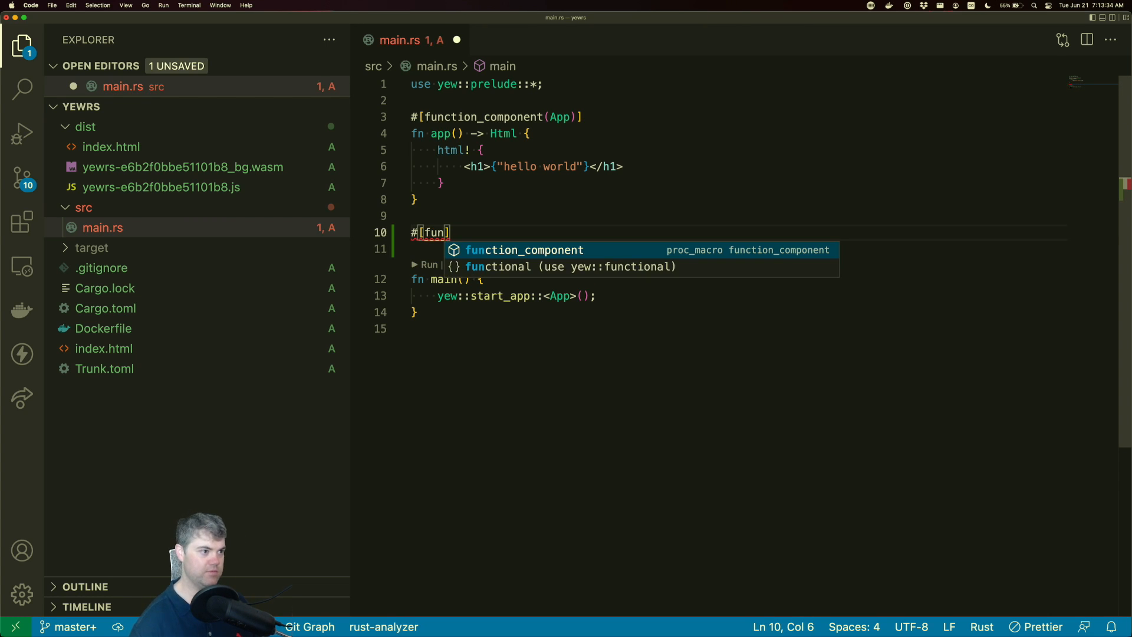
{"action": "key", "text": "Return"}
{"action": "type", "text": "("}
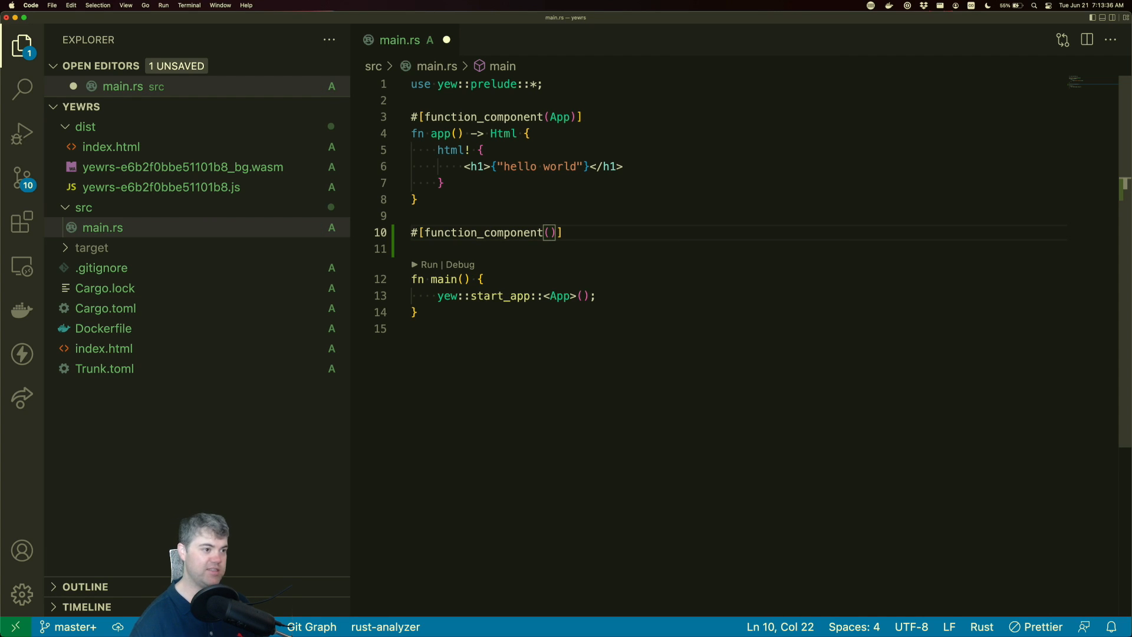
{"action": "type", "text": "Popup"}
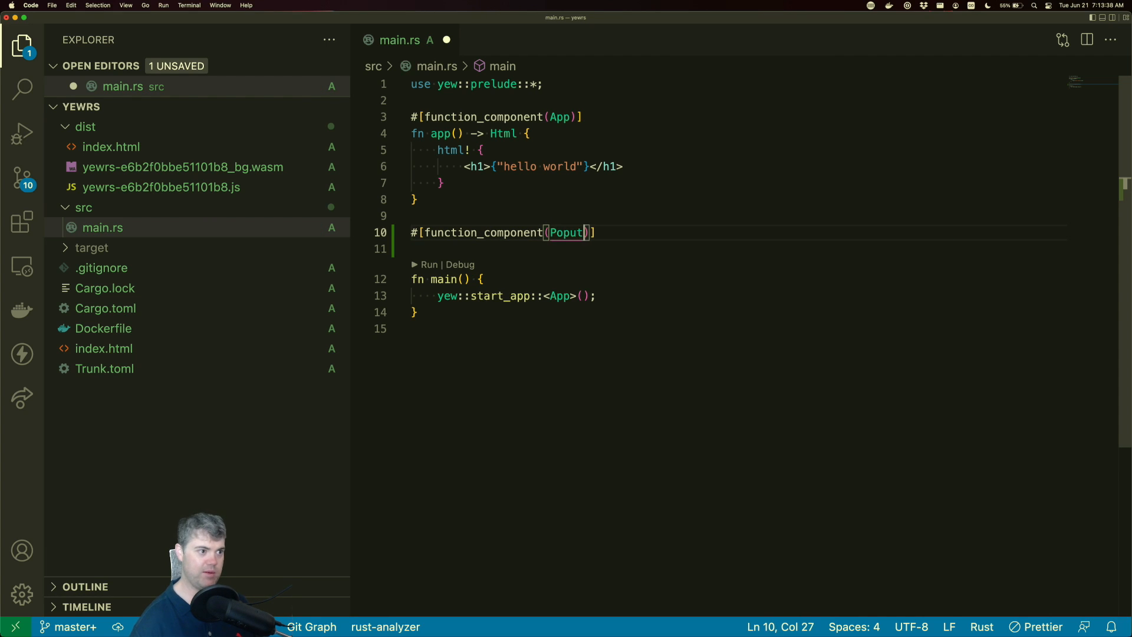
{"action": "key", "text": "BackSpace"}
{"action": "type", "text": "p"}
{"action": "key", "text": "End"}
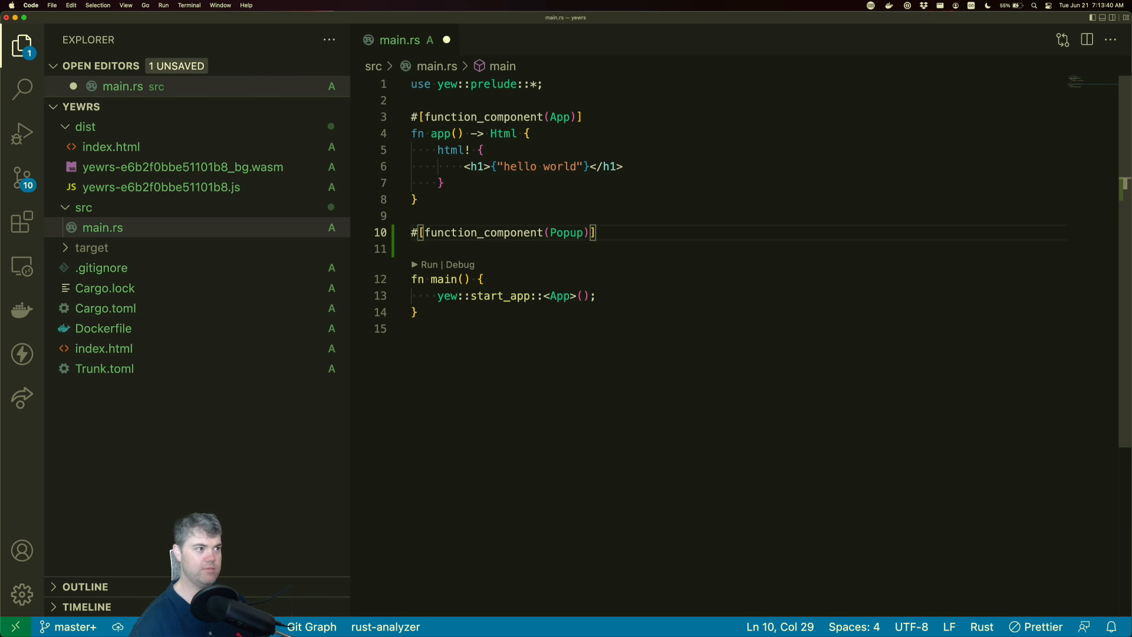
- Start a popup function with a props parameter, leaving its type empty, directly below the function_component(Popup) attribute
{"action": "key", "text": "Return"}
{"action": "type", "text": "pn"}
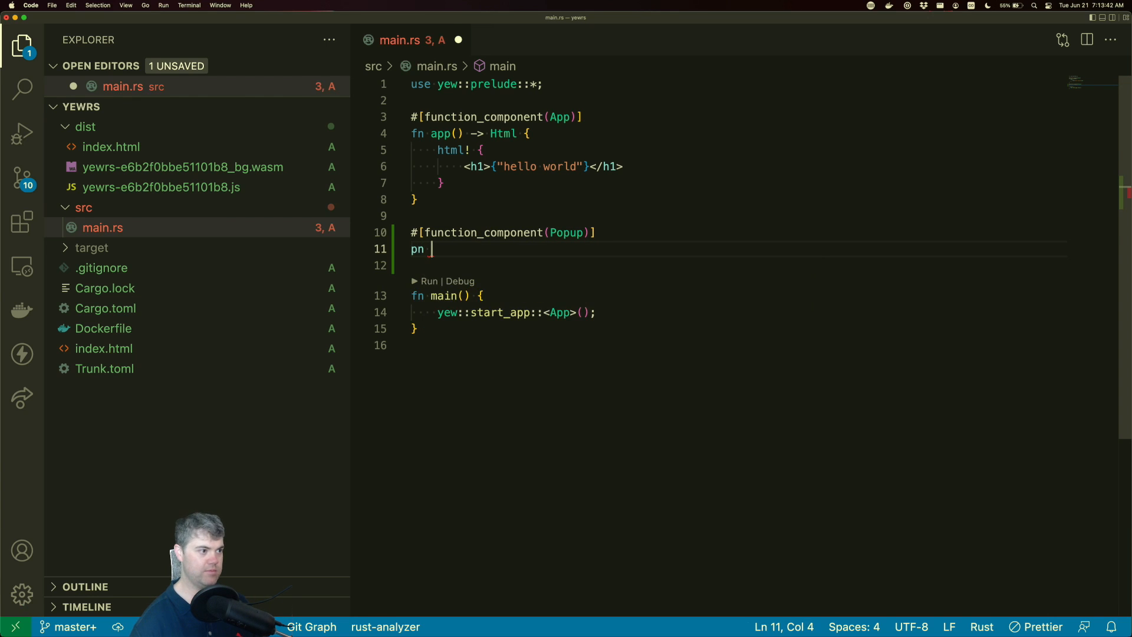
{"action": "key", "text": "BackSpace"}
{"action": "key", "text": "BackSpace"}
{"action": "key", "text": "BackSpace"}
{"action": "type", "text": "fn popup"}
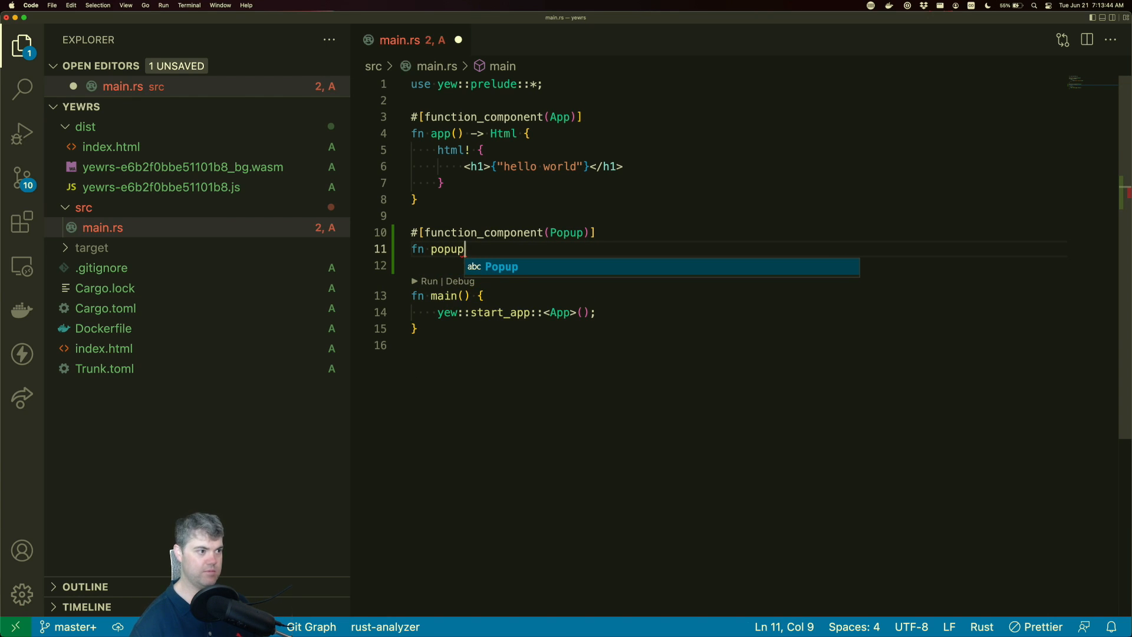
{"action": "type", "text": "("}
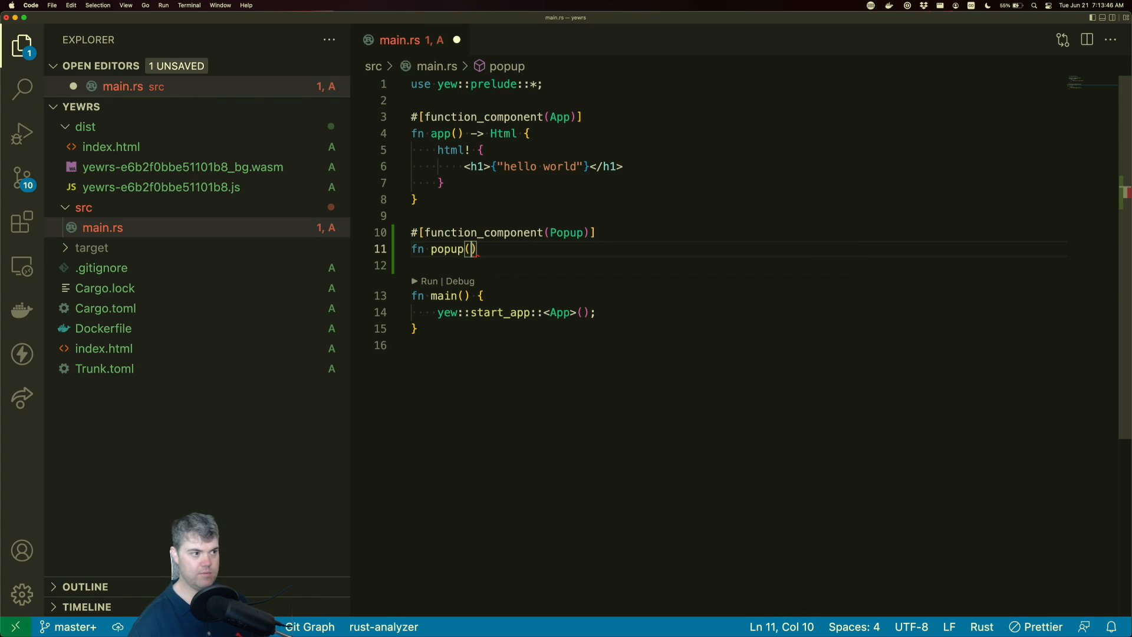
{"action": "type", "text": "props"}
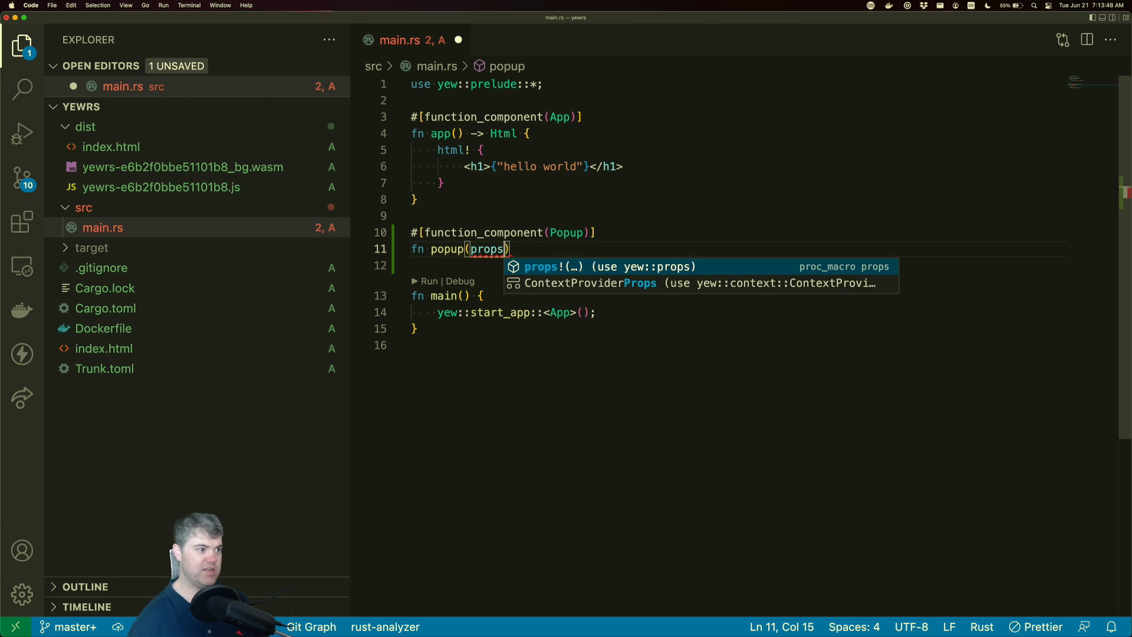
{"action": "key", "text": "BackSpace"}
{"action": "key", "text": "BackSpace"}
{"action": "key", "text": "BackSpace"}
{"action": "key", "text": "BackSpace"}
{"action": "key", "text": "BackSpace"}
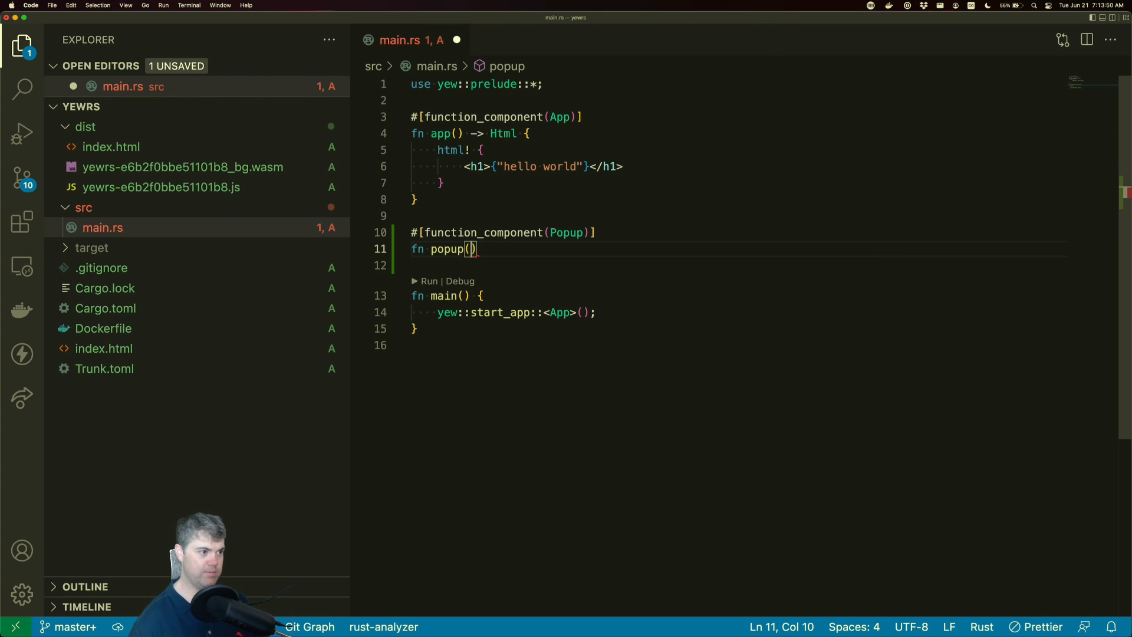
{"action": "type", "text": "props:"}
- Declare an empty PopupProps struct between the app function and the Popup component attribute
{"action": "left_click", "coordinate": [411, 215]}
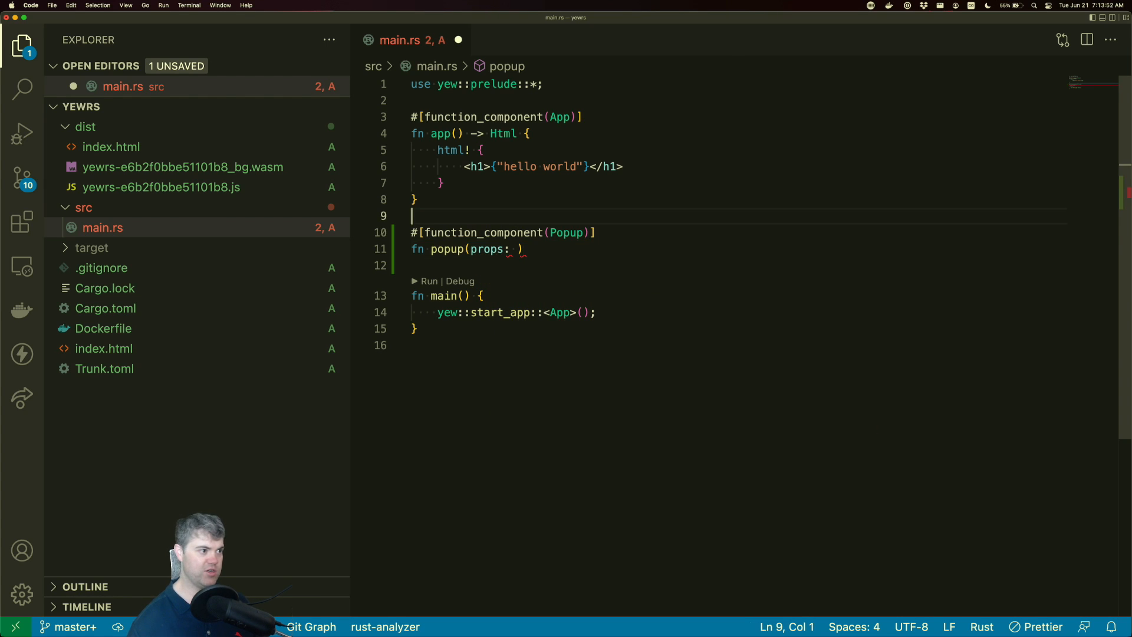
{"action": "key", "text": "Left"}
{"action": "key", "text": "Return"}
{"action": "key", "text": "Return"}
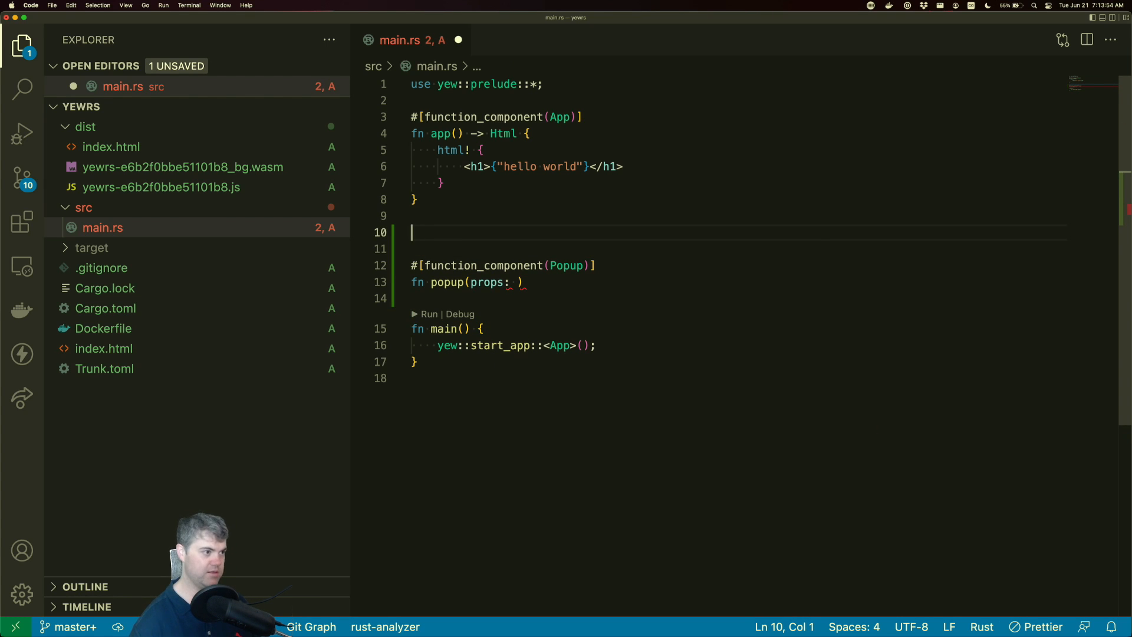
{"action": "type", "text": "struct "}
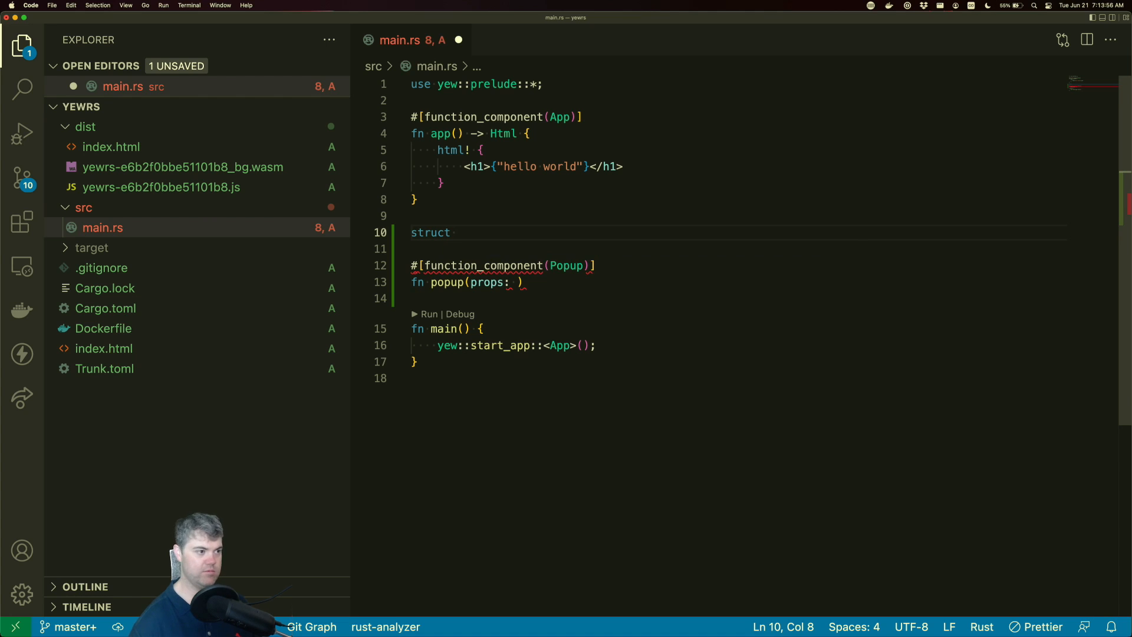
{"action": "type", "text": "PopupProp"}
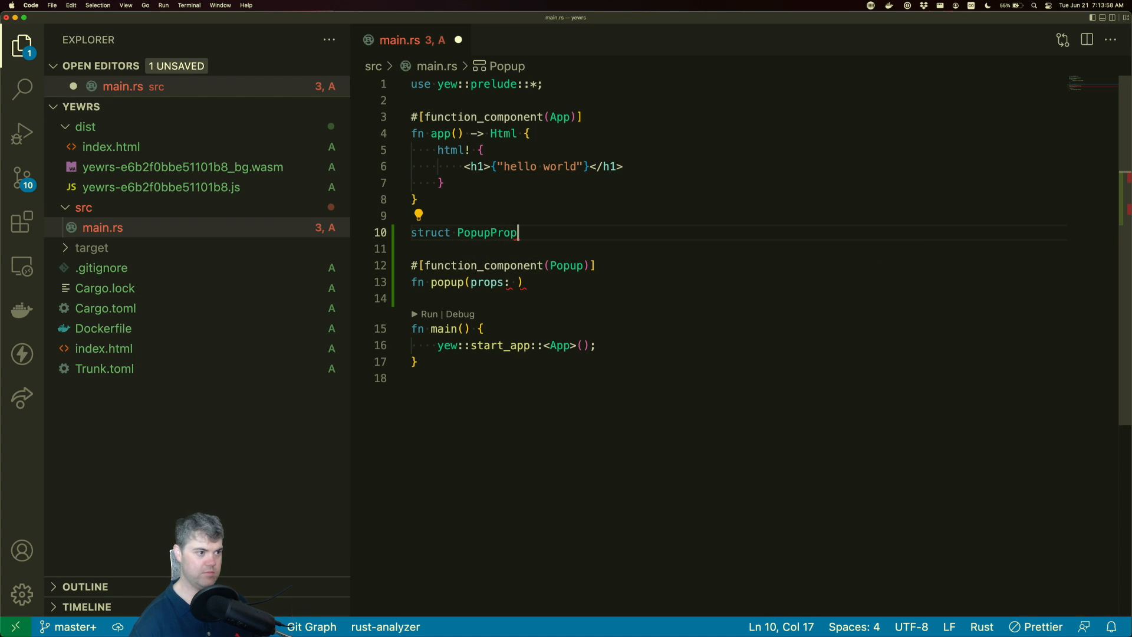
{"action": "type", "text": "s {"}
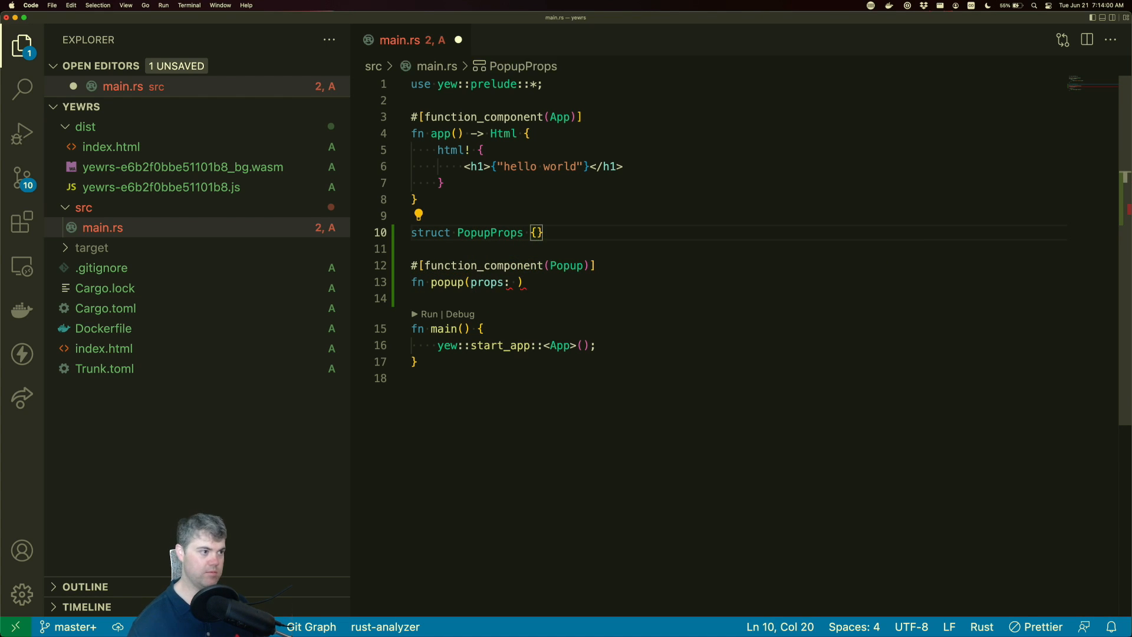
- Add a derive attribute with Properties, PartialEq and Clone above the PopupProps struct
{"action": "key", "text": "super+shift+Return"}
{"action": "type", "text": "#"}
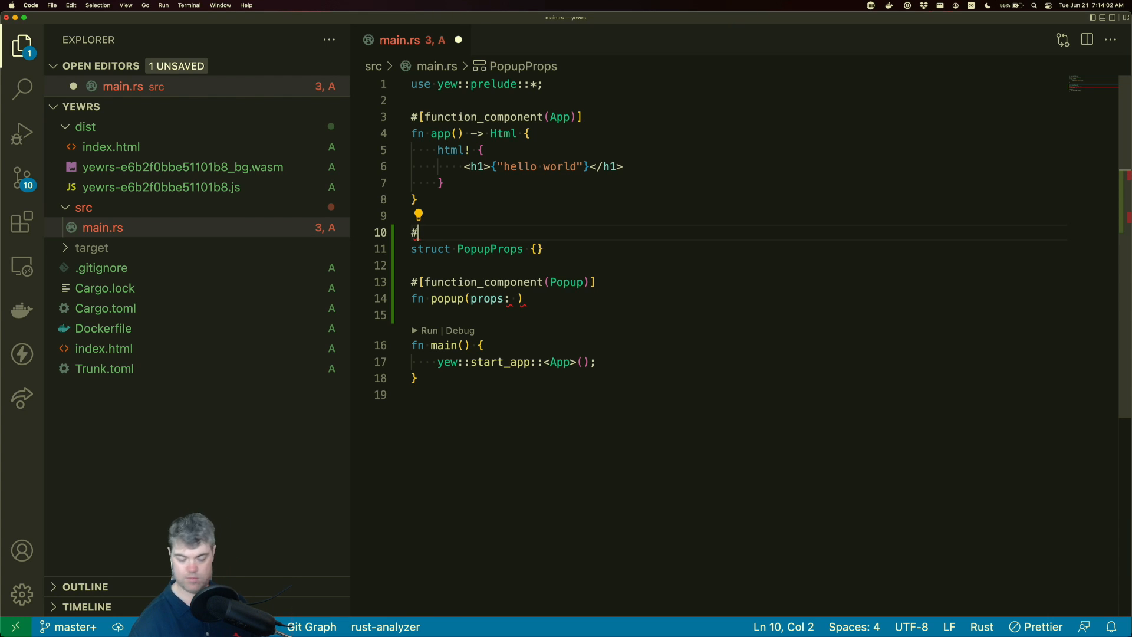
{"action": "type", "text": "[derive"}
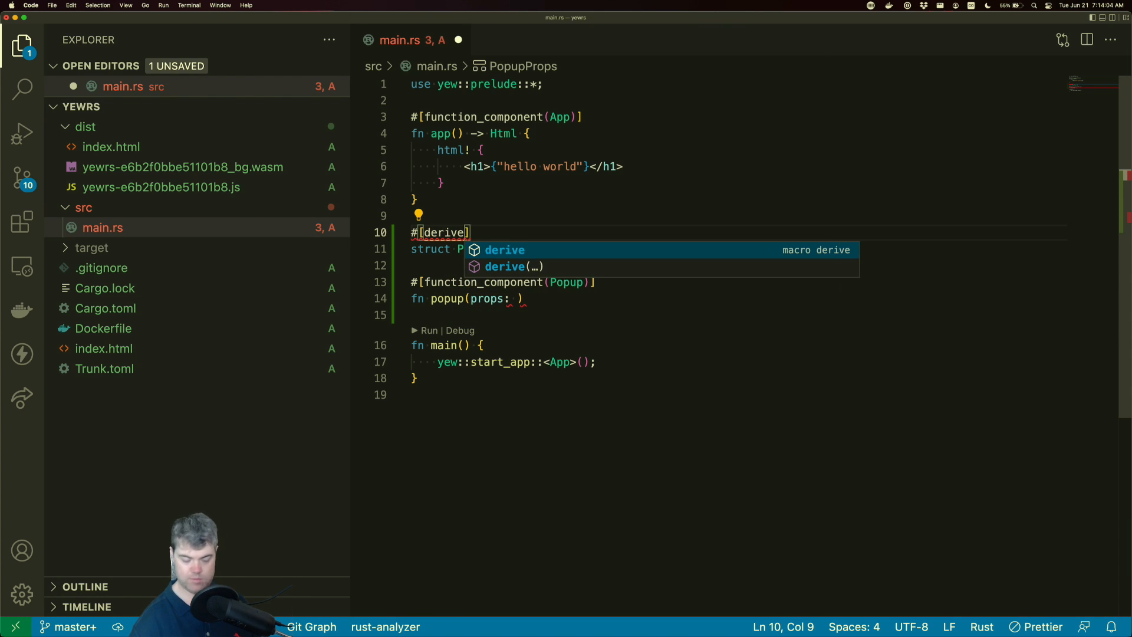
{"action": "type", "text": "("}
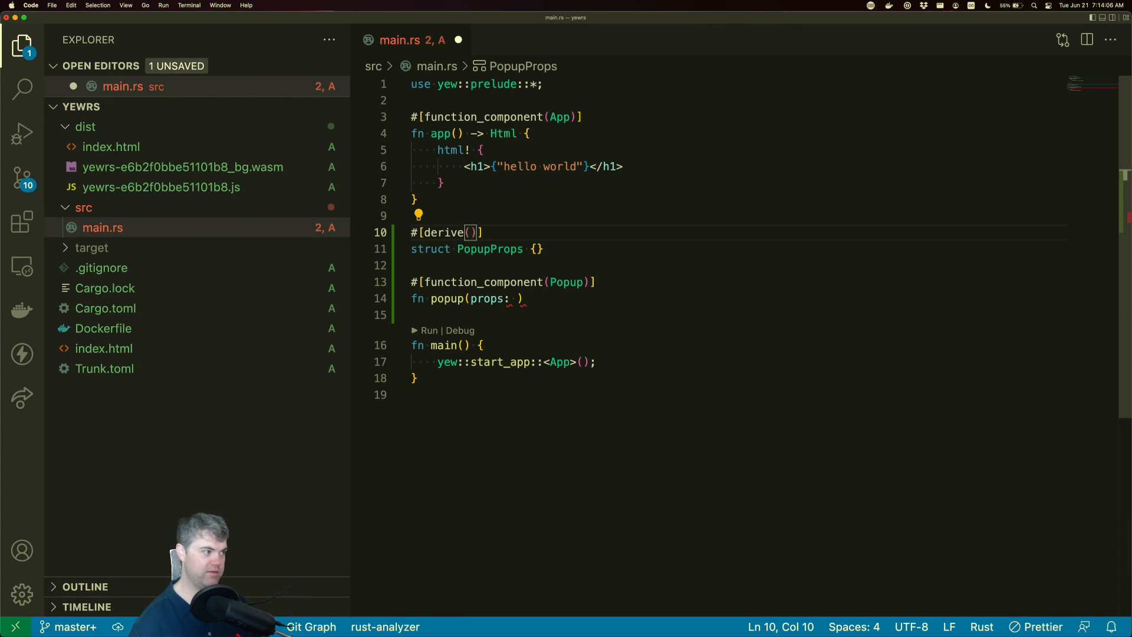
{"action": "type", "text": "Properties, "}
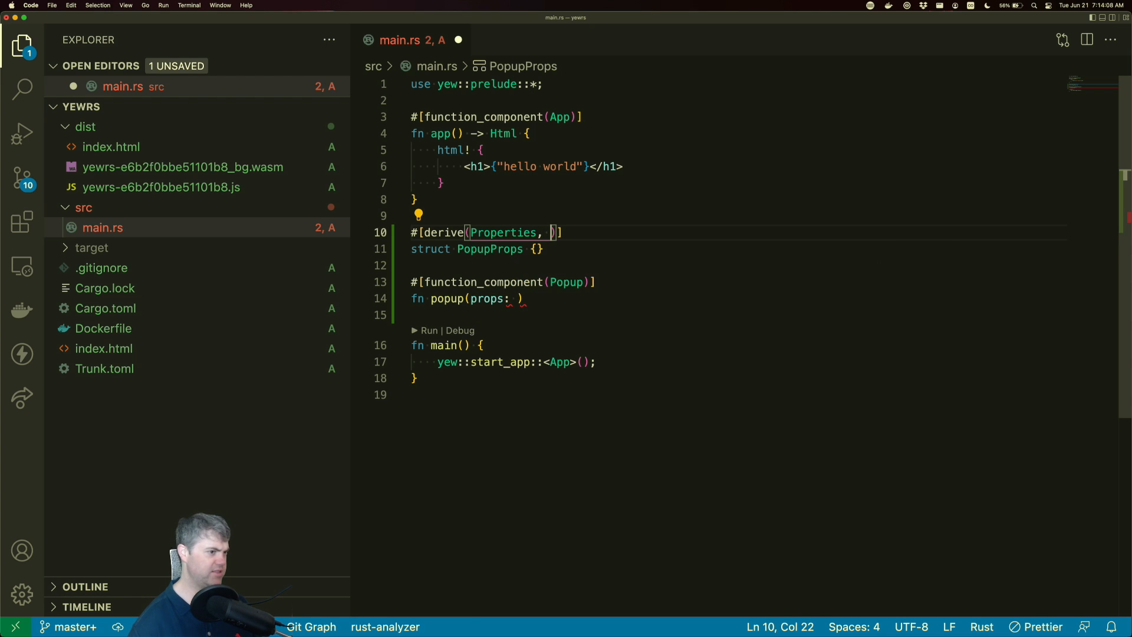
{"action": "type", "text": "PartialEq, C"}
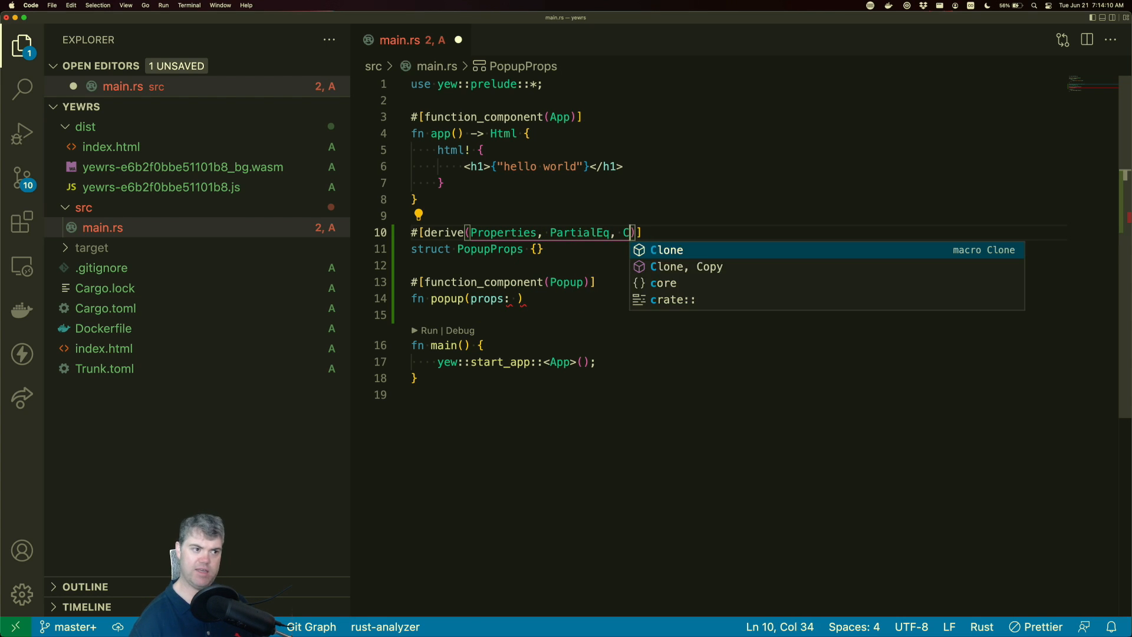
{"action": "type", "text": "lone"}
- Complete the popup function's signature with &PopupProps as the props type and Html as the return type, and open its body
{"action": "key", "text": "End"}
{"action": "key", "text": "Down"}
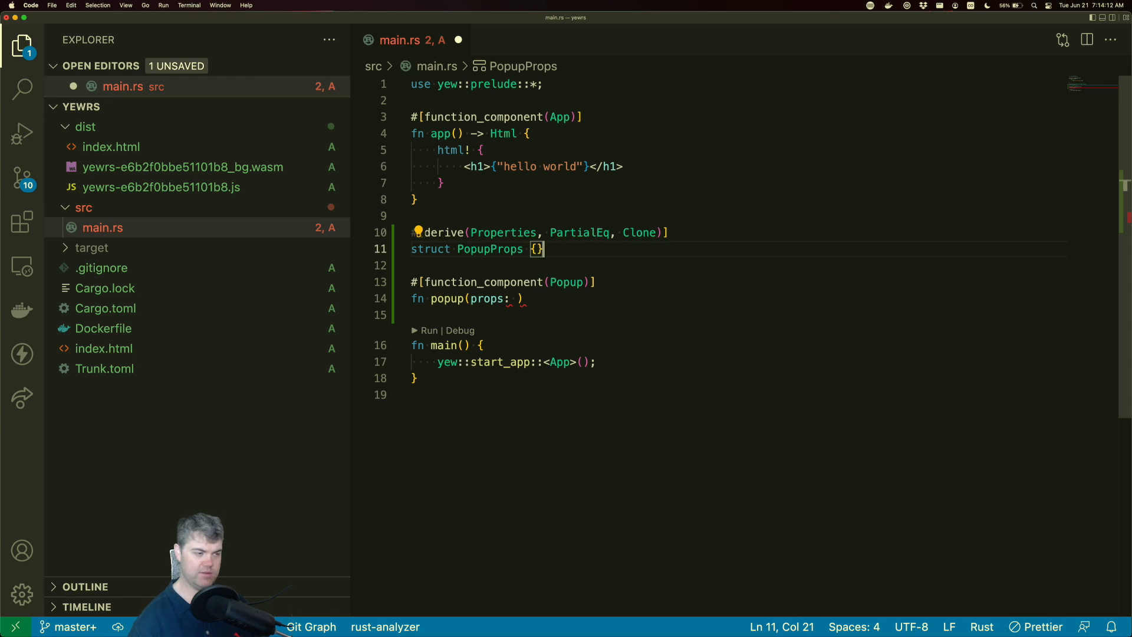
{"action": "key", "text": "Down"}
{"action": "key", "text": "Down"}
{"action": "key", "text": "Down"}
{"action": "key", "text": "Left"}
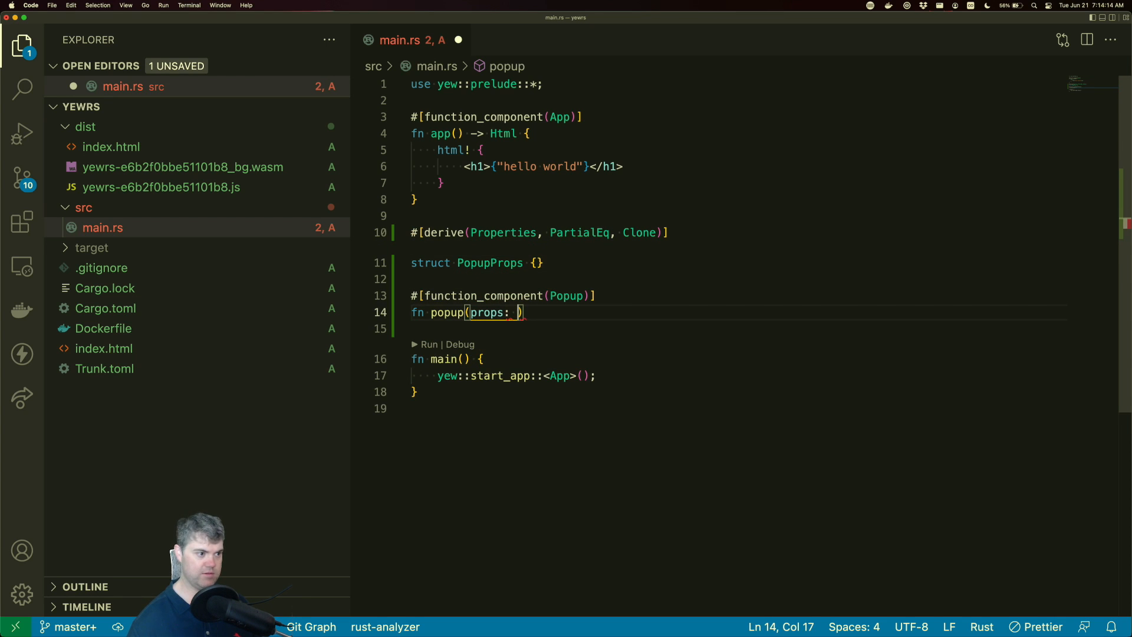
{"action": "type", "text": "&"}
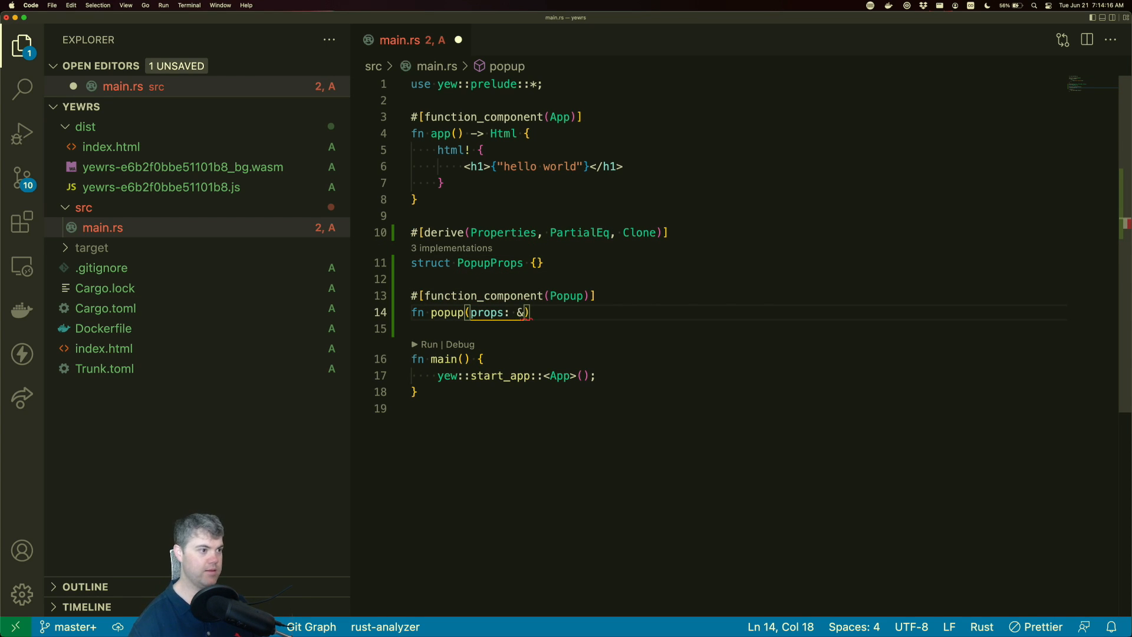
{"action": "type", "text": "Pop"}
{"action": "key", "text": "Tab"}
{"action": "type", "text": ") -> "}
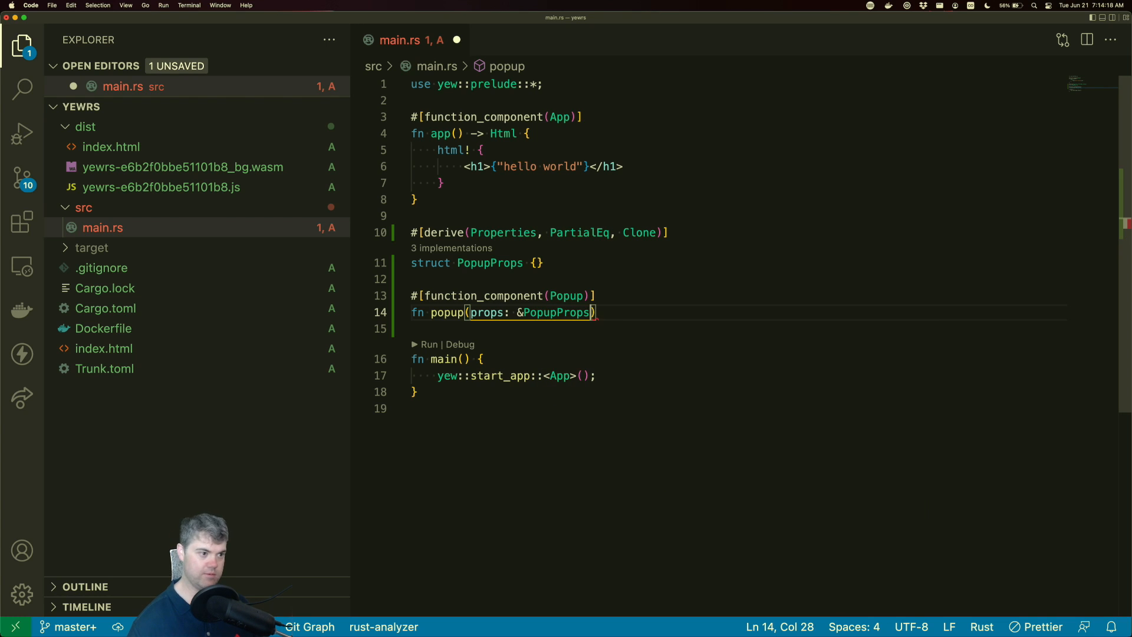
{"action": "type", "text": "Html {"}
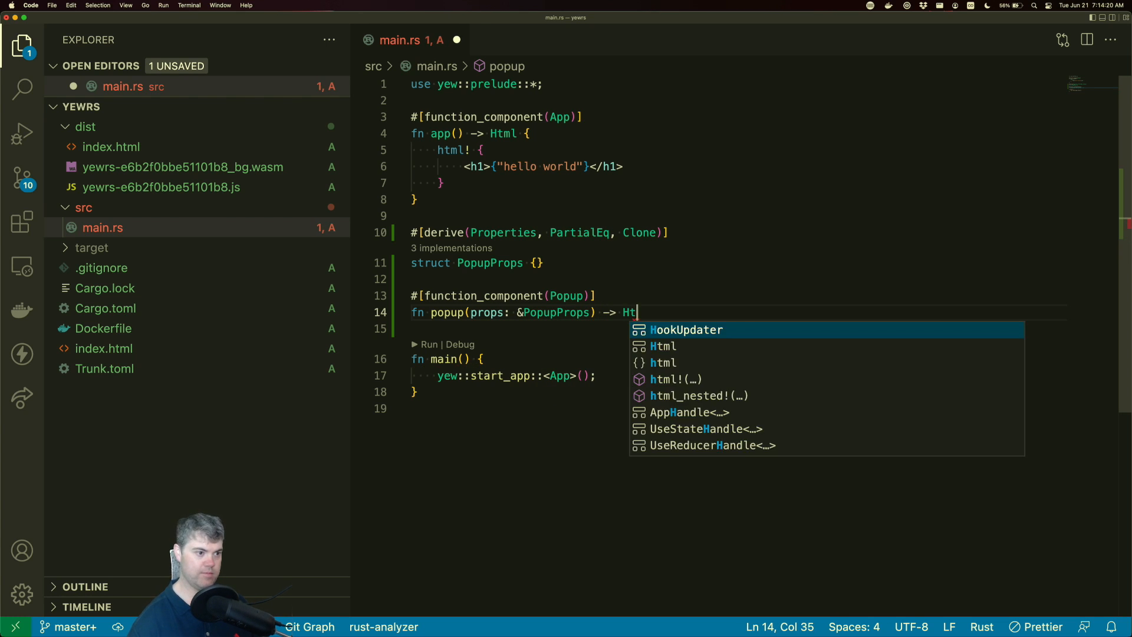
{"action": "key", "text": "Return"}
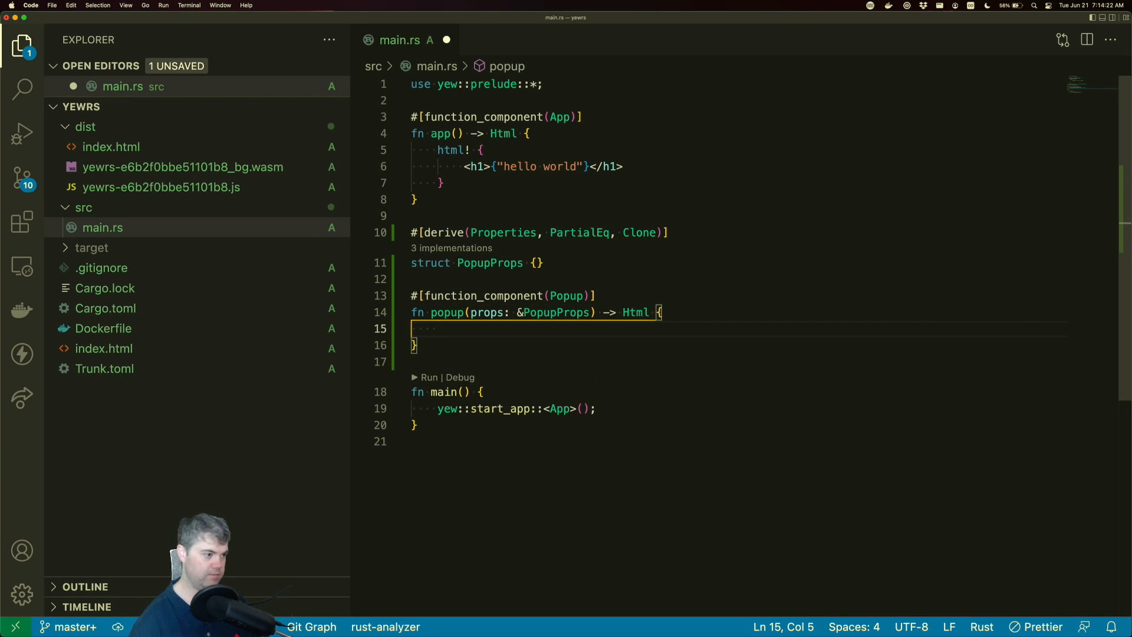
- Add an html! block to the popup function's body and begin an element tag inside it
{"action": "type", "text": "html! {"}
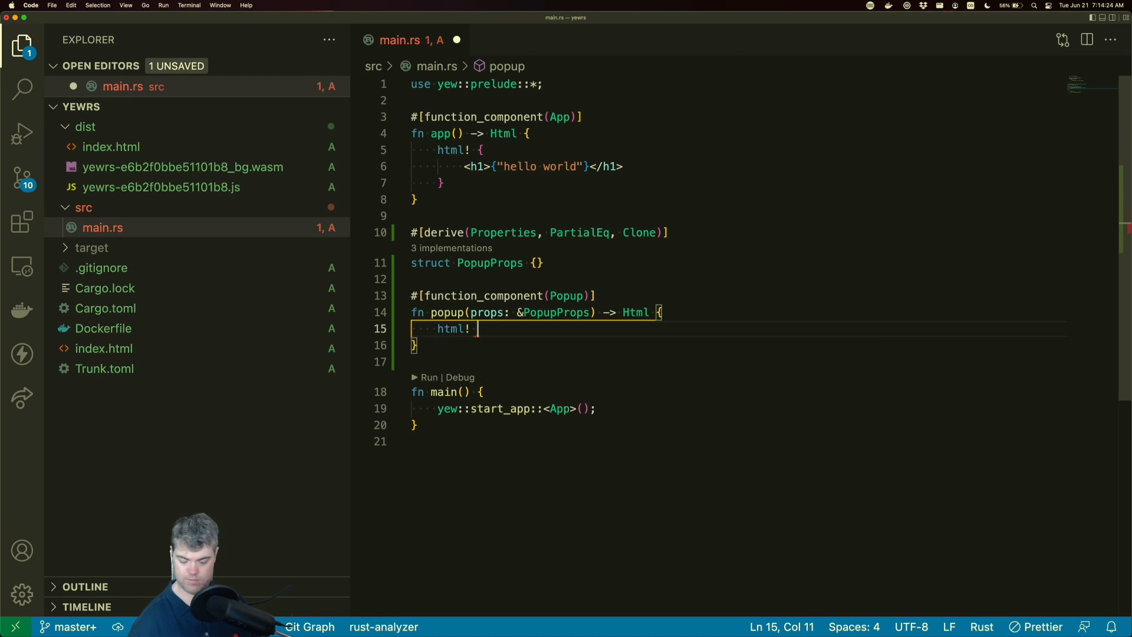
{"action": "key", "text": "Return"}
{"action": "type", "text": "<"}
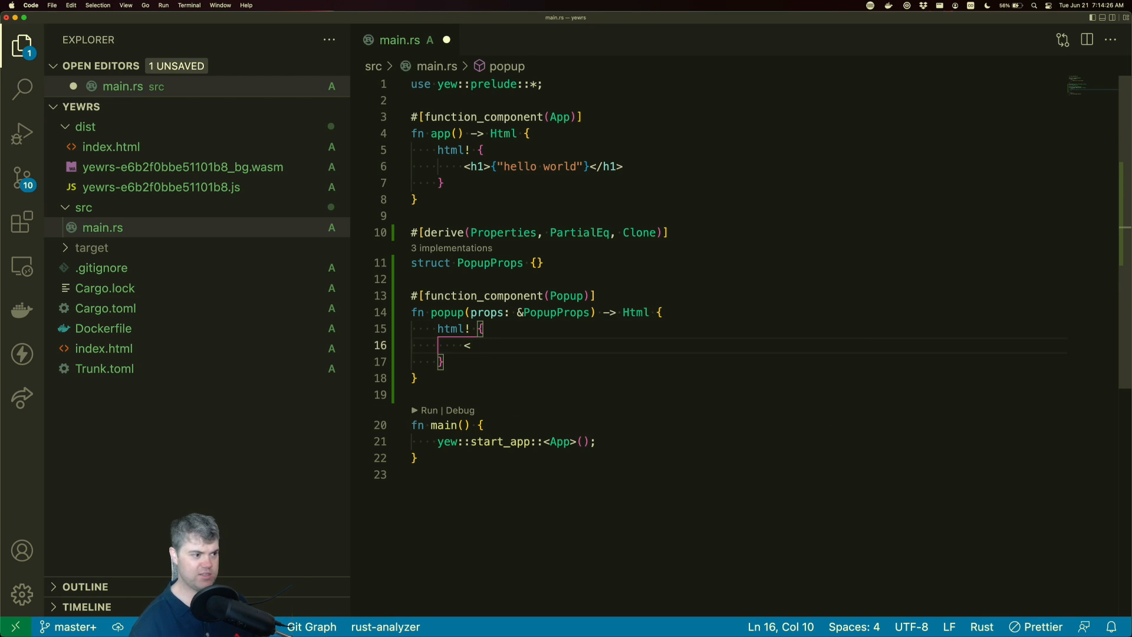
{"action": "type", "text": ">"}
{"action": "key", "text": "BackSpace"}
{"action": "key", "text": "BackSpace"}
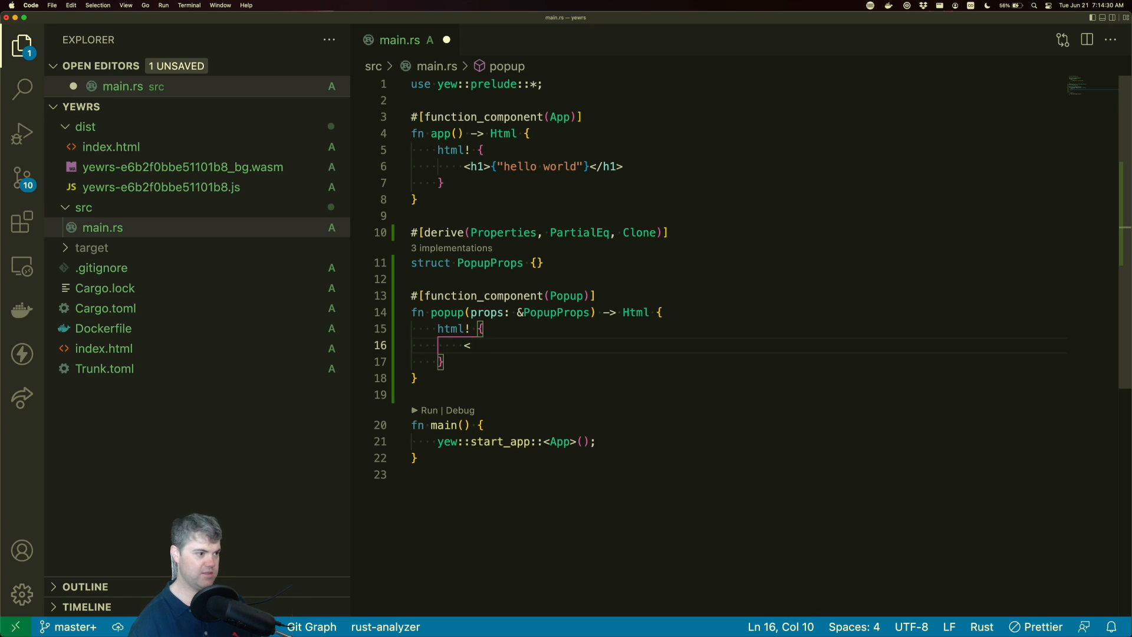
{"action": "type", "text": "p>"}
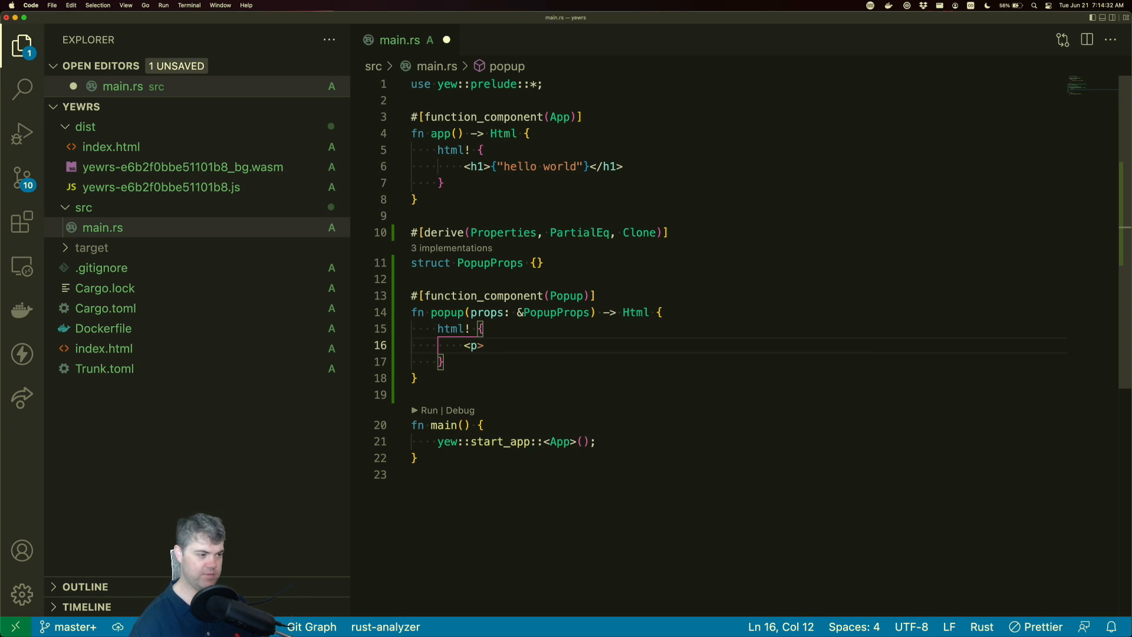
{"action": "type", "text": "{fill"}
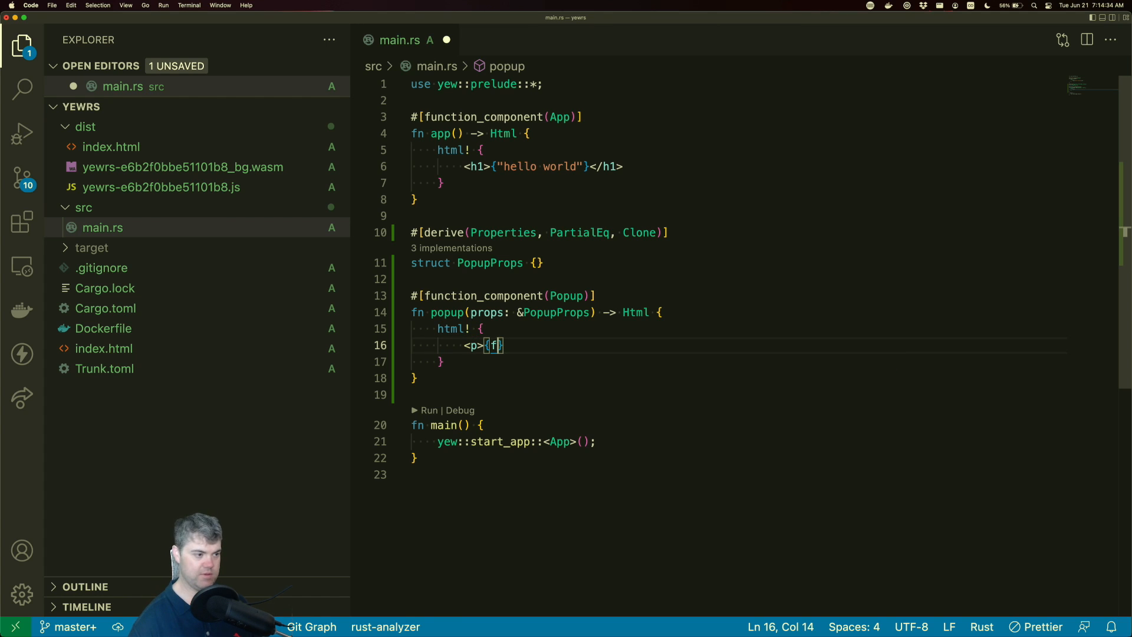
{"action": "key", "text": "BackSpace"}
{"action": "key", "text": "BackSpace"}
{"action": "key", "text": "BackSpace"}
{"action": "key", "text": "BackSpace"}
{"action": "key", "text": "BackSpace"}
{"action": "key", "text": "BackSpace"}
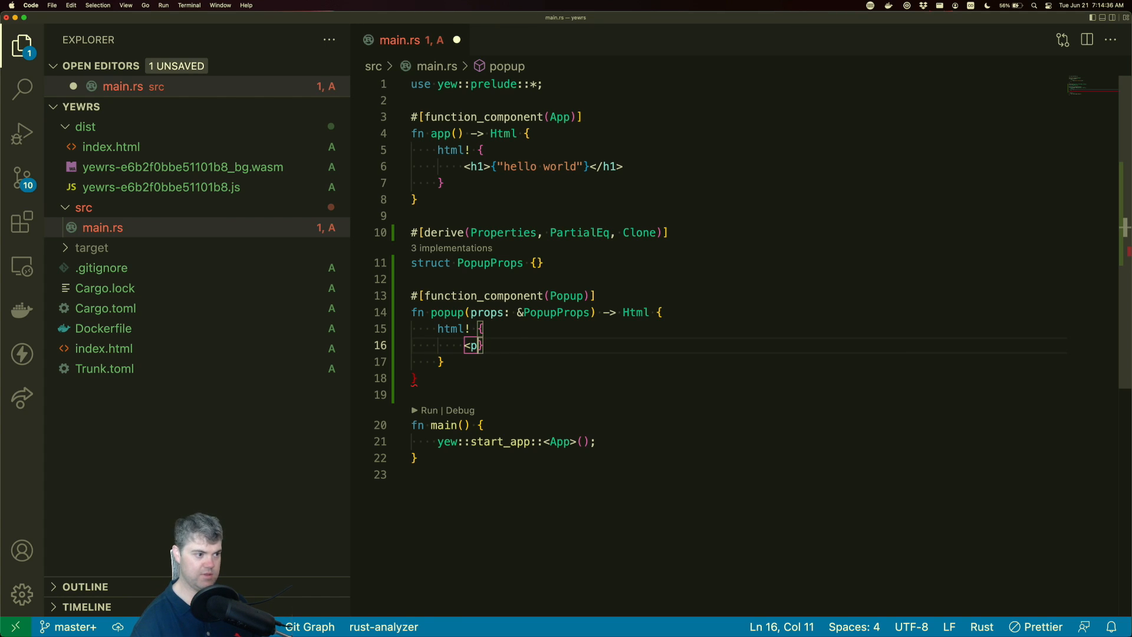
{"action": "key", "text": "BackSpace"}
{"action": "key", "text": "Delete"}
- Complete the tag as an empty multi-line div element inside popup's html! block and save main.rs
{"action": "type", "text": "div>"}
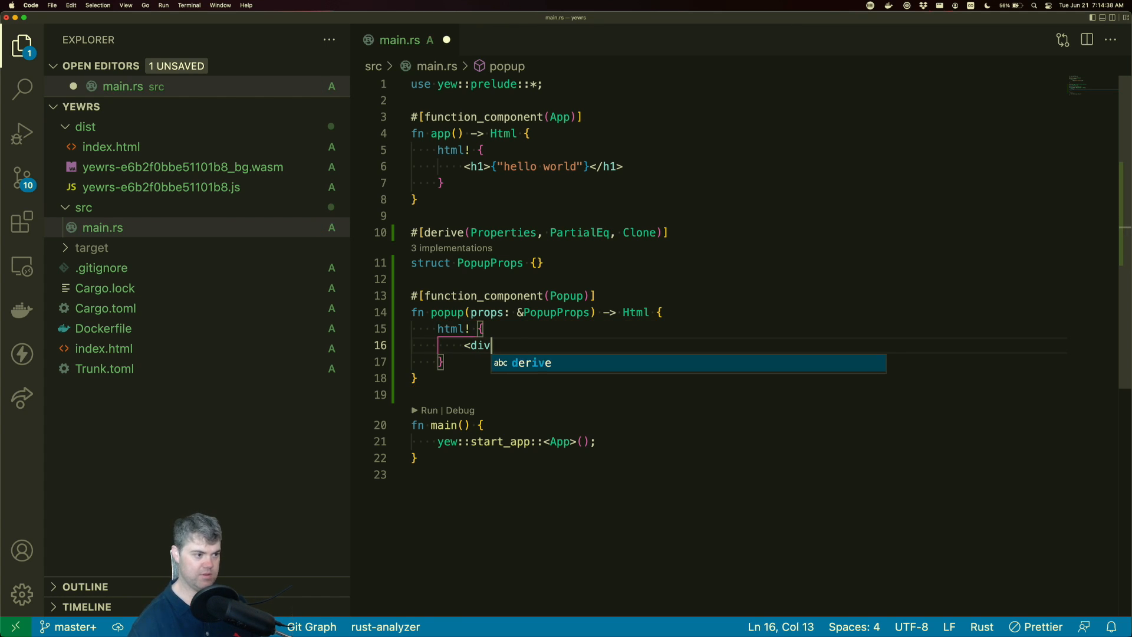
{"action": "key", "text": "Return"}
{"action": "key", "text": "Return"}
{"action": "type", "text": "</div>"}
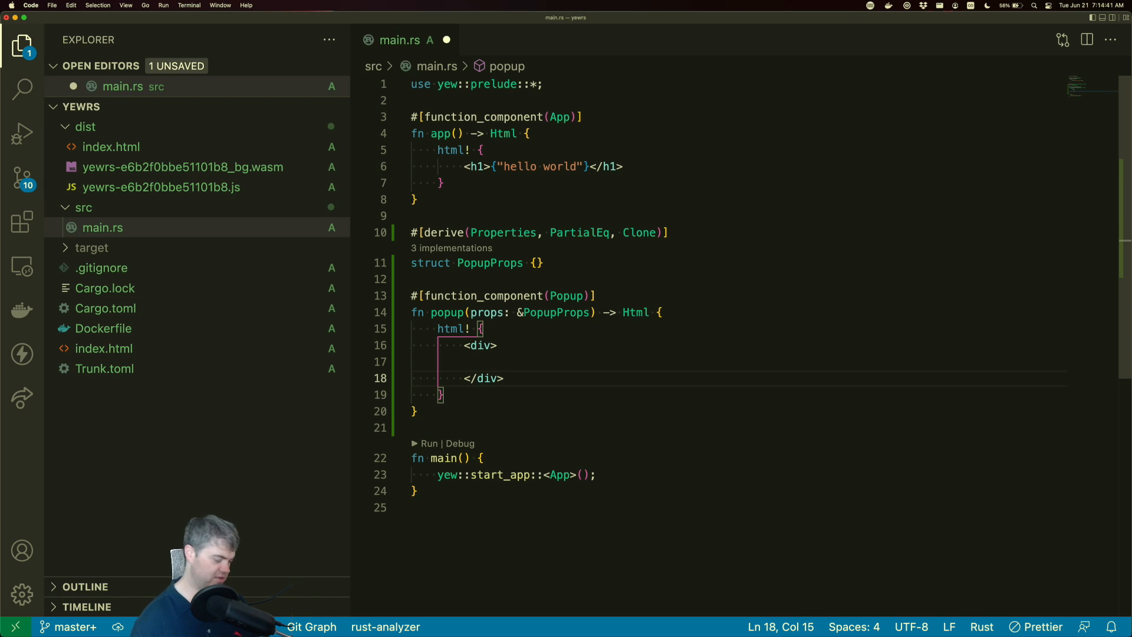
{"action": "key", "text": "super+s"}
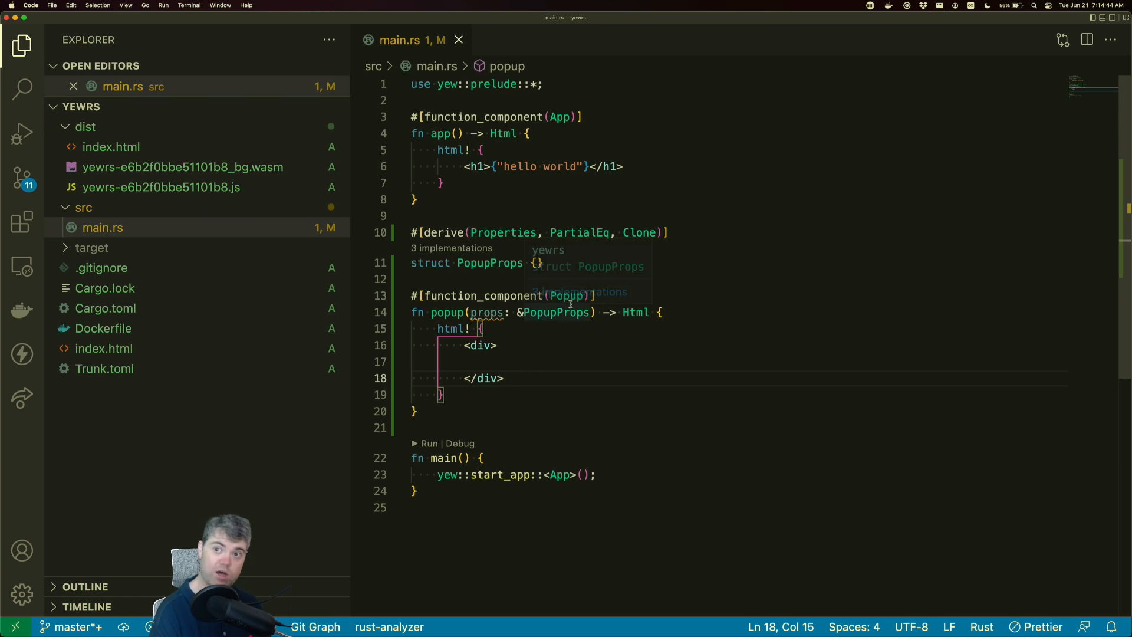
- Add an on_close field to the body of the PopupProps struct, with Option as its type
{"action": "left_click", "coordinate": [537, 263]}
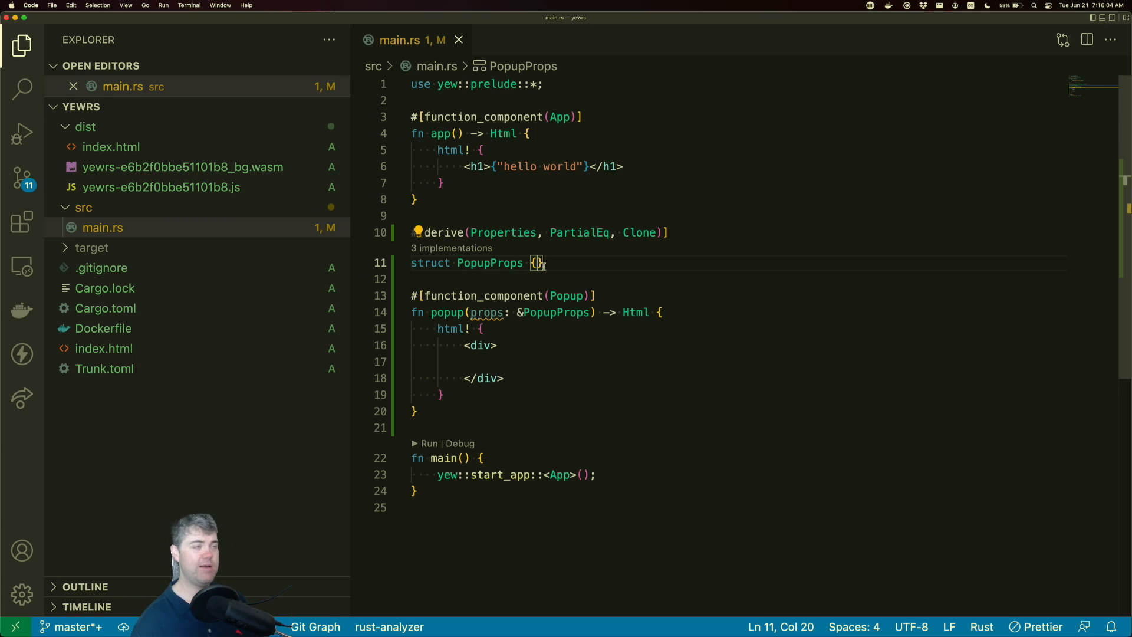
{"action": "key", "text": "Return"}
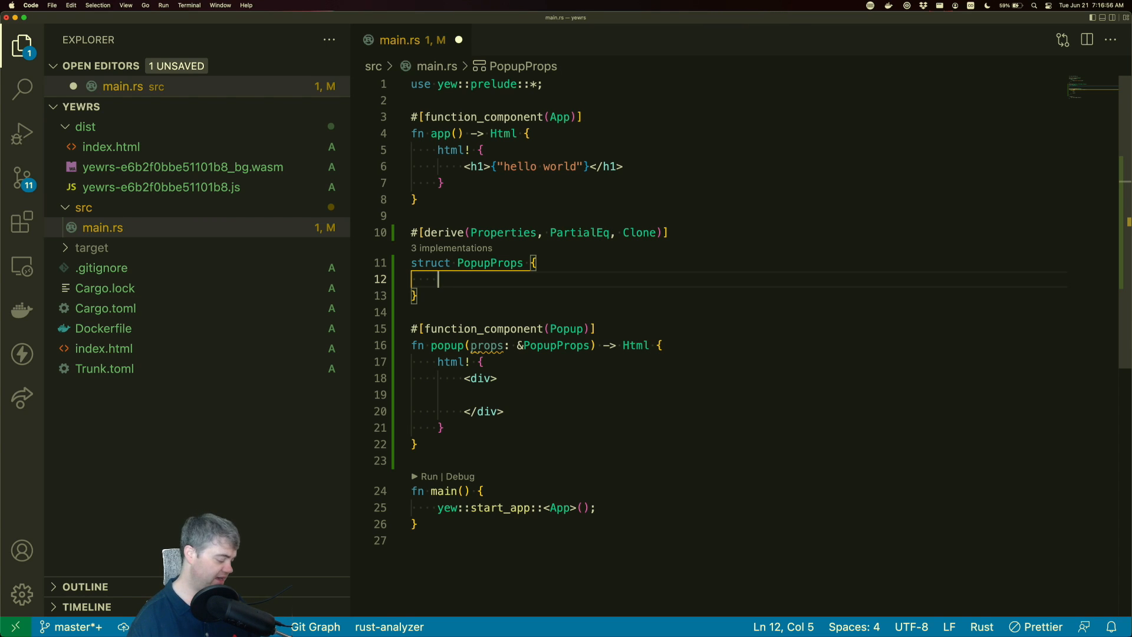
{"action": "type", "text": "on_clo"}
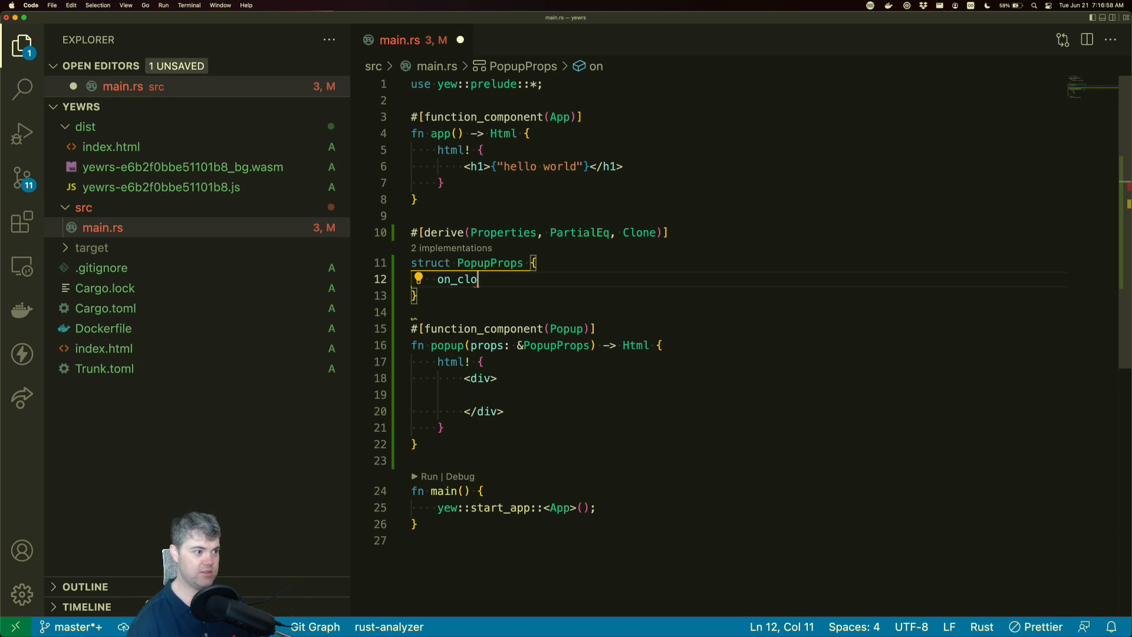
{"action": "type", "text": "se: "}
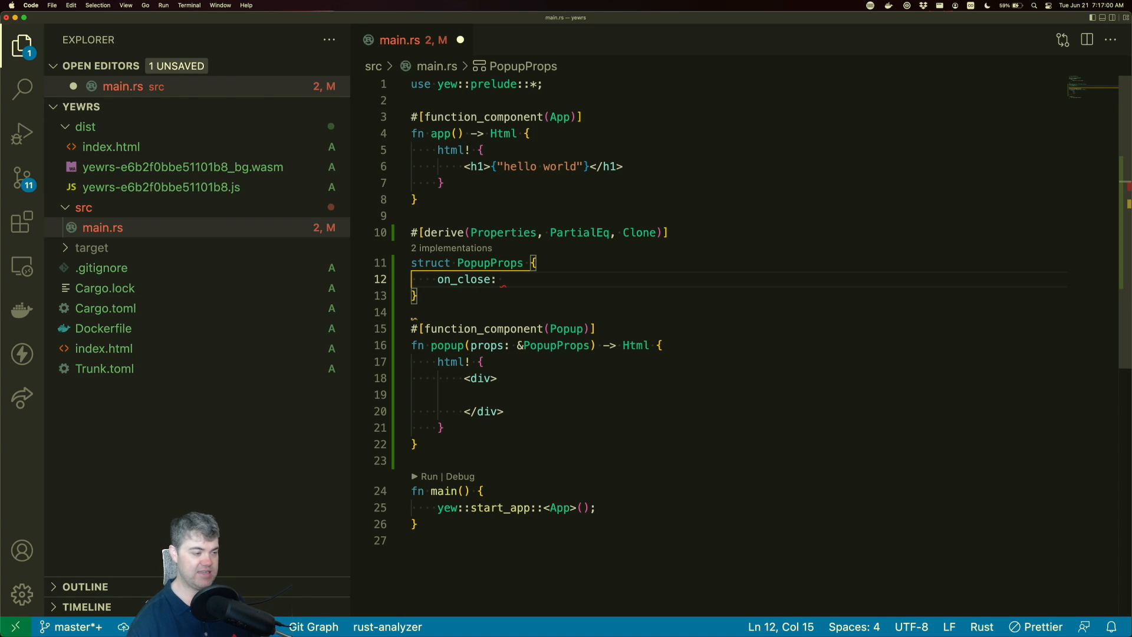
{"action": "type", "text": "Op"}
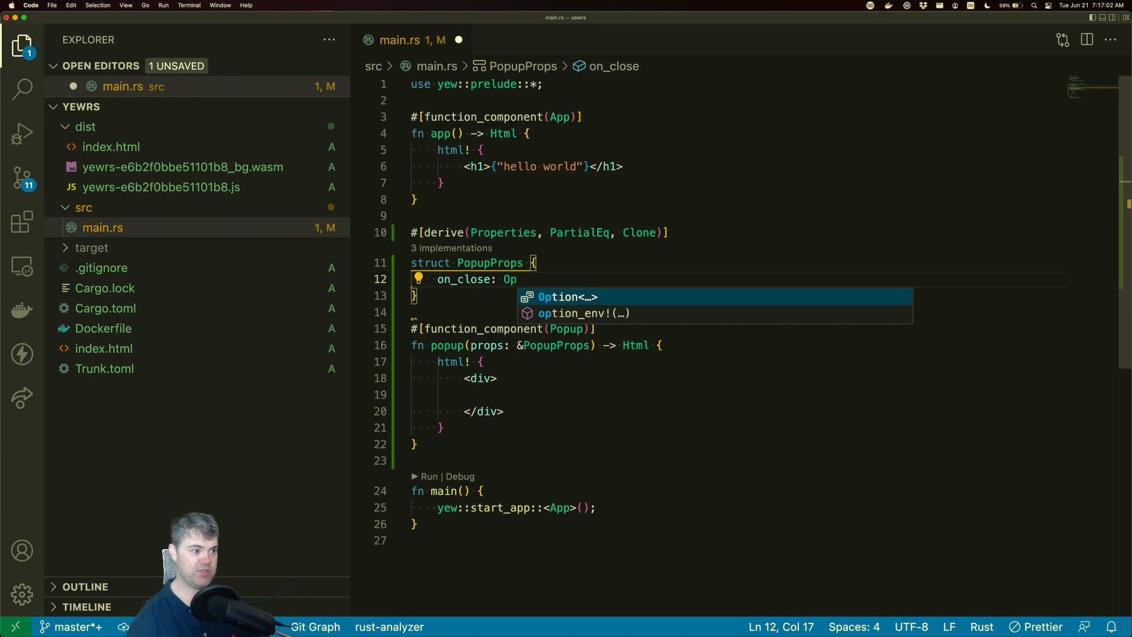
{"action": "key", "text": "Return"}
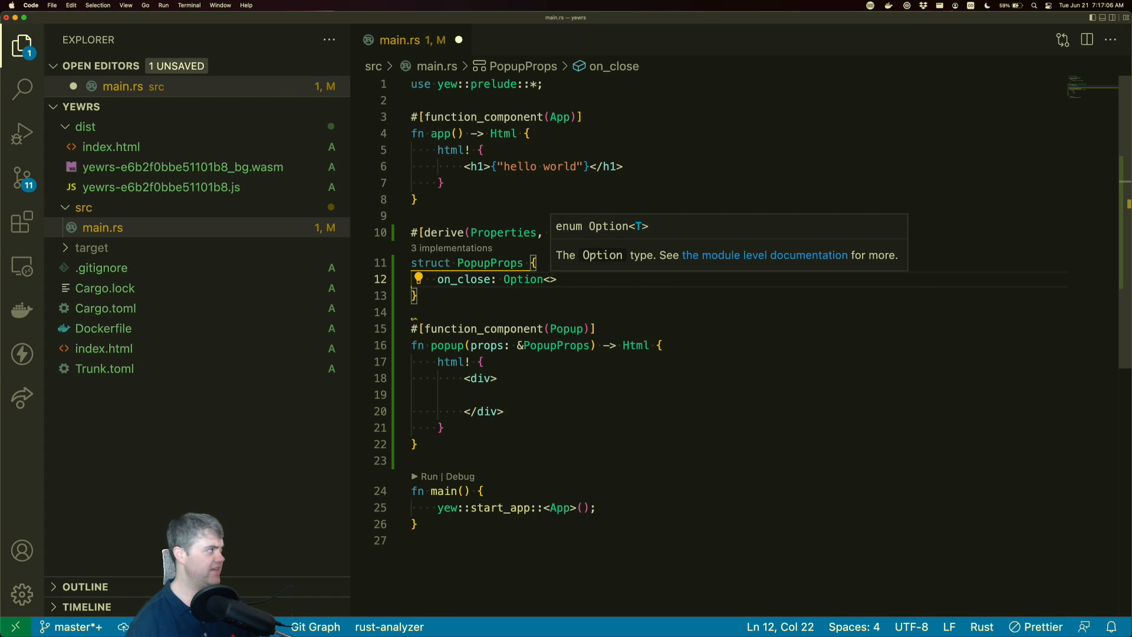
- Give on_close's Option the inner type Callback<()> and end the field with a comma
{"action": "type", "text": "Callback"}
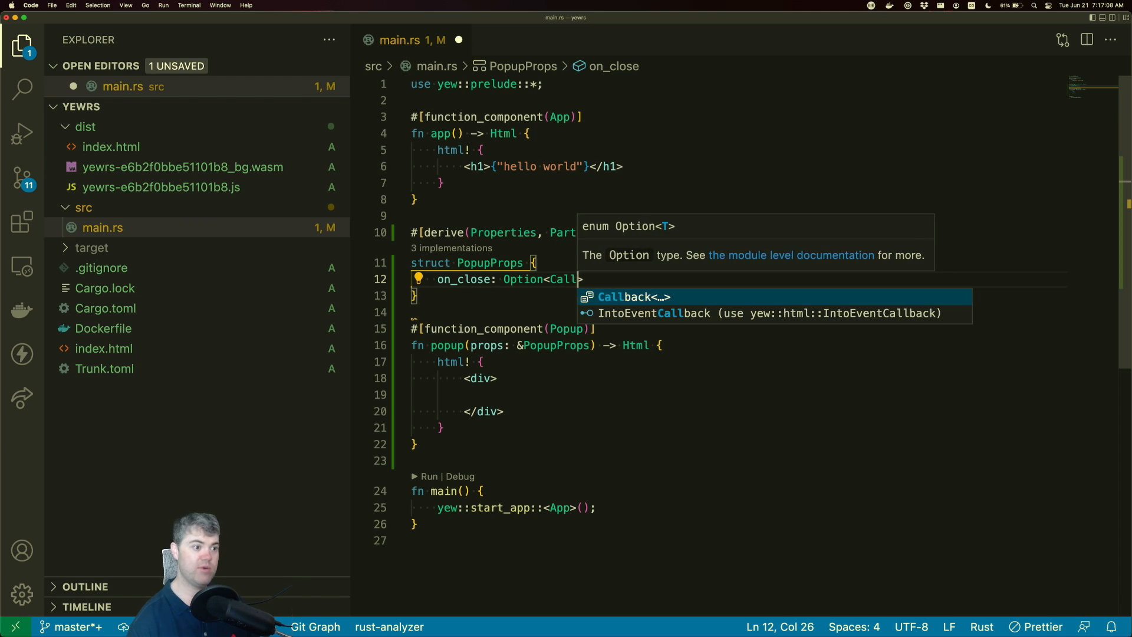
{"action": "key", "text": "Return"}
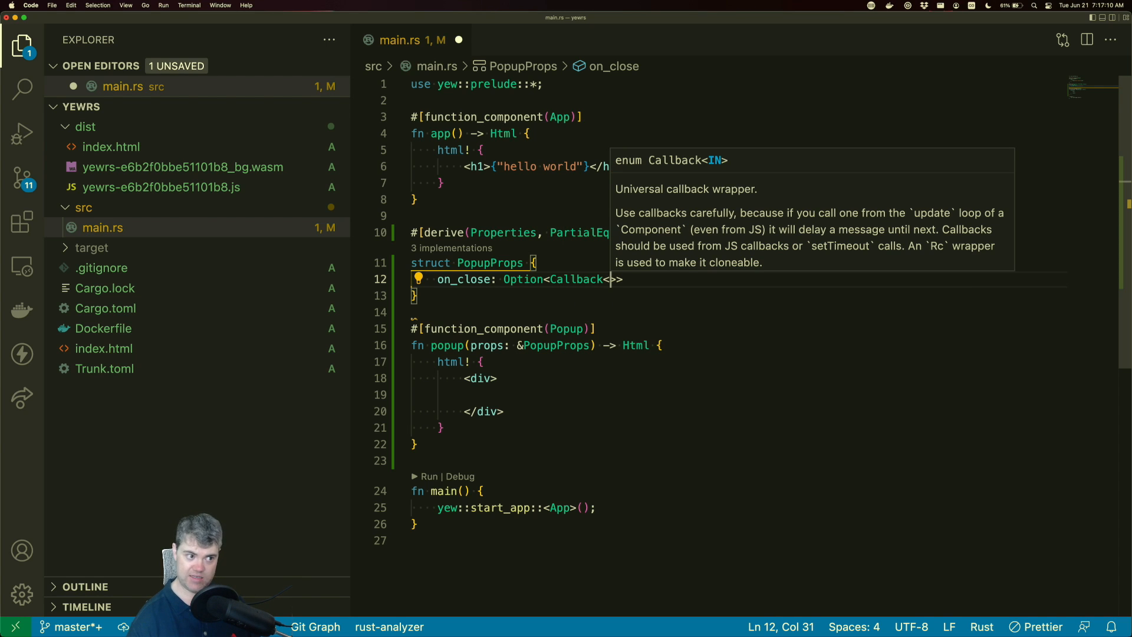
{"action": "type", "text": "()"}
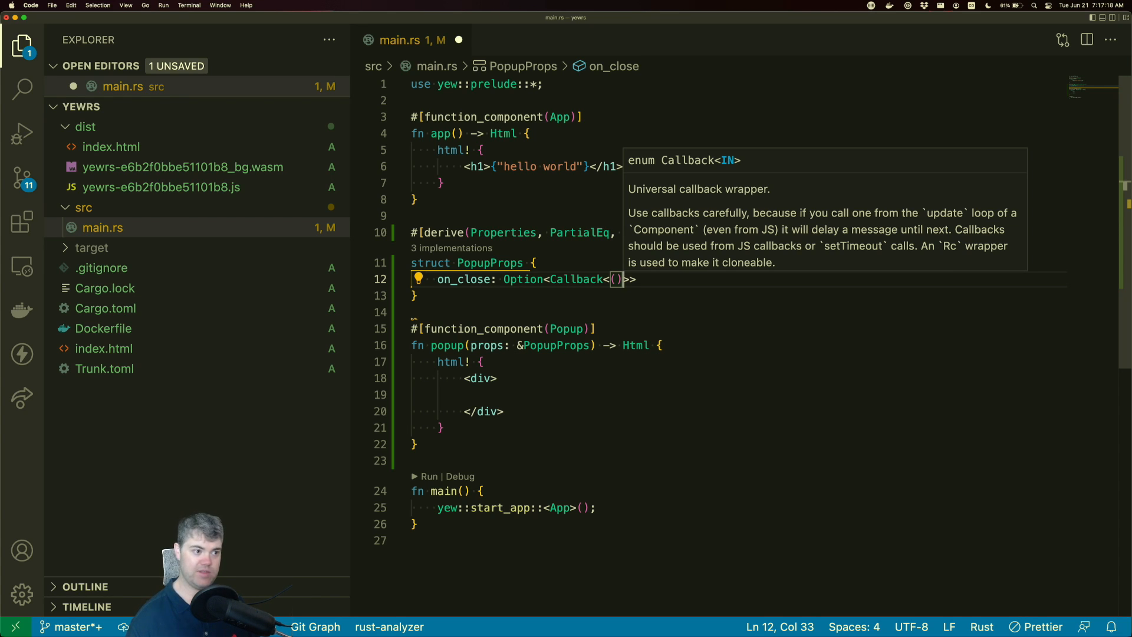
{"action": "key", "text": "Left"}
{"action": "key", "text": "Left"}
{"action": "key", "text": "shift+Right"}
{"action": "key", "text": "shift+Right"}
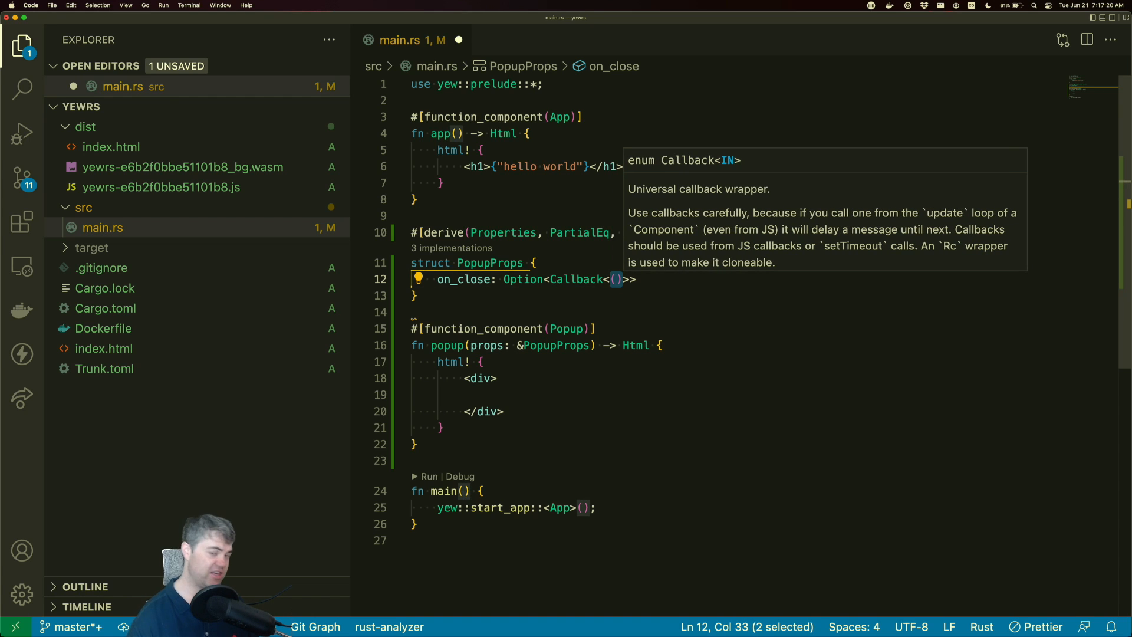
{"action": "key", "text": "End"}
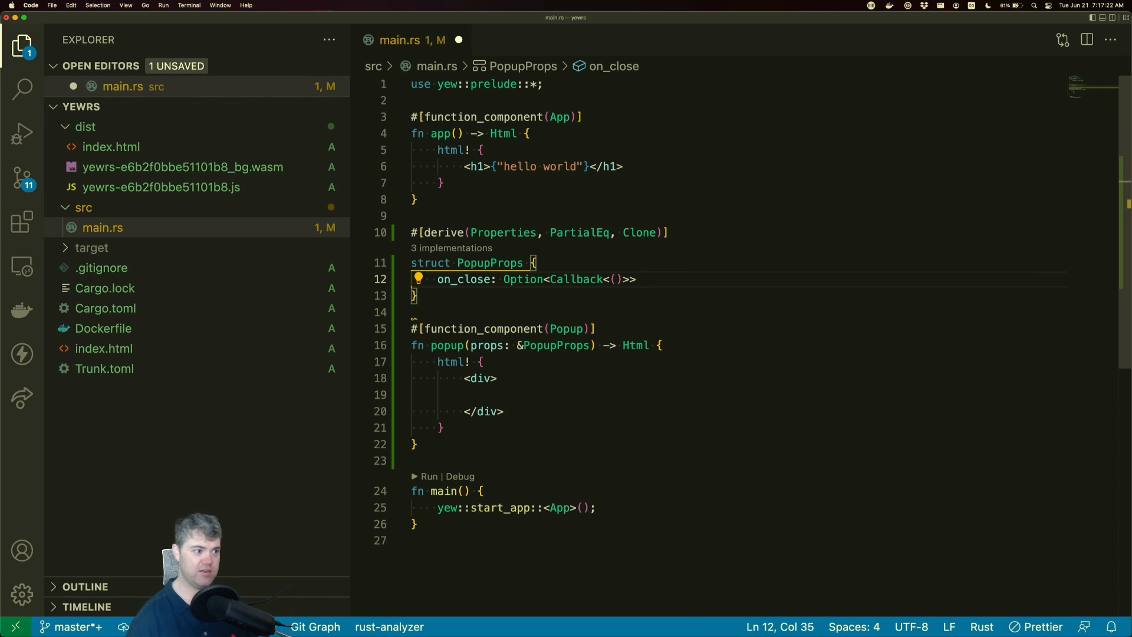
{"action": "type", "text": ","}
{"action": "scroll", "coordinate": [507, 249], "scroll_direction": "down", "scroll_amount": 4}
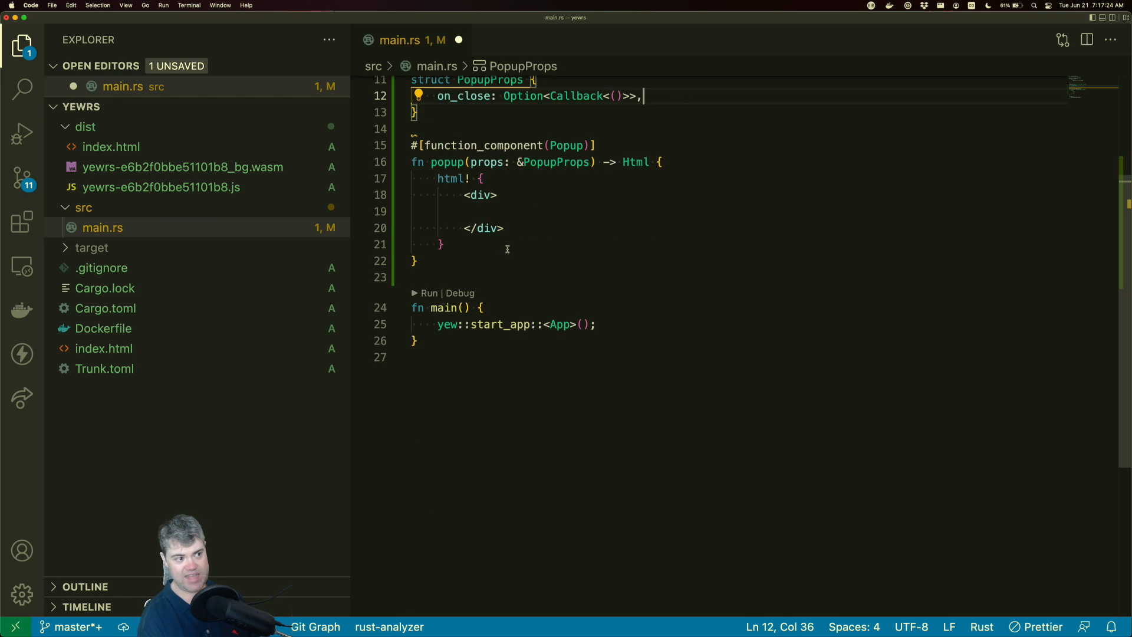
{"action": "scroll", "coordinate": [500, 253], "scroll_direction": "up", "scroll_amount": 4}
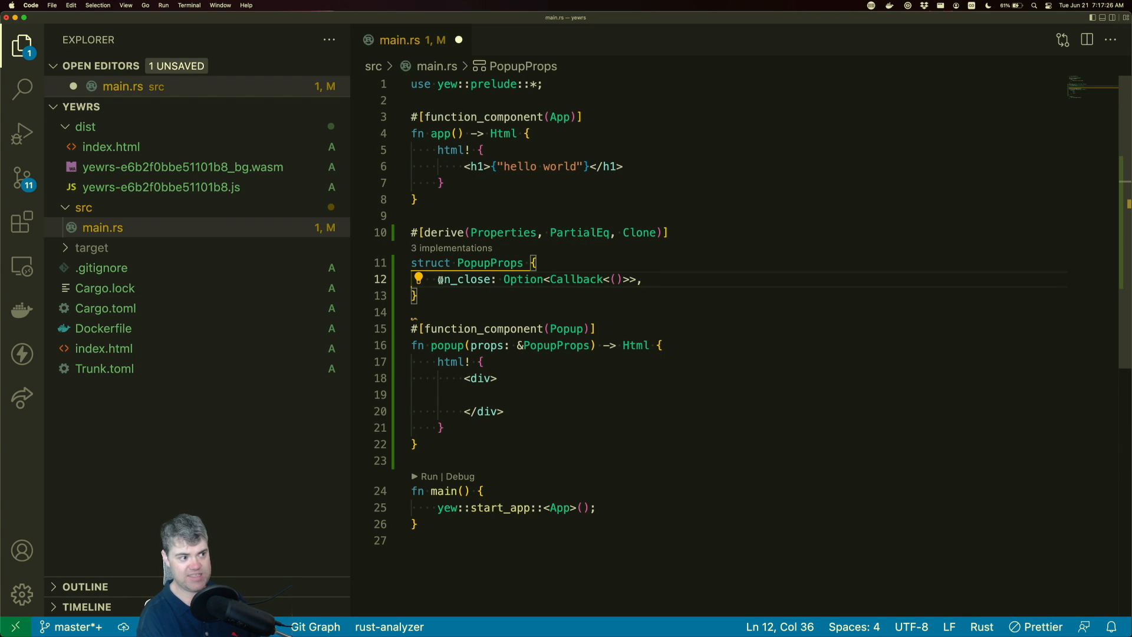
{"action": "left_click_drag", "start_coordinate": [438, 280], "coordinate": [646, 280]}
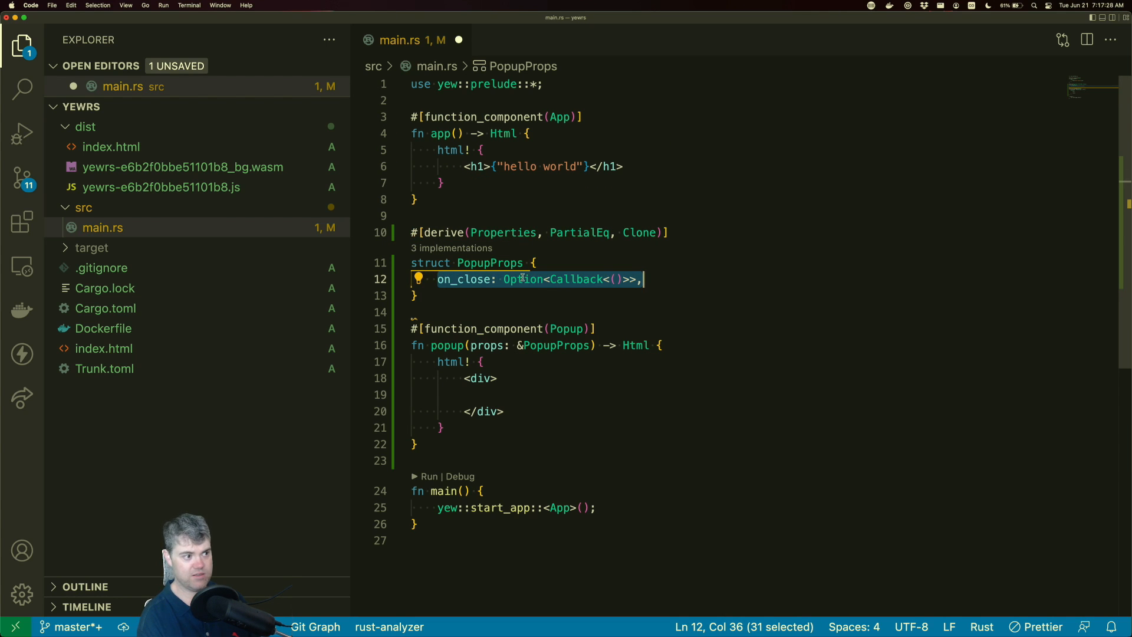
{"action": "double_click", "coordinate": [458, 279]}
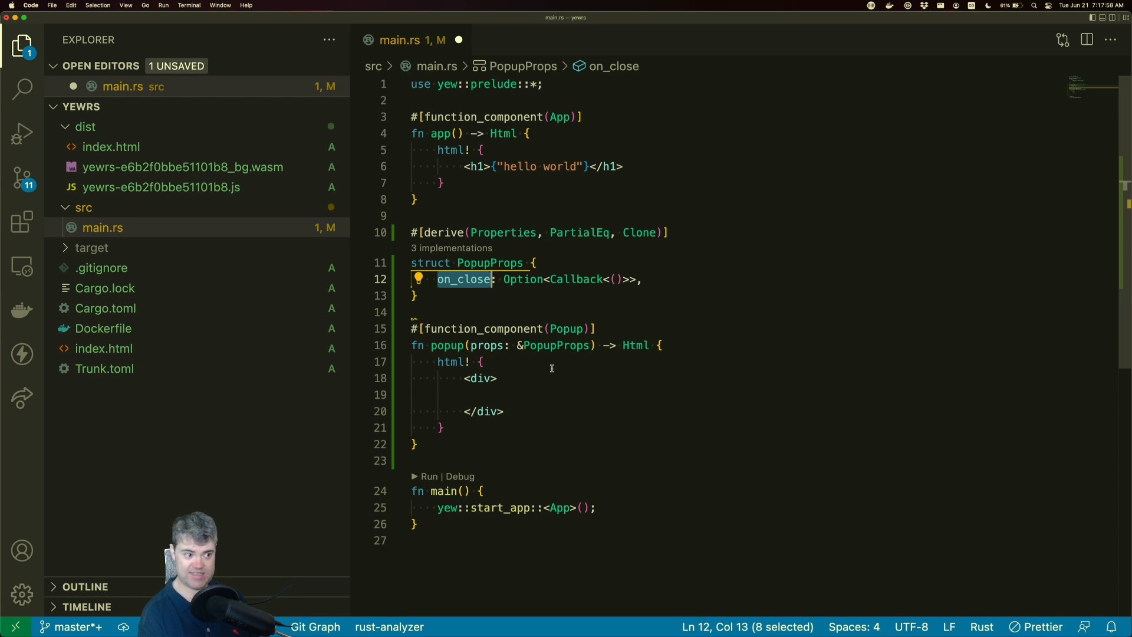
- Begin a button element inside popup's div, holding an empty string in a braces expression
{"action": "left_click", "coordinate": [500, 390]}
{"action": "key", "text": "Tab"}
{"action": "key", "text": "Tab"}
{"action": "key", "text": "Tab"}
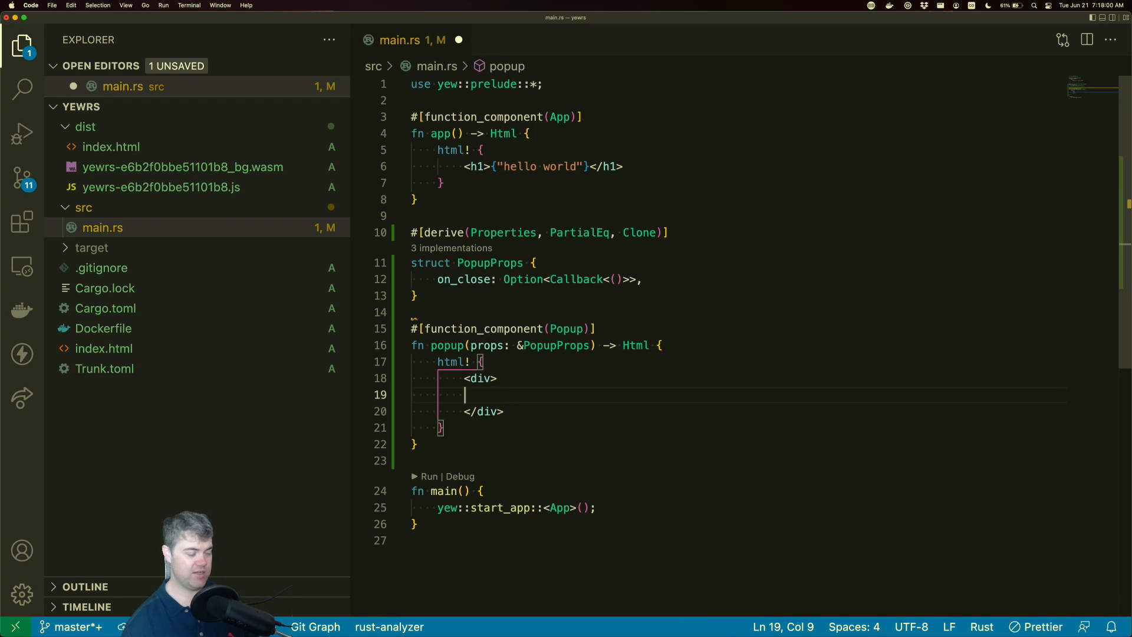
{"action": "type", "text": "<"}
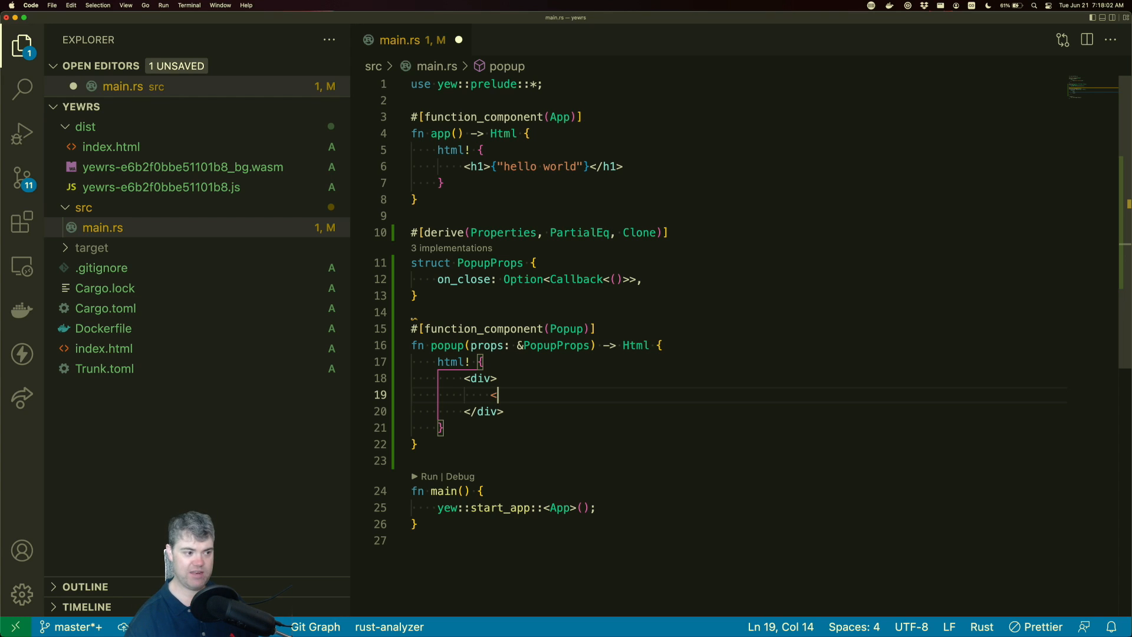
{"action": "type", "text": "button"}
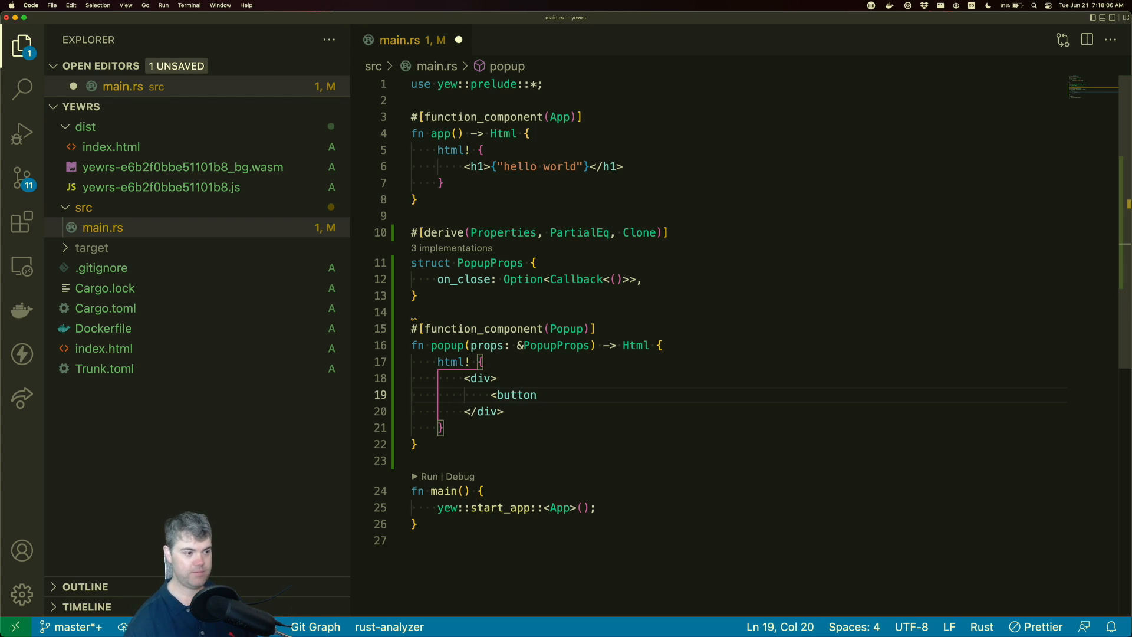
{"action": "type", "text": ">"}
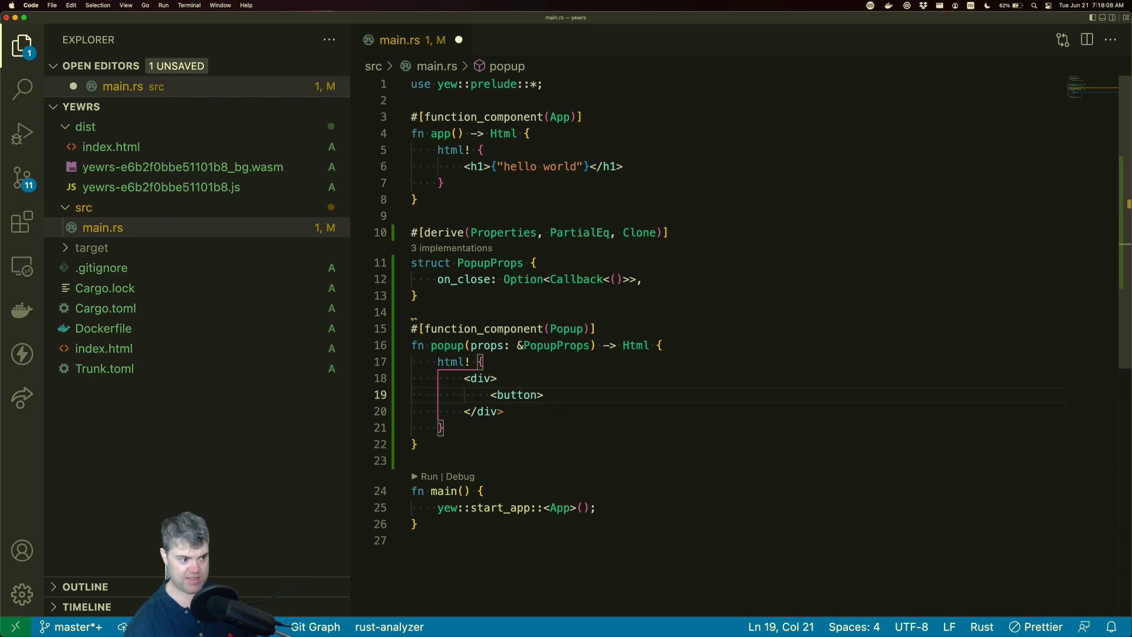
{"action": "type", "text": "{ \"\""}
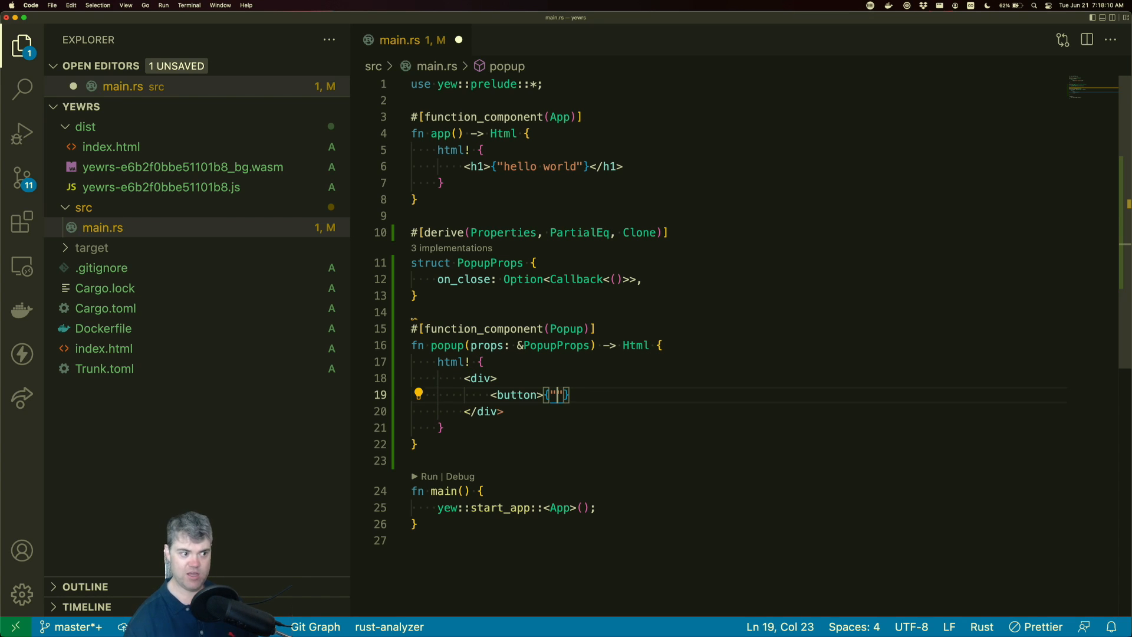
{"action": "key", "text": "Right"}
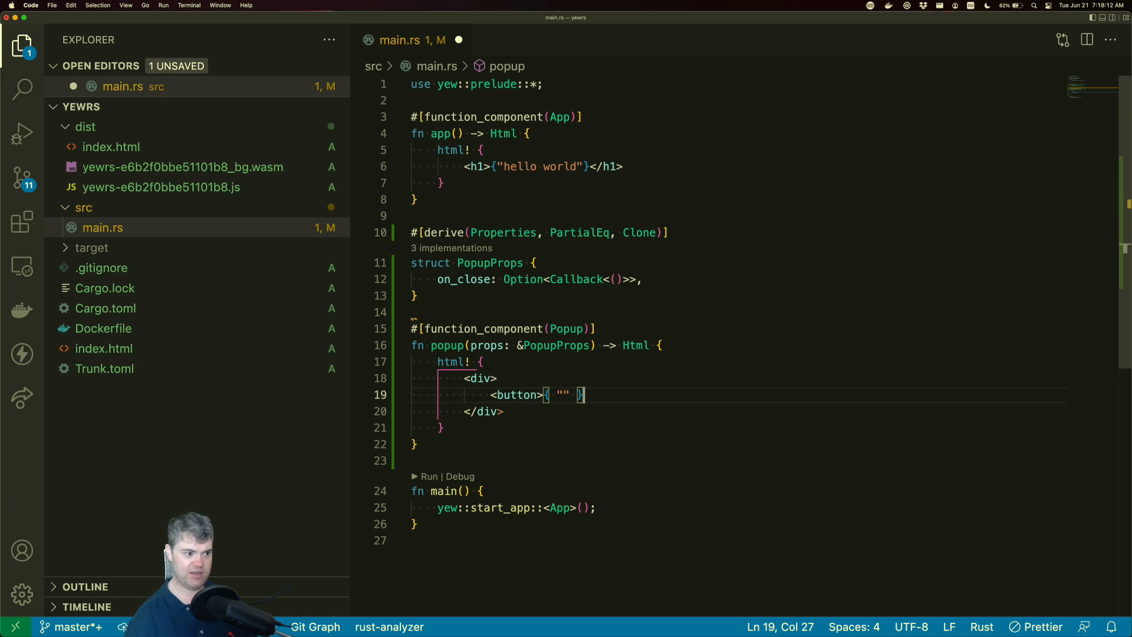
- Enter close as the button's text string and complete the element with its closing button tag
{"action": "key", "text": "Left"}
{"action": "key", "text": "Left"}
{"action": "key", "text": "Left"}
{"action": "type", "text": "close"}
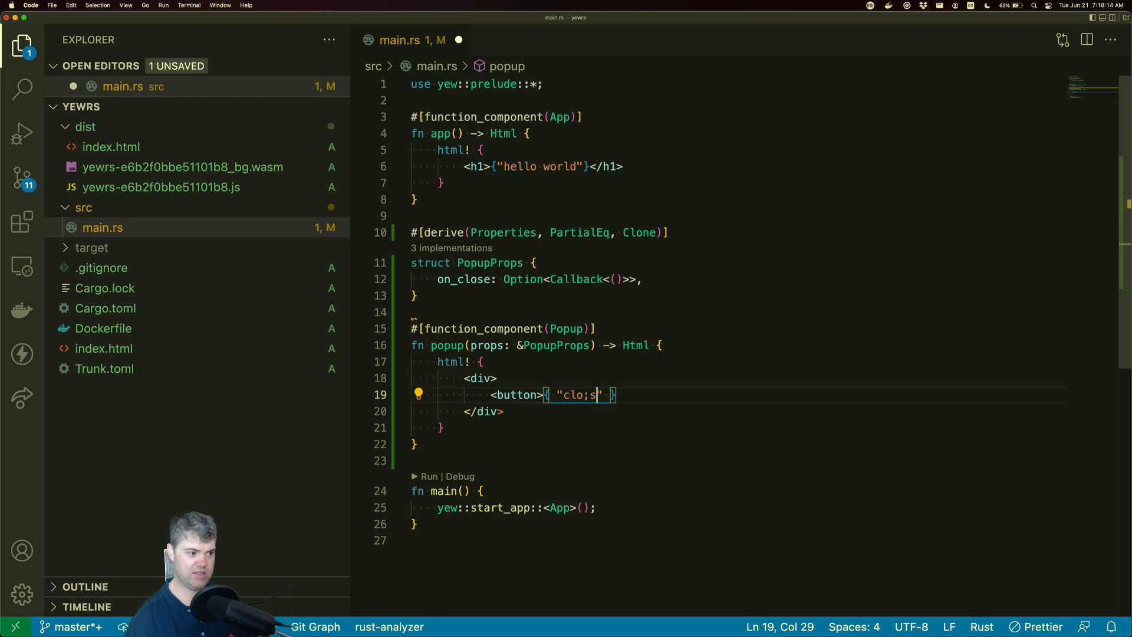
{"action": "type", "text": "d"}
{"action": "key", "text": "BackSpace"}
{"action": "key", "text": "BackSpace"}
{"action": "key", "text": "BackSpace"}
{"action": "type", "text": "se"}
{"action": "key", "text": "Right"}
{"action": "key", "text": "Right"}
{"action": "key", "text": "Right"}
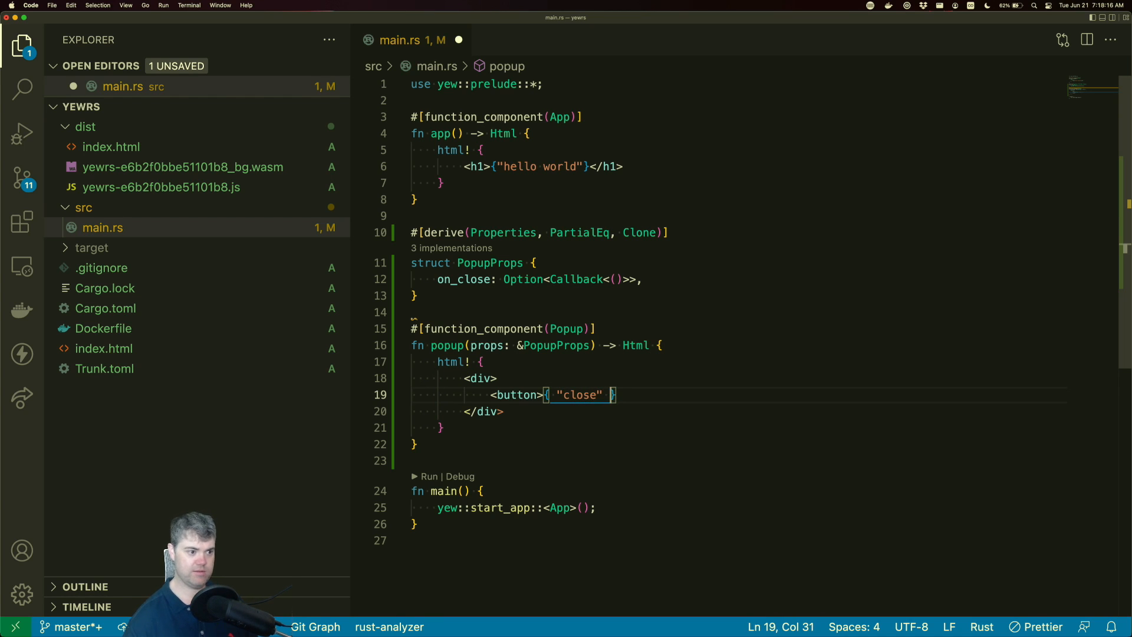
{"action": "type", "text": "</bu"}
{"action": "type", "text": "tton"}
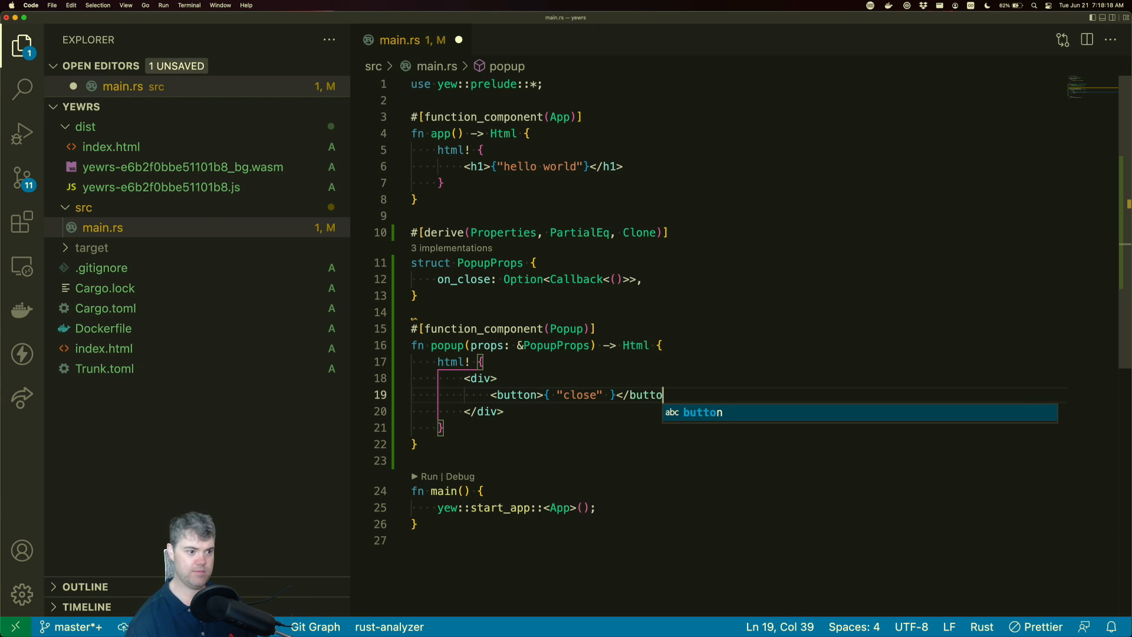
{"action": "key", "text": "BackSpace"}
{"action": "type", "text": "n>"}
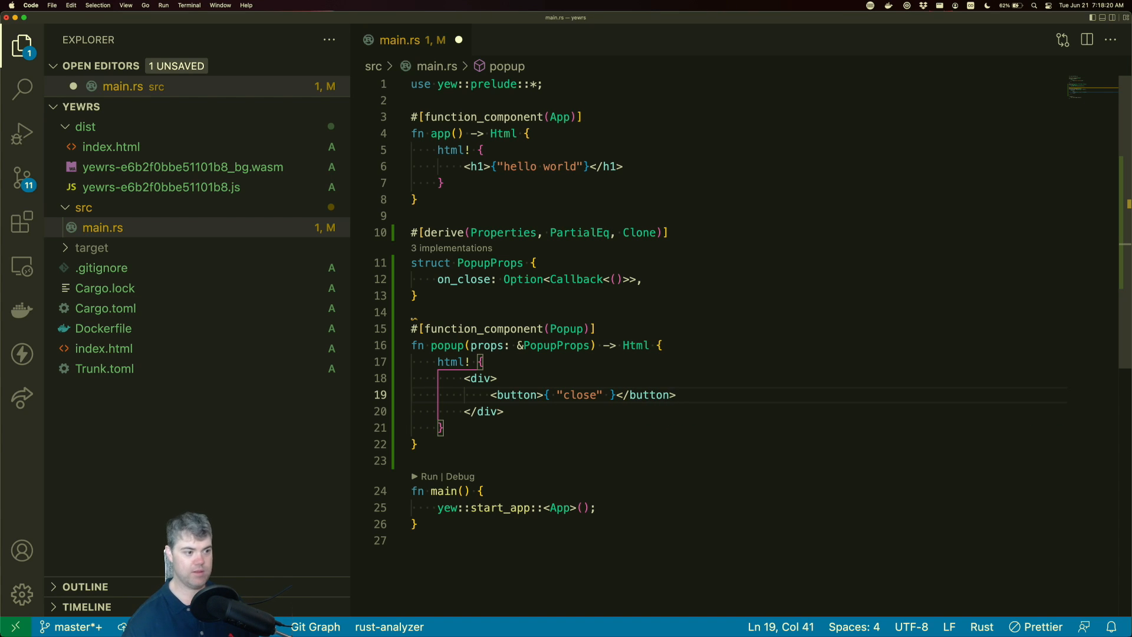
- Add an onclick attribute with empty braces as its value to the close button's opening tag
{"action": "key", "text": "Left"}
{"action": "key", "text": "Left"}
{"action": "key", "text": "Left"}
{"action": "key", "text": "Left"}
{"action": "key", "text": "Left"}
{"action": "key", "text": "Left"}
{"action": "key", "text": "Left"}
{"action": "key", "text": "Left"}
{"action": "key", "text": "Left"}
{"action": "key", "text": "Left"}
{"action": "key", "text": "Left"}
{"action": "key", "text": "Left"}
{"action": "key", "text": "Left"}
{"action": "key", "text": "Left"}
{"action": "key", "text": "Left"}
{"action": "key", "text": "Left"}
{"action": "key", "text": "Left"}
{"action": "key", "text": "Left"}
{"action": "key", "text": "Left"}
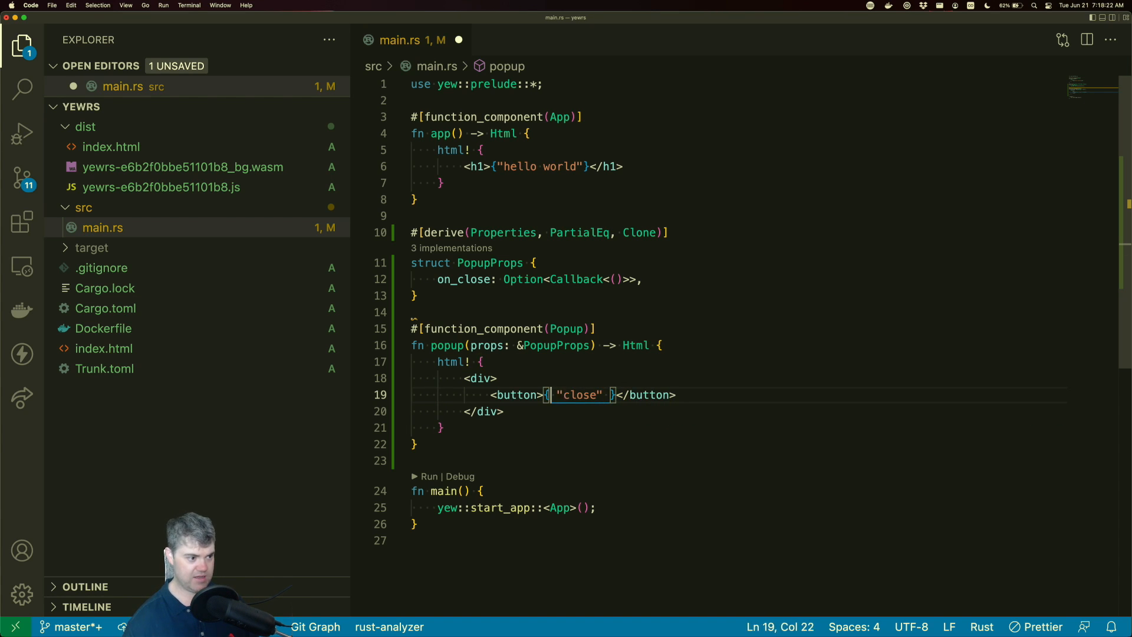
{"action": "key", "text": "Left"}
{"action": "key", "text": "Left"}
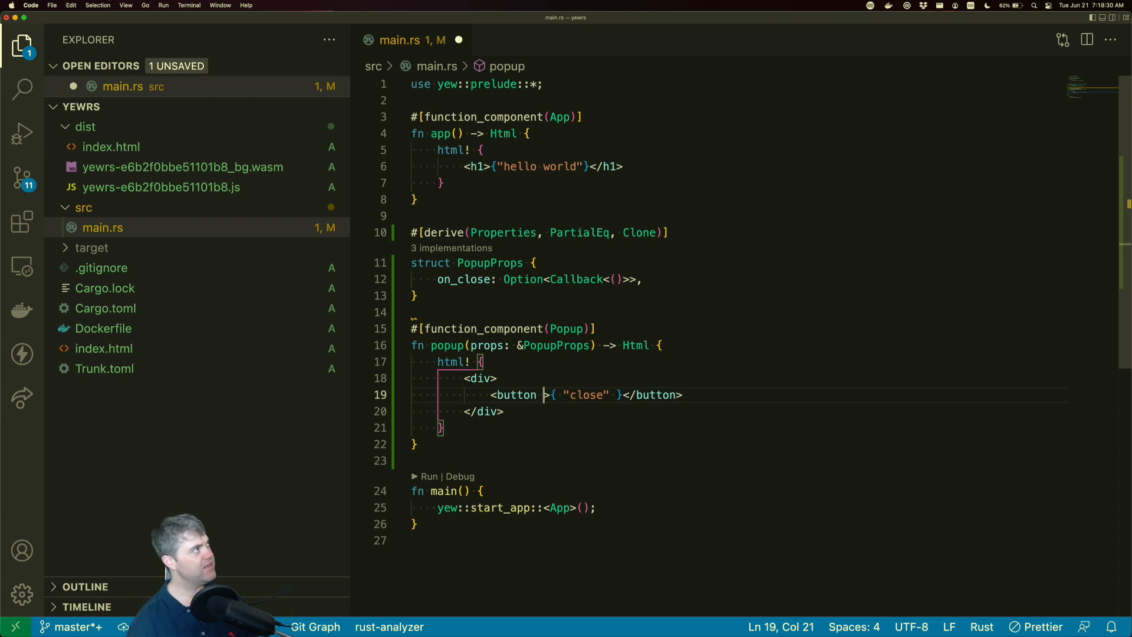
{"action": "type", "text": "oncli"}
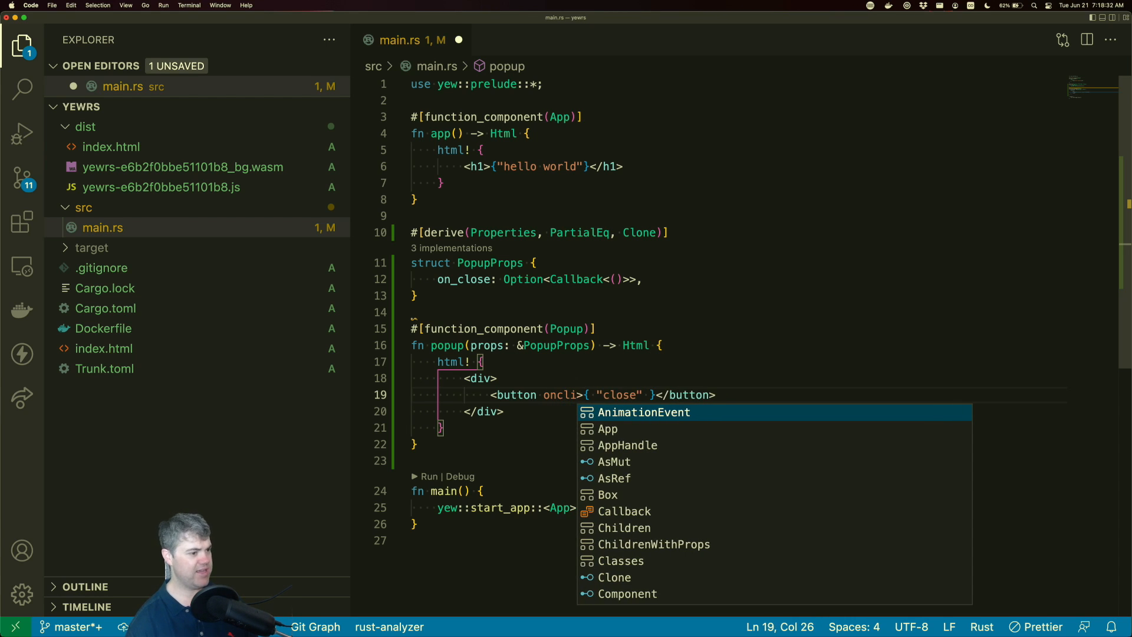
{"action": "type", "text": "ck"}
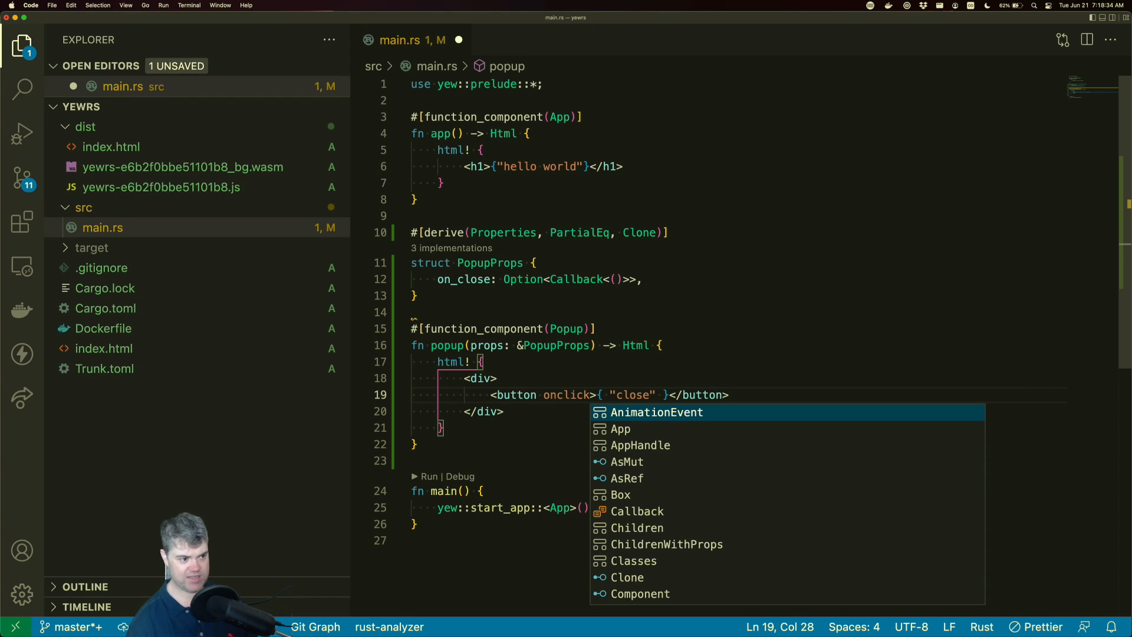
{"action": "type", "text": "="}
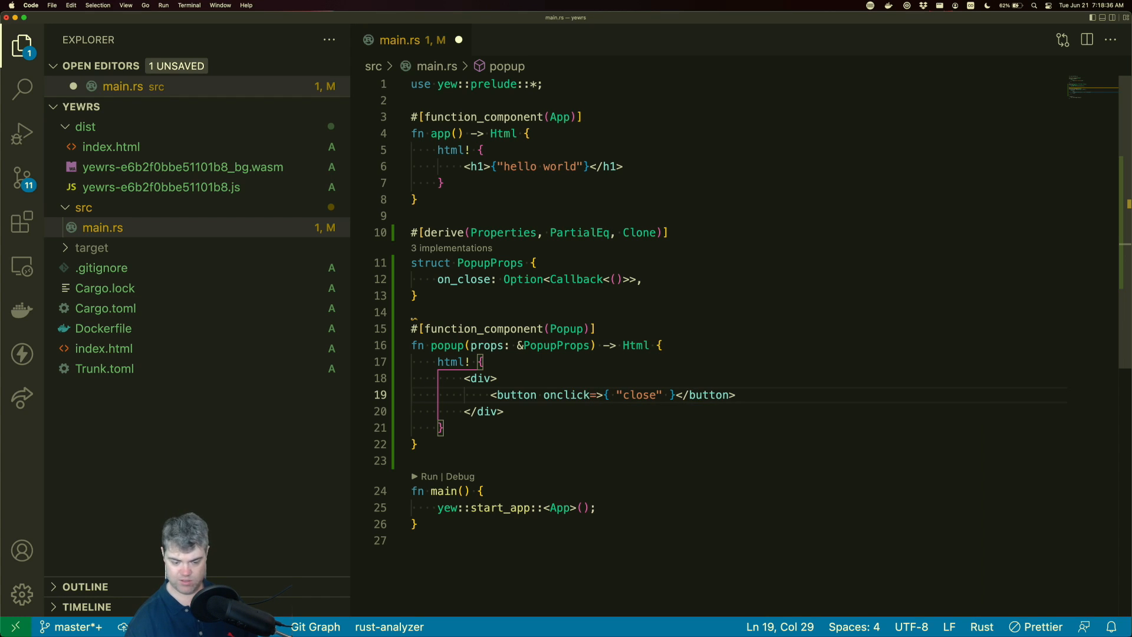
{"action": "type", "text": "{on"}
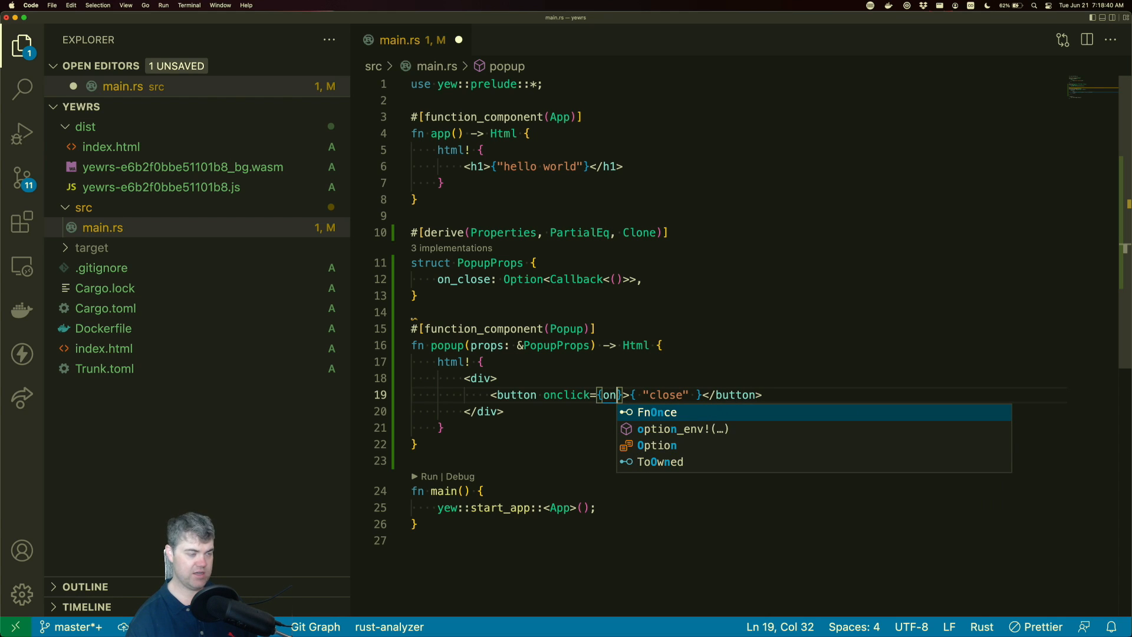
{"action": "key", "text": "BackSpace"}
{"action": "key", "text": "BackSpace"}
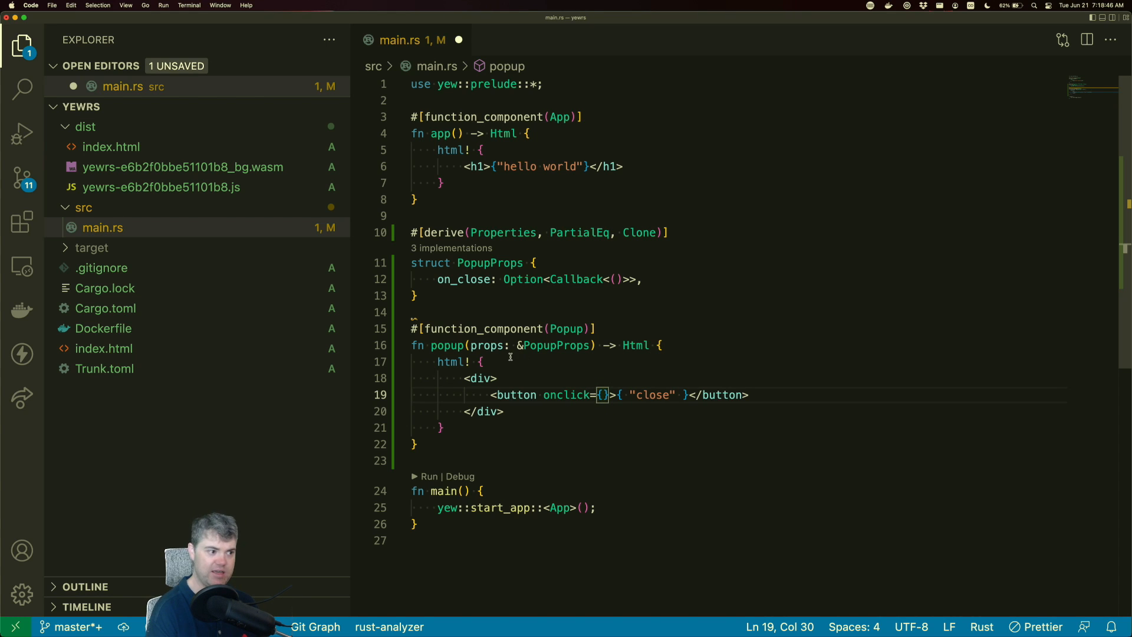
- Declare an onclick variable at the start of the popup function and assign it a Callback::from call with empty parentheses
{"action": "left_click", "coordinate": [666, 351]}
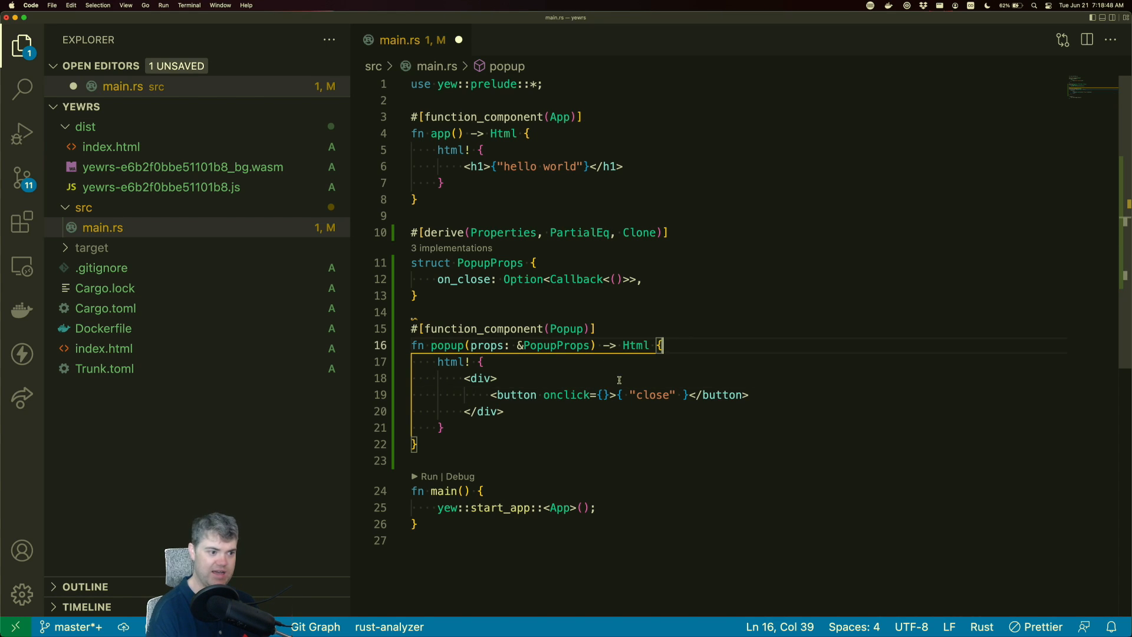
{"action": "key", "text": "Return"}
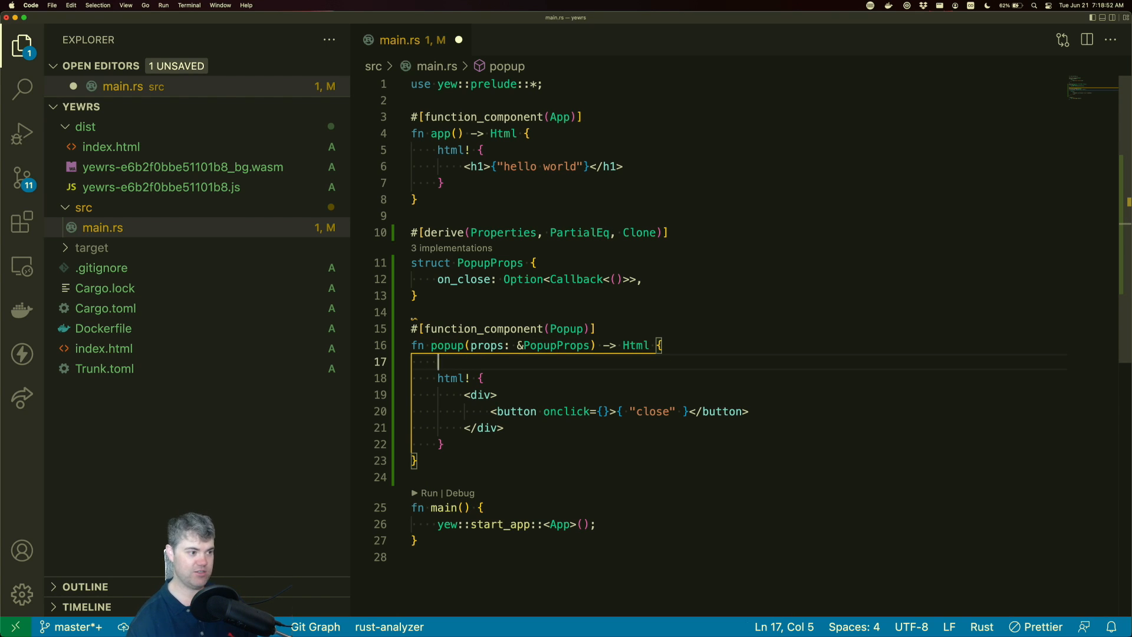
{"action": "type", "text": "let onclick "}
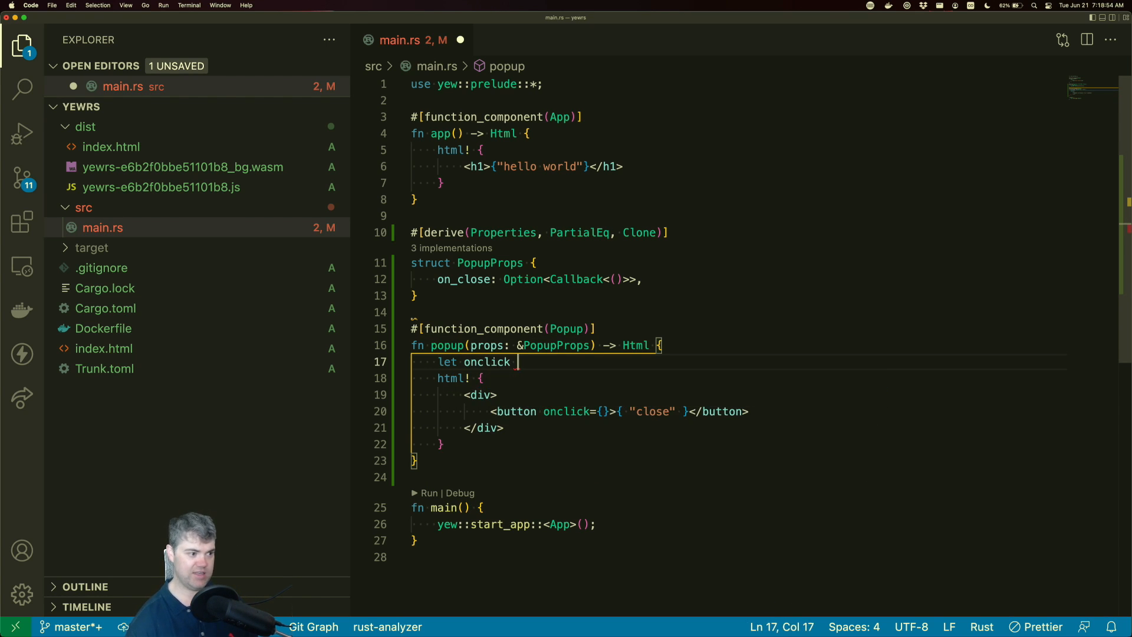
{"action": "type", "text": "= "}
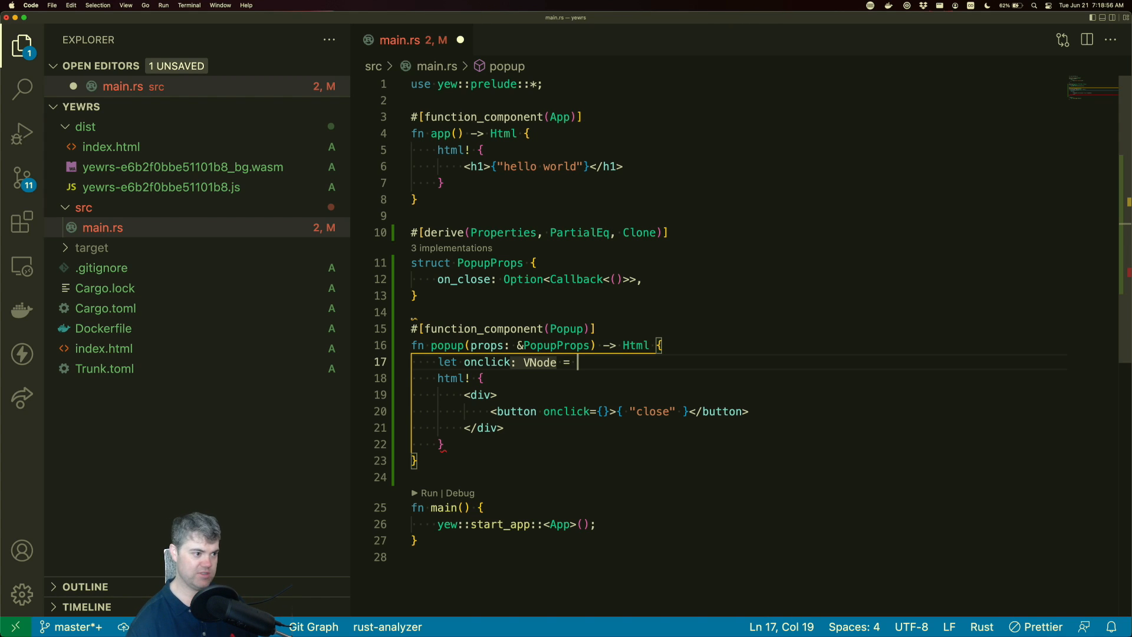
{"action": "type", "text": "C"}
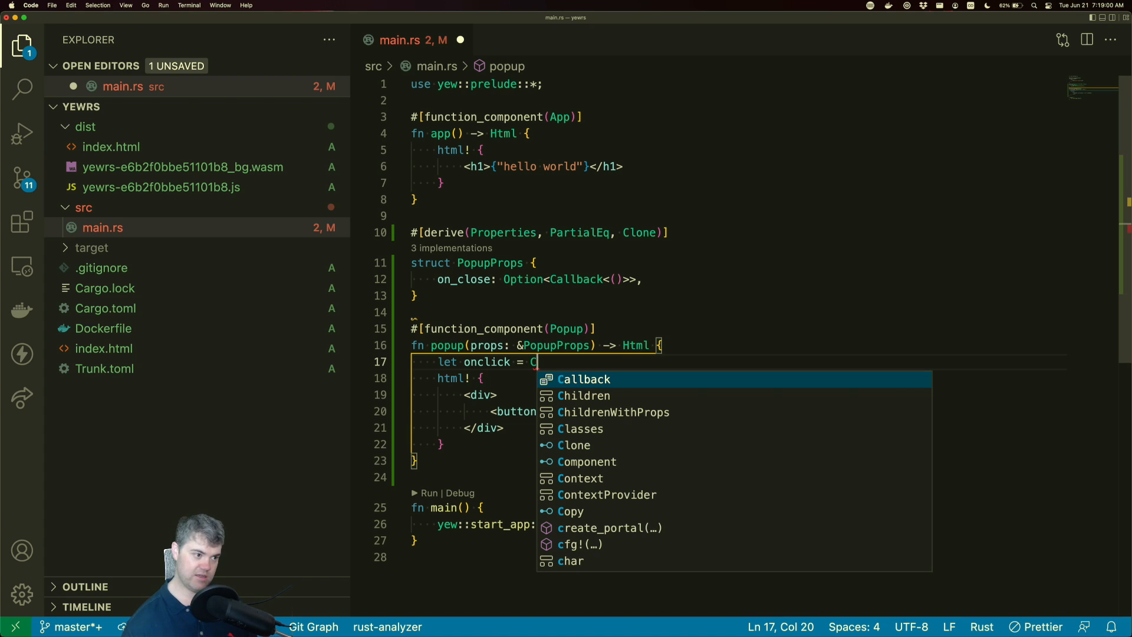
{"action": "key", "text": "Return"}
{"action": "type", "text": "::"}
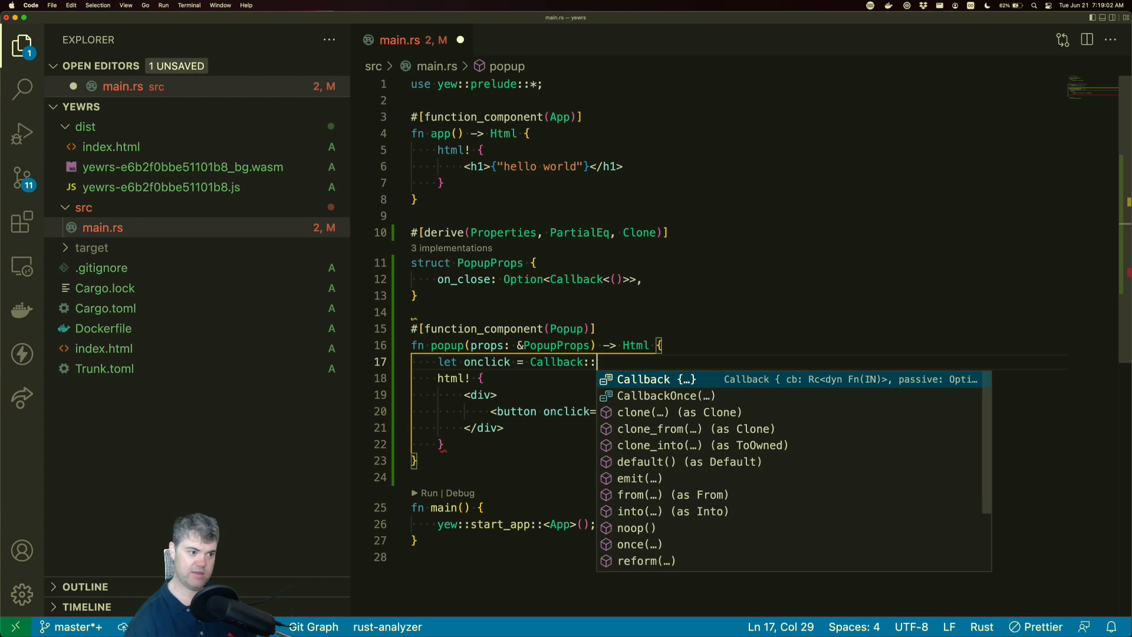
{"action": "type", "text": "from"}
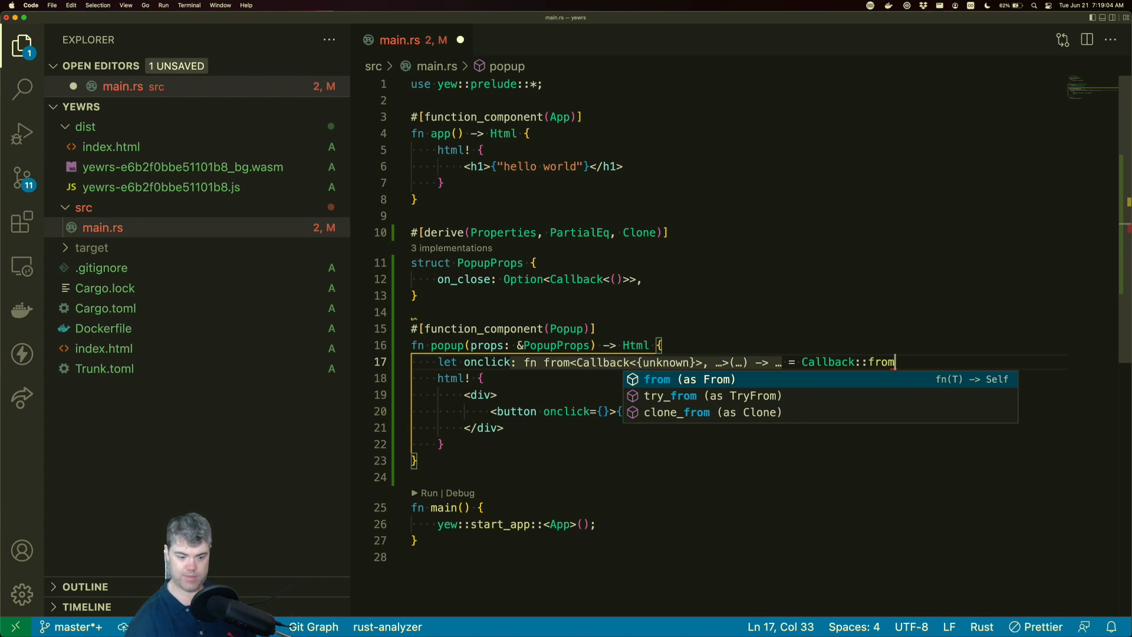
{"action": "type", "text": "("}
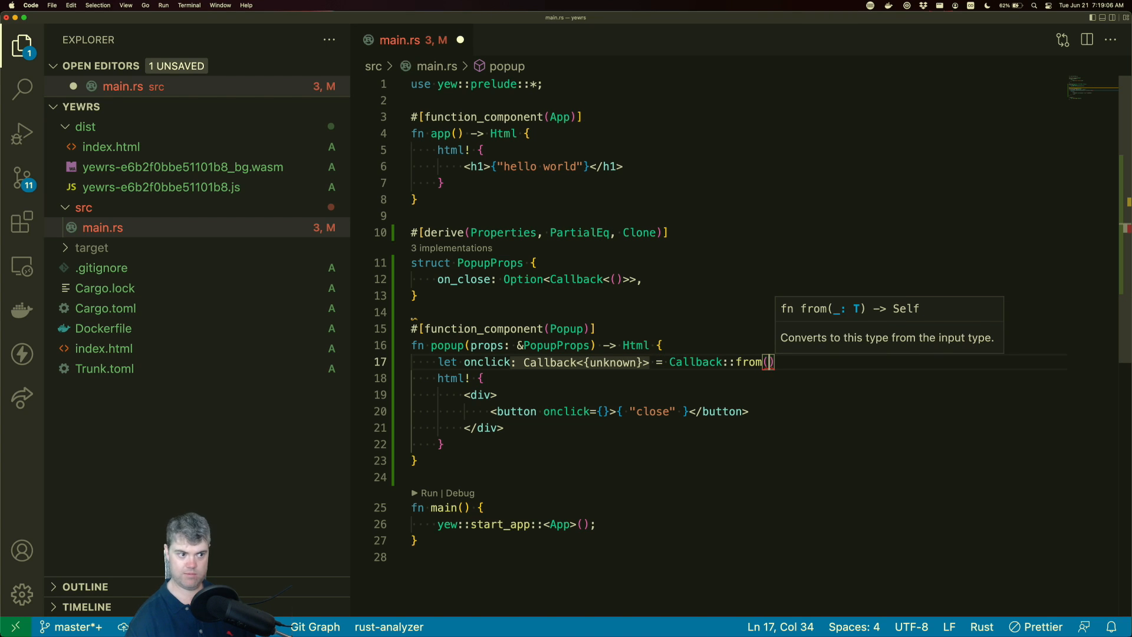
- Give onclick's Callback::from call a closure whose single parameter is named _event
{"action": "type", "text": "|even"}
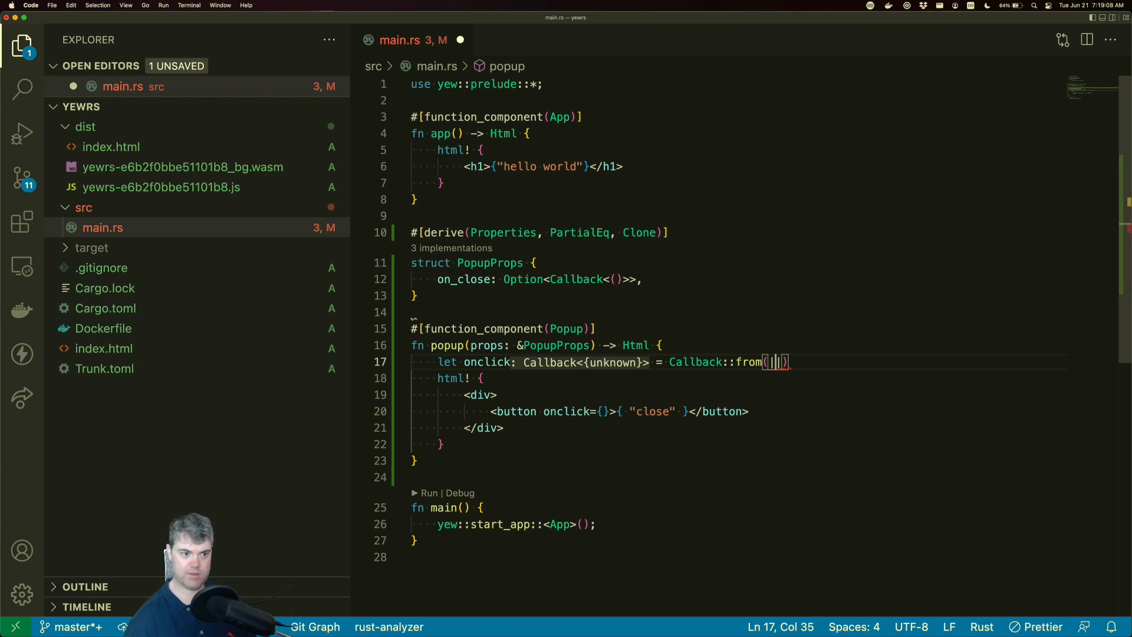
{"action": "type", "text": "t"}
{"action": "key", "text": "Left"}
{"action": "key", "text": "Left"}
{"action": "key", "text": "Left"}
{"action": "key", "text": "Left"}
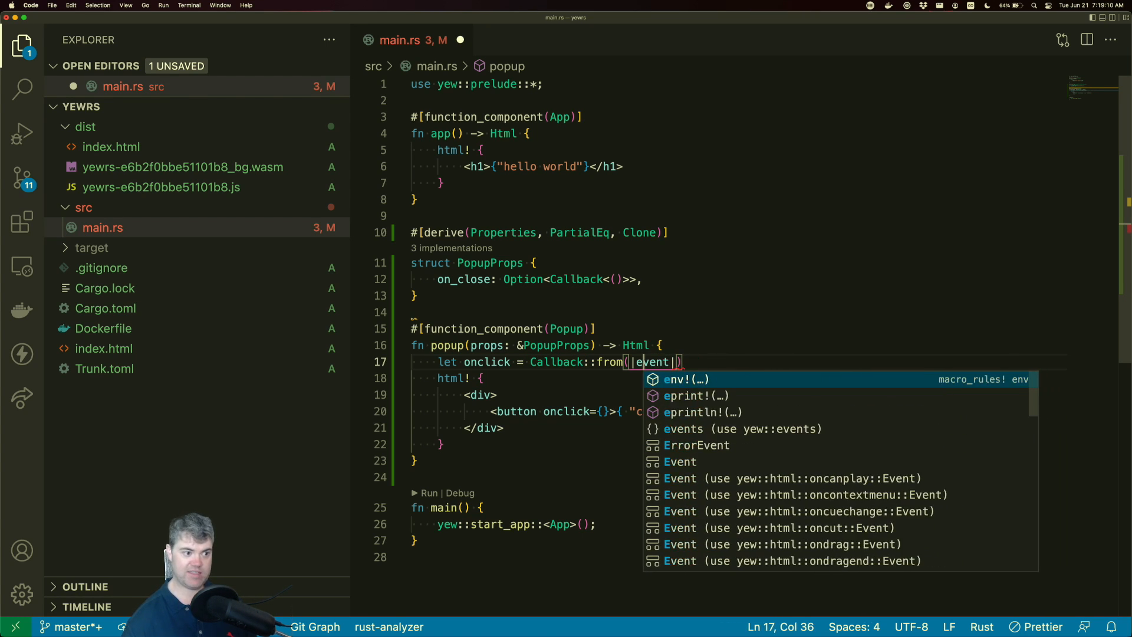
{"action": "key", "text": "Left"}
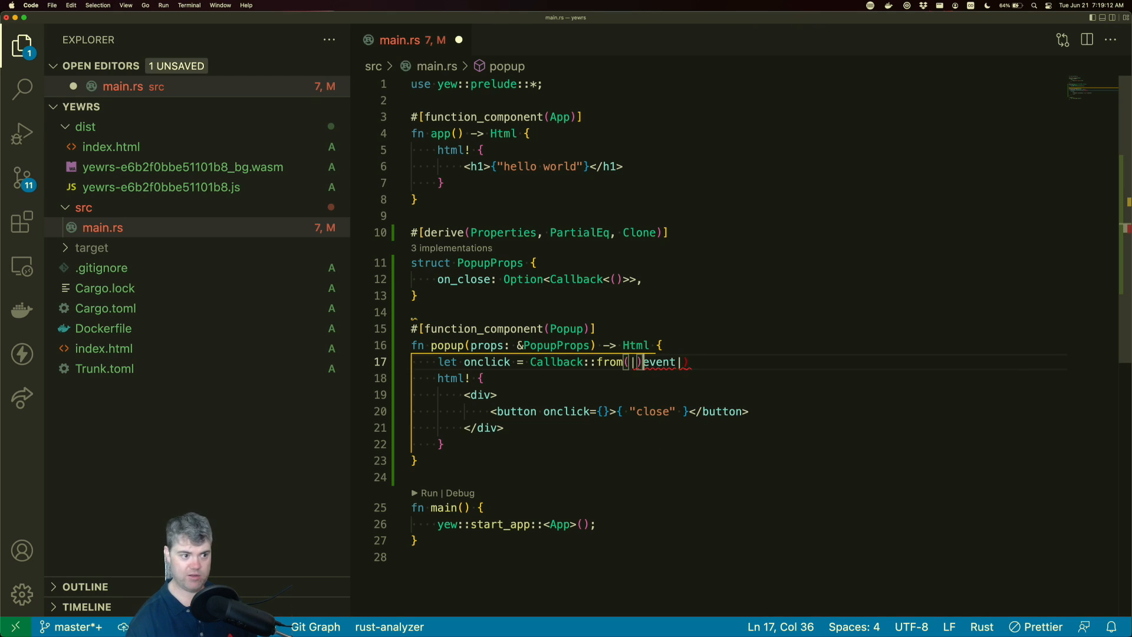
{"action": "type", "text": "_"}
{"action": "key", "text": "Right"}
{"action": "key", "text": "Right"}
{"action": "key", "text": "Right"}
{"action": "key", "text": "Right"}
{"action": "key", "text": "Right"}
{"action": "key", "text": "Right"}
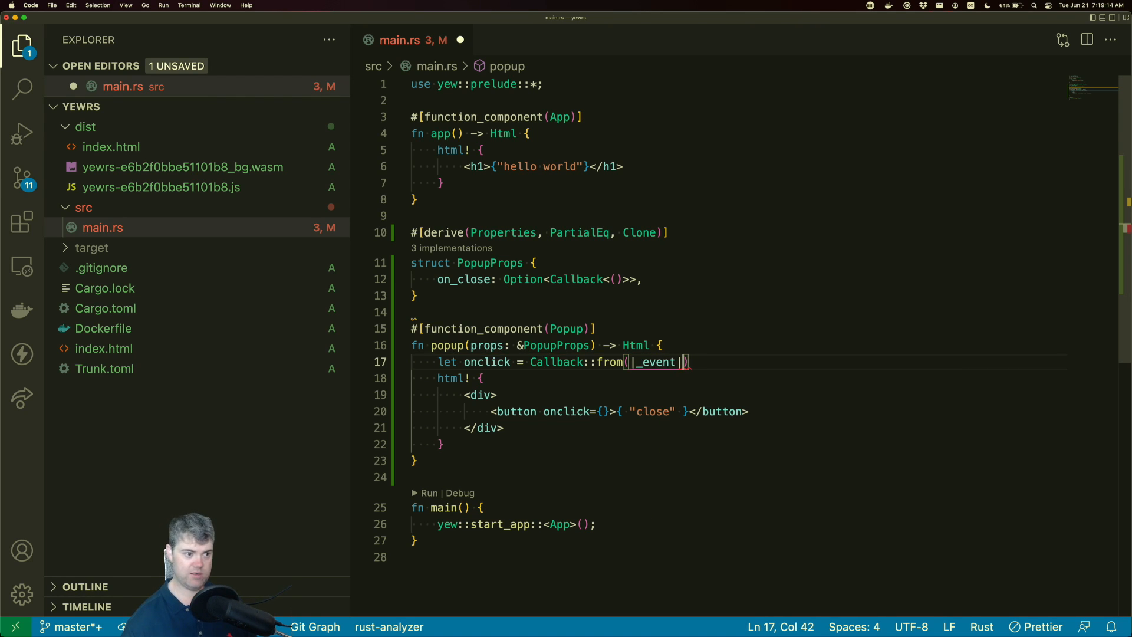
- Add a multi-line braces body to the _event closure, end the onclick statement with a semicolon and leave a blank line before html!
{"action": "type", "text": "{"}
{"action": "key", "text": "Return"}
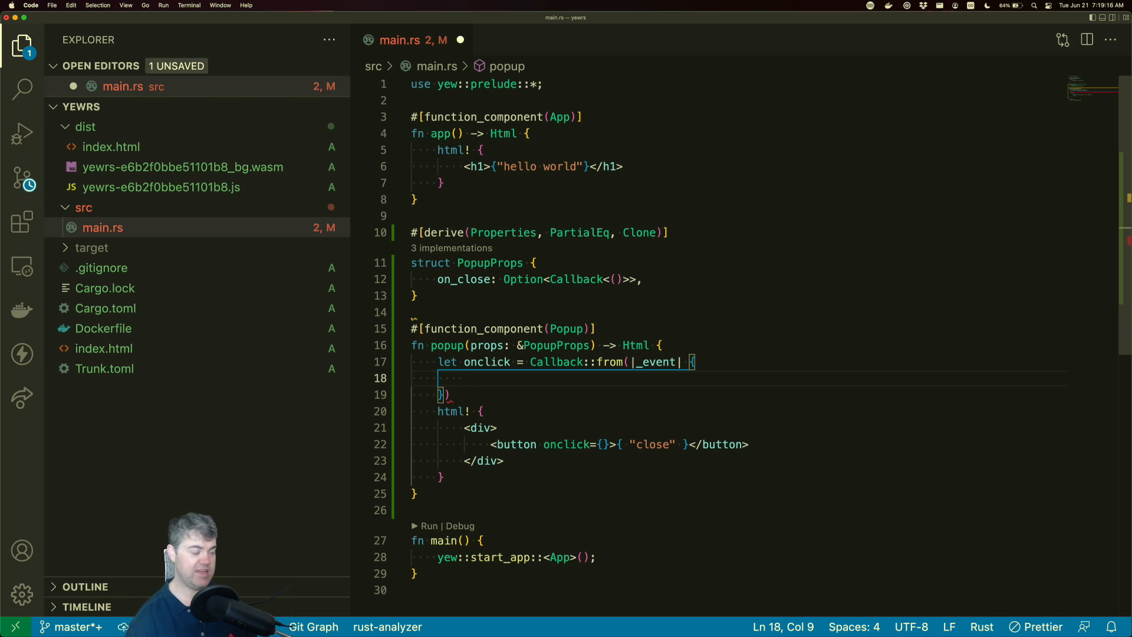
{"action": "key", "text": "Down"}
{"action": "type", "text": ";"}
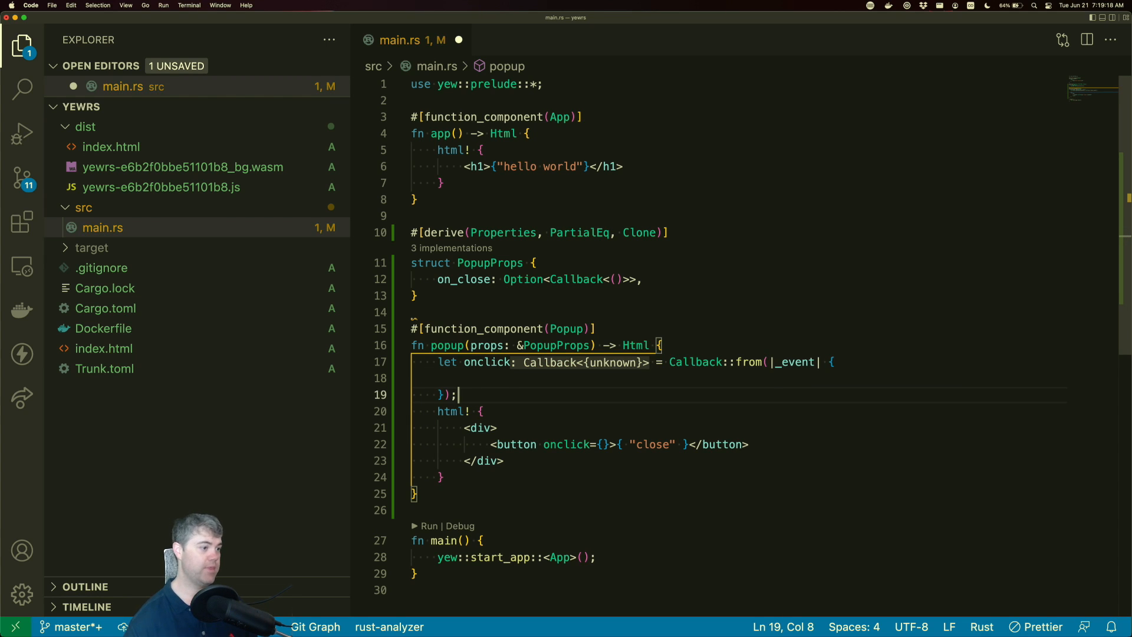
{"action": "key", "text": "Return"}
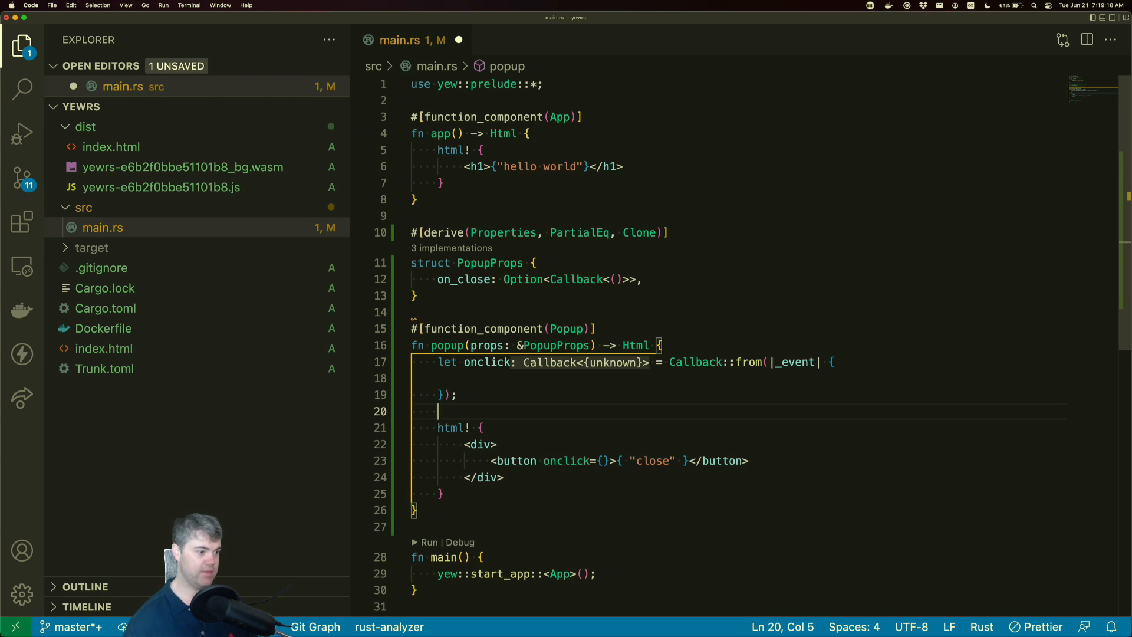
- Replace the close button's onclick={} attribute with the shorthand {onclick}
{"action": "double_click", "coordinate": [605, 461]}
{"action": "key", "text": "BackSpace"}
{"action": "key", "text": "BackSpace"}
{"action": "key", "text": "BackSpace"}
{"action": "key", "text": "shift+Left"}
{"action": "key", "text": "shift+Left"}
{"action": "key", "text": "shift+Left"}
{"action": "key", "text": "shift+Left"}
{"action": "key", "text": "shift+Left"}
{"action": "key", "text": "shift+Left"}
{"action": "key", "text": "shift+Left"}
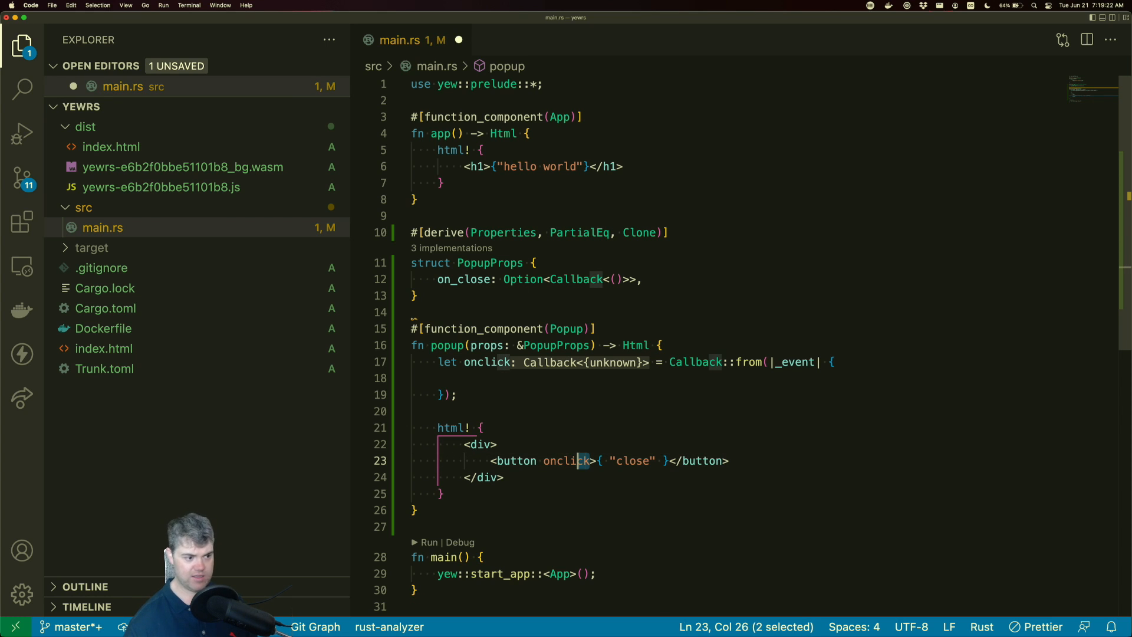
{"action": "type", "text": "{"}
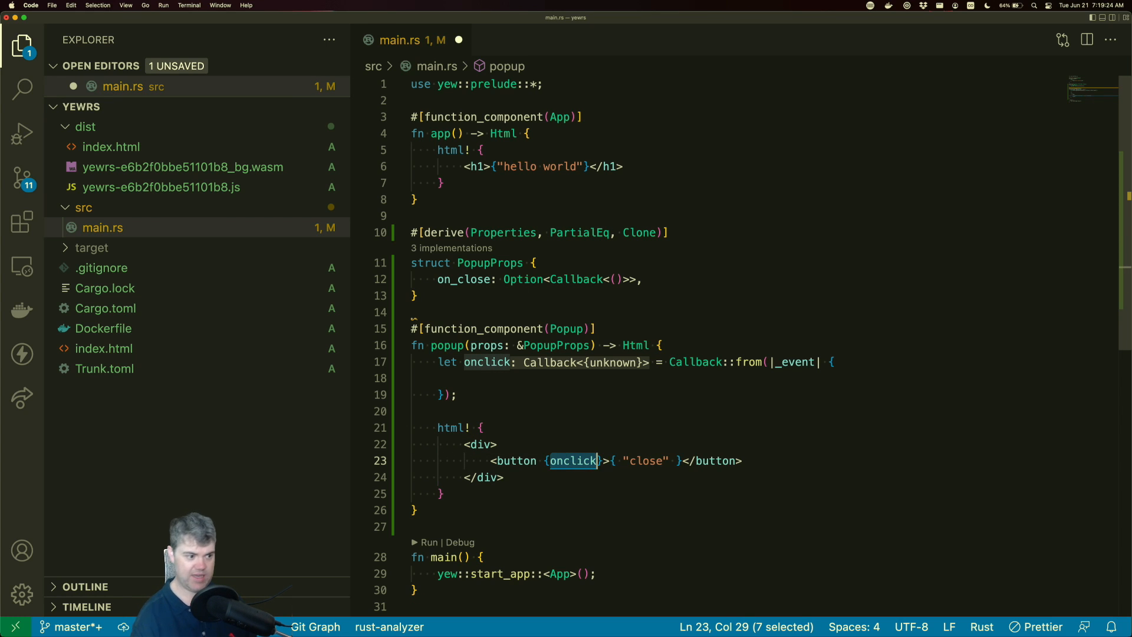
- Make the _event closure passed to Callback::from capture by value with the move keyword
{"action": "left_click", "coordinate": [599, 380]}
{"action": "key", "text": "Tab"}
{"action": "key", "text": "Tab"}
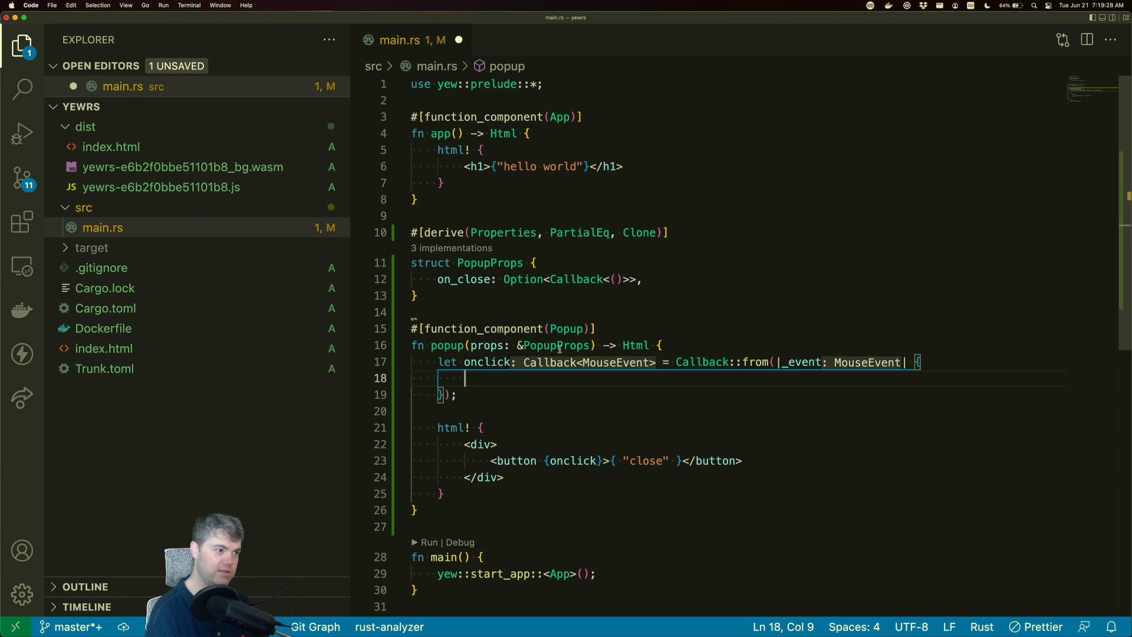
{"action": "mouse_move", "coordinate": [462, 277]}
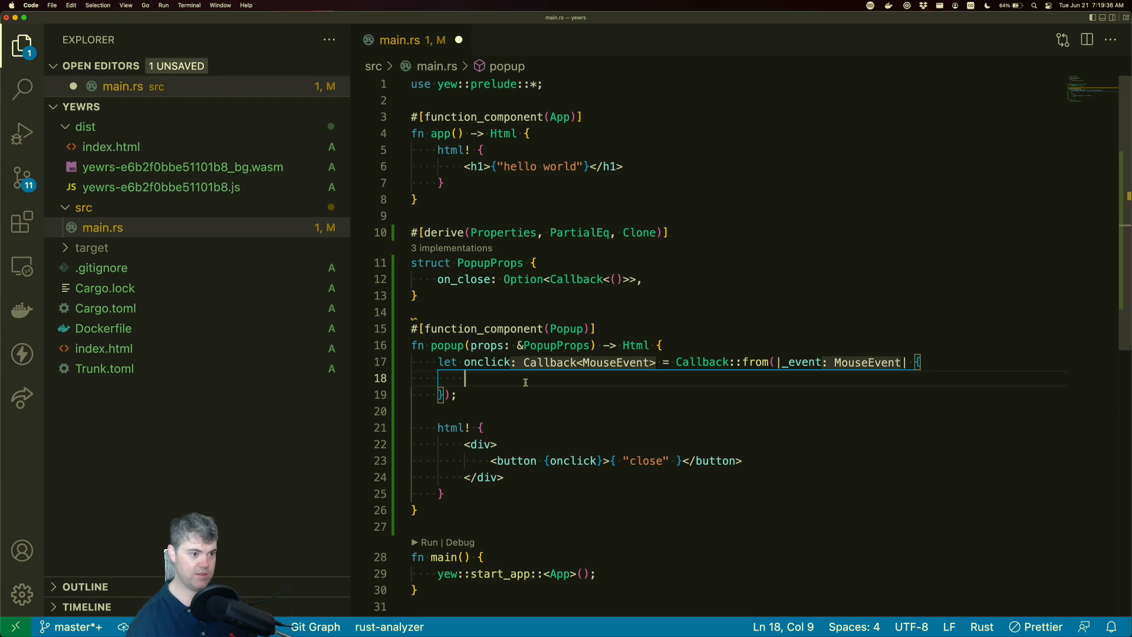
{"action": "type", "text": "p"}
{"action": "key", "text": "BackSpace"}
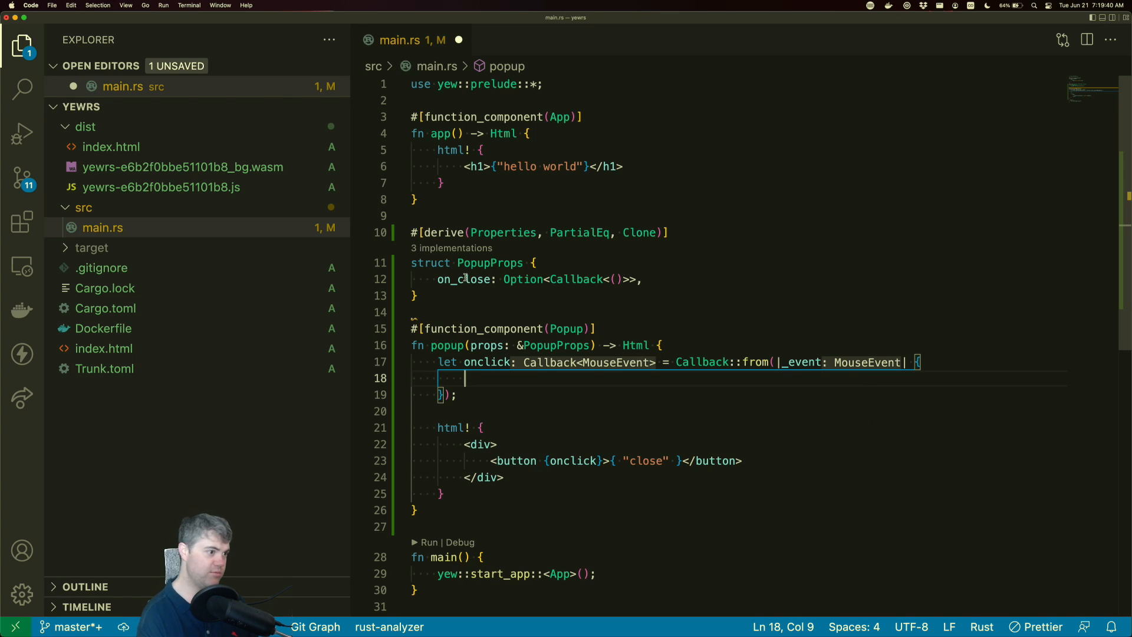
{"action": "left_click", "coordinate": [777, 362]}
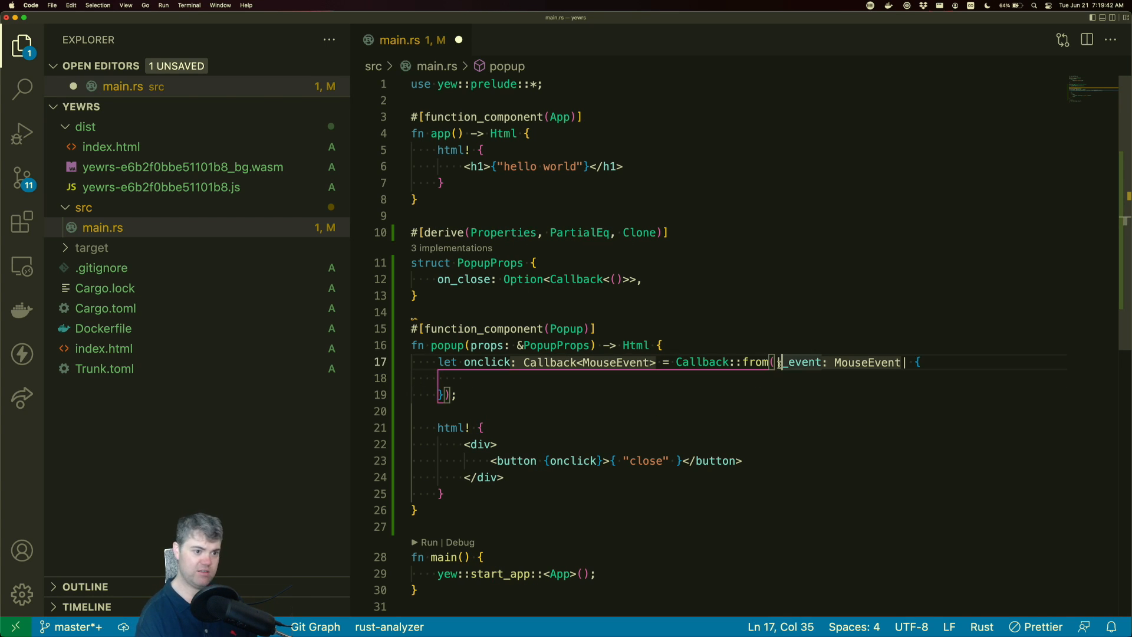
{"action": "type", "text": "move"}
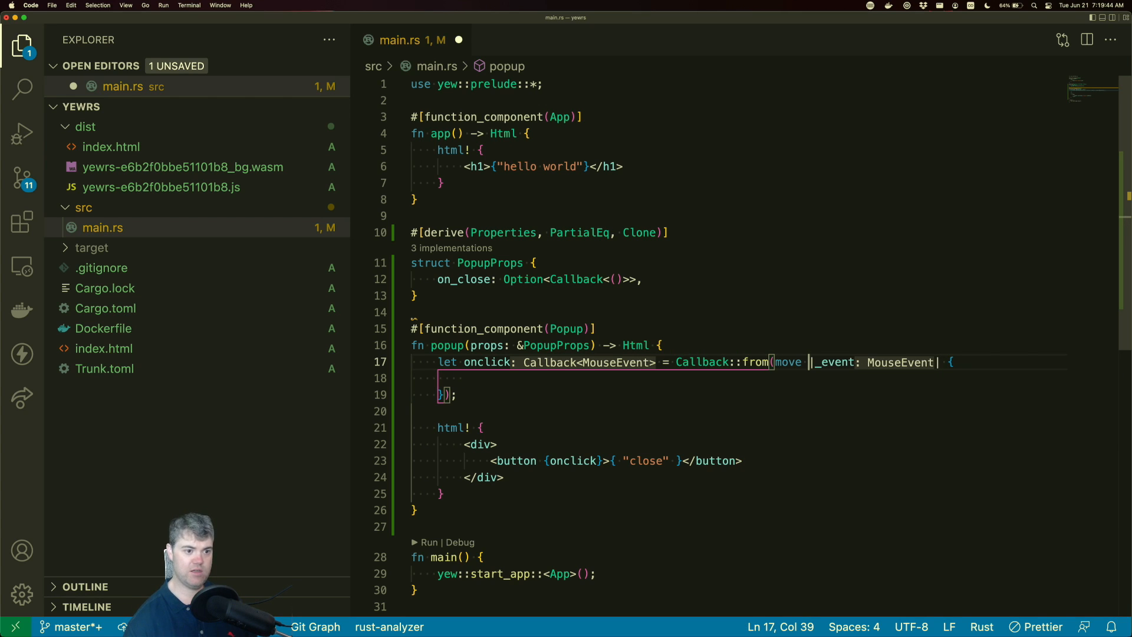
- Wrap onclick's whole Callback::from expression in a braces block, starting the expression on its own line
{"action": "key", "text": "Up"}
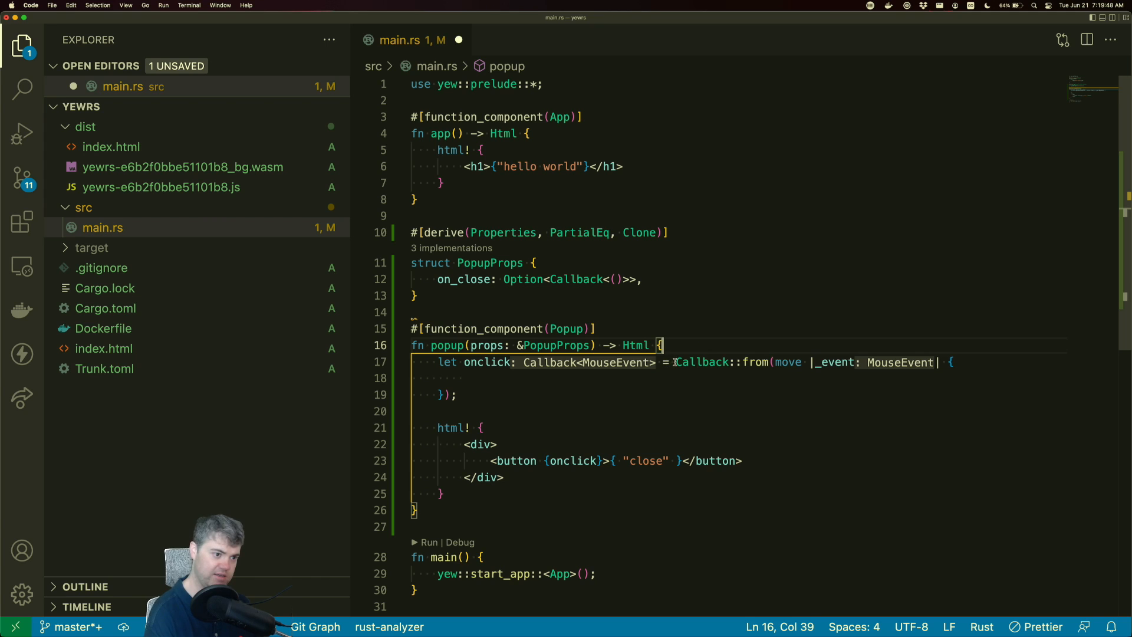
{"action": "left_click_drag", "start_coordinate": [675, 362], "coordinate": [453, 394]}
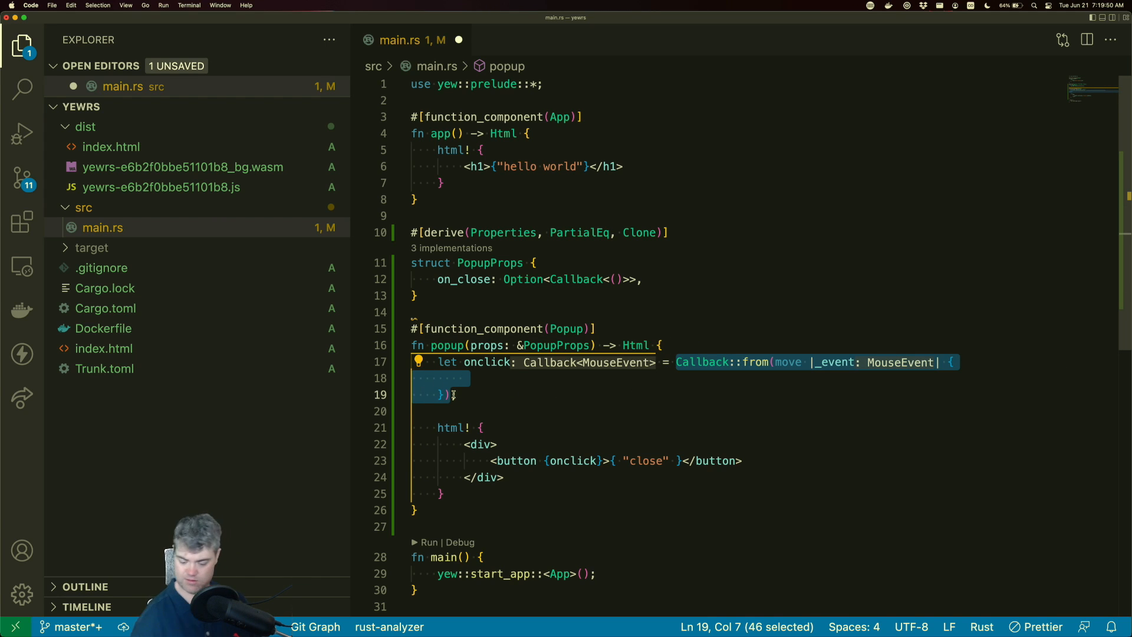
{"action": "key", "text": "braceleft"}
{"action": "key", "text": "Left"}
{"action": "key", "text": "Return"}
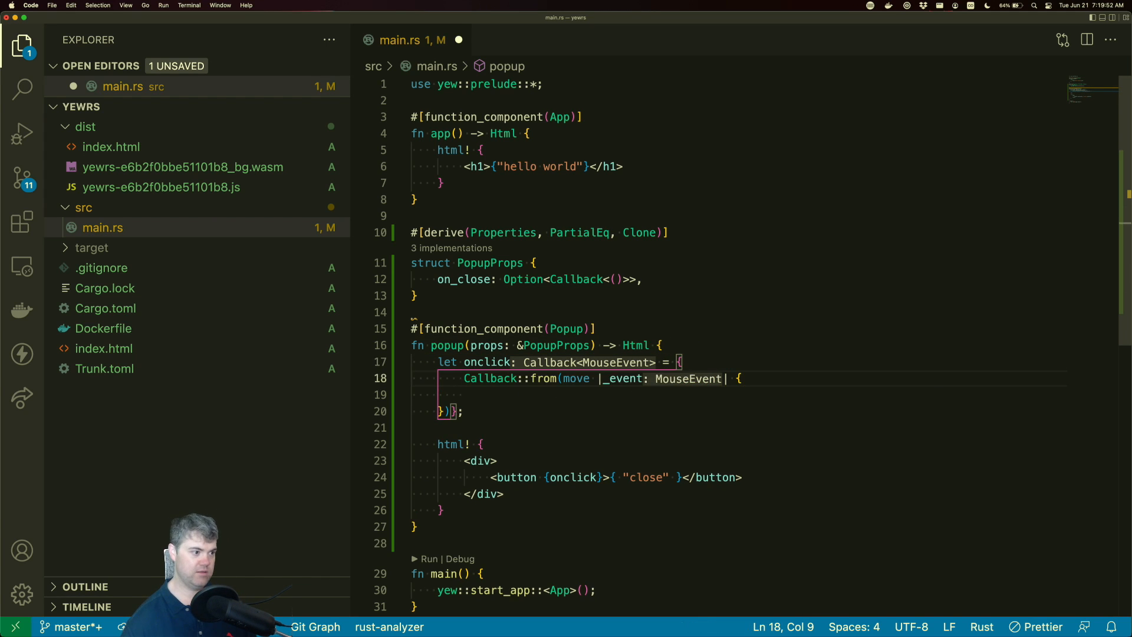
- Insert let on_close = props.on_close.clone(); above Callback::from in the onclick block and save main.rs
{"action": "key", "text": "Return"}
{"action": "key", "text": "Up"}
{"action": "type", "text": "let "}
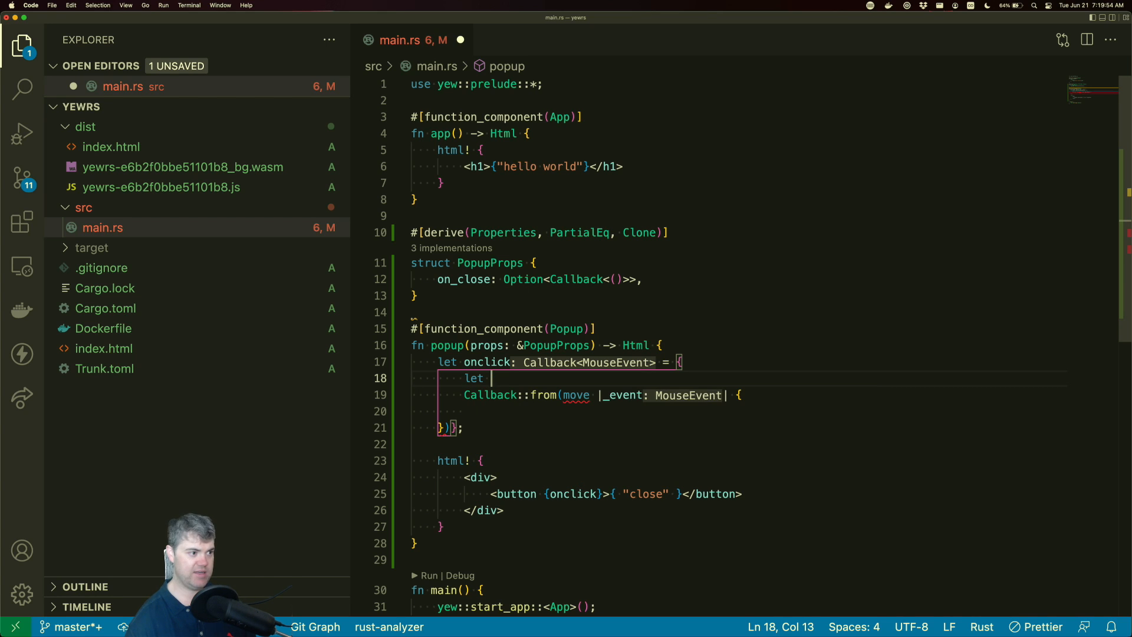
{"action": "type", "text": "on_"}
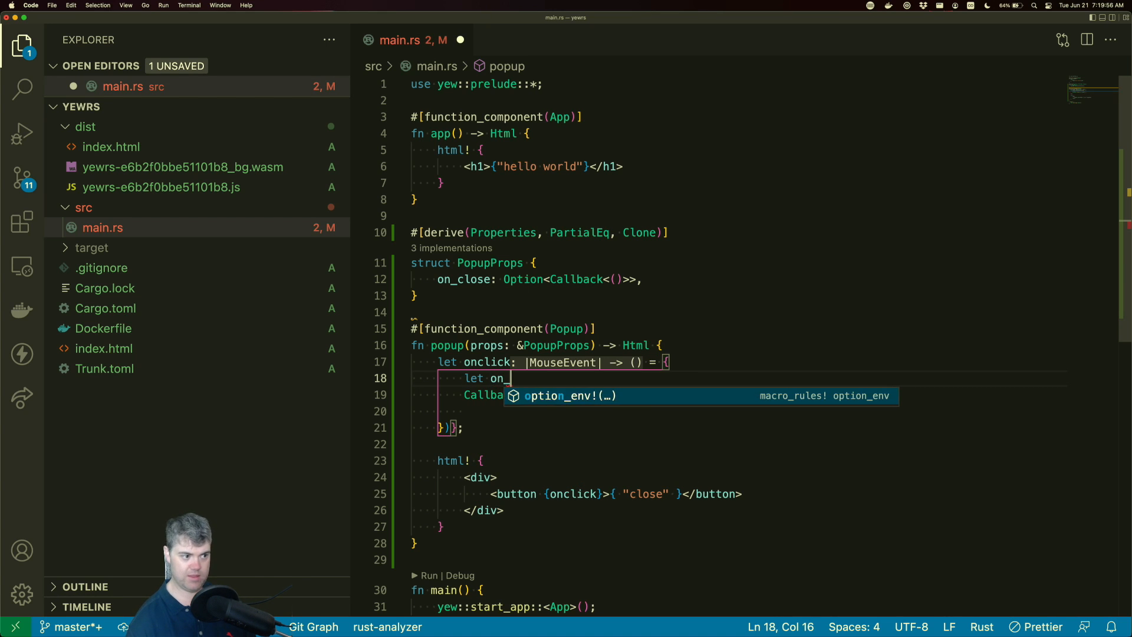
{"action": "type", "text": "close = "}
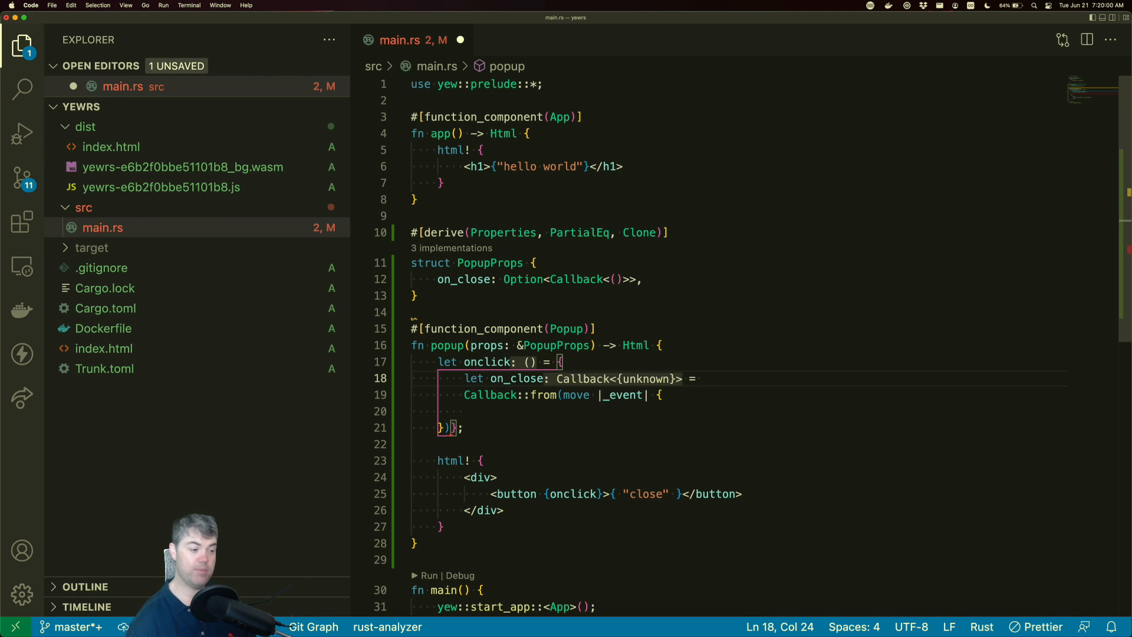
{"action": "type", "text": "props."}
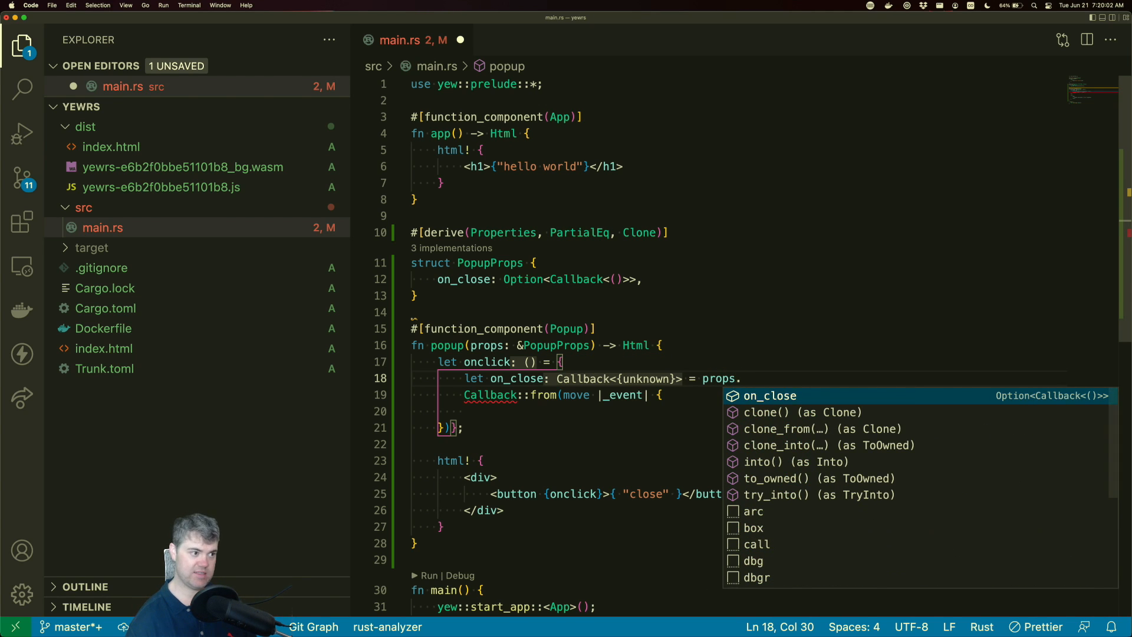
{"action": "key", "text": "Return"}
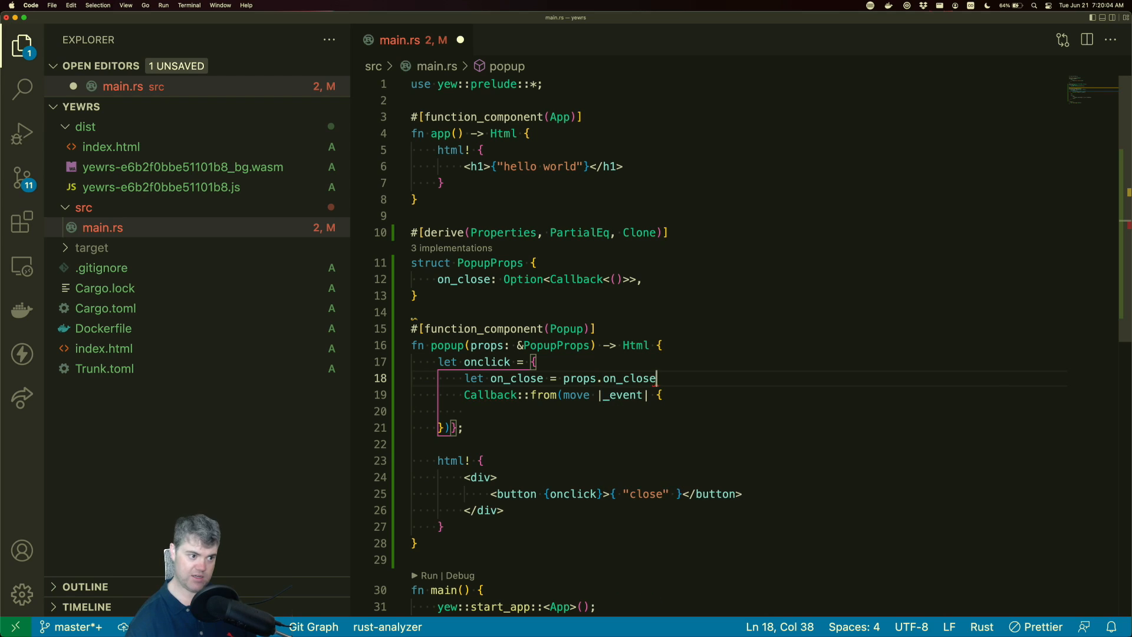
{"action": "type", "text": ".cl"}
{"action": "key", "text": "Return"}
{"action": "type", "text": ";"}
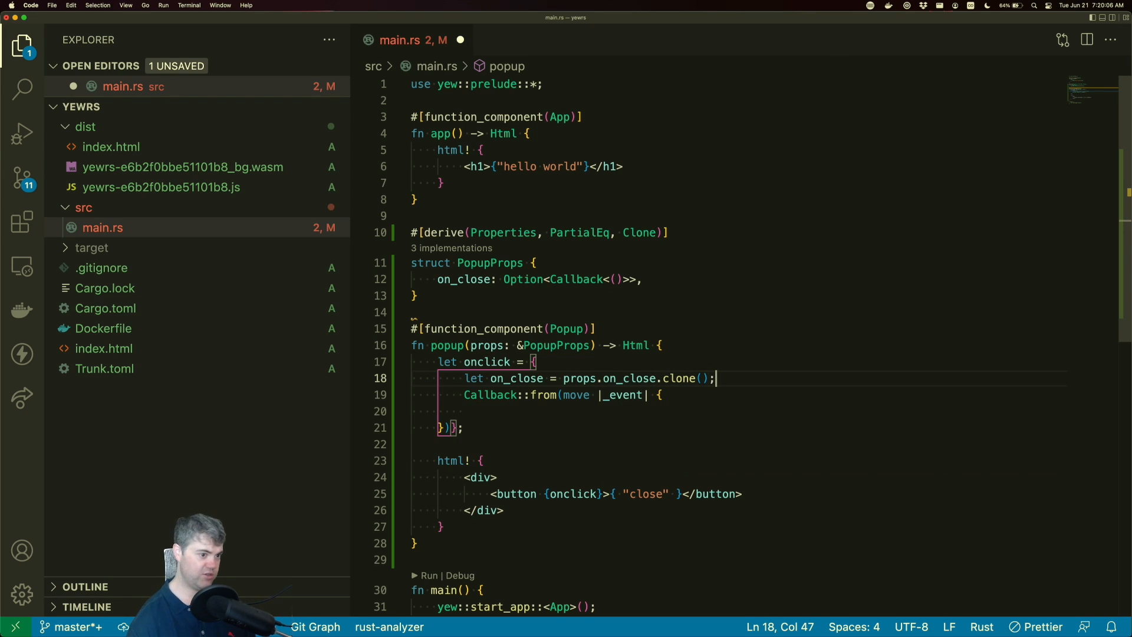
{"action": "key", "text": "super+s"}
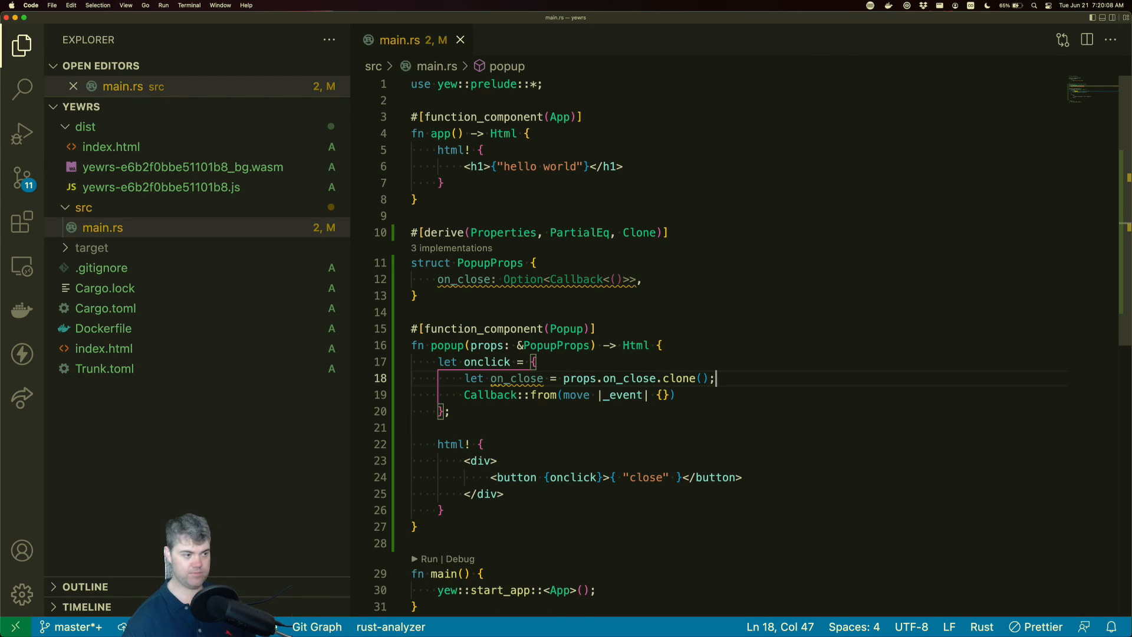
- Open the _event closure's body and add an if let Some(on_close) = on_close block inside it
{"action": "key", "text": "Down"}
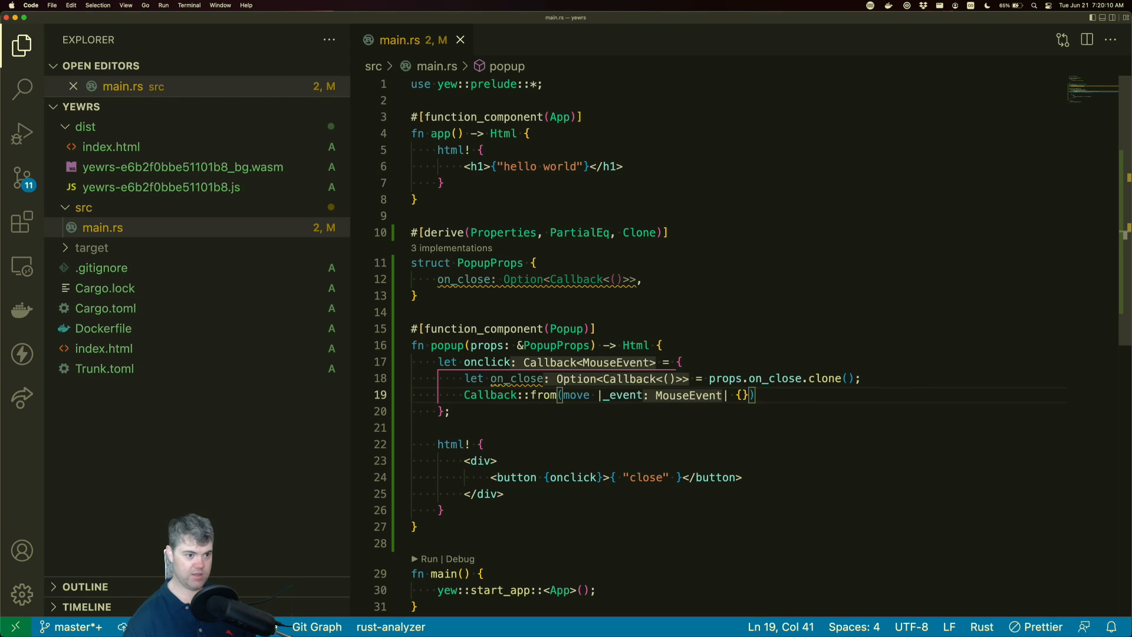
{"action": "key", "text": "Left"}
{"action": "key", "text": "Left"}
{"action": "key", "text": "Return"}
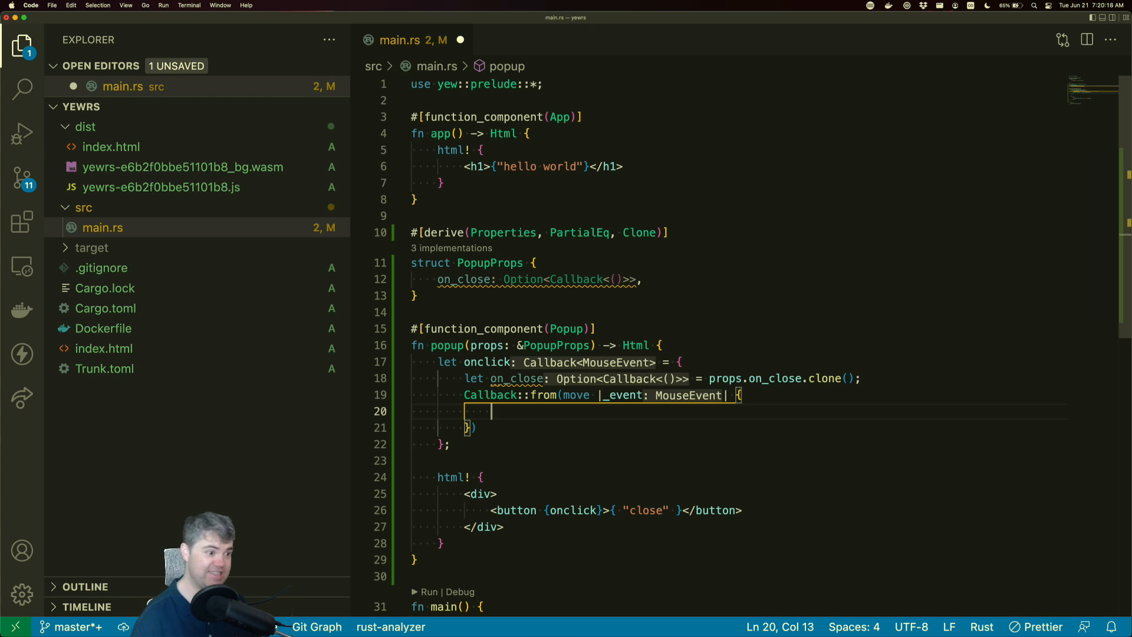
{"action": "type", "text": "if l"}
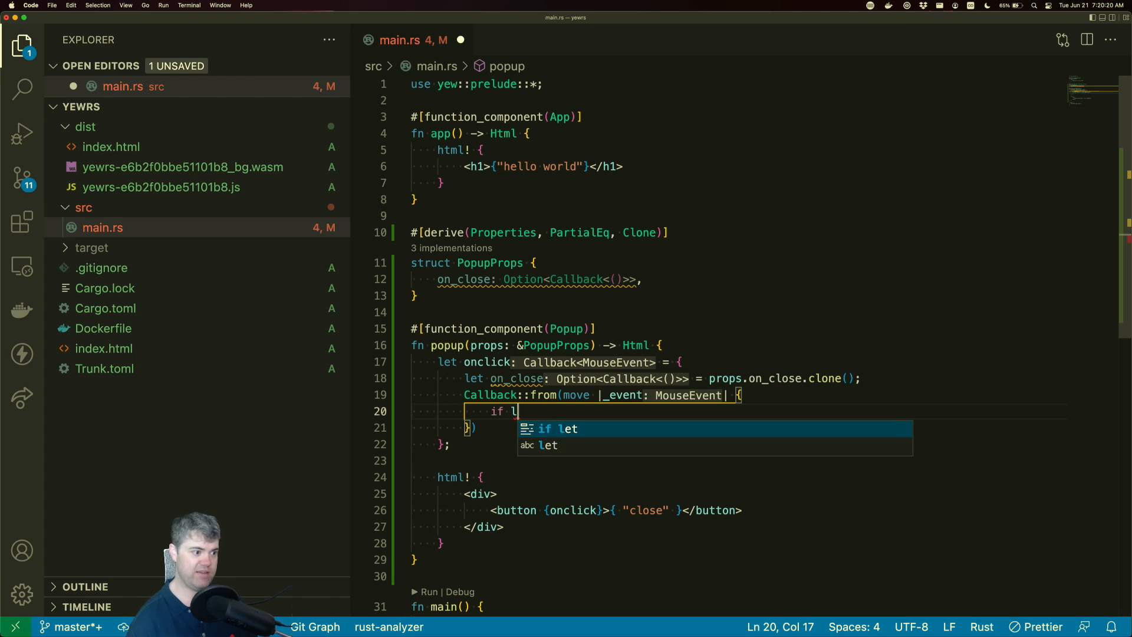
{"action": "type", "text": "et "}
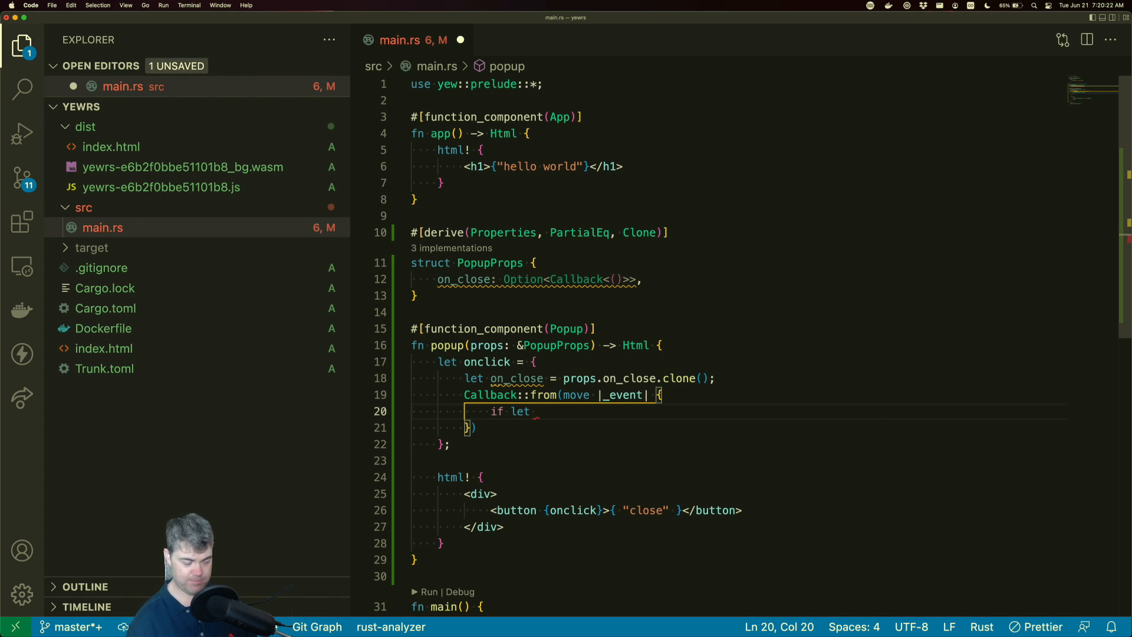
{"action": "type", "text": "Some"}
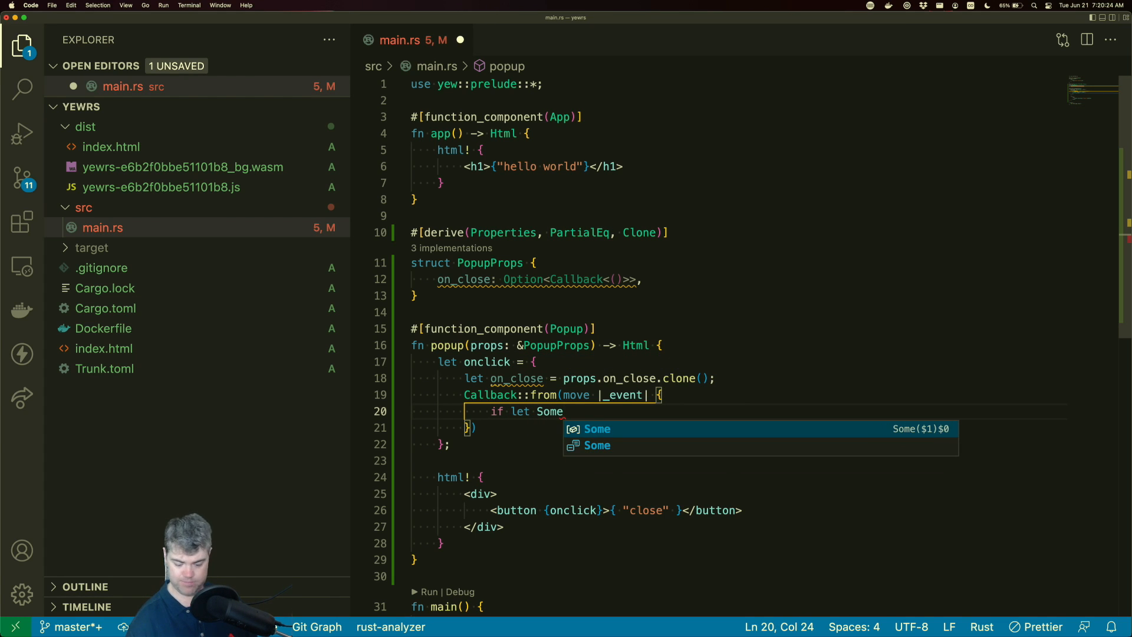
{"action": "type", "text": "("}
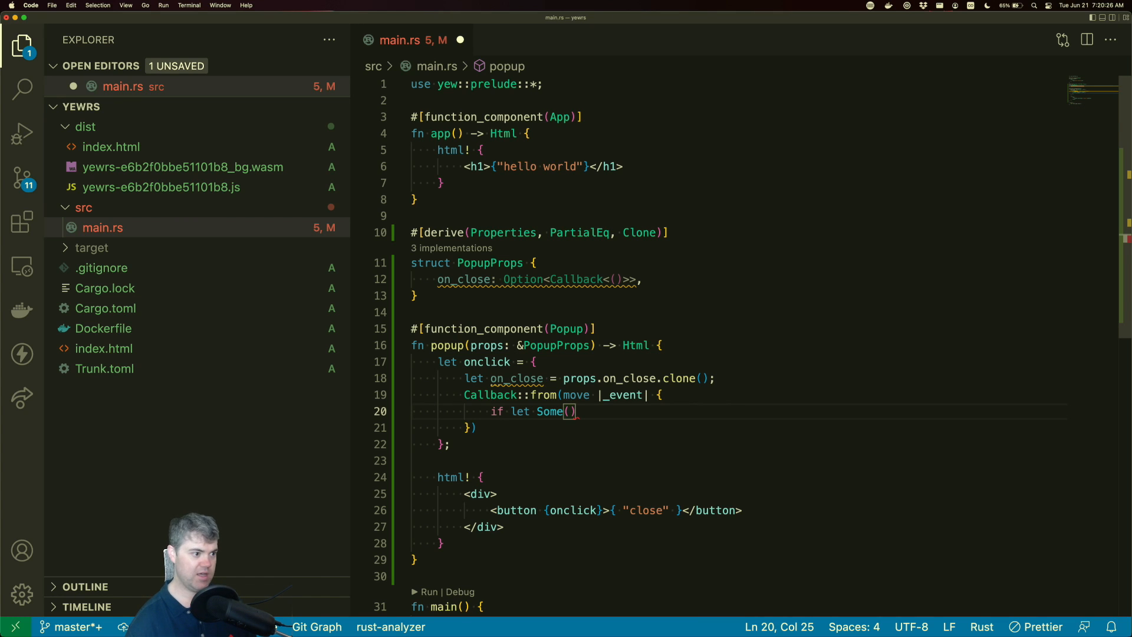
{"action": "type", "text": "on_close"}
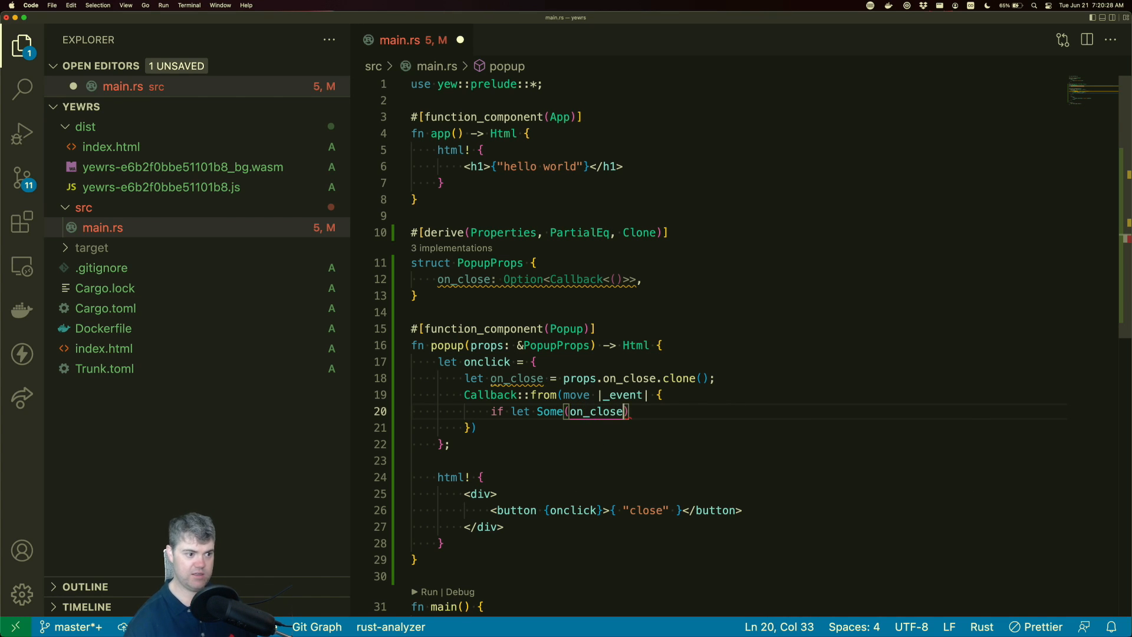
{"action": "type", "text": ") = on"}
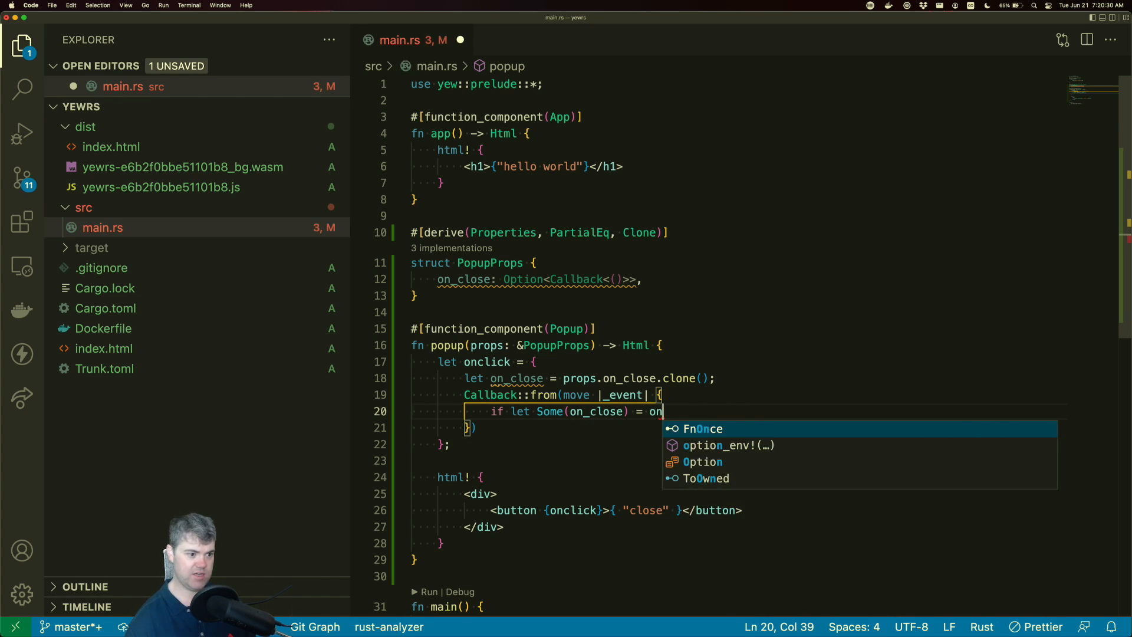
{"action": "type", "text": "_close {"}
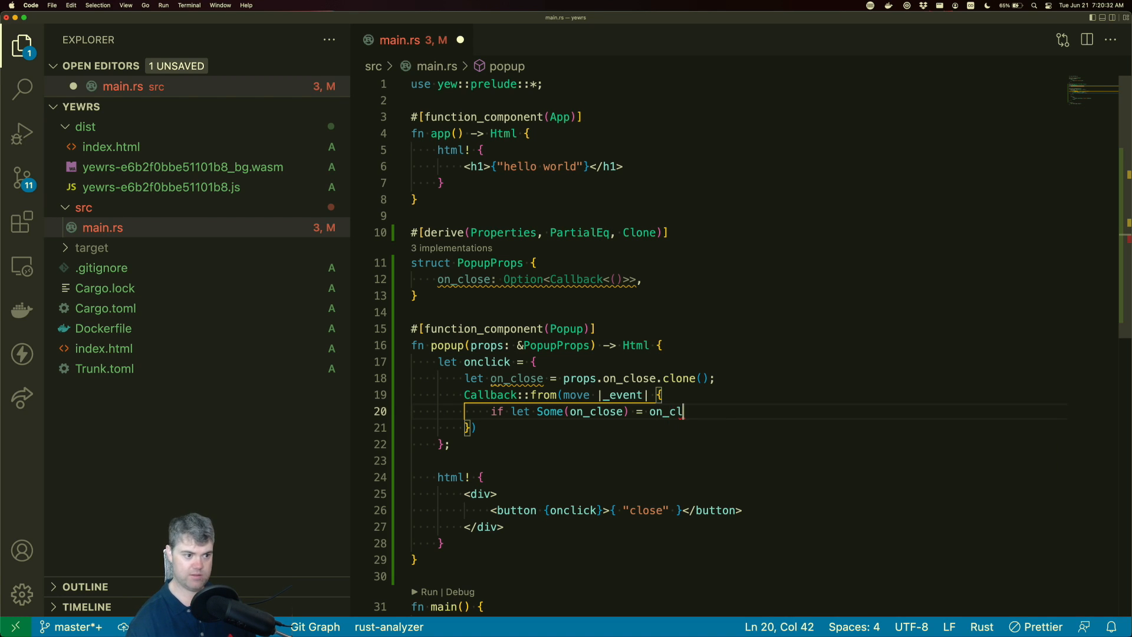
{"action": "key", "text": "Return"}
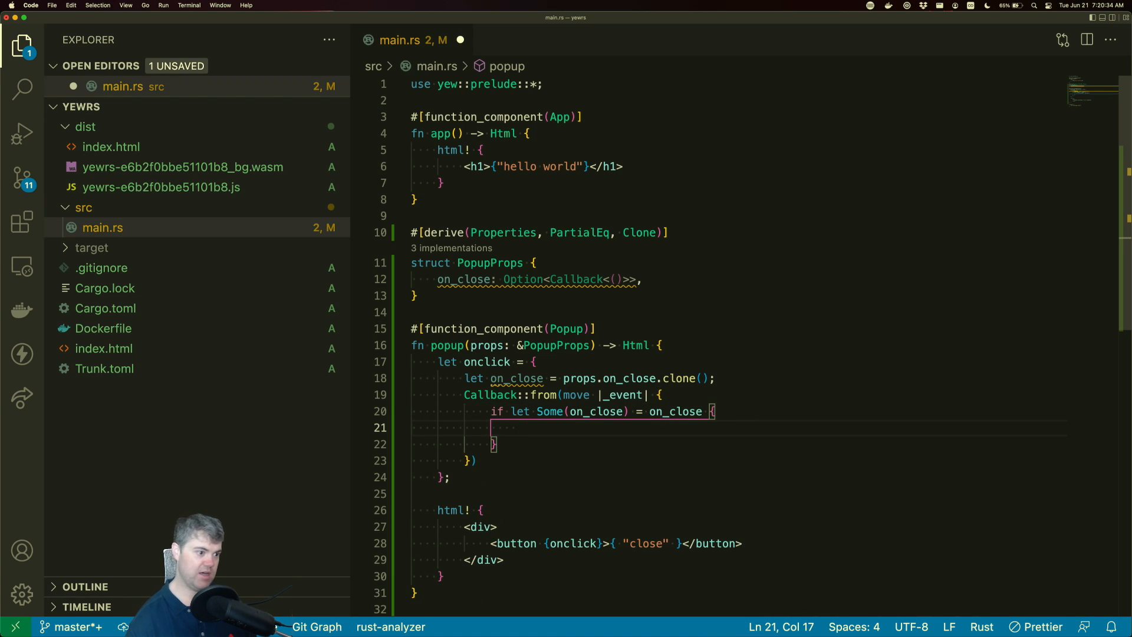
- Call on_close.emit(()); inside the if let block and save main.rs
{"action": "type", "text": "on_cl"}
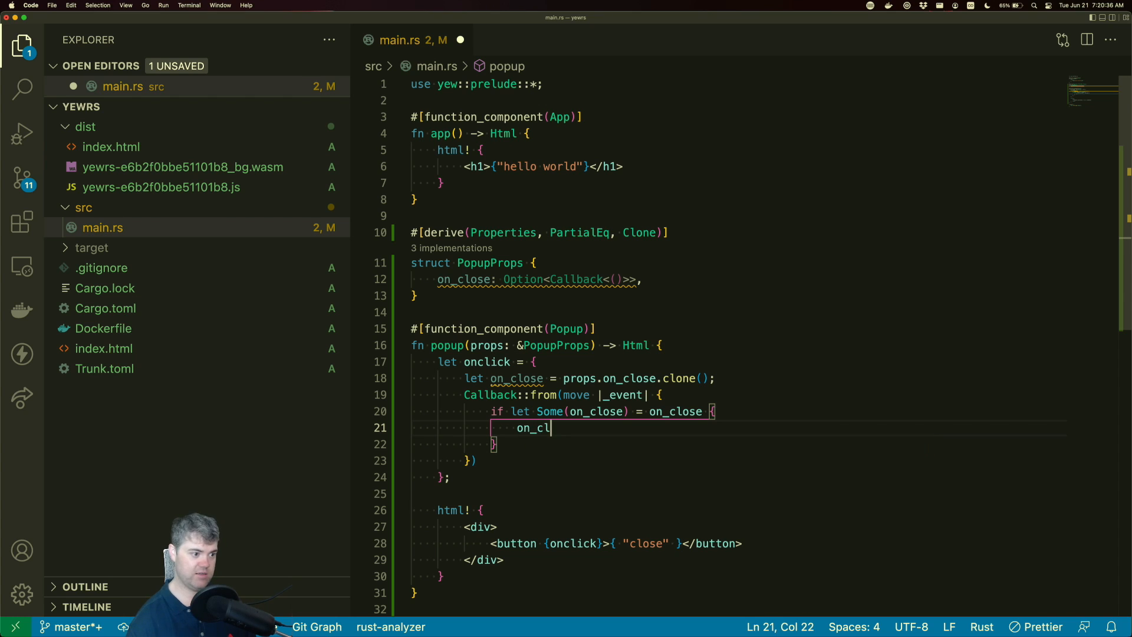
{"action": "type", "text": "ose.e"}
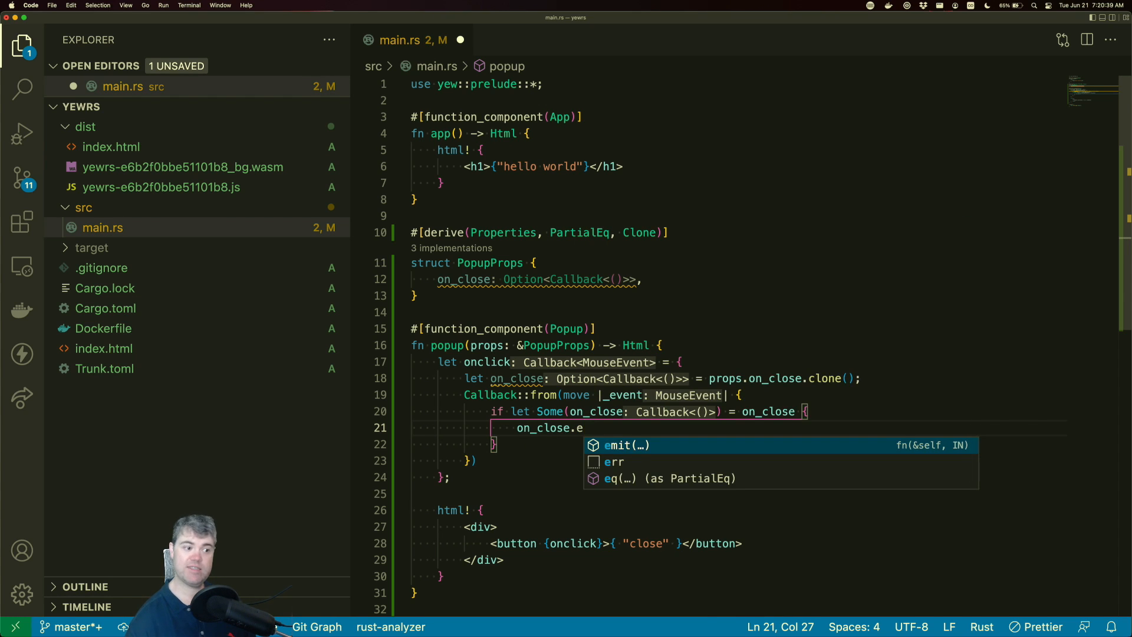
{"action": "key", "text": "Return"}
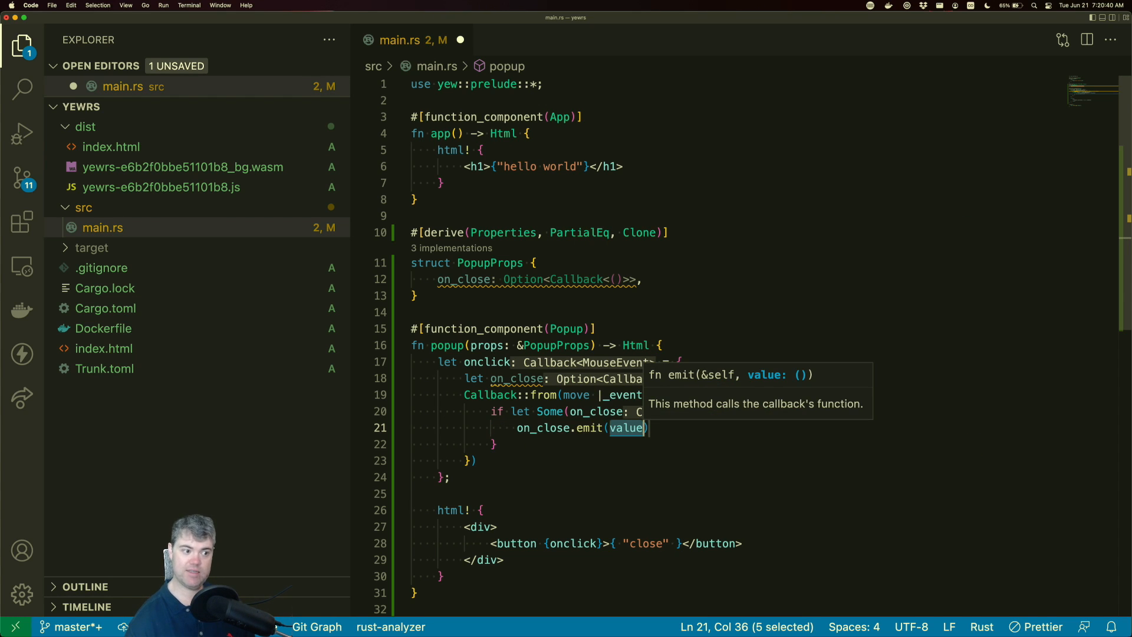
{"action": "key", "text": "BackSpace"}
{"action": "key", "text": "Tab"}
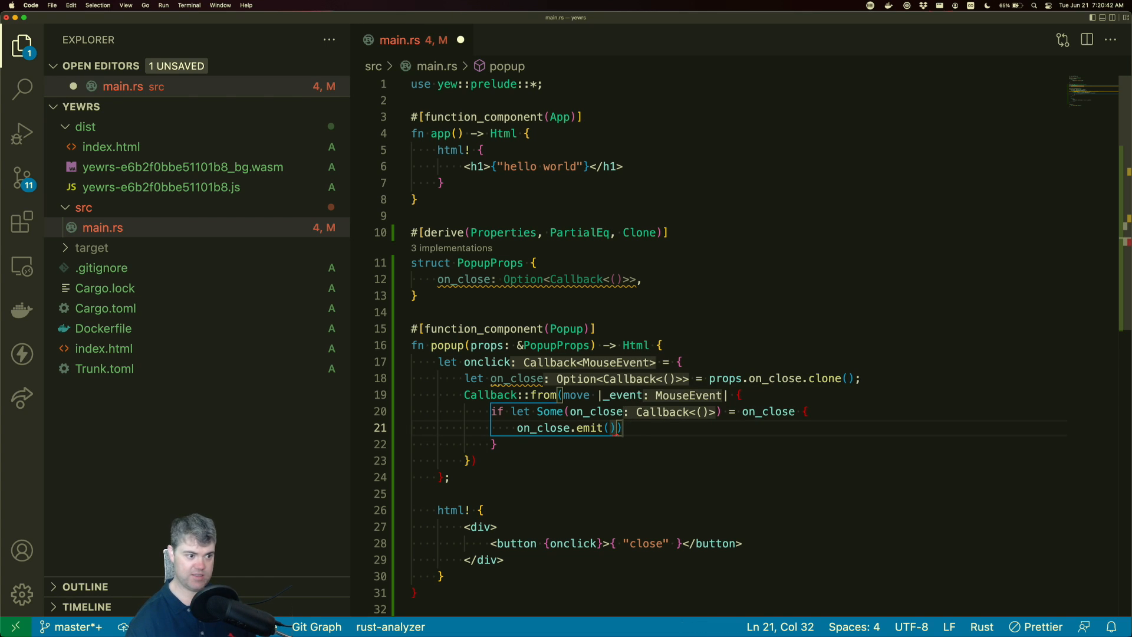
{"action": "key", "text": "Left"}
{"action": "type", "text": "("}
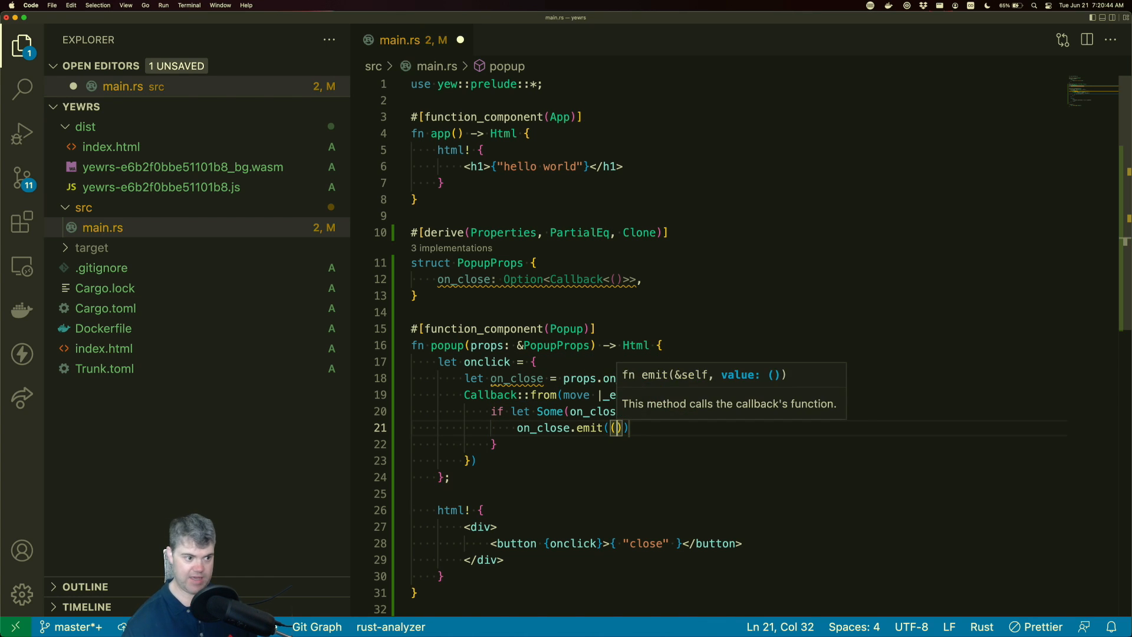
{"action": "type", "text": "));"}
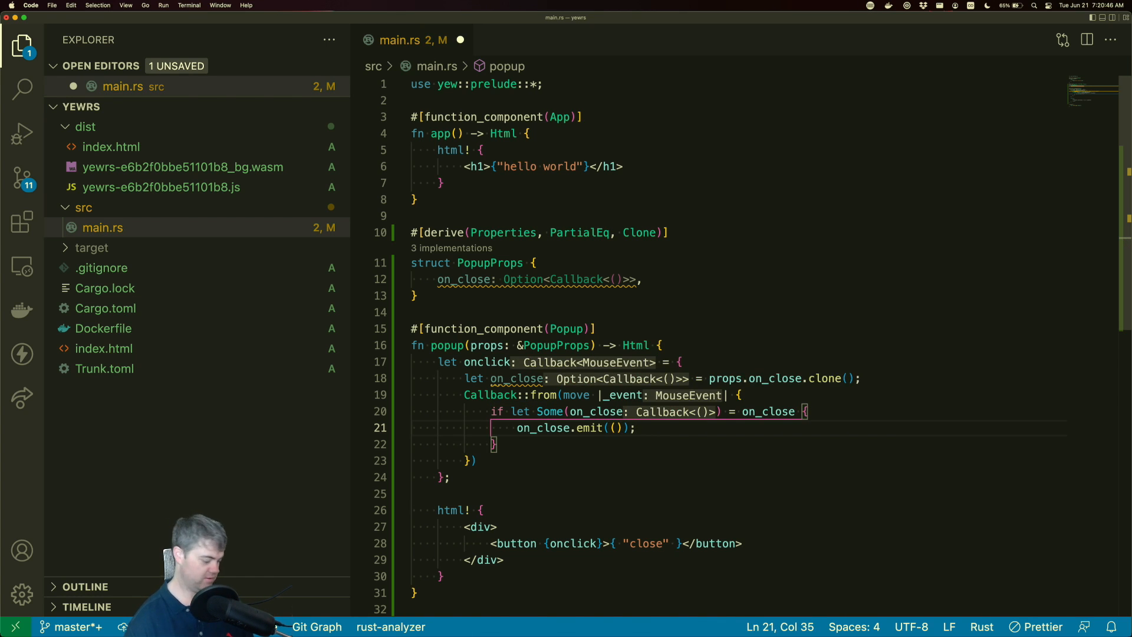
{"action": "key", "text": "super+s"}
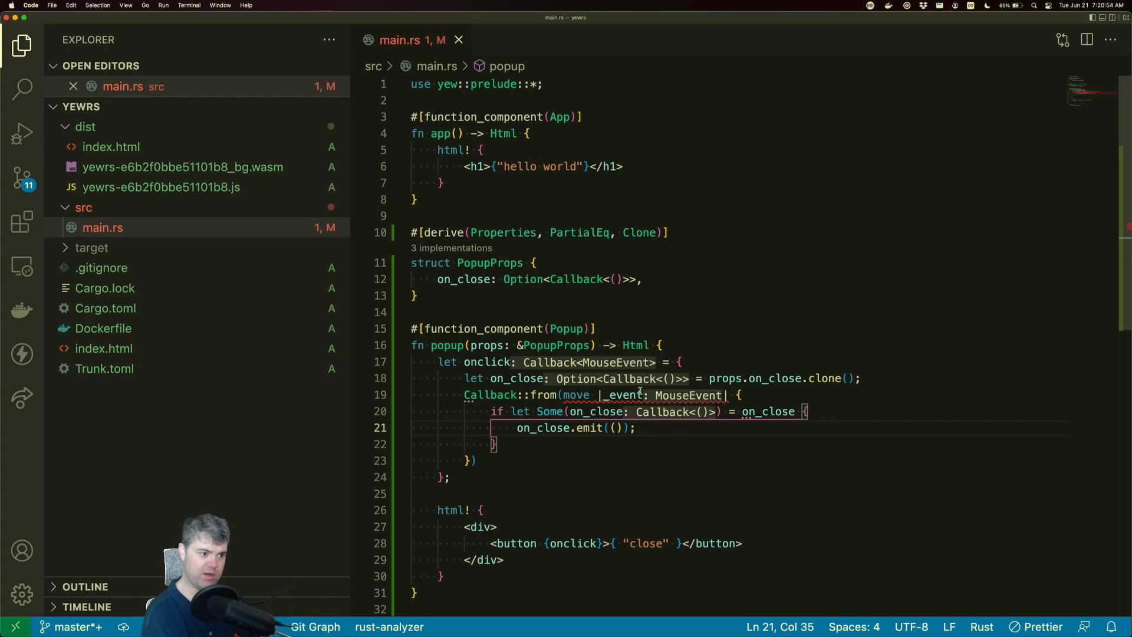
- Append .clone() to the on_close value matched by the if let condition and save main.rs
{"action": "mouse_move", "coordinate": [629, 390]}
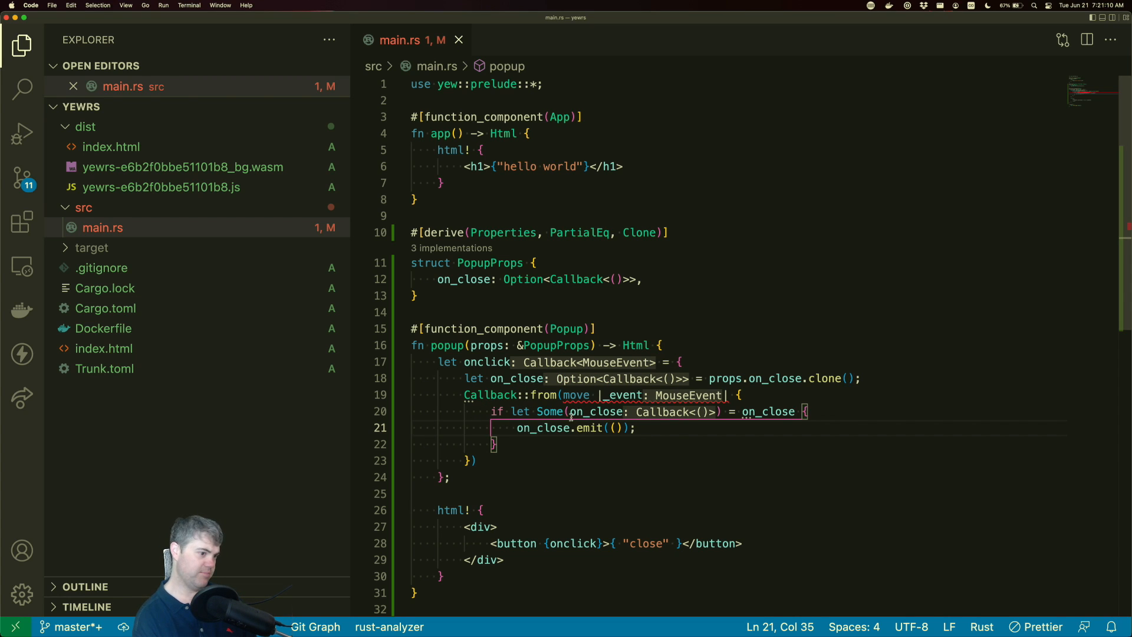
{"action": "mouse_move", "coordinate": [607, 379]}
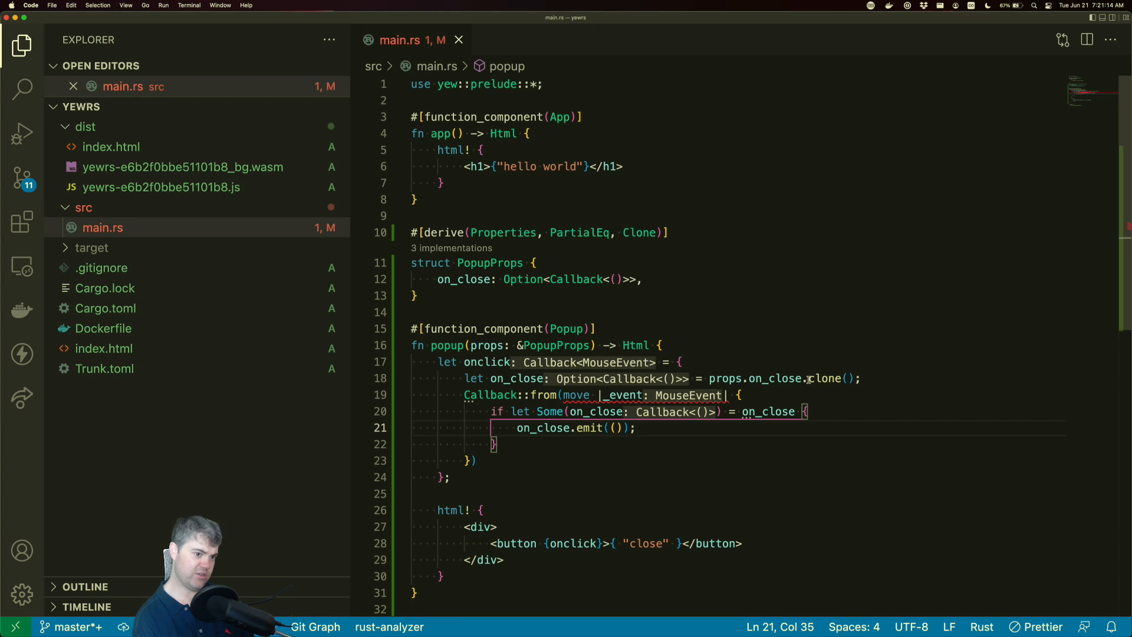
{"action": "mouse_move", "coordinate": [759, 379]}
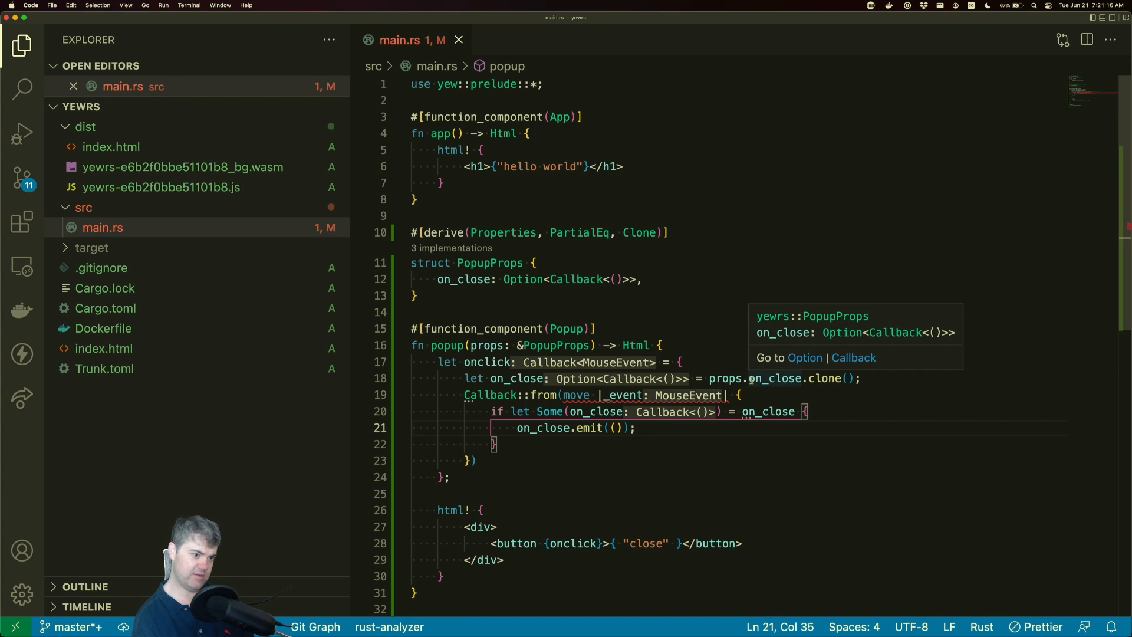
{"action": "left_click", "coordinate": [524, 378]}
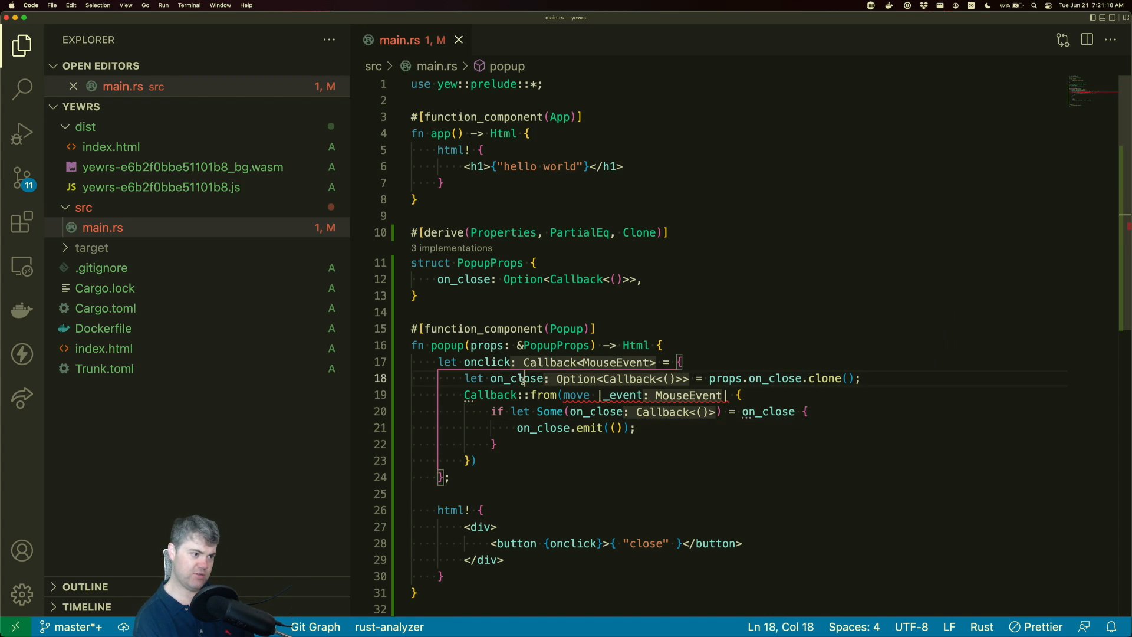
{"action": "double_click", "coordinate": [523, 378]}
{"action": "double_click", "coordinate": [789, 411]}
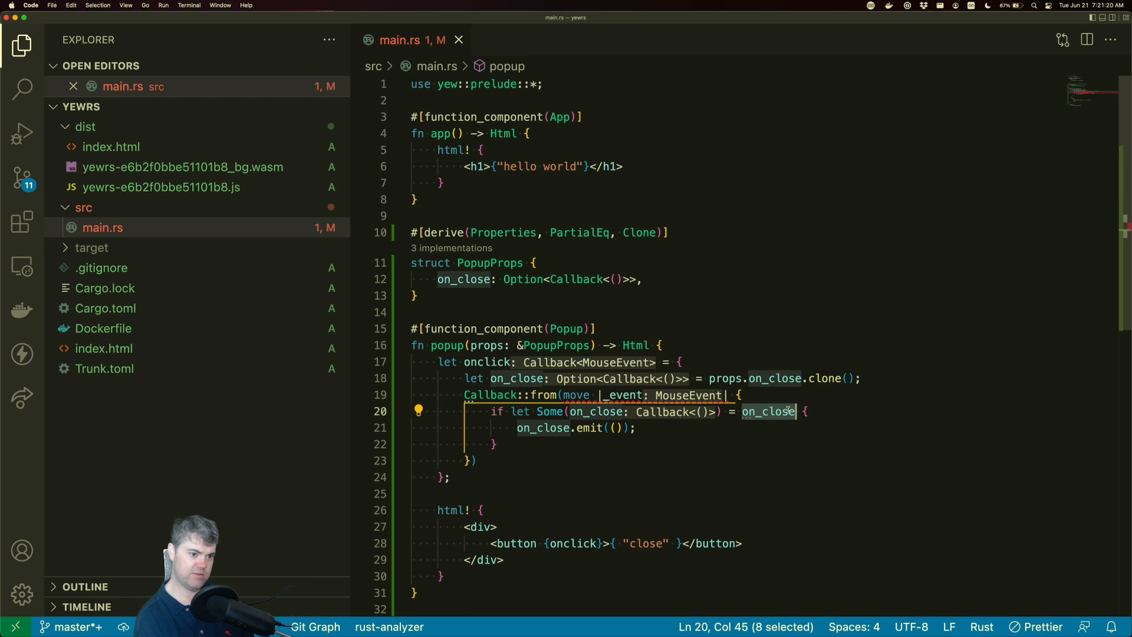
{"action": "key", "text": "Right"}
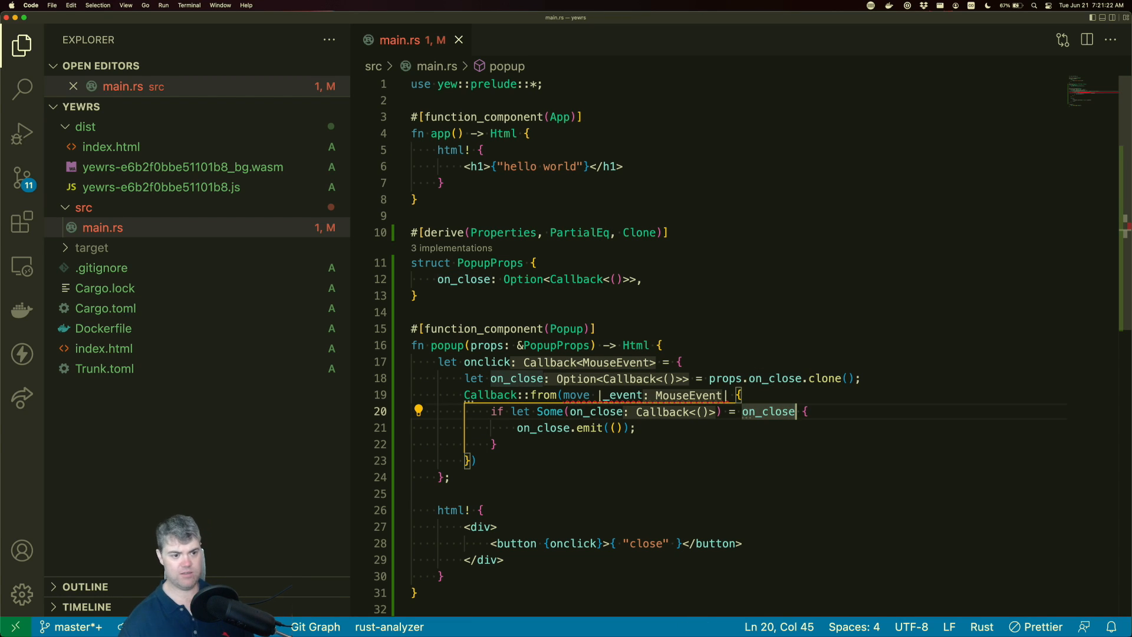
{"action": "type", "text": ".cl"}
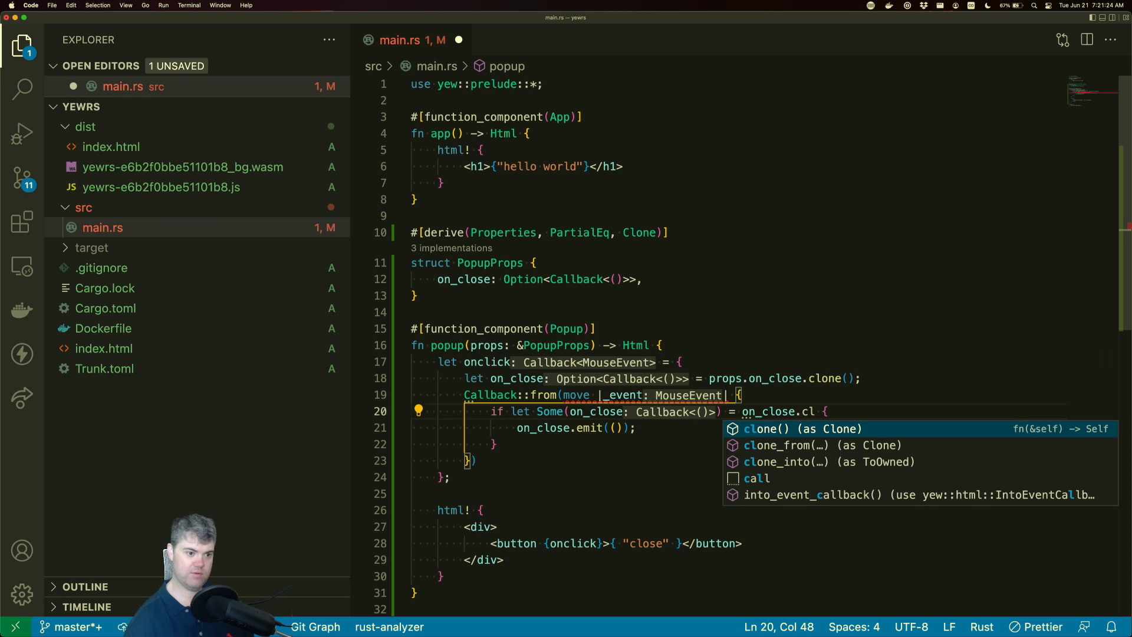
{"action": "key", "text": "Return"}
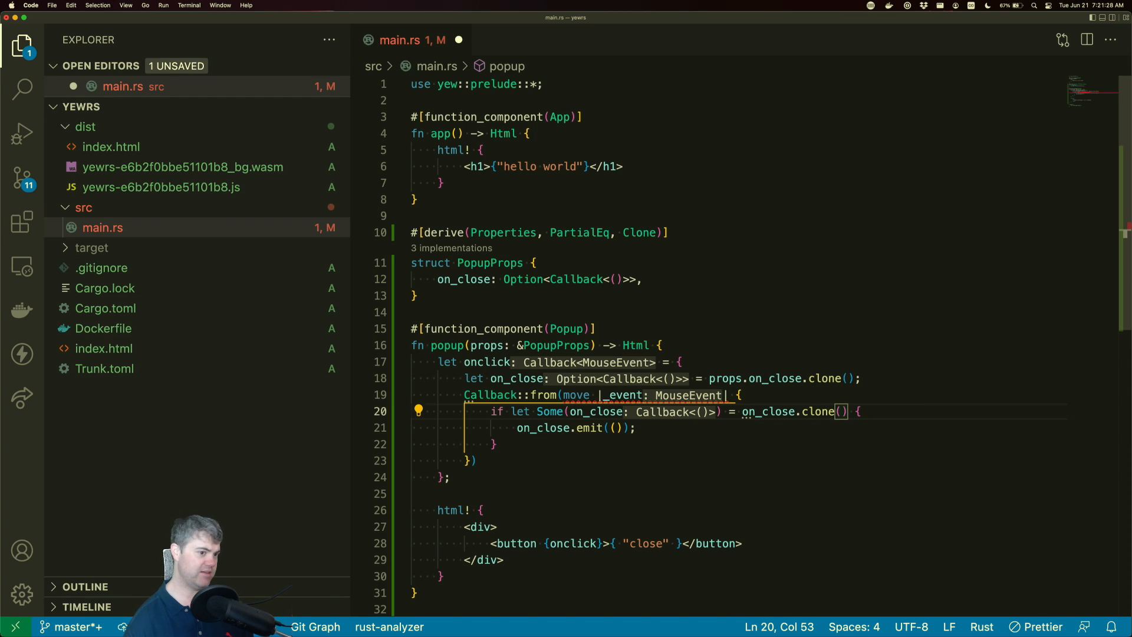
{"action": "key", "text": "super+s"}
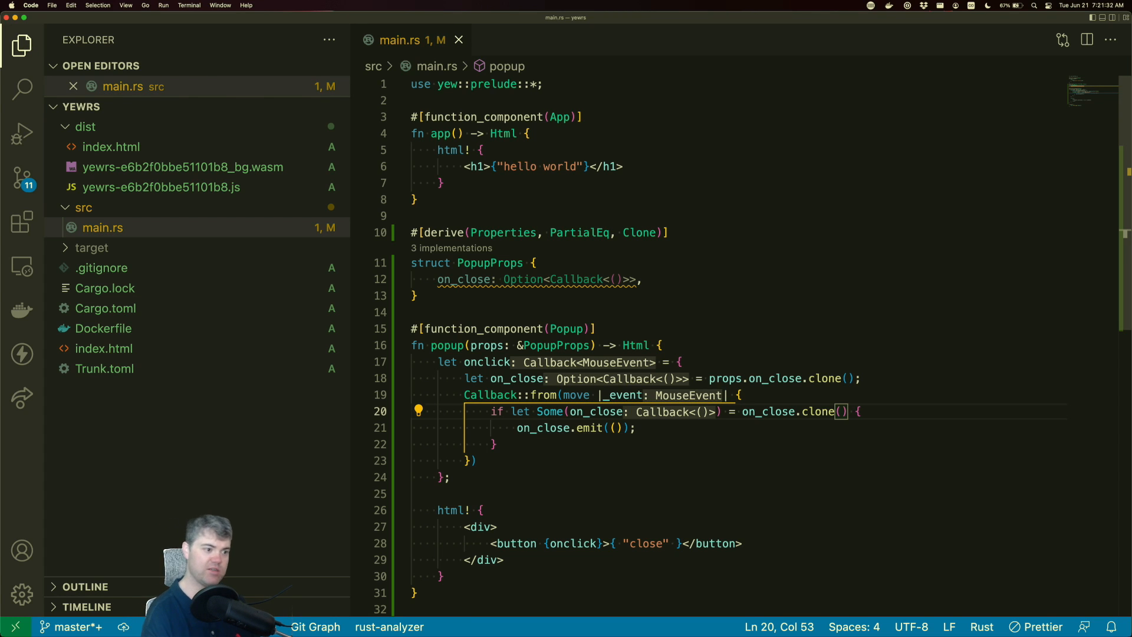
- Try removing .clone() from props.on_close and commenting out the let on_close line, saving main.rs after each change
{"action": "left_click_drag", "start_coordinate": [855, 378], "coordinate": [803, 378]}
{"action": "key", "text": "BackSpace"}
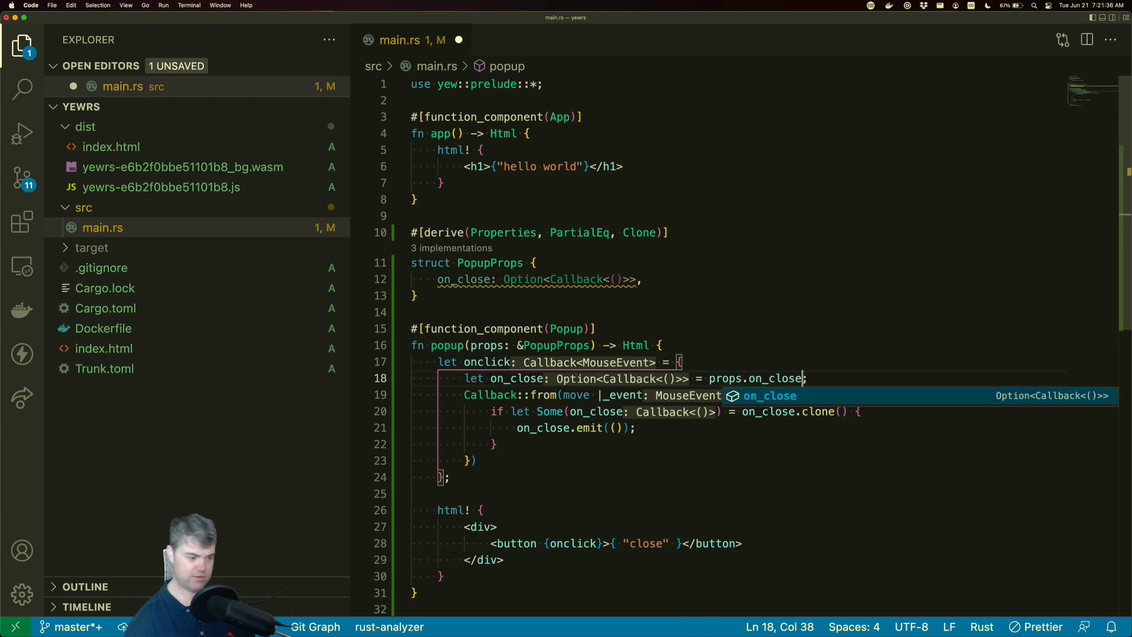
{"action": "key", "text": "super+s"}
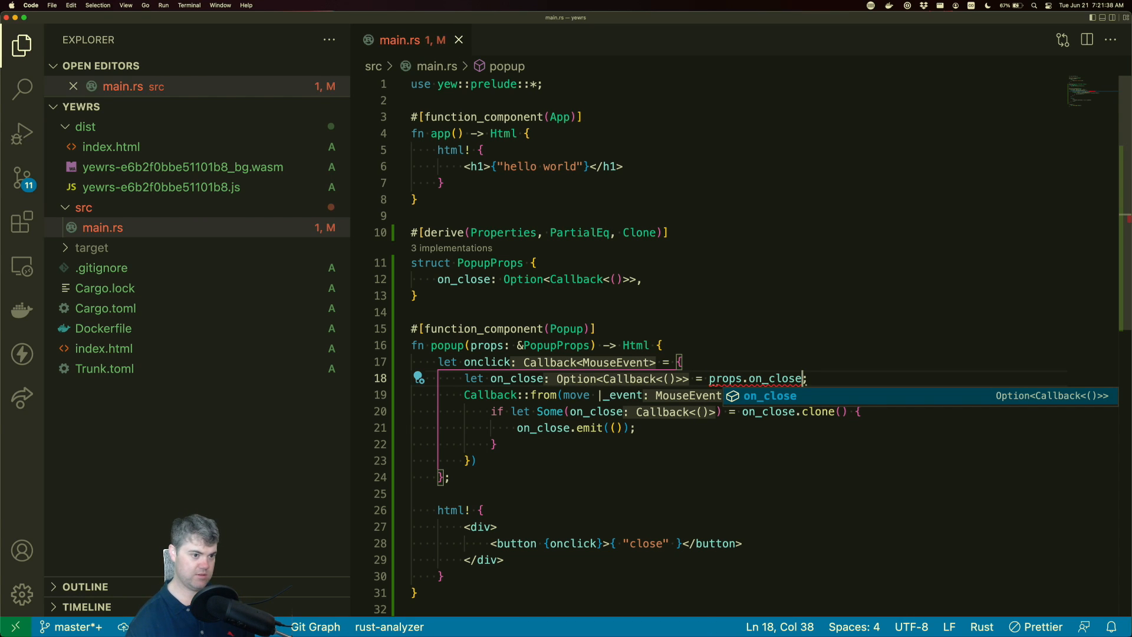
{"action": "left_click", "coordinate": [824, 377]}
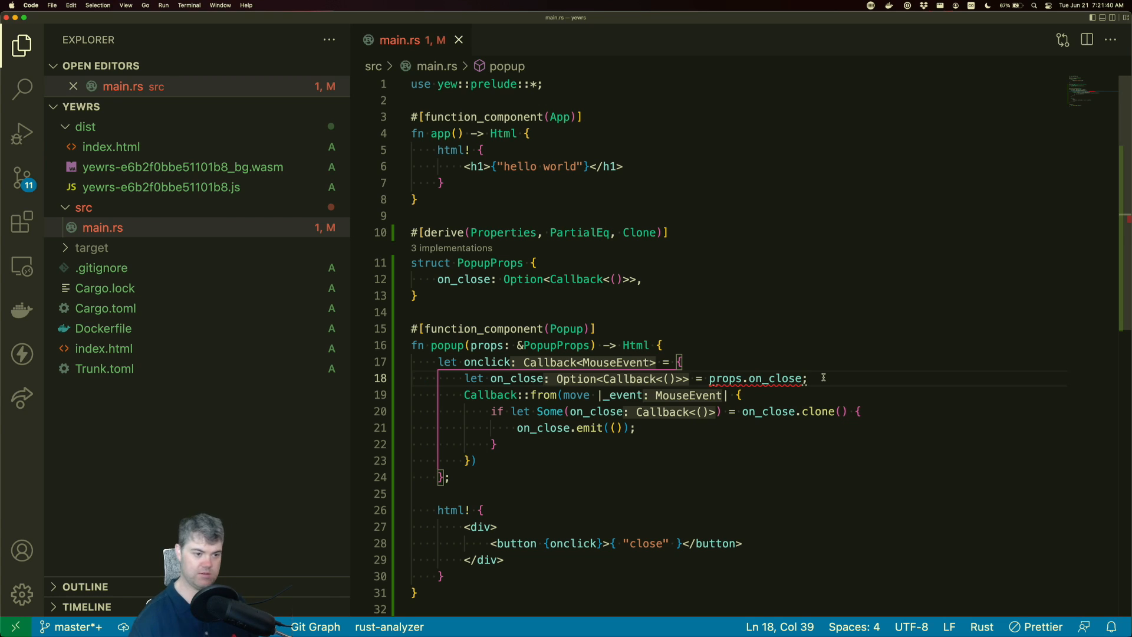
{"action": "key", "text": "super+slash"}
{"action": "key", "text": "super+s"}
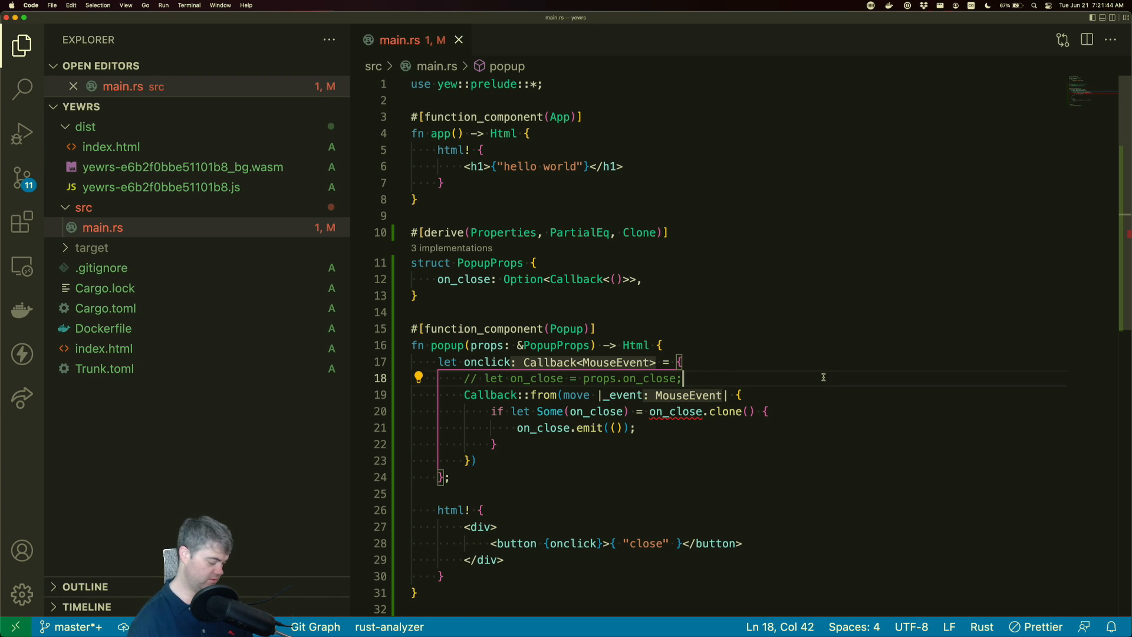
- Undo the edits to the let on_close line, complete .clone() in the if let condition again, and save main.rs
{"action": "key", "text": "super+z"}
{"action": "key", "text": "super+z"}
{"action": "key", "text": "super+z"}
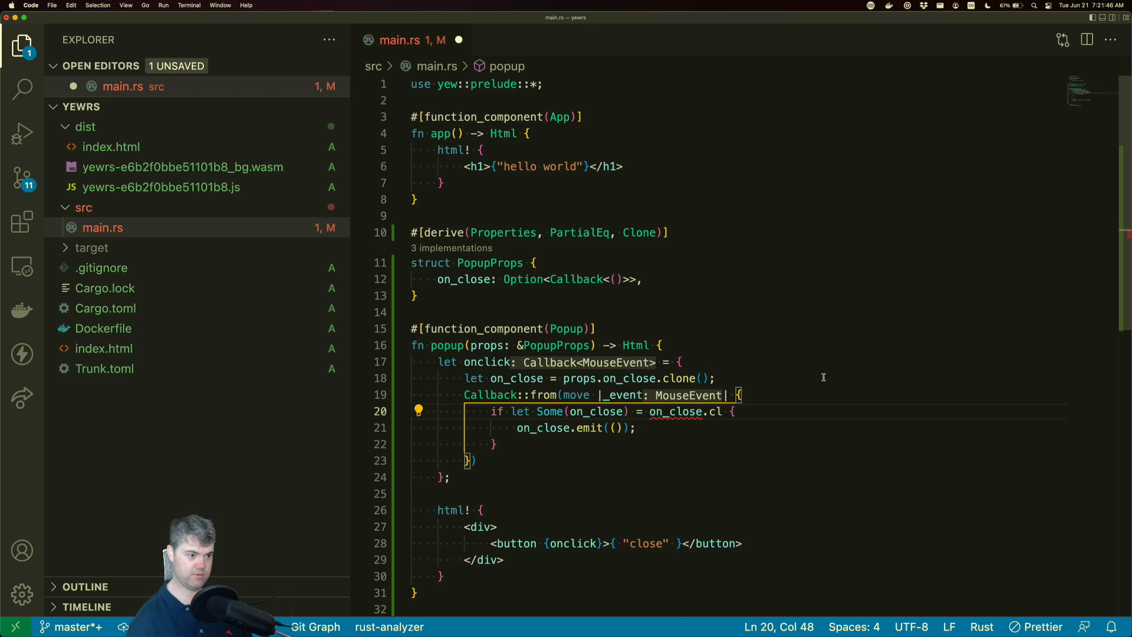
{"action": "type", "text": "one("}
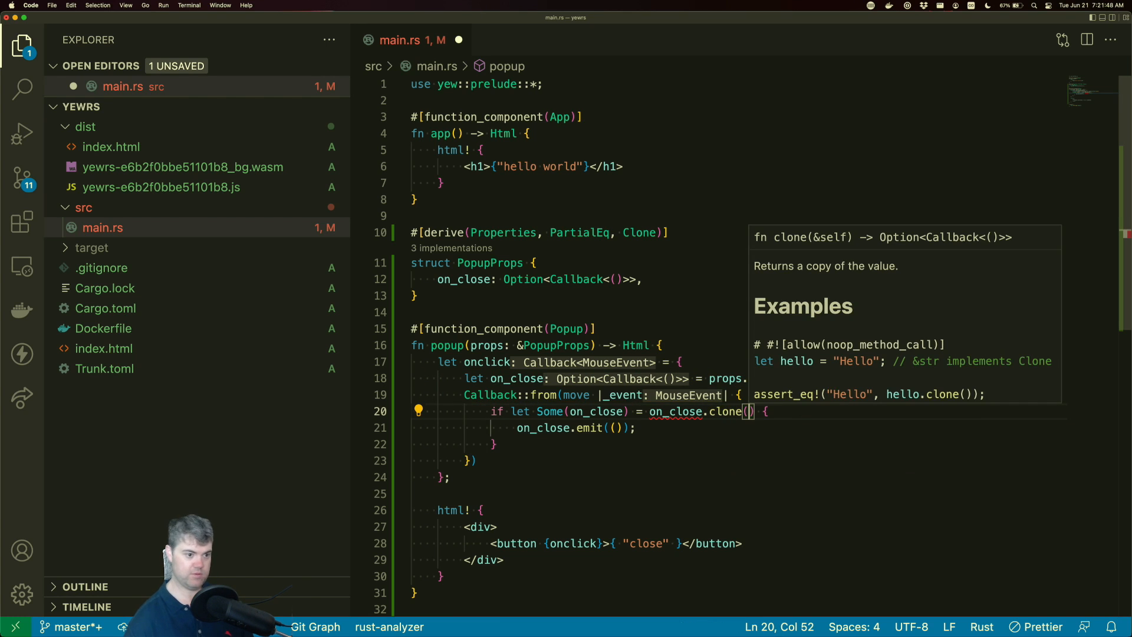
{"action": "key", "text": "super+s"}
{"action": "left_click_drag", "start_coordinate": [723, 394], "coordinate": [708, 409]}
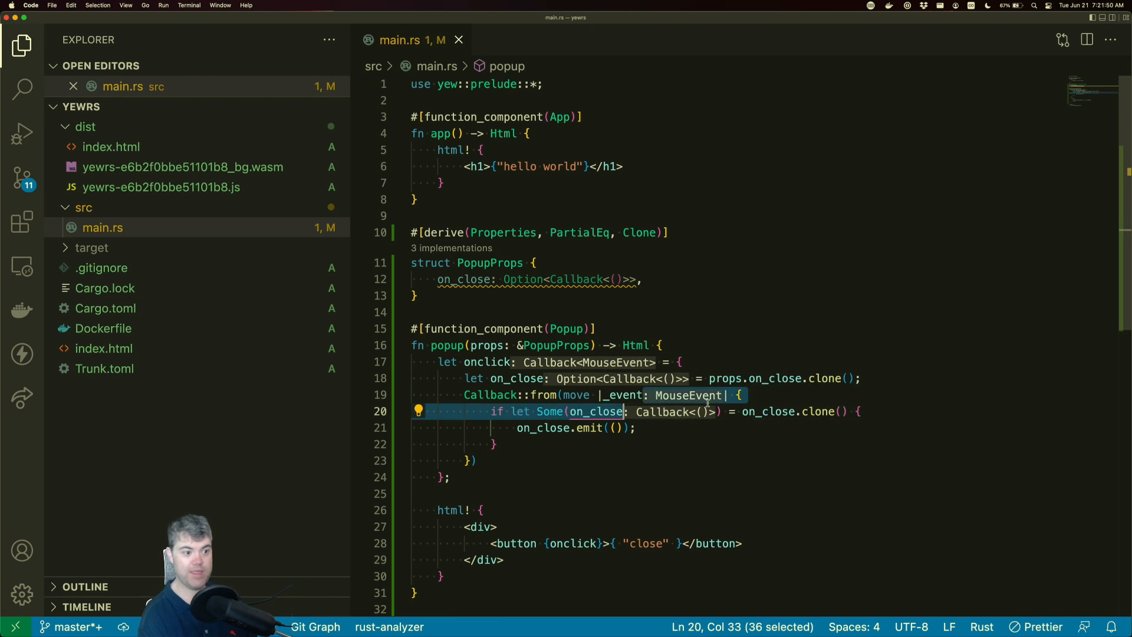
{"action": "left_click", "coordinate": [668, 444]}
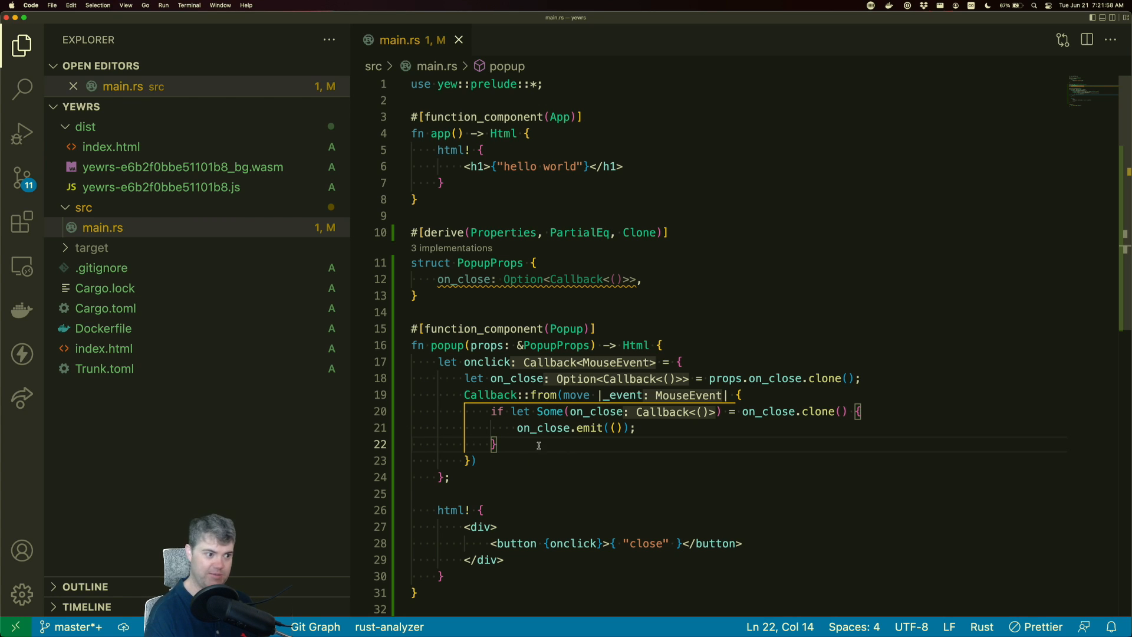
{"action": "mouse_move", "coordinate": [509, 401]}
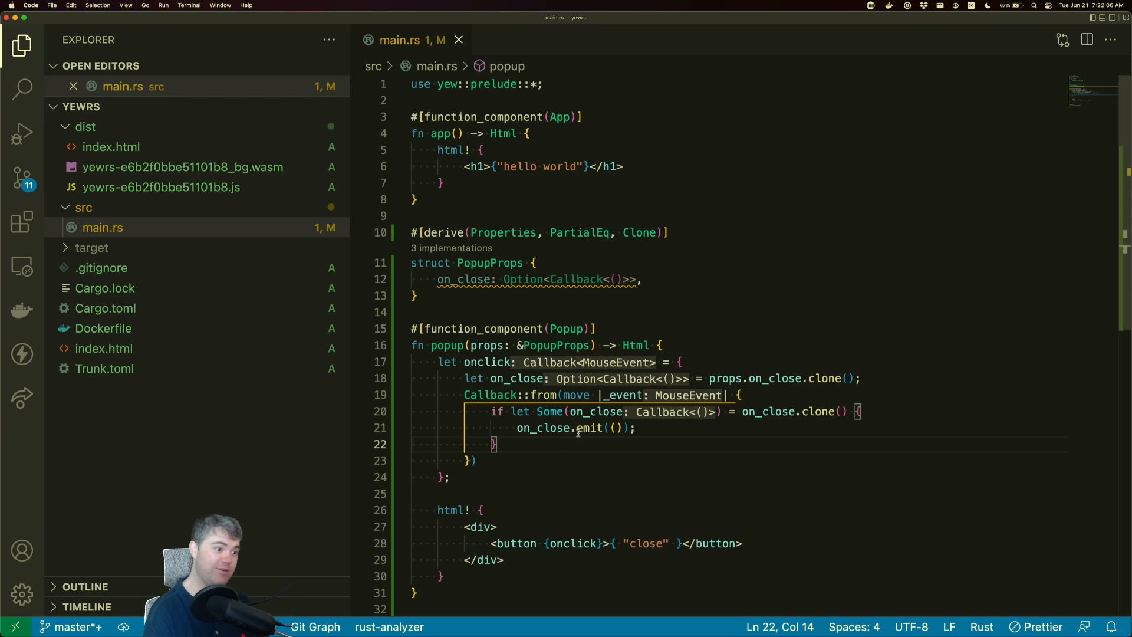
- Review the emit(()) call, the on_close field of PopupProps, and the whole let onclick block in main.rs
{"action": "mouse_move", "coordinate": [576, 428]}
{"action": "left_mouse_down"}
{"action": "mouse_move", "coordinate": [634, 428]}
{"action": "mouse_move", "coordinate": [576, 430]}
{"action": "left_mouse_up"}
{"action": "left_click", "coordinate": [634, 429]}
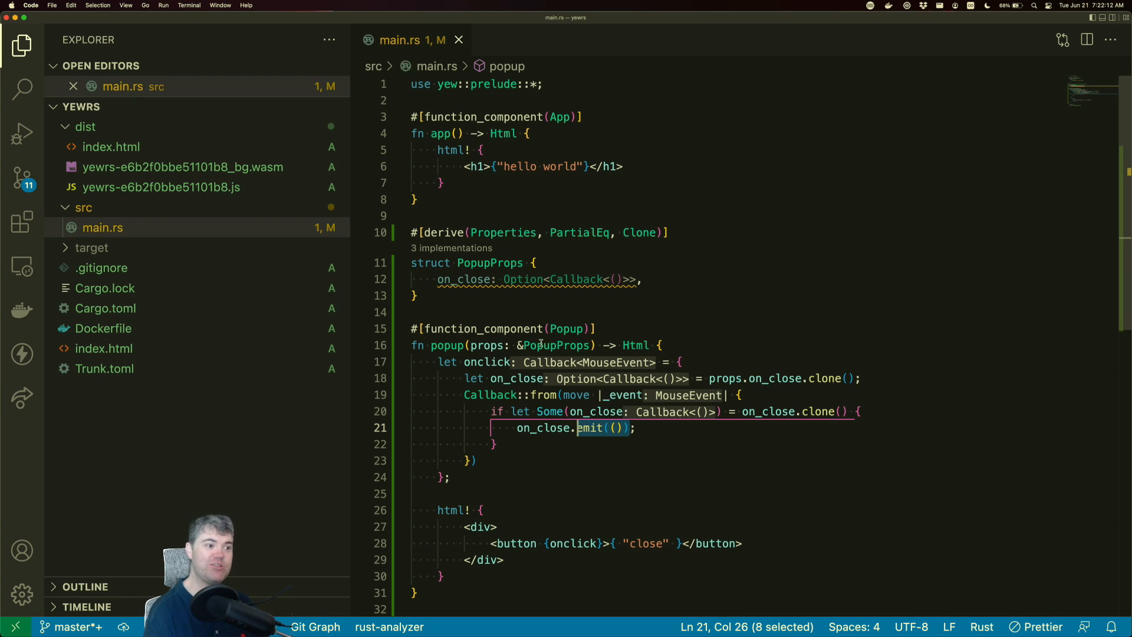
{"action": "double_click", "coordinate": [575, 279]}
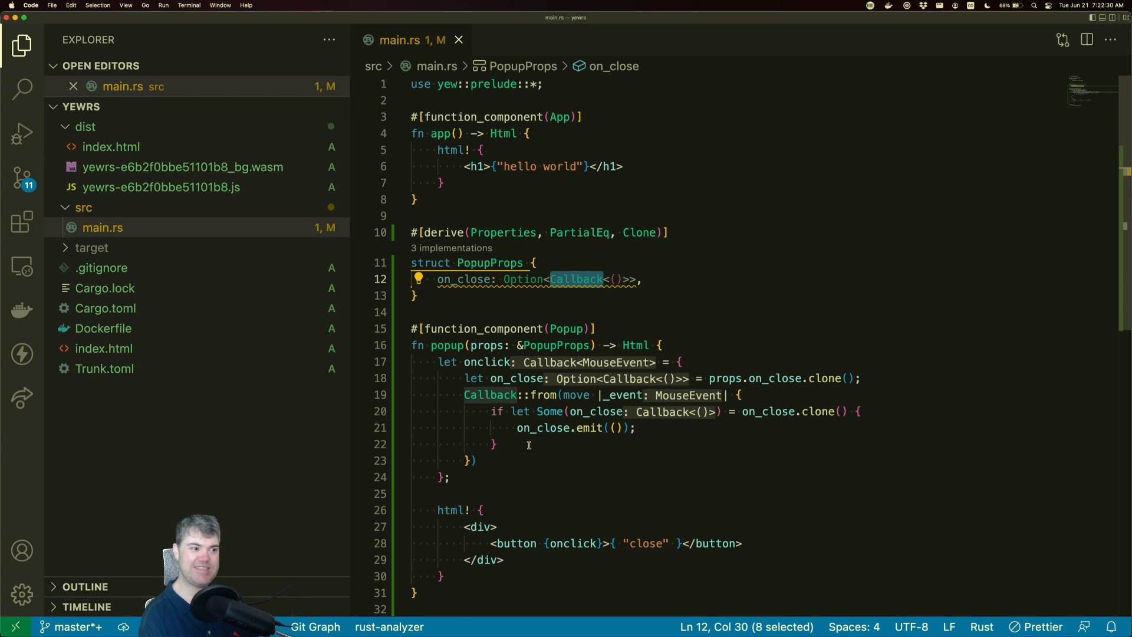
{"action": "mouse_move", "coordinate": [436, 279]}
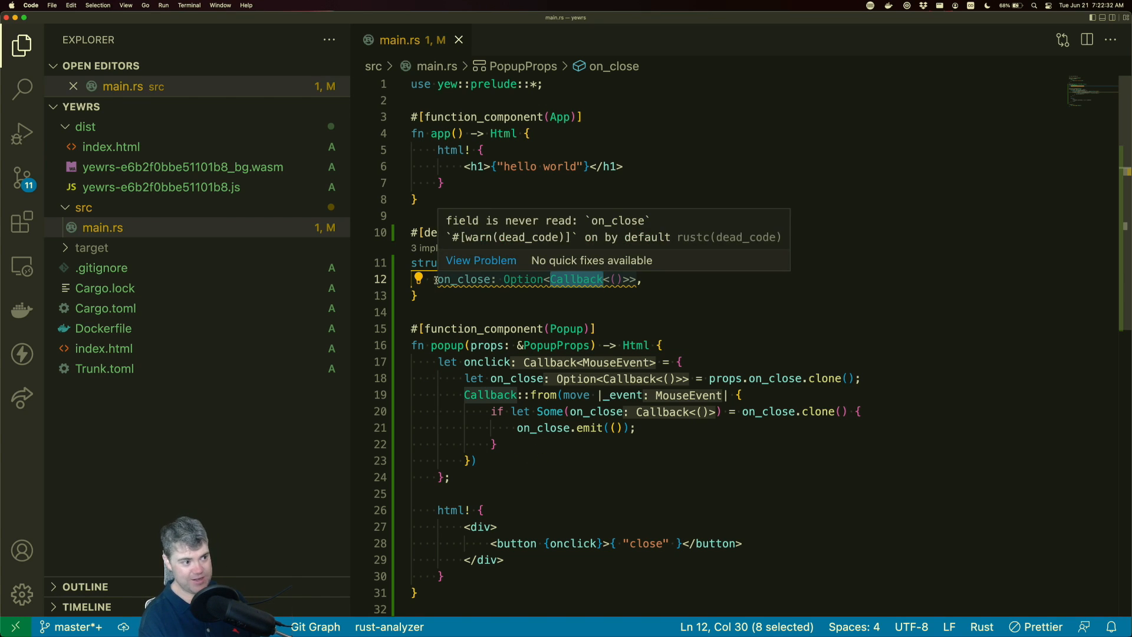
{"action": "left_click_drag", "start_coordinate": [436, 280], "coordinate": [643, 280]}
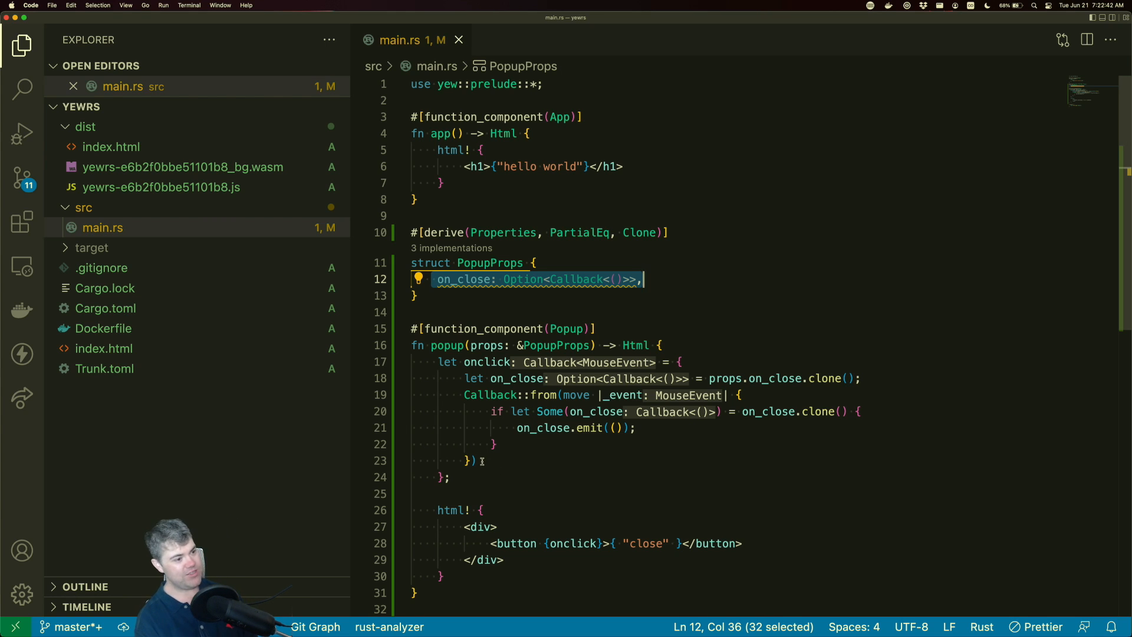
{"action": "left_click_drag", "start_coordinate": [469, 477], "coordinate": [438, 363]}
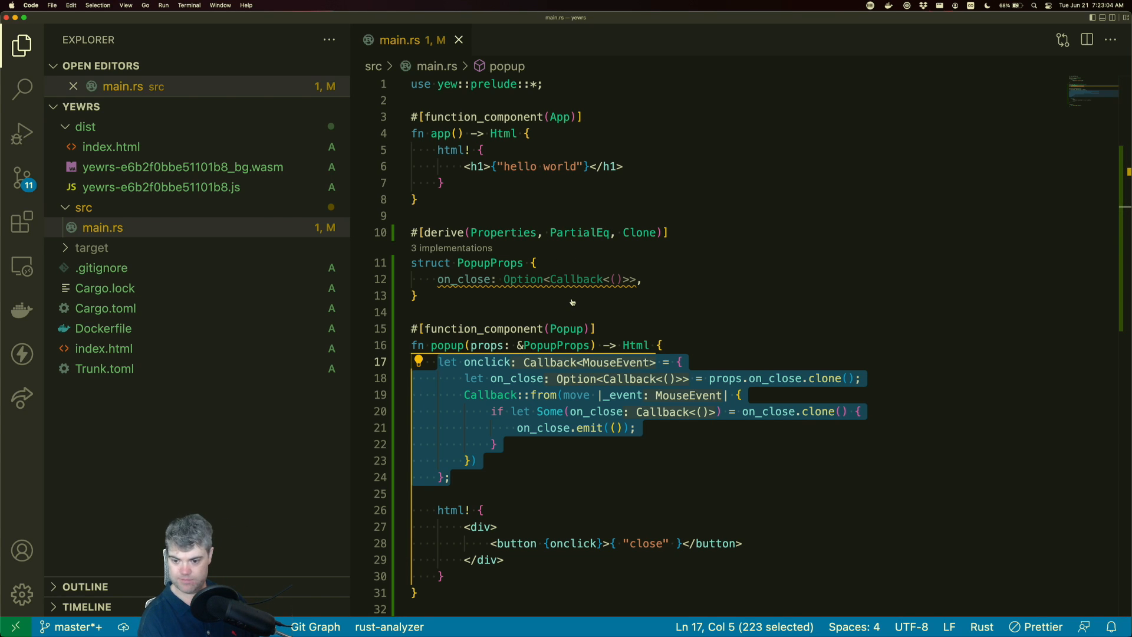
- Switch to Figma in Firefox and delete the alert mockup: its rectangle, the X and the "I am an alert" text
{"action": "key", "text": "super+Tab"}
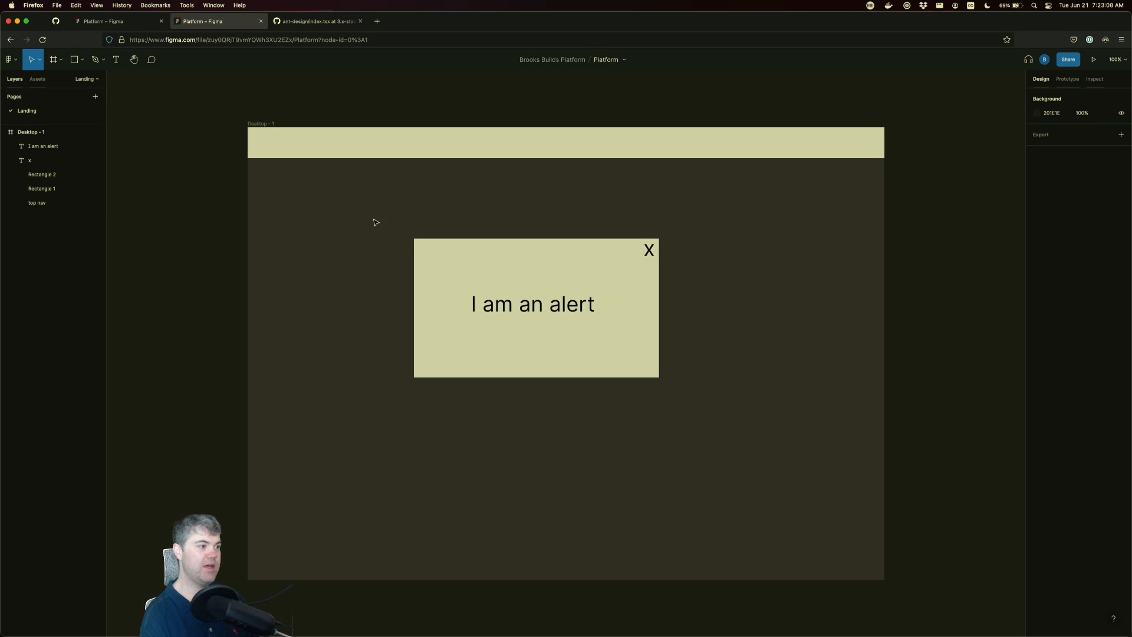
{"action": "left_click_drag", "start_coordinate": [373, 210], "coordinate": [727, 430]}
{"action": "key", "text": "BackSpace"}
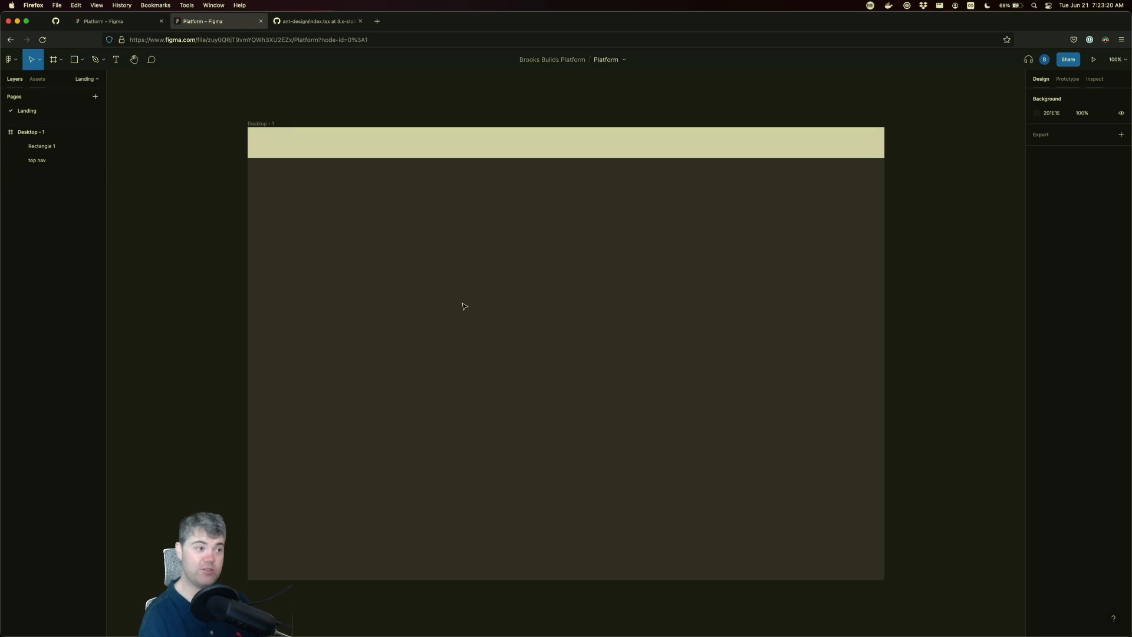
{"action": "left_click", "coordinate": [76, 61]}
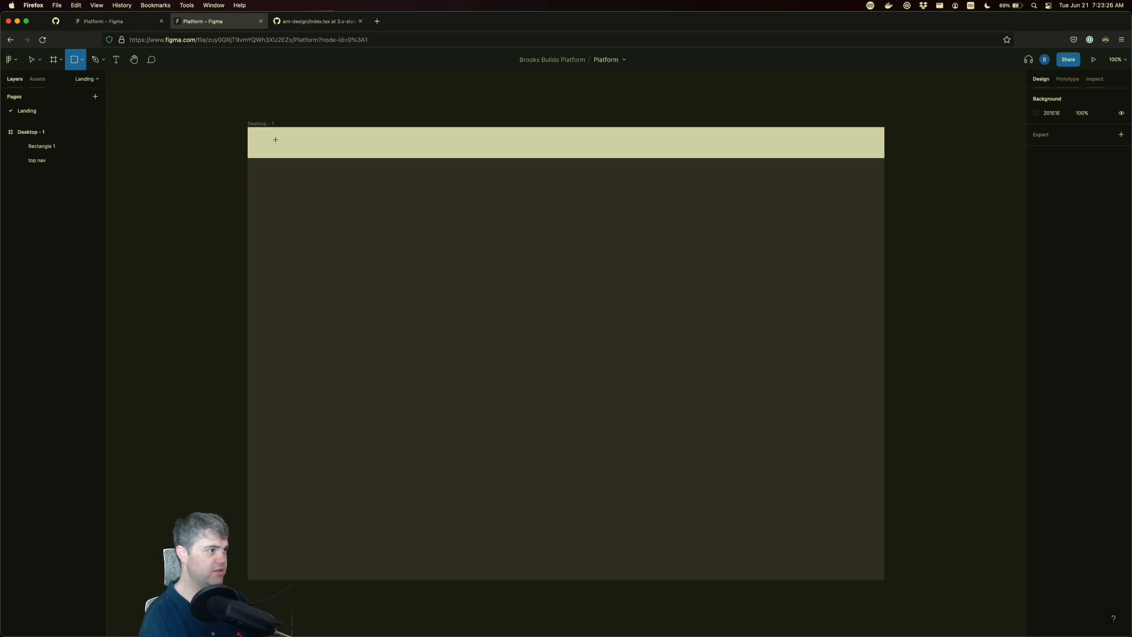
{"action": "left_click", "coordinate": [38, 148]}
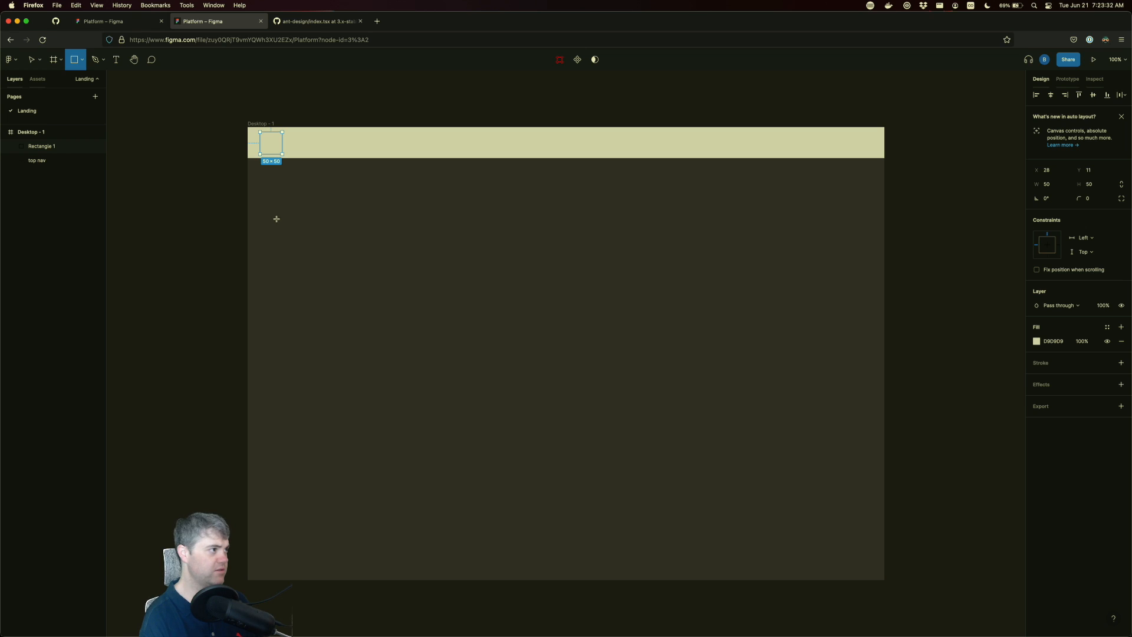
{"action": "key", "text": "v"}
{"action": "left_click", "coordinate": [315, 201]}
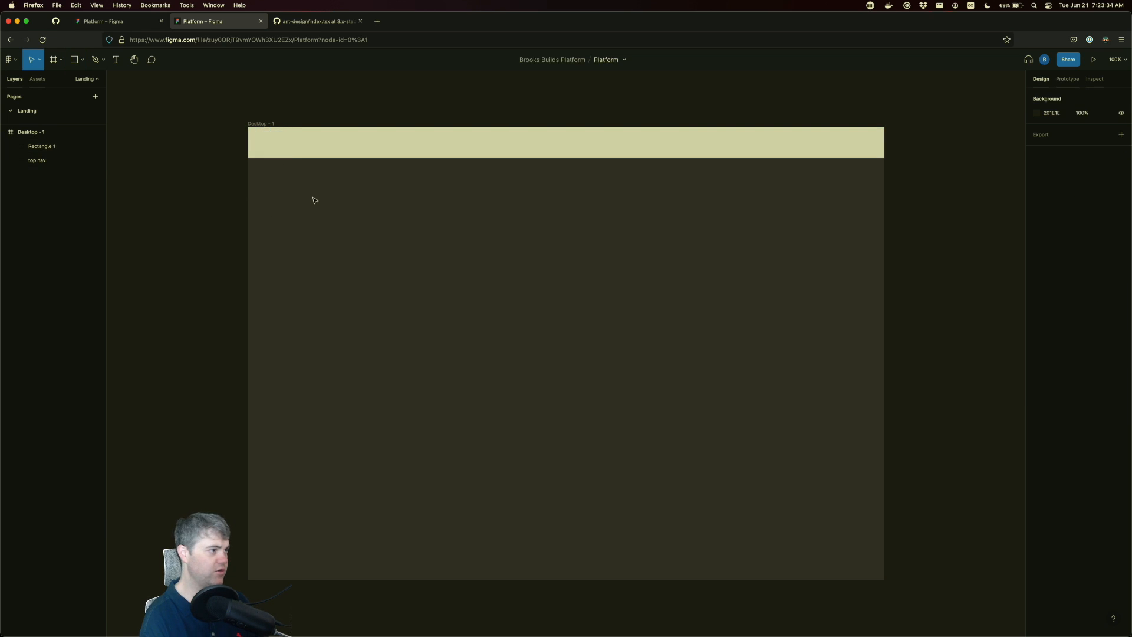
{"action": "left_click", "coordinate": [276, 144]}
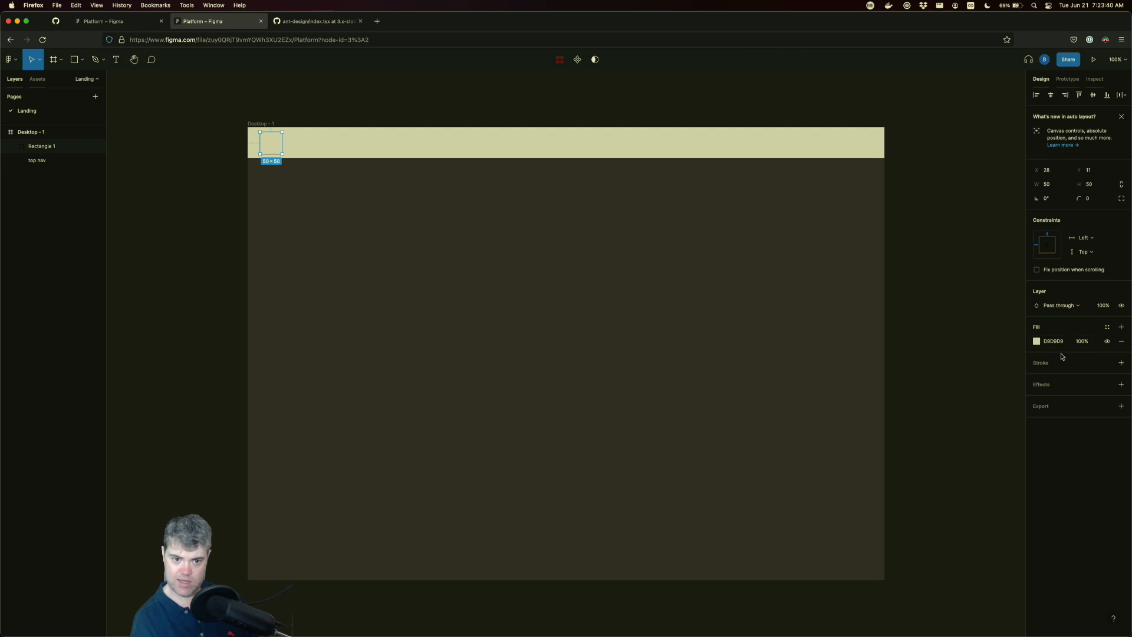
{"action": "left_click", "coordinate": [554, 354]}
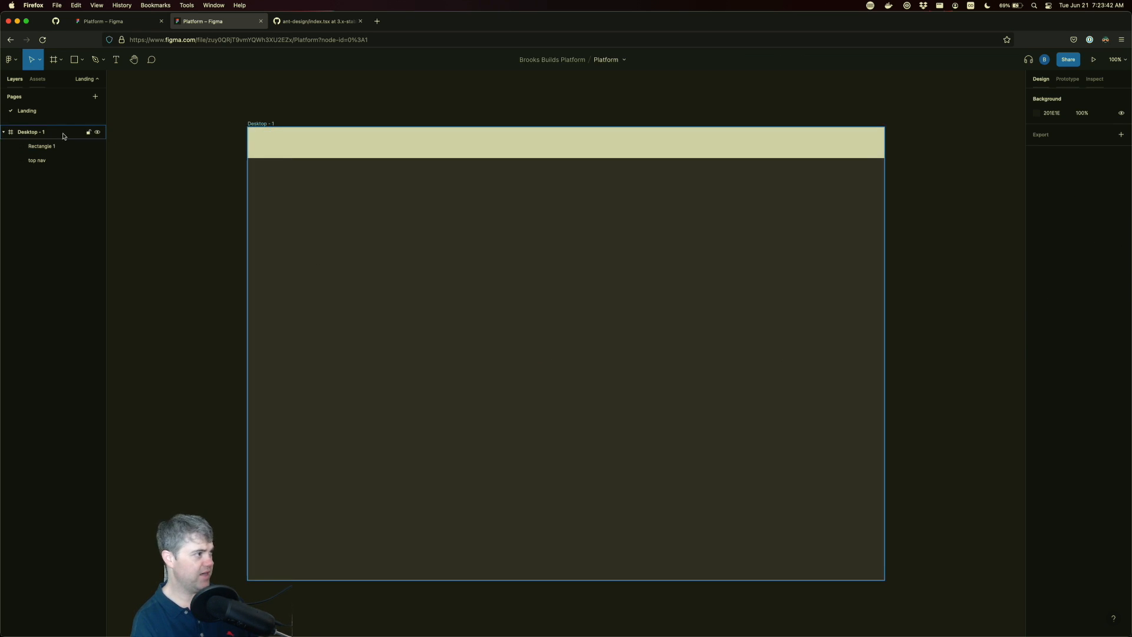
- Set the fill of Rectangle 1, the 50 × 50 square inside the top nav, to 000000
{"action": "left_click", "coordinate": [48, 147]}
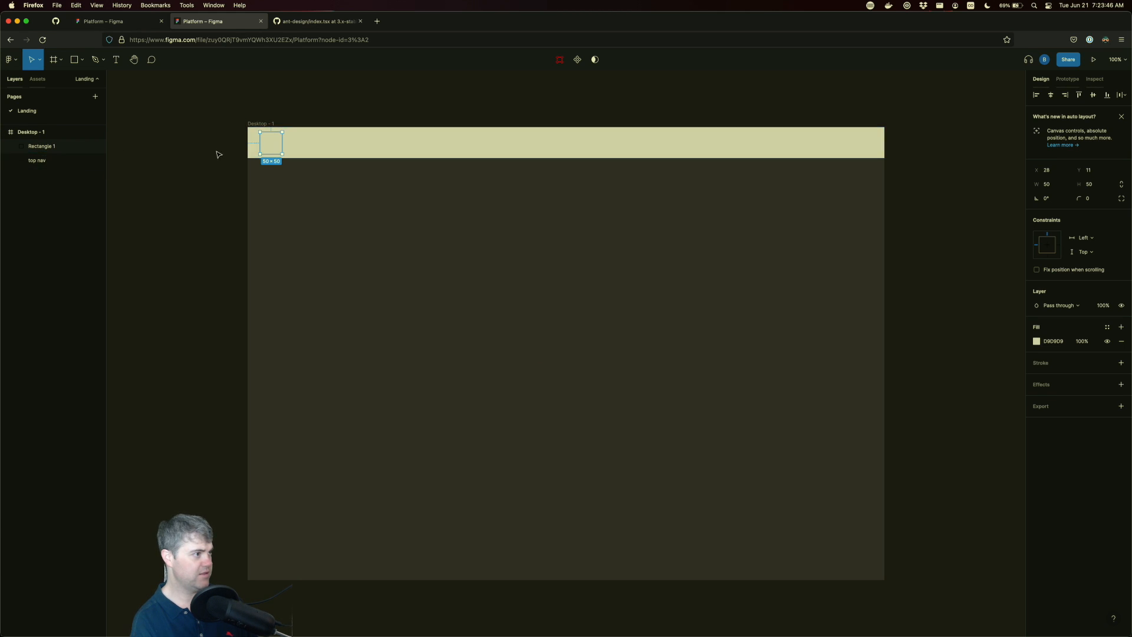
{"action": "left_click", "coordinate": [1037, 344]}
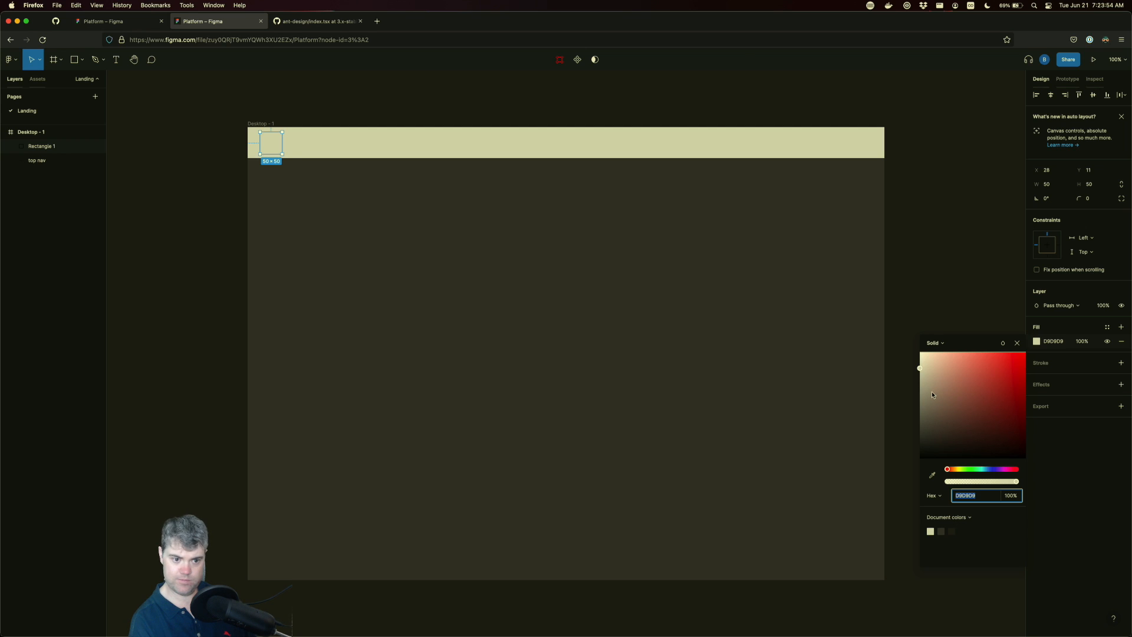
{"action": "type", "text": "000000"}
{"action": "key", "text": "Return"}
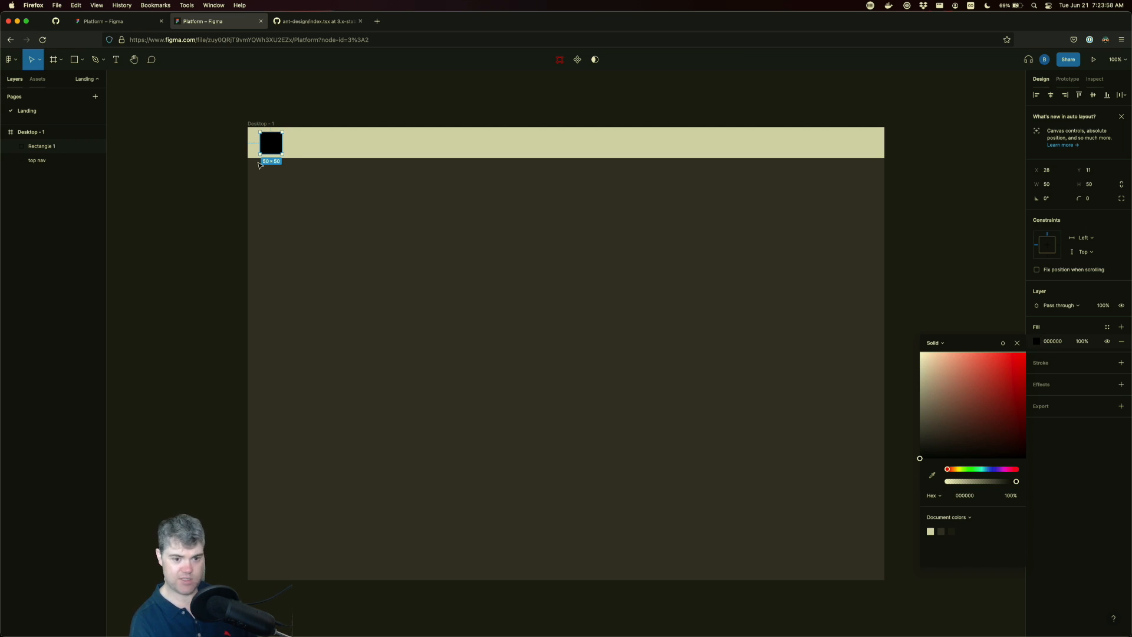
{"action": "left_click", "coordinate": [295, 191]}
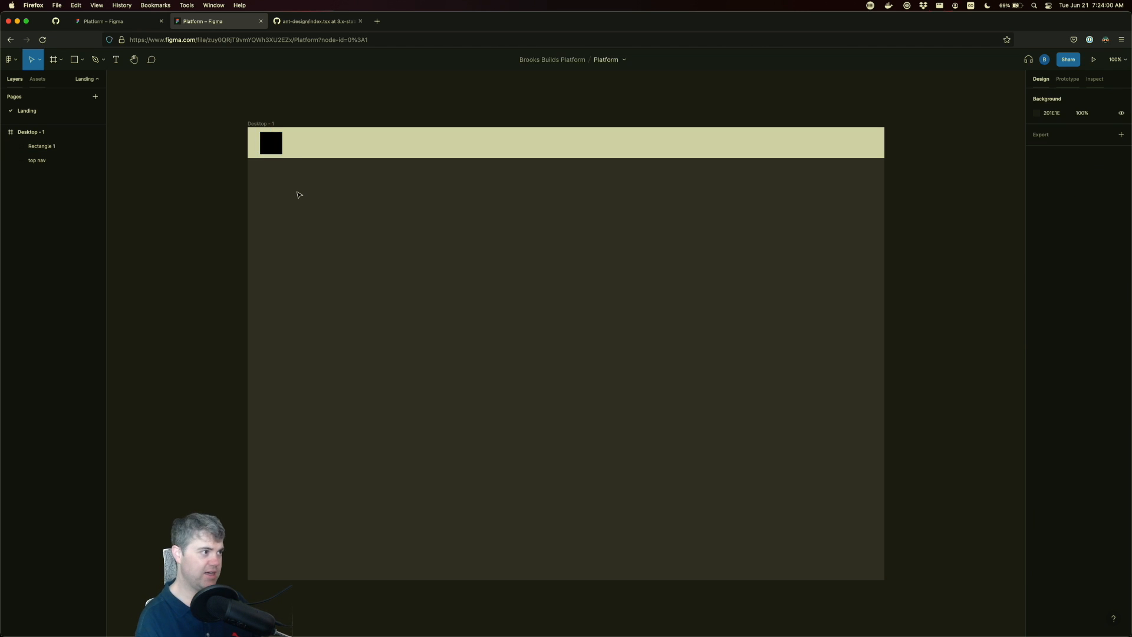
- Move the black square slightly to the right within the top nav, to about X 41, Y 10
{"action": "left_click", "coordinate": [272, 144]}
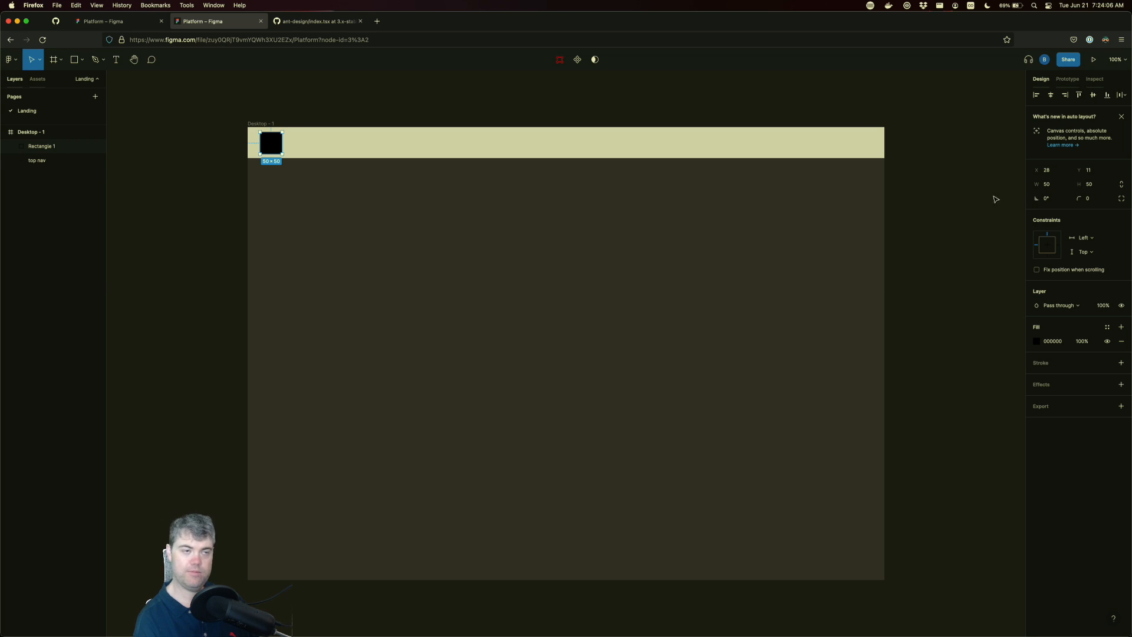
{"action": "left_click", "coordinate": [546, 265]}
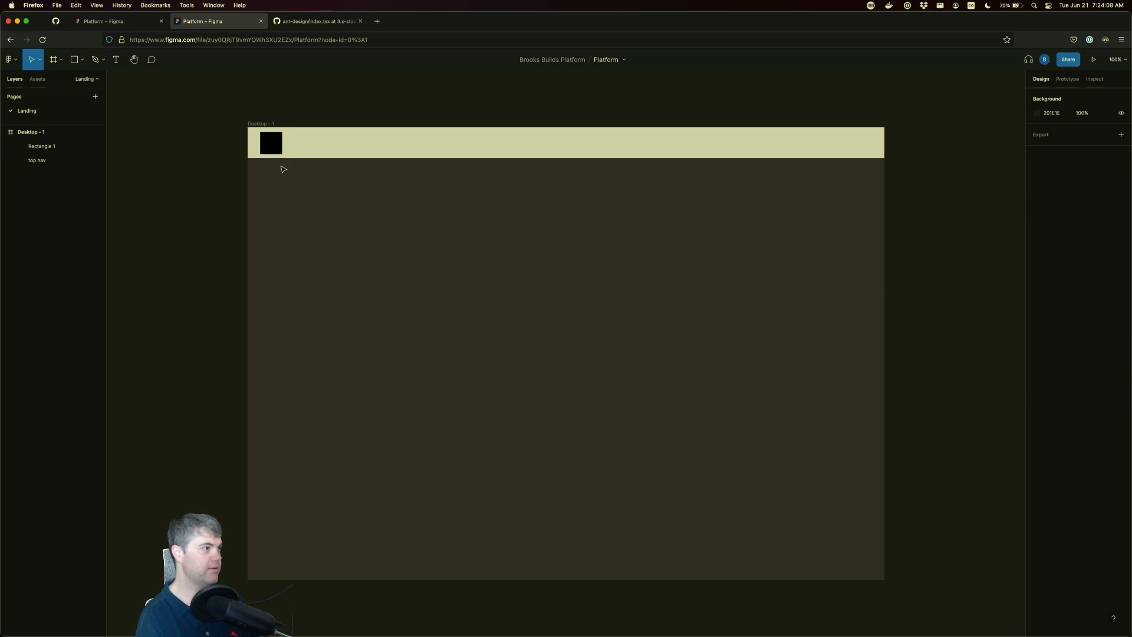
{"action": "left_click_drag", "start_coordinate": [274, 152], "coordinate": [281, 152]}
{"action": "left_click", "coordinate": [291, 190]}
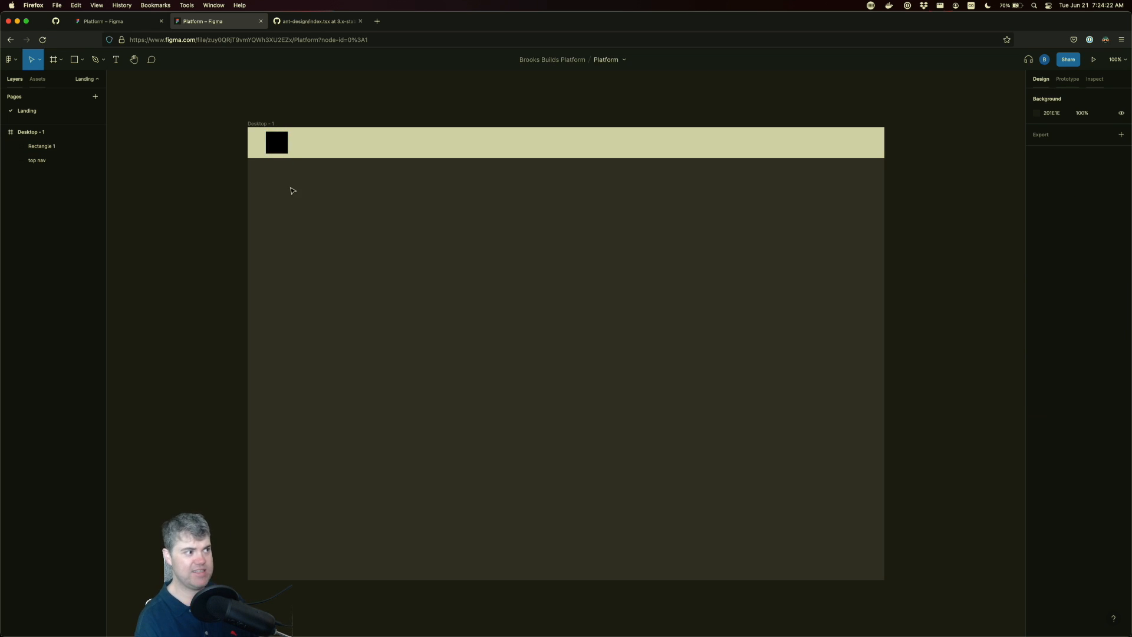
- Add the text "Brooks Builds" to the top nav and place it directly to the right of the black square
{"action": "key", "text": "t"}
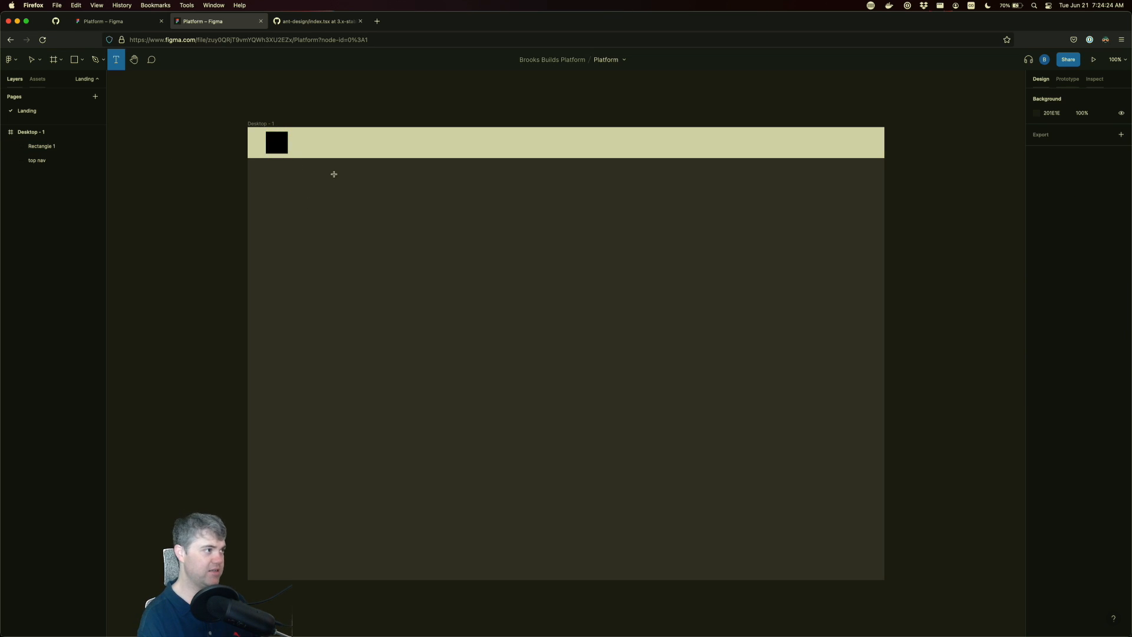
{"action": "left_click", "coordinate": [307, 143]}
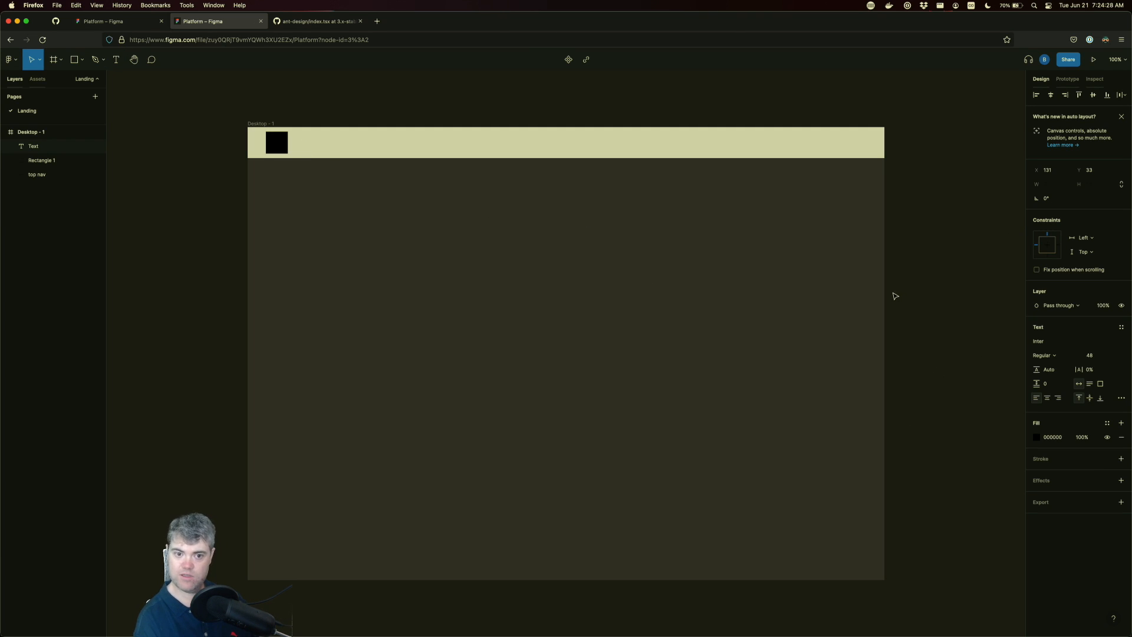
{"action": "type", "text": "Brooks "}
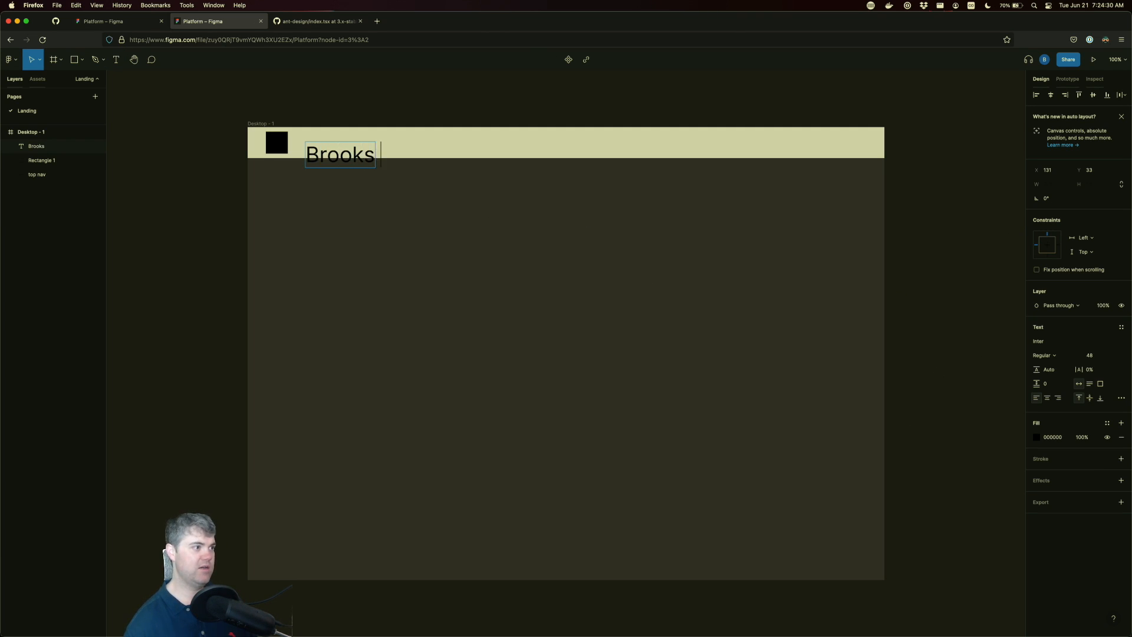
{"action": "type", "text": "Builds"}
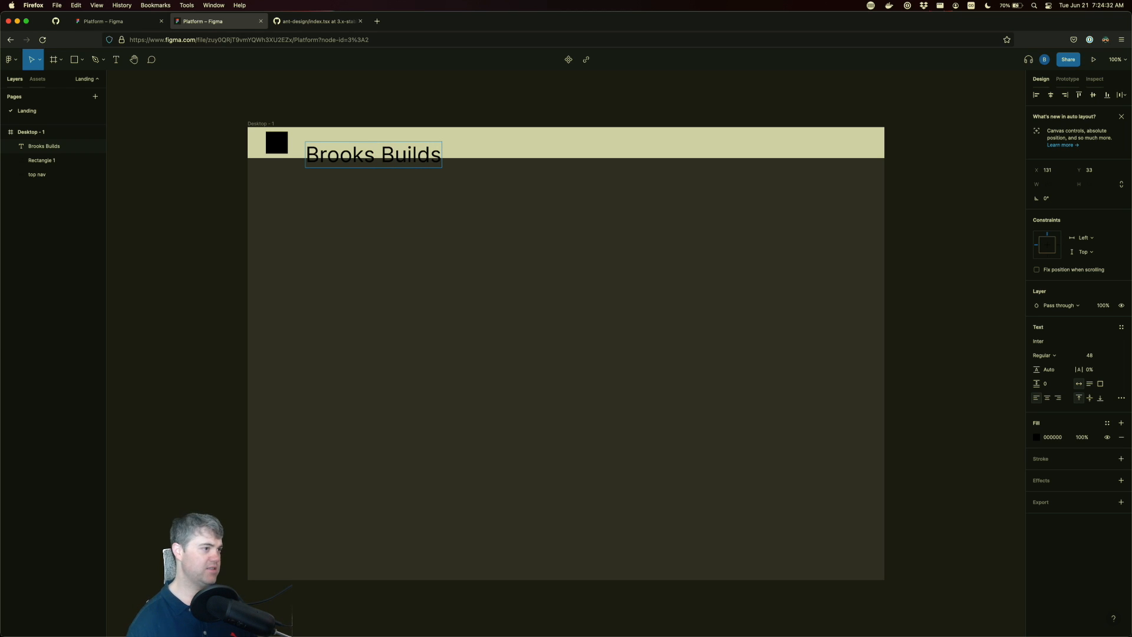
{"action": "key", "text": "Escape"}
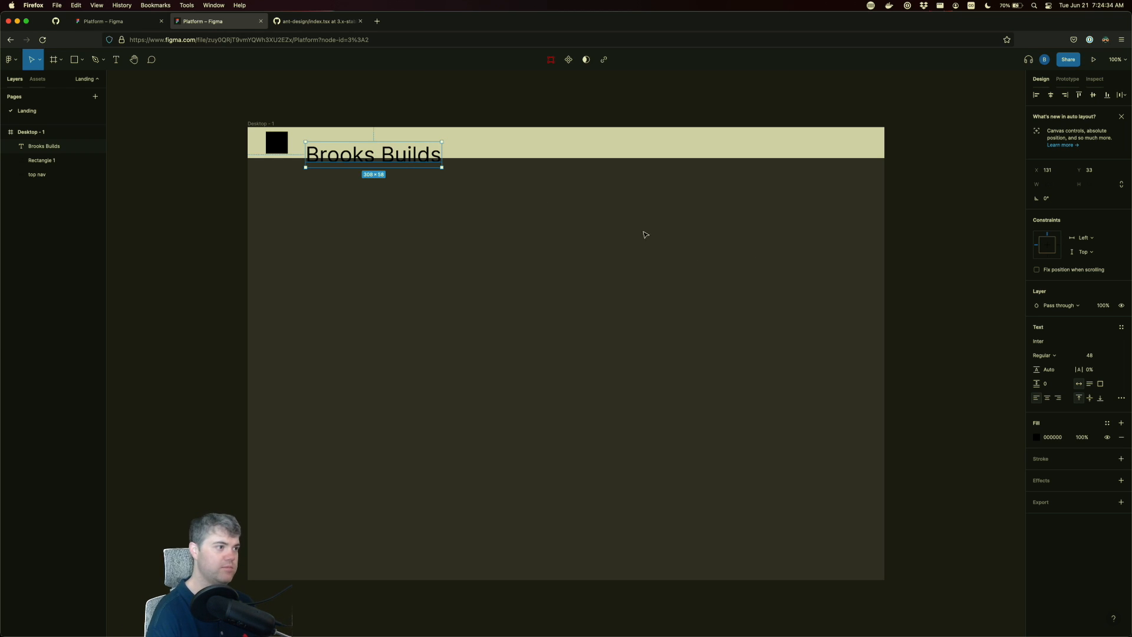
{"action": "left_click_drag", "start_coordinate": [416, 159], "coordinate": [401, 146]}
{"action": "left_click", "coordinate": [390, 197]}
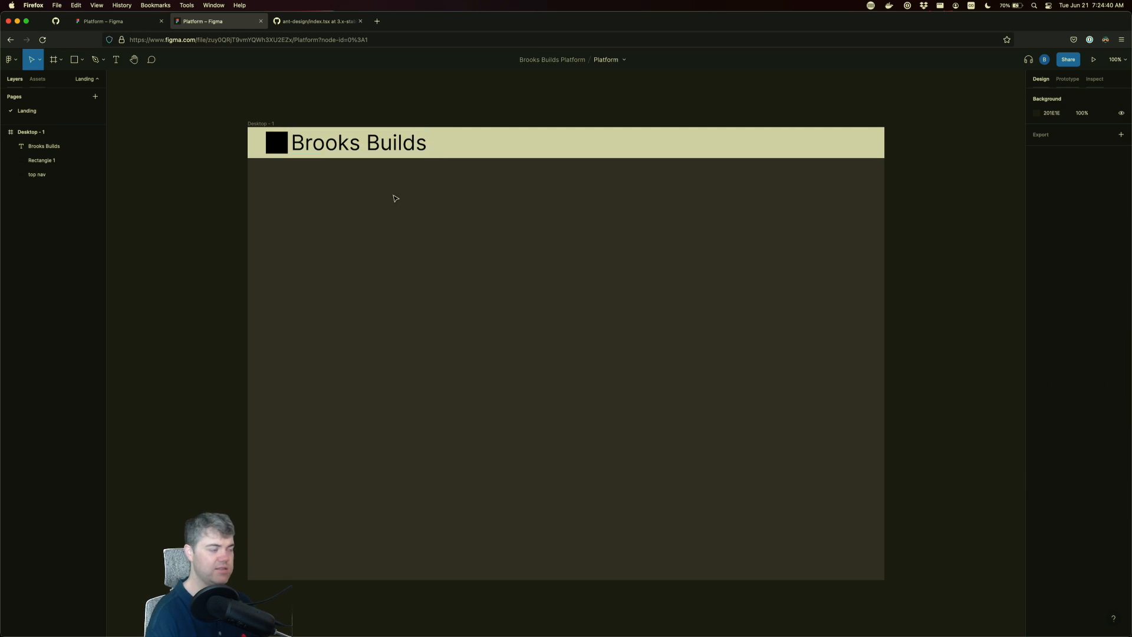
{"action": "left_click", "coordinate": [279, 151]}
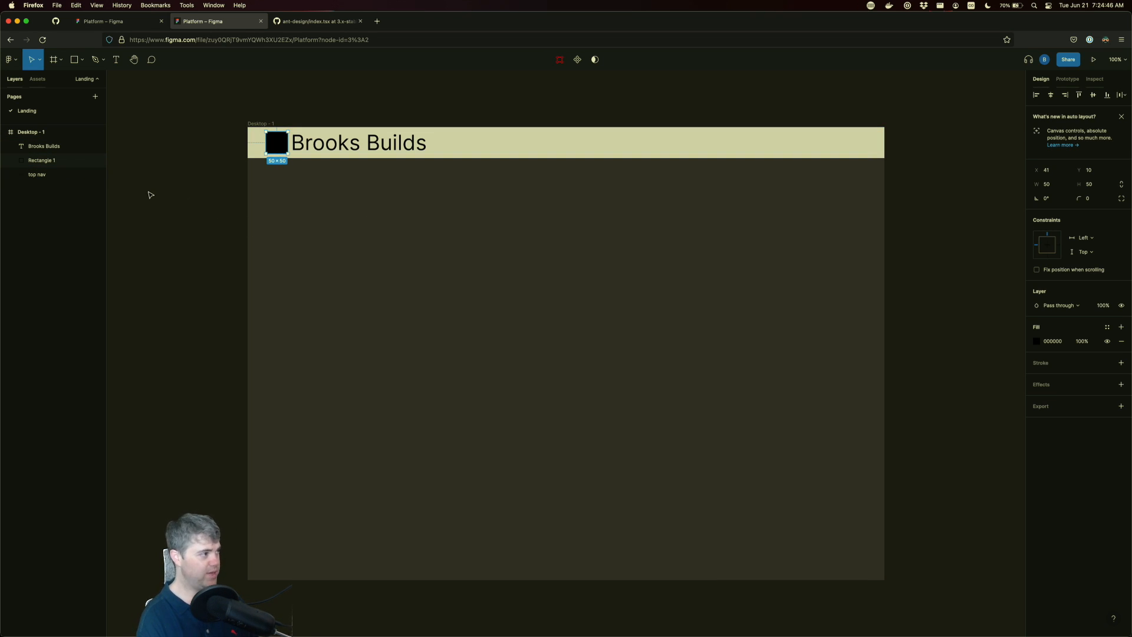
{"action": "double_click", "coordinate": [28, 113]}
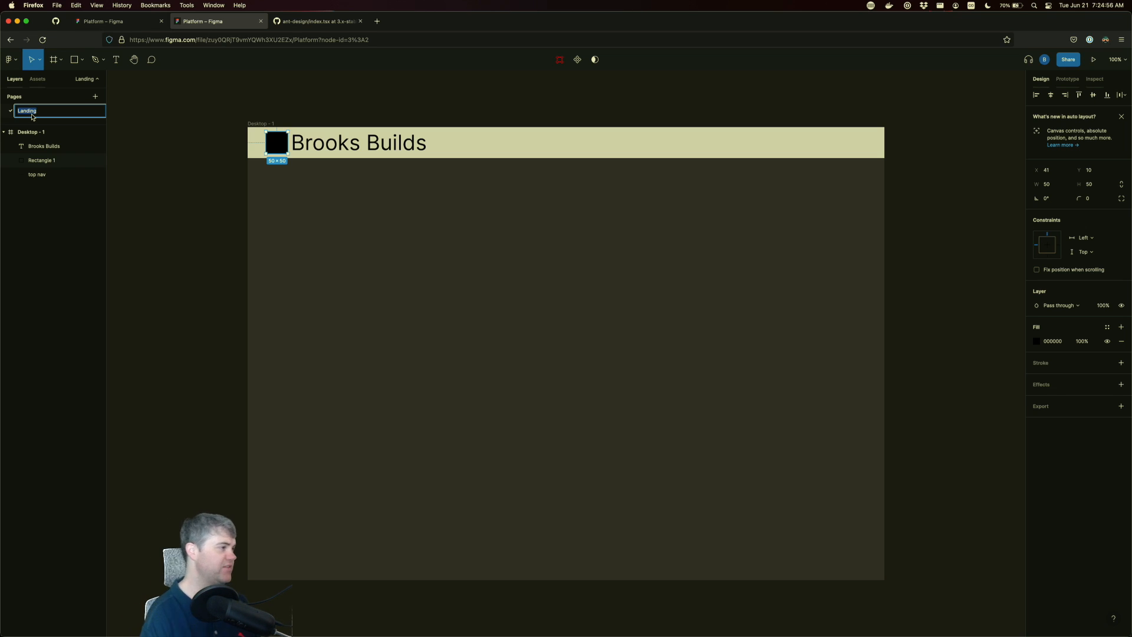
{"action": "left_click", "coordinate": [290, 213]}
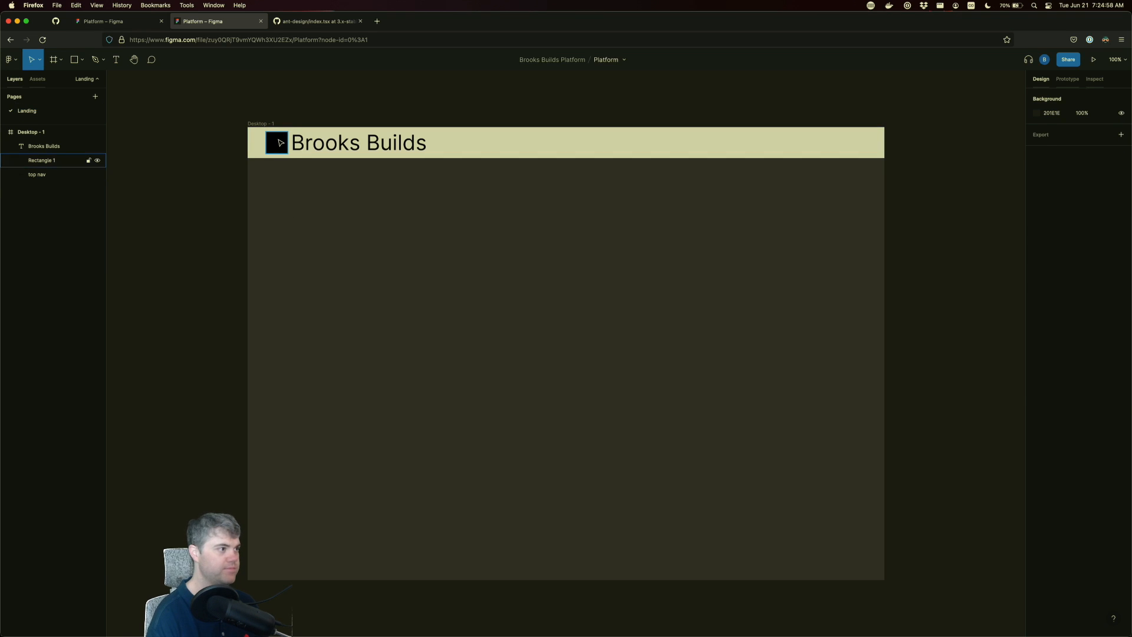
- Try a drop shadow effect on the black square and remove it again
{"action": "left_click", "coordinate": [277, 146]}
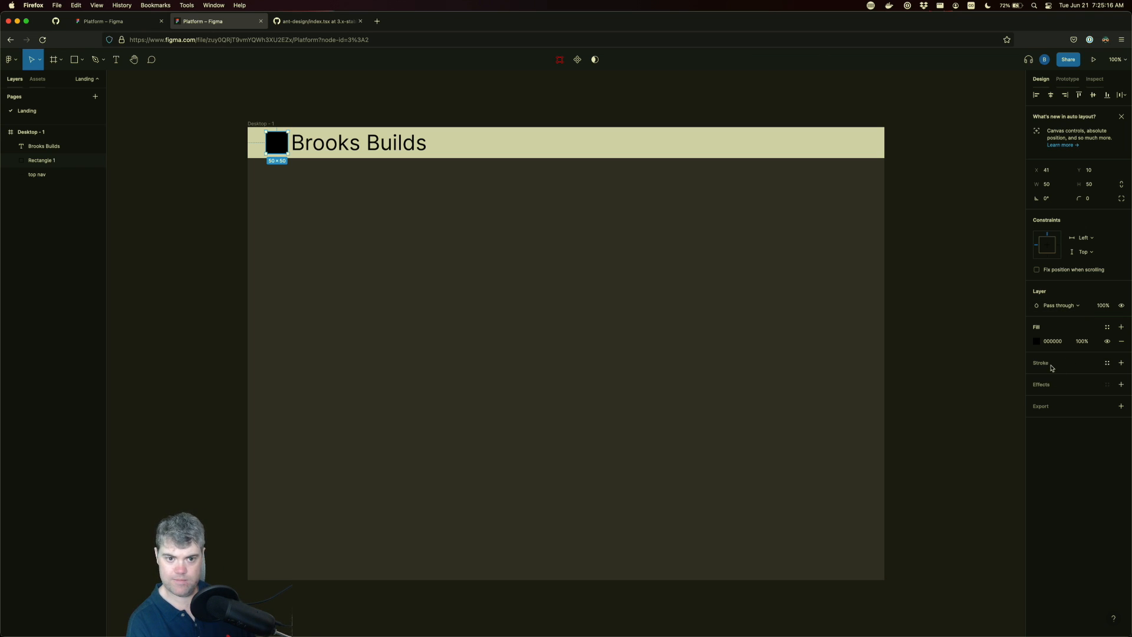
{"action": "left_click", "coordinate": [1050, 387]}
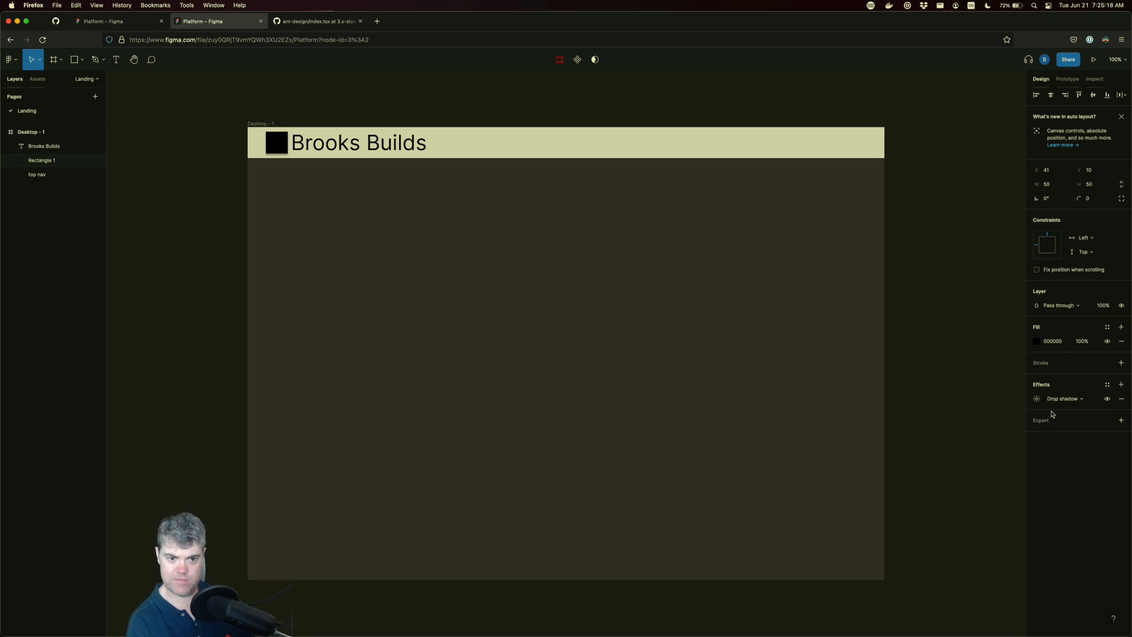
{"action": "left_click", "coordinate": [1121, 398]}
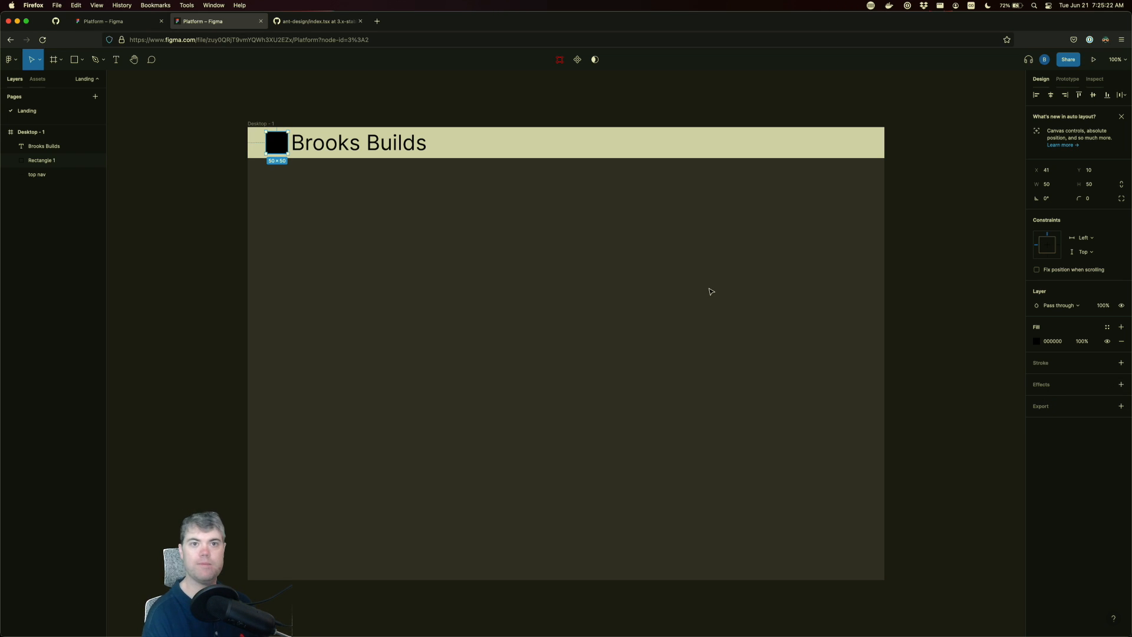
- Try to create a prototype connection starting from the black square in the top nav
{"action": "left_click", "coordinate": [1068, 79]}
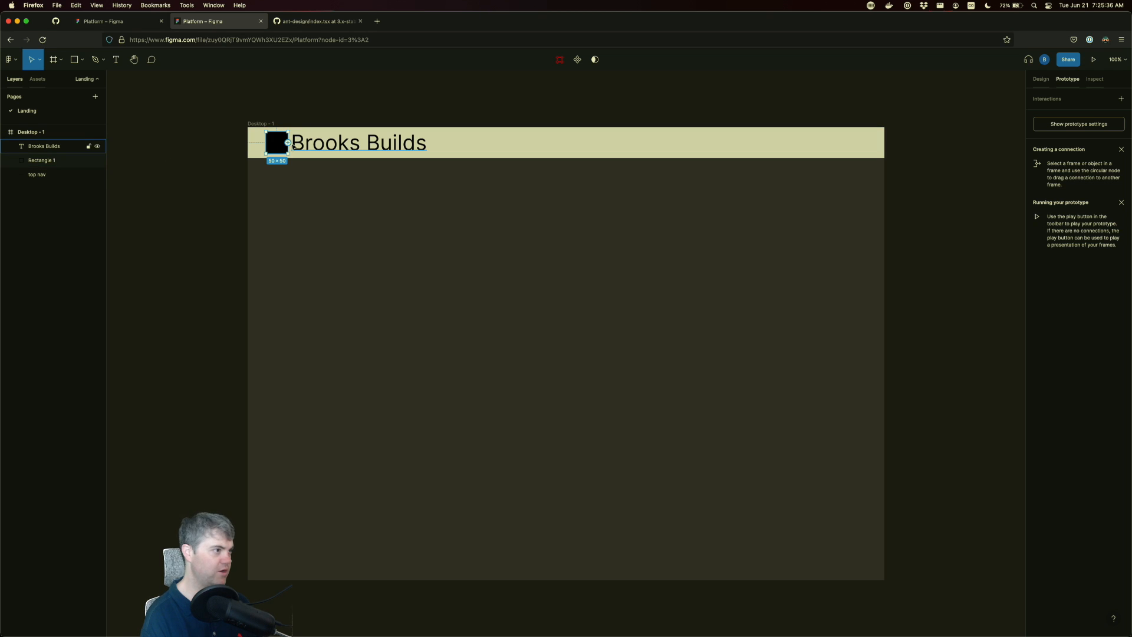
{"action": "left_click_drag", "start_coordinate": [288, 143], "coordinate": [750, 148]}
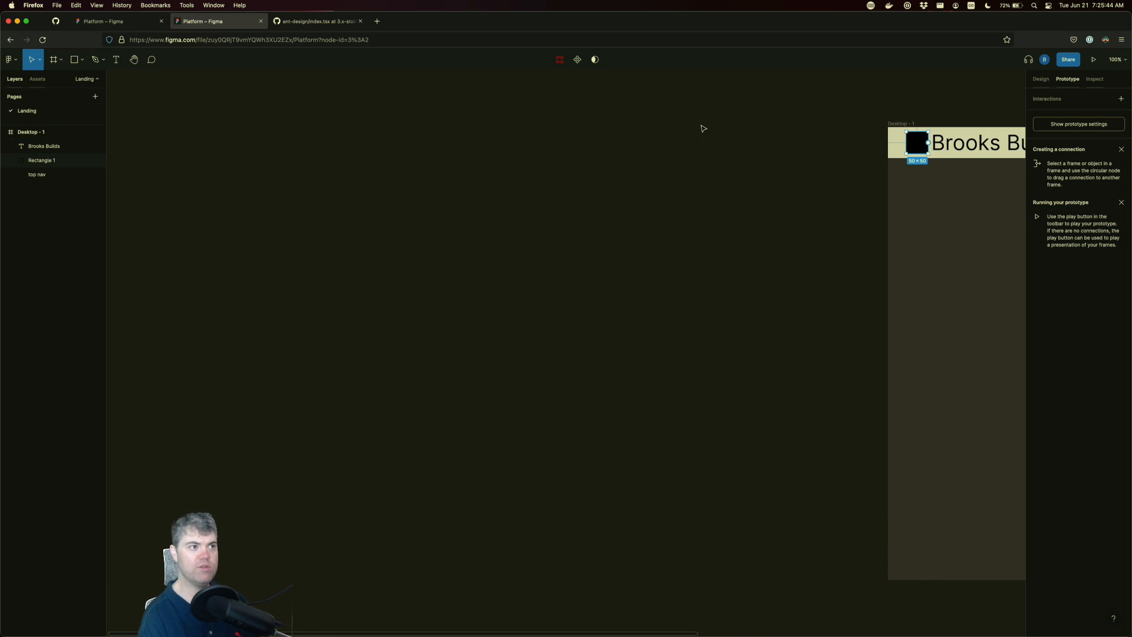
{"action": "left_click_drag", "start_coordinate": [804, 213], "coordinate": [154, 193]}
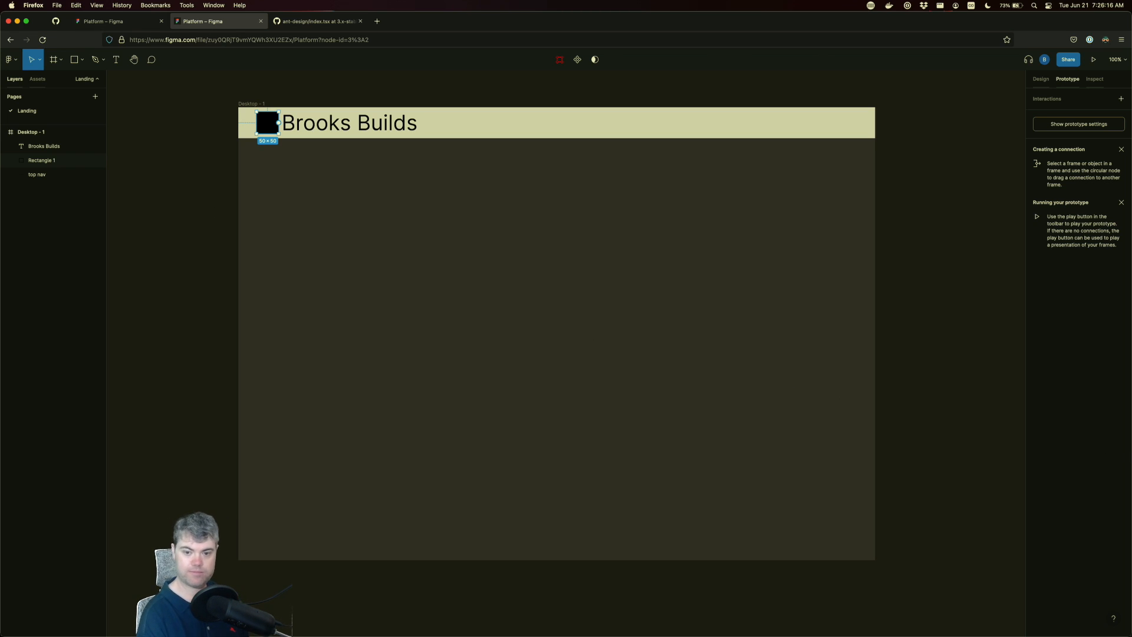
{"action": "left_click", "coordinate": [435, 260]}
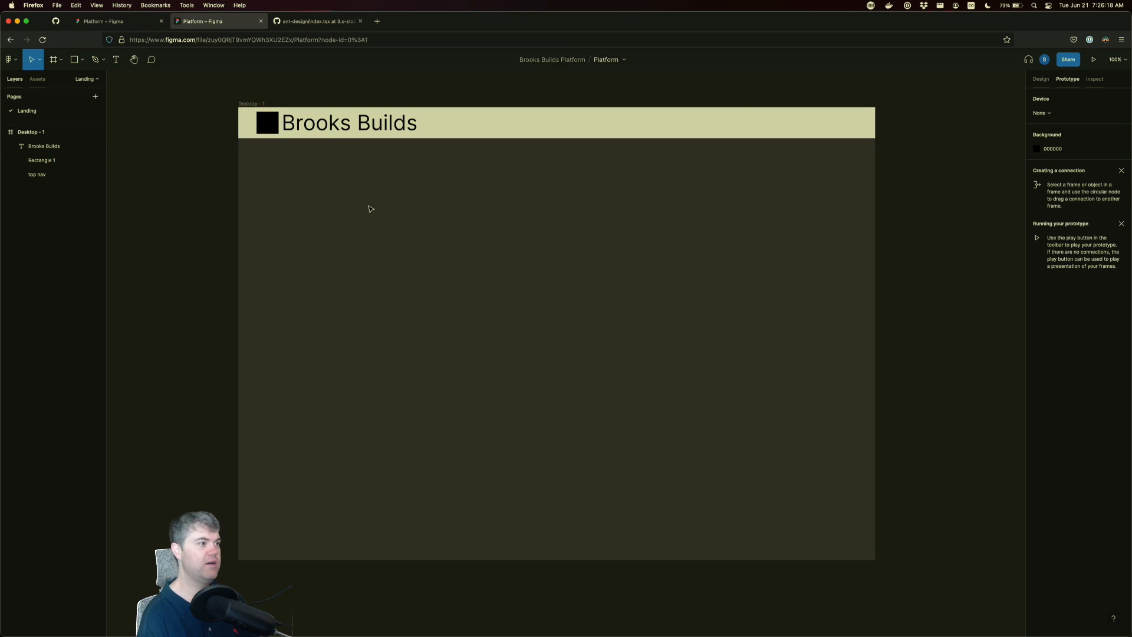
- Check the component assets and inspect the Brooks Builds, Rectangle 1 and top nav layers one by one
{"action": "left_click", "coordinate": [317, 125]}
{"action": "left_click", "coordinate": [350, 198]}
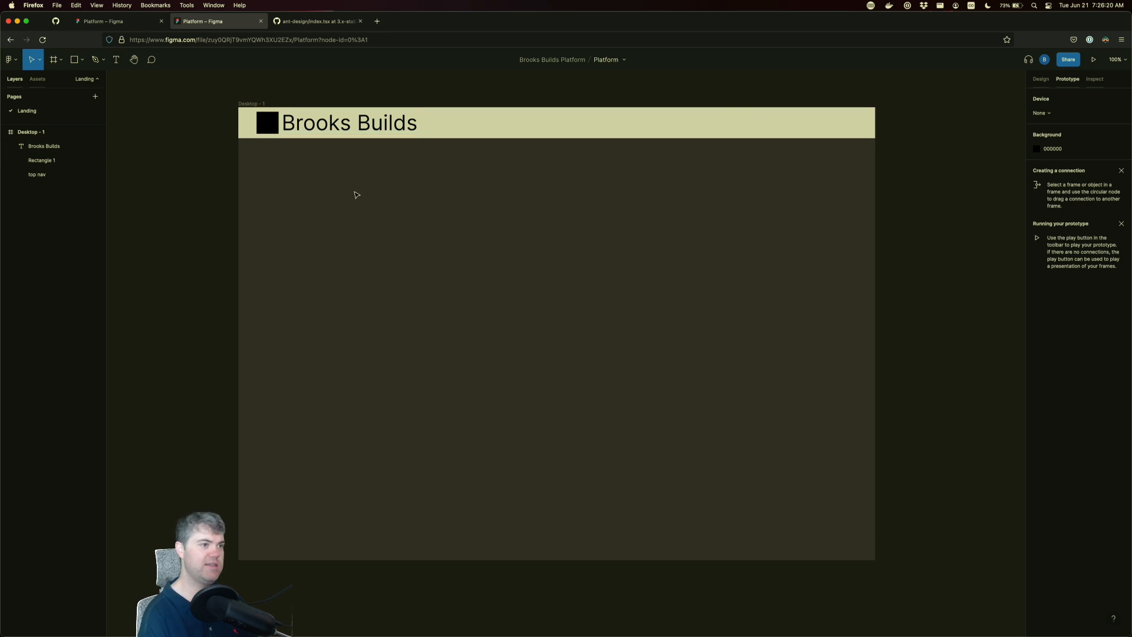
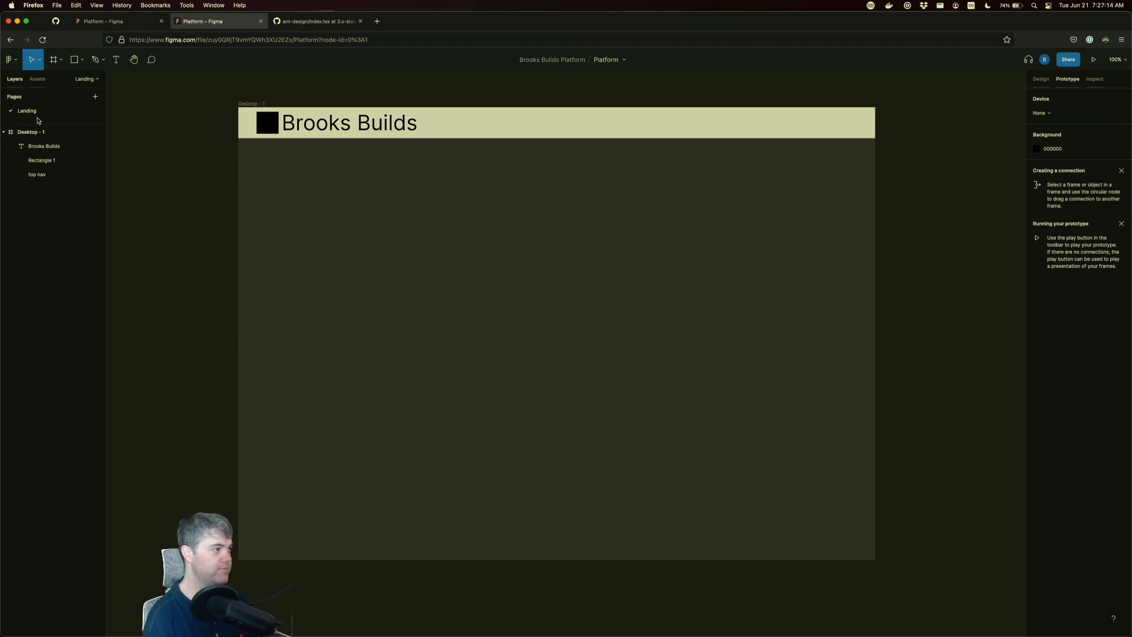
{"action": "left_click", "coordinate": [37, 80]}
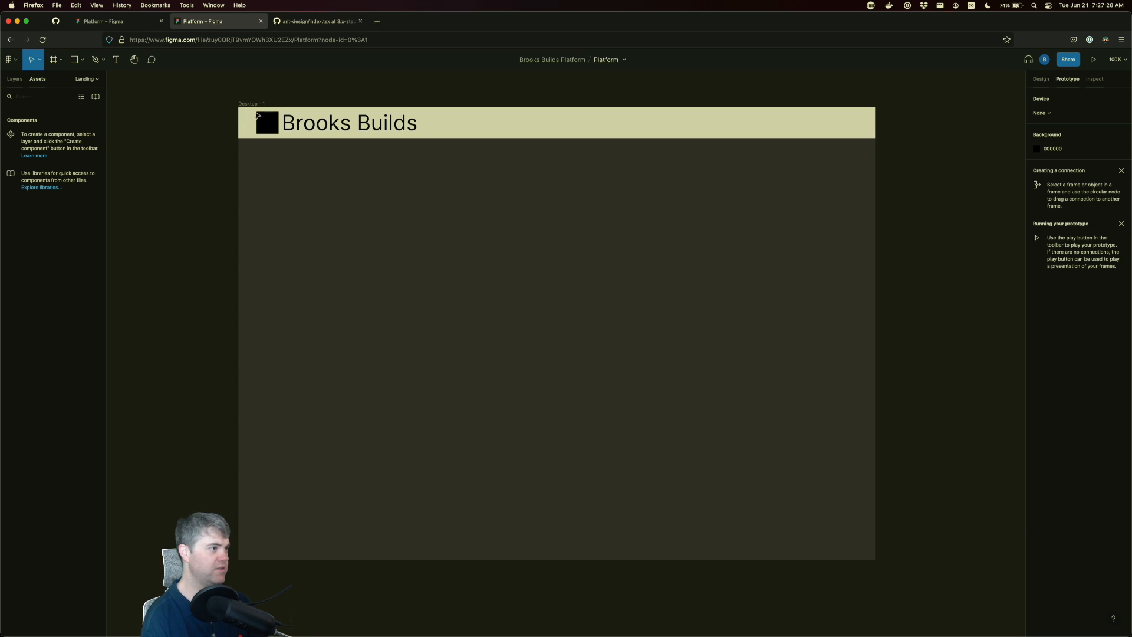
{"action": "left_click", "coordinate": [302, 122]}
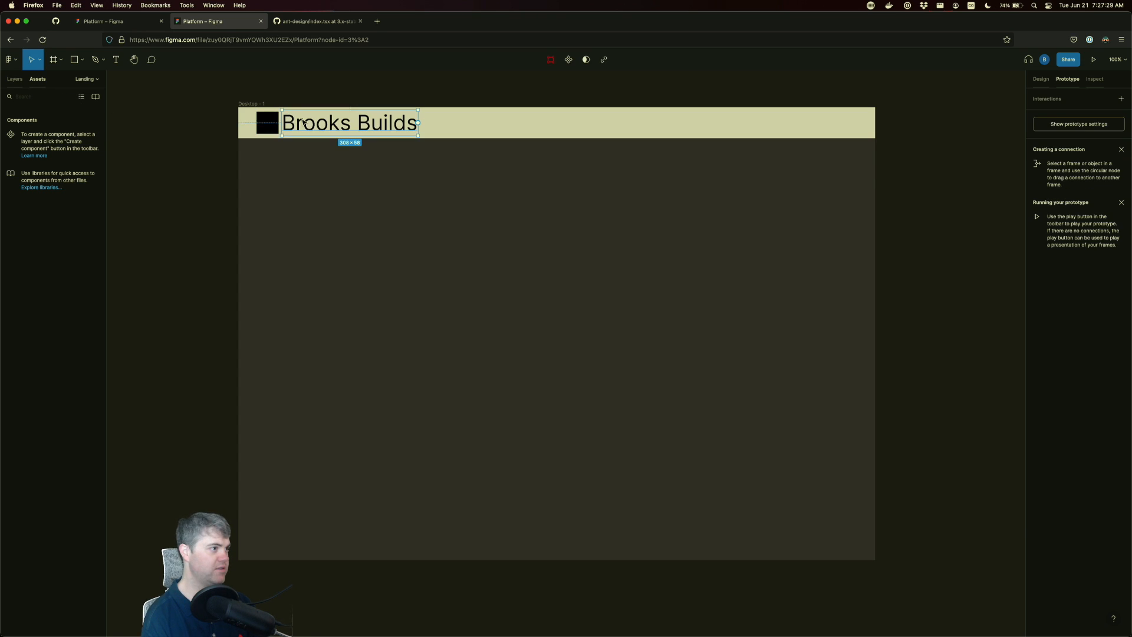
{"action": "left_click", "coordinate": [437, 122]}
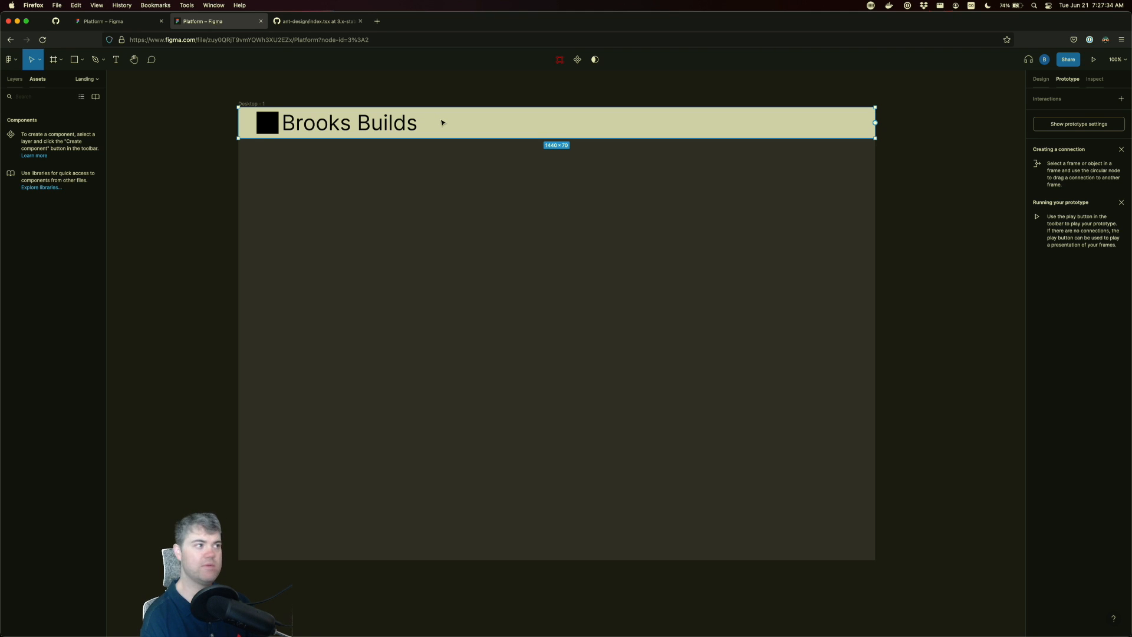
{"action": "left_click", "coordinate": [15, 83]}
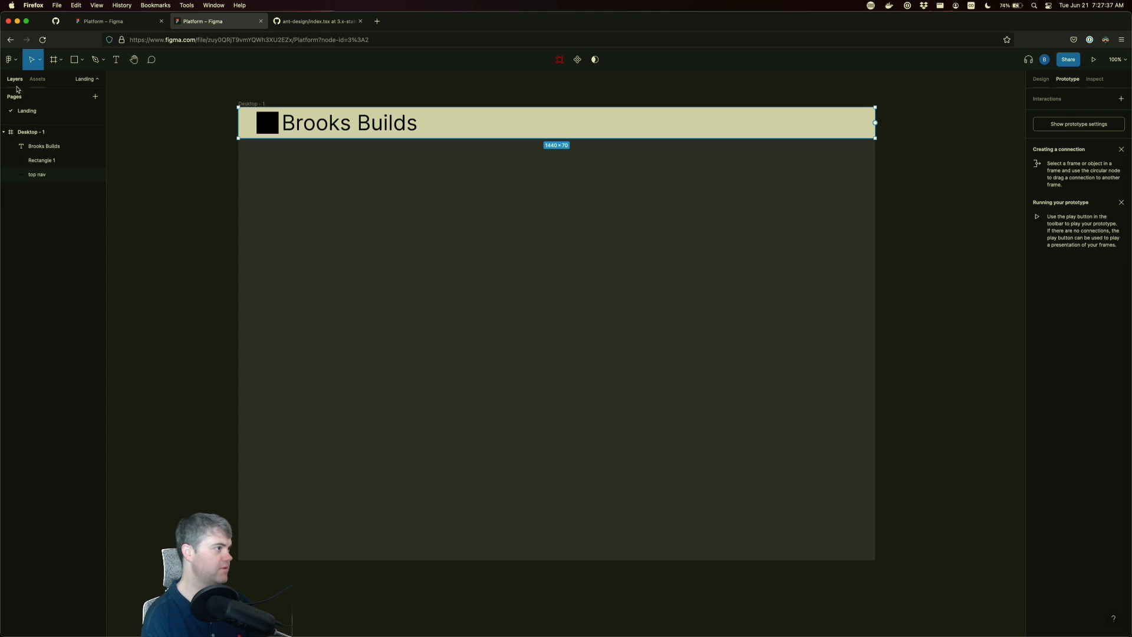
{"action": "left_click", "coordinate": [36, 163]}
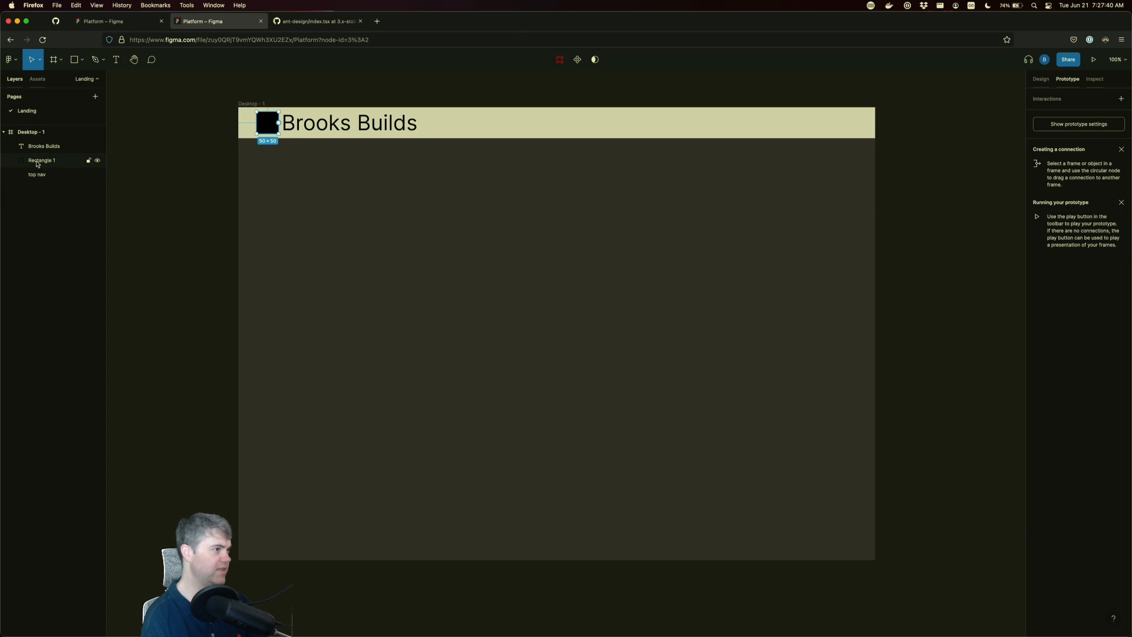
{"action": "left_click", "coordinate": [37, 148]}
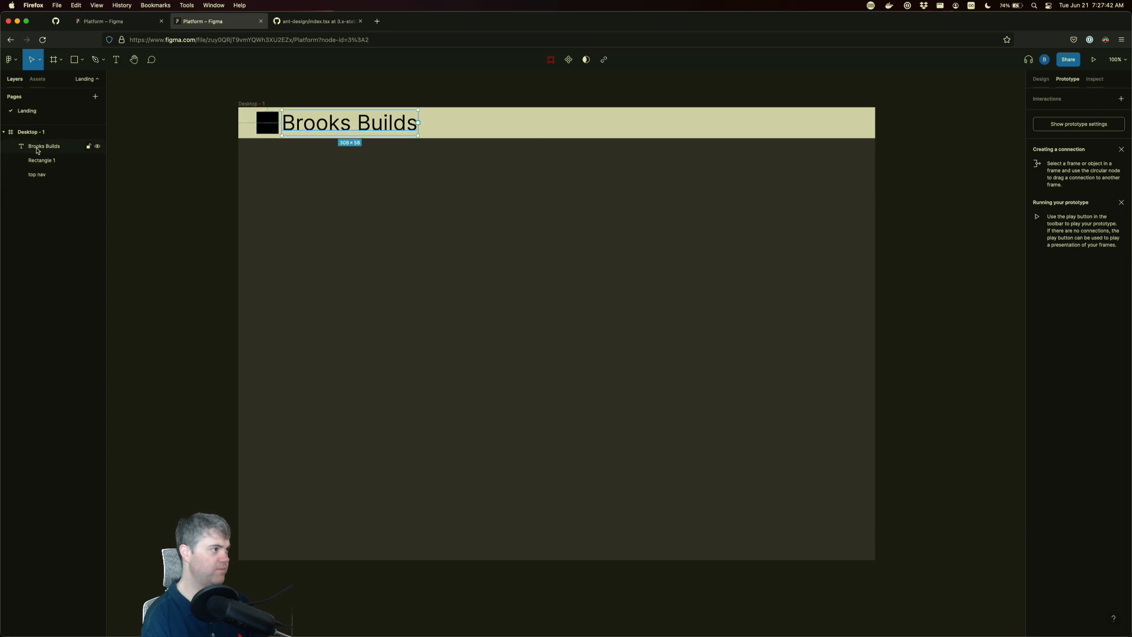
{"action": "left_click", "coordinate": [37, 175]}
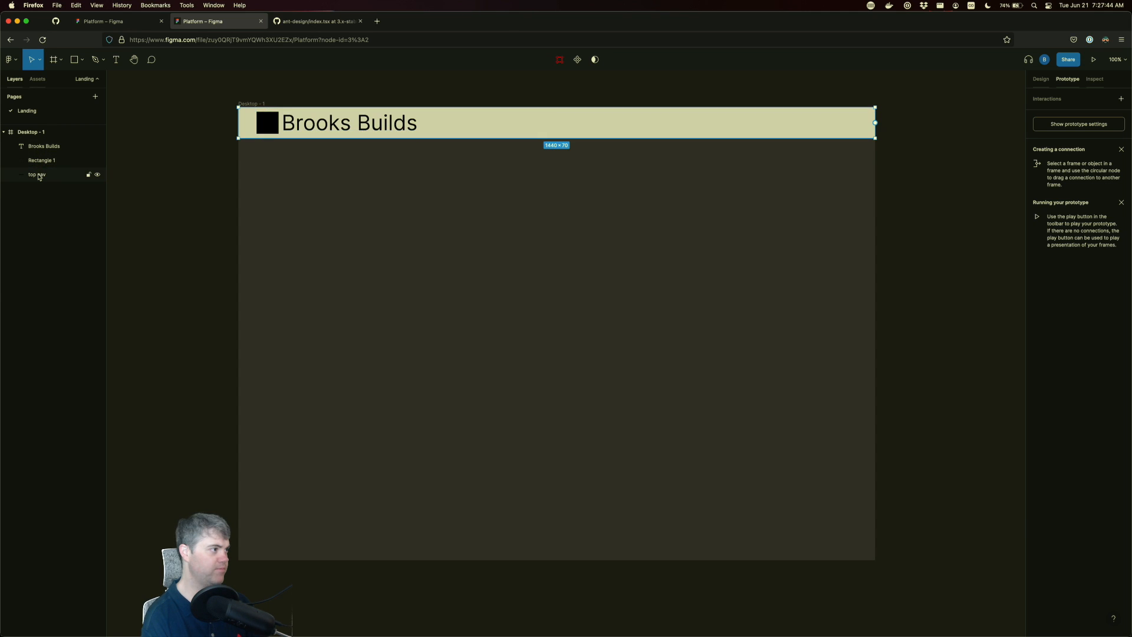
- Try to nest the Rectangle 1 layer under the top nav layer
{"action": "left_click_drag", "start_coordinate": [41, 162], "coordinate": [45, 173]}
{"action": "left_click_drag", "start_coordinate": [42, 166], "coordinate": [45, 181]}
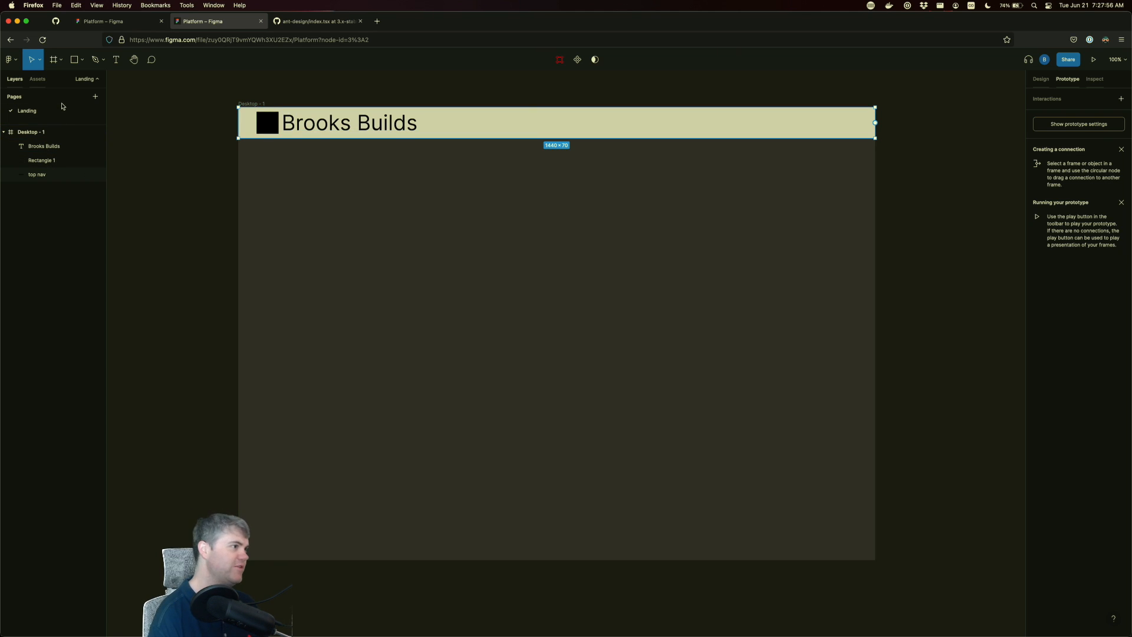
{"action": "right_click", "coordinate": [38, 149]}
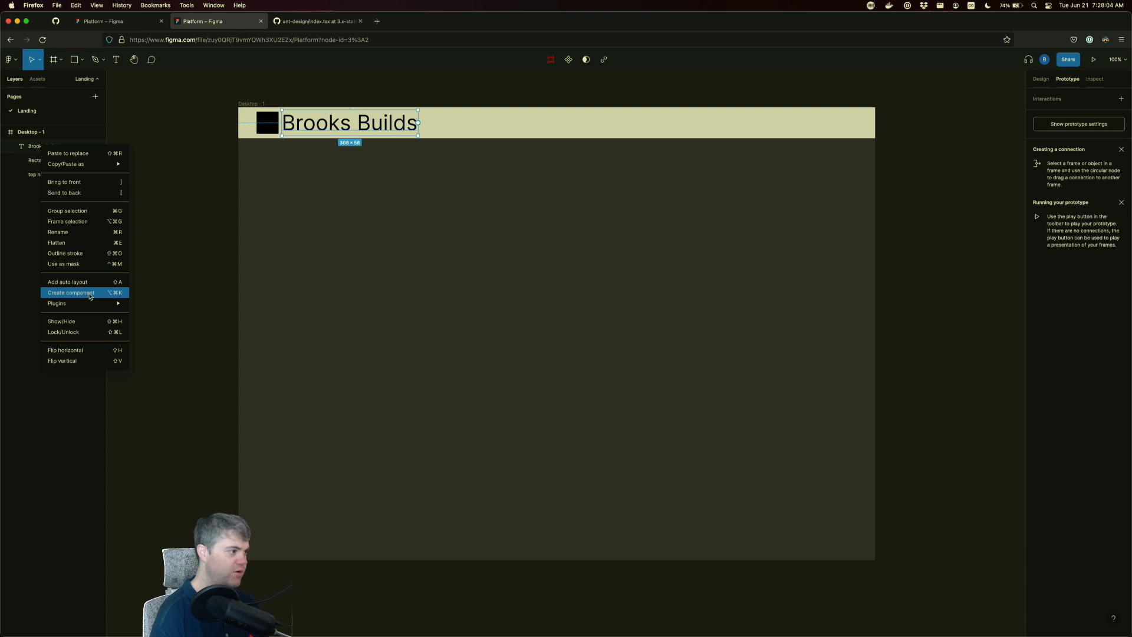
{"action": "left_click", "coordinate": [19, 289]}
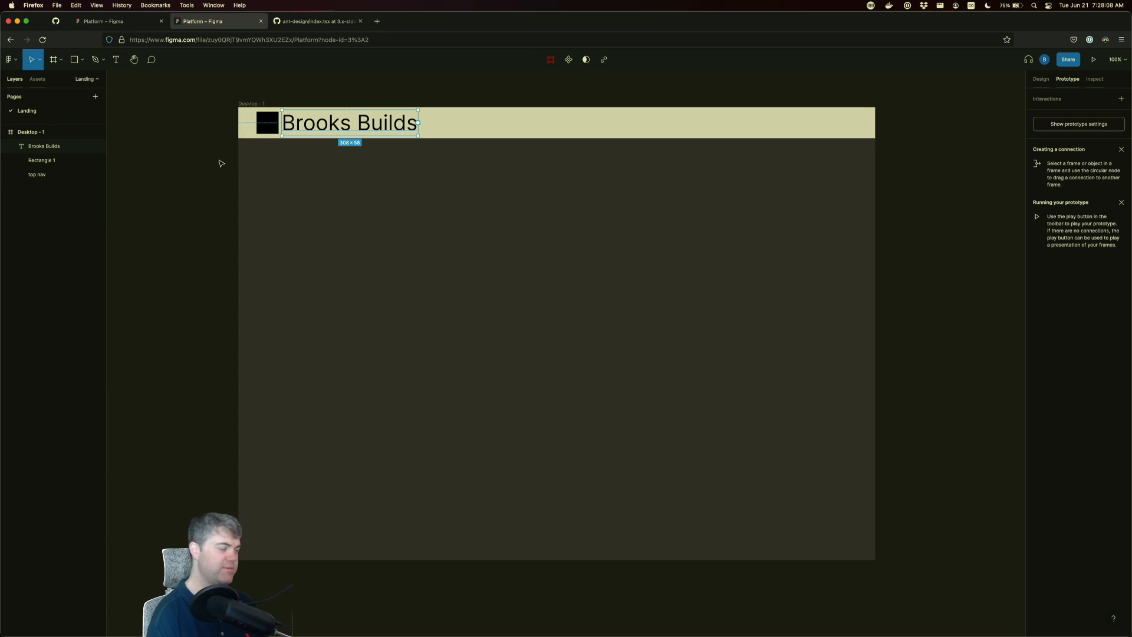
- Group the Brooks Builds text, Rectangle 1 and top nav layers together
{"action": "left_click", "coordinate": [466, 120]}
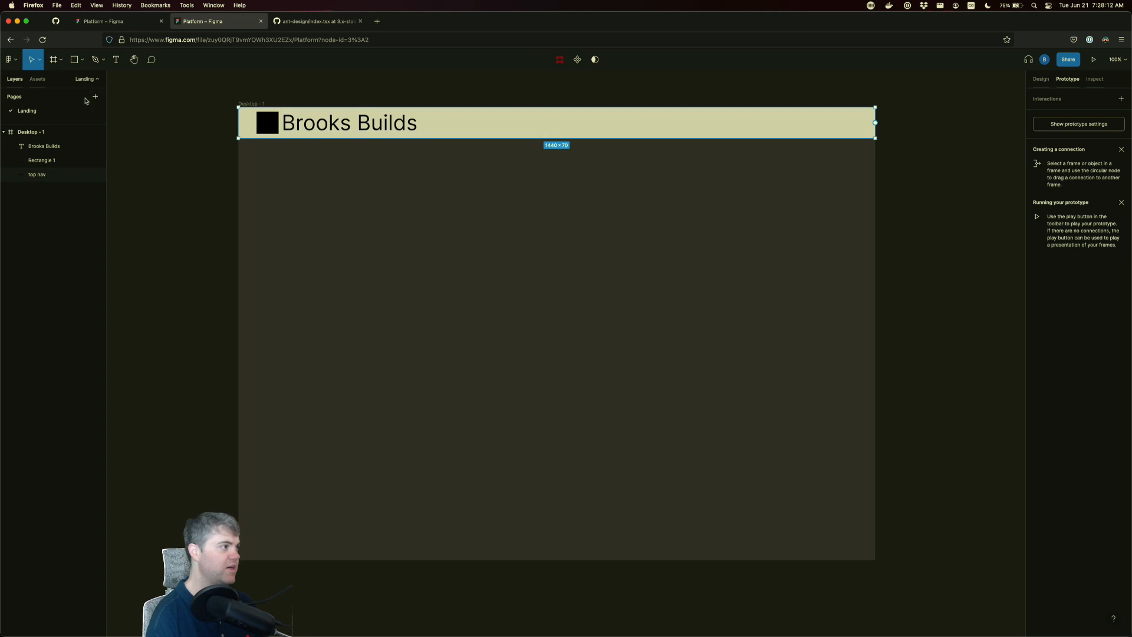
{"action": "left_click", "coordinate": [38, 79]}
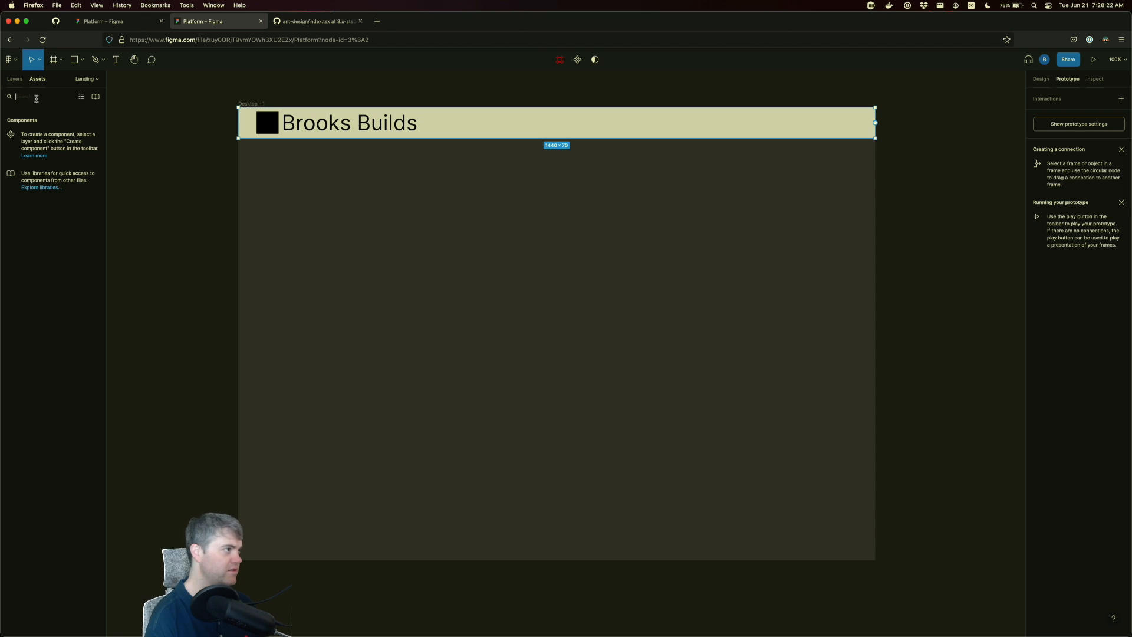
{"action": "left_click", "coordinate": [13, 80]}
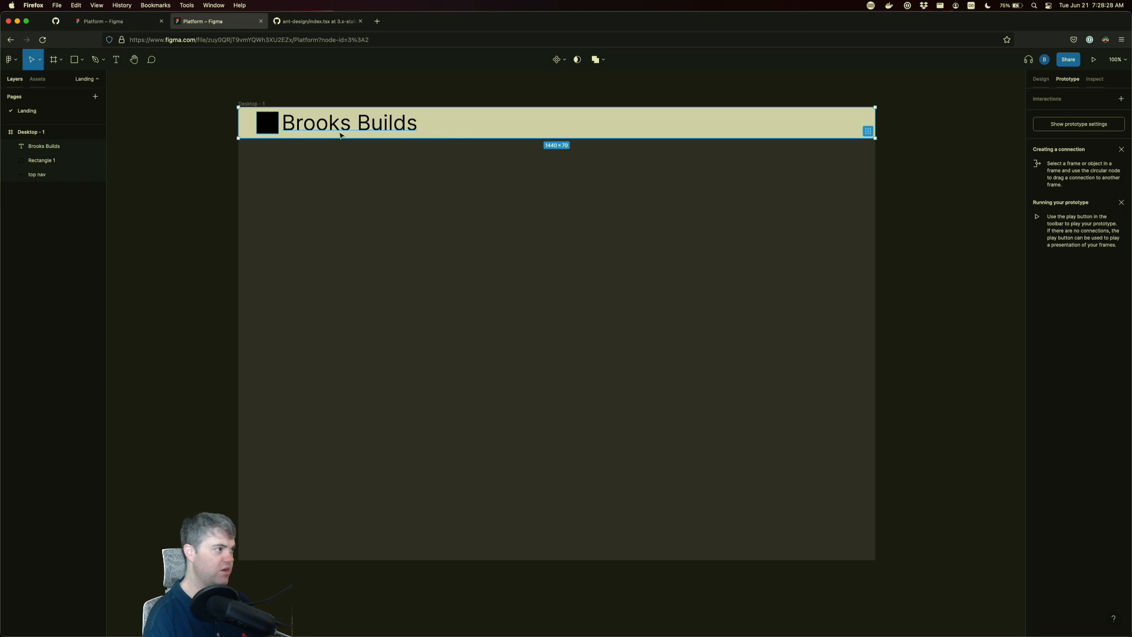
{"action": "right_click", "coordinate": [383, 124]}
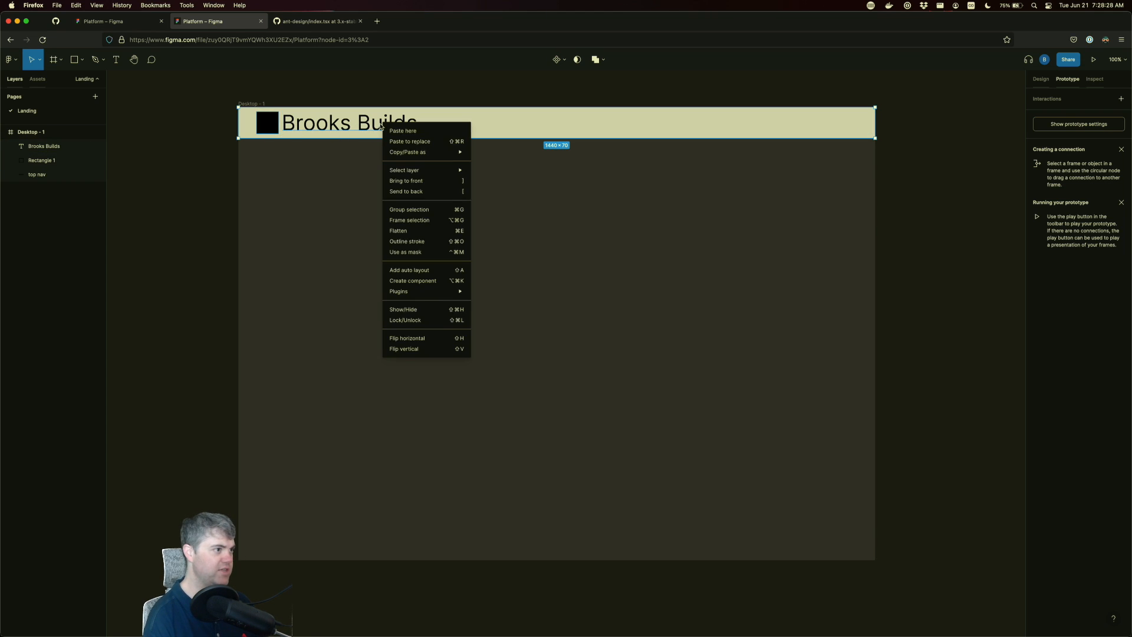
{"action": "left_click", "coordinate": [415, 215]}
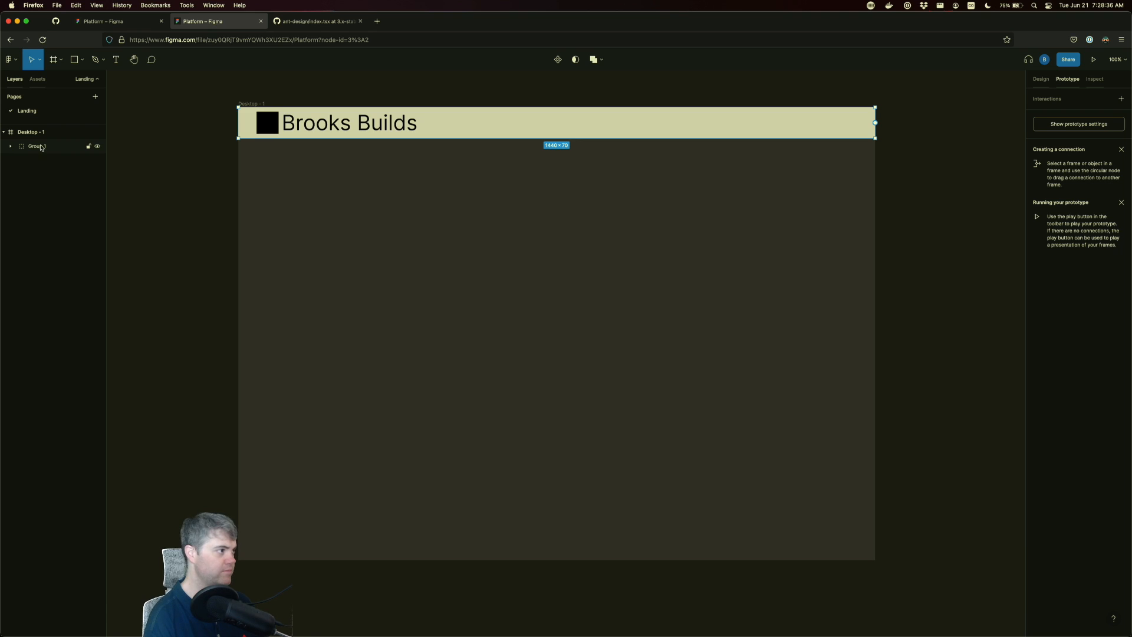
- Expand the new group in the layer list and rename it "Top Navbar"
{"action": "left_click", "coordinate": [10, 147]}
{"action": "right_click", "coordinate": [42, 148]}
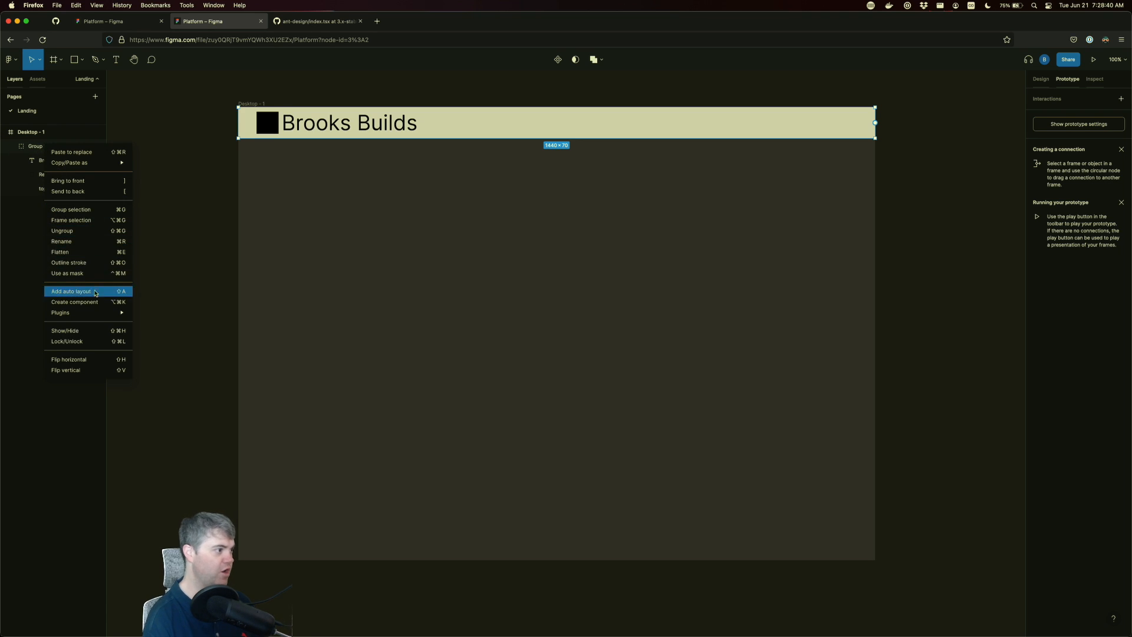
{"action": "left_click", "coordinate": [34, 149]}
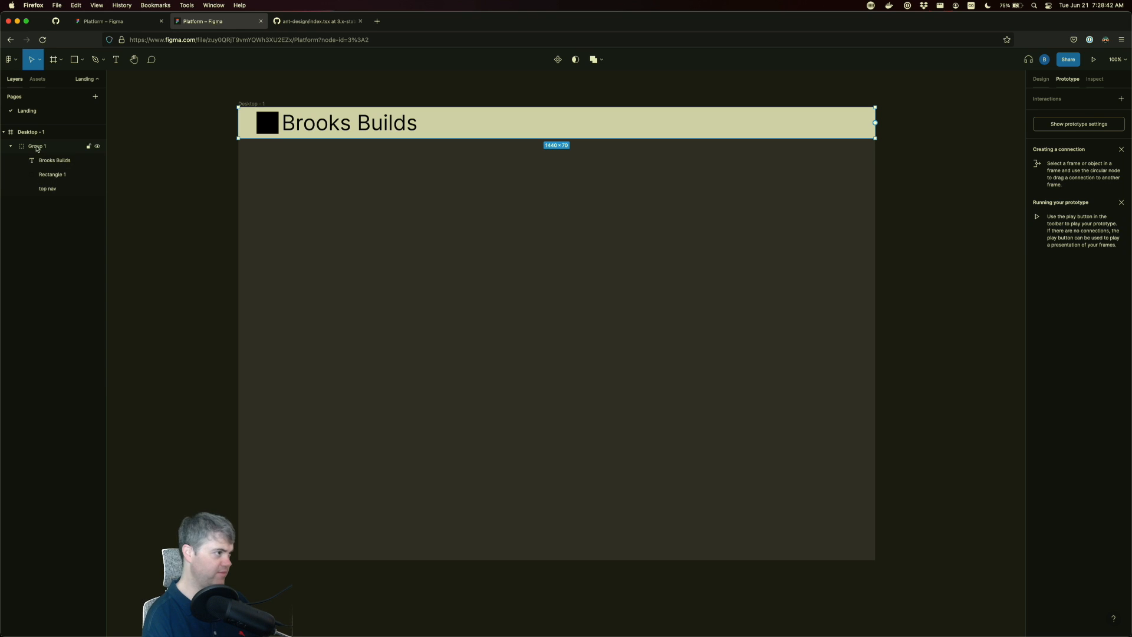
{"action": "double_click", "coordinate": [36, 147]}
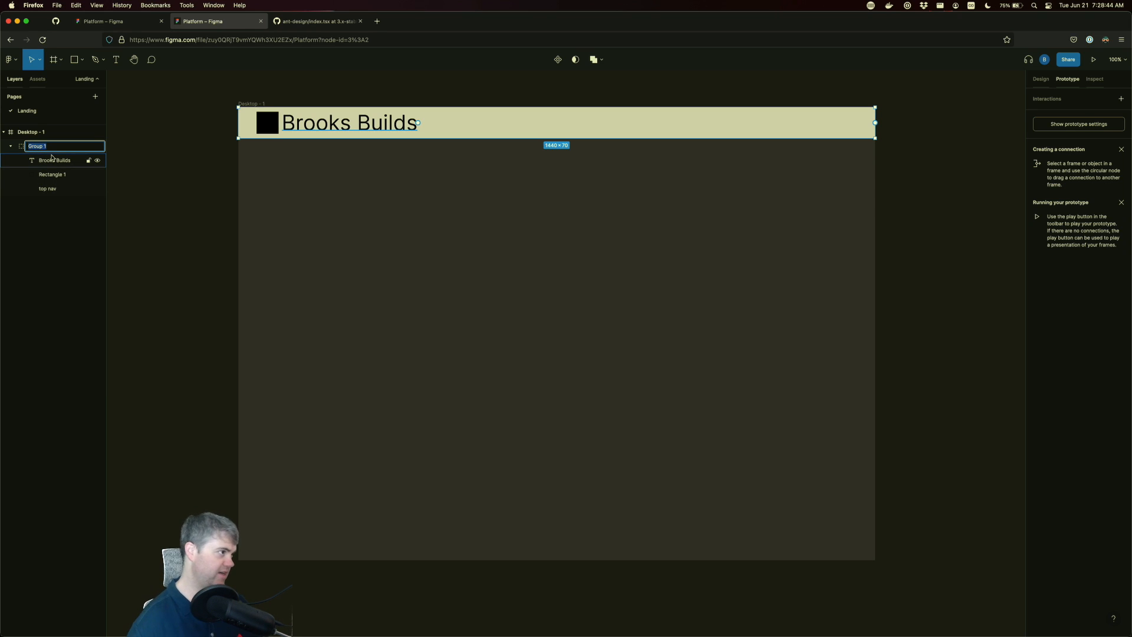
{"action": "type", "text": "Top Navbar"}
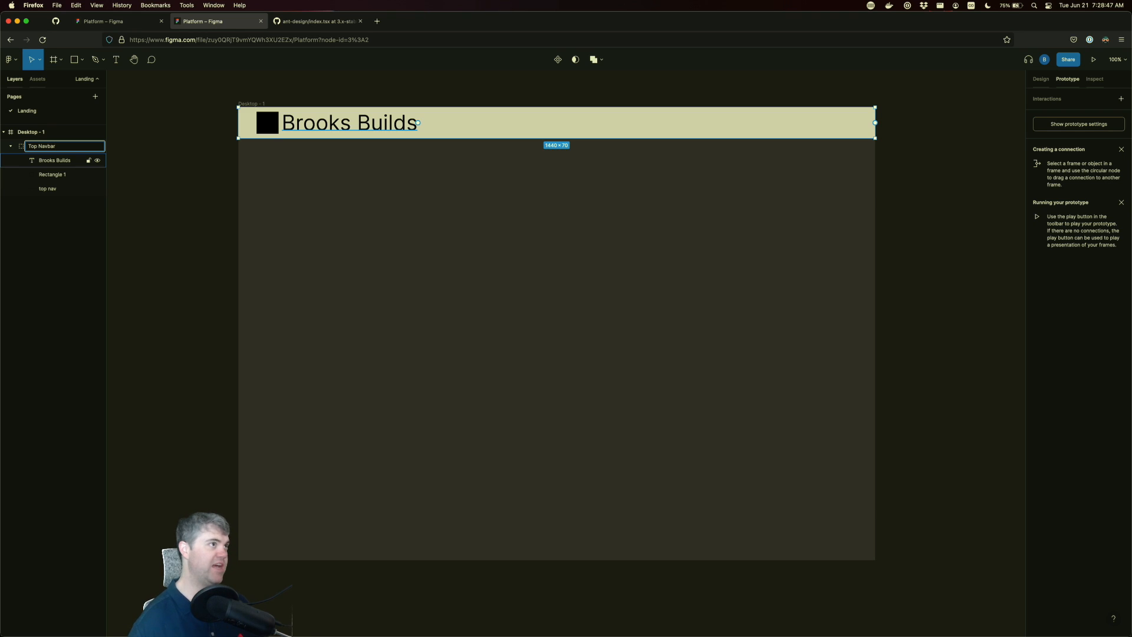
{"action": "key", "text": "Return"}
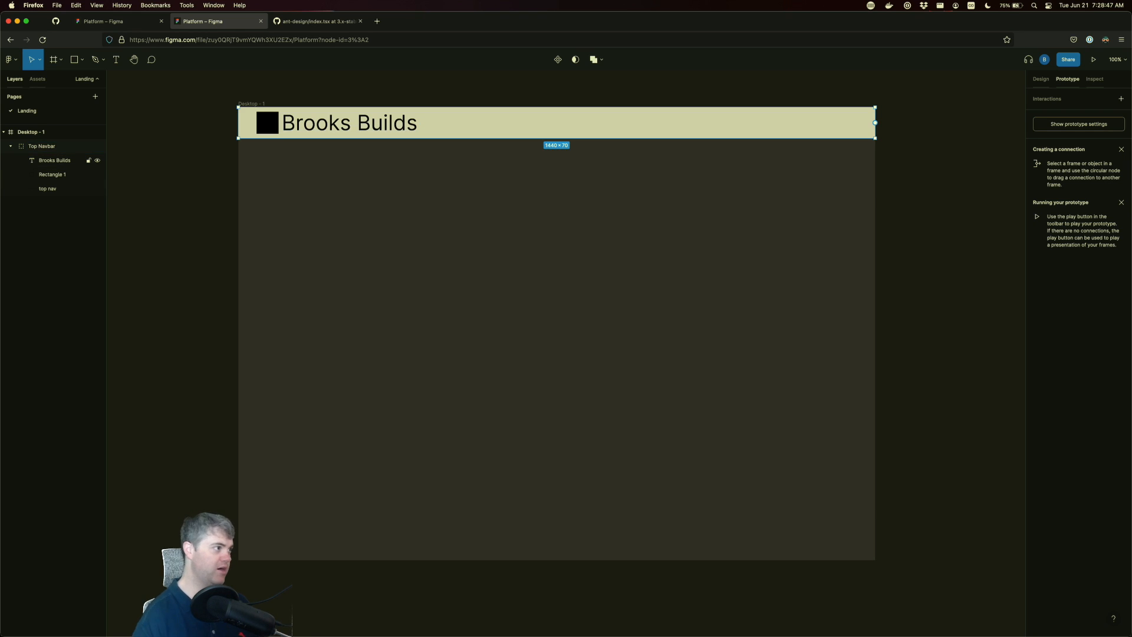
- Turn the Top Navbar group into a component and show it among the local components of Desktop - 1
{"action": "right_click", "coordinate": [54, 146]}
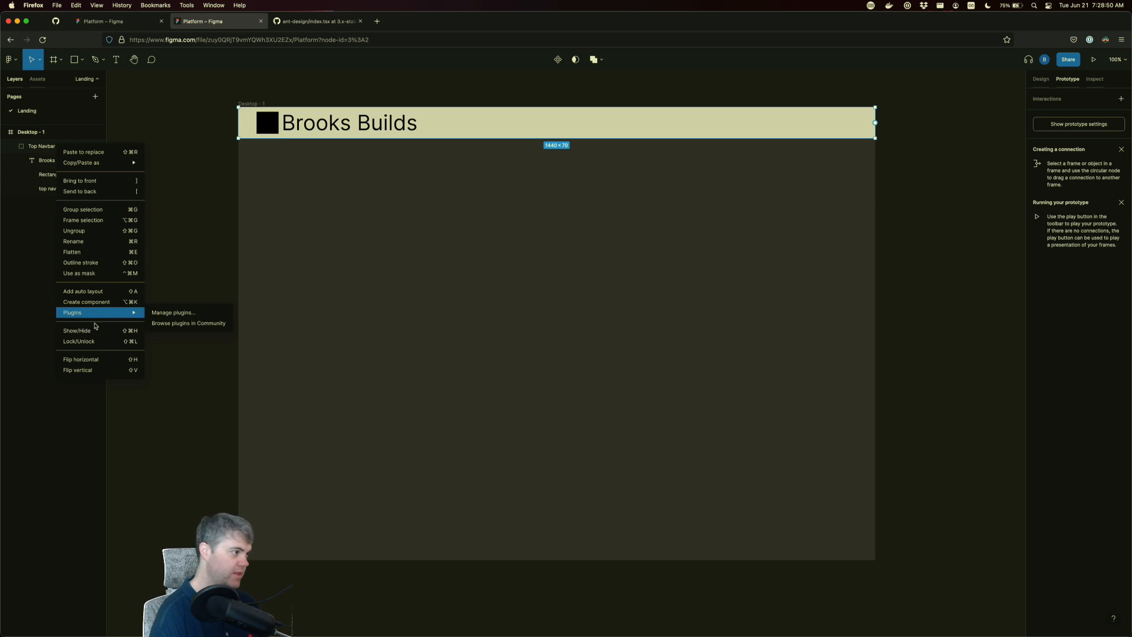
{"action": "left_click", "coordinate": [88, 302]}
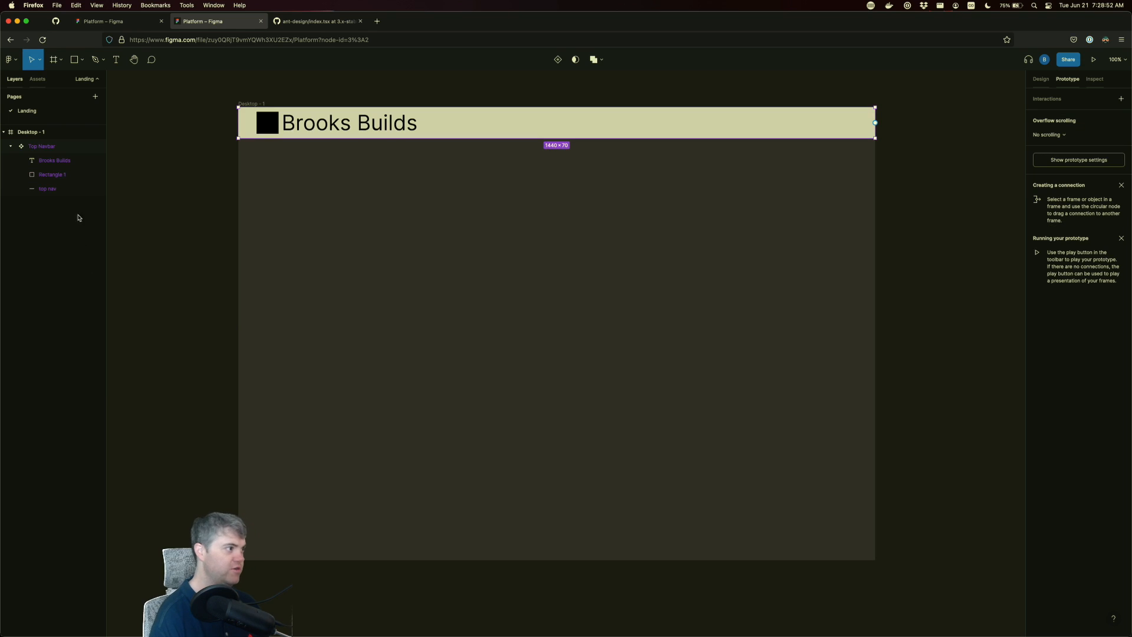
{"action": "left_click", "coordinate": [38, 78]}
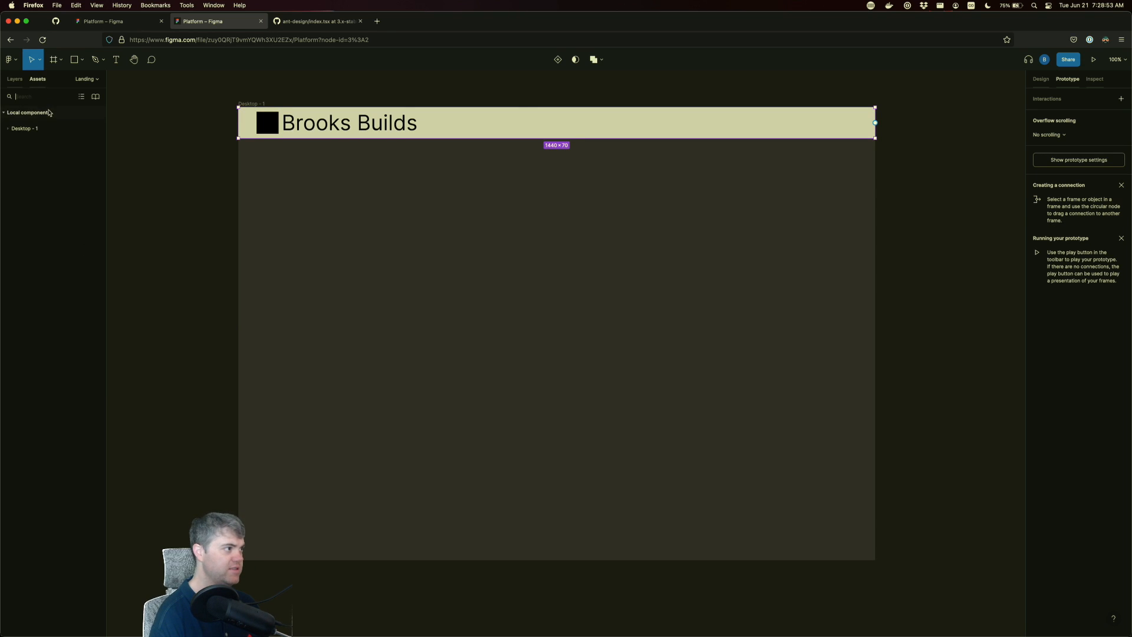
{"action": "left_click", "coordinate": [13, 129]}
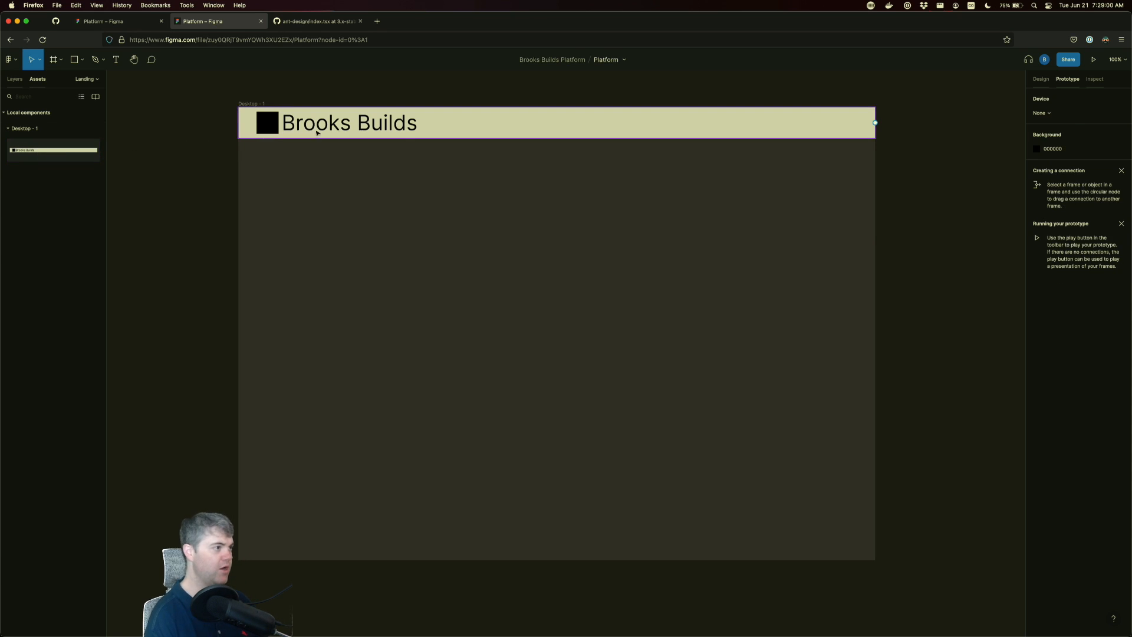
- Examine the layers nested inside the Top Navbar component, including the top nav bar shape
{"action": "mouse_move", "coordinate": [455, 132]}
{"action": "left_mouse_down"}
{"action": "mouse_move", "coordinate": [347, 156]}
{"action": "mouse_move", "coordinate": [468, 144]}
{"action": "mouse_move", "coordinate": [435, 142]}
{"action": "mouse_move", "coordinate": [452, 132]}
{"action": "left_mouse_up"}
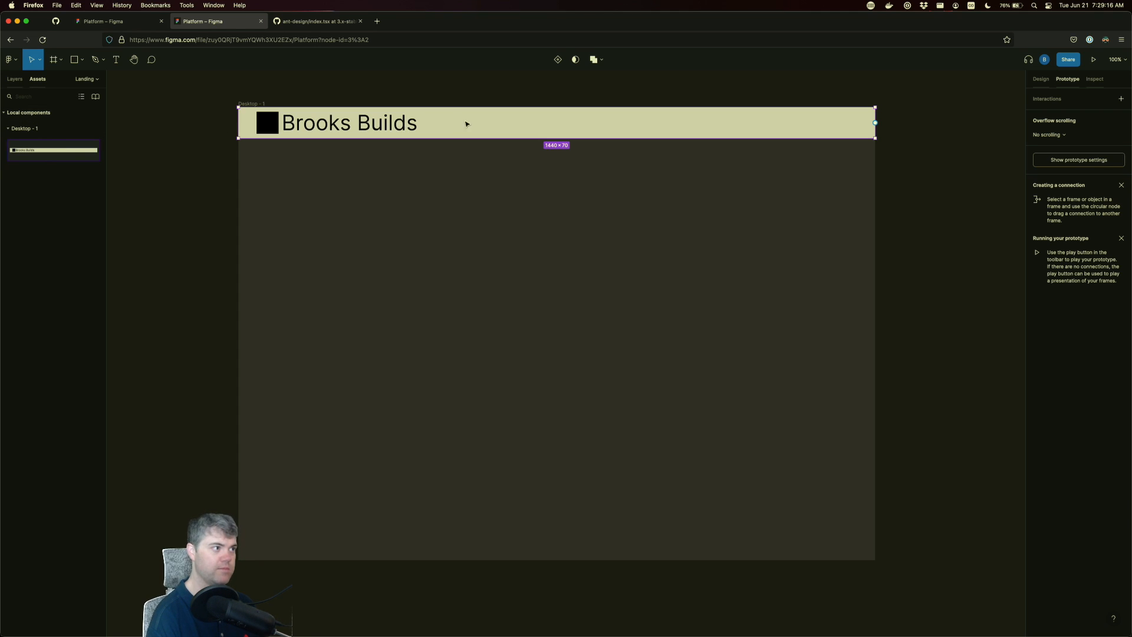
{"action": "left_click", "coordinate": [493, 119]}
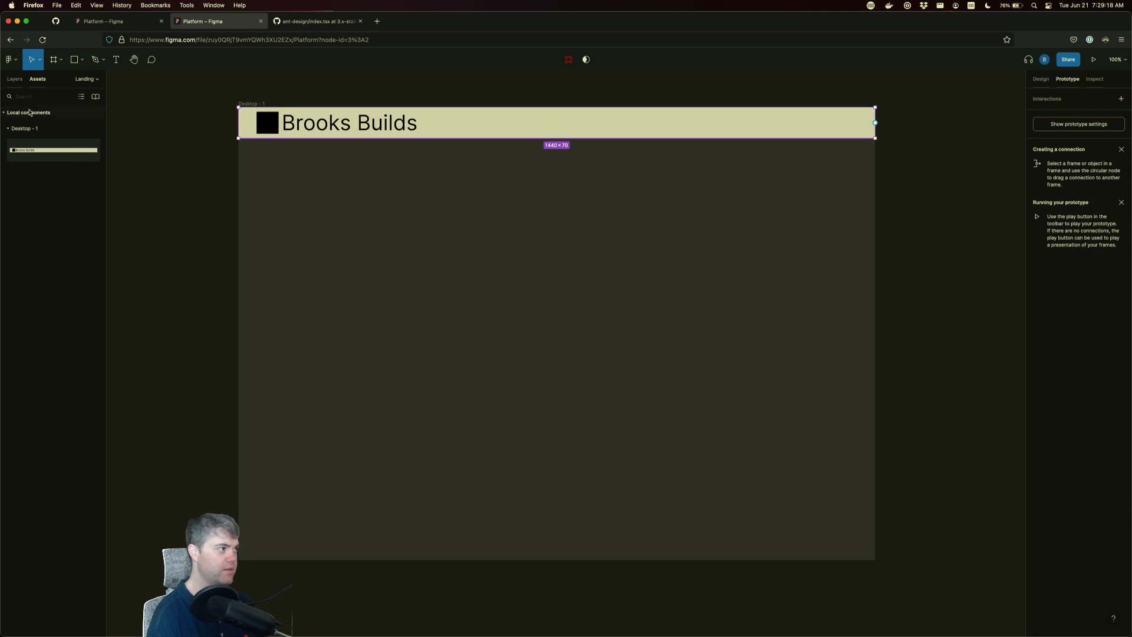
{"action": "left_click", "coordinate": [19, 79]}
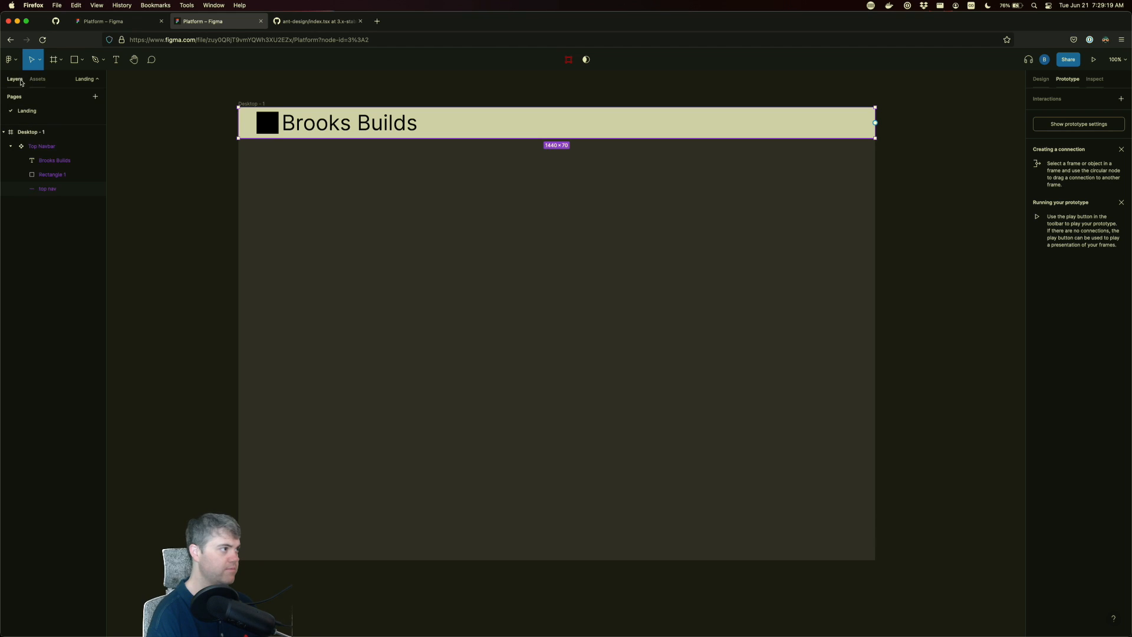
{"action": "left_click", "coordinate": [40, 147]}
{"action": "left_click", "coordinate": [52, 190]}
{"action": "double_click", "coordinate": [51, 189]}
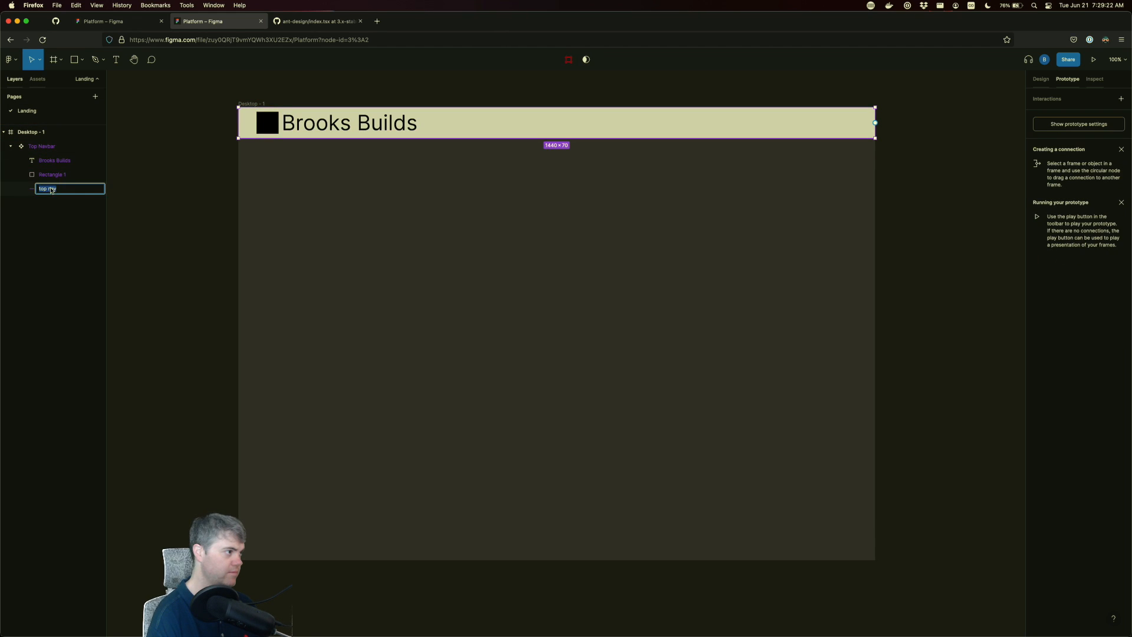
{"action": "key", "text": "Return"}
{"action": "left_click", "coordinate": [65, 212]}
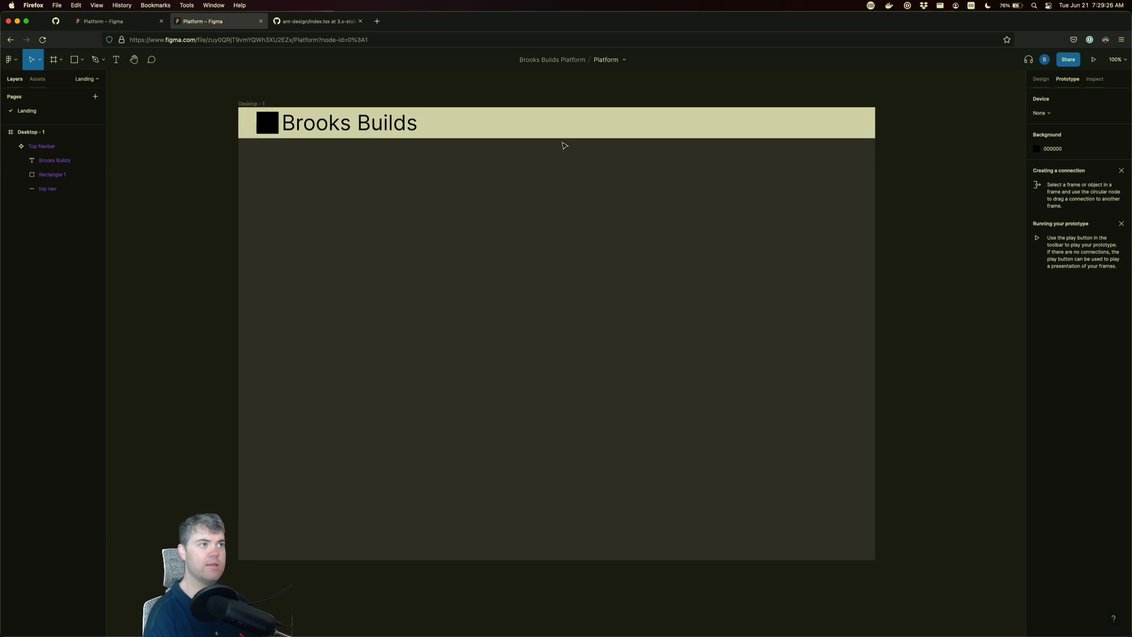
- Select the Top Navbar component, check its local asset entry and bring up its design properties
{"action": "left_click", "coordinate": [841, 125]}
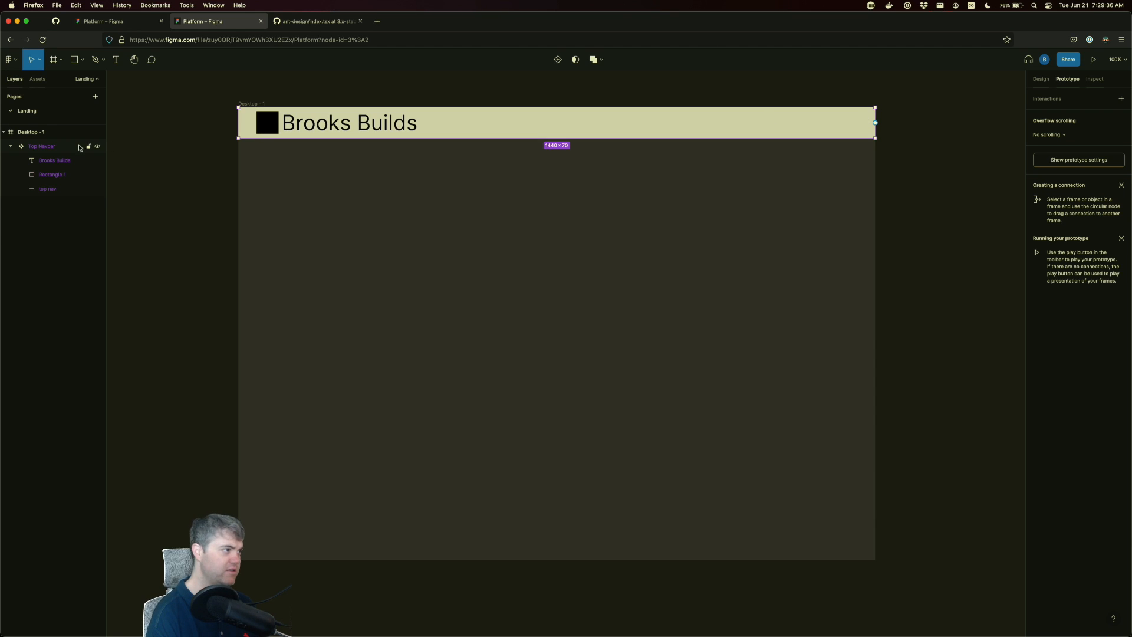
{"action": "left_click", "coordinate": [33, 85]}
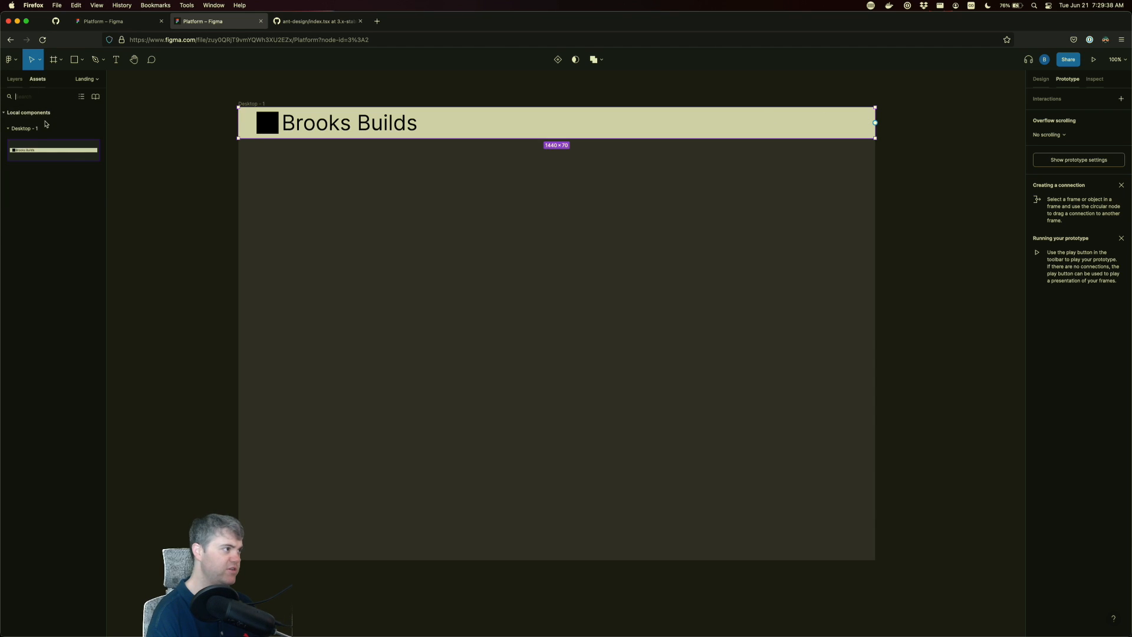
{"action": "right_click", "coordinate": [43, 155]}
{"action": "left_click", "coordinate": [63, 161]}
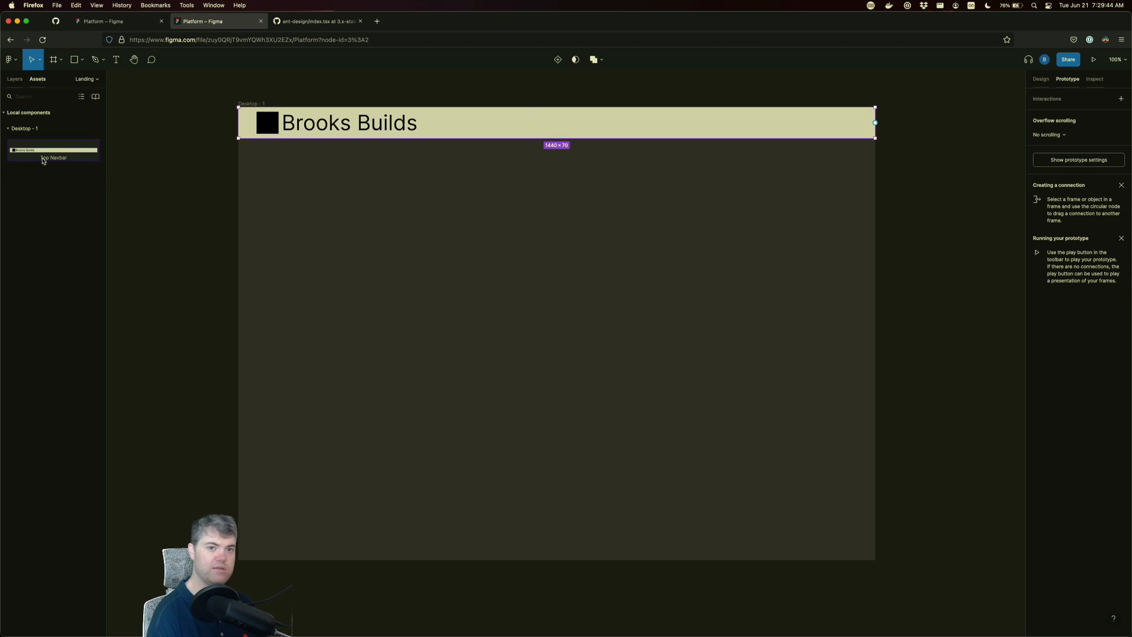
{"action": "left_click", "coordinate": [1042, 79]}
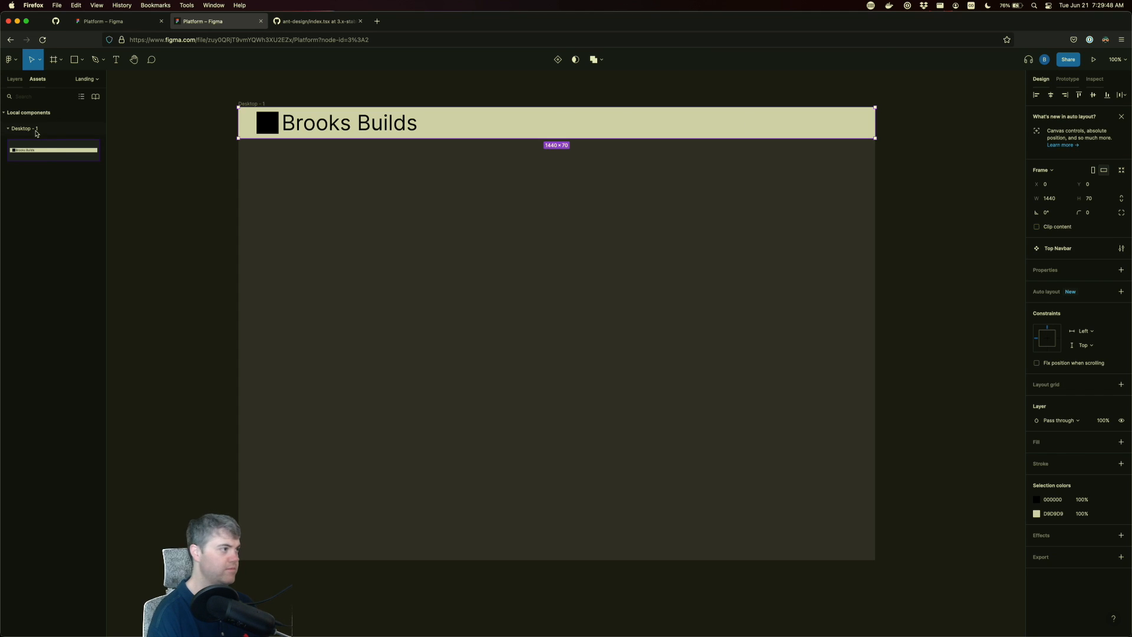
- Rename the Top Navbar component "Top Navbar - Logged Out" and check its entry among the local components
{"action": "right_click", "coordinate": [53, 157]}
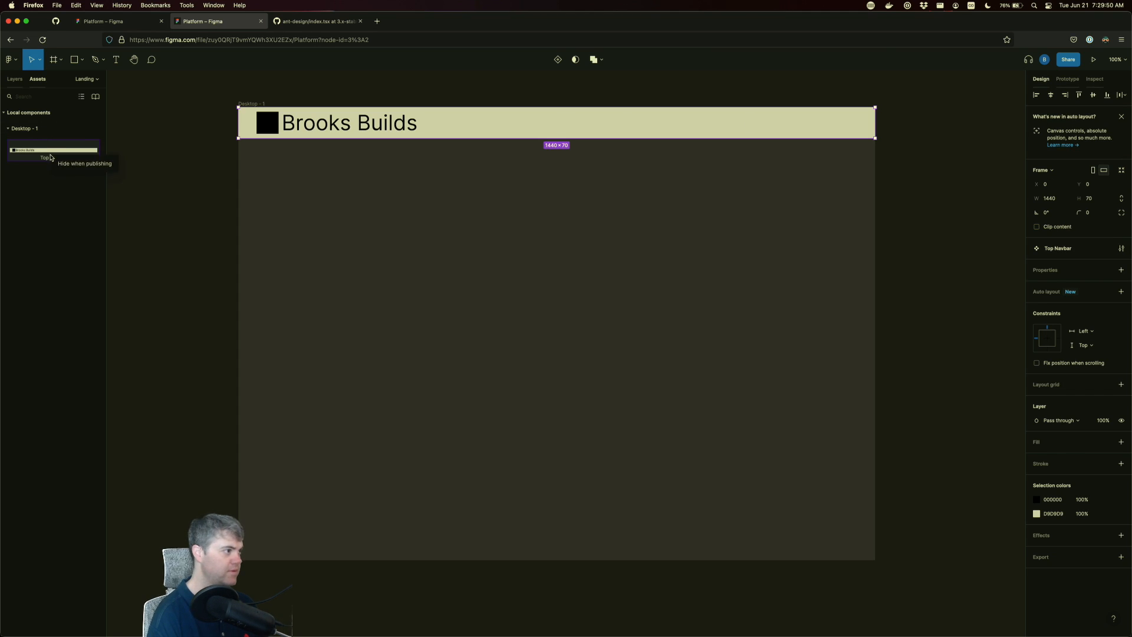
{"action": "left_click", "coordinate": [17, 81]}
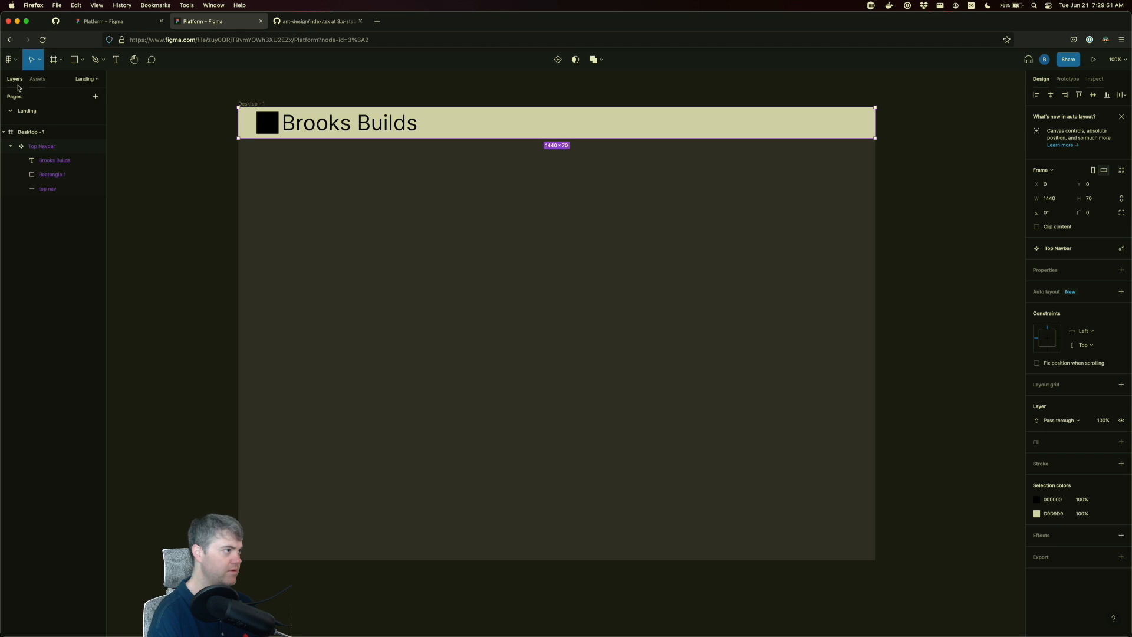
{"action": "double_click", "coordinate": [47, 149]}
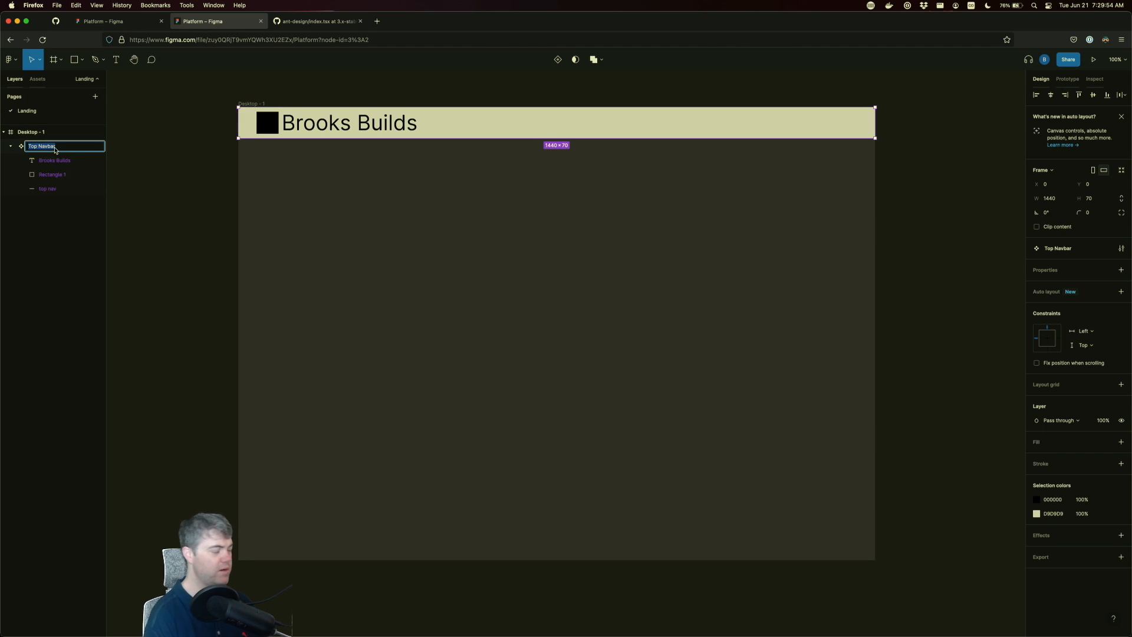
{"action": "key", "text": "Right"}
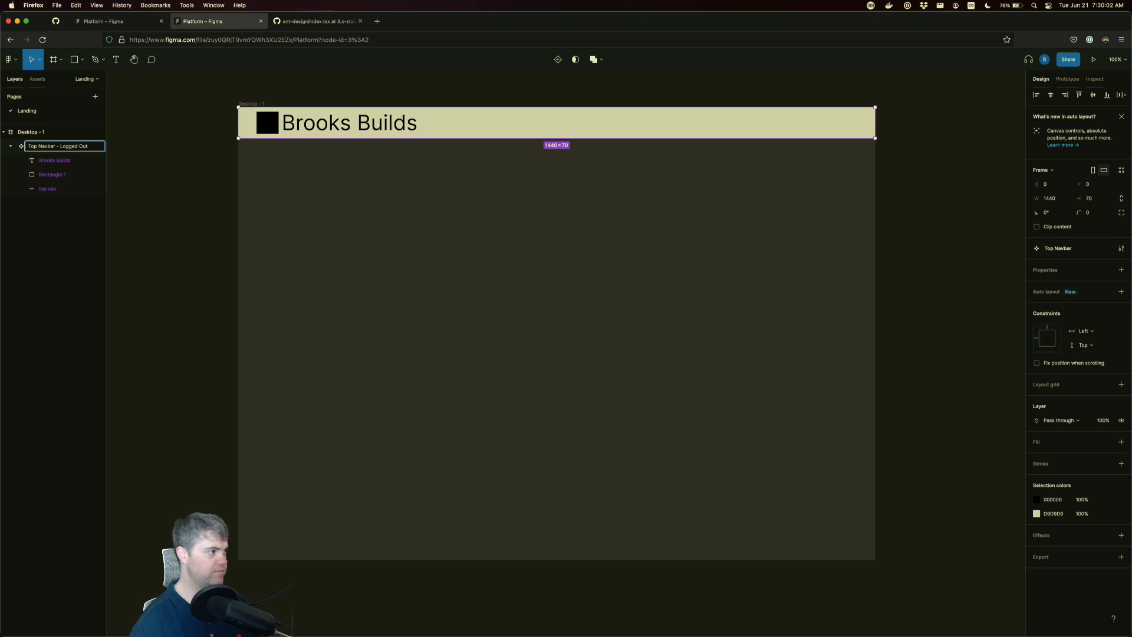
{"action": "key", "text": "Return"}
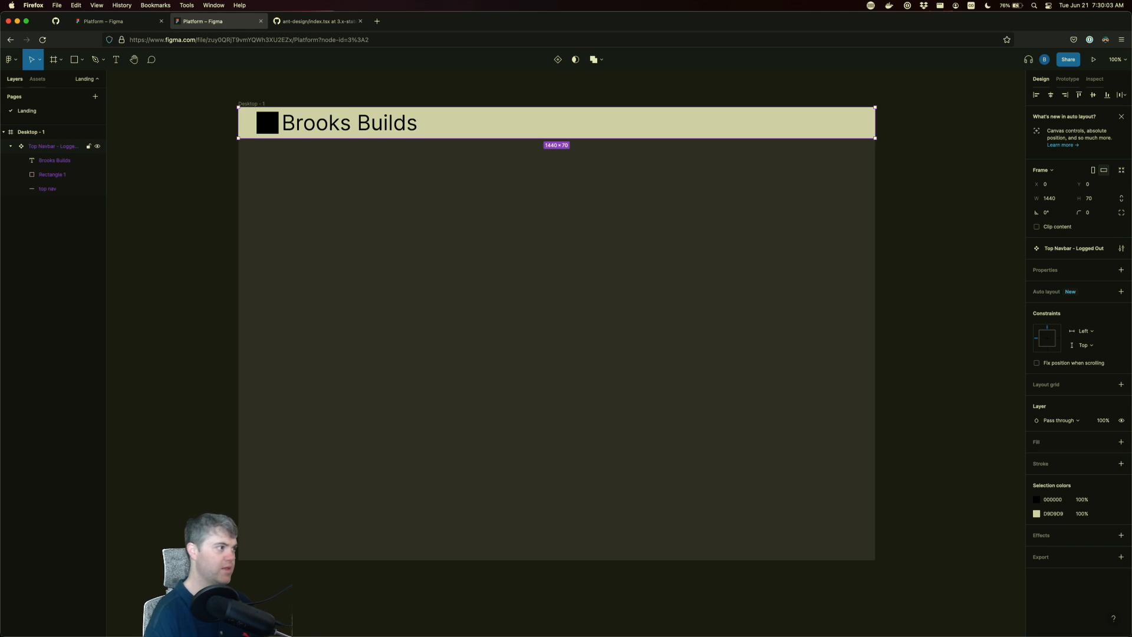
{"action": "left_click", "coordinate": [44, 80]}
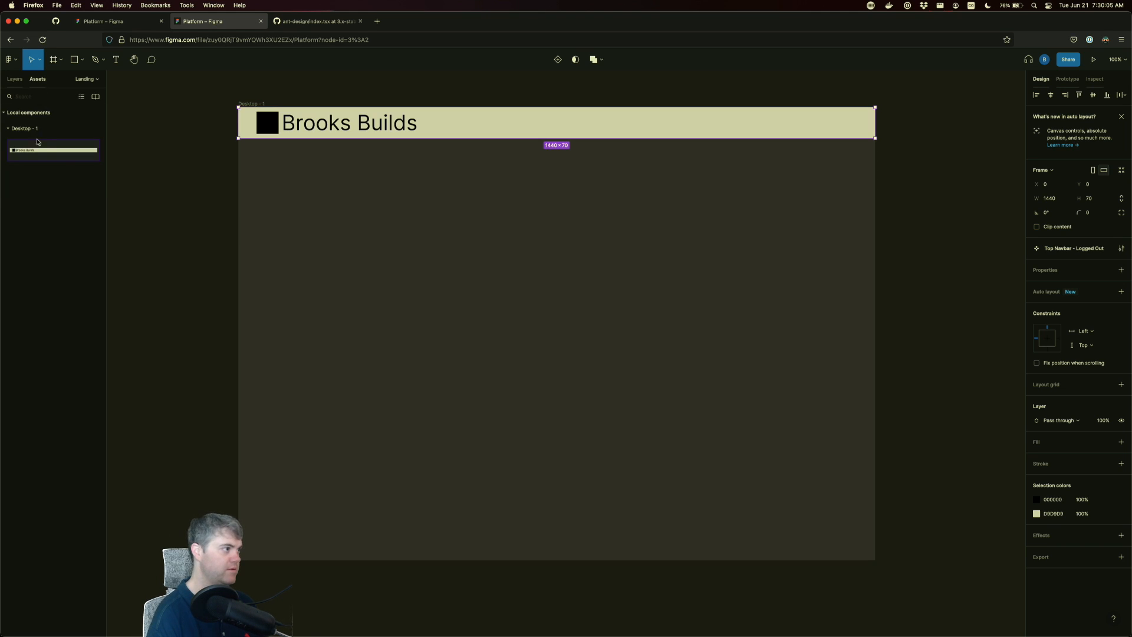
{"action": "left_click", "coordinate": [15, 79]}
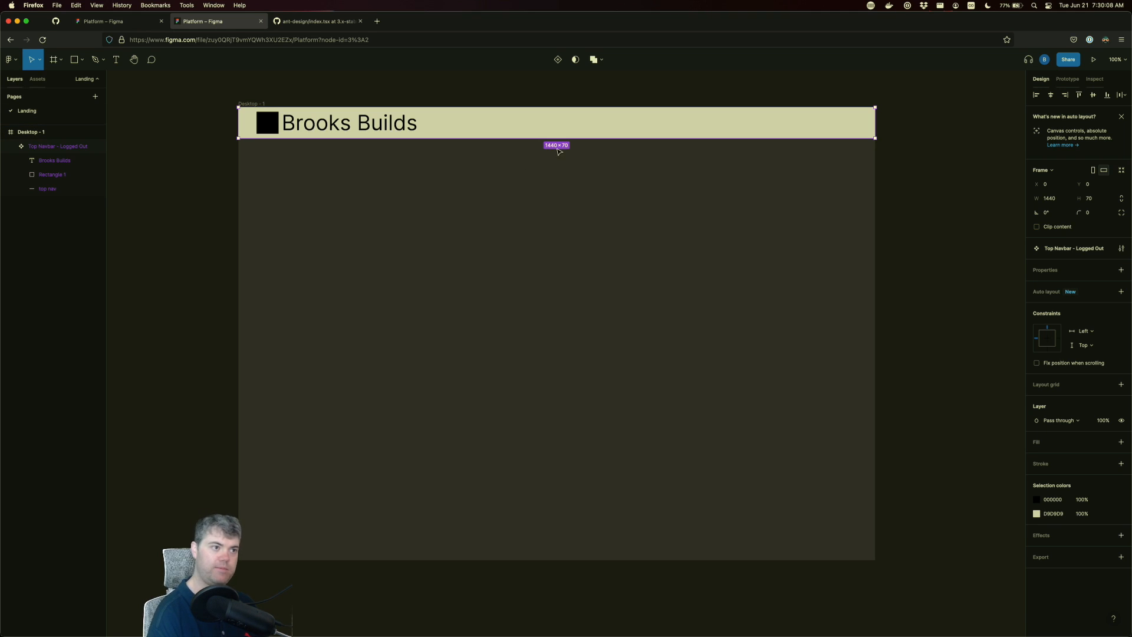
- Add the text "Create Account" to the right part of the Top Navbar - Logged Out component
{"action": "left_click", "coordinate": [791, 157]}
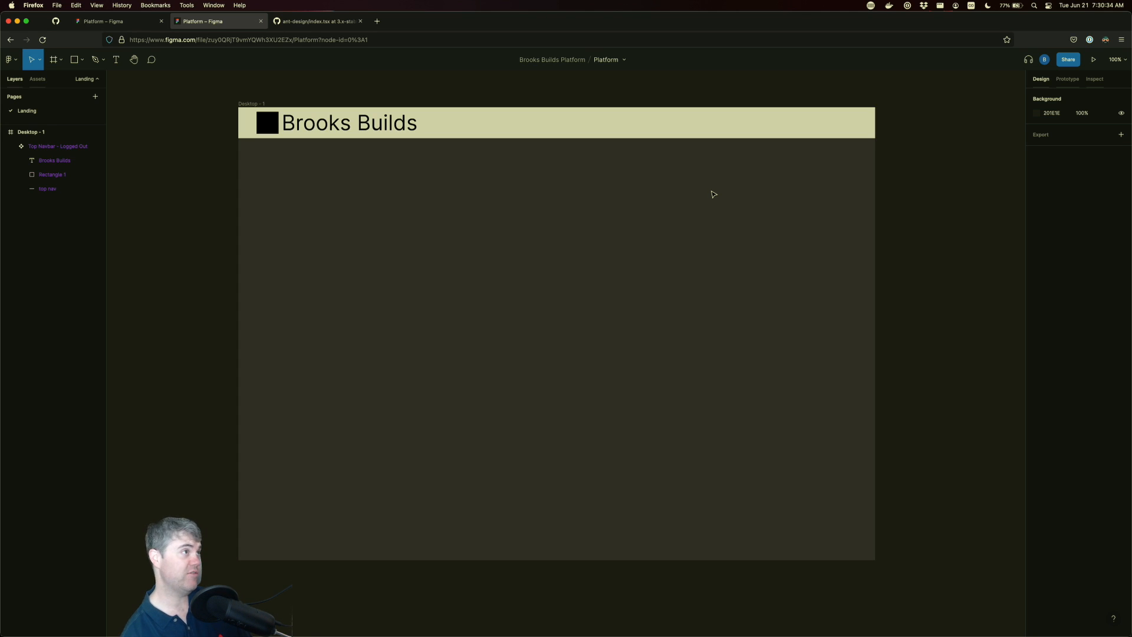
{"action": "key", "text": "t"}
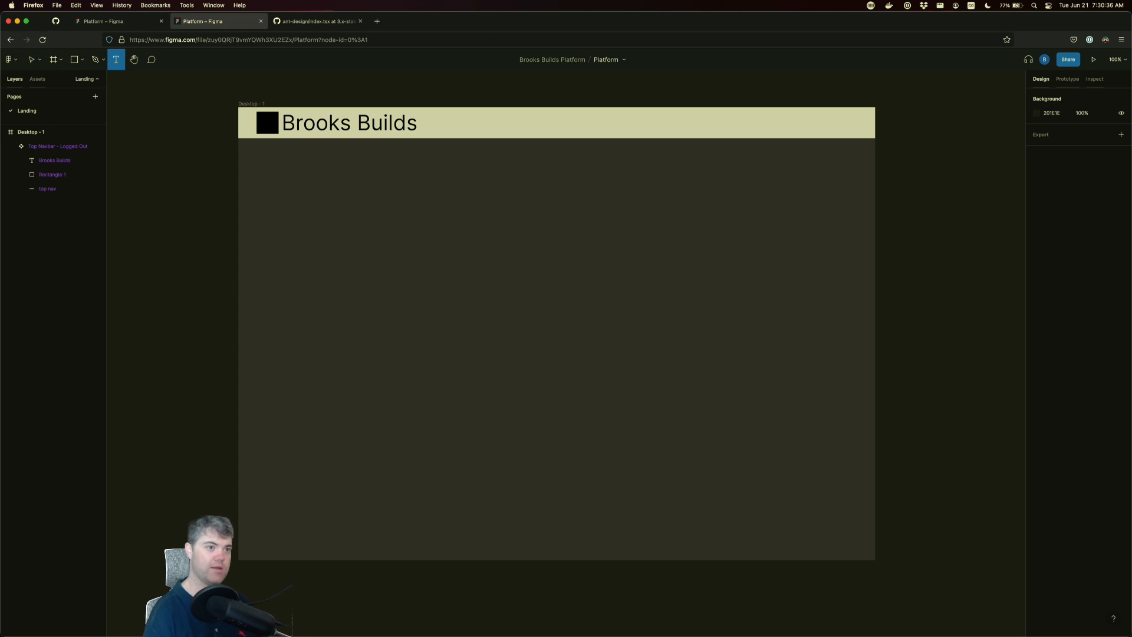
{"action": "left_click", "coordinate": [711, 118]}
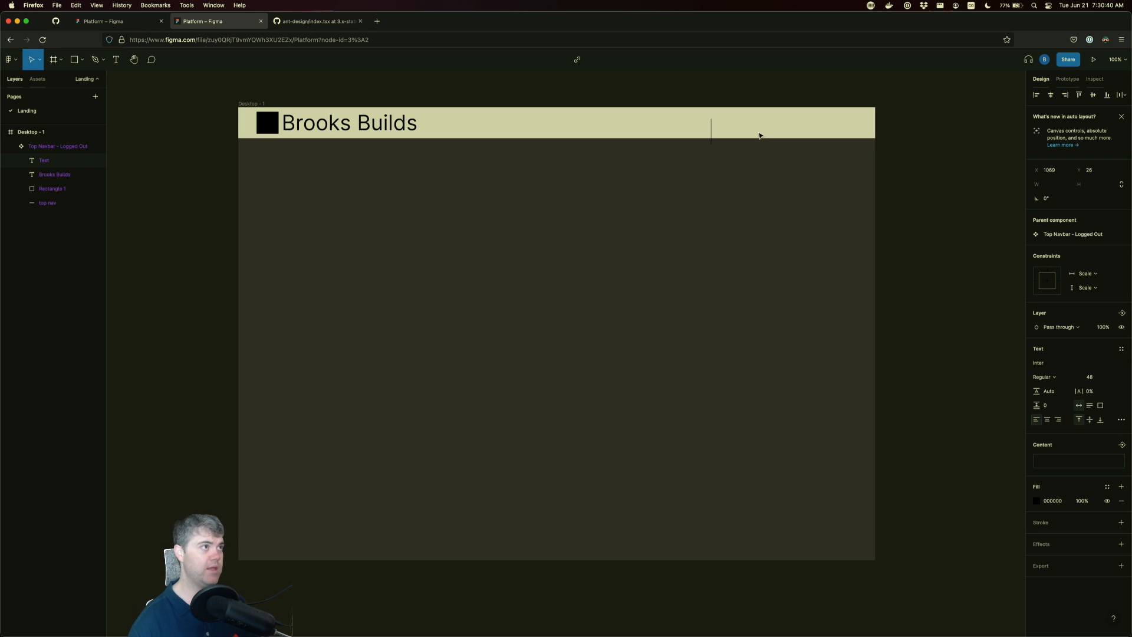
{"action": "type", "text": "Create"}
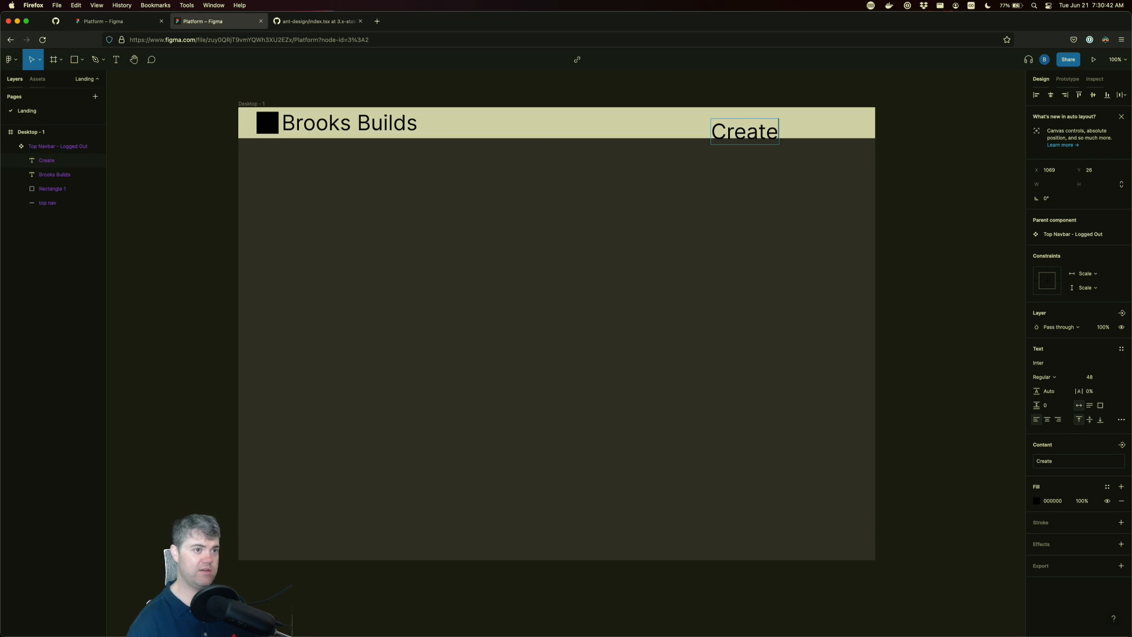
{"action": "type", "text": " Account"}
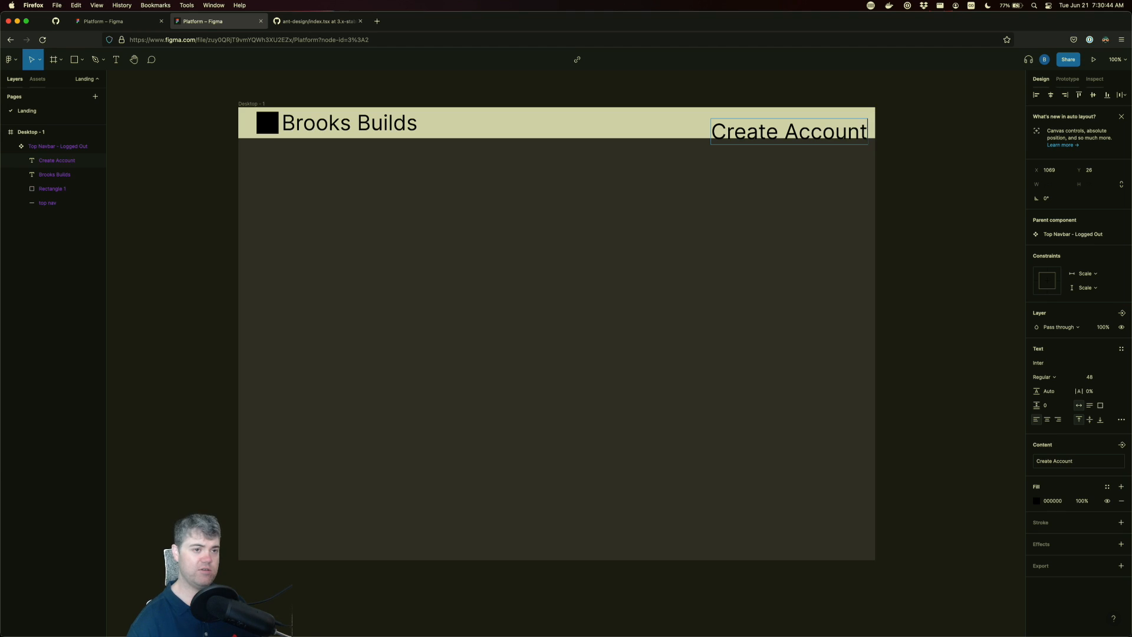
{"action": "type", "text": " /"}
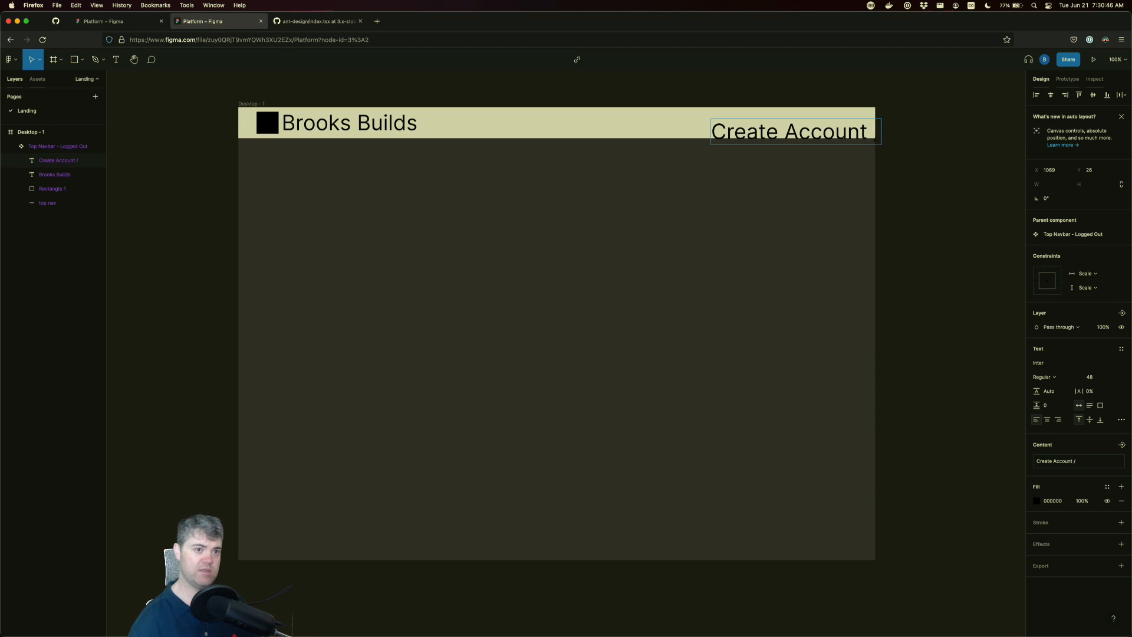
{"action": "key", "text": "BackSpace"}
{"action": "key", "text": "BackSpace"}
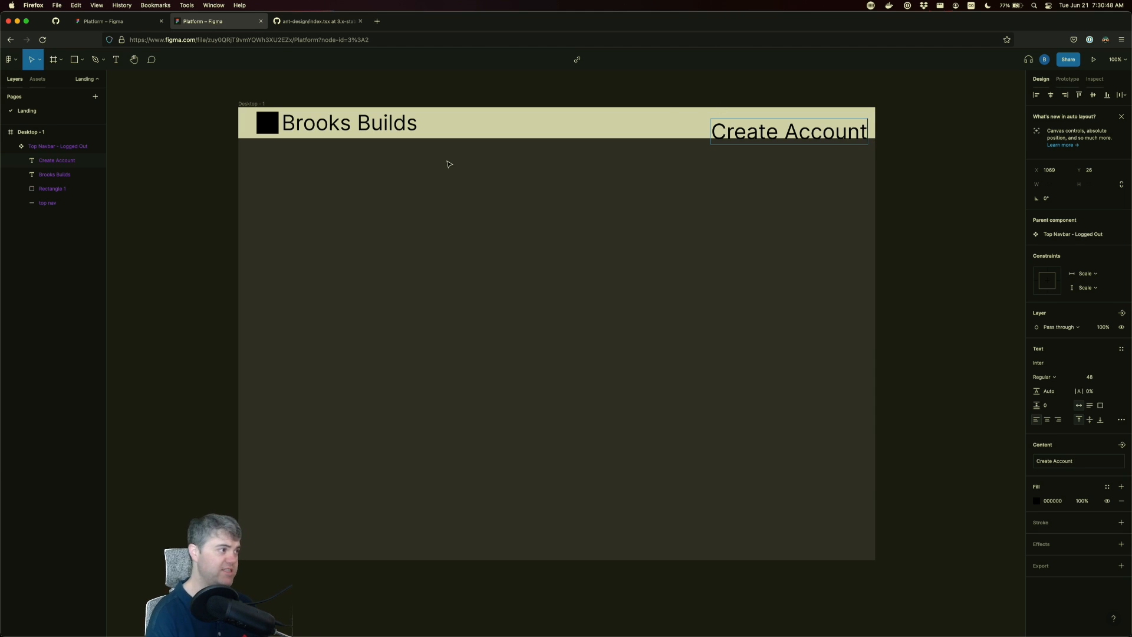
{"action": "key", "text": "Escape"}
- Line up the Create Account text inside the navbar, duplicate it alongside, and change the right-hand copy to "Login"
{"action": "mouse_move", "coordinate": [730, 140]}
{"action": "left_mouse_down"}
{"action": "mouse_move", "coordinate": [648, 122]}
{"action": "mouse_move", "coordinate": [553, 124]}
{"action": "mouse_move", "coordinate": [731, 124]}
{"action": "mouse_move", "coordinate": [722, 125]}
{"action": "left_mouse_up"}
{"action": "double_click", "coordinate": [720, 123]}
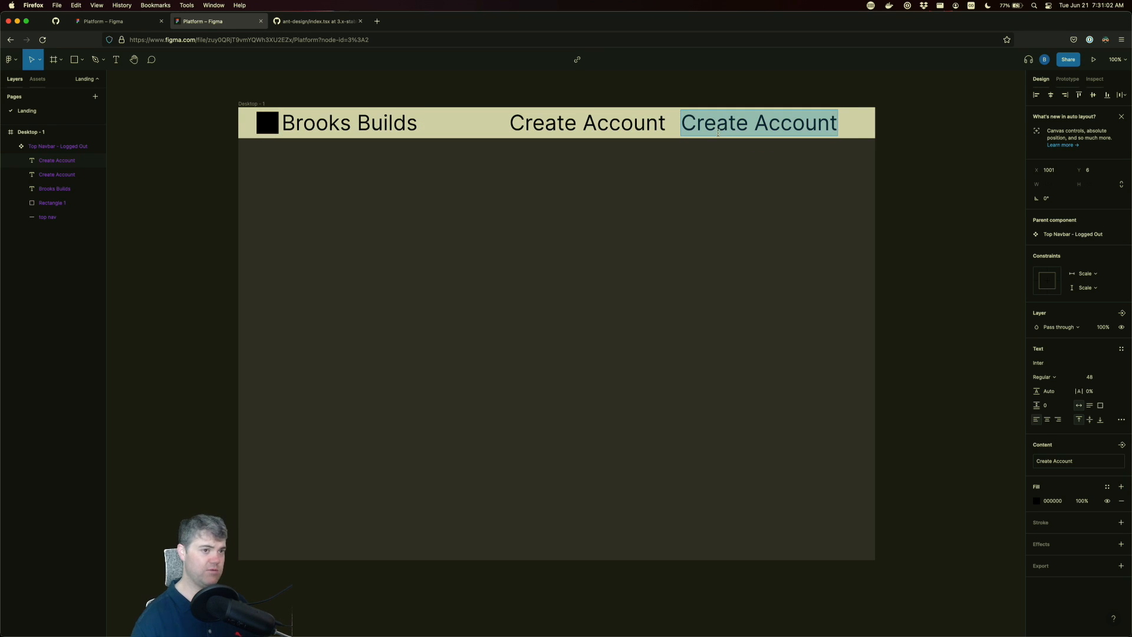
{"action": "type", "text": "Login"}
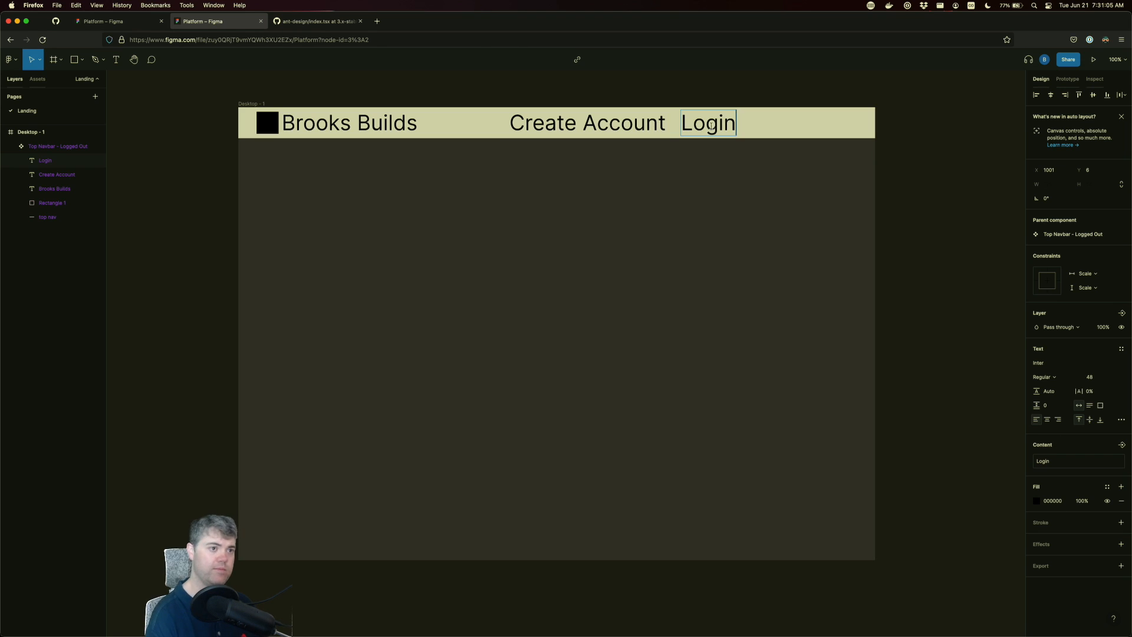
{"action": "key", "text": "Escape"}
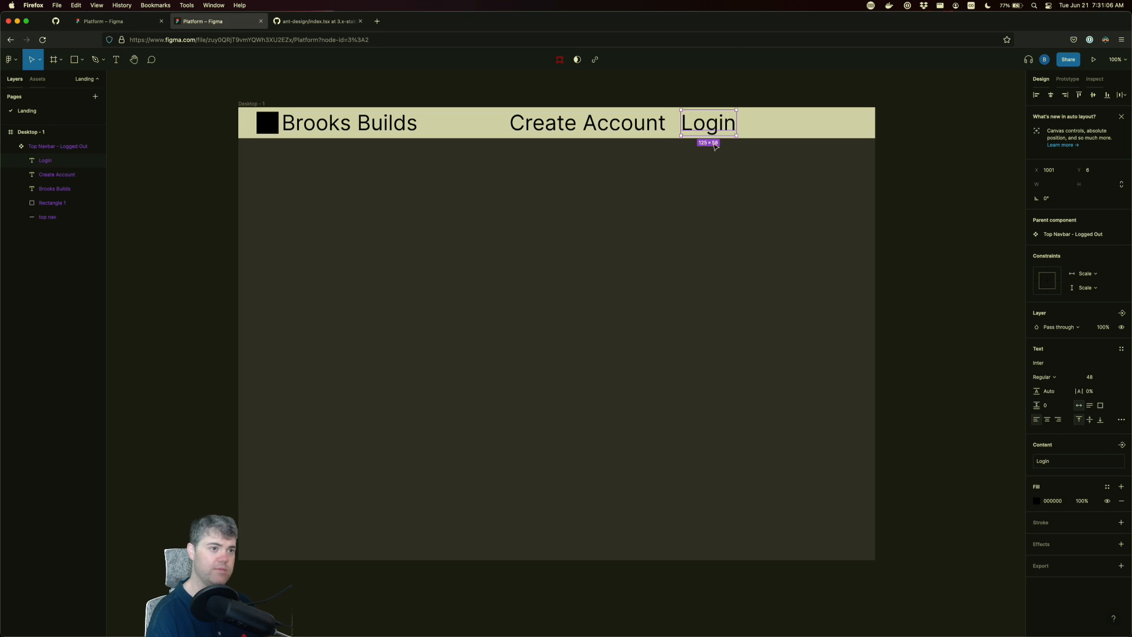
- Move the Login text near the navbar's right end at about X 1251 and Create Account just left of it
{"action": "left_click_drag", "start_coordinate": [714, 126], "coordinate": [840, 121]}
{"action": "mouse_move", "coordinate": [845, 122]}
{"action": "left_mouse_down"}
{"action": "mouse_move", "coordinate": [807, 125]}
{"action": "mouse_move", "coordinate": [823, 125]}
{"action": "left_mouse_up"}
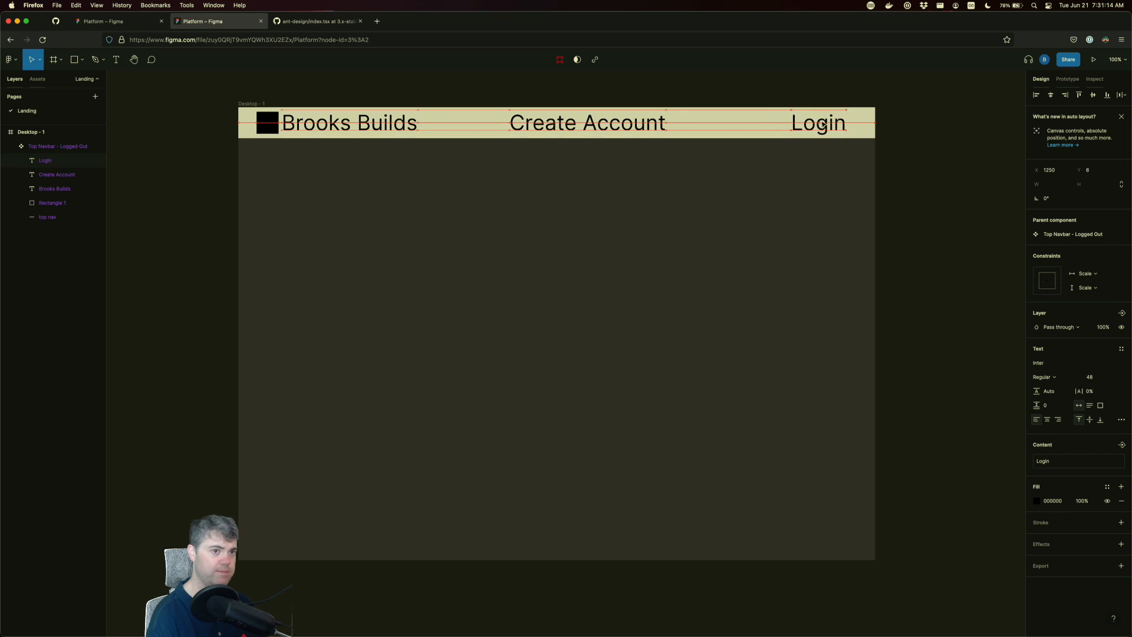
{"action": "left_click_drag", "start_coordinate": [645, 129], "coordinate": [755, 130]}
{"action": "left_click", "coordinate": [626, 177]}
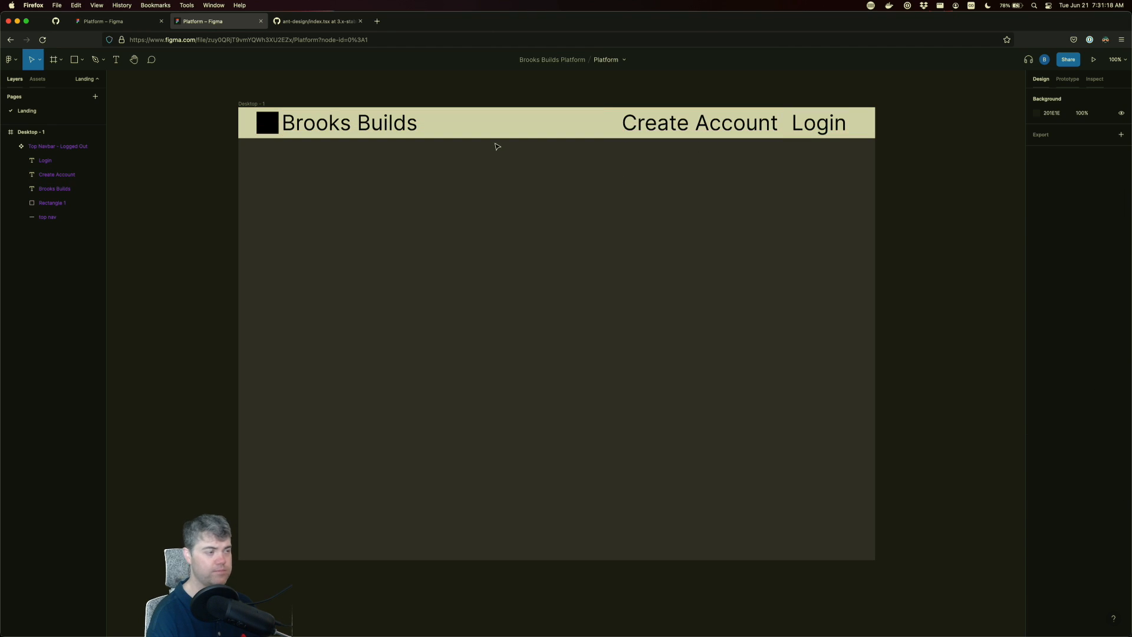
- Set the Login, Create Account and Brooks Builds texts to font size 24 and centre them vertically in the navbar at Y 21
{"action": "left_click", "coordinate": [382, 127]}
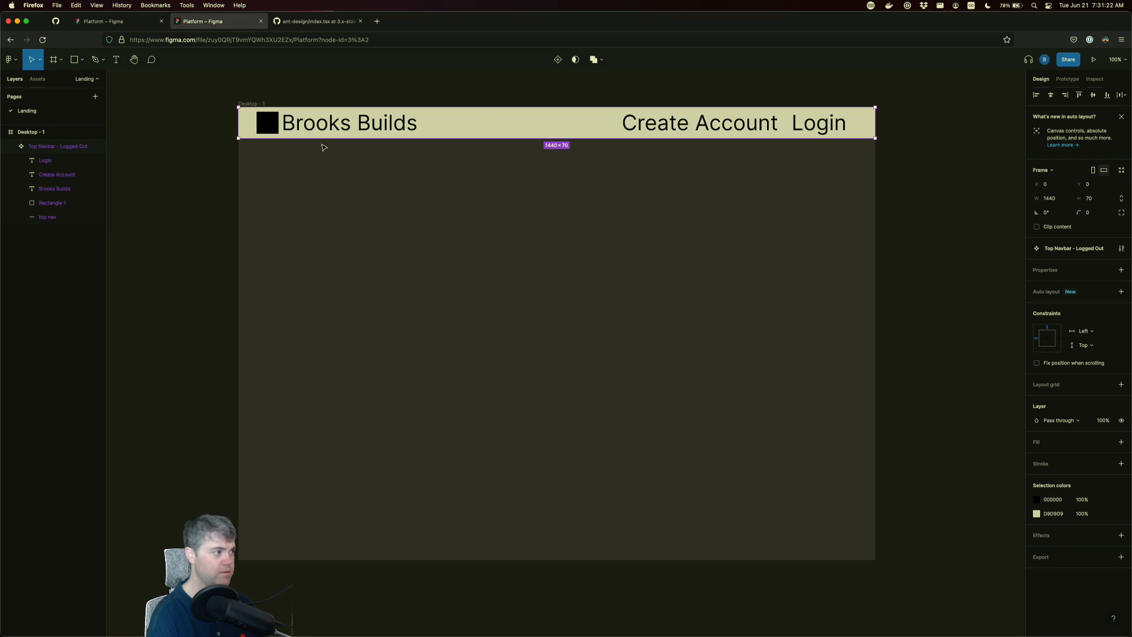
{"action": "left_click", "coordinate": [47, 161]}
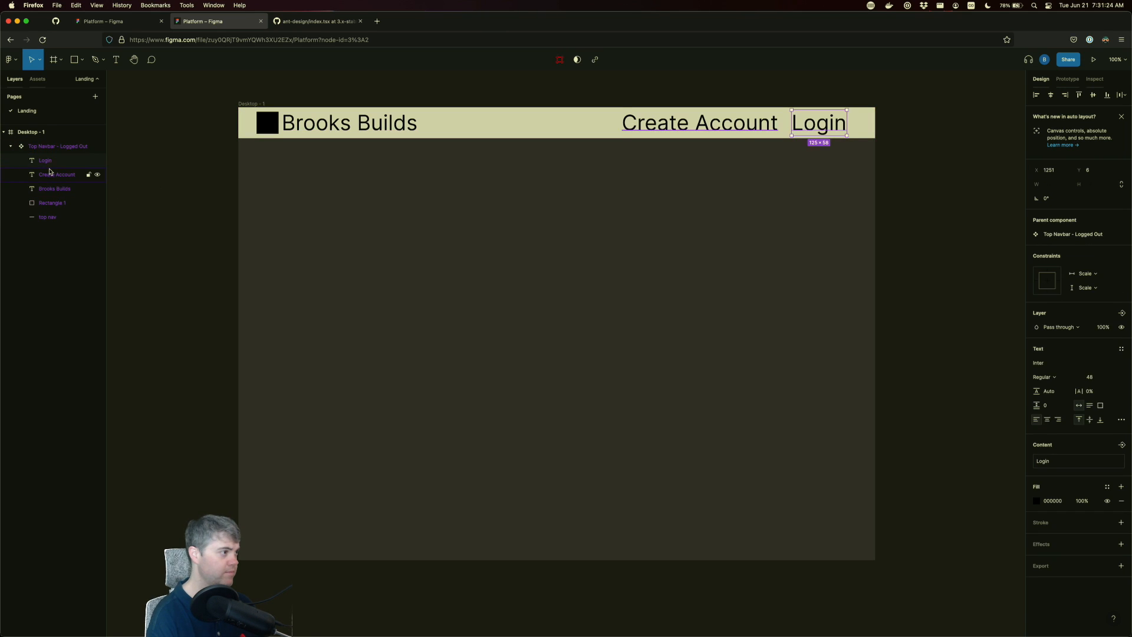
{"action": "left_click", "coordinate": [52, 175]}
{"action": "left_click", "coordinate": [50, 189]}
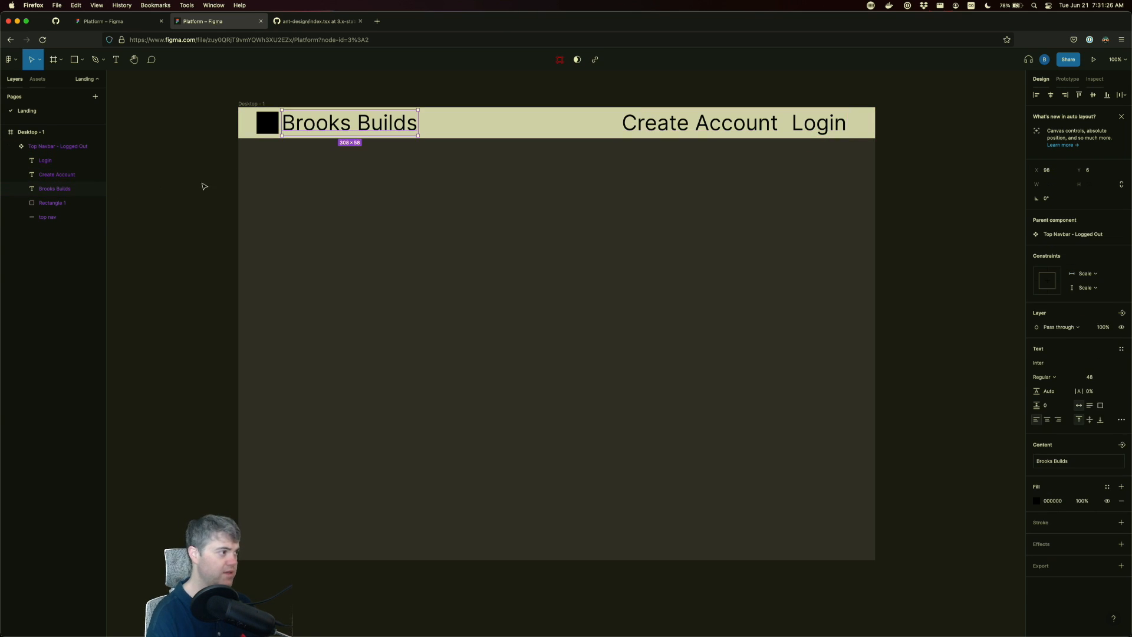
{"action": "right_click", "coordinate": [57, 162]}
{"action": "left_click", "coordinate": [51, 176]}
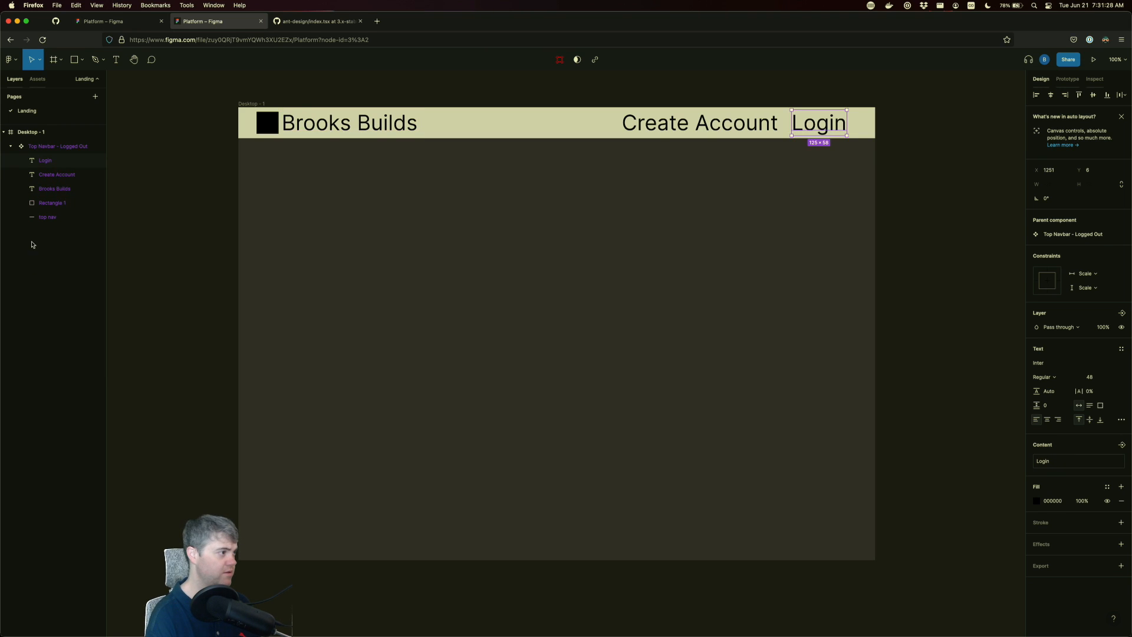
{"action": "left_click", "coordinate": [52, 175], "text": "shift"}
{"action": "left_click", "coordinate": [50, 189], "text": "shift"}
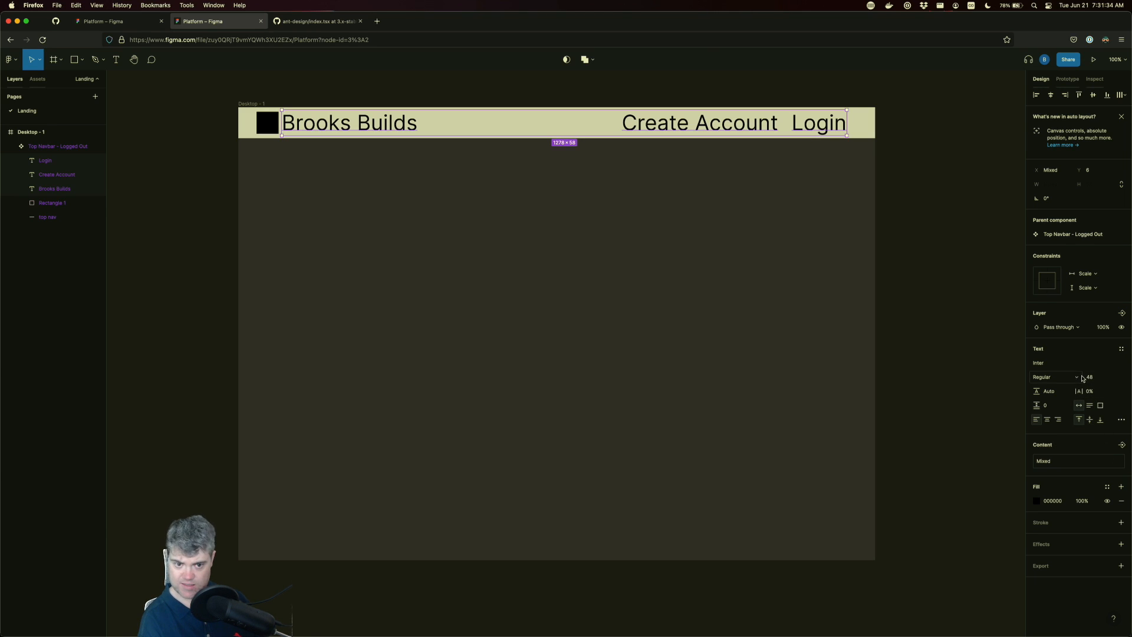
{"action": "left_click", "coordinate": [1111, 378]}
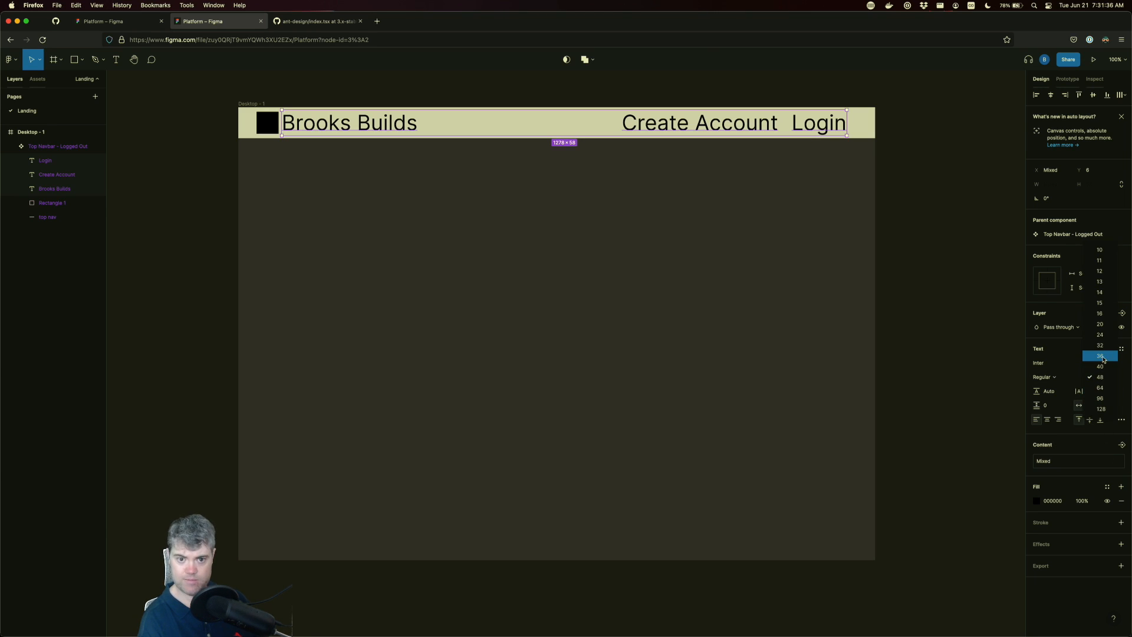
{"action": "left_click", "coordinate": [1100, 334]}
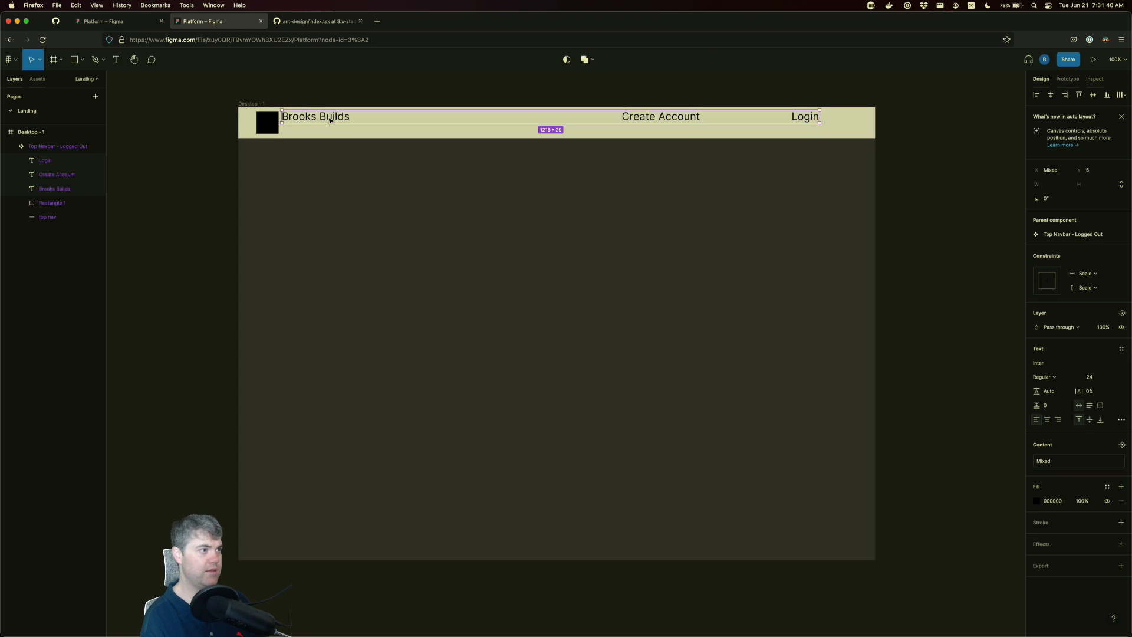
{"action": "left_click_drag", "start_coordinate": [330, 119], "coordinate": [330, 125]}
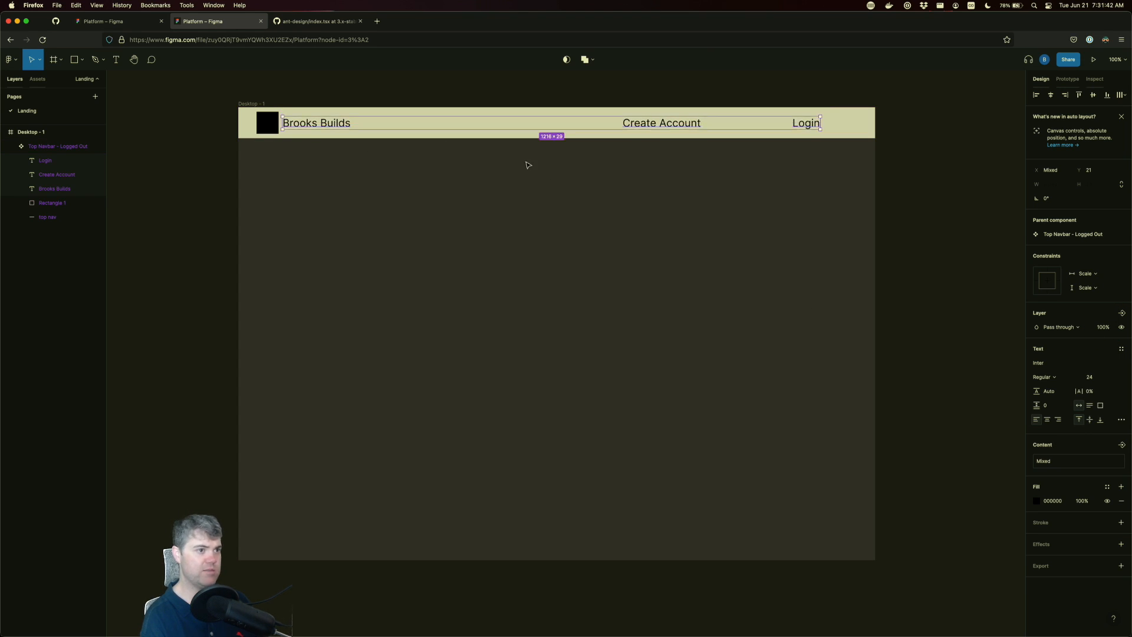
- Move the Login text right to about X 1315 and place Create Account just left of it at about X 1115
{"action": "left_click", "coordinate": [811, 108]}
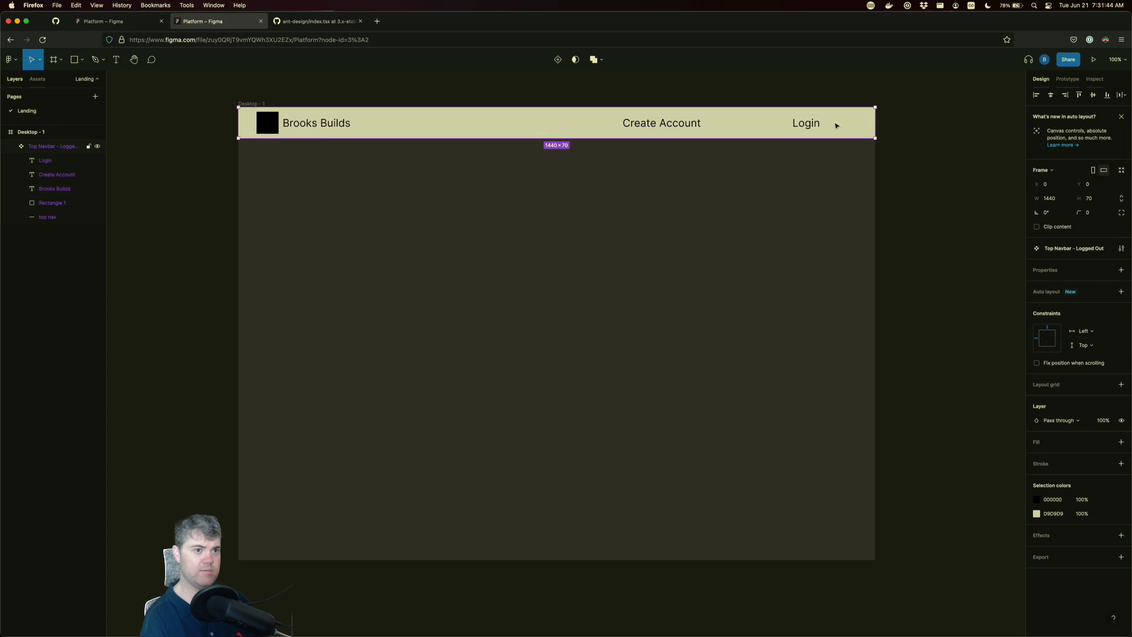
{"action": "mouse_move", "coordinate": [813, 122]}
{"action": "left_mouse_down"}
{"action": "mouse_move", "coordinate": [830, 124]}
{"action": "mouse_move", "coordinate": [808, 126]}
{"action": "left_mouse_up"}
{"action": "double_click", "coordinate": [816, 125]}
{"action": "left_click", "coordinate": [789, 126]}
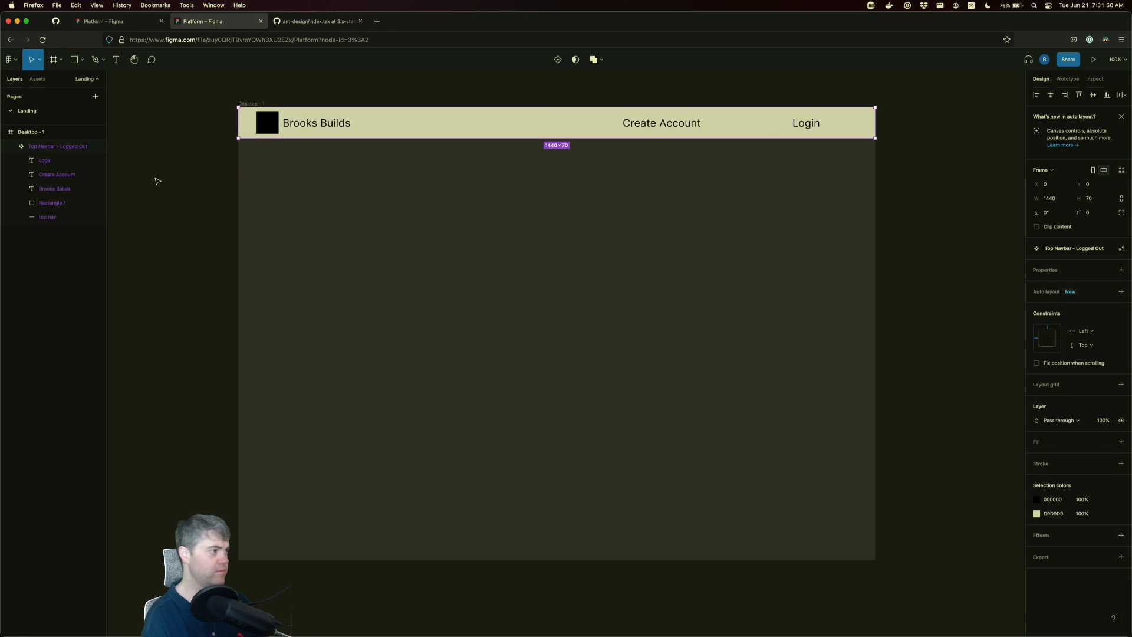
{"action": "left_click", "coordinate": [71, 164]}
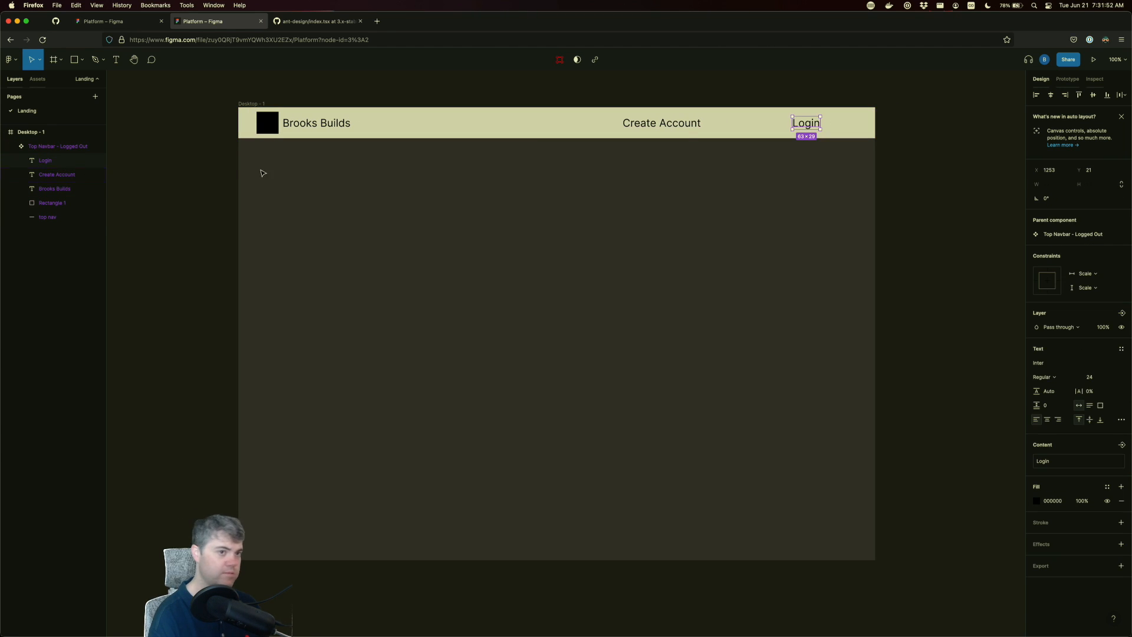
{"action": "left_click_drag", "start_coordinate": [809, 126], "coordinate": [837, 126]}
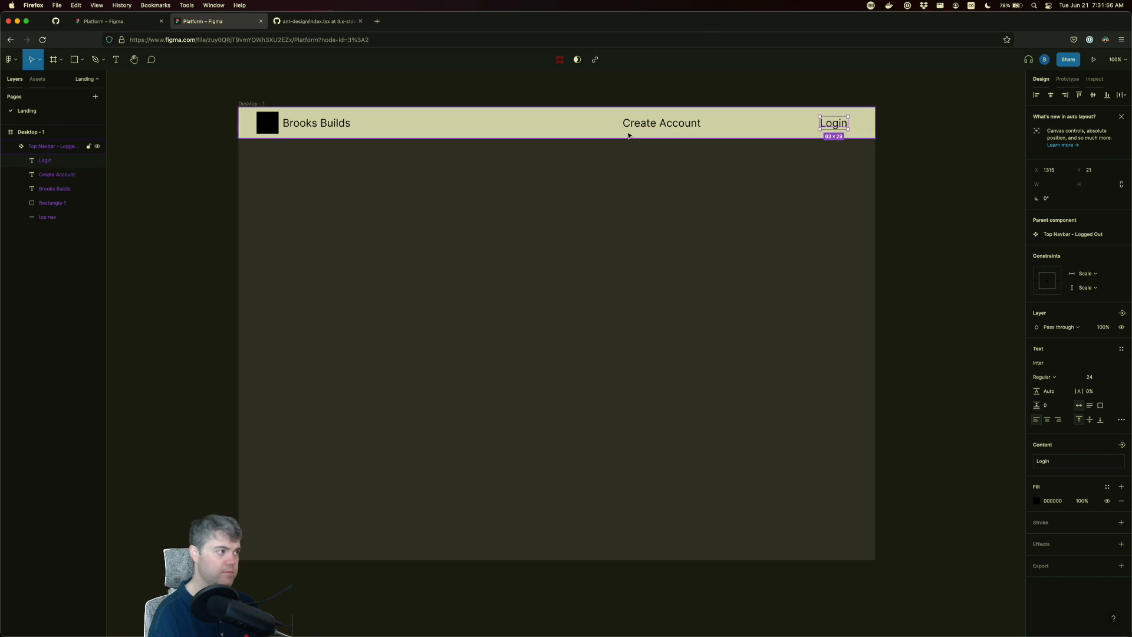
{"action": "left_click", "coordinate": [648, 127]}
{"action": "left_click_drag", "start_coordinate": [674, 123], "coordinate": [782, 124]}
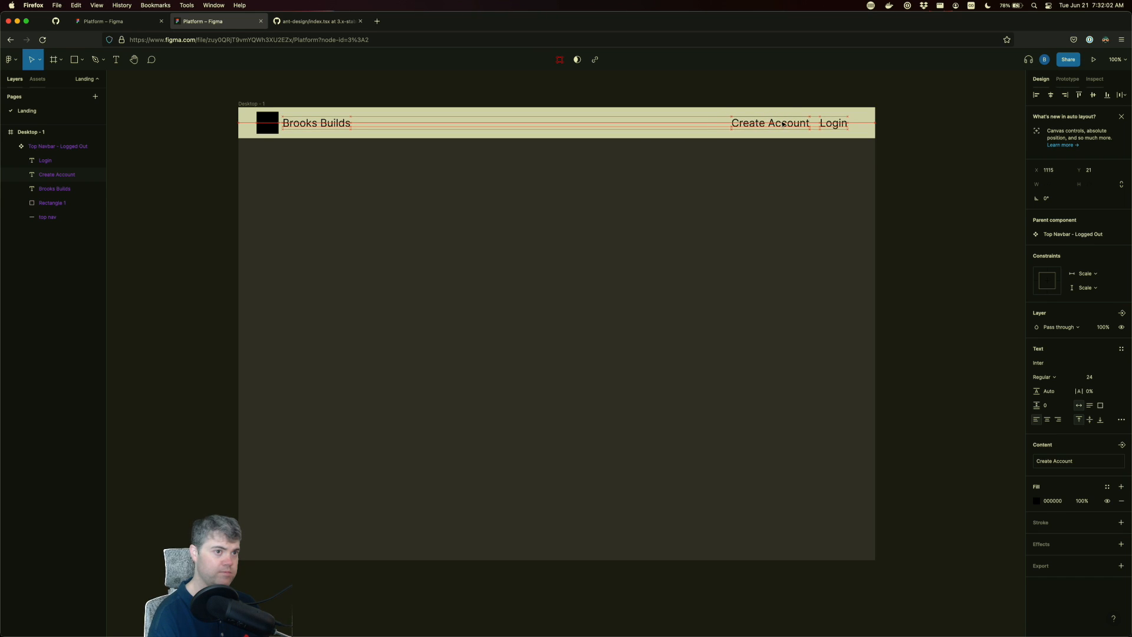
{"action": "left_click", "coordinate": [726, 165]}
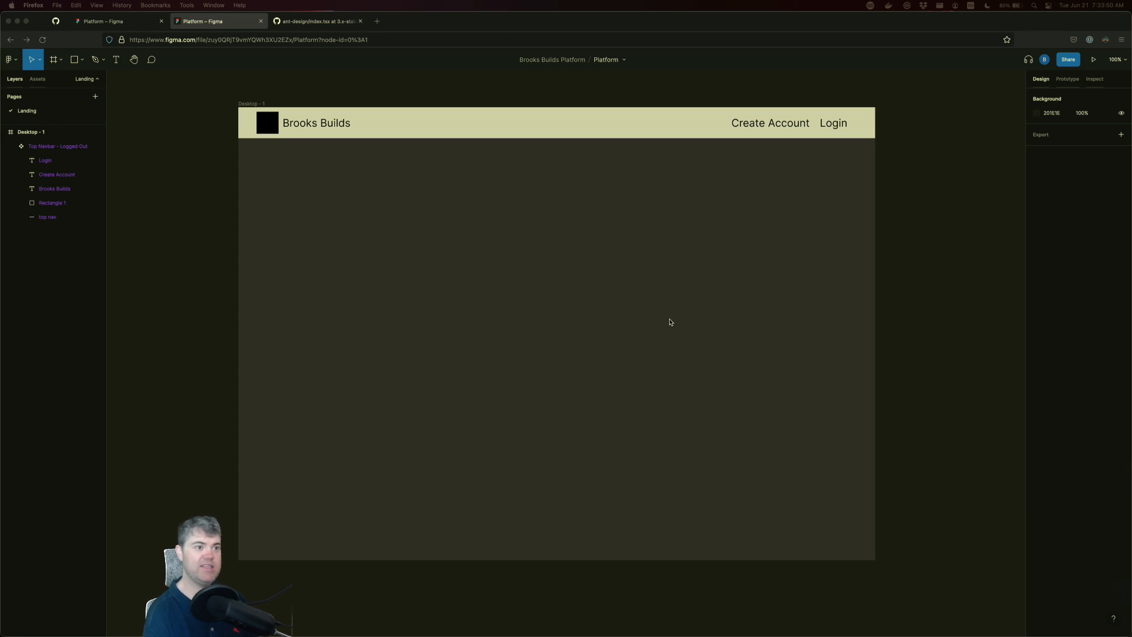
- Duplicate the Create Account text to its left inside the navbar and change the copy's text to "Courses"
{"action": "left_click", "coordinate": [51, 162]}
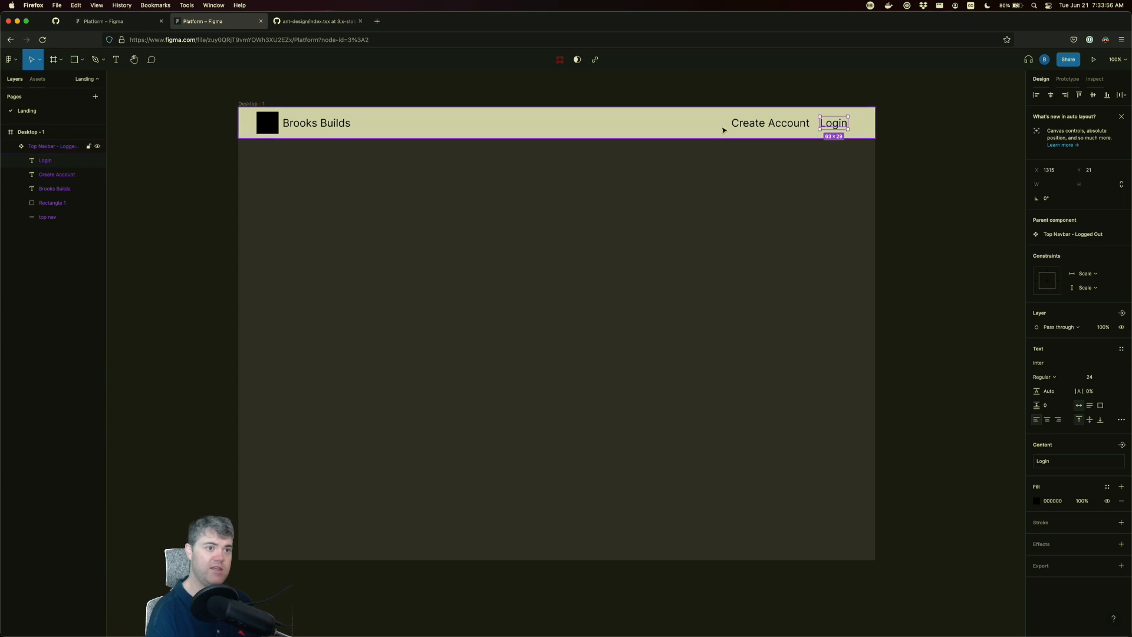
{"action": "left_click_drag", "start_coordinate": [778, 123], "coordinate": [674, 124]}
{"action": "double_click", "coordinate": [671, 129]}
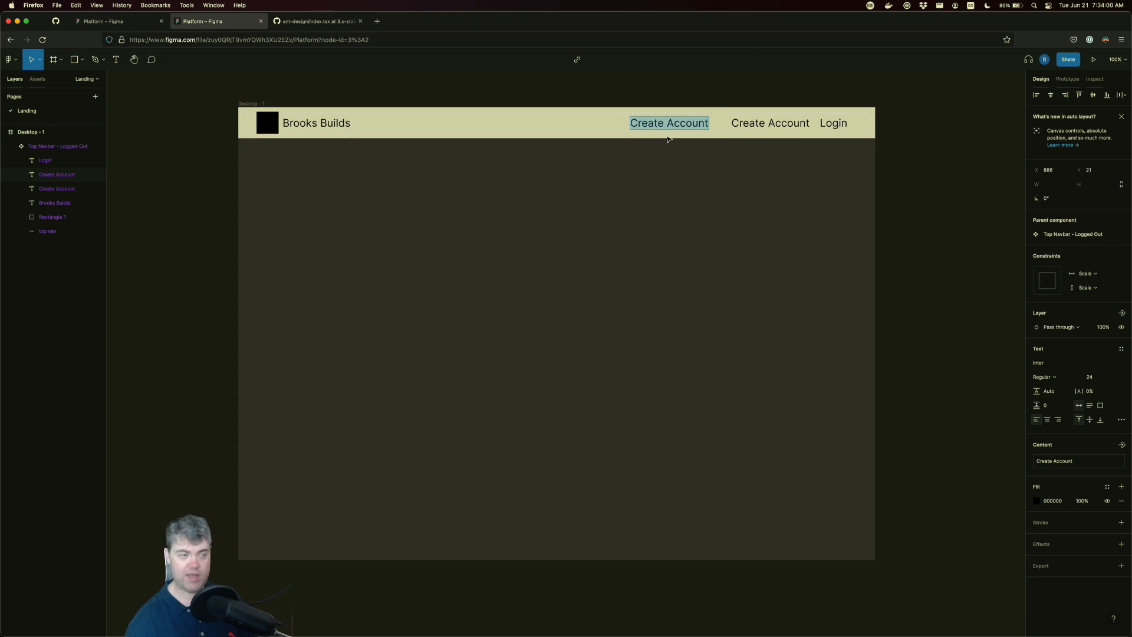
{"action": "type", "text": "Coun"}
{"action": "key", "text": "BackSpace"}
{"action": "key", "text": "BackSpace"}
{"action": "type", "text": "ur"}
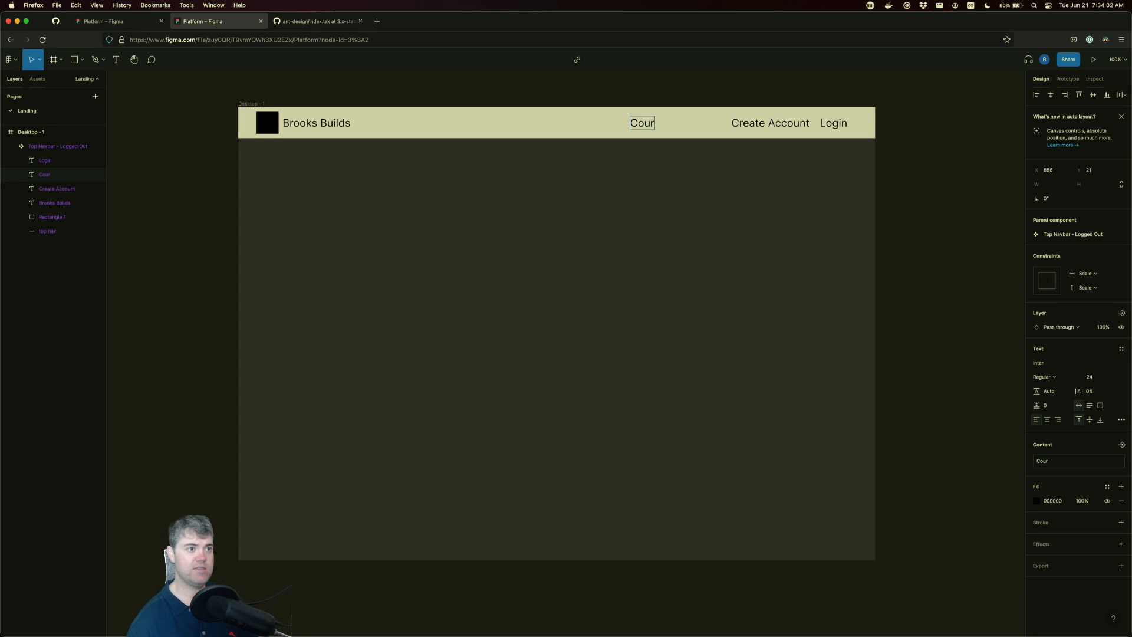
{"action": "type", "text": "ses"}
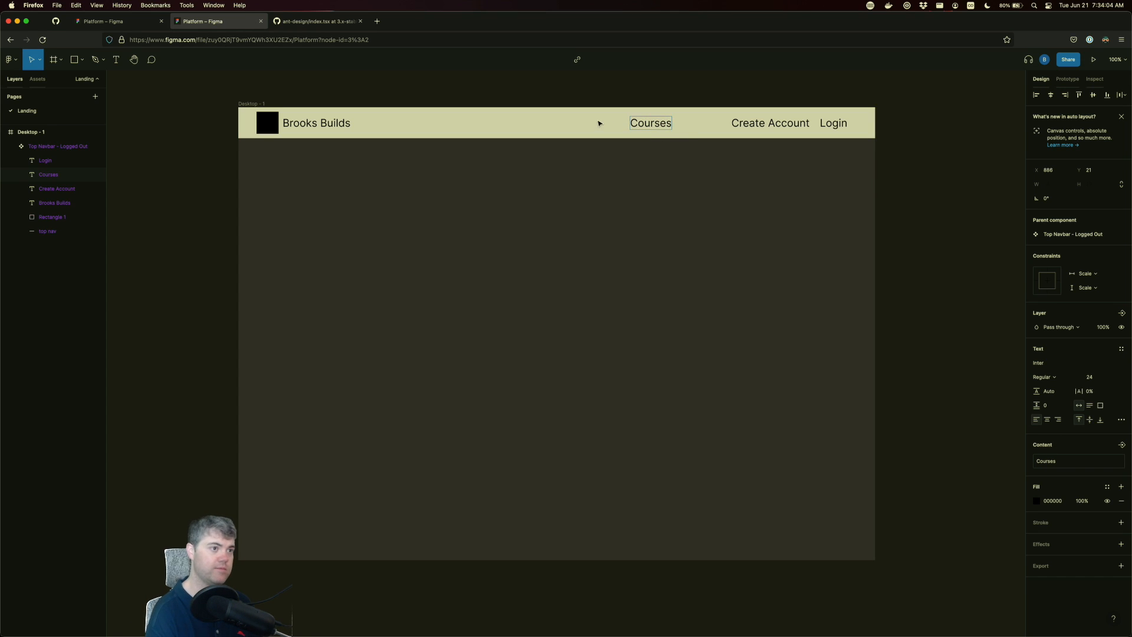
- Move the Courses text right to sit just left of Create Account, at about X 998
{"action": "key", "text": "Escape"}
{"action": "left_click_drag", "start_coordinate": [649, 127], "coordinate": [700, 125]}
{"action": "left_click", "coordinate": [714, 174]}
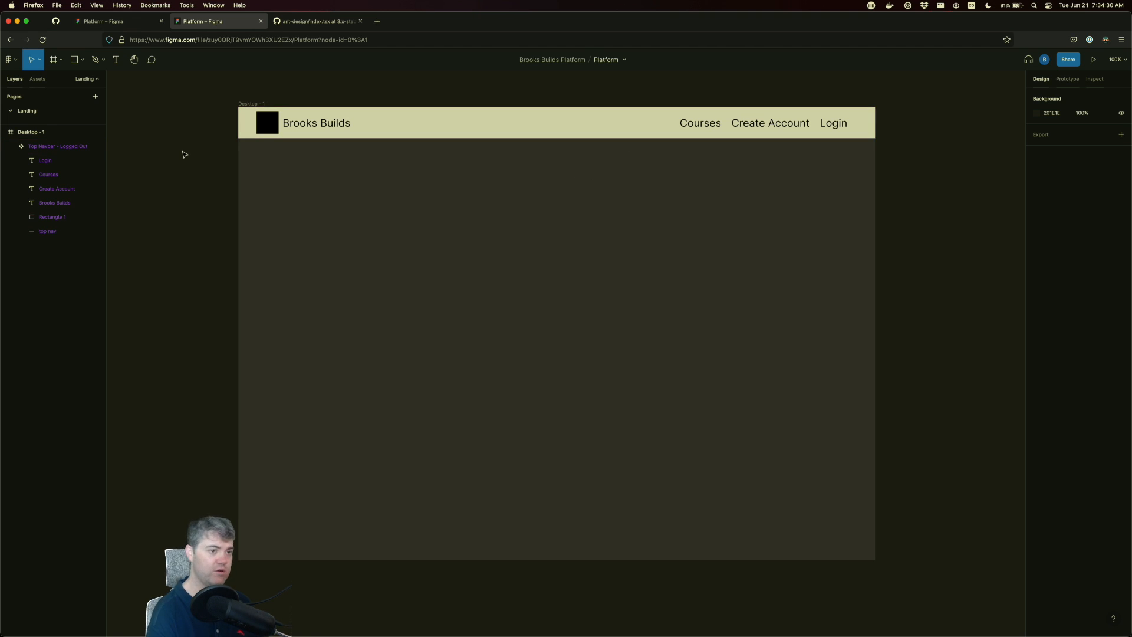
- Duplicate the Courses text to its left inside the navbar and change the copy's text to "Discord"
{"action": "left_click", "coordinate": [552, 123]}
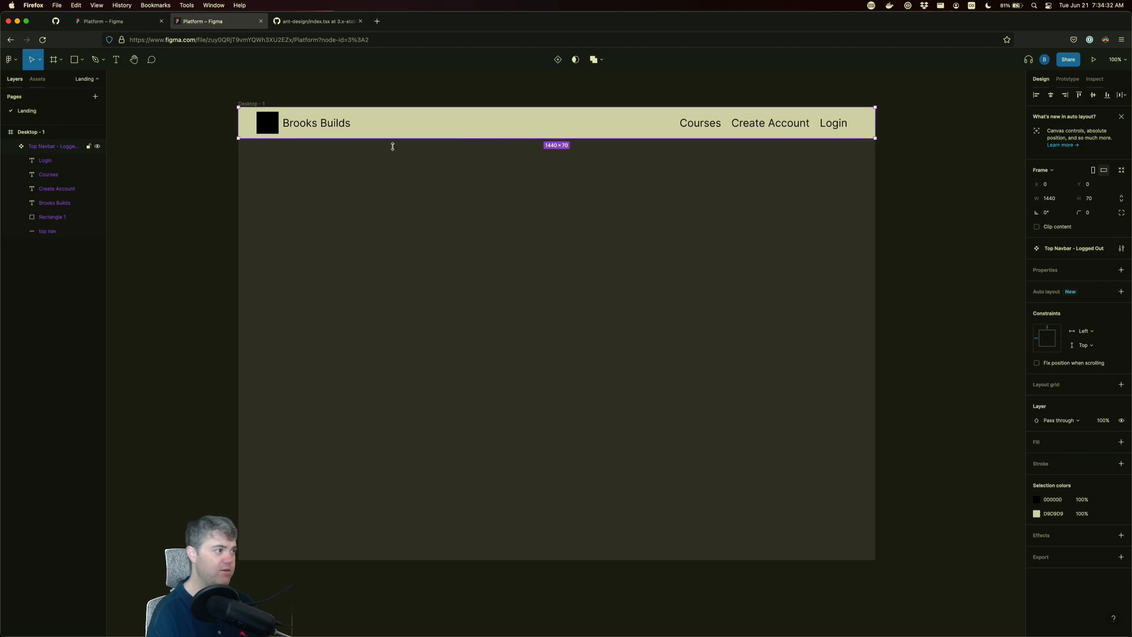
{"action": "left_click", "coordinate": [50, 203]}
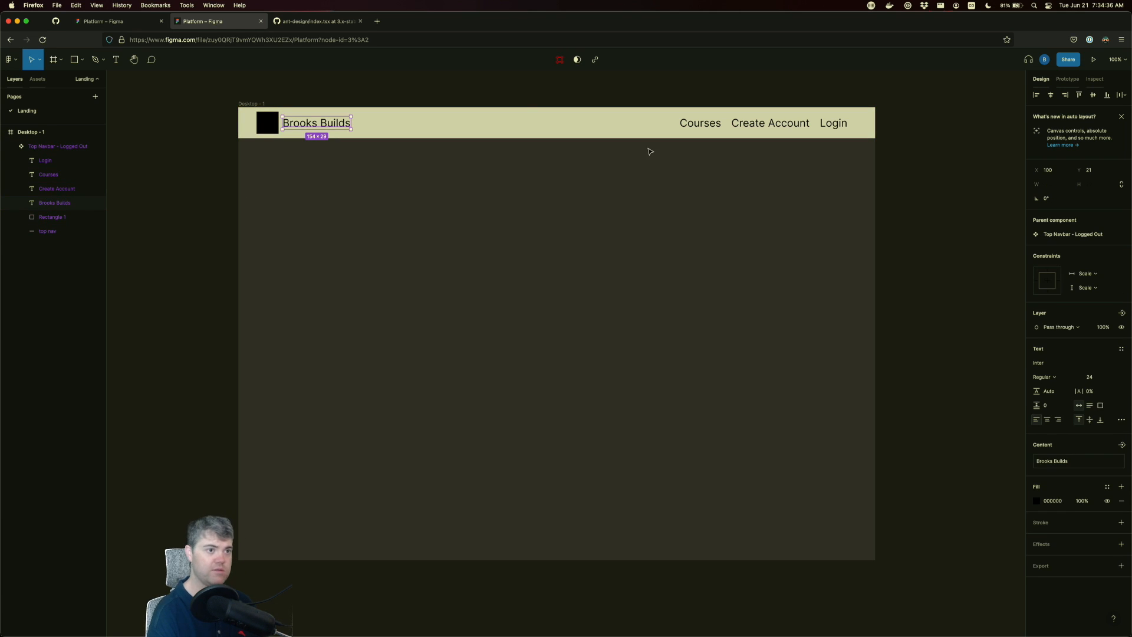
{"action": "left_click_drag", "start_coordinate": [701, 126], "coordinate": [640, 125]}
{"action": "double_click", "coordinate": [640, 125]}
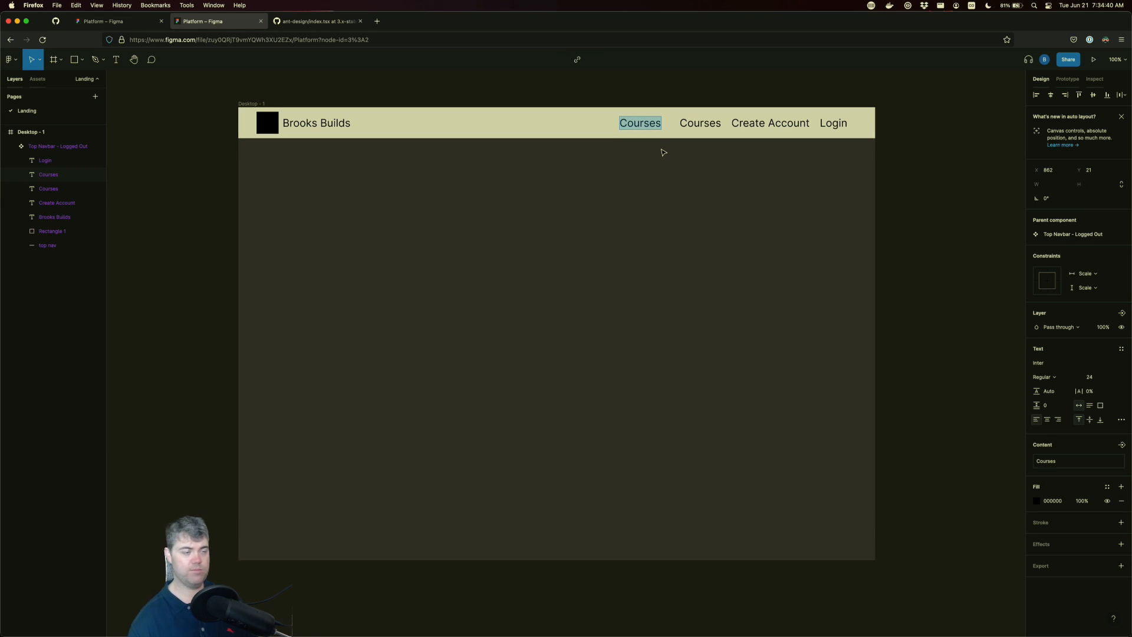
{"action": "type", "text": "Discord"}
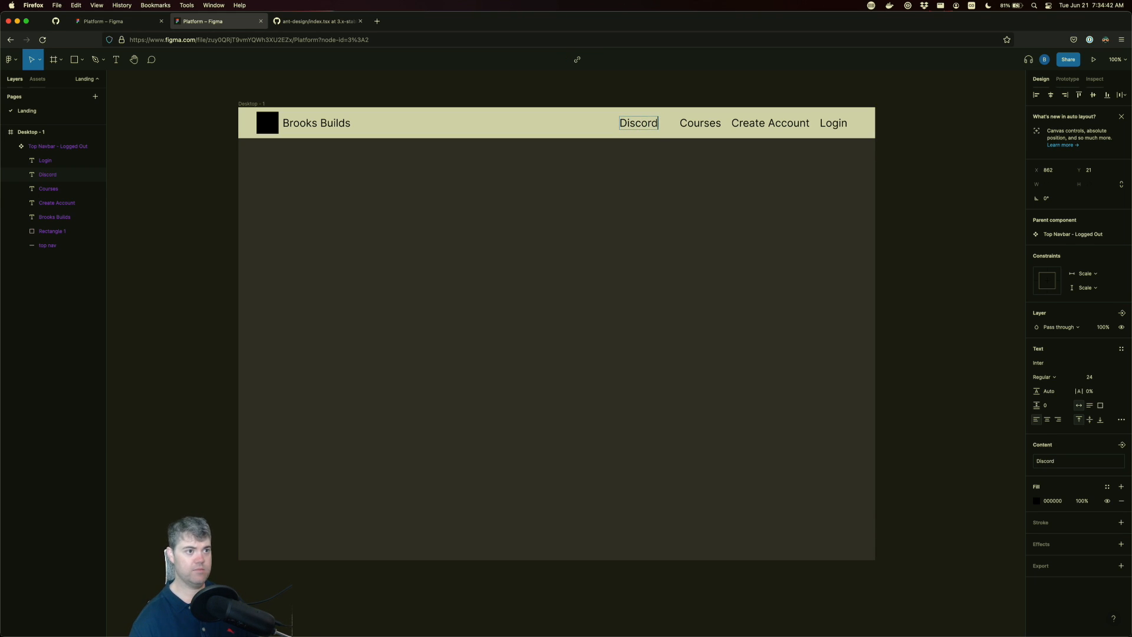
- Move the Discord text right to sit just left of Courses, at about X 888
{"action": "key", "text": "Escape"}
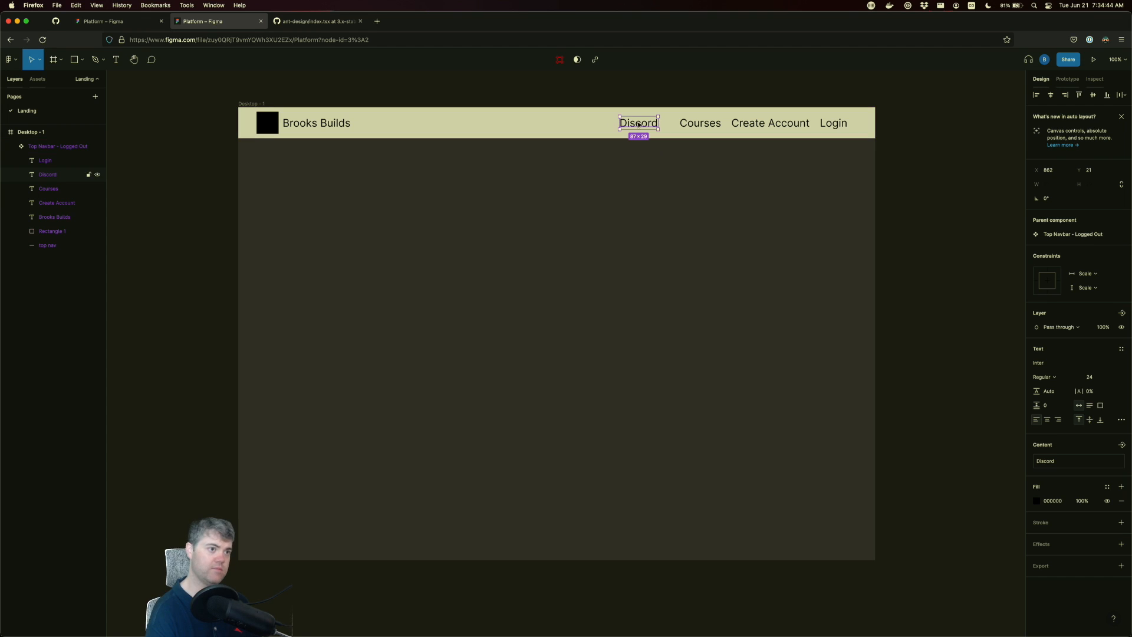
{"action": "left_click_drag", "start_coordinate": [638, 125], "coordinate": [651, 124]}
{"action": "left_click", "coordinate": [606, 123]}
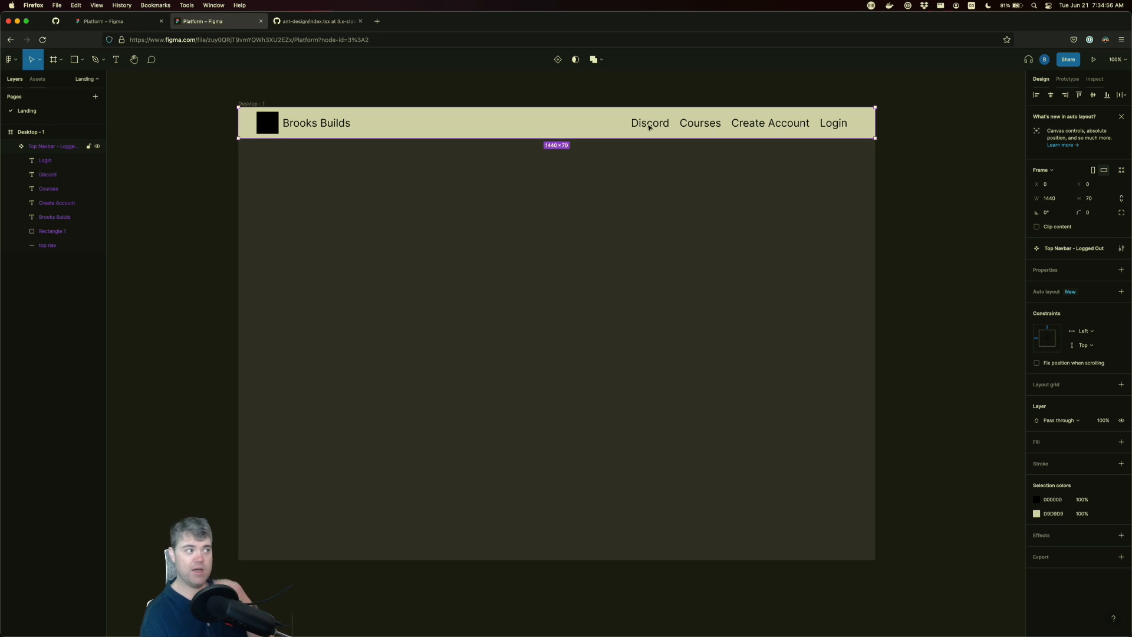
{"action": "left_click", "coordinate": [56, 178]}
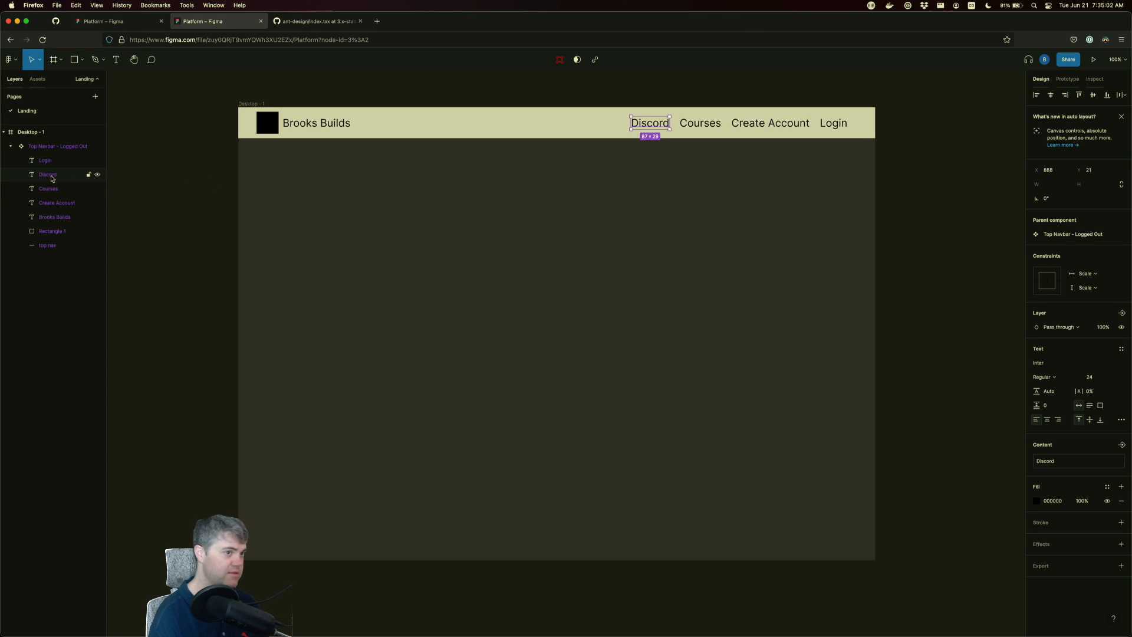
{"action": "double_click", "coordinate": [52, 178]}
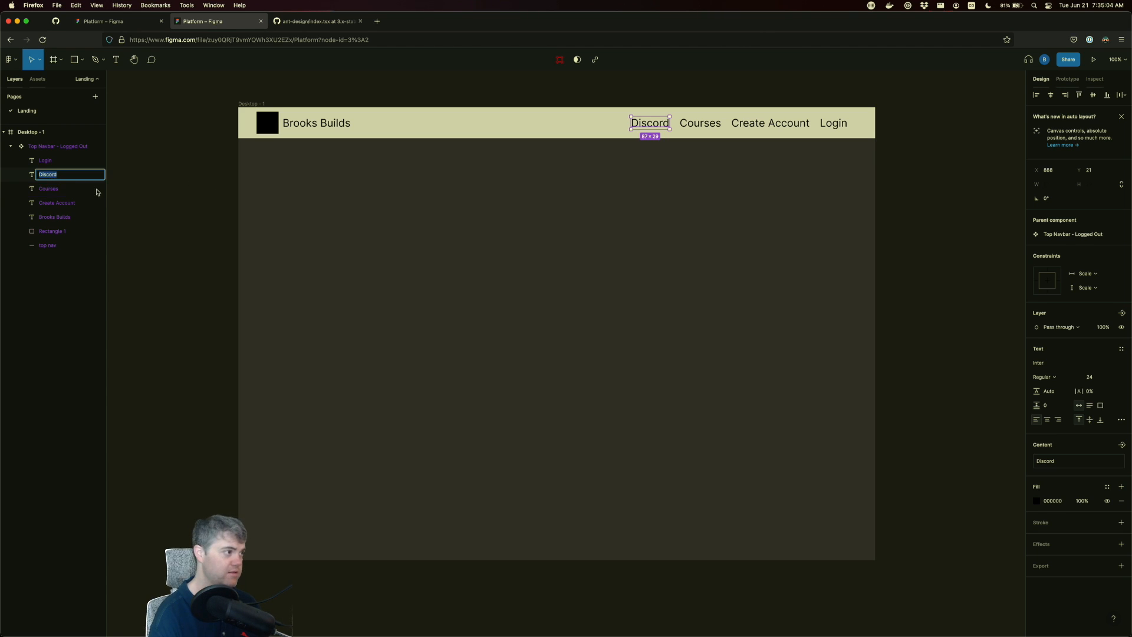
{"action": "left_click", "coordinate": [156, 204]}
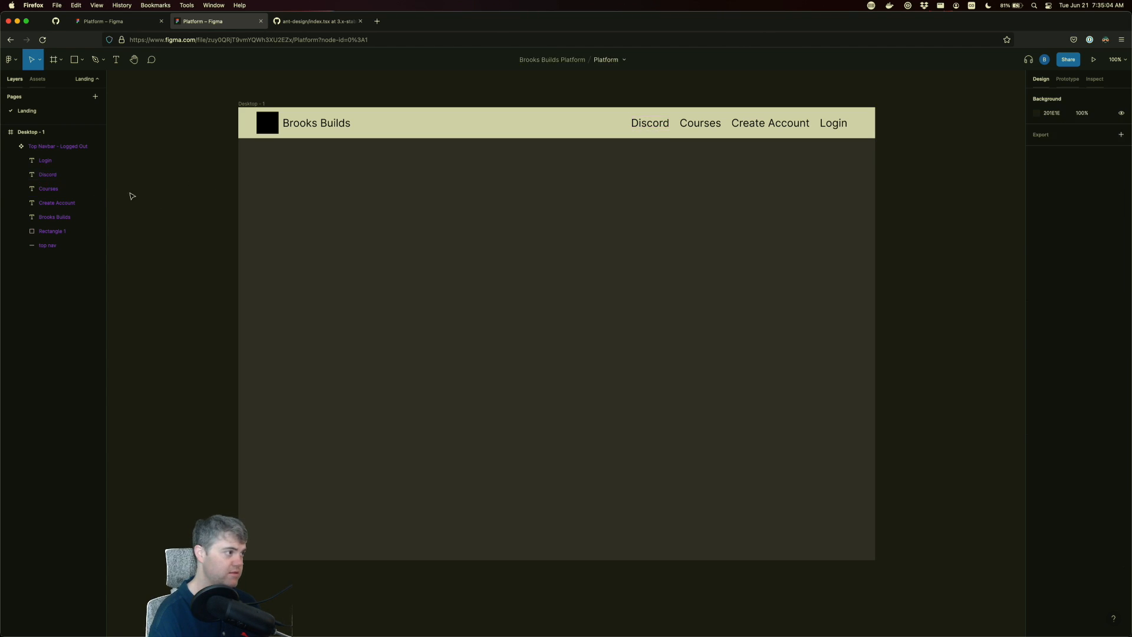
{"action": "right_click", "coordinate": [48, 177]}
{"action": "mouse_move", "coordinate": [69, 194]}
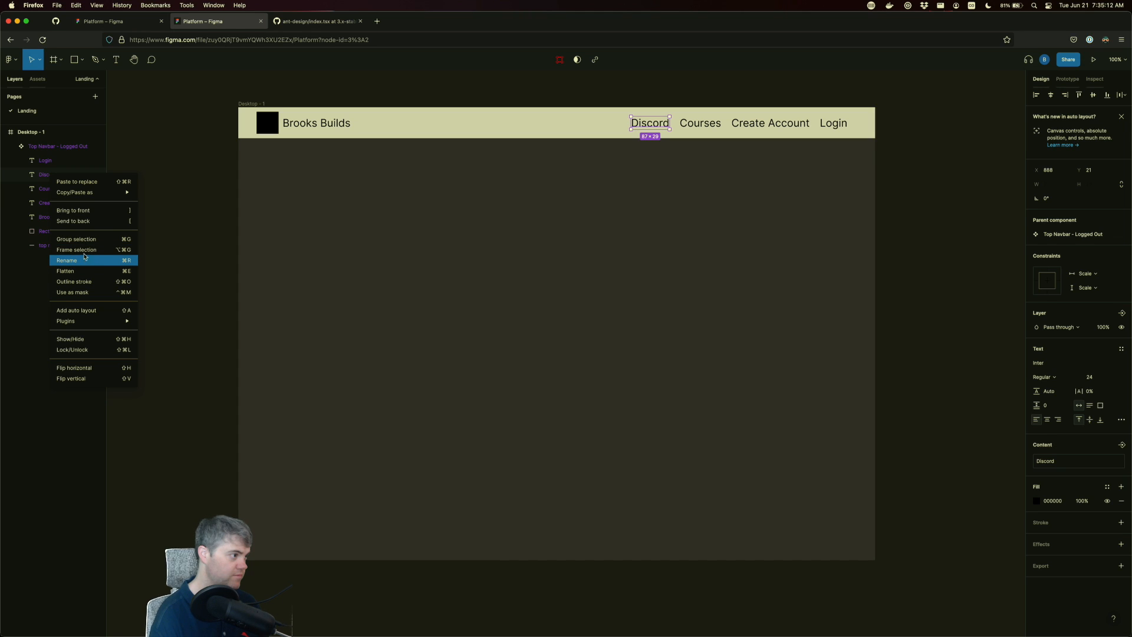
{"action": "left_click", "coordinate": [204, 234]}
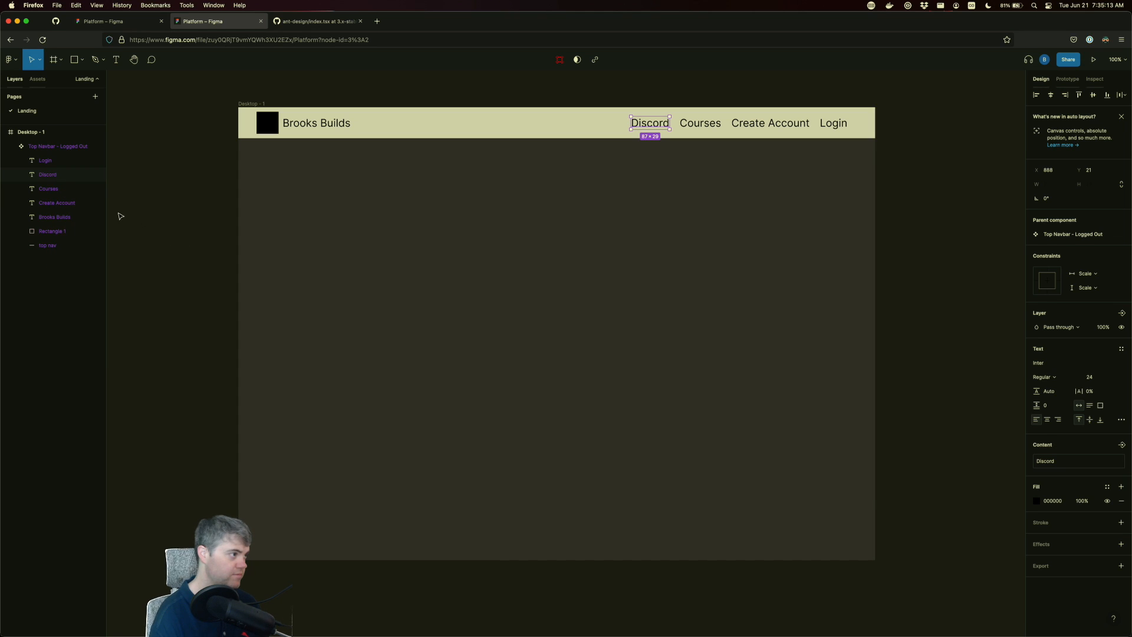
- Group the Courses text layer on its own and rename the group to "Discord Link"
{"action": "left_click", "coordinate": [46, 189]}
{"action": "right_click", "coordinate": [47, 191]}
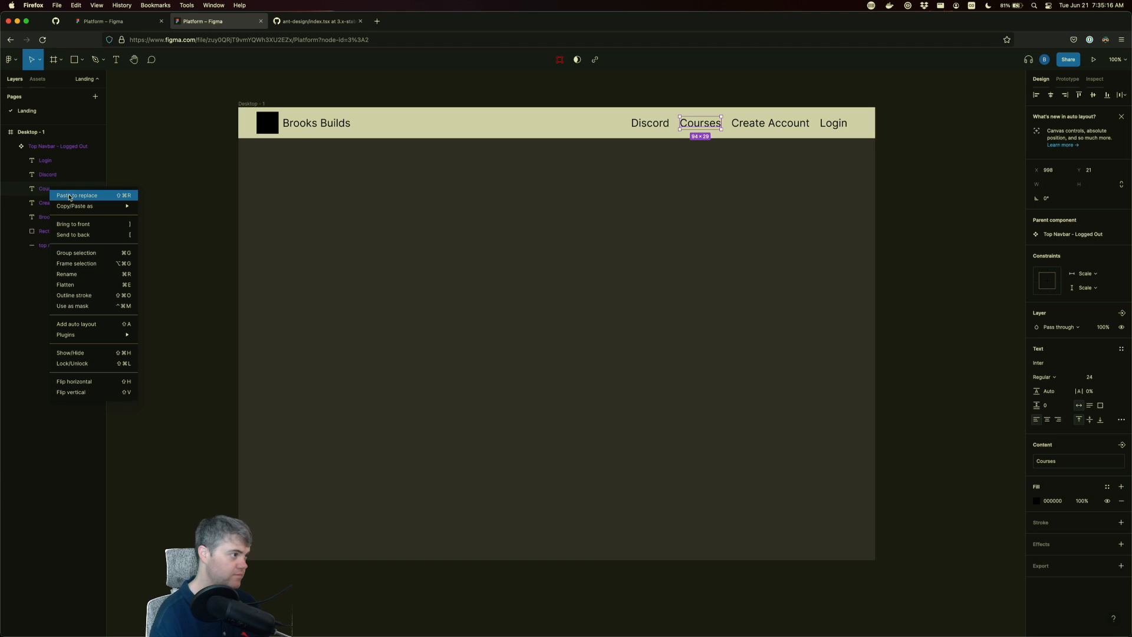
{"action": "left_click", "coordinate": [77, 252]}
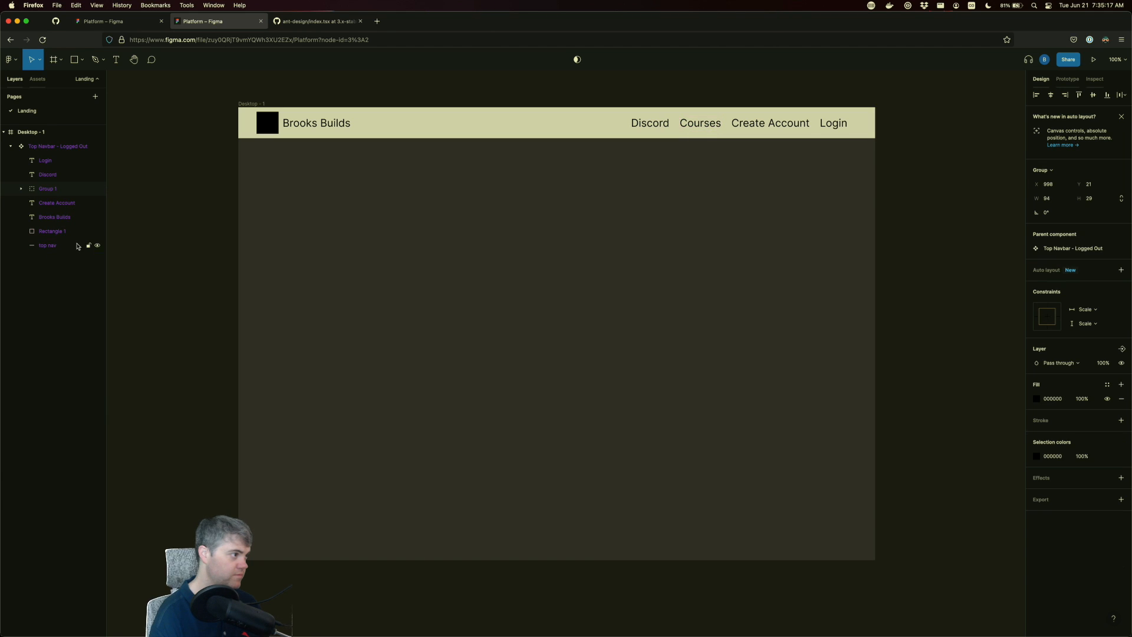
{"action": "left_click", "coordinate": [22, 189]}
{"action": "double_click", "coordinate": [48, 189]}
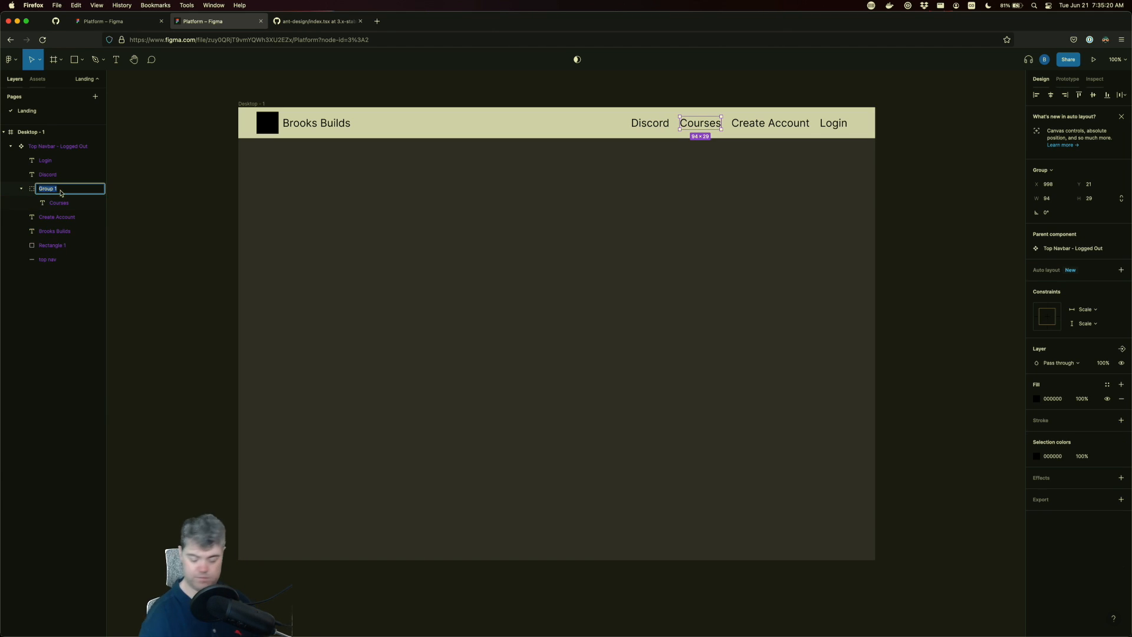
{"action": "type", "text": "Discord Link"}
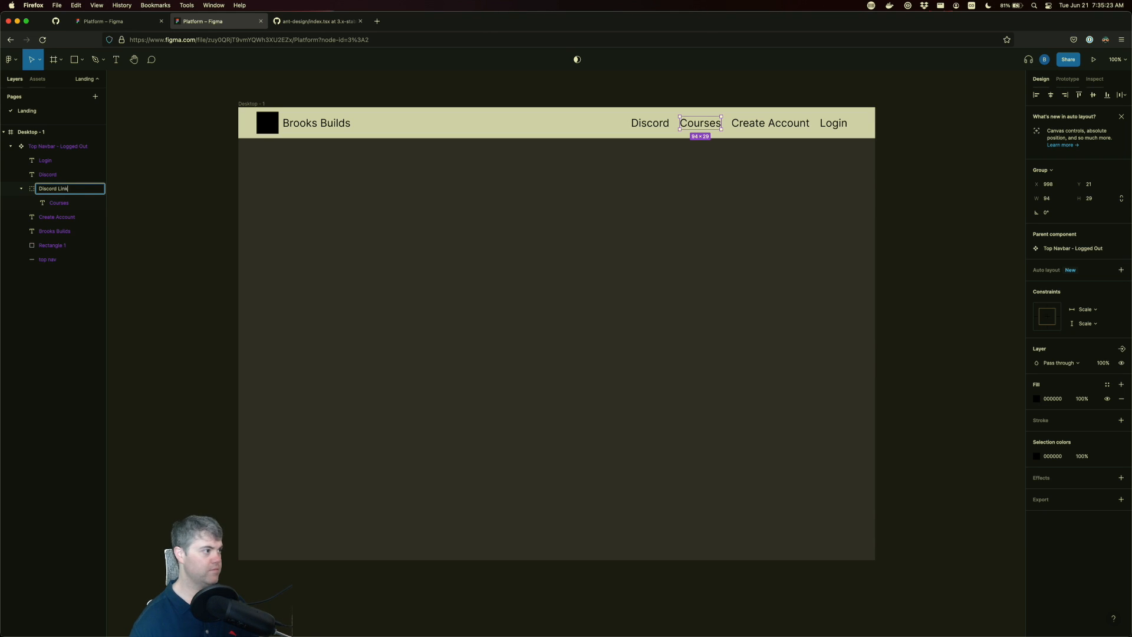
{"action": "key", "text": "Return"}
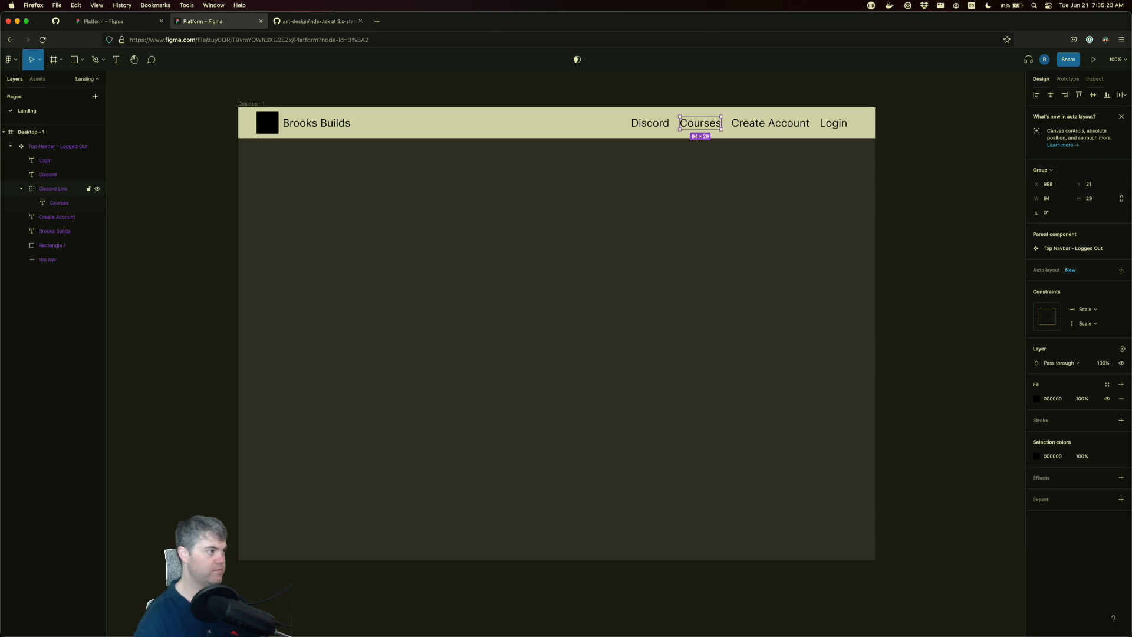
{"action": "right_click", "coordinate": [58, 190]}
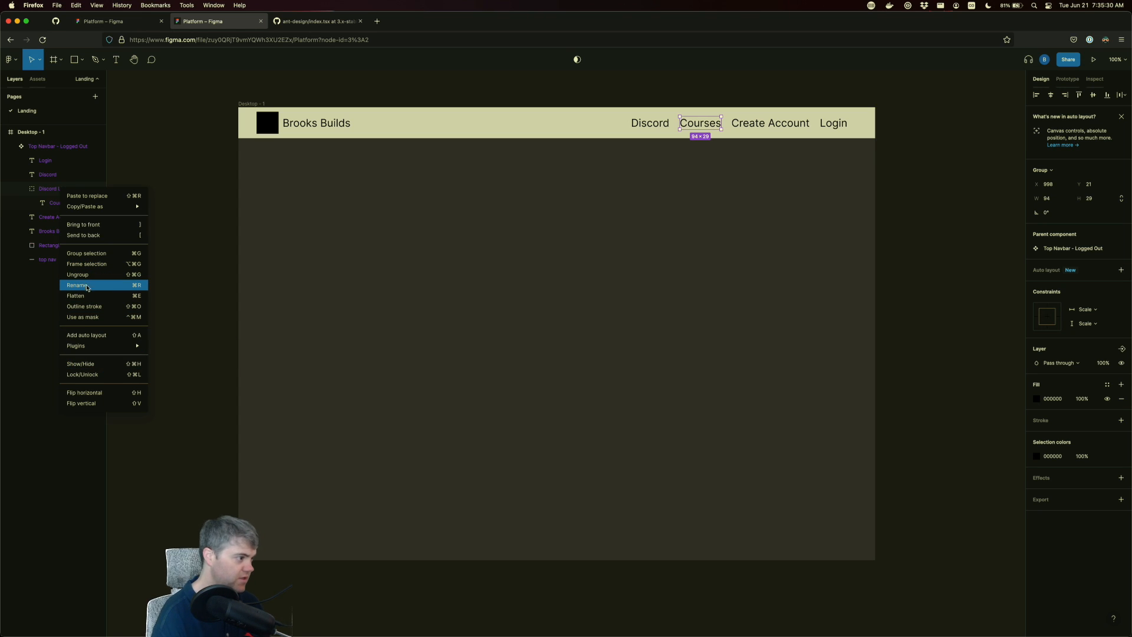
{"action": "mouse_move", "coordinate": [90, 347]}
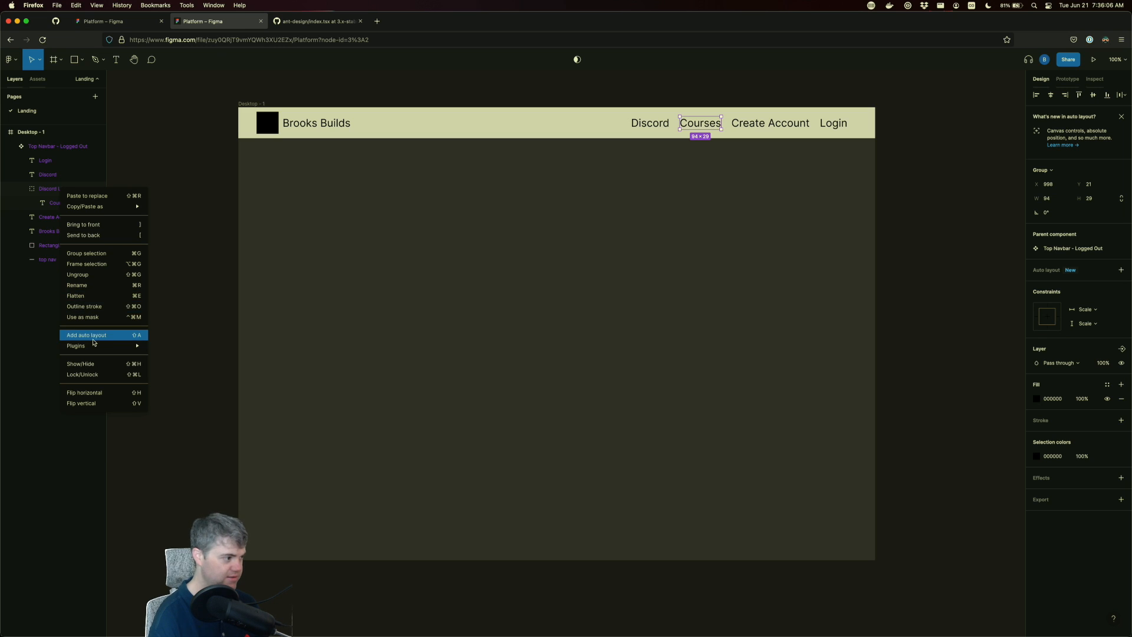
{"action": "left_click", "coordinate": [39, 412]}
{"action": "left_click", "coordinate": [52, 205]}
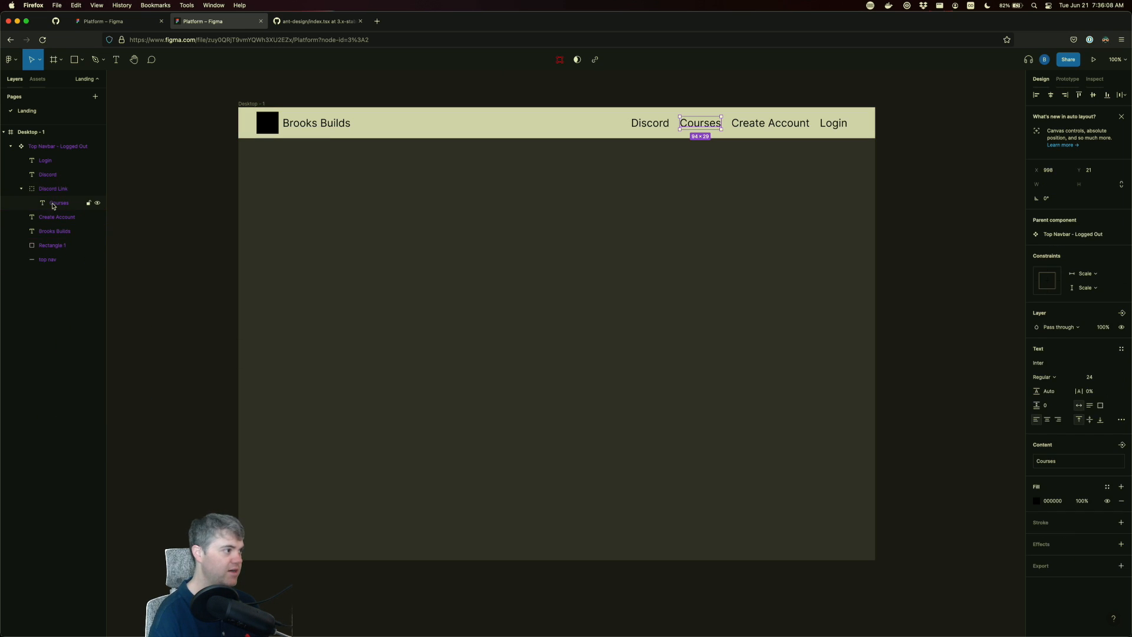
{"action": "right_click", "coordinate": [55, 206]}
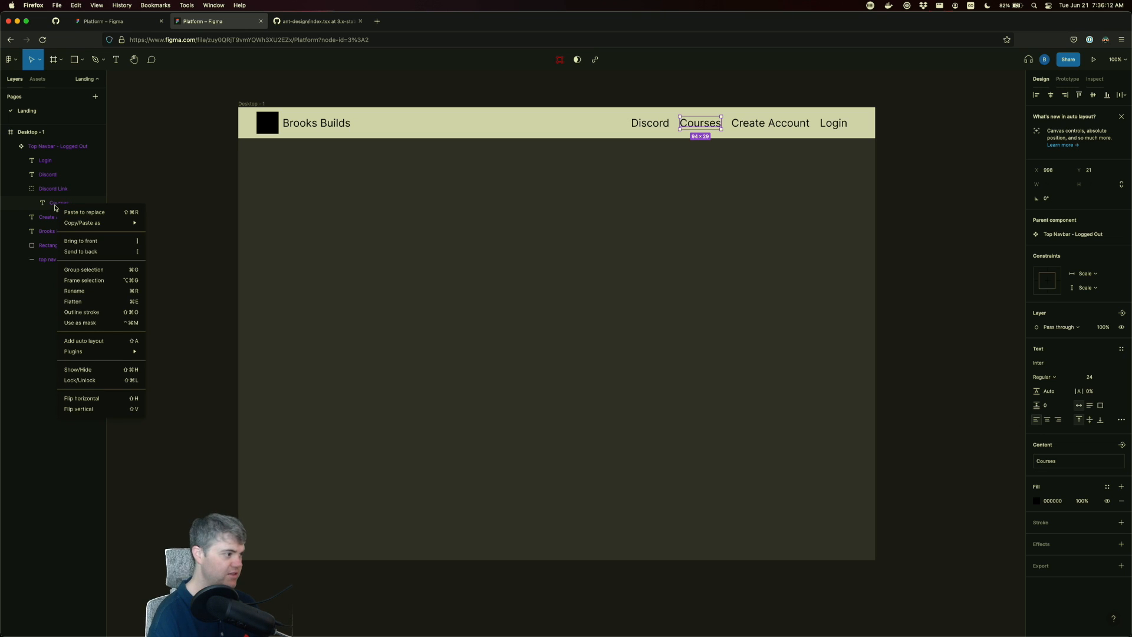
{"action": "left_click", "coordinate": [37, 290]}
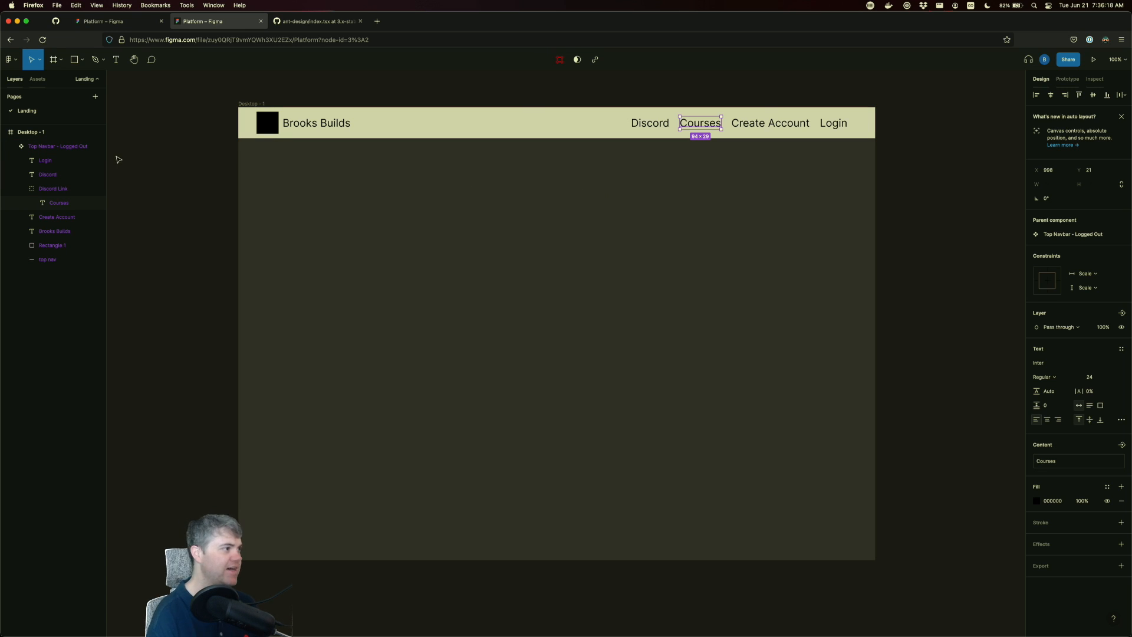
- Draw a small rectangle about 16 px tall just left of the Discord text in the navbar
{"action": "left_click", "coordinate": [77, 63]}
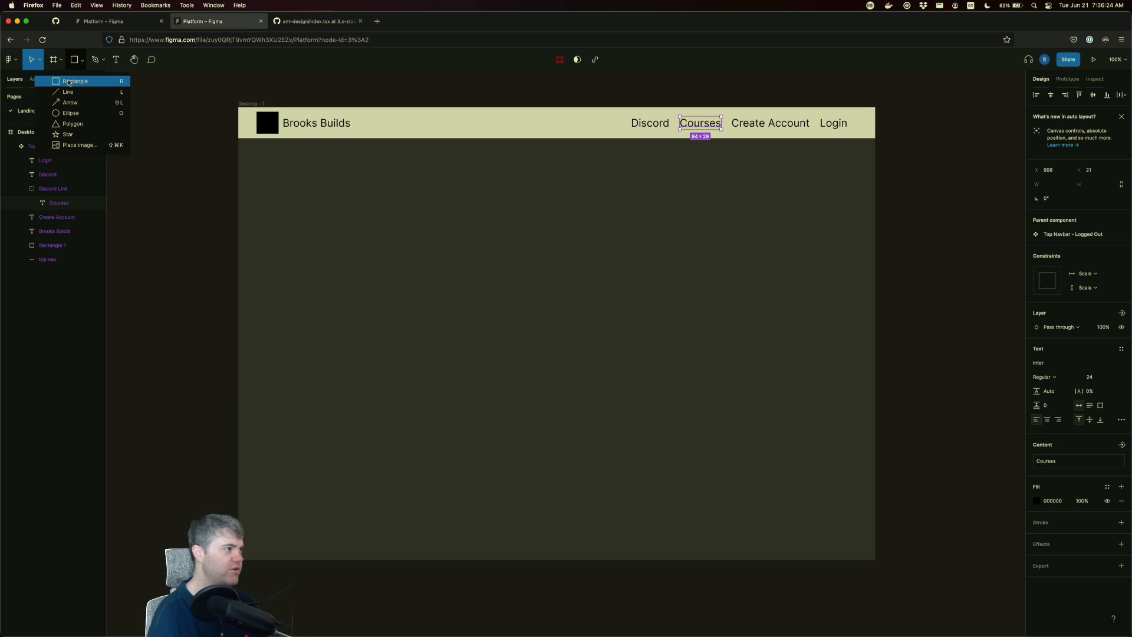
{"action": "left_click", "coordinate": [428, 146]}
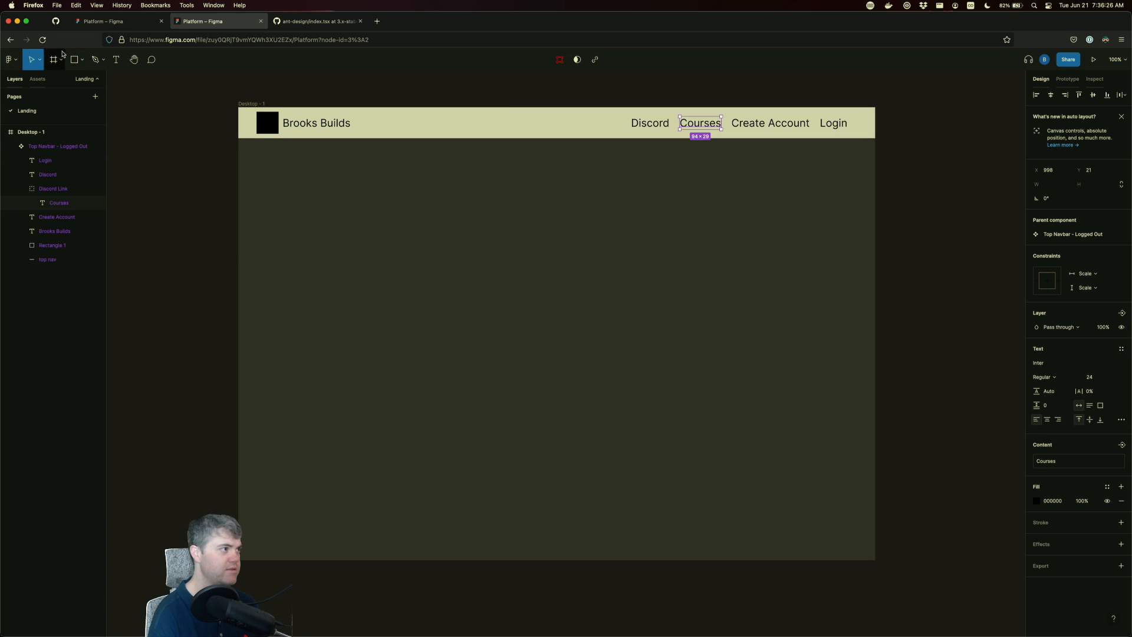
{"action": "left_click", "coordinate": [80, 65]}
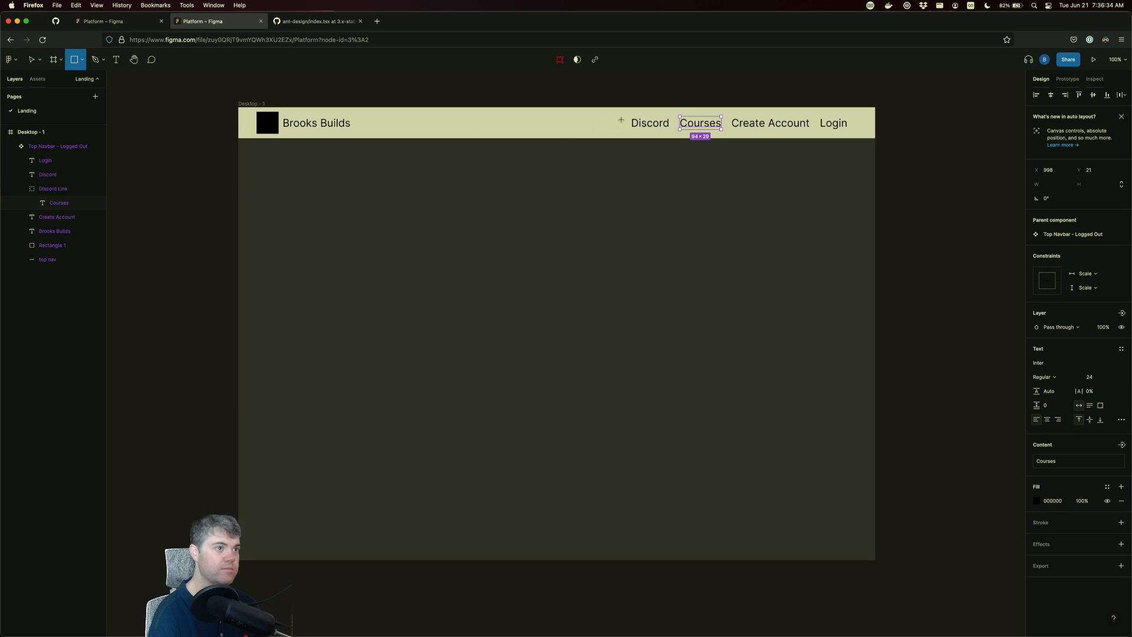
{"action": "left_click_drag", "start_coordinate": [620, 118], "coordinate": [625, 127]}
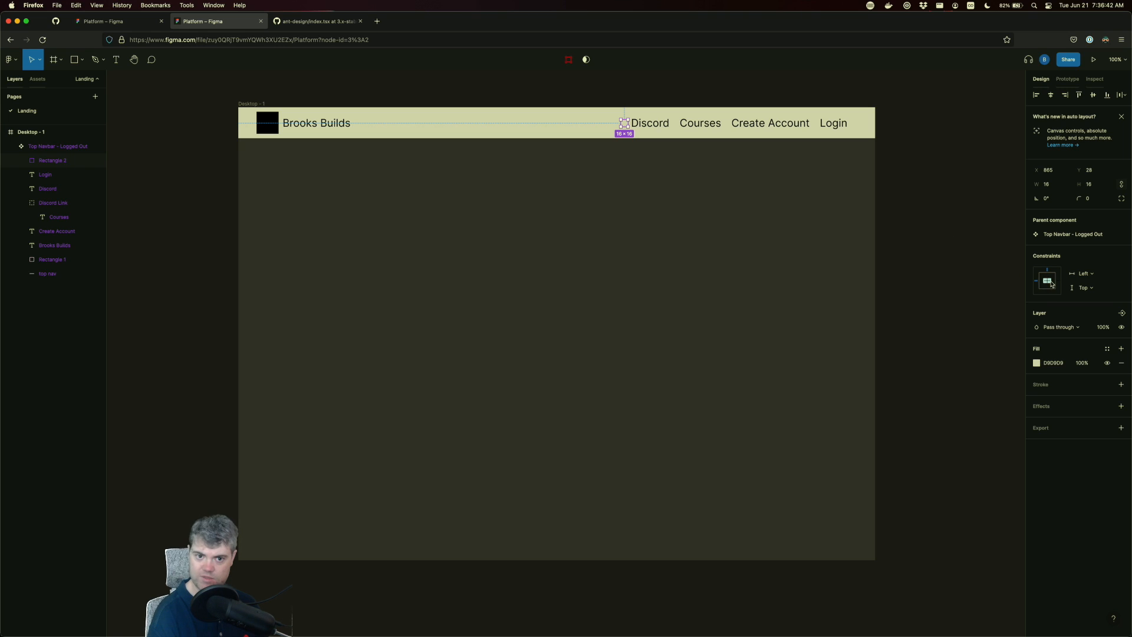
- Set the small rectangle's fill to dark grey, about hex 585252
{"action": "left_click", "coordinate": [1037, 363]}
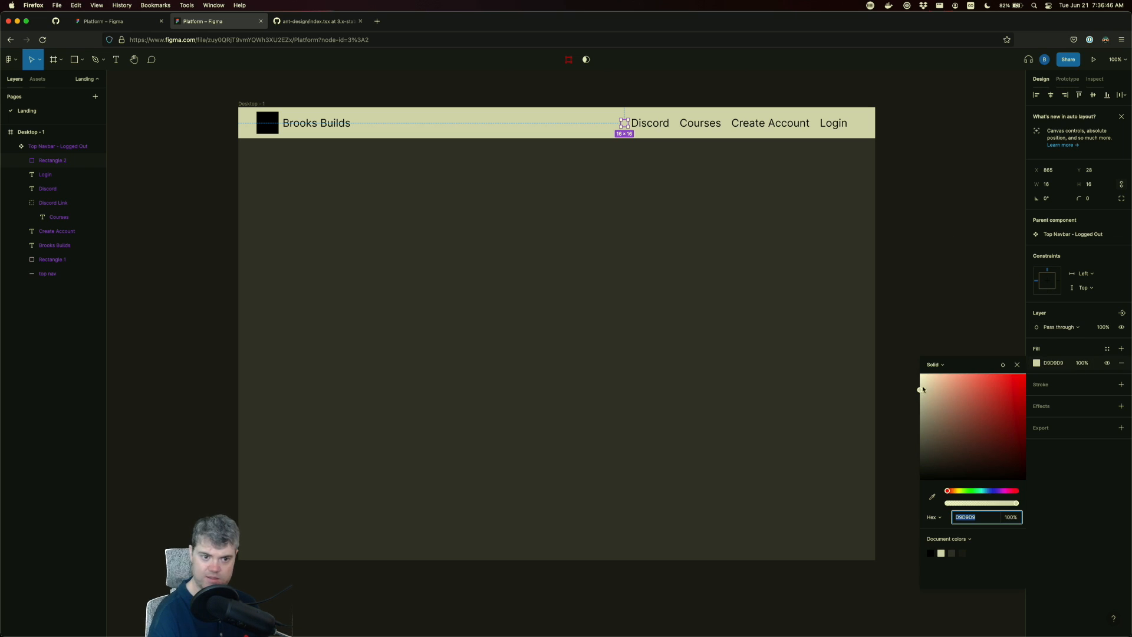
{"action": "left_click_drag", "start_coordinate": [921, 389], "coordinate": [920, 374]}
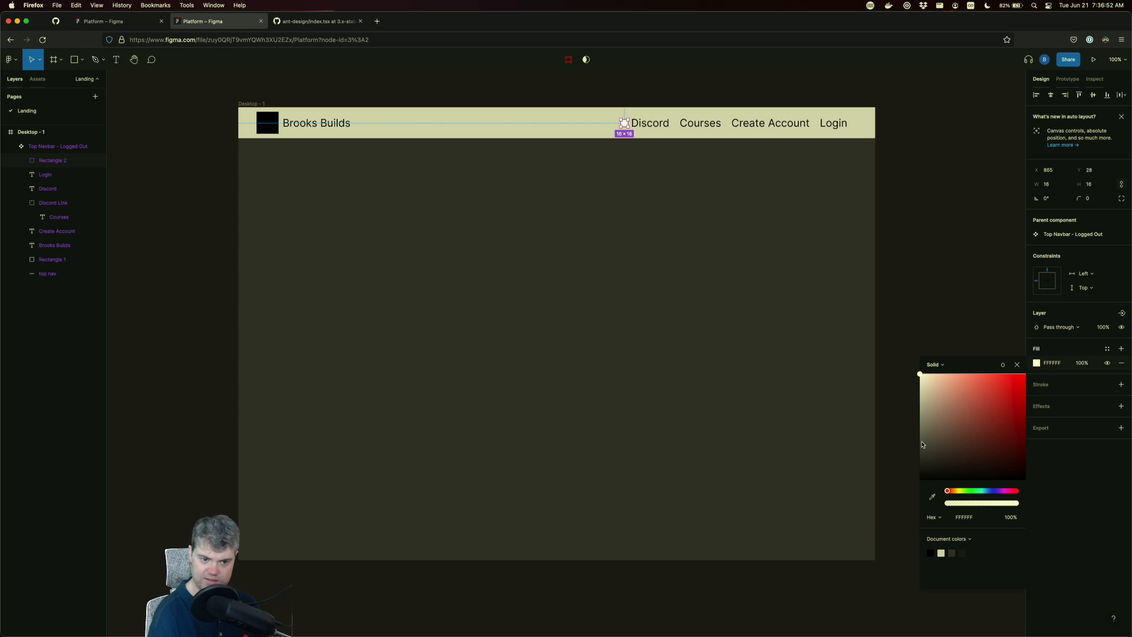
{"action": "mouse_move", "coordinate": [922, 446]}
{"action": "left_mouse_down"}
{"action": "mouse_move", "coordinate": [923, 432]}
{"action": "mouse_move", "coordinate": [943, 447]}
{"action": "mouse_move", "coordinate": [979, 403]}
{"action": "mouse_move", "coordinate": [935, 395]}
{"action": "mouse_move", "coordinate": [925, 448]}
{"action": "left_mouse_up"}
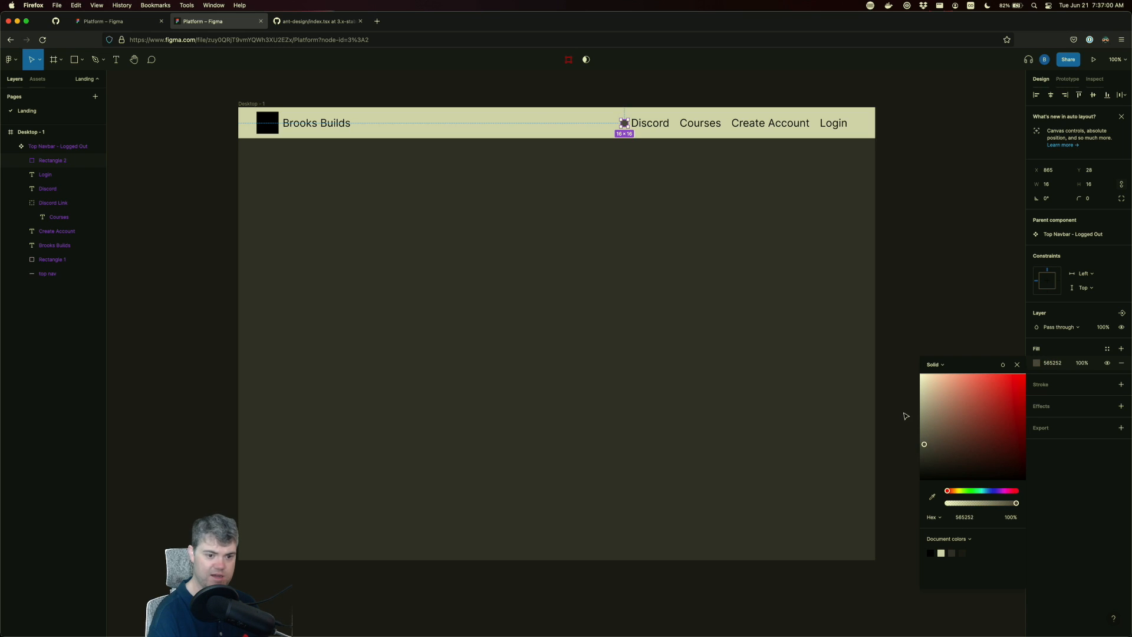
- Draw a diagonal arrow about 16 px long pointing up and right at 45° over the small dark grey square beside Discord
{"action": "left_click", "coordinate": [82, 59]}
{"action": "left_click", "coordinate": [65, 102]}
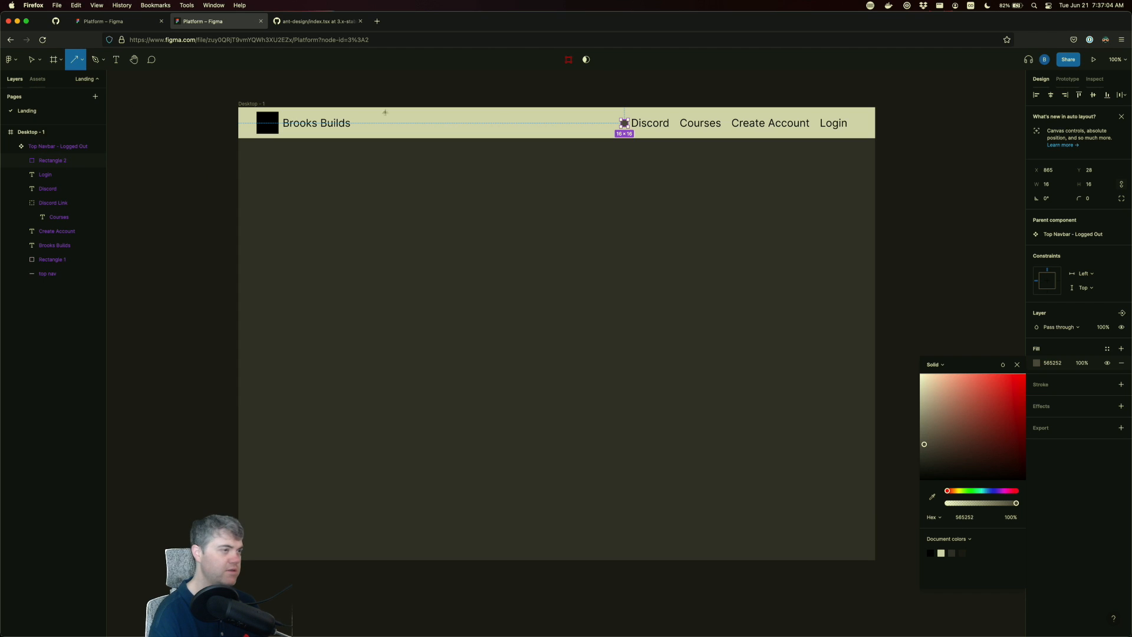
{"action": "scroll", "coordinate": [626, 124], "scroll_direction": "down", "scroll_amount": 1}
{"action": "scroll", "coordinate": [629, 128], "scroll_direction": "up", "scroll_amount": 5}
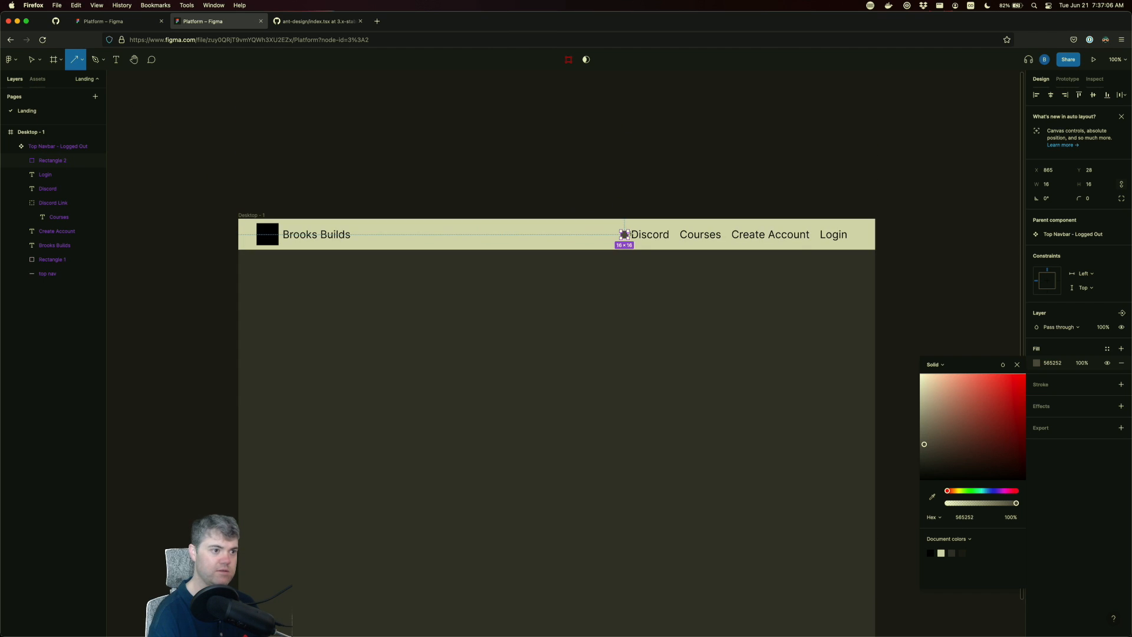
{"action": "scroll", "coordinate": [626, 234], "scroll_direction": "up", "scroll_amount": 10}
{"action": "scroll", "coordinate": [626, 234], "scroll_direction": "down", "scroll_amount": 3}
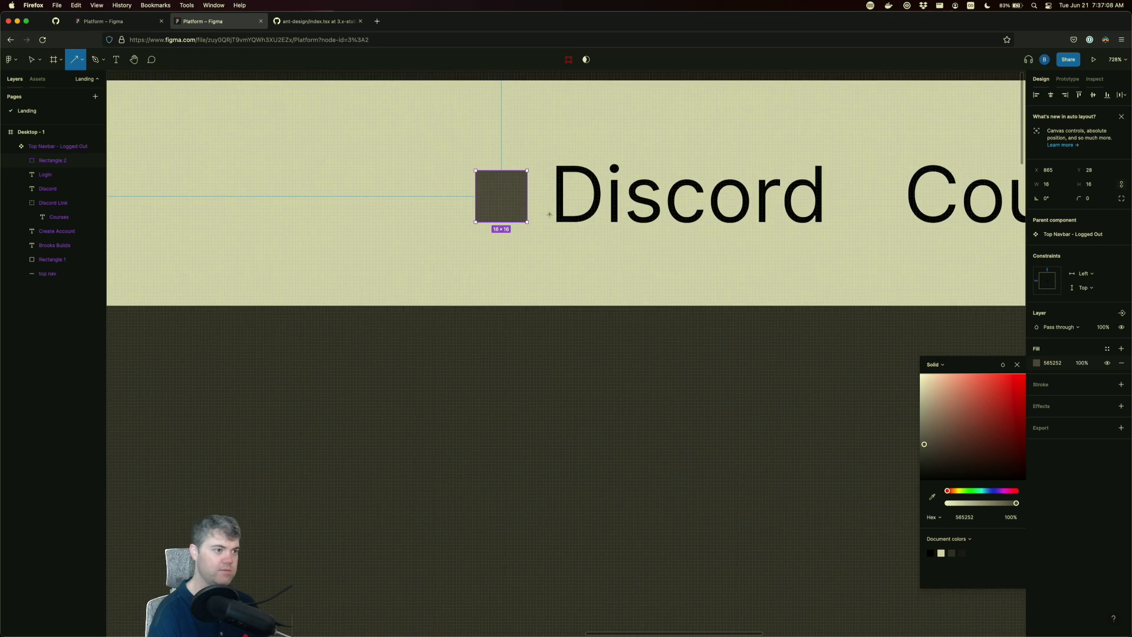
{"action": "left_click_drag", "start_coordinate": [505, 193], "coordinate": [540, 161]}
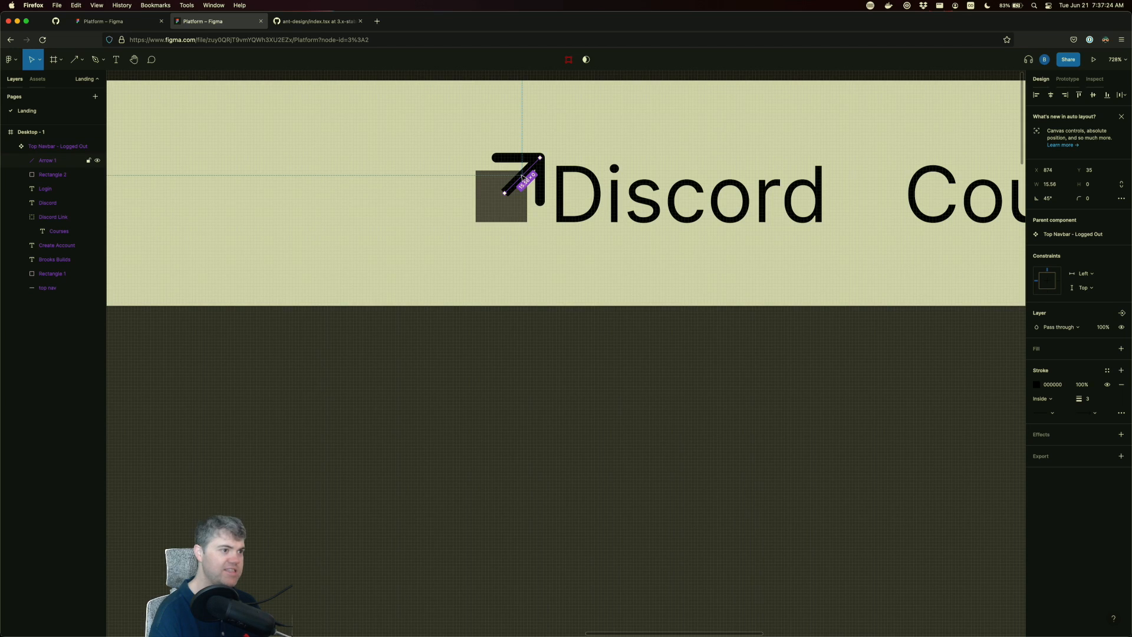
{"action": "left_click_drag", "start_coordinate": [522, 178], "coordinate": [517, 181]}
{"action": "left_click", "coordinate": [407, 229]}
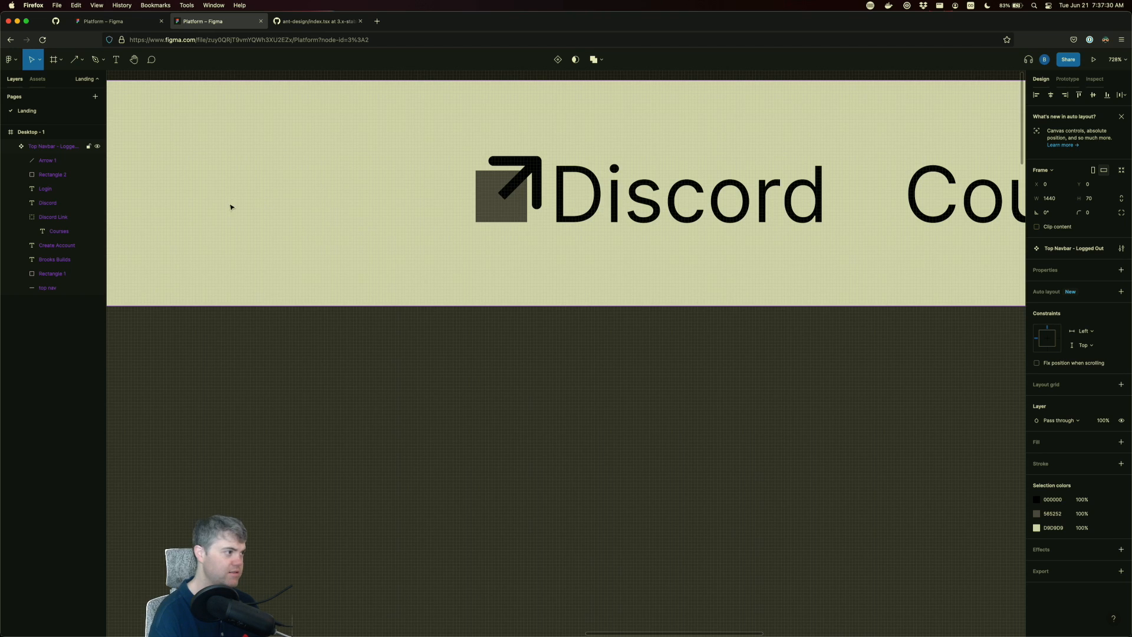
- Move the arrow and the small square out of the navbar component, directly into the Desktop - 1 frame above it
{"action": "left_click", "coordinate": [44, 161]}
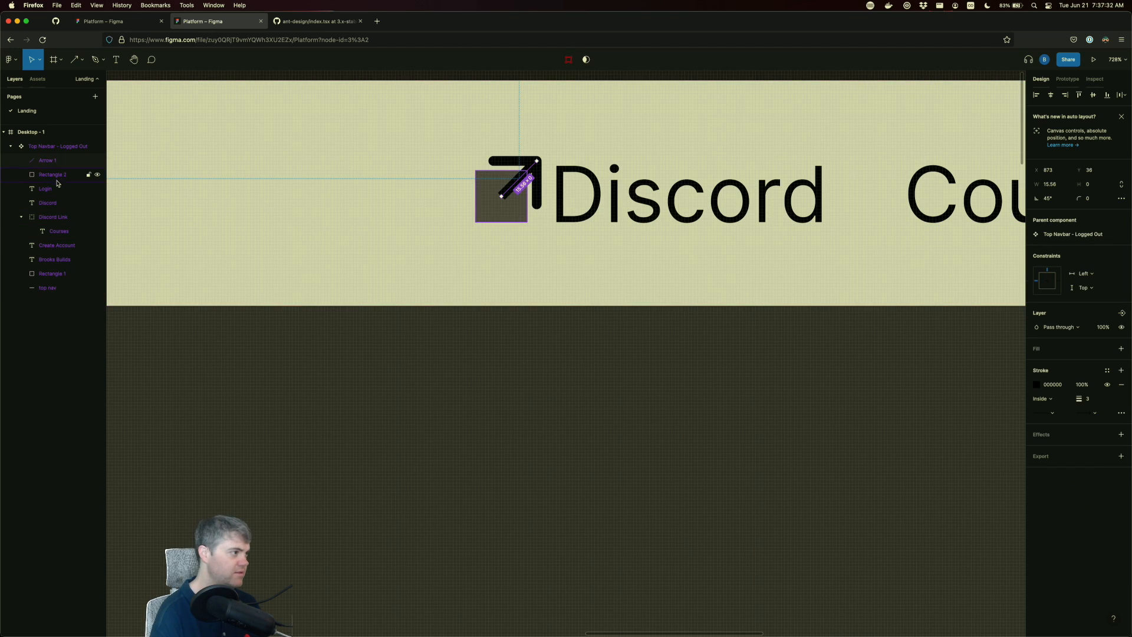
{"action": "left_click", "coordinate": [52, 175], "text": "shift"}
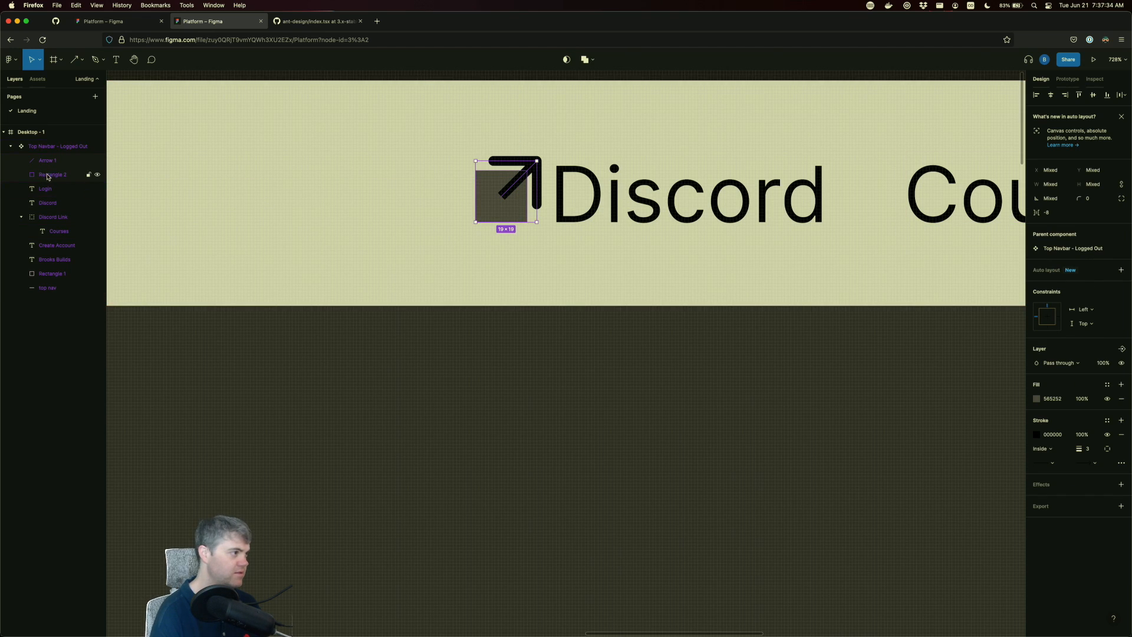
{"action": "left_click_drag", "start_coordinate": [47, 176], "coordinate": [42, 138]}
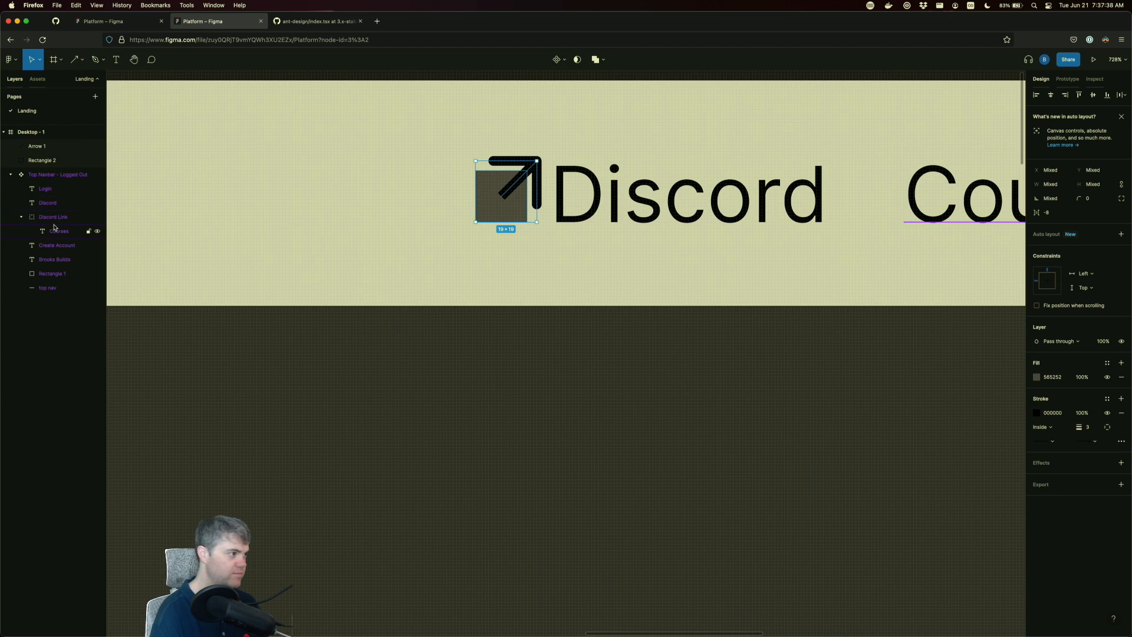
- Group the arrow and small square together and rename the group to "External link icon"
{"action": "right_click", "coordinate": [38, 148]}
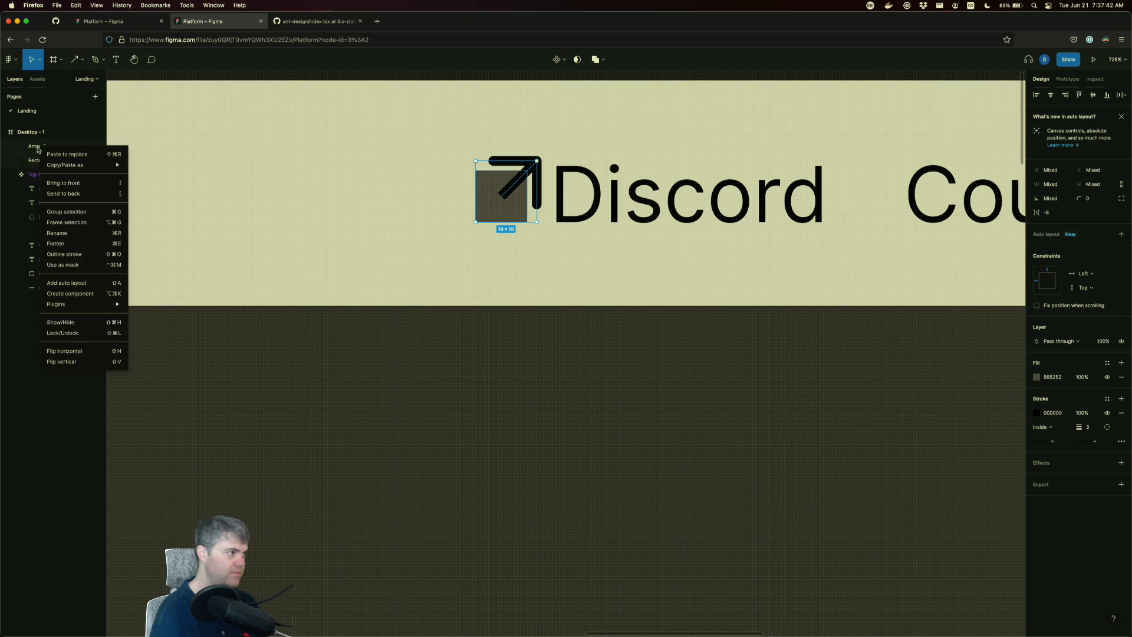
{"action": "left_click", "coordinate": [68, 212]}
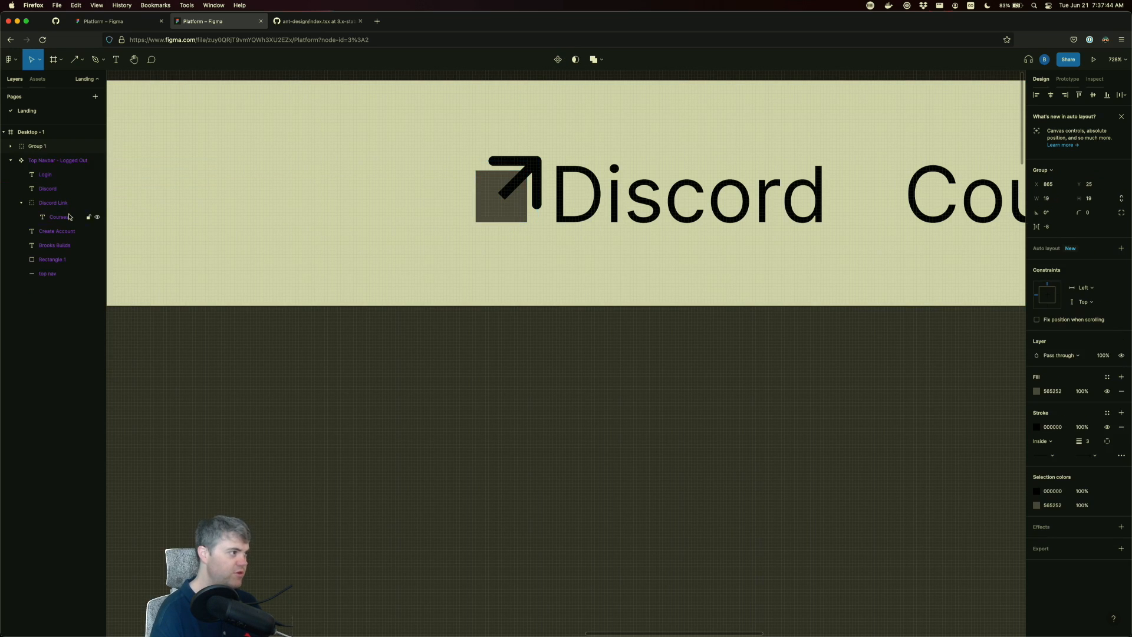
{"action": "double_click", "coordinate": [35, 146]}
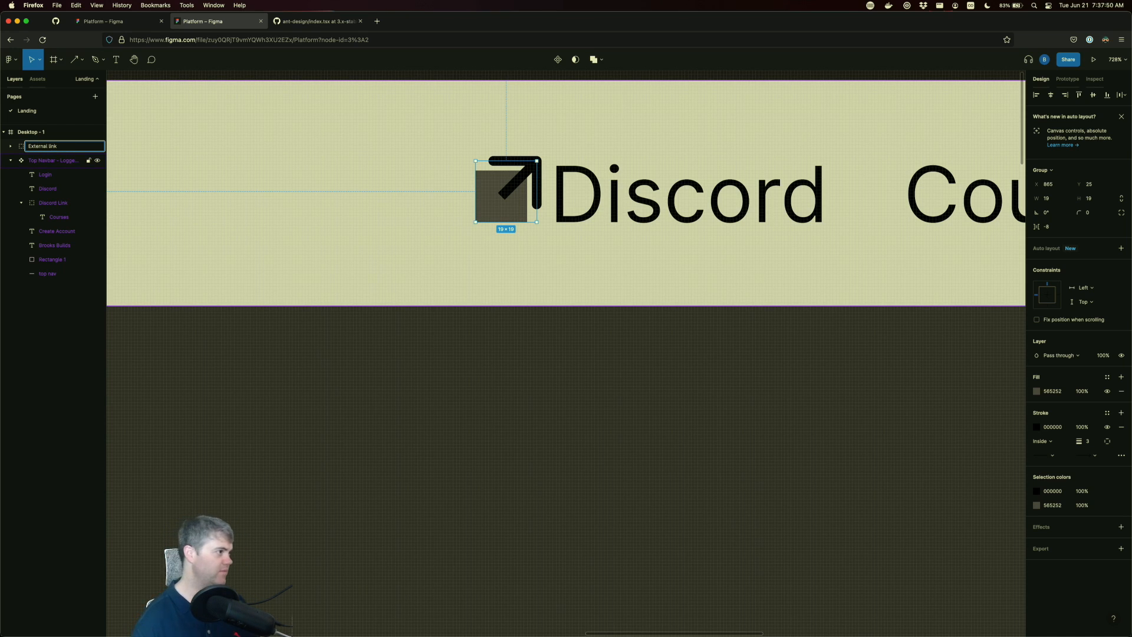
{"action": "type", "text": "n"}
{"action": "key", "text": "Return"}
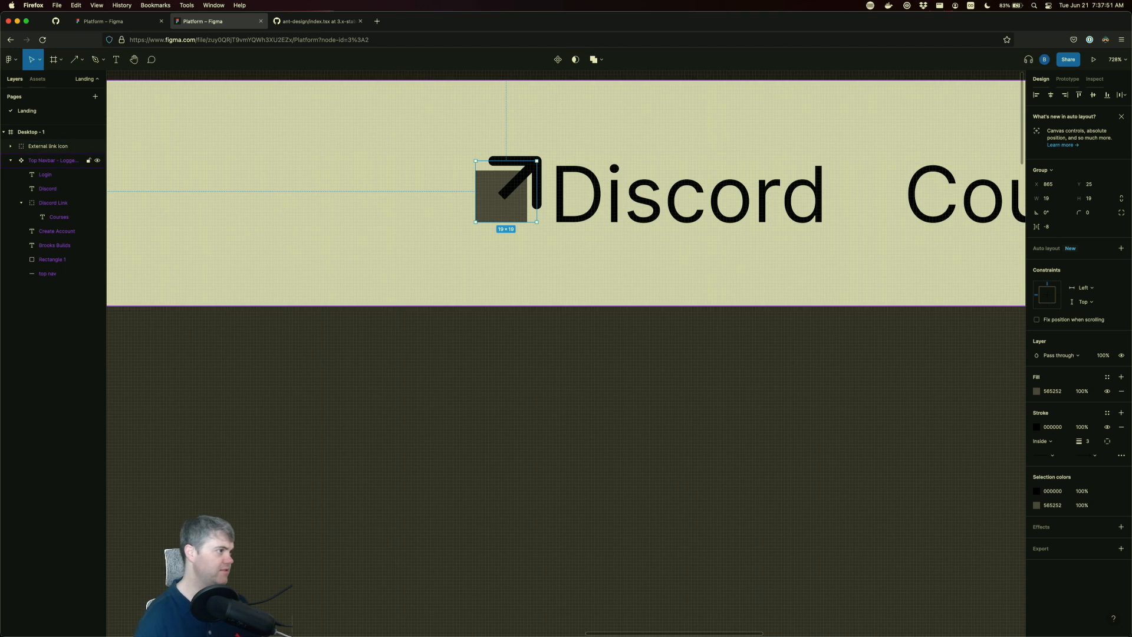
- Turn the External link icon group into a reusable component and check it among the local components
{"action": "left_click", "coordinate": [11, 146]}
{"action": "right_click", "coordinate": [50, 146]}
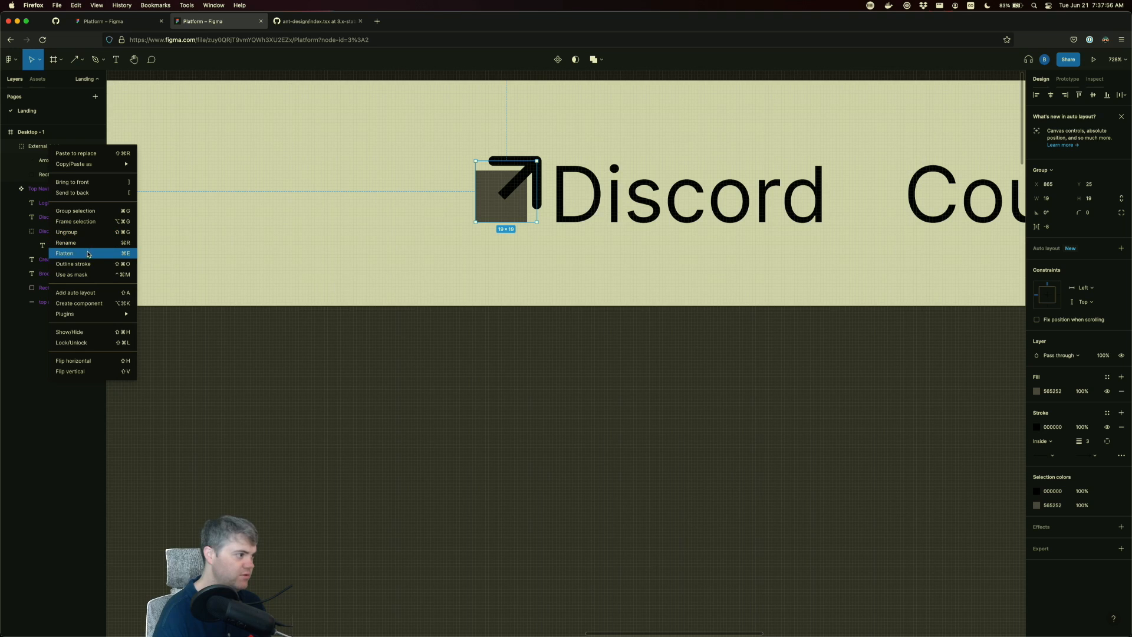
{"action": "left_click", "coordinate": [89, 303]}
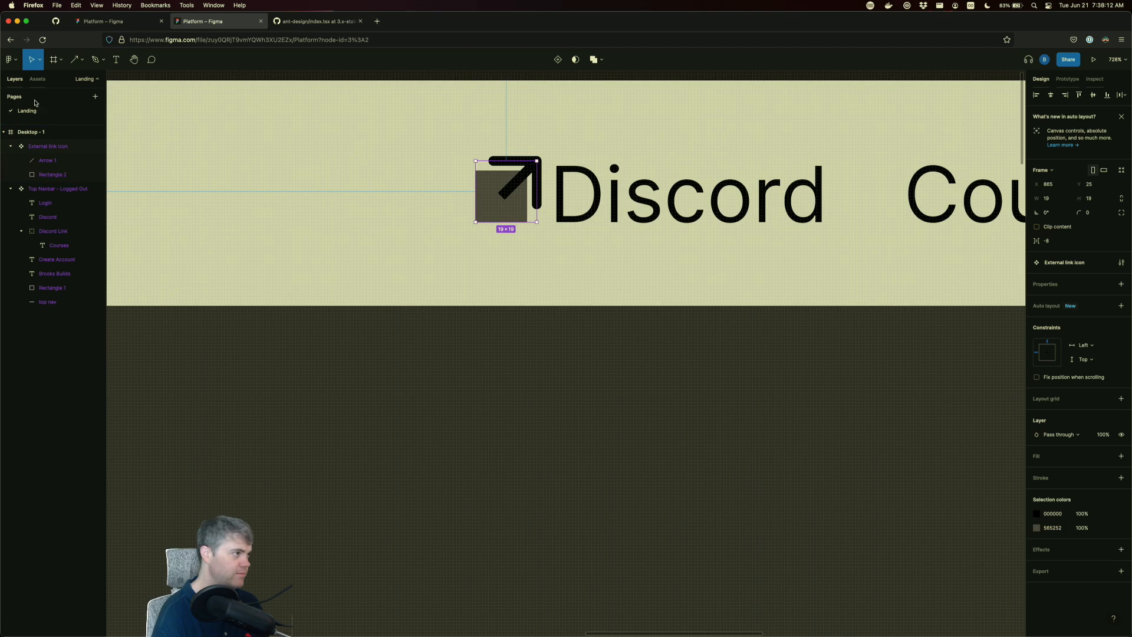
{"action": "left_click", "coordinate": [37, 81]}
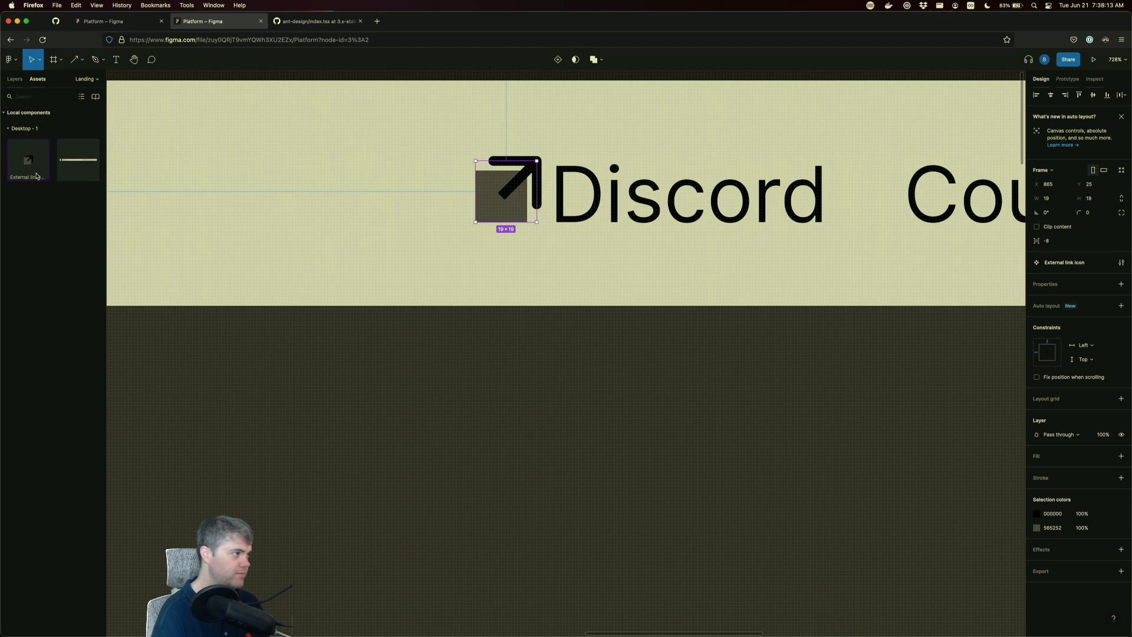
{"action": "left_click", "coordinate": [15, 79]}
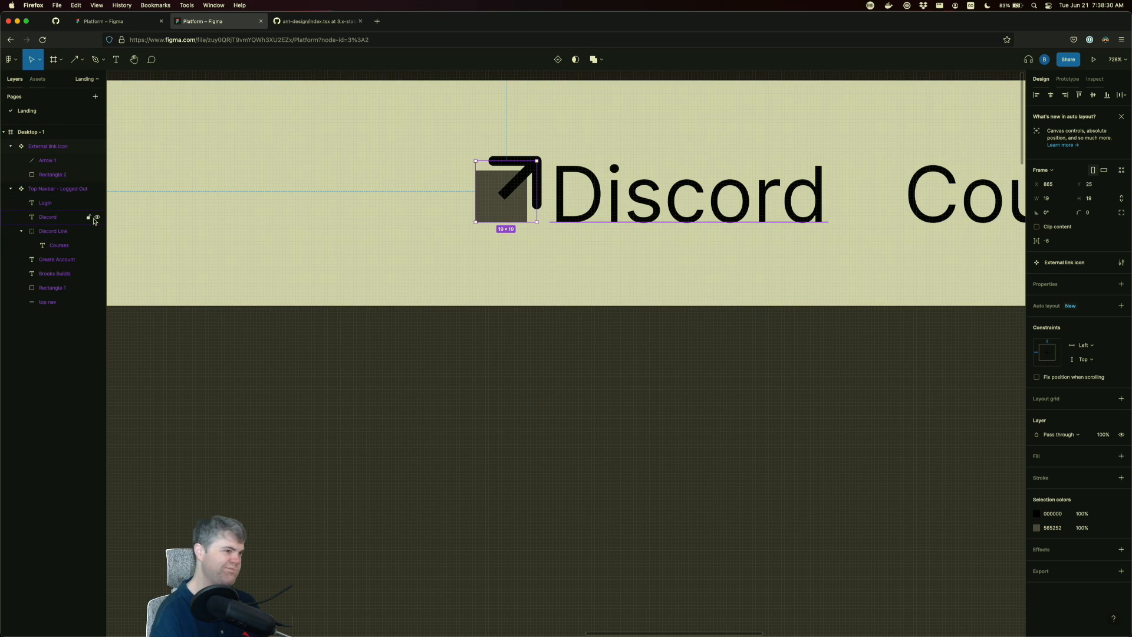
{"action": "scroll", "coordinate": [306, 340], "scroll_direction": "up", "scroll_amount": 2}
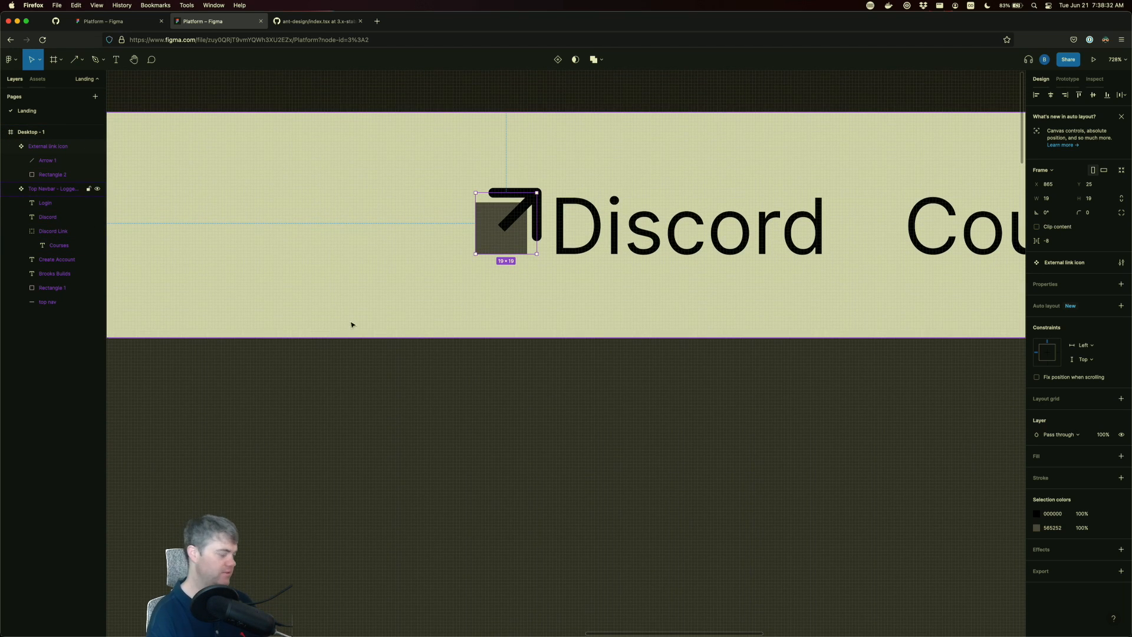
{"action": "scroll", "coordinate": [380, 319], "scroll_direction": "down", "scroll_amount": 10}
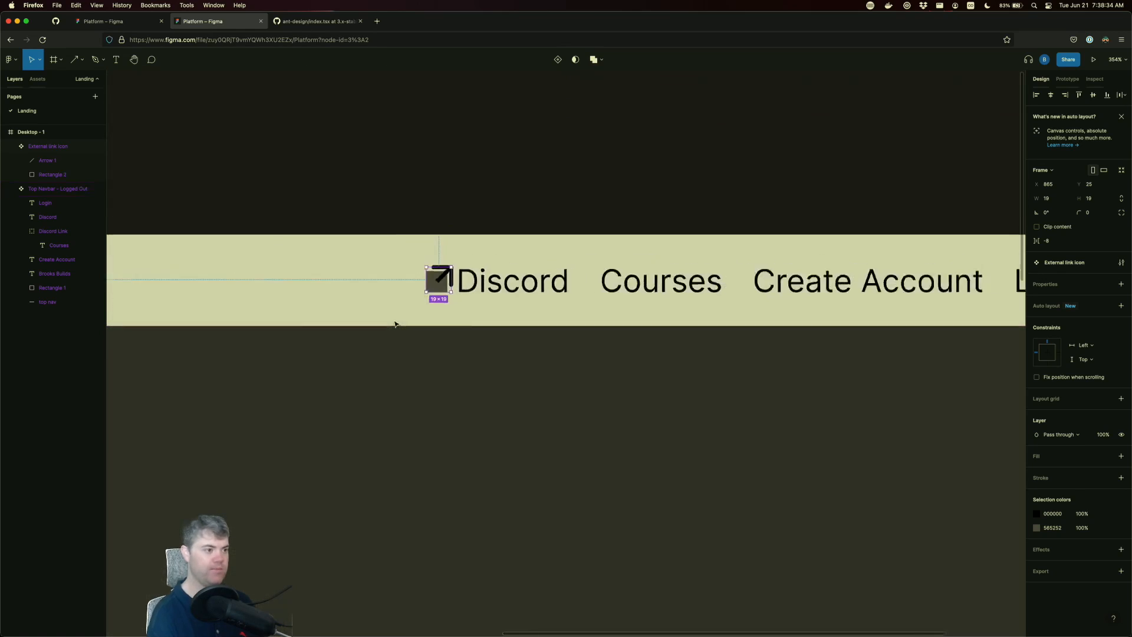
{"action": "scroll", "coordinate": [398, 327], "scroll_direction": "down", "scroll_amount": 10}
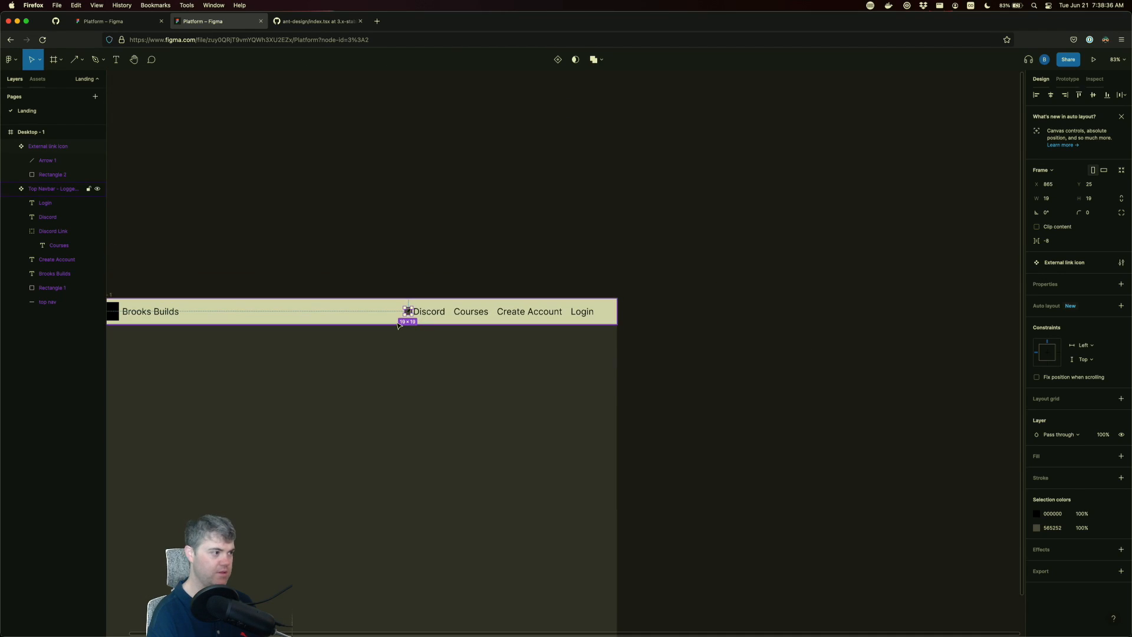
{"action": "left_click", "coordinate": [358, 355]}
{"action": "left_click_drag", "start_coordinate": [342, 355], "coordinate": [548, 196]}
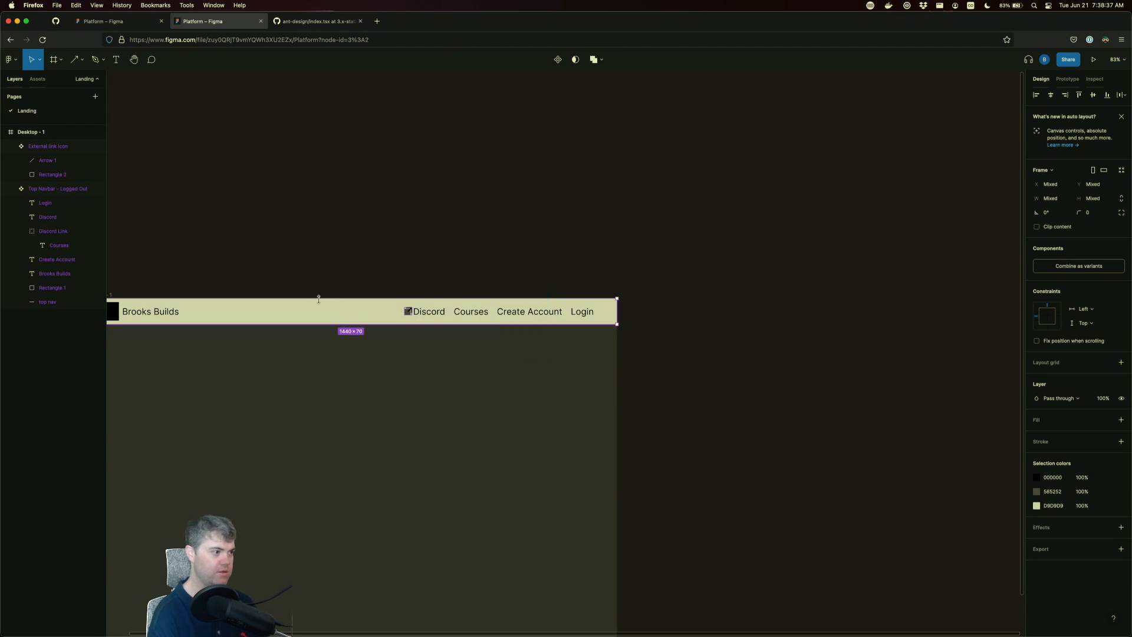
{"action": "left_click", "coordinate": [304, 356]}
{"action": "left_click_drag", "start_coordinate": [294, 355], "coordinate": [399, 312]}
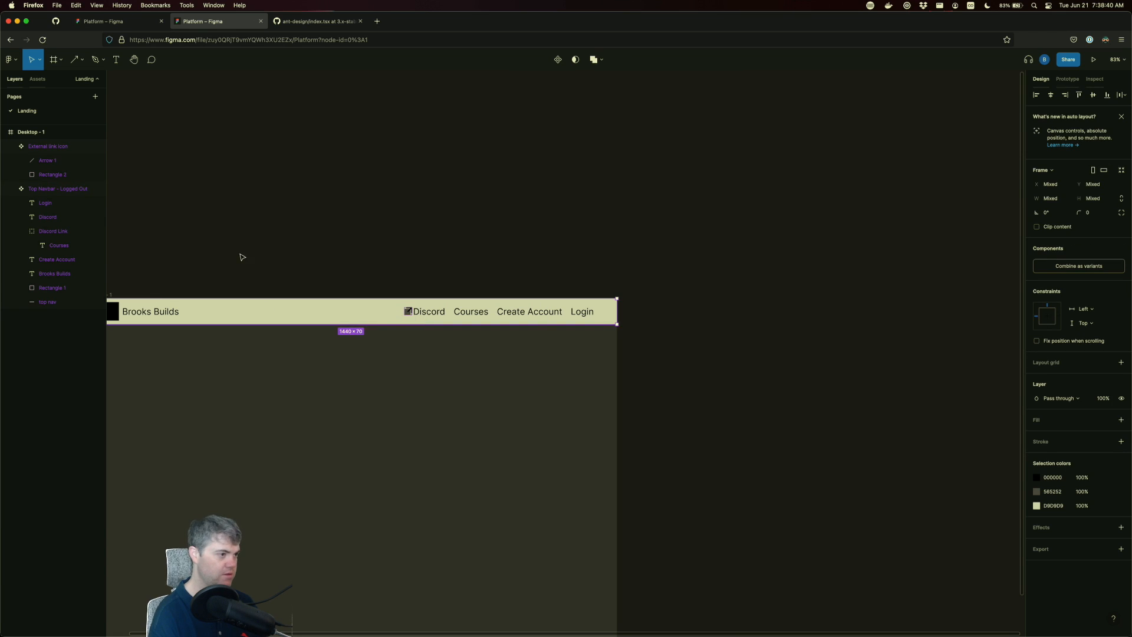
{"action": "left_click_drag", "start_coordinate": [240, 256], "coordinate": [371, 202]}
{"action": "scroll", "coordinate": [312, 295], "scroll_direction": "up", "scroll_amount": 1}
{"action": "mouse_move", "coordinate": [328, 269]}
{"action": "left_mouse_down"}
{"action": "mouse_move", "coordinate": [460, 189]}
{"action": "mouse_move", "coordinate": [317, 328]}
{"action": "mouse_move", "coordinate": [454, 242]}
{"action": "mouse_move", "coordinate": [380, 227]}
{"action": "mouse_move", "coordinate": [452, 195]}
{"action": "left_mouse_up"}
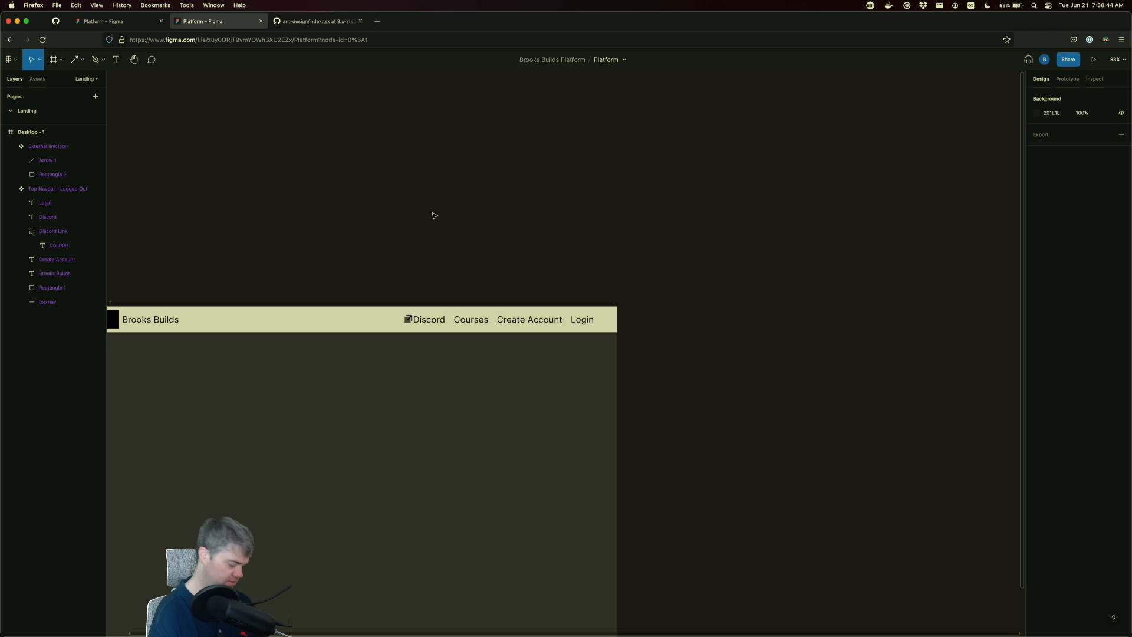
{"action": "scroll", "coordinate": [328, 263], "scroll_direction": "up", "scroll_amount": 1}
{"action": "scroll", "coordinate": [335, 274], "scroll_direction": "down", "scroll_amount": 4}
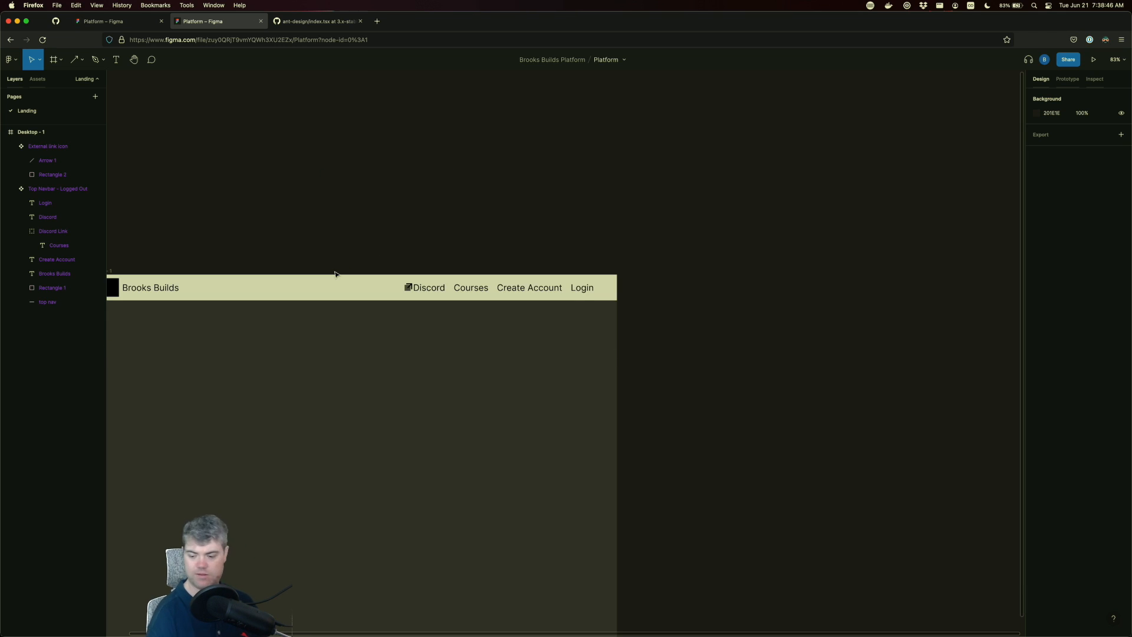
{"action": "scroll", "coordinate": [275, 295], "scroll_direction": "down", "scroll_amount": 5}
{"action": "scroll", "coordinate": [275, 295], "scroll_direction": "left", "scroll_amount": 5}
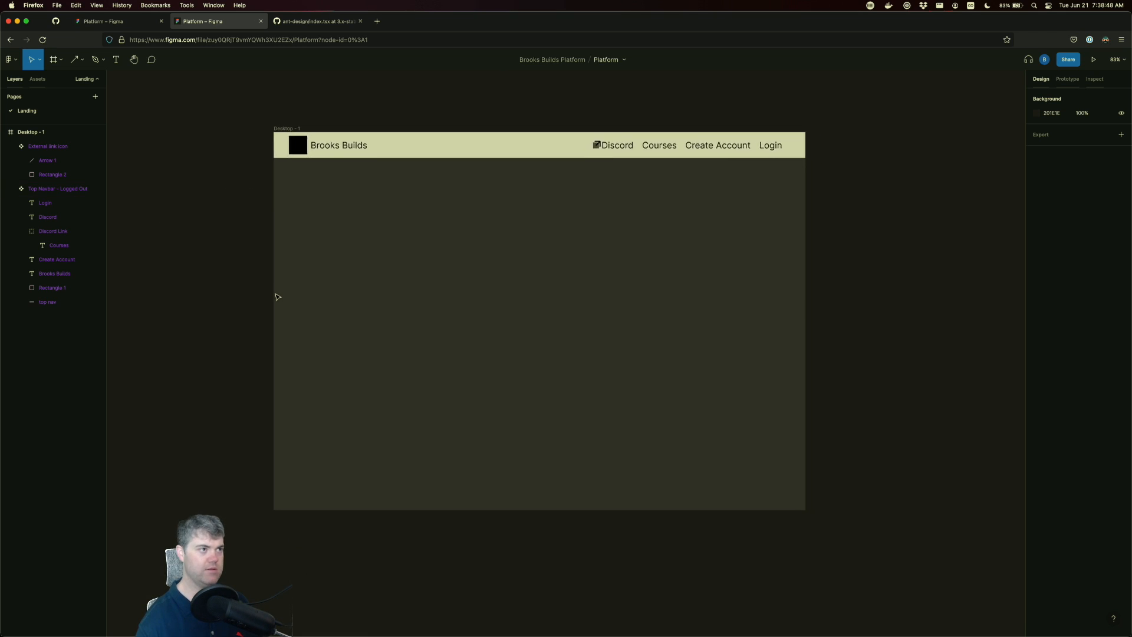
{"action": "scroll", "coordinate": [590, 152], "scroll_direction": "up", "scroll_amount": 2}
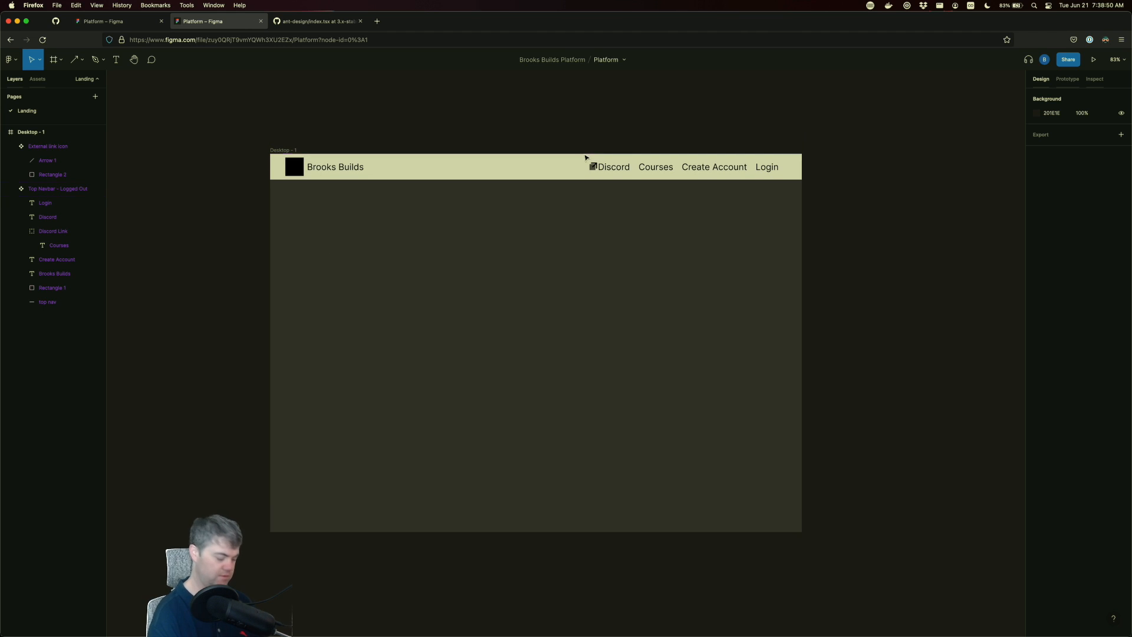
{"action": "scroll", "coordinate": [622, 167], "scroll_direction": "up", "scroll_amount": 3}
{"action": "scroll", "coordinate": [613, 167], "scroll_direction": "down", "scroll_amount": 2}
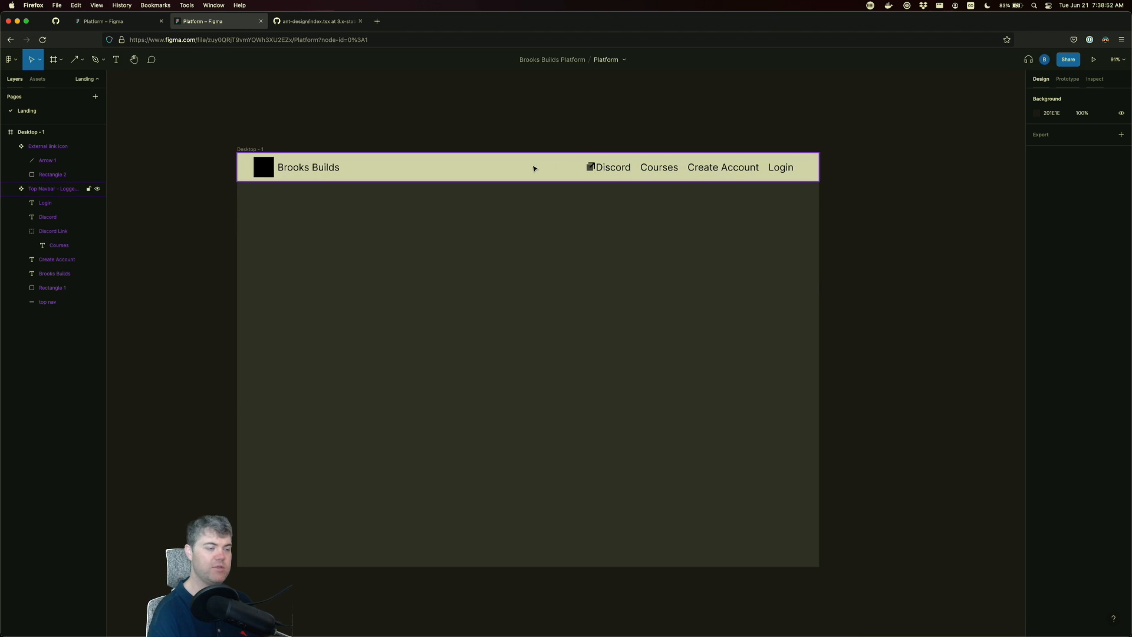
- Move the Courses and Discord text layers out of the Discord Link group so both sit directly in the Top Navbar component
{"action": "left_click", "coordinate": [620, 170]}
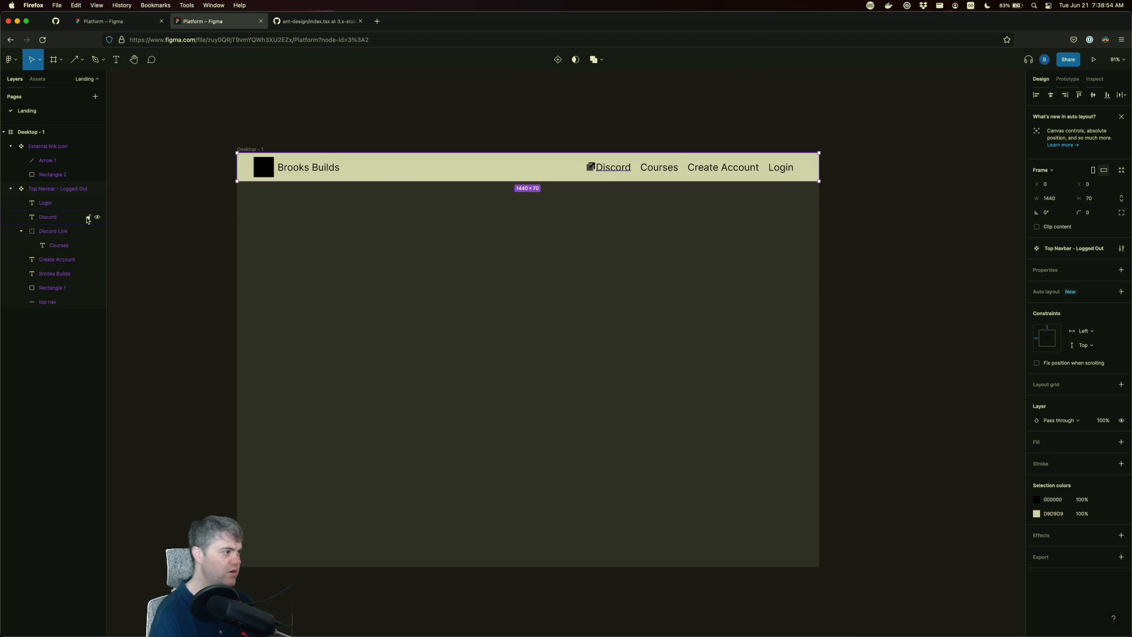
{"action": "left_click", "coordinate": [56, 248]}
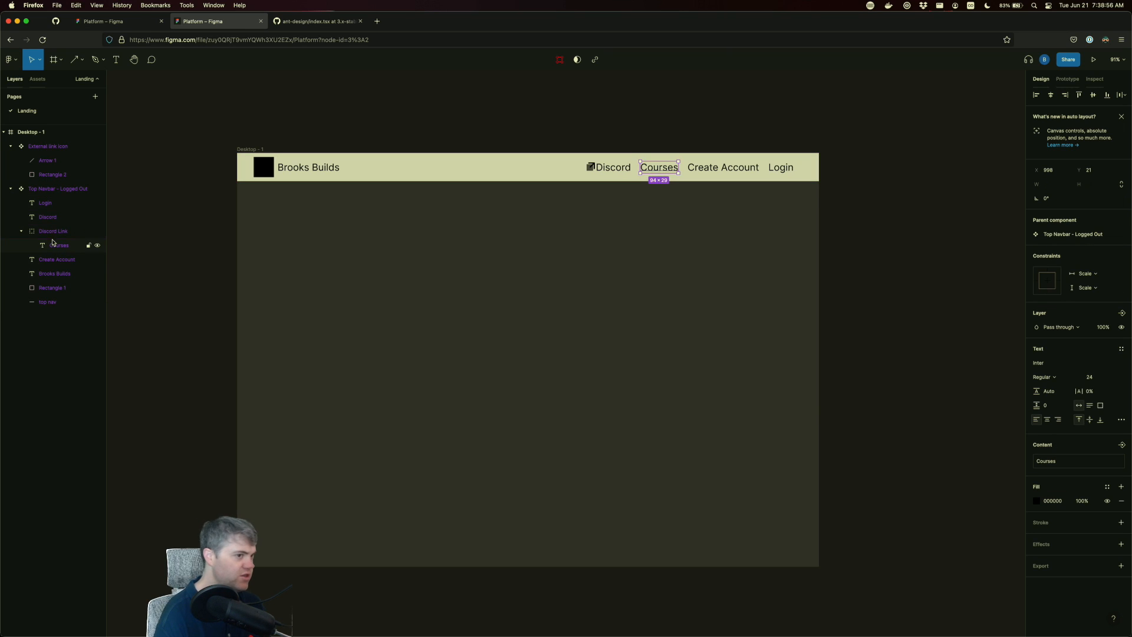
{"action": "left_click", "coordinate": [53, 232]}
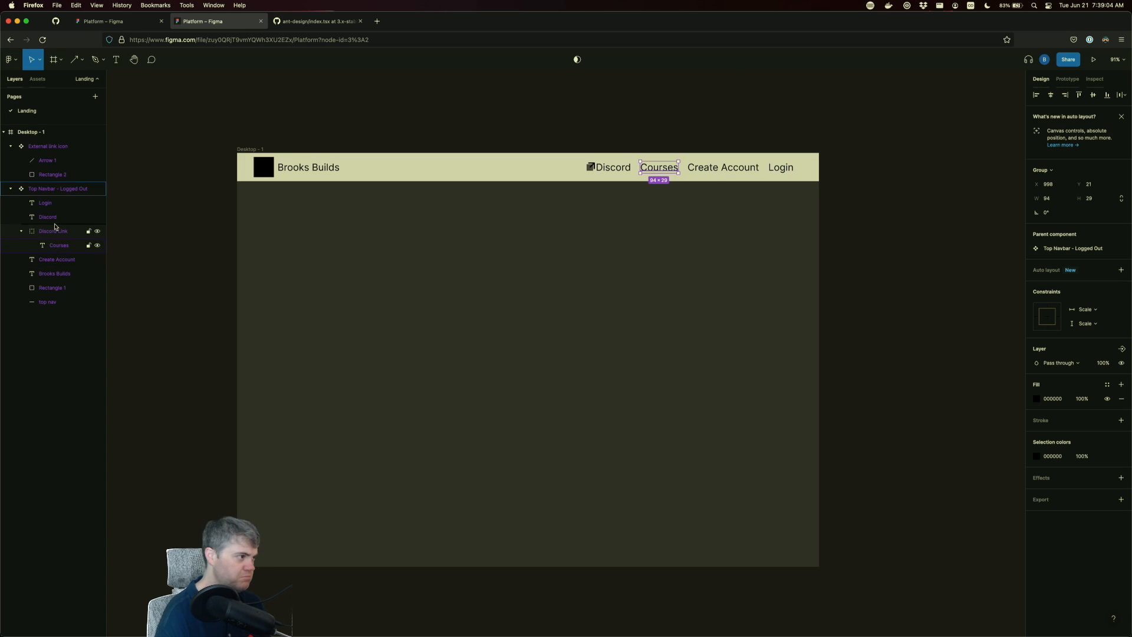
{"action": "left_click", "coordinate": [59, 245]}
{"action": "left_click_drag", "start_coordinate": [59, 244], "coordinate": [53, 214]}
{"action": "left_click", "coordinate": [59, 245]}
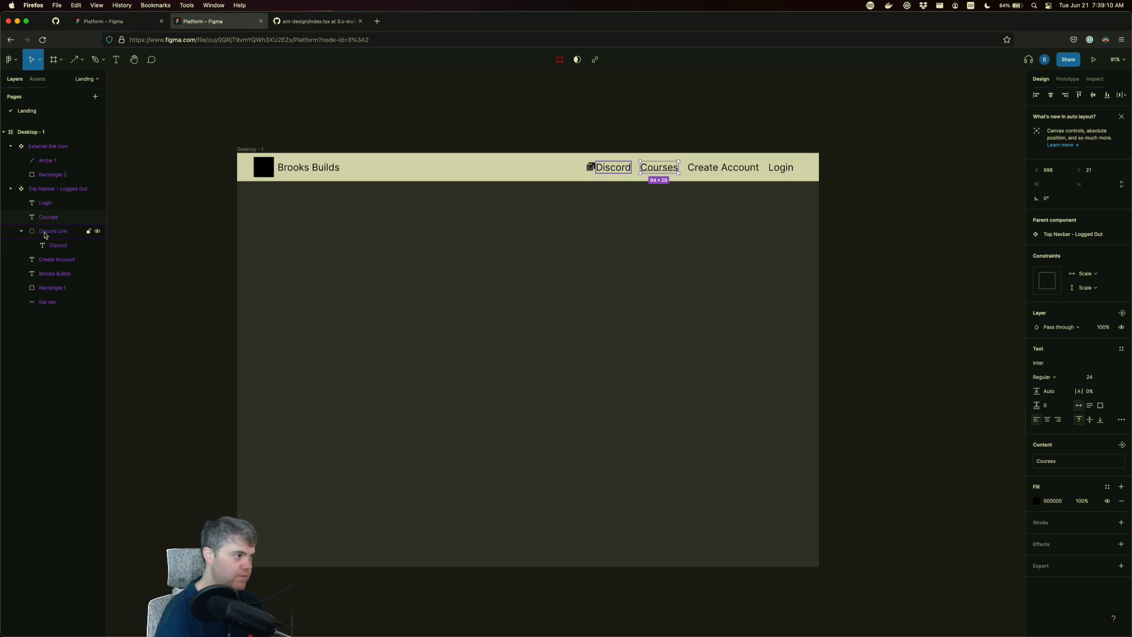
{"action": "left_click_drag", "start_coordinate": [48, 245], "coordinate": [51, 241]}
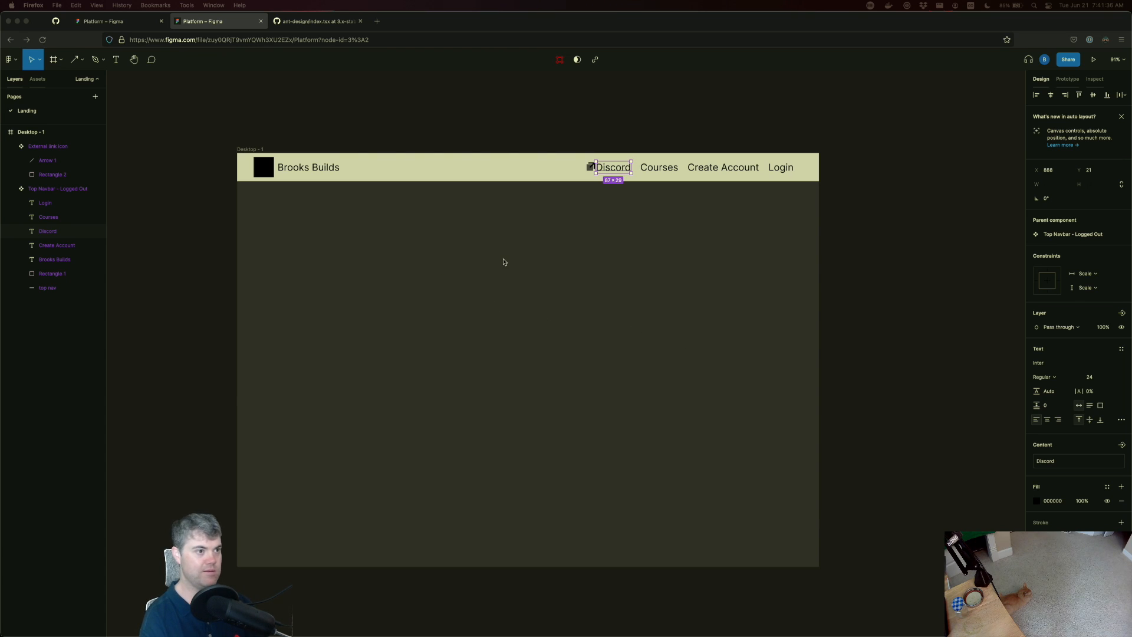
{"action": "left_click", "coordinate": [470, 175]}
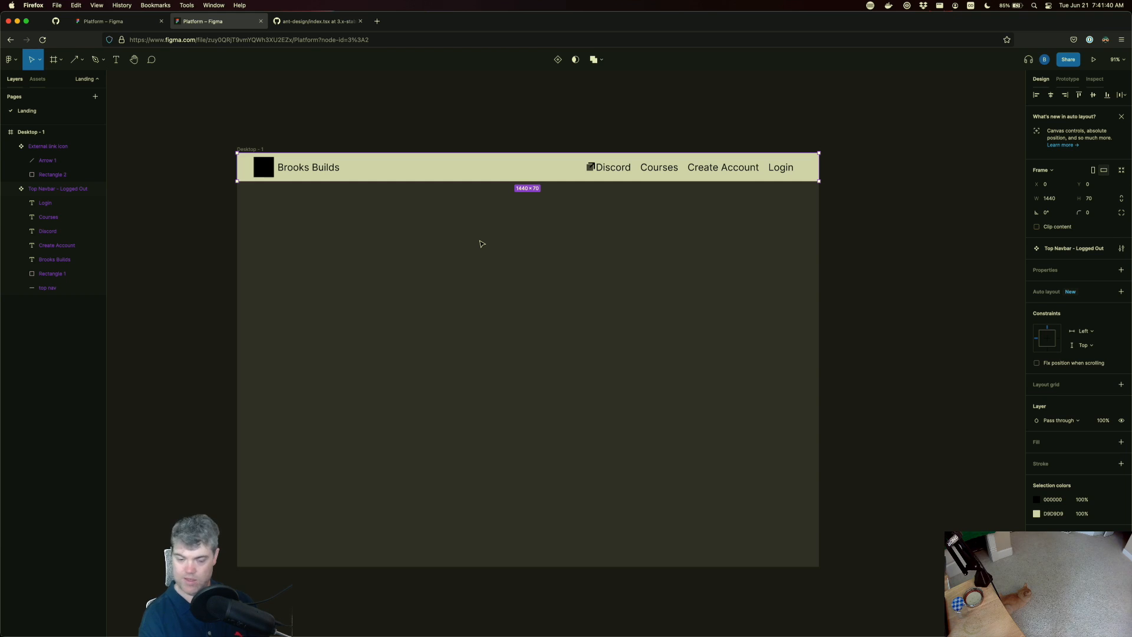
{"action": "left_click", "coordinate": [458, 288]}
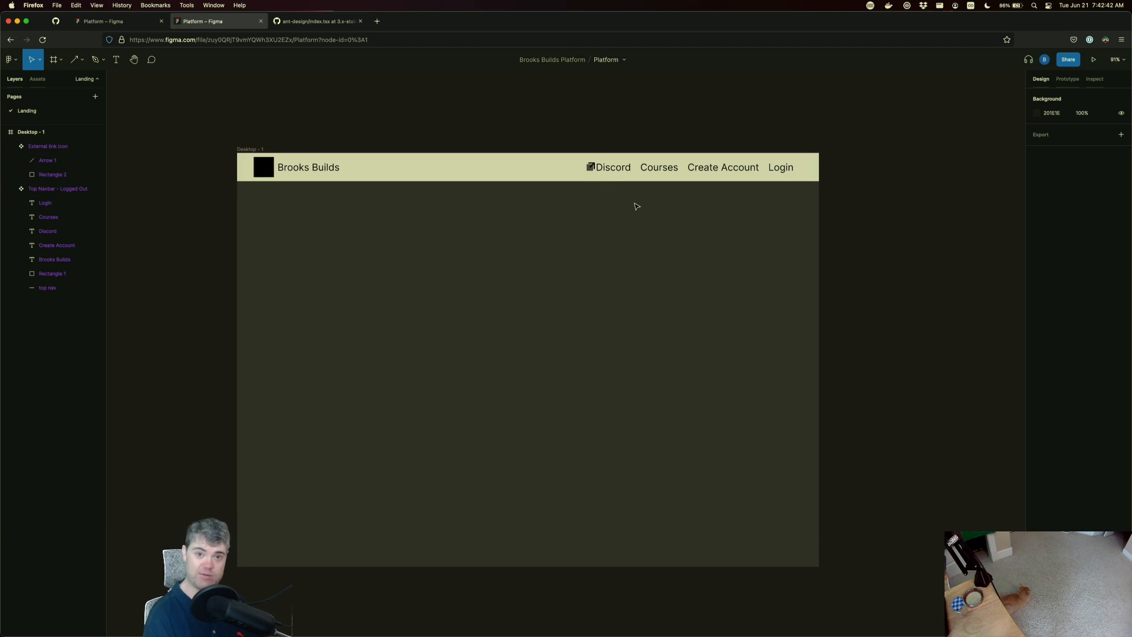
- Shift the external link icon left to about x 821 and place the Discord label right beside it
{"action": "left_click", "coordinate": [609, 169]}
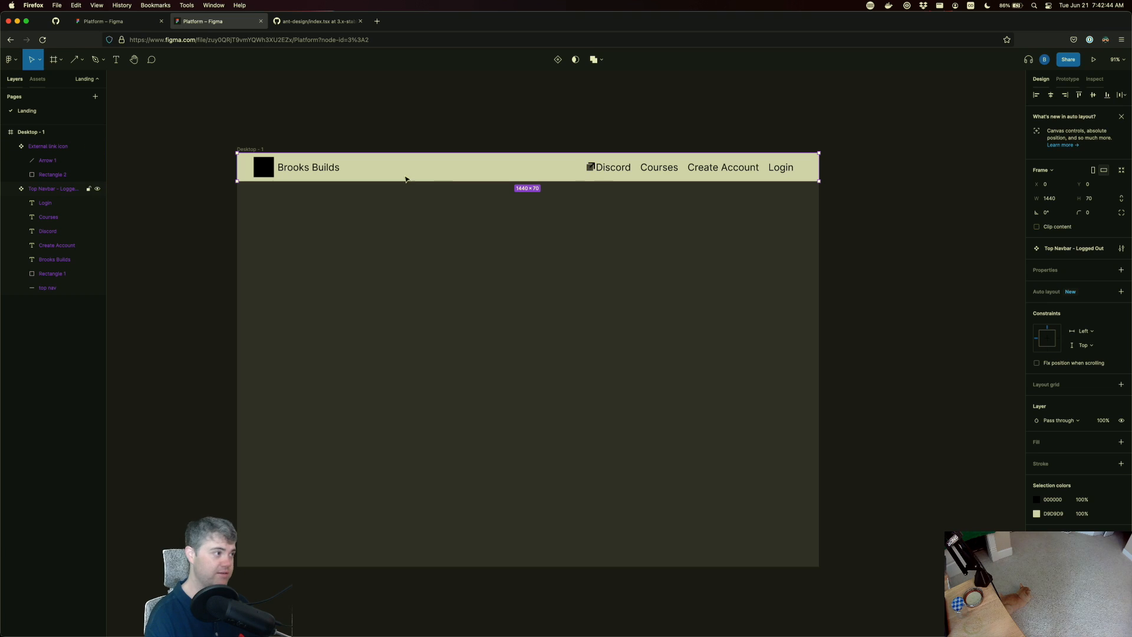
{"action": "left_click", "coordinate": [53, 230]}
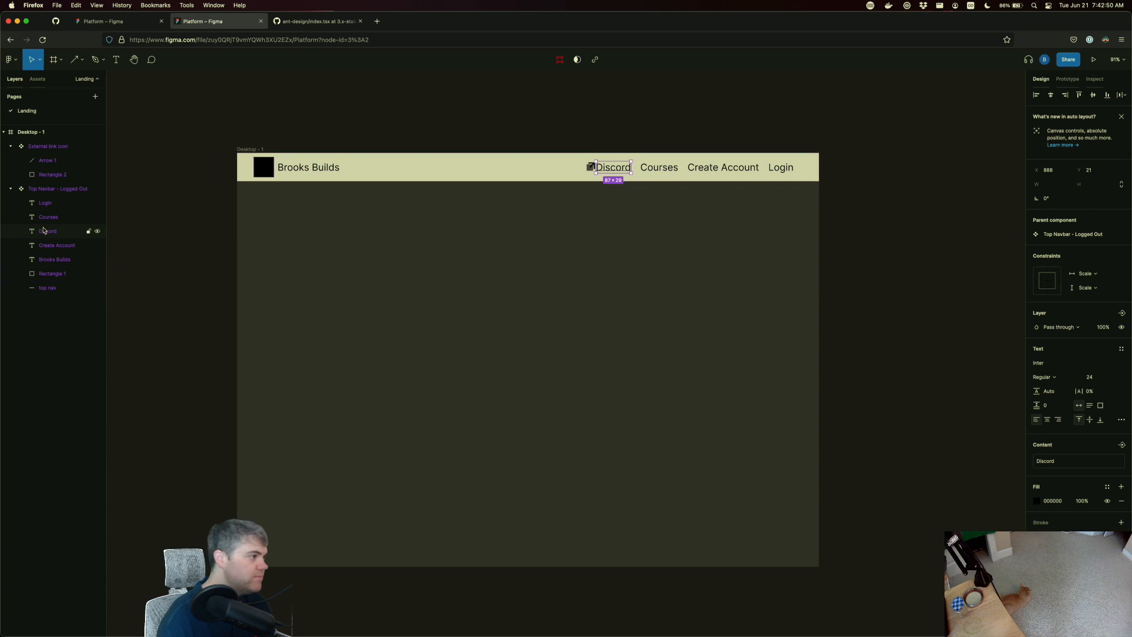
{"action": "left_click", "coordinate": [45, 147]}
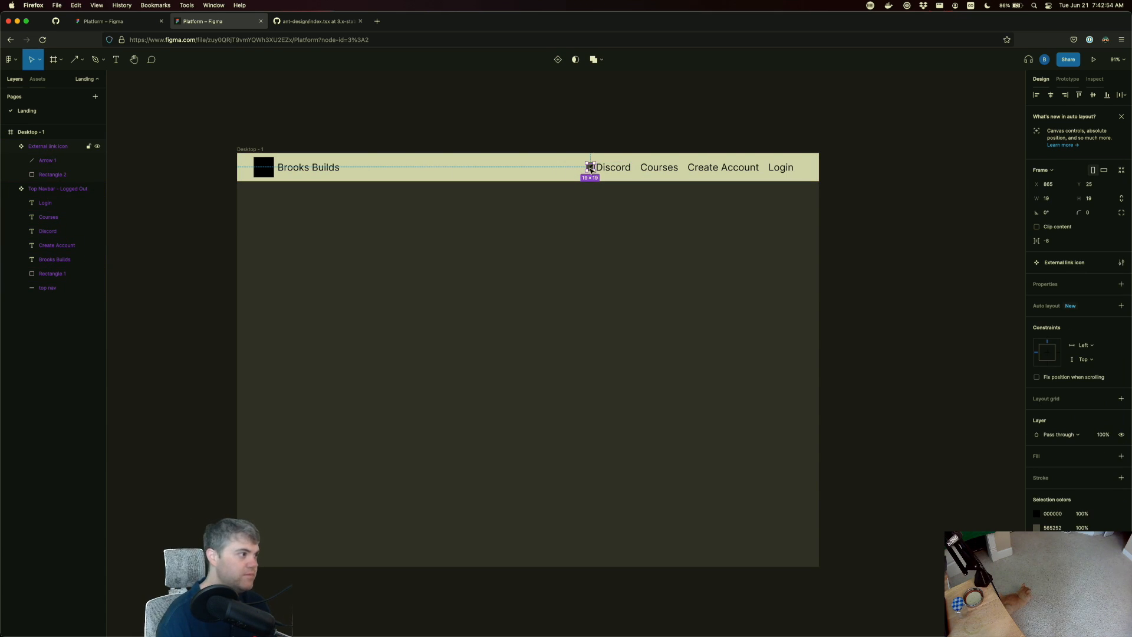
{"action": "left_click_drag", "start_coordinate": [590, 170], "coordinate": [574, 171]}
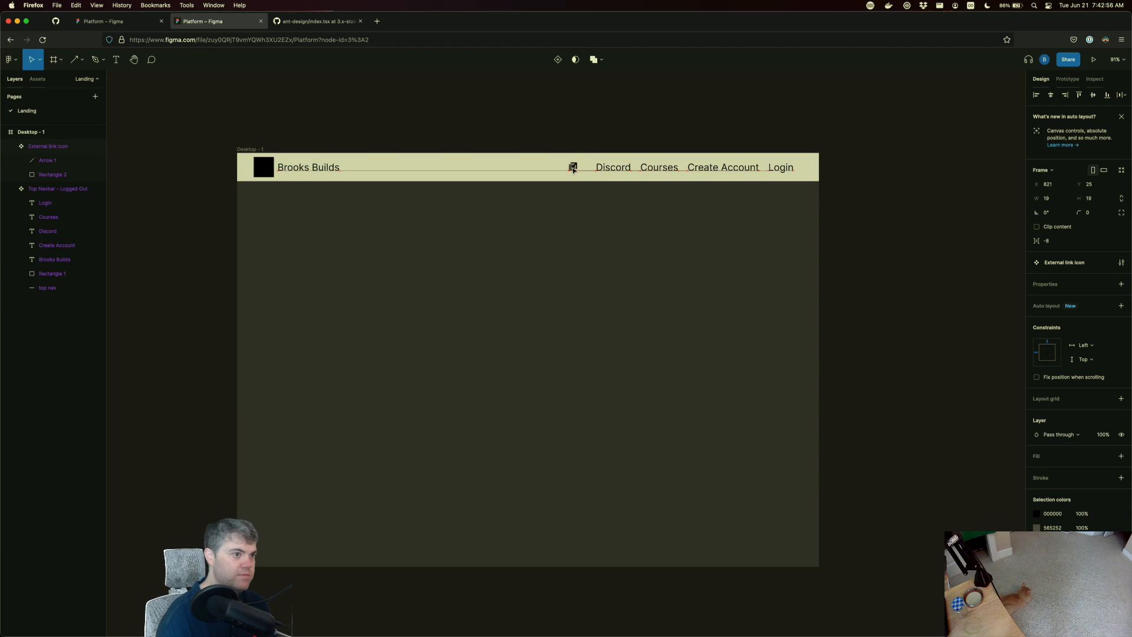
{"action": "left_click", "coordinate": [614, 169]}
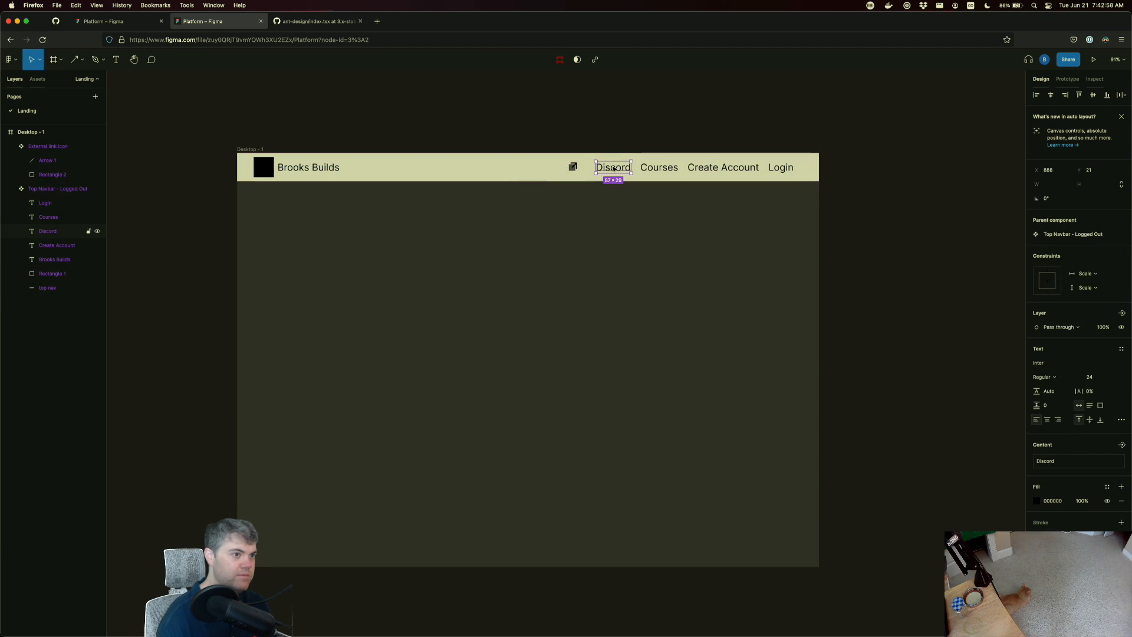
{"action": "left_click_drag", "start_coordinate": [613, 169], "coordinate": [563, 169]}
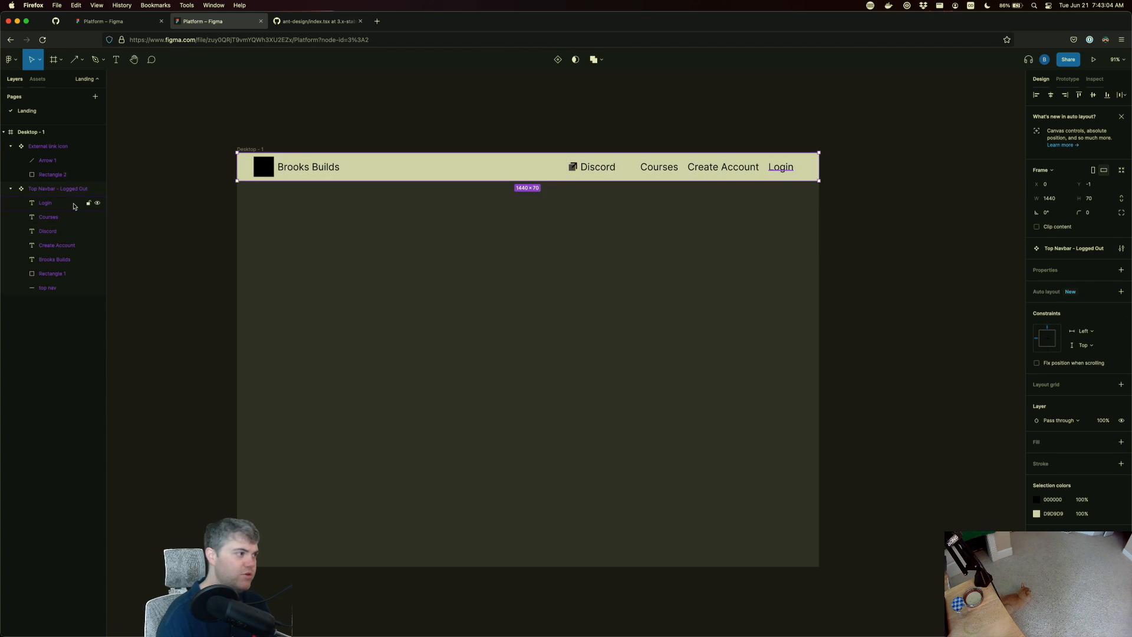
- Move the external link icon and Discord label together further left, with the icon at about x 744
{"action": "left_click", "coordinate": [47, 150]}
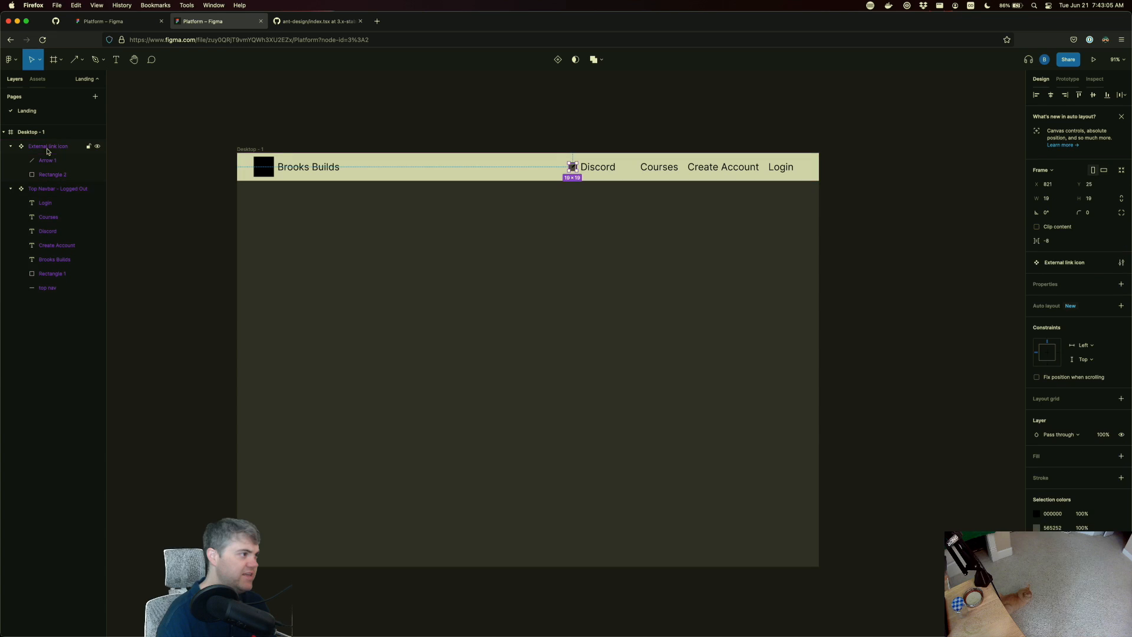
{"action": "left_click", "coordinate": [53, 231], "text": "shift"}
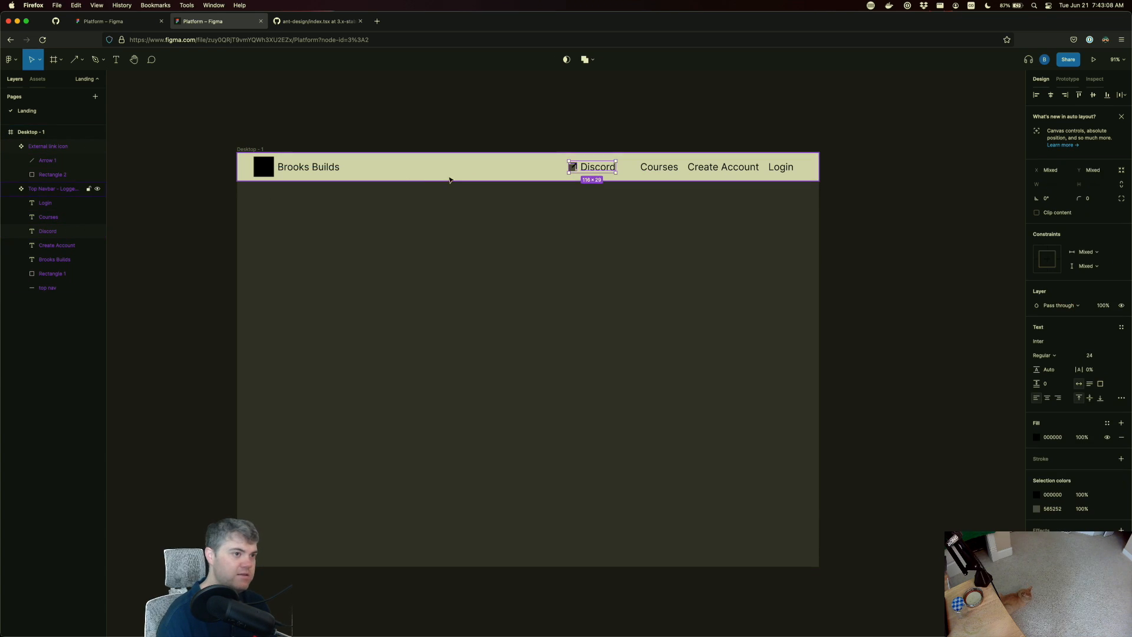
{"action": "left_click_drag", "start_coordinate": [592, 171], "coordinate": [562, 171]}
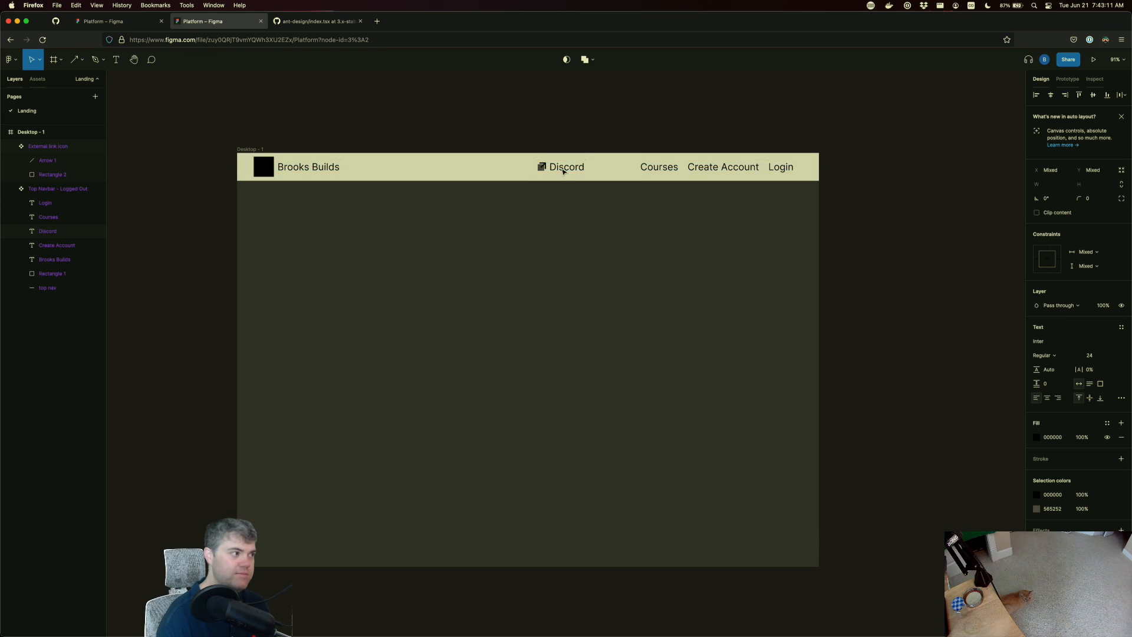
{"action": "right_click", "coordinate": [49, 235]}
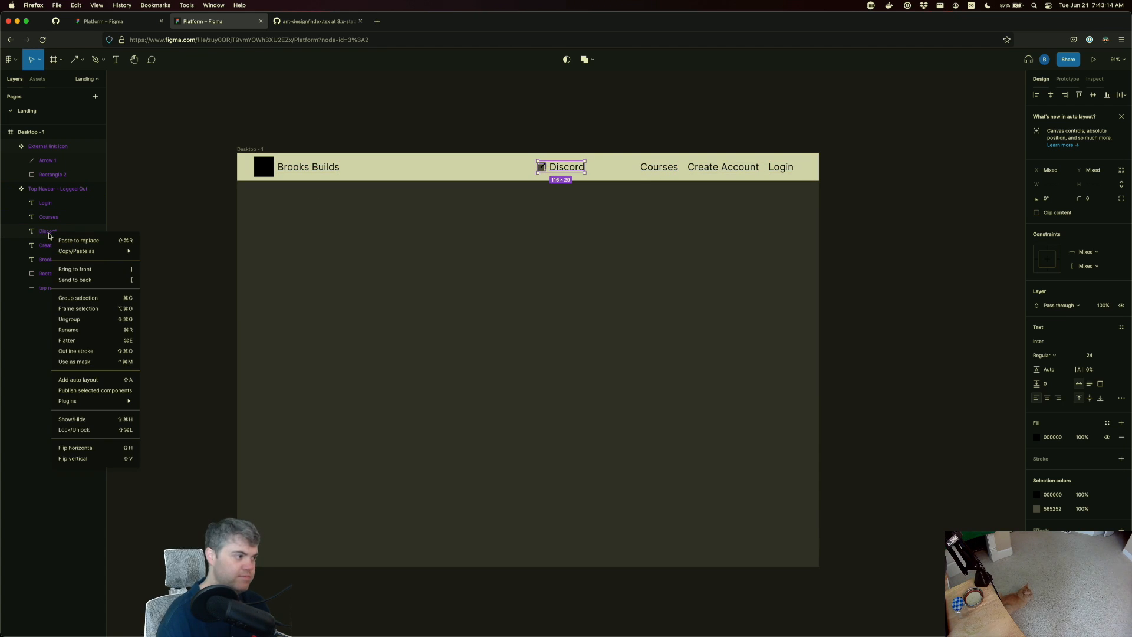
{"action": "left_click", "coordinate": [321, 255]}
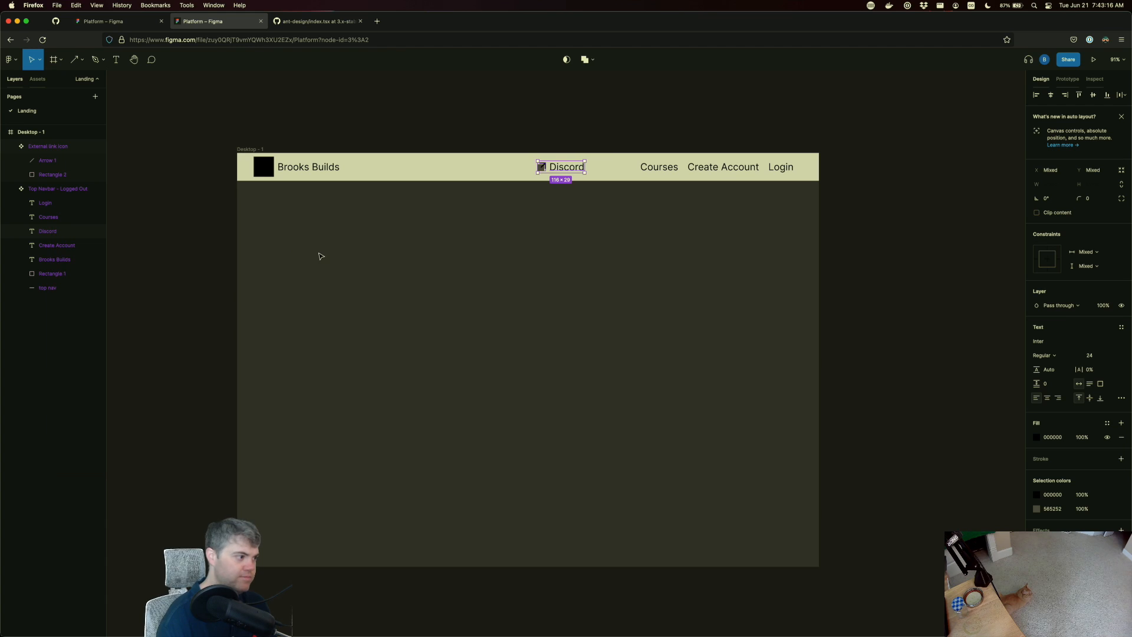
- Duplicate the Courses label into the gap after Discord at about x 882 and change the copy's text to "Live Streams"
{"action": "left_click", "coordinate": [665, 169]}
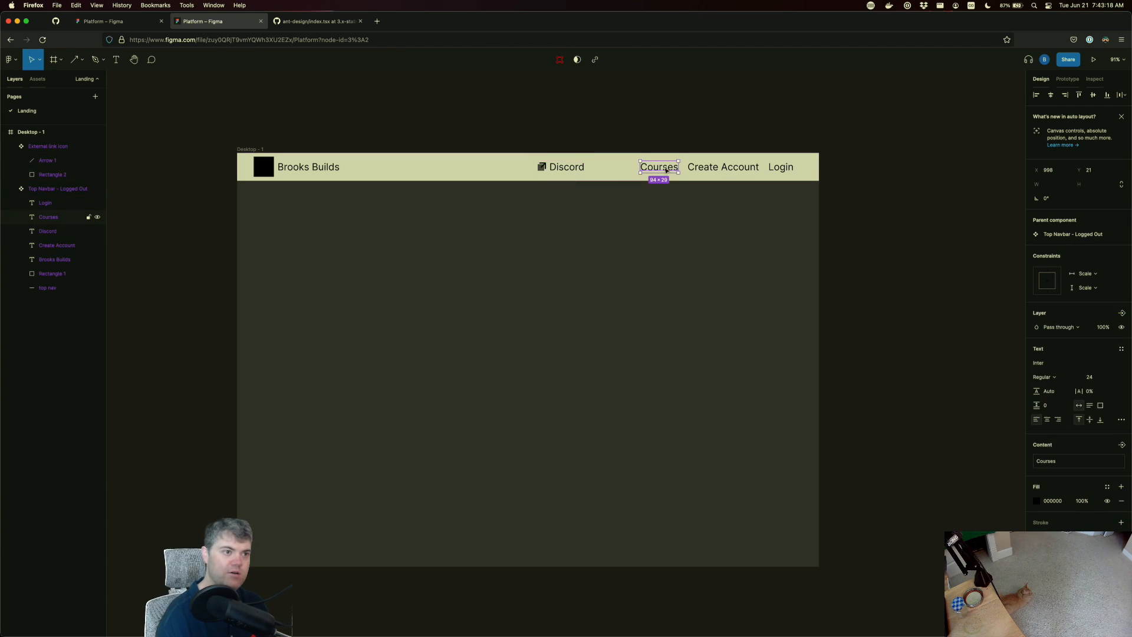
{"action": "left_click_drag", "start_coordinate": [665, 170], "coordinate": [614, 169]}
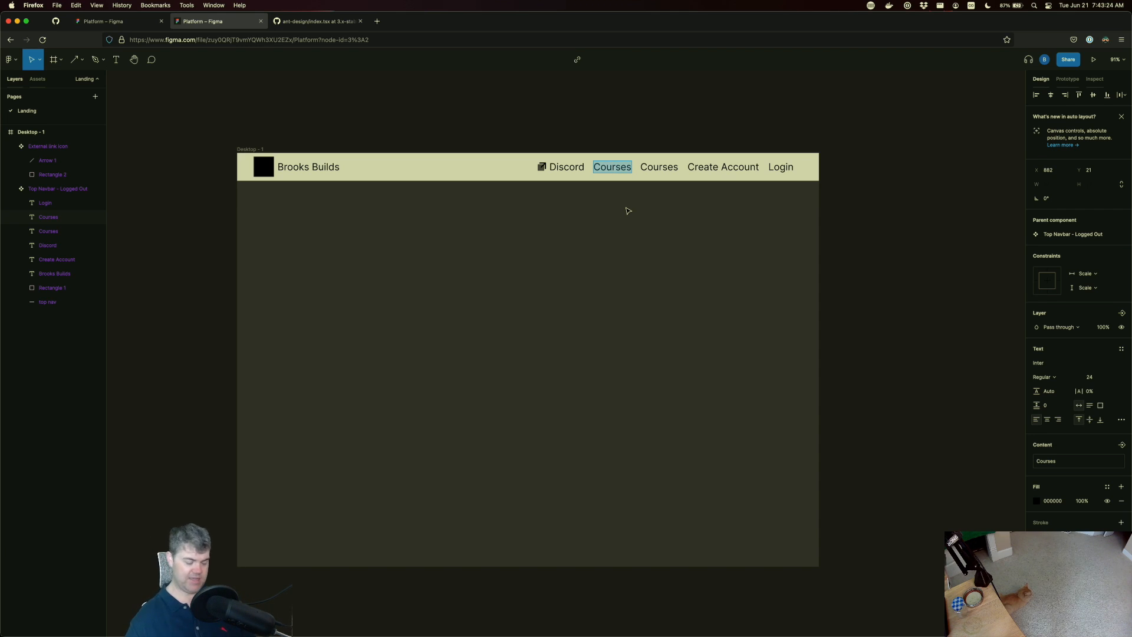
{"action": "key", "text": "Return"}
{"action": "type", "text": "L"}
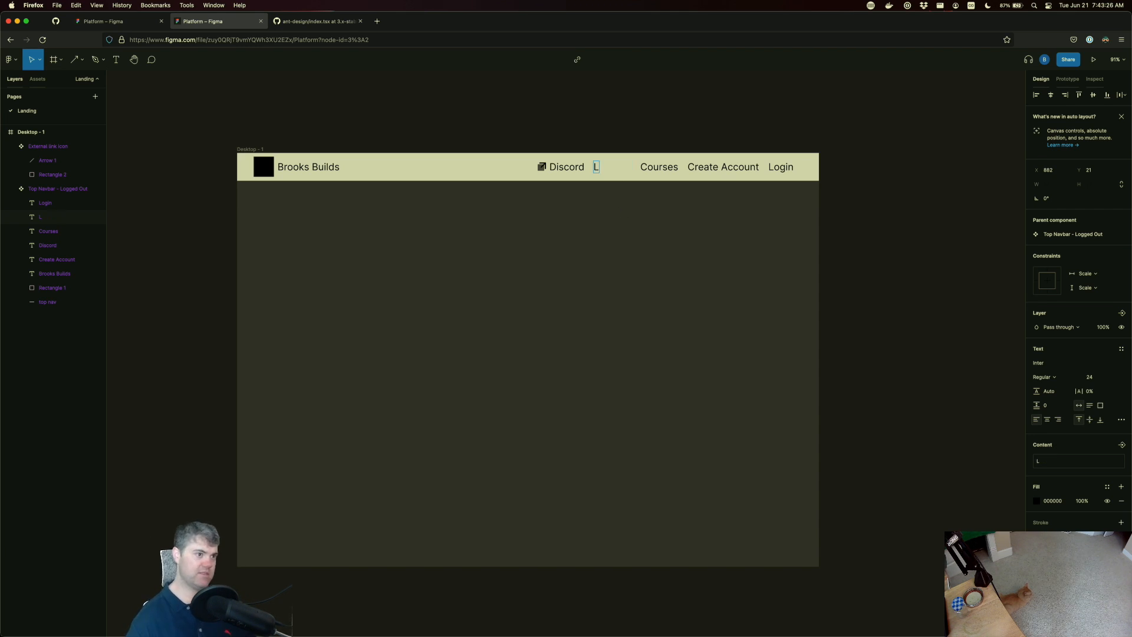
{"action": "type", "text": "ive Stream"}
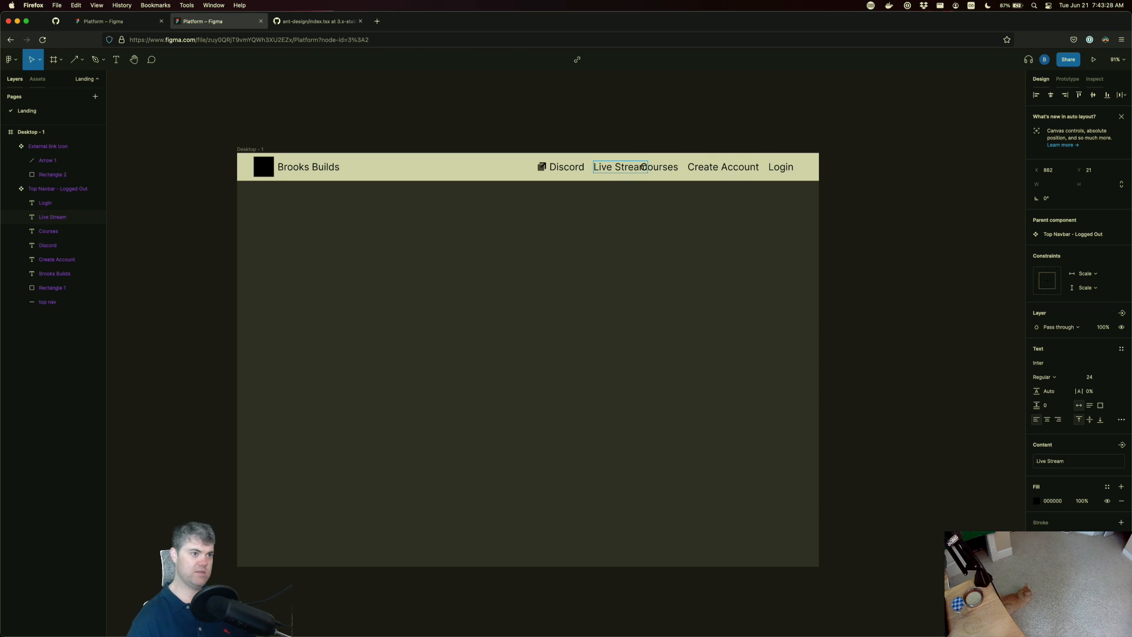
{"action": "type", "text": "s"}
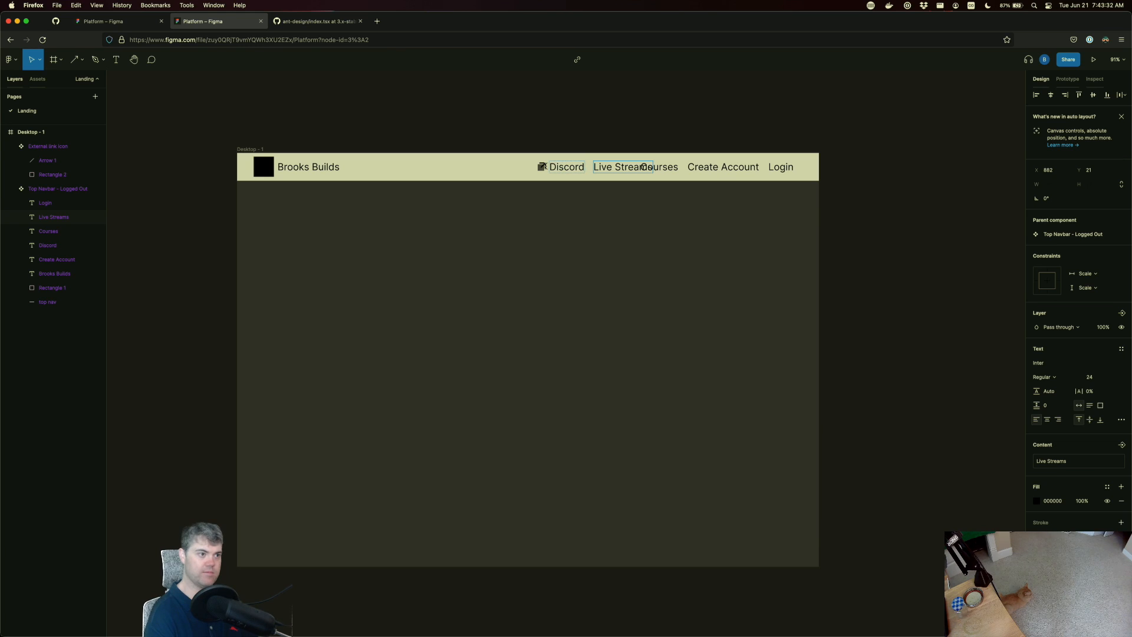
{"action": "key", "text": "Escape"}
{"action": "key", "text": "Escape"}
- Move the external link icon and Discord label together further left to make room for the Live Streams label
{"action": "left_click", "coordinate": [556, 168]}
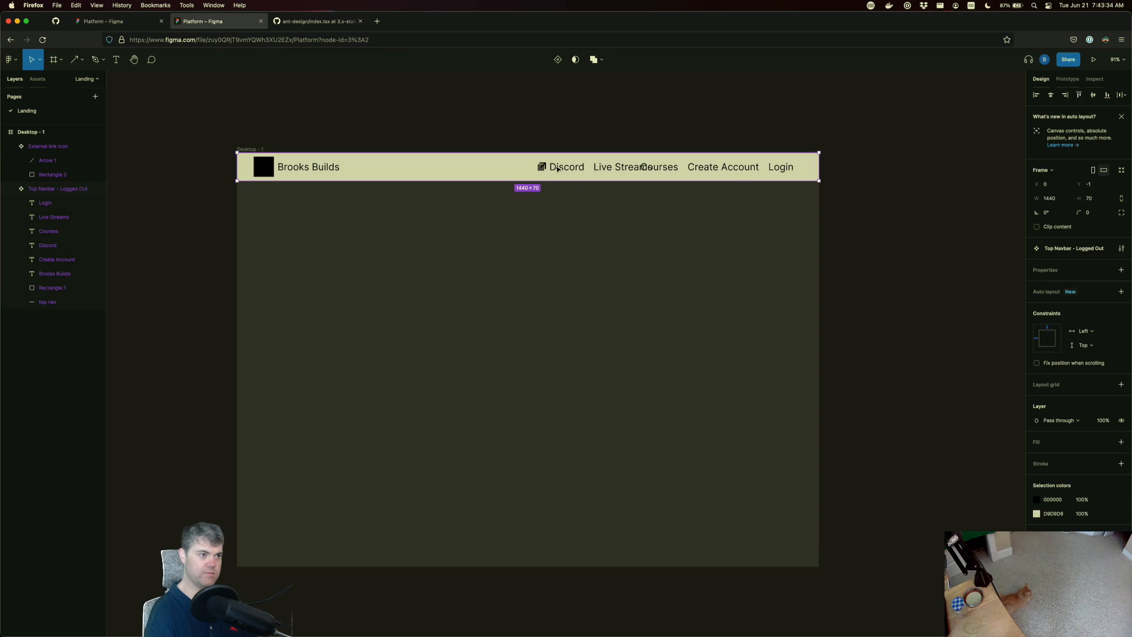
{"action": "left_click", "coordinate": [557, 169]}
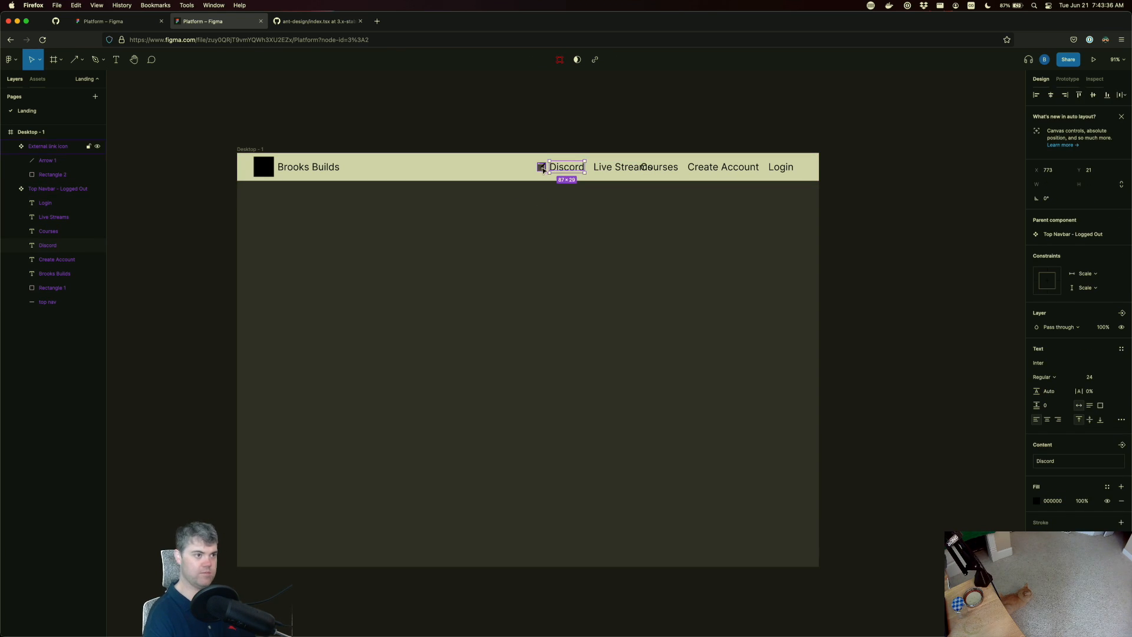
{"action": "double_click", "coordinate": [543, 170]}
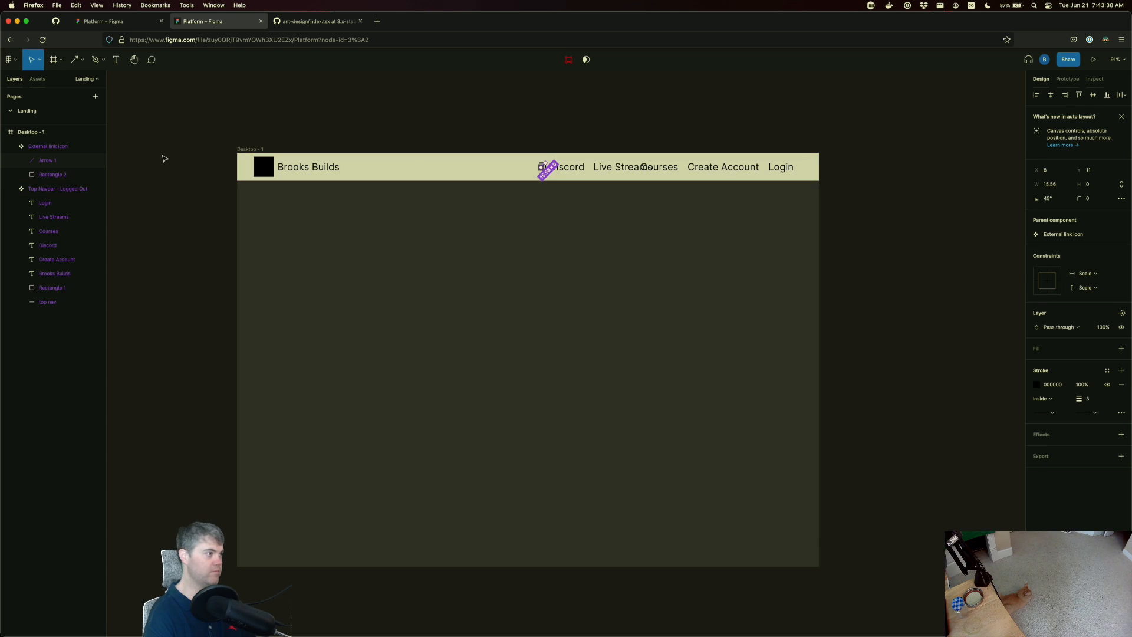
{"action": "key", "text": "Escape"}
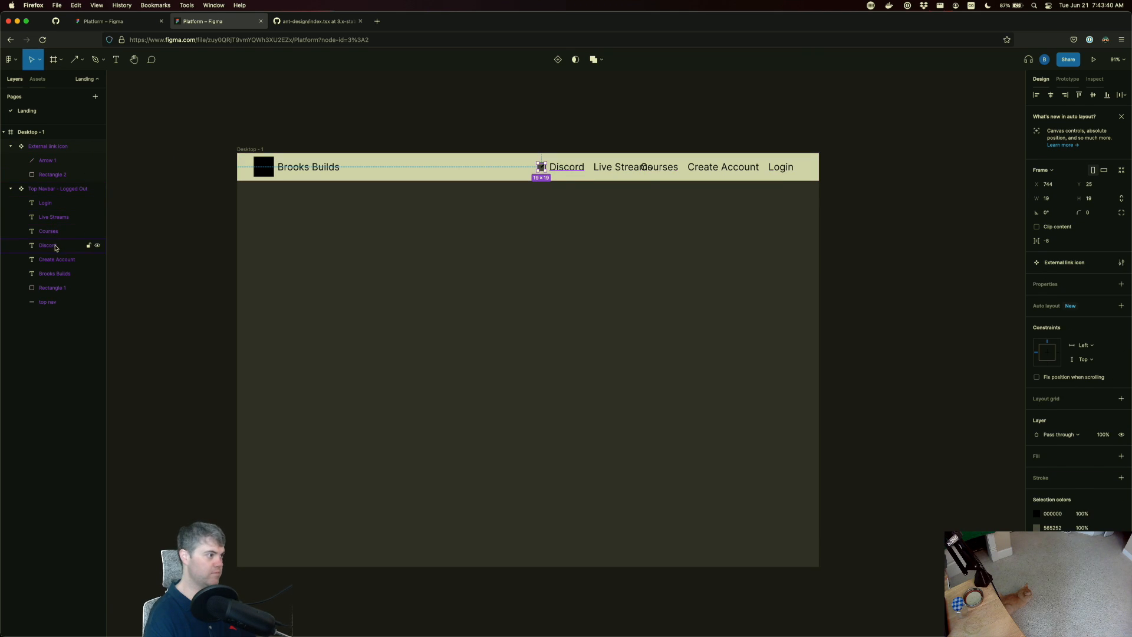
{"action": "left_click", "coordinate": [55, 248], "text": "super"}
{"action": "left_click_drag", "start_coordinate": [567, 169], "coordinate": [523, 169]}
- Move the Live Streams label left to about x 802 so it sits between Discord and Courses
{"action": "left_click", "coordinate": [72, 216]}
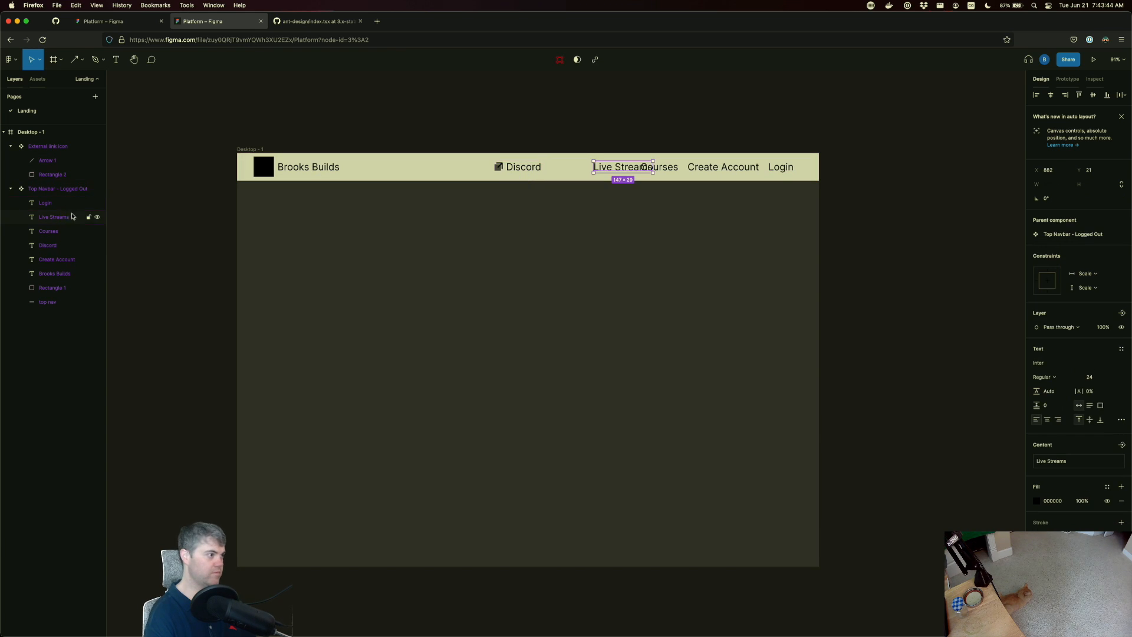
{"action": "left_click_drag", "start_coordinate": [607, 171], "coordinate": [576, 170]}
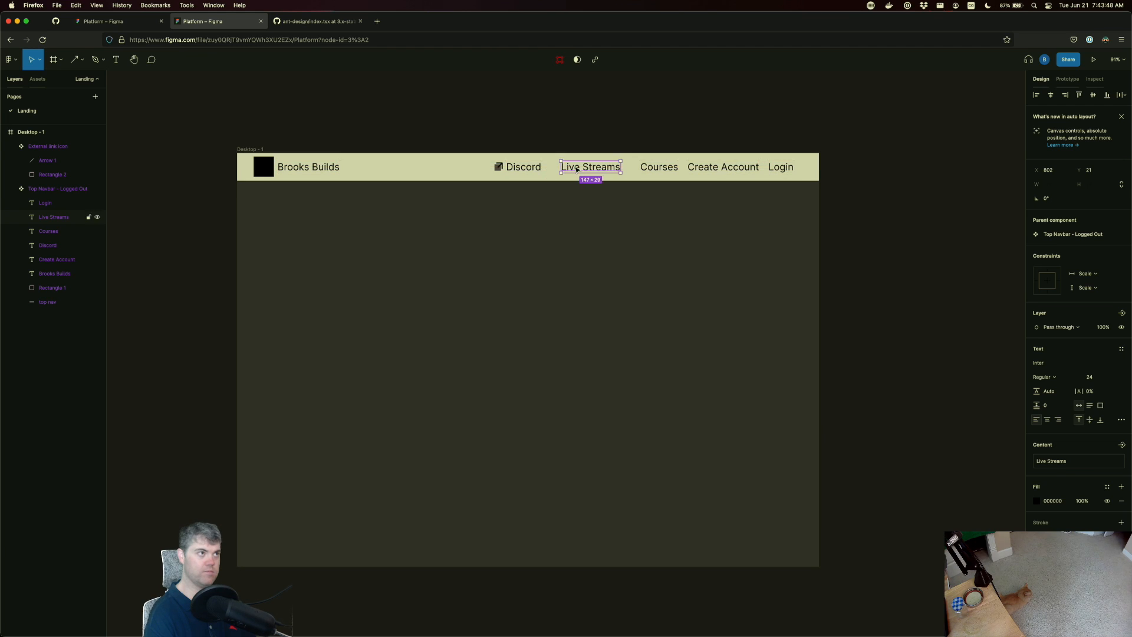
{"action": "left_click", "coordinate": [527, 247]}
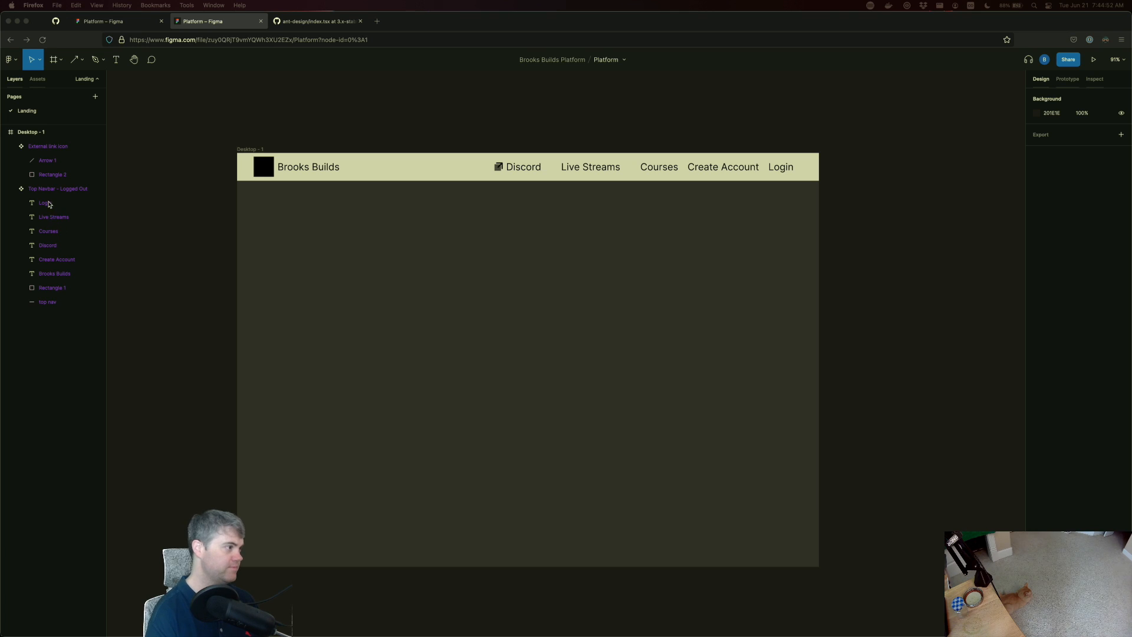
- Add the text "Never Stop Learning" in the page area below the navbar, at about x 209, y 217
{"action": "left_click", "coordinate": [76, 364]}
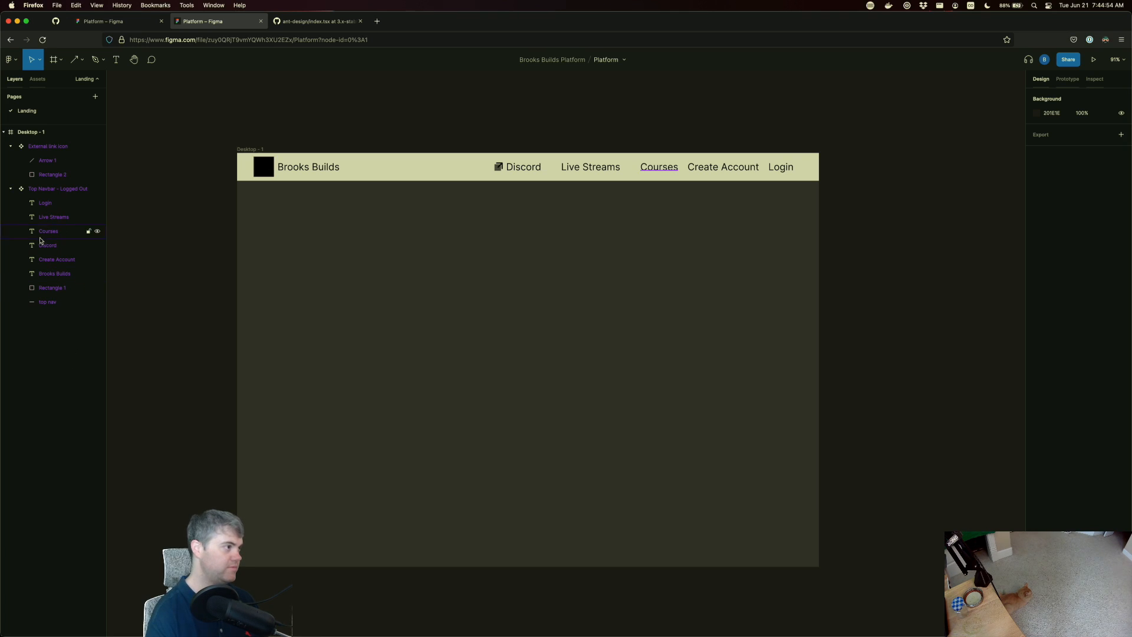
{"action": "key", "text": "t"}
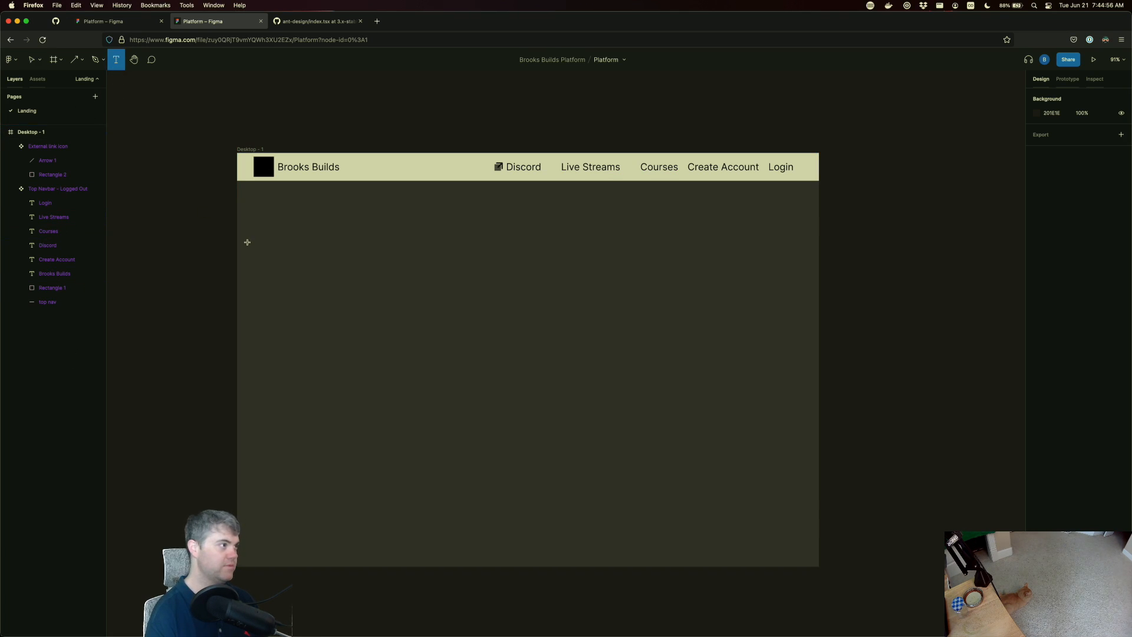
{"action": "left_click", "coordinate": [320, 241]}
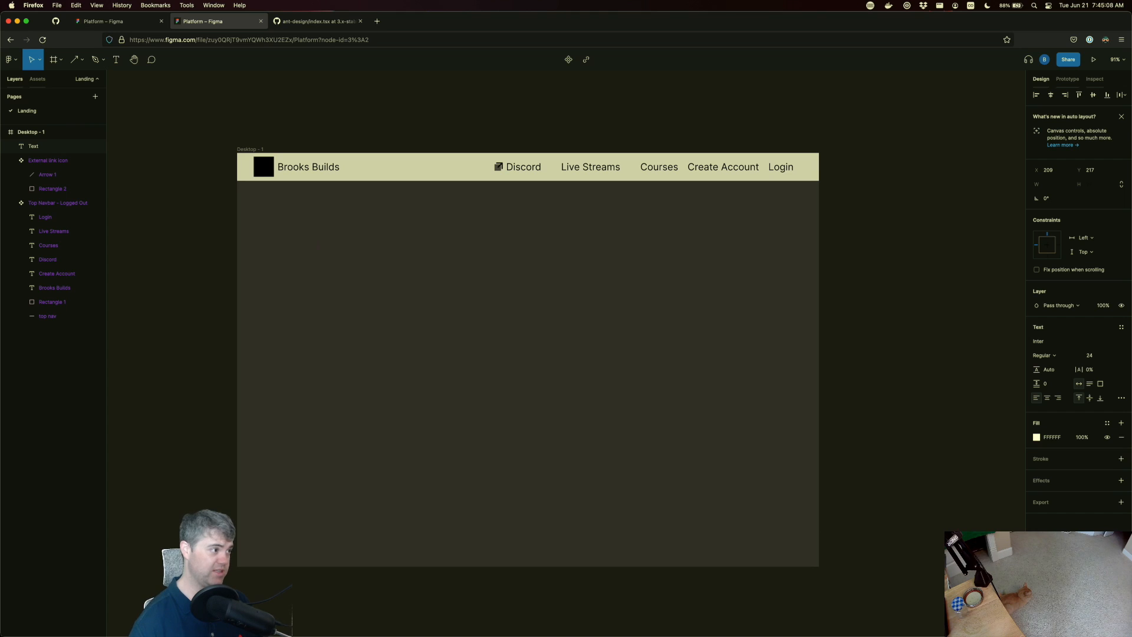
{"action": "type", "text": "L"}
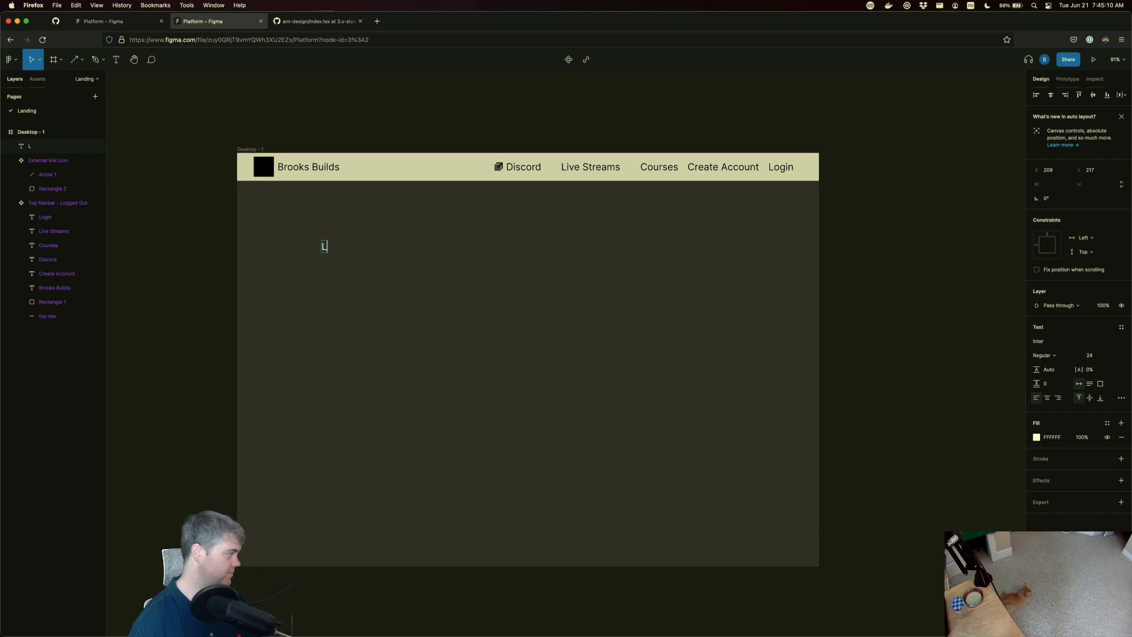
{"action": "key", "text": "BackSpace"}
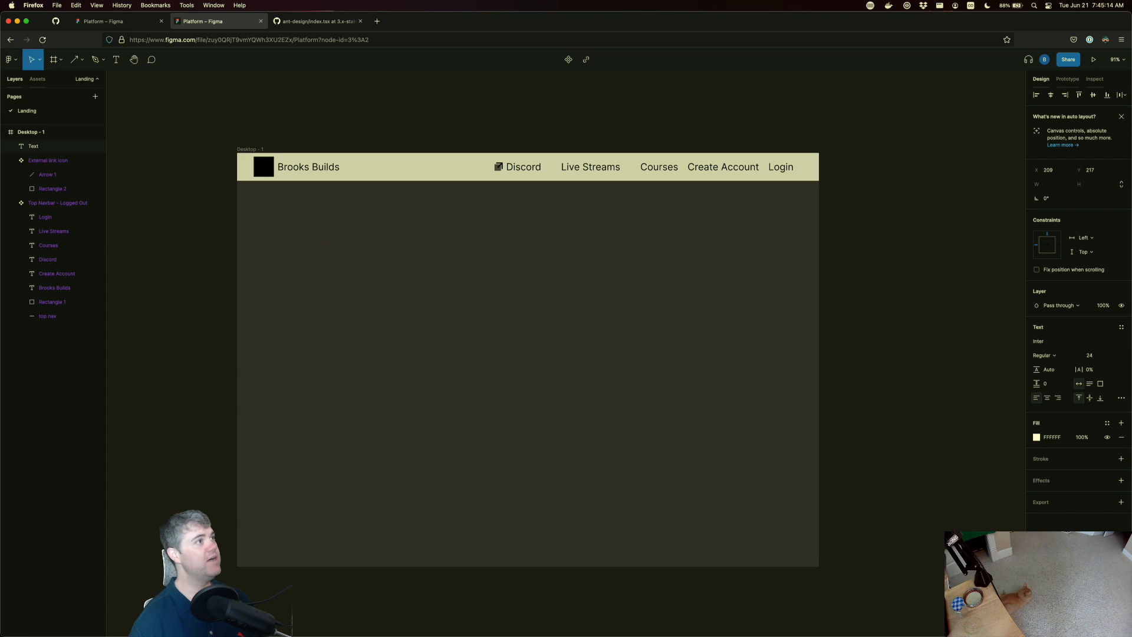
{"action": "type", "text": "Never"}
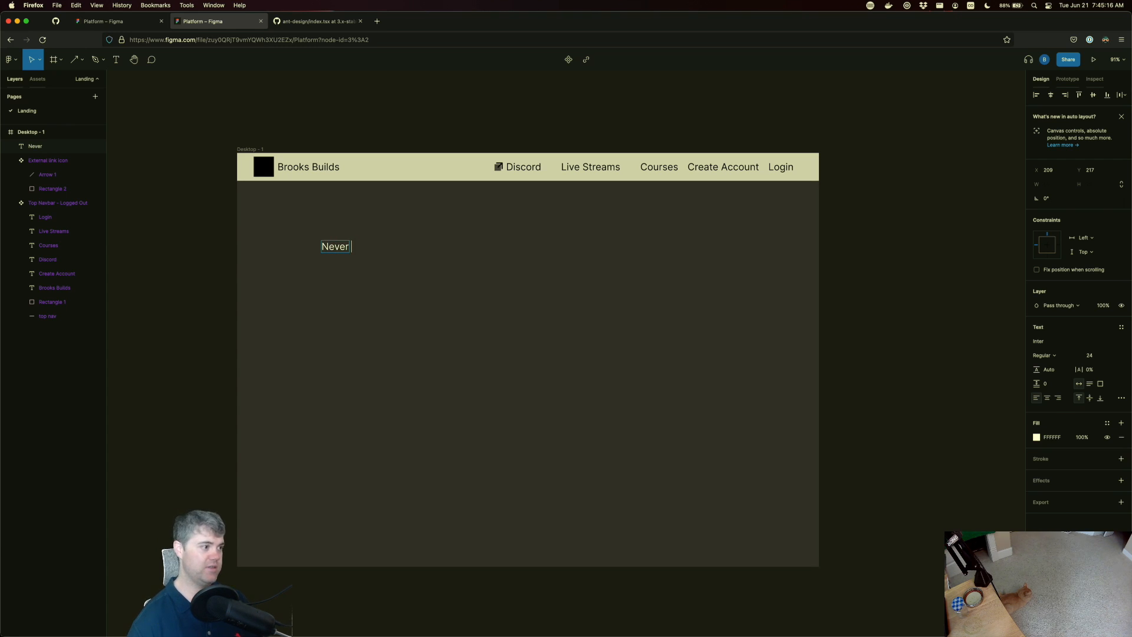
{"action": "type", "text": " Stop"}
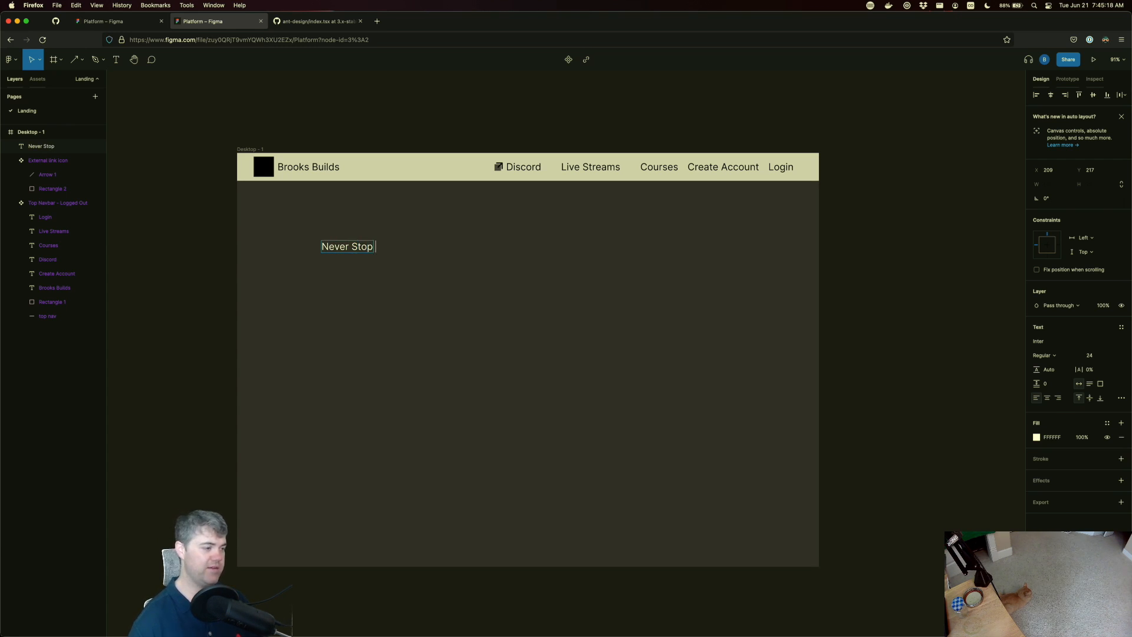
{"action": "type", "text": " Learning"}
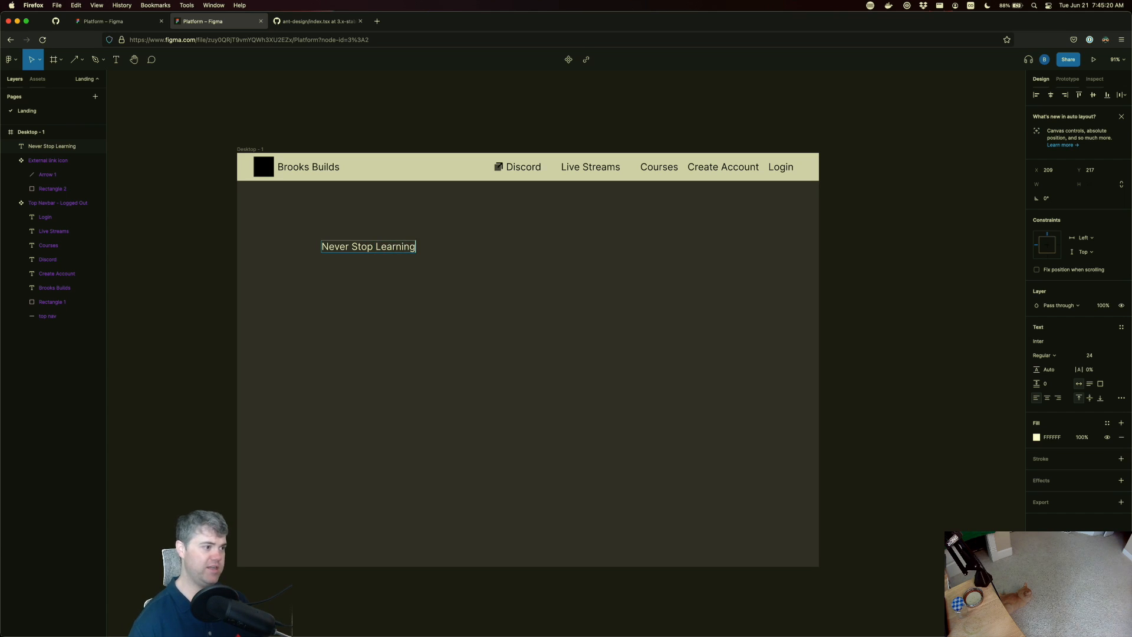
{"action": "key", "text": "Escape"}
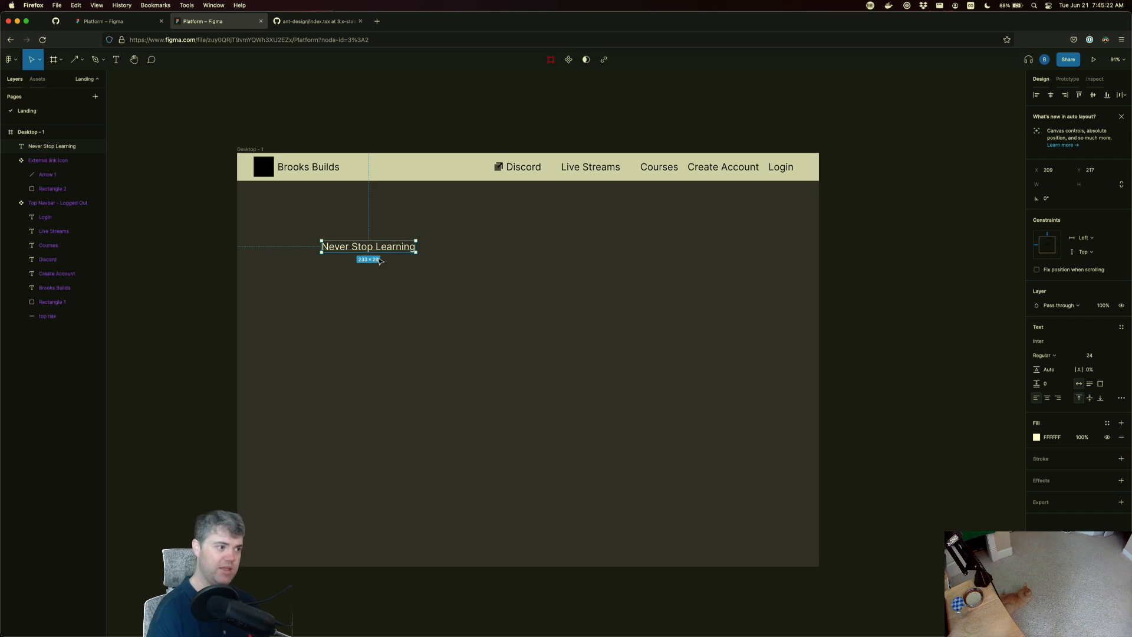
- Move the Never Stop Learning text to the horizontal centre under the navbar at about y 167 and set its font size to 48
{"action": "left_click_drag", "start_coordinate": [386, 249], "coordinate": [577, 233]}
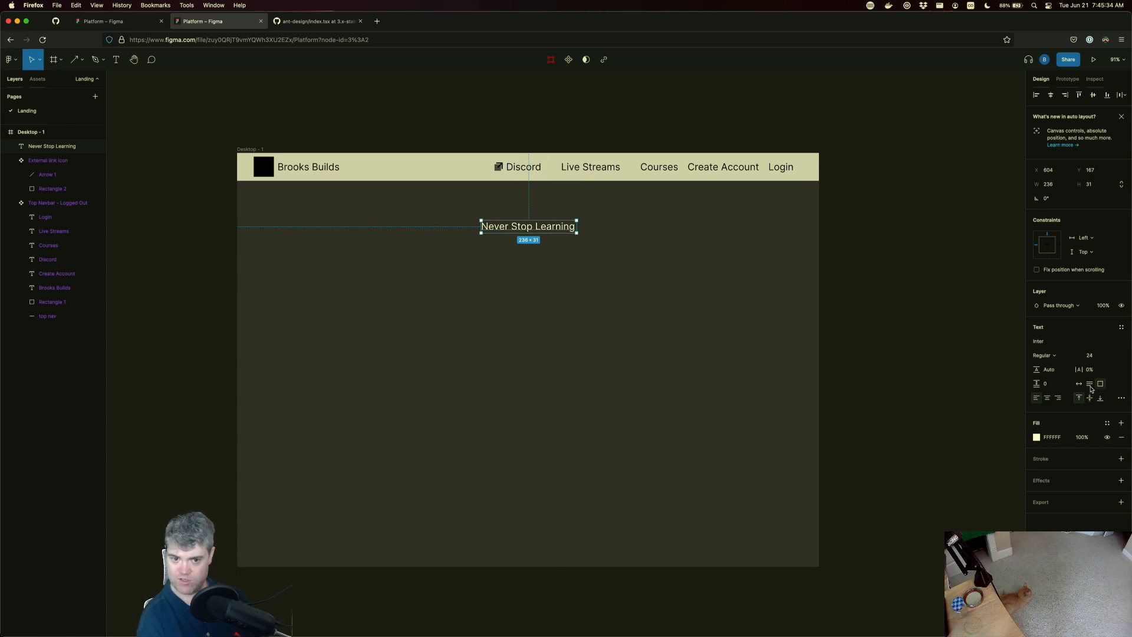
{"action": "left_click", "coordinate": [1112, 356]}
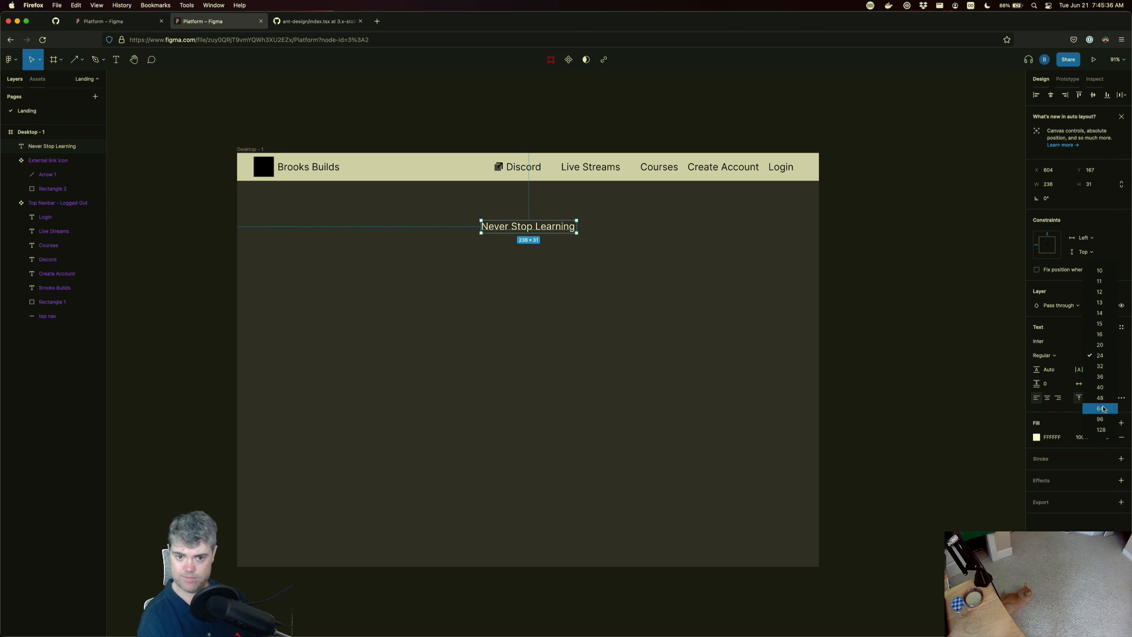
{"action": "left_click", "coordinate": [1101, 398]}
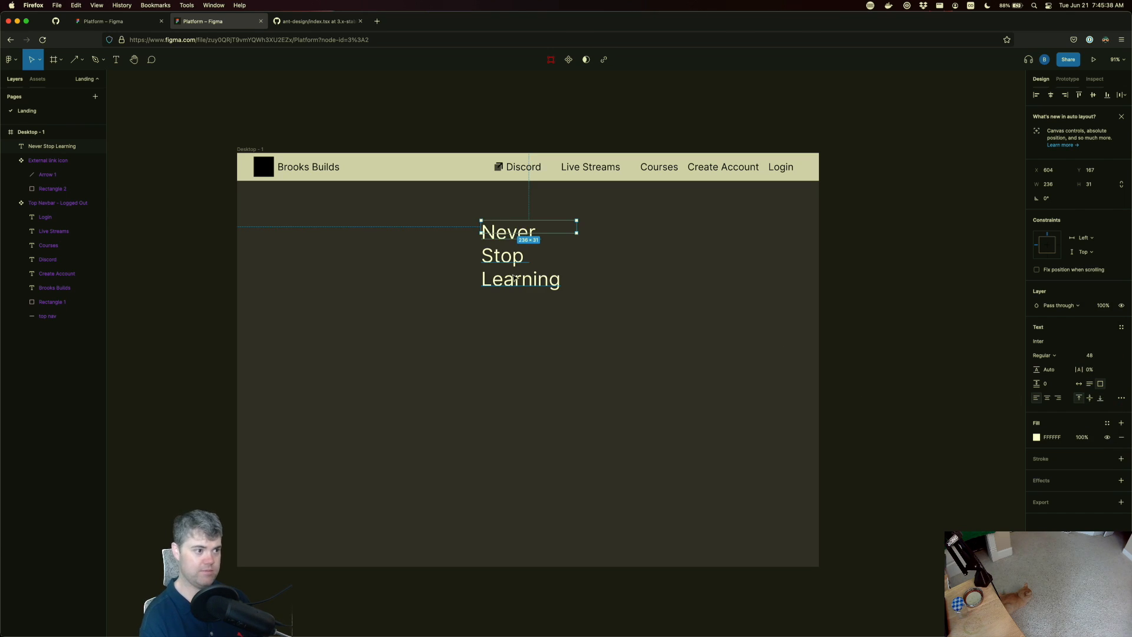
- Resize the Never Stop Learning text box to about 479 × 63 so it fits one line, centred just below the navbar at about y 114
{"action": "mouse_move", "coordinate": [576, 233]}
{"action": "left_mouse_down"}
{"action": "mouse_move", "coordinate": [674, 246]}
{"action": "mouse_move", "coordinate": [564, 233]}
{"action": "mouse_move", "coordinate": [564, 217]}
{"action": "left_mouse_up"}
{"action": "left_click", "coordinate": [634, 279]}
{"action": "left_click", "coordinate": [543, 245]}
{"action": "left_click", "coordinate": [569, 215]}
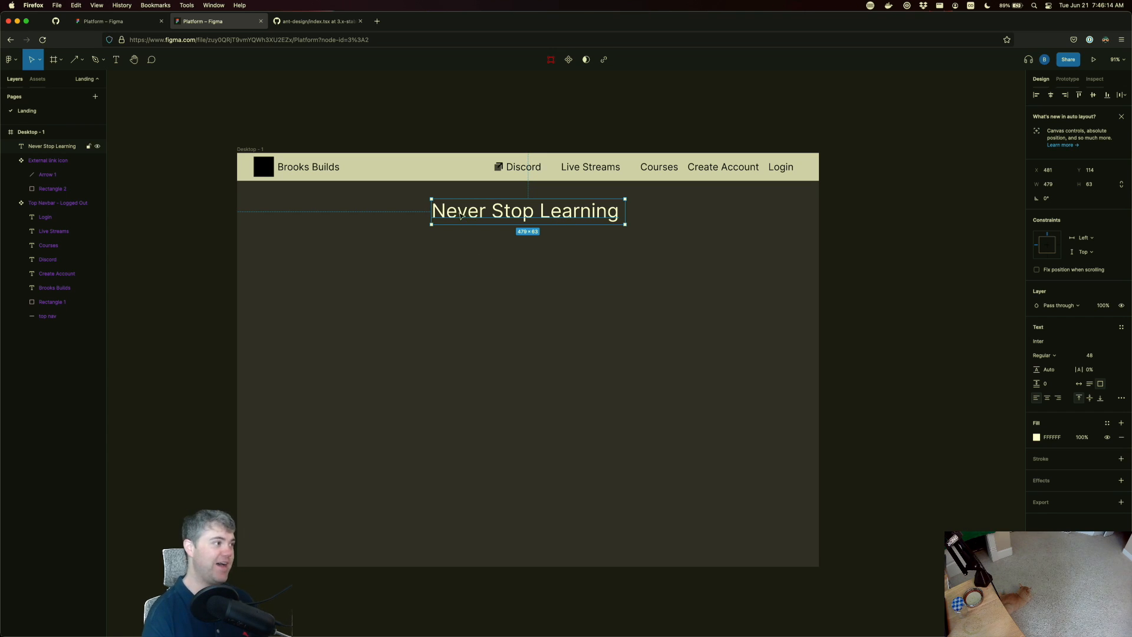
{"action": "left_click", "coordinate": [180, 250]}
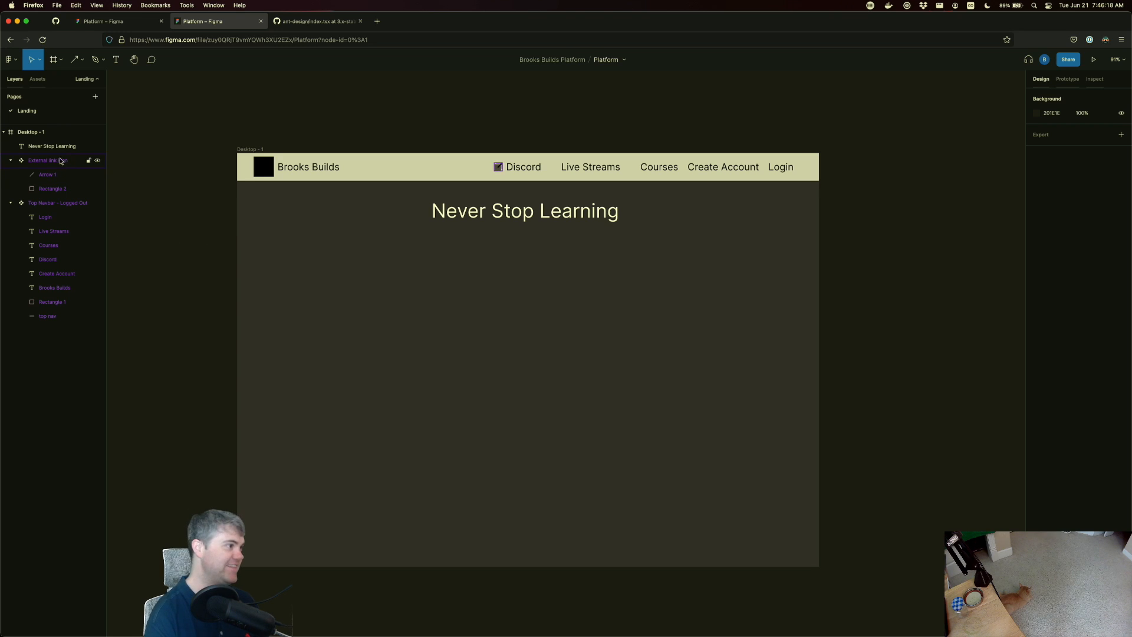
- Add a "|" text separator inside the logged-out top navbar and place it between Courses and Create Account
{"action": "left_click", "coordinate": [49, 204]}
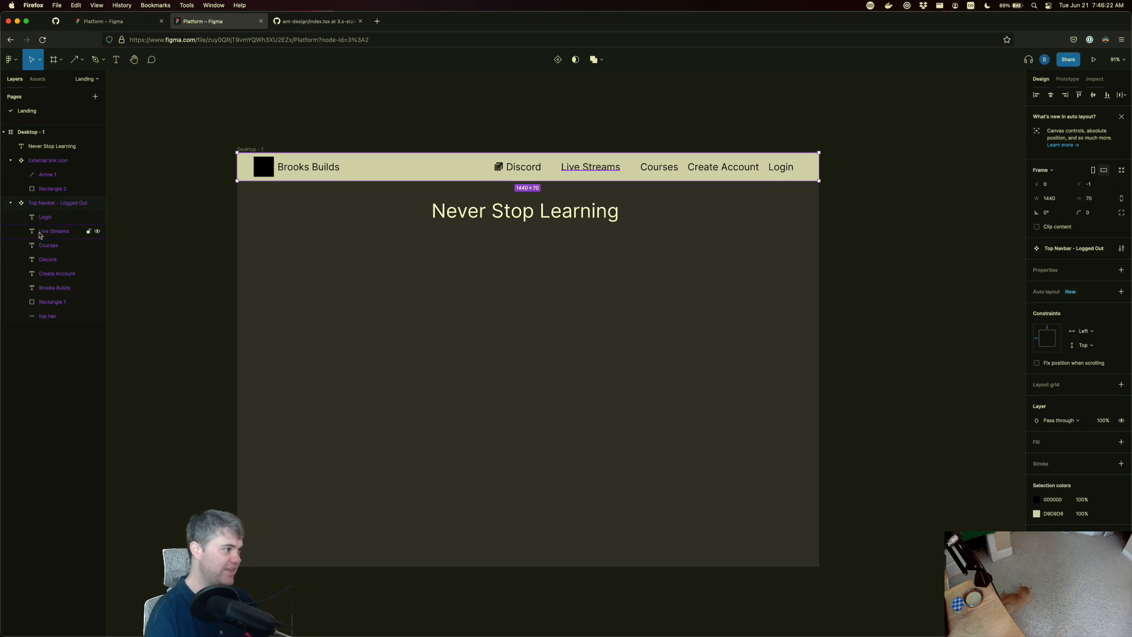
{"action": "key", "text": "t"}
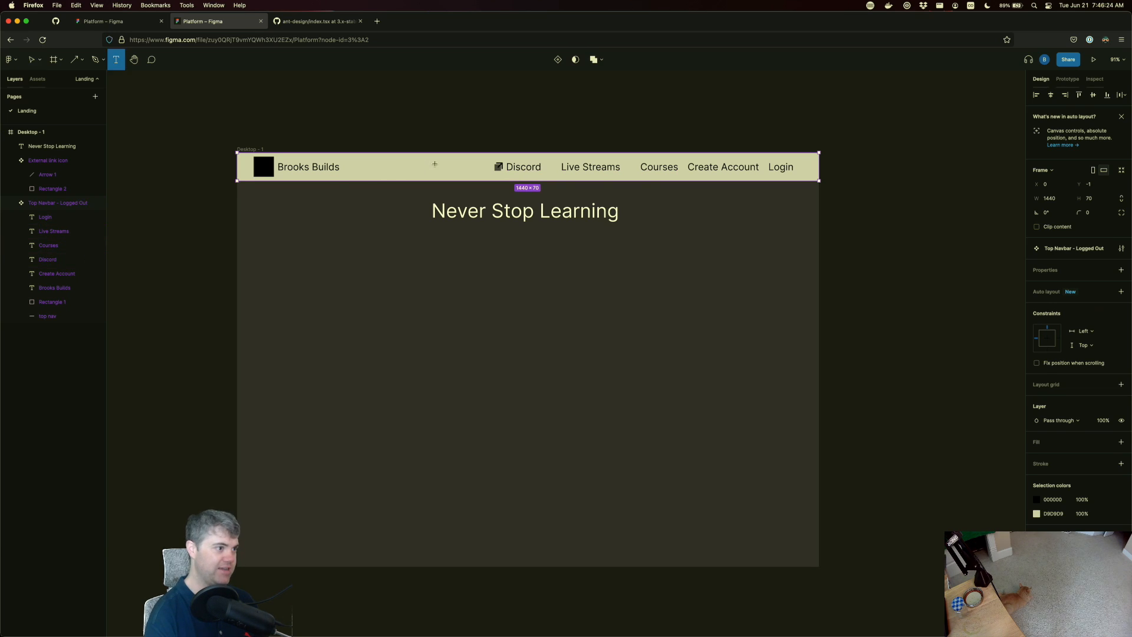
{"action": "left_click", "coordinate": [435, 167]}
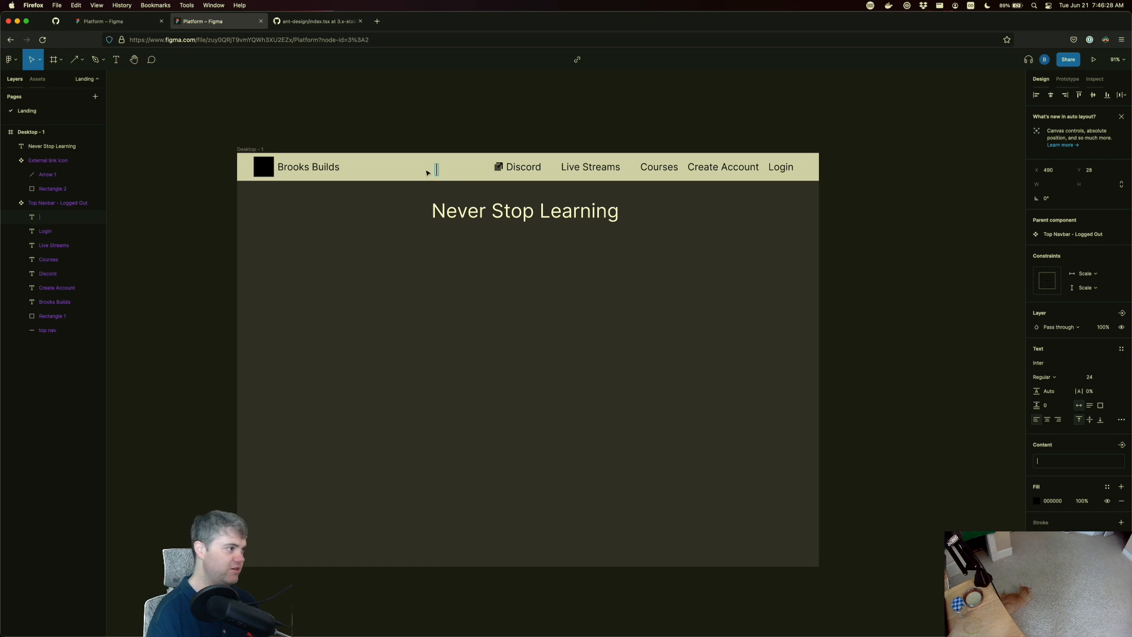
{"action": "key", "text": "Escape"}
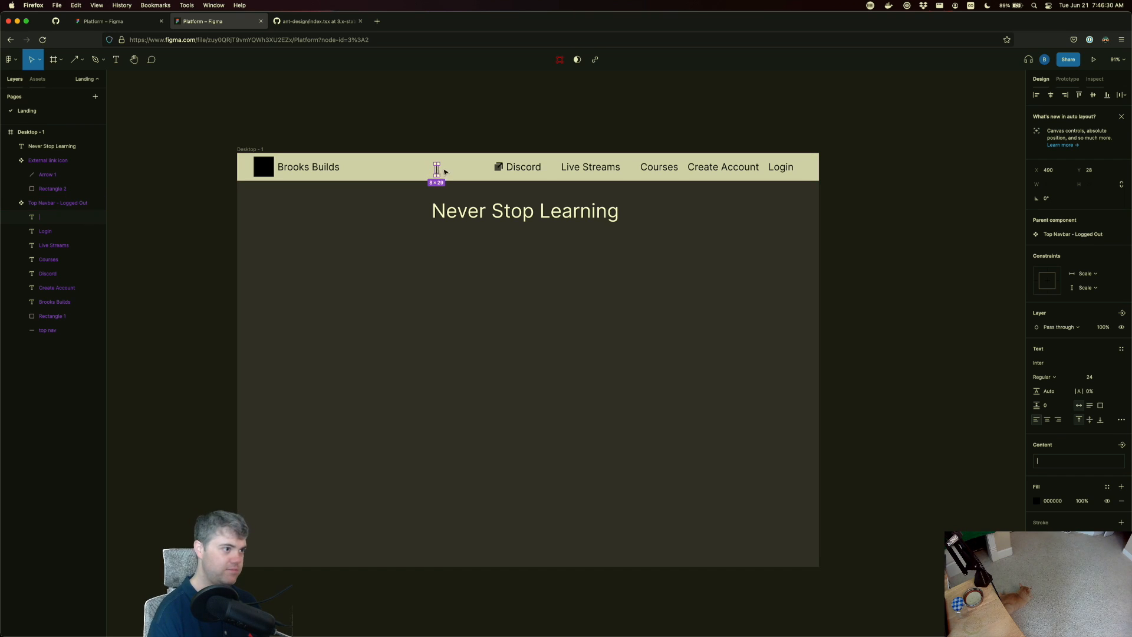
{"action": "left_click_drag", "start_coordinate": [437, 169], "coordinate": [694, 173]}
{"action": "left_click", "coordinate": [704, 201]}
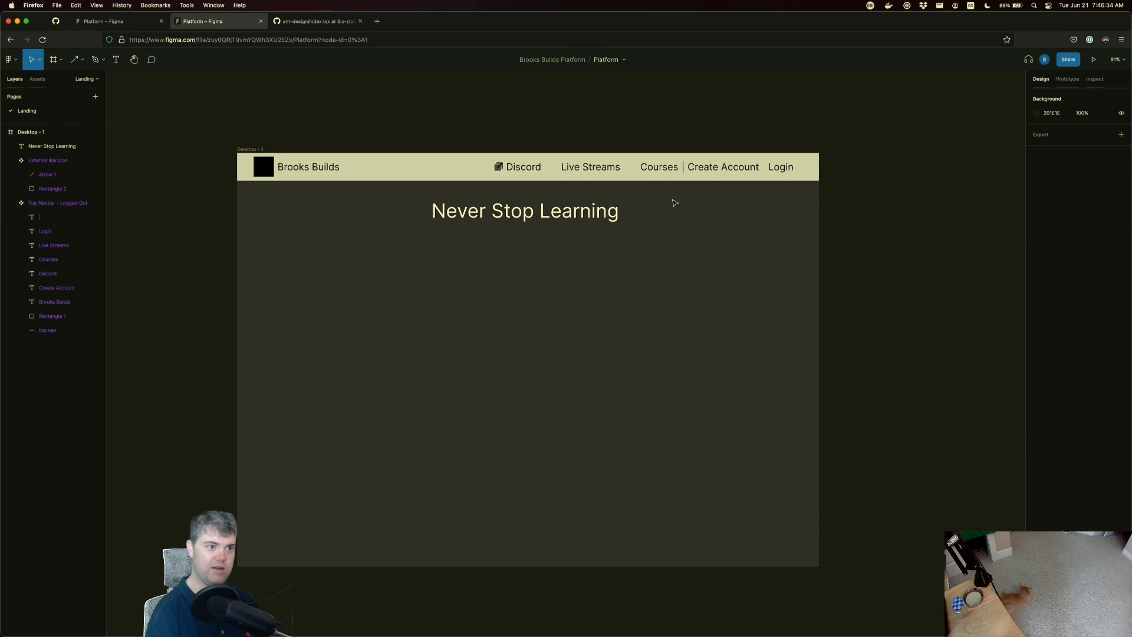
{"action": "left_click", "coordinate": [378, 161]}
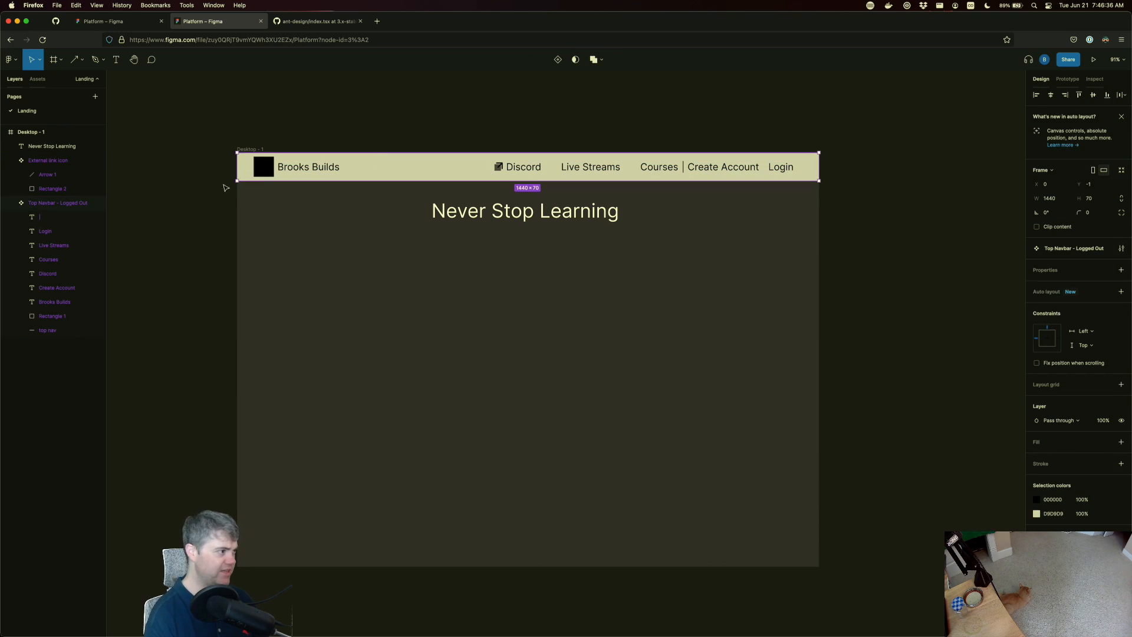
{"action": "left_click", "coordinate": [42, 163]}
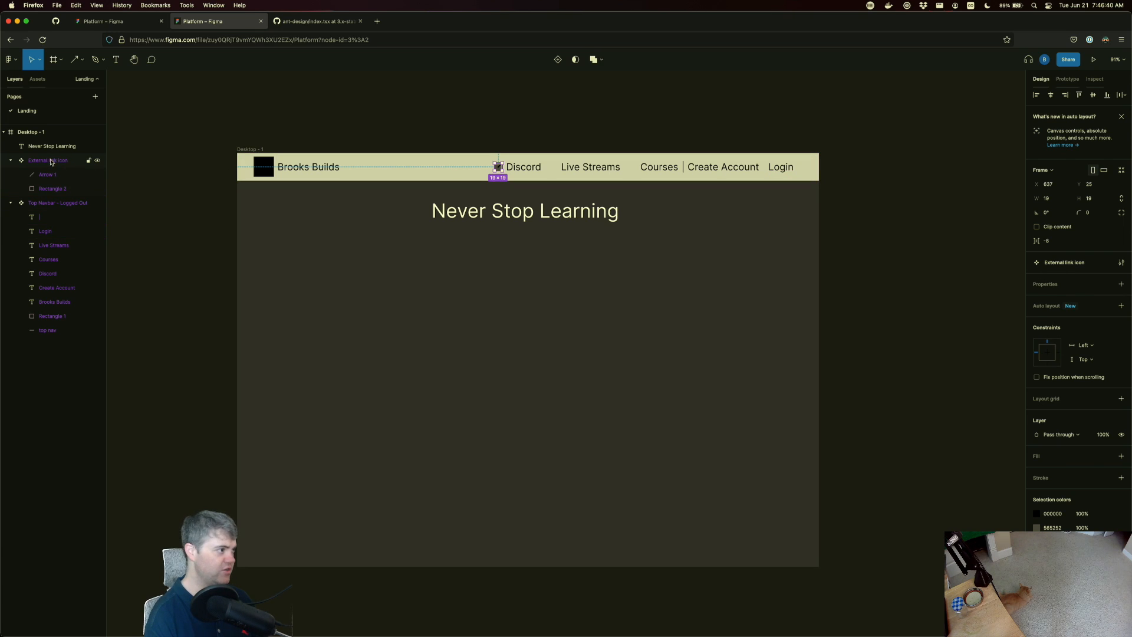
{"action": "left_click", "coordinate": [11, 161]}
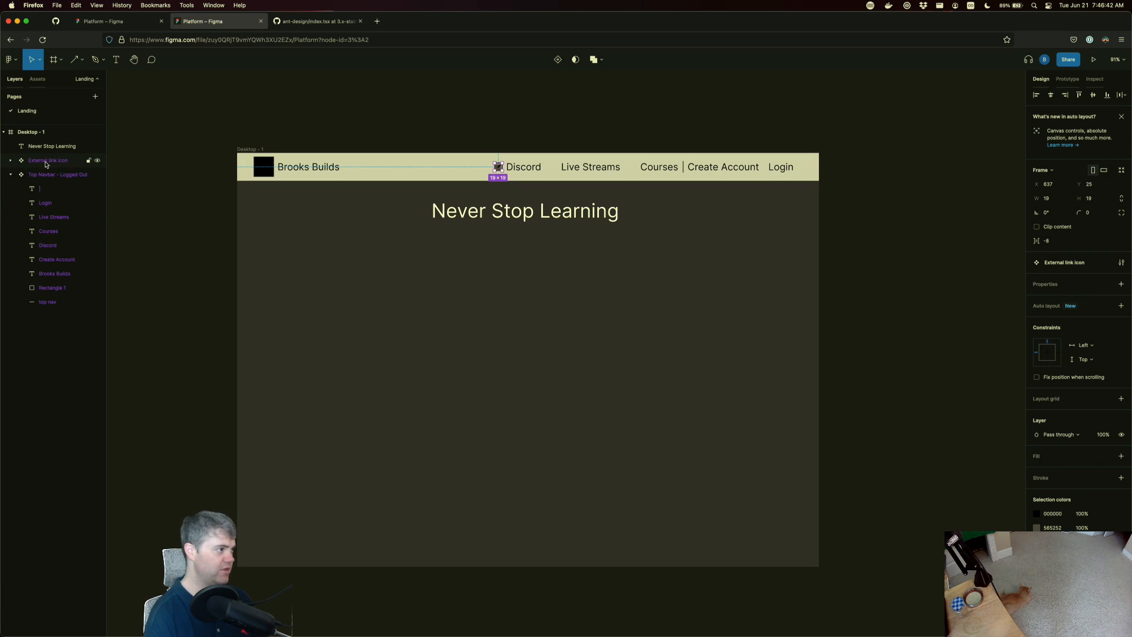
{"action": "left_click", "coordinate": [43, 189]}
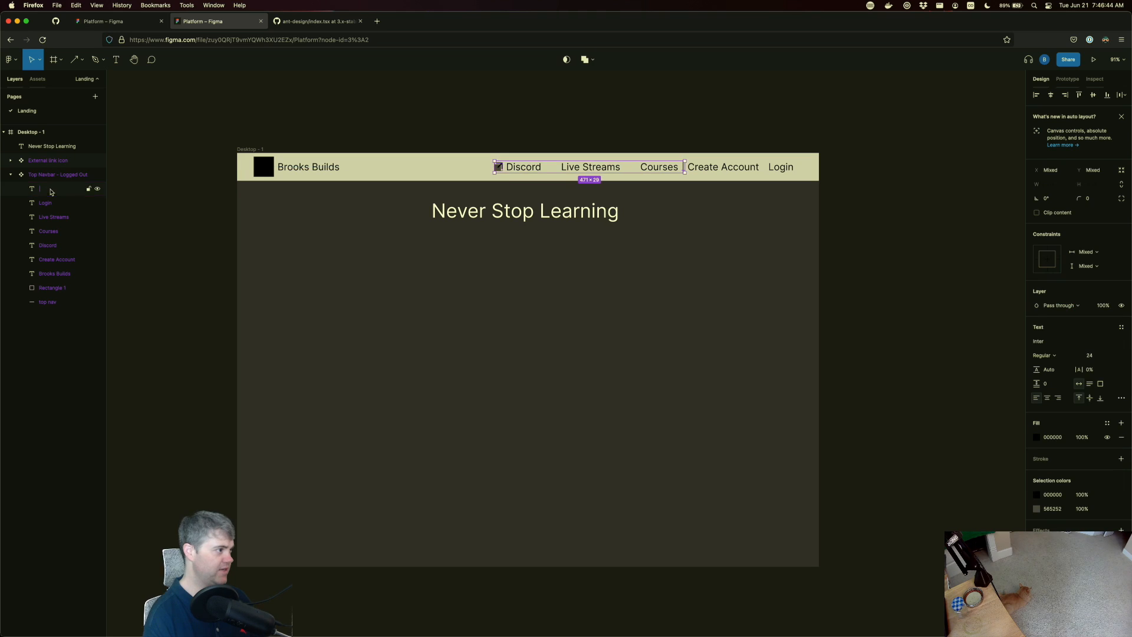
{"action": "left_click", "coordinate": [53, 302], "text": "shift"}
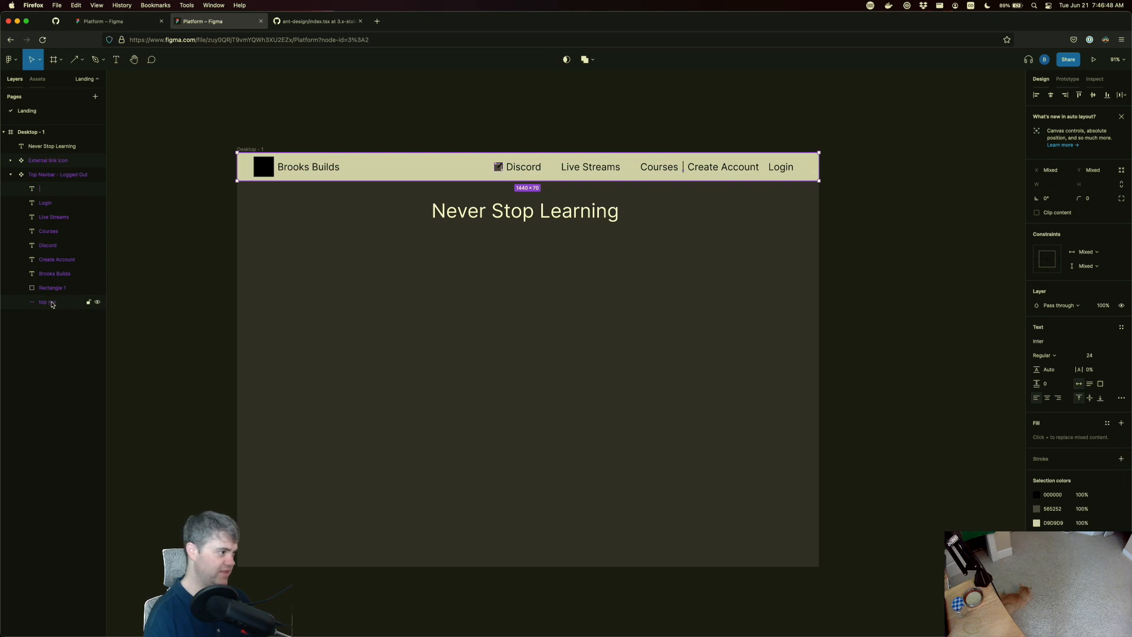
{"action": "left_click", "coordinate": [51, 304], "text": "super"}
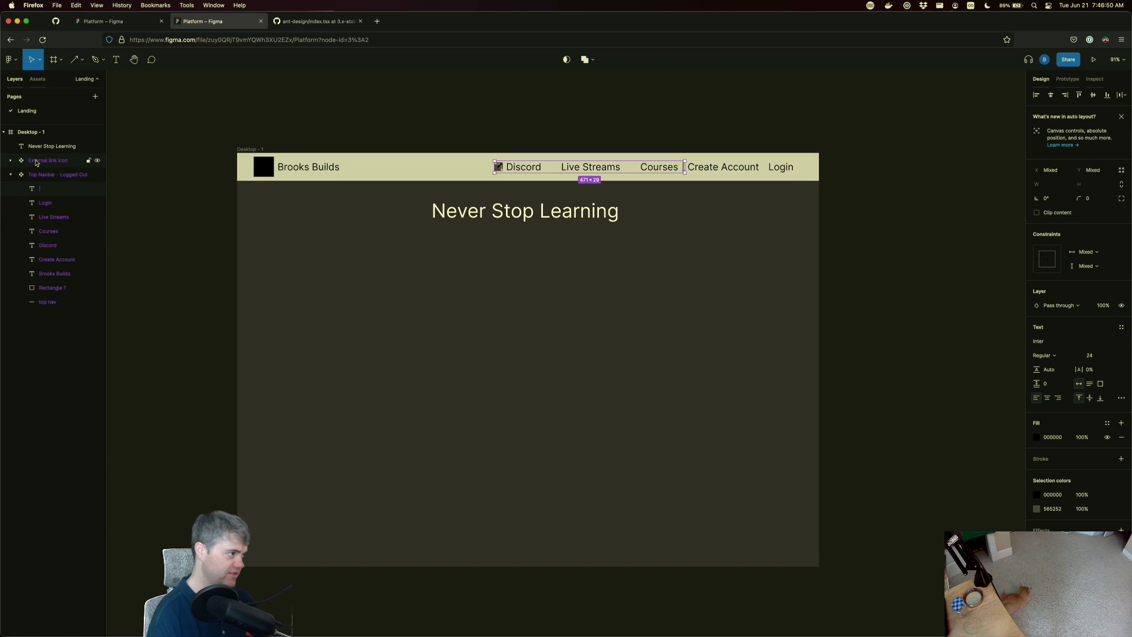
{"action": "left_click", "coordinate": [49, 203], "text": "shift"}
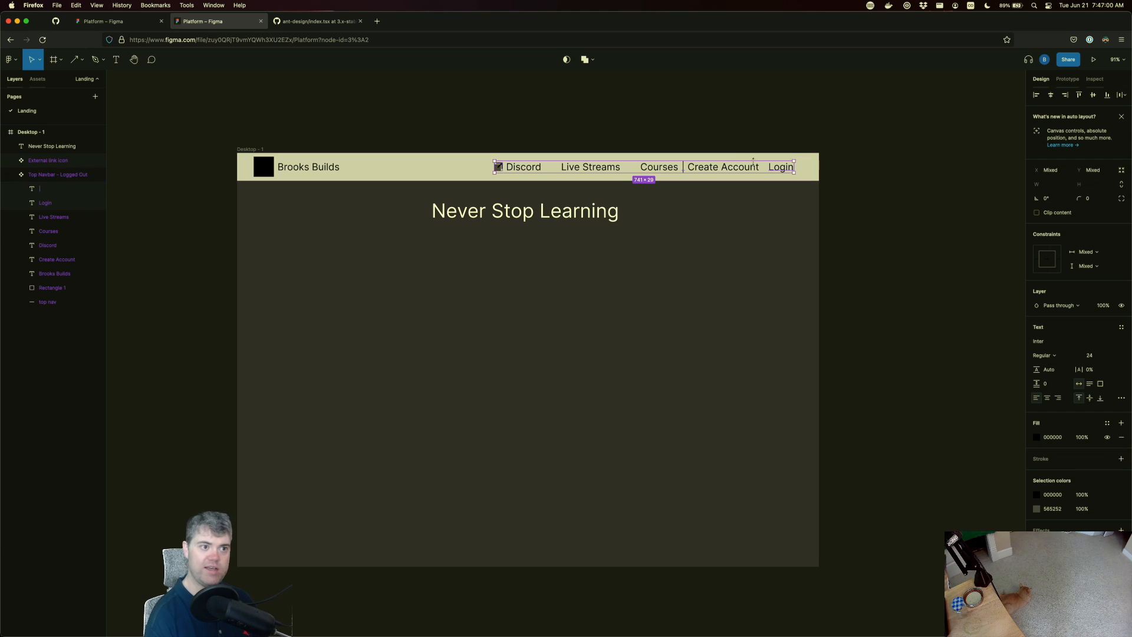
{"action": "left_click", "coordinate": [739, 171]}
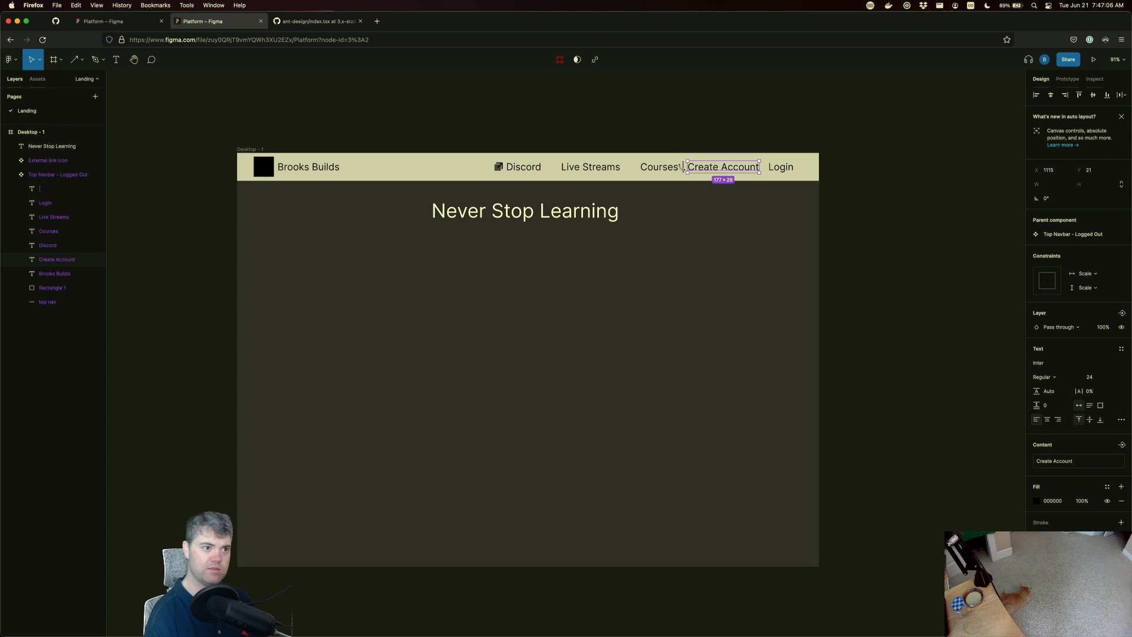
{"action": "left_click", "coordinate": [520, 169]}
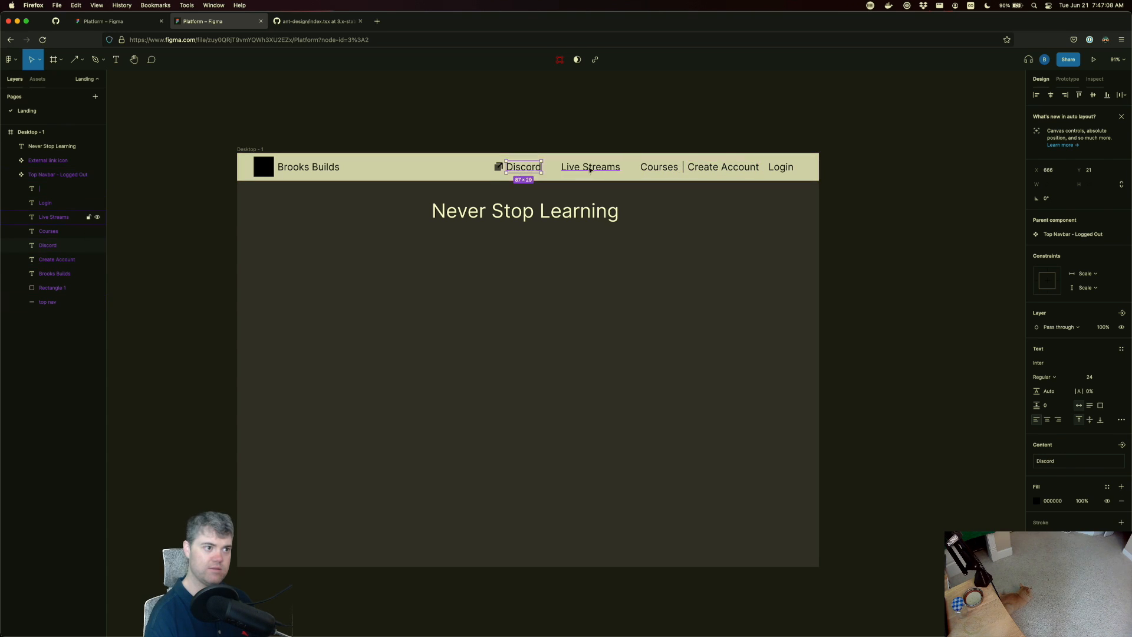
{"action": "left_click", "coordinate": [590, 168]}
{"action": "left_click", "coordinate": [526, 169]}
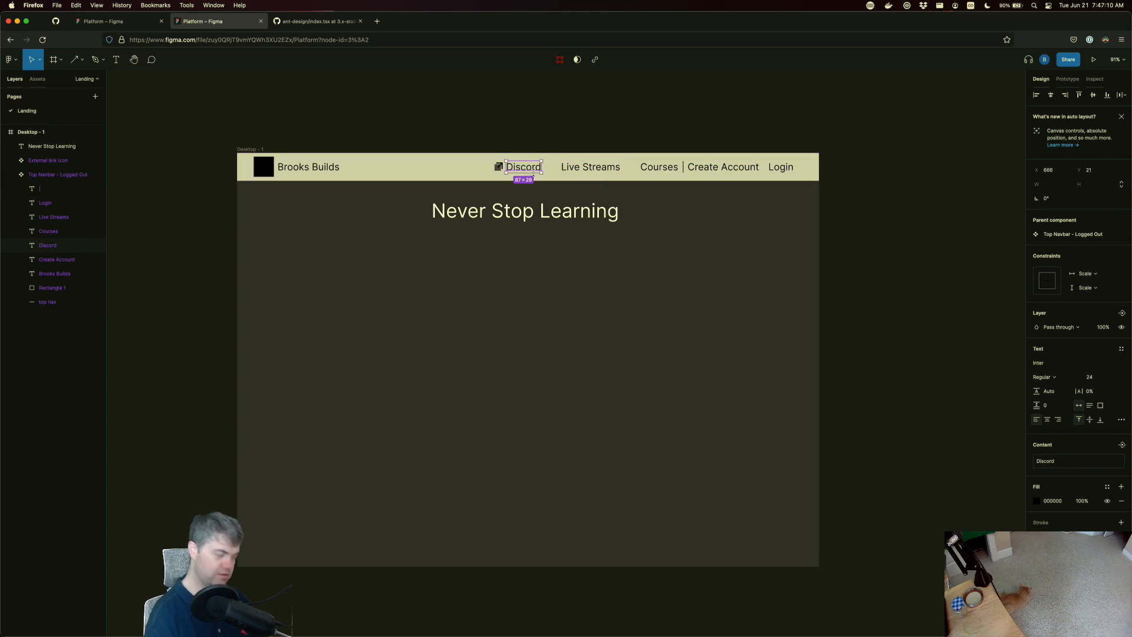
{"action": "left_click", "coordinate": [590, 168]}
- Distribute the horizontal spacing evenly across Discord, Live Streams, Courses, the separator, Create Account and Login
{"action": "left_click", "coordinate": [528, 170]}
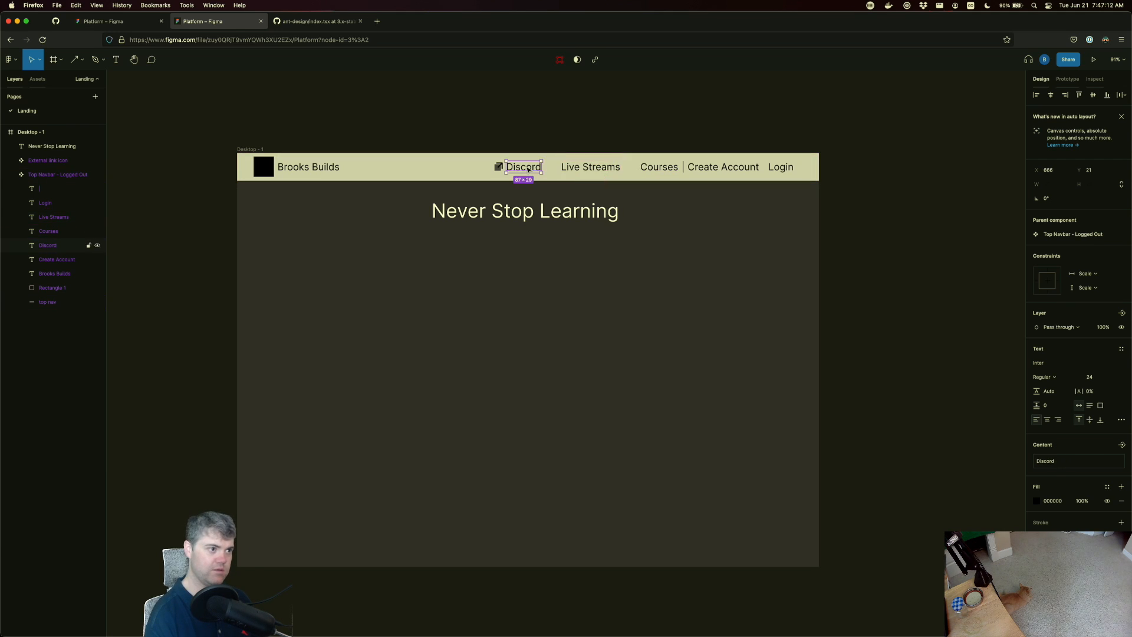
{"action": "left_click", "coordinate": [586, 169], "text": "shift"}
{"action": "left_click", "coordinate": [662, 168], "text": "shift"}
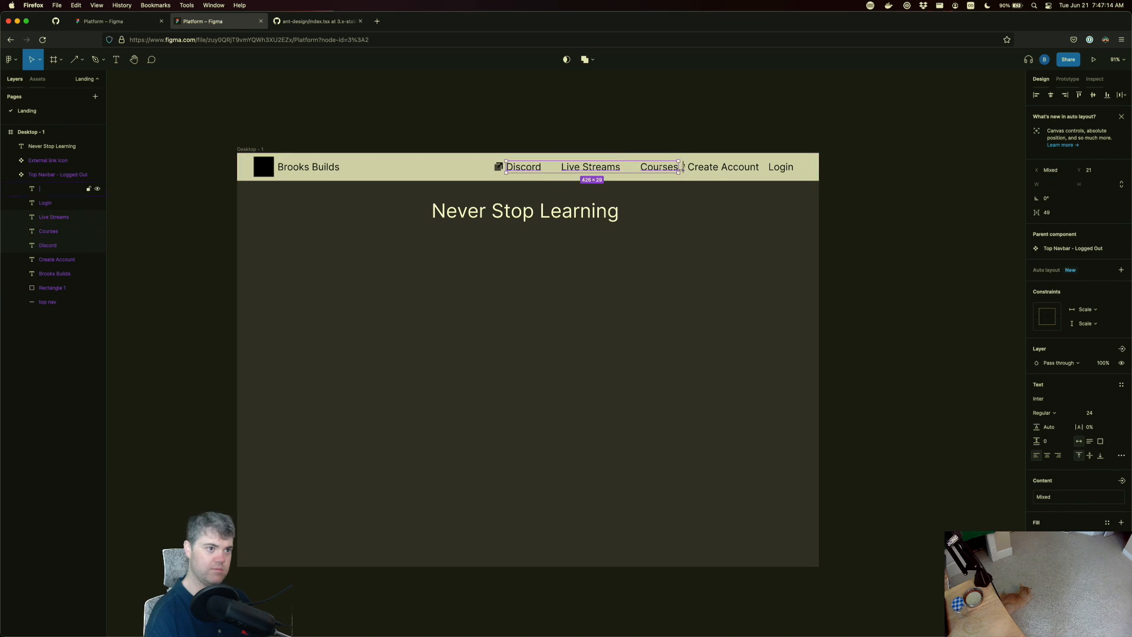
{"action": "left_click", "coordinate": [722, 168], "text": "shift"}
{"action": "left_click", "coordinate": [774, 167], "text": "shift"}
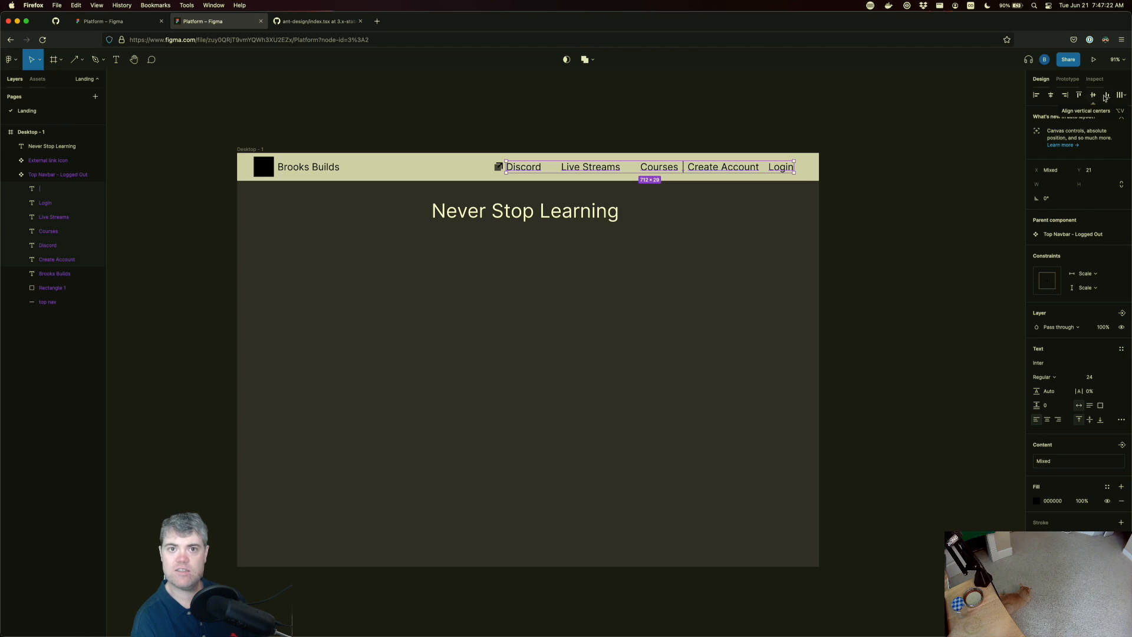
{"action": "left_click", "coordinate": [1122, 96]}
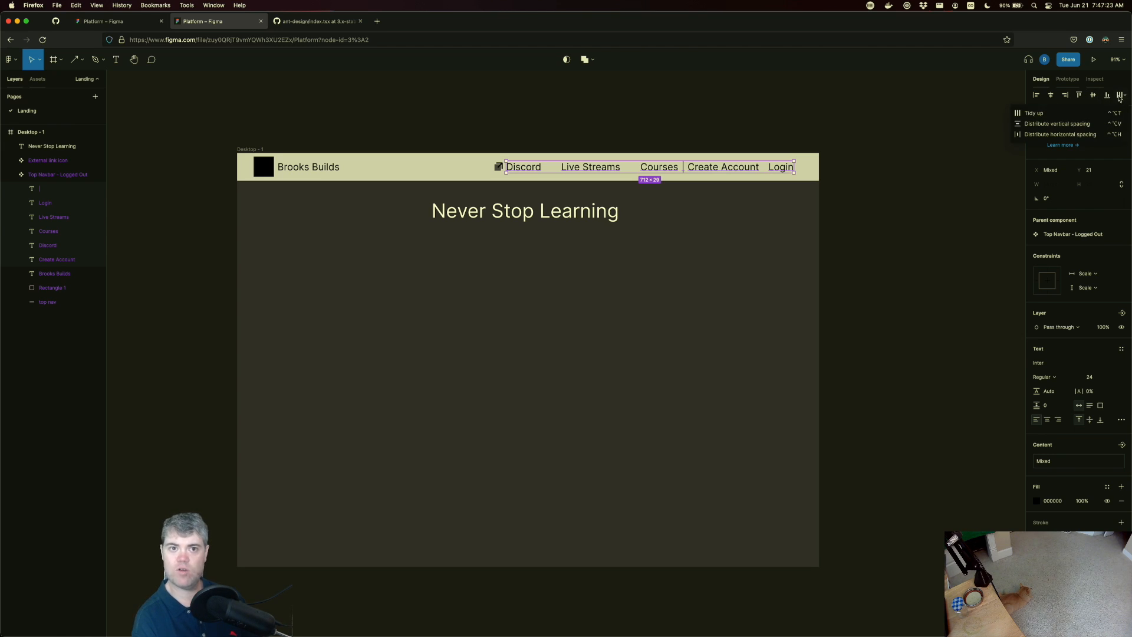
{"action": "left_click", "coordinate": [1047, 134]}
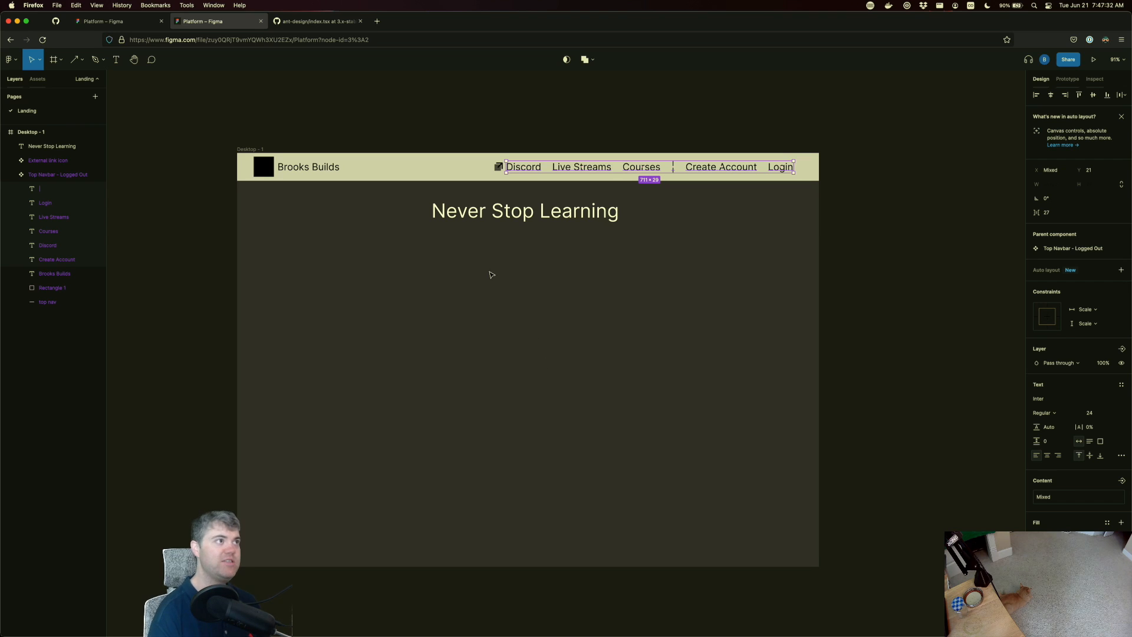
{"action": "left_click", "coordinate": [512, 298]}
{"action": "left_click", "coordinate": [716, 168]}
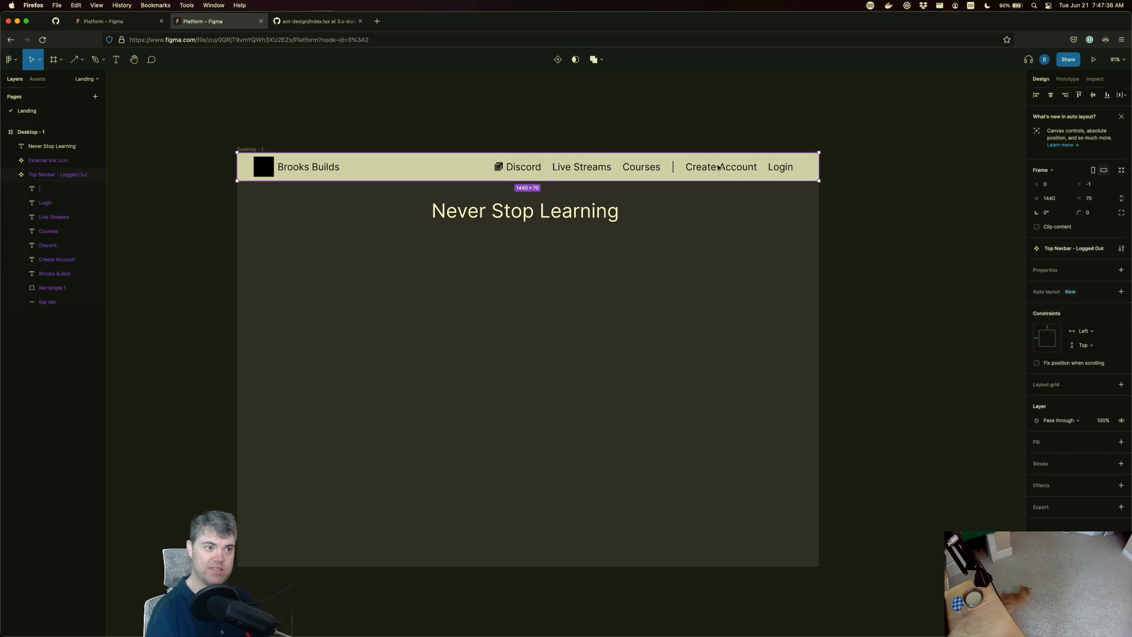
- Change the navbar's Create Account link to "Sign Up" and redistribute the horizontal spacing evenly across the five links and the separator
{"action": "left_click", "coordinate": [716, 168]}
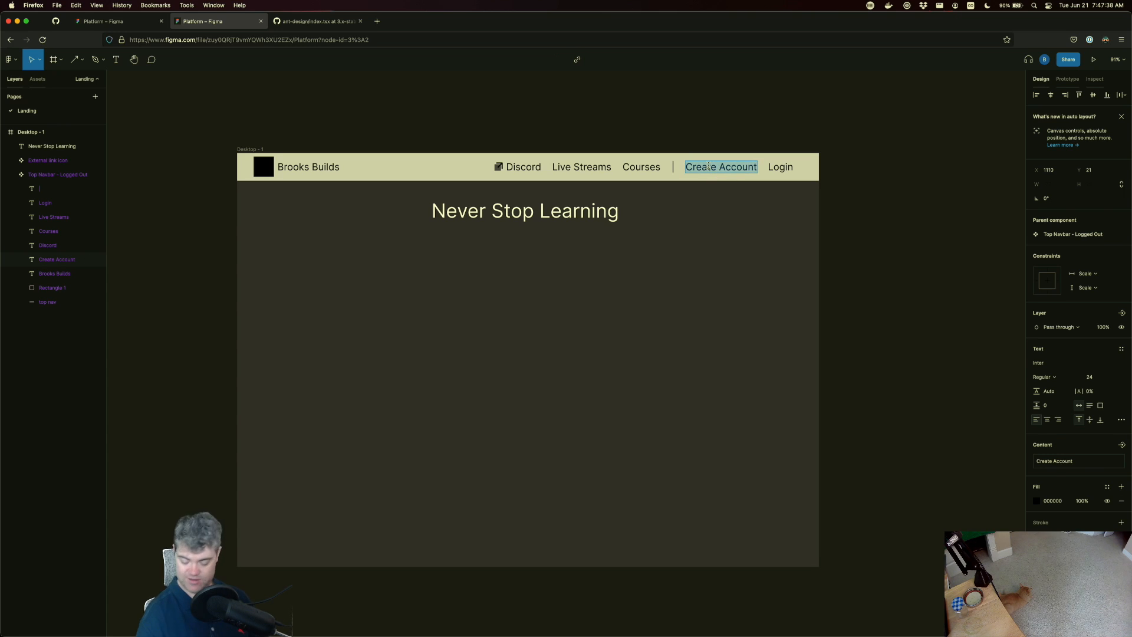
{"action": "type", "text": "Sign Up"}
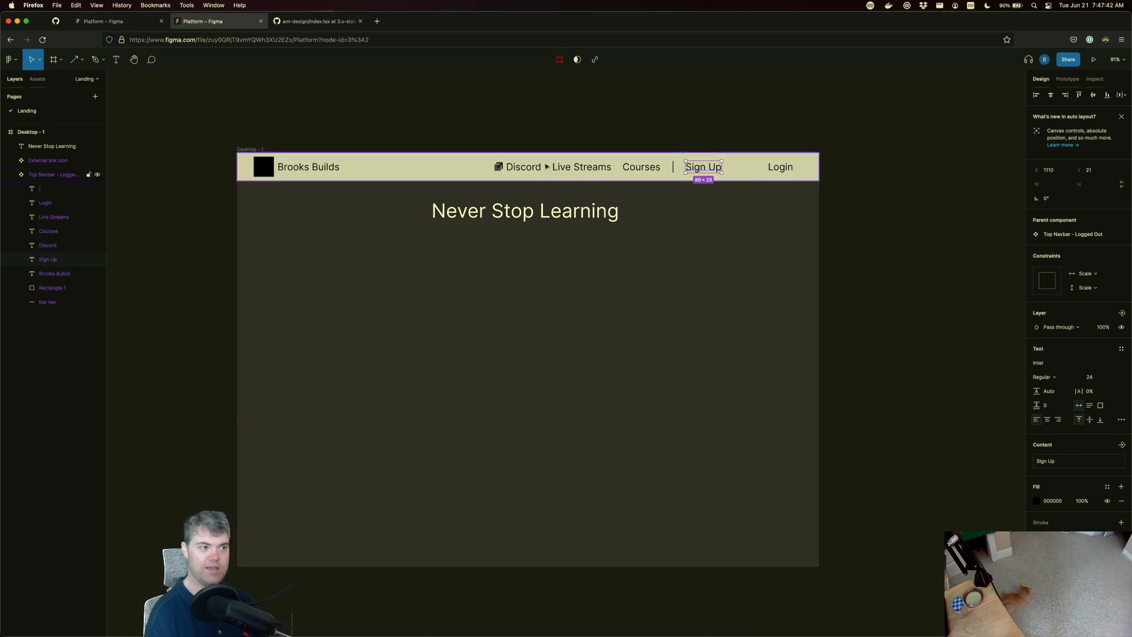
{"action": "left_click", "coordinate": [525, 167]}
{"action": "left_click", "coordinate": [583, 169], "text": "shift"}
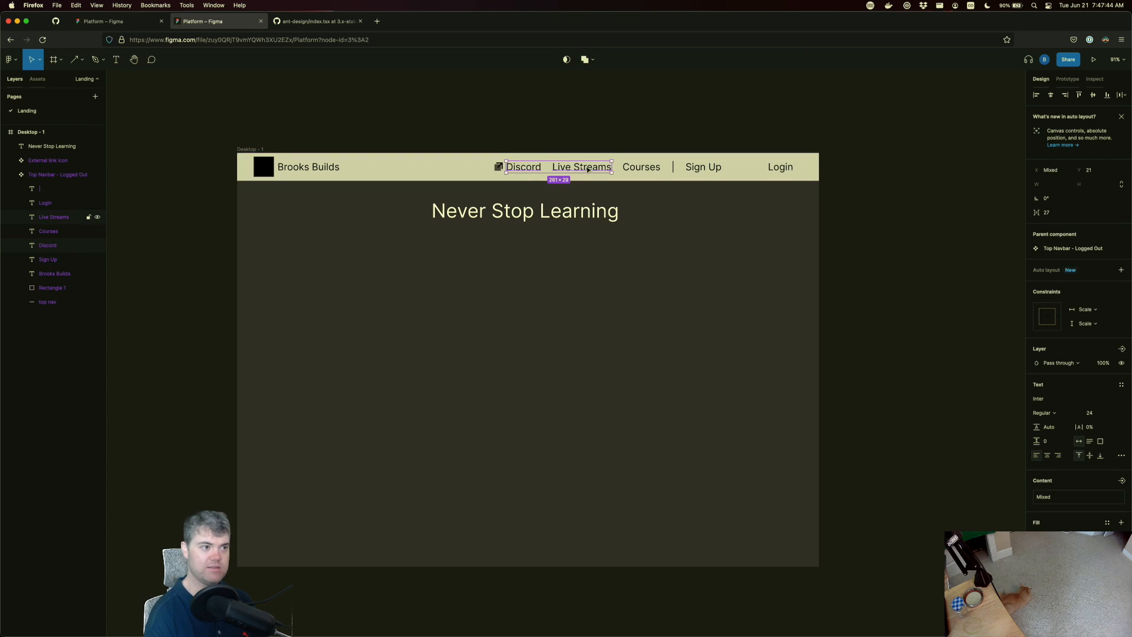
{"action": "left_click", "coordinate": [671, 169], "text": "shift"}
{"action": "left_click", "coordinate": [703, 167], "text": "shift"}
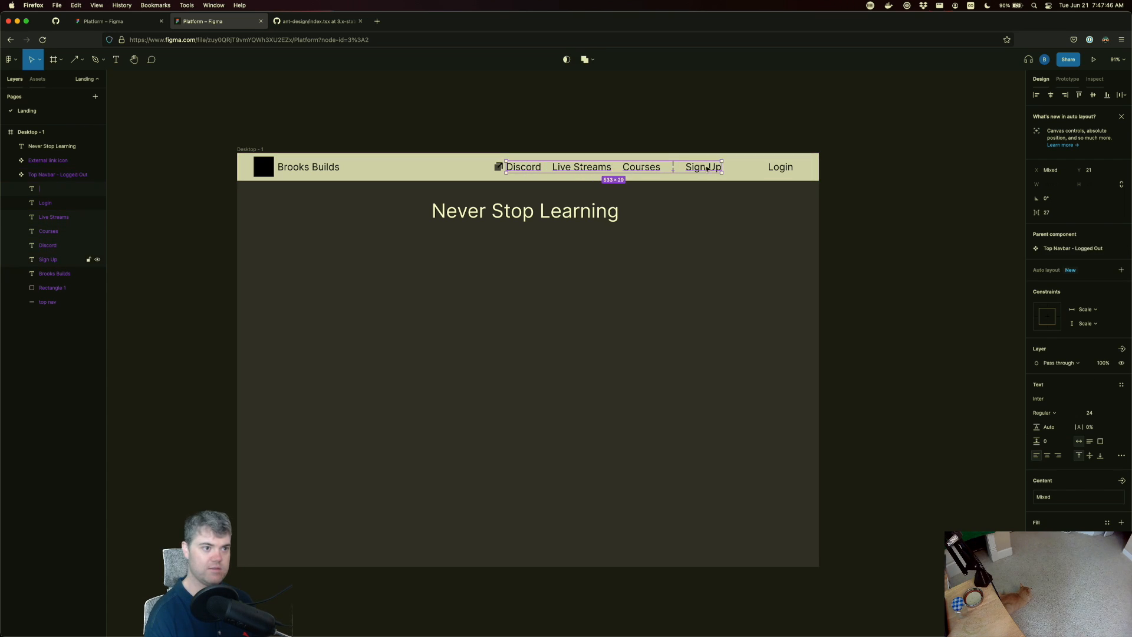
{"action": "left_click", "coordinate": [780, 167], "text": "shift"}
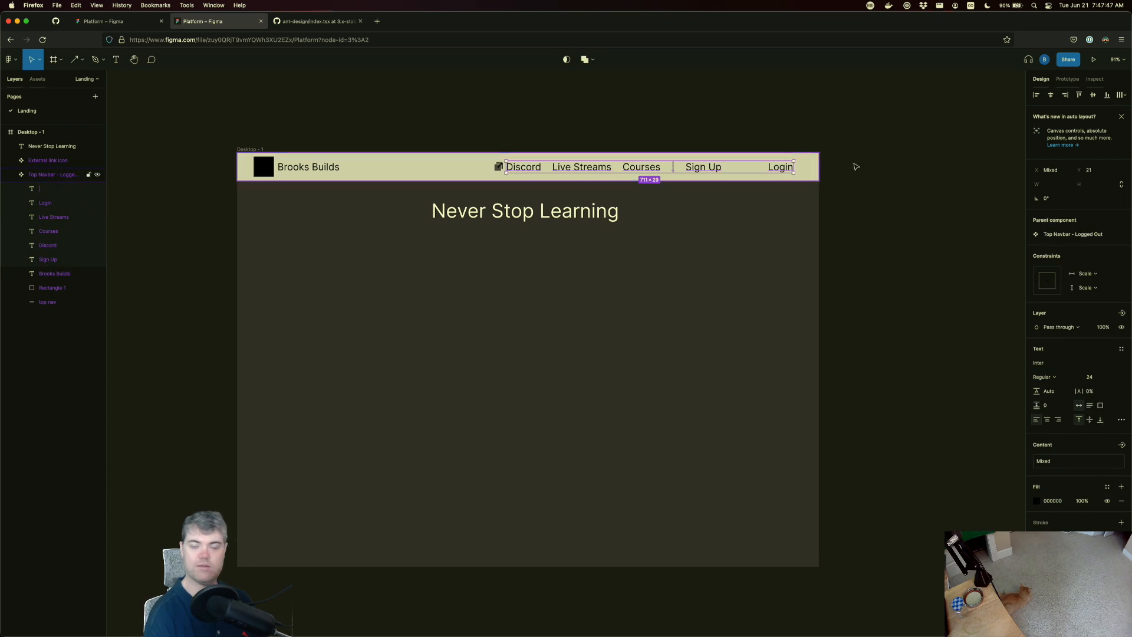
{"action": "left_click", "coordinate": [1120, 95]}
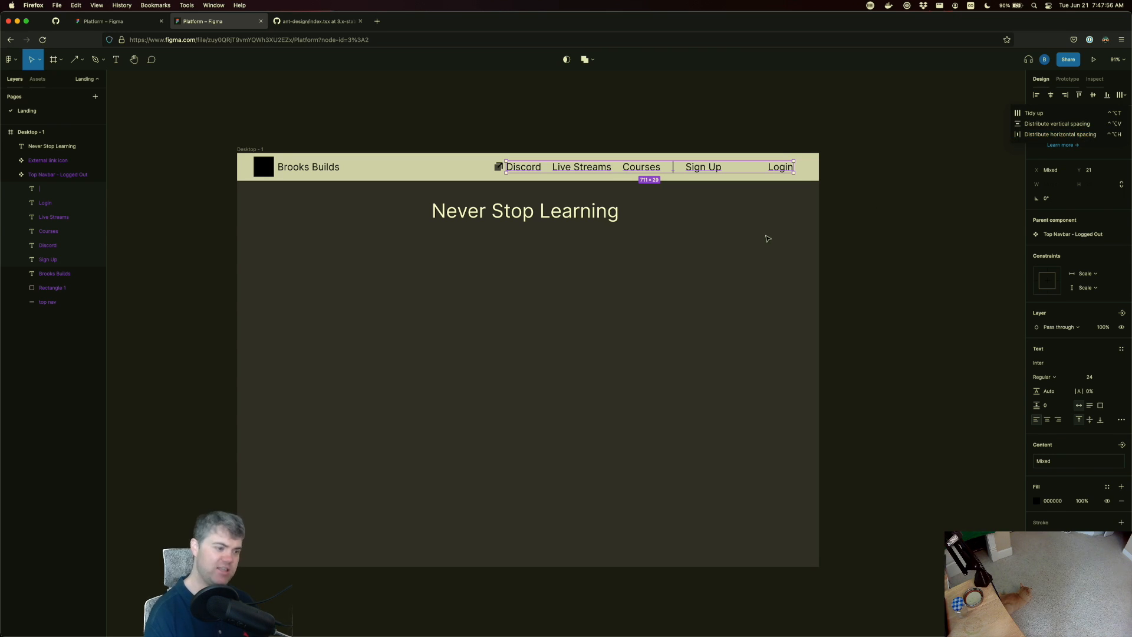
{"action": "left_click", "coordinate": [1059, 134]}
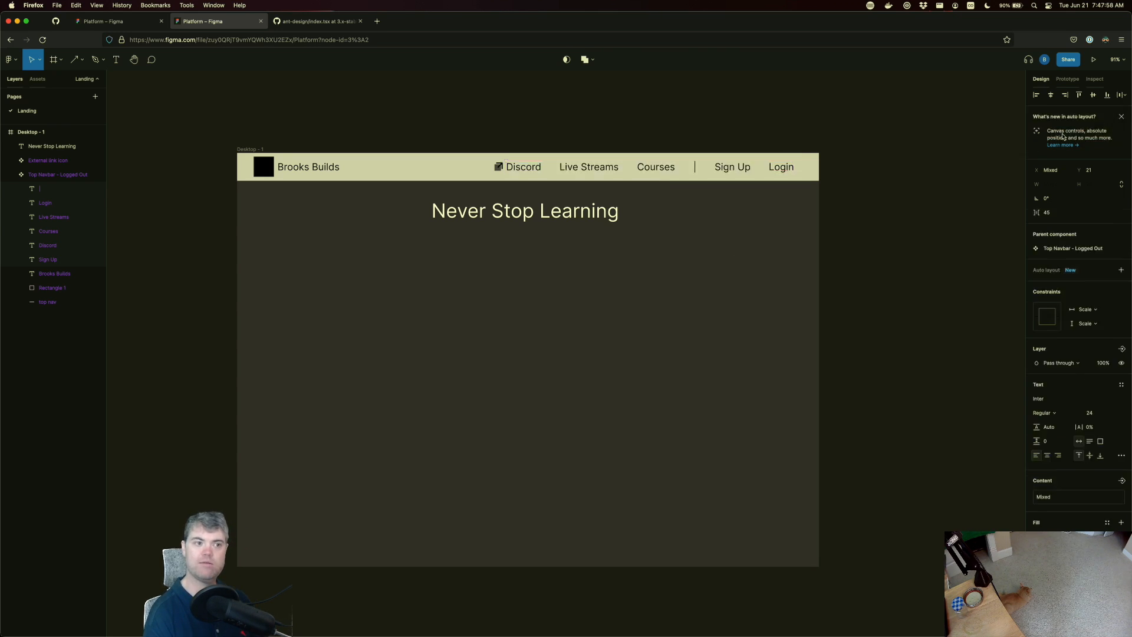
{"action": "left_click", "coordinate": [677, 233]}
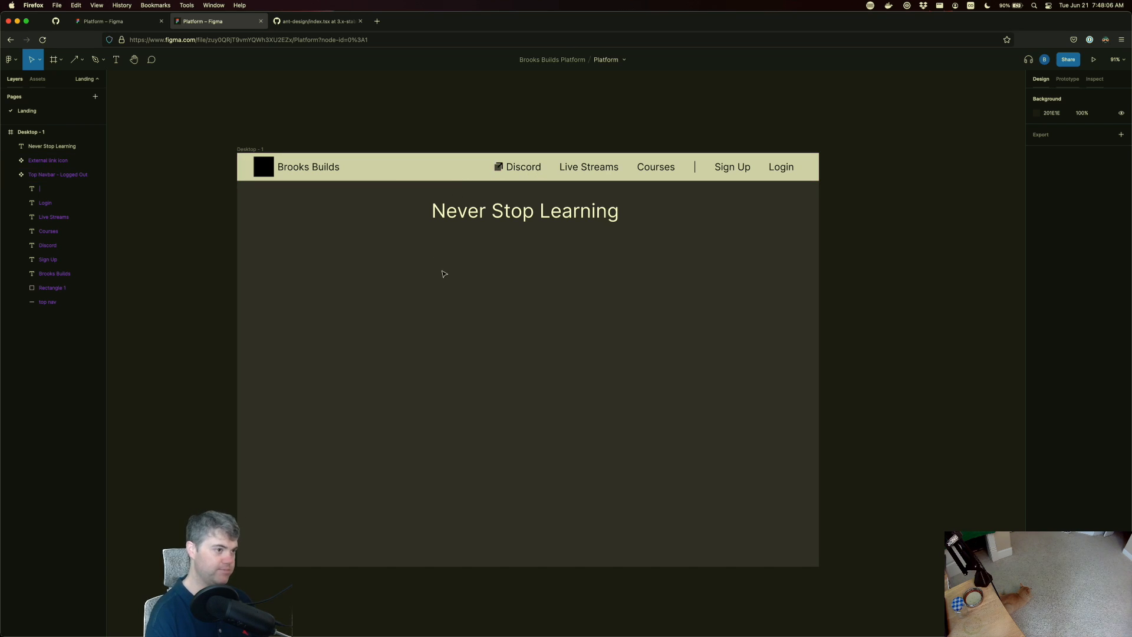
{"action": "left_click", "coordinate": [498, 218]}
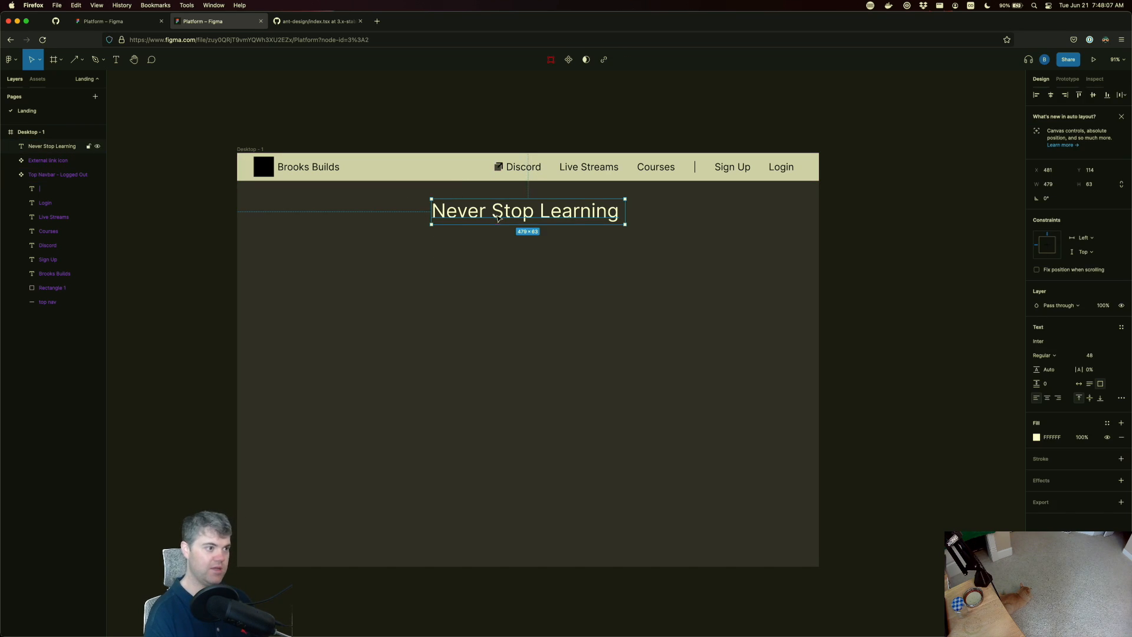
{"action": "double_click", "coordinate": [560, 213]}
{"action": "left_click", "coordinate": [583, 215]}
{"action": "double_click", "coordinate": [575, 217]}
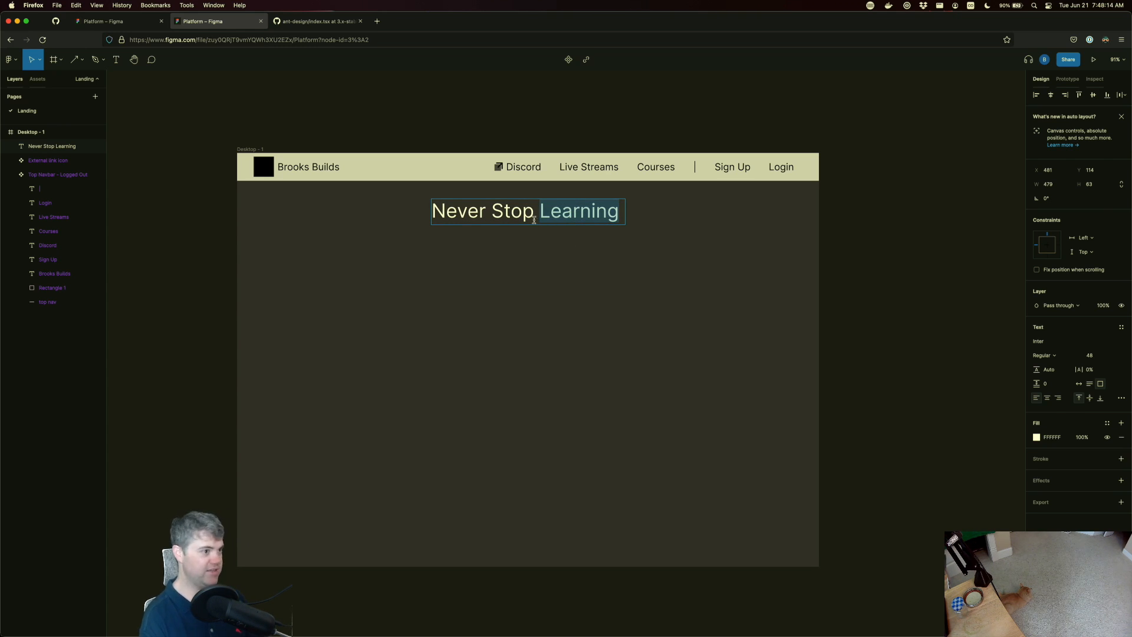
{"action": "key", "text": "Escape"}
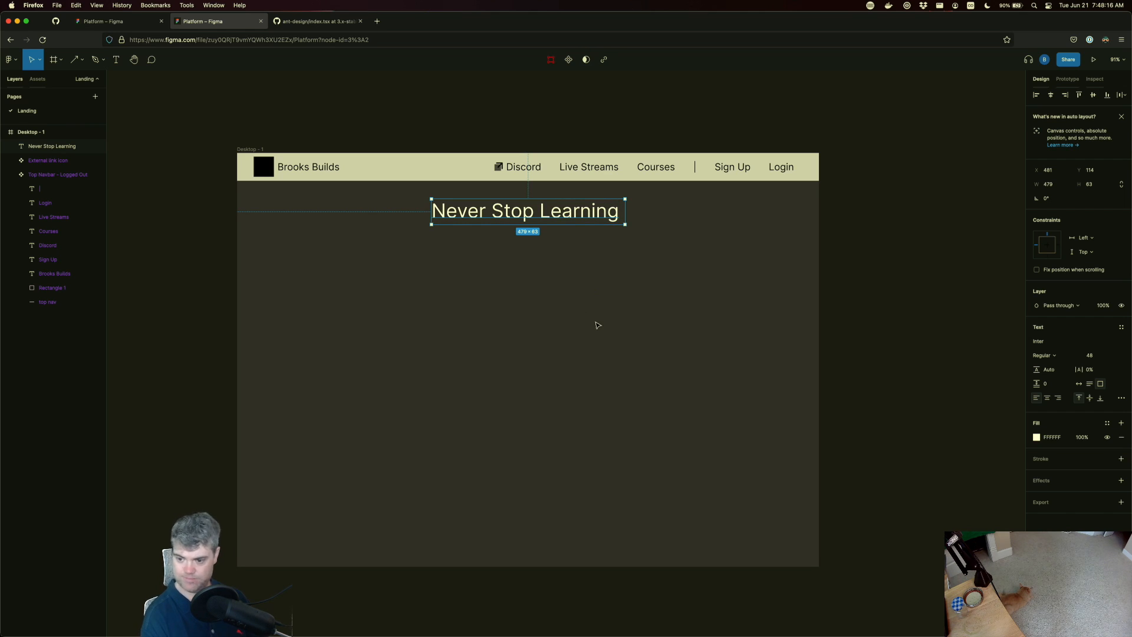
{"action": "left_click", "coordinate": [503, 291]}
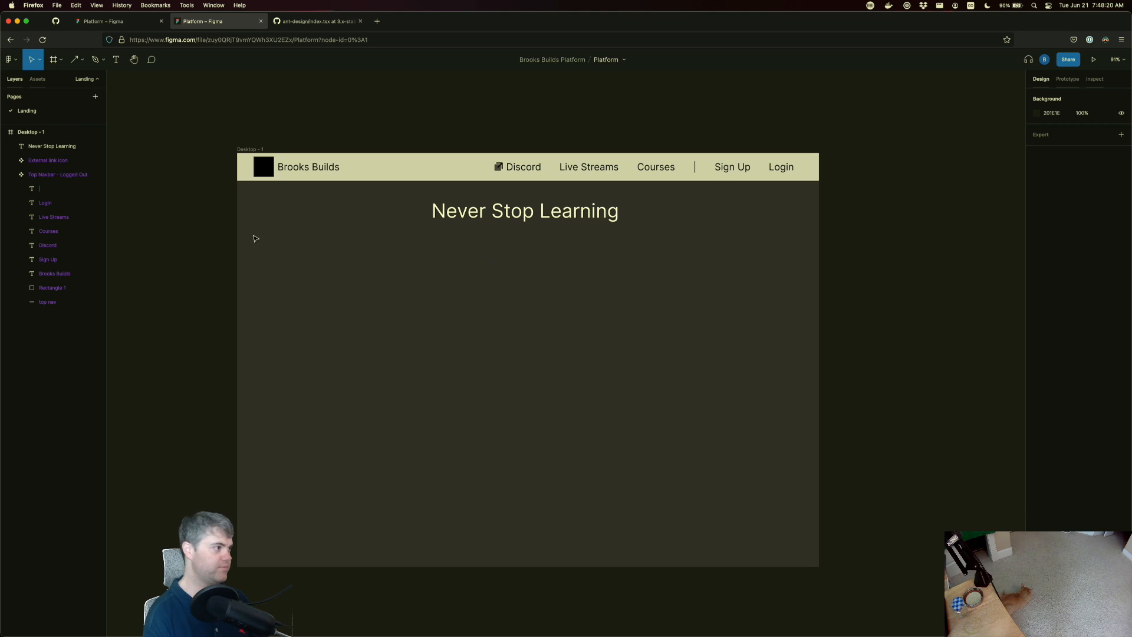
- Add a "Live Streams" text heading below and to the left of Never Stop Learning
{"action": "key", "text": "t"}
{"action": "left_click", "coordinate": [317, 259]}
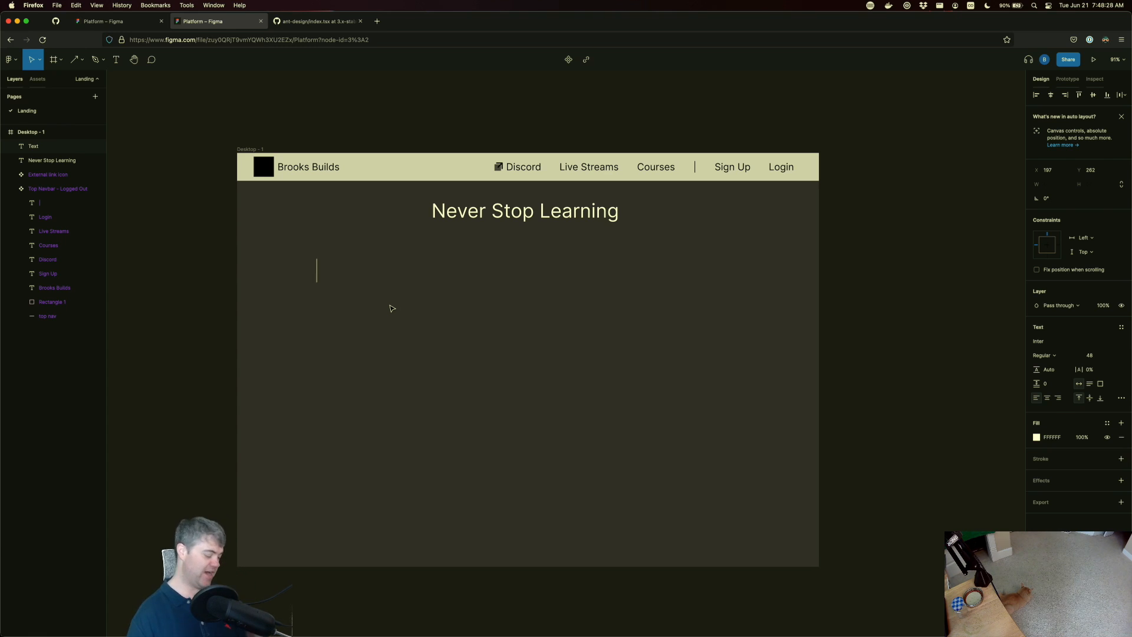
{"action": "type", "text": "Live "}
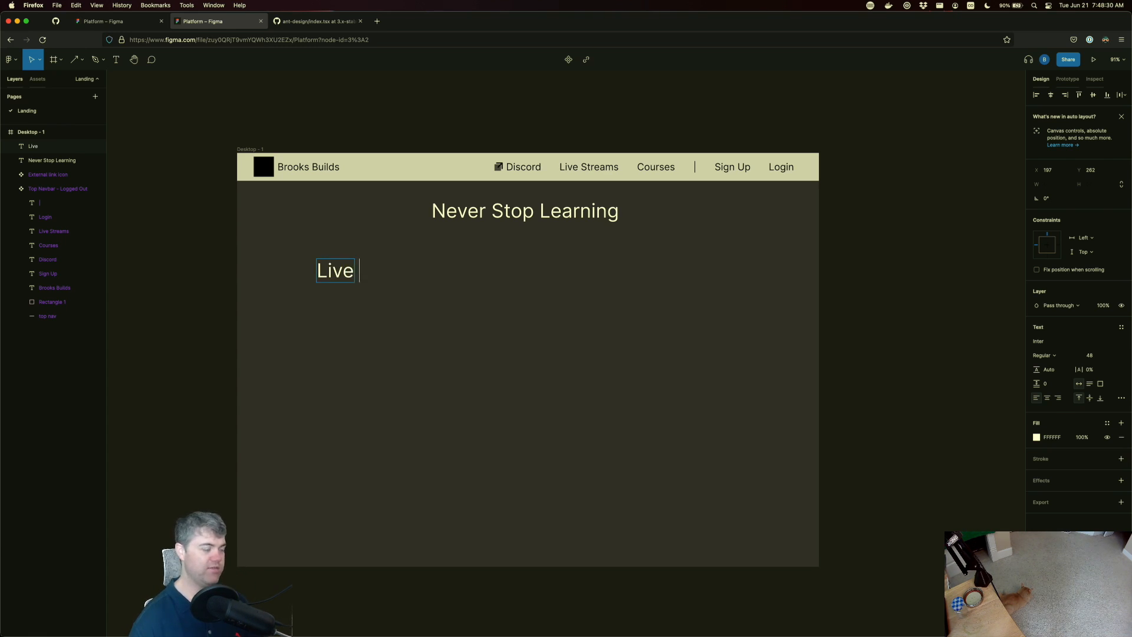
{"action": "type", "text": "Streams"}
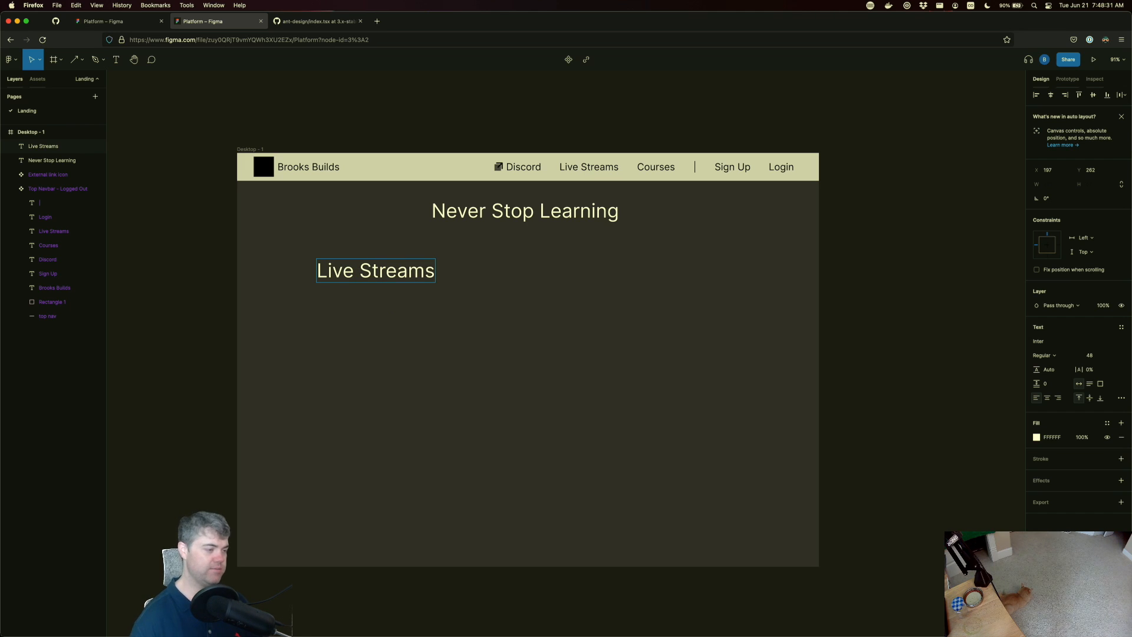
{"action": "left_click", "coordinate": [391, 306]}
{"action": "left_click_drag", "start_coordinate": [394, 274], "coordinate": [354, 264]}
- Add a "Courses" text heading to the right of Live Streams at about x 597, y 238, level with it
{"action": "key", "text": "t"}
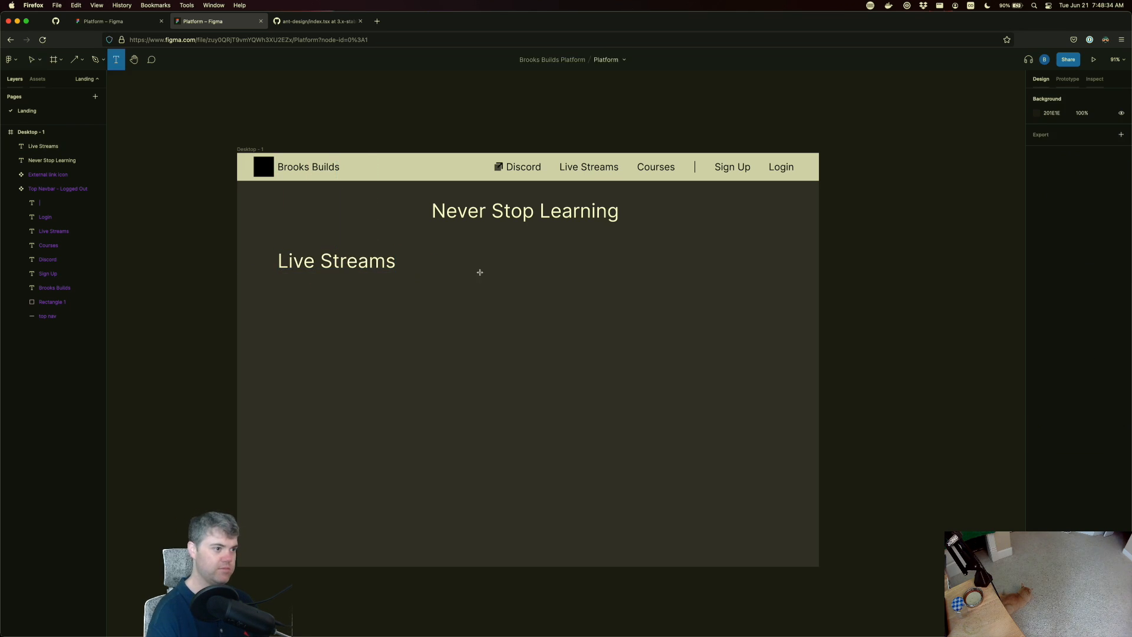
{"action": "left_click", "coordinate": [471, 262]}
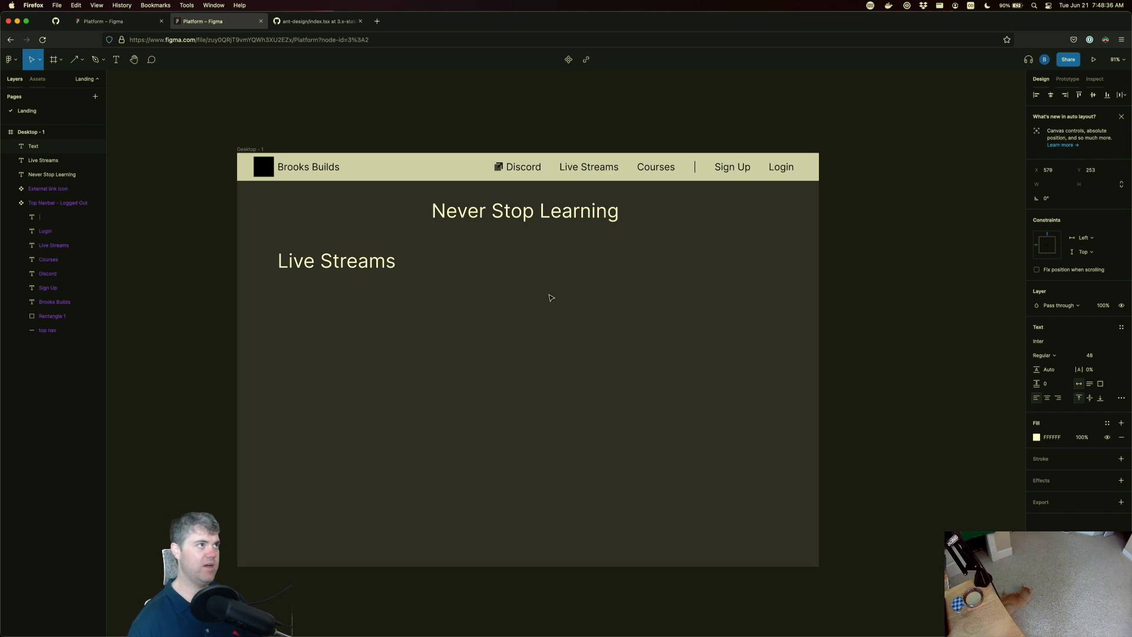
{"action": "type", "text": "Courses"}
{"action": "scroll", "coordinate": [527, 352], "scroll_direction": "down", "scroll_amount": 1}
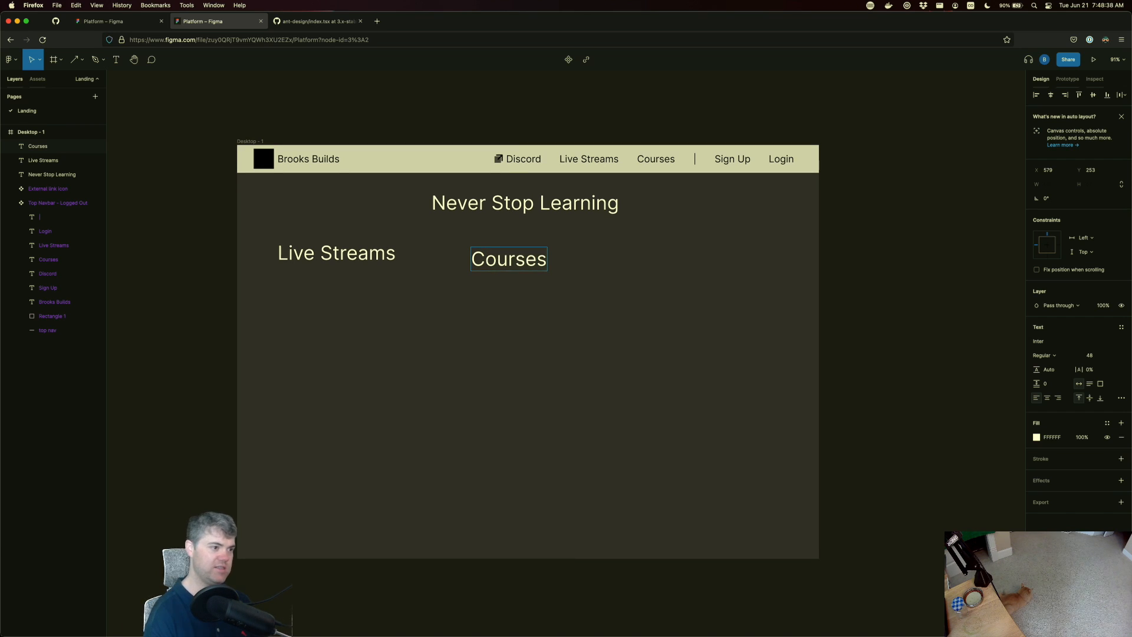
{"action": "key", "text": "Escape"}
{"action": "mouse_move", "coordinate": [521, 269]}
{"action": "left_mouse_down"}
{"action": "mouse_move", "coordinate": [538, 260]}
{"action": "mouse_move", "coordinate": [526, 265]}
{"action": "left_mouse_up"}
{"action": "left_click", "coordinate": [497, 311]}
- Extend the Courses heading to "Free and Paid Courses" and shift it left so it starts under Never Stop Learning
{"action": "left_click", "coordinate": [493, 260]}
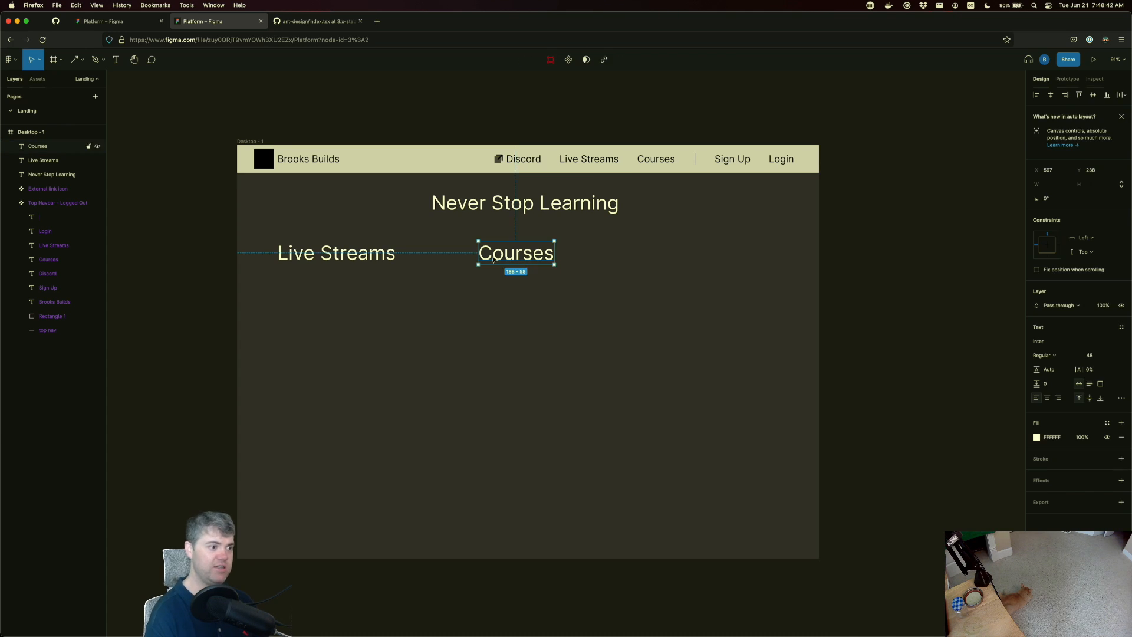
{"action": "double_click", "coordinate": [493, 259]}
{"action": "left_click", "coordinate": [484, 256]}
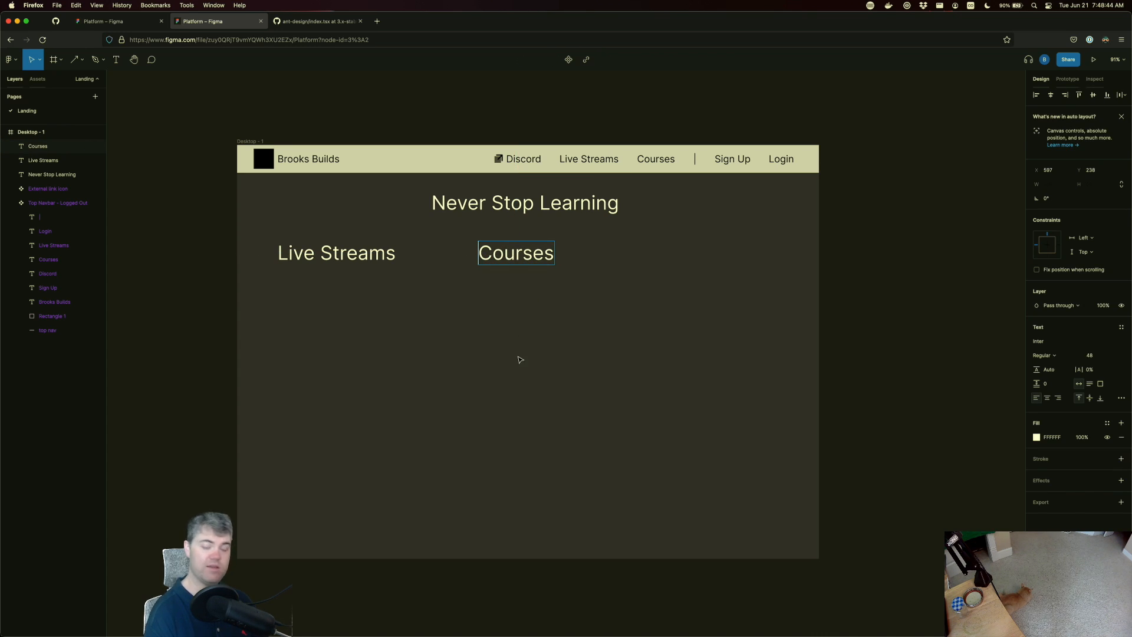
{"action": "type", "text": "Free and Pa"}
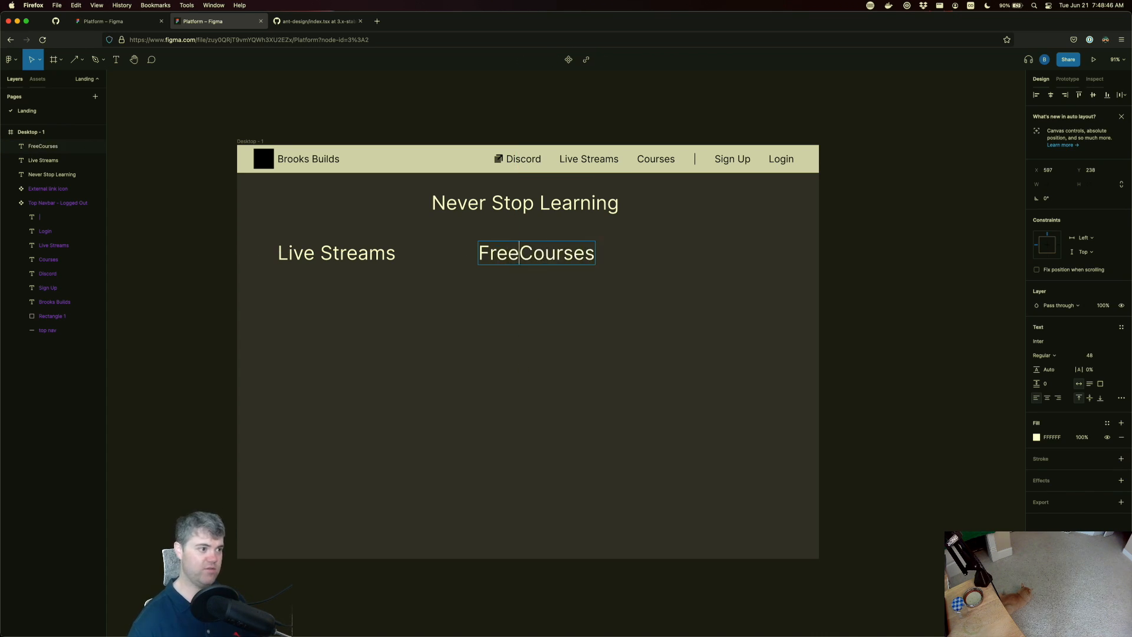
{"action": "type", "text": "id"}
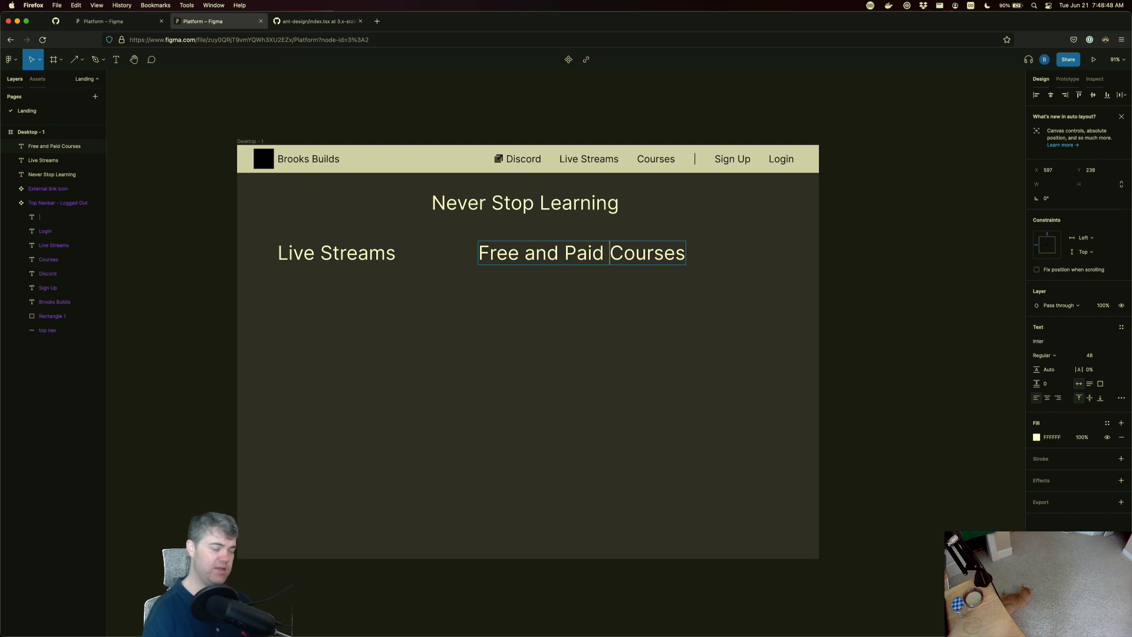
{"action": "key", "text": "Escape"}
{"action": "left_click_drag", "start_coordinate": [572, 261], "coordinate": [529, 253]}
{"action": "left_click", "coordinate": [564, 291]}
{"action": "left_click", "coordinate": [574, 254]}
{"action": "left_click", "coordinate": [528, 323]}
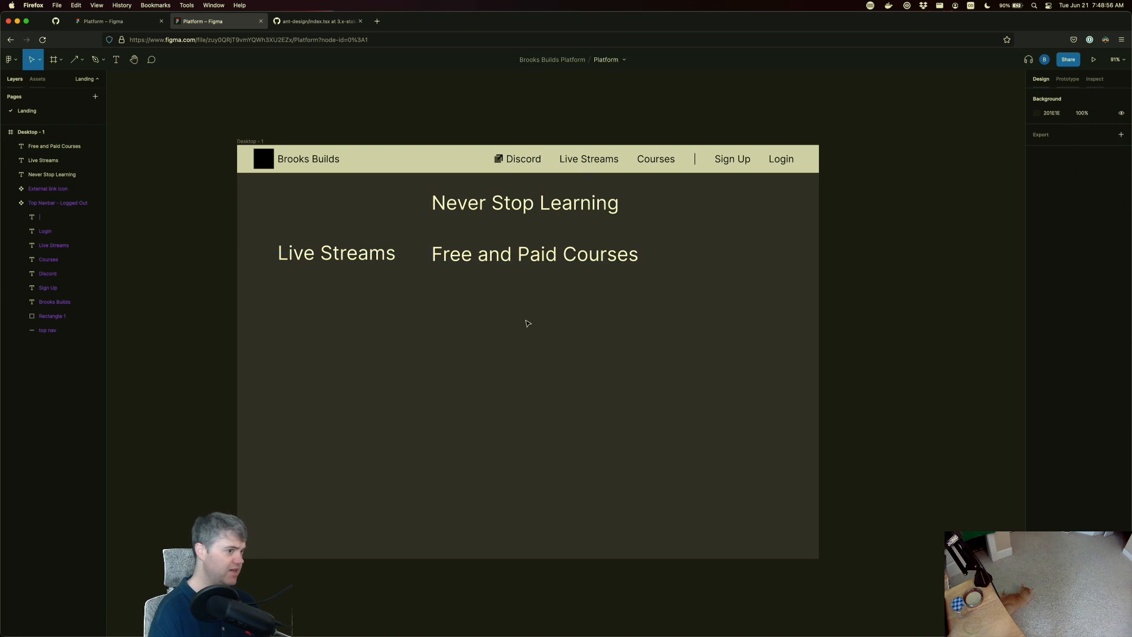
- Add a "Projects" text heading and place it right of the courses heading at about x 1164, y 238, level with Live Streams
{"action": "key", "text": "t"}
{"action": "left_click", "coordinate": [571, 314]}
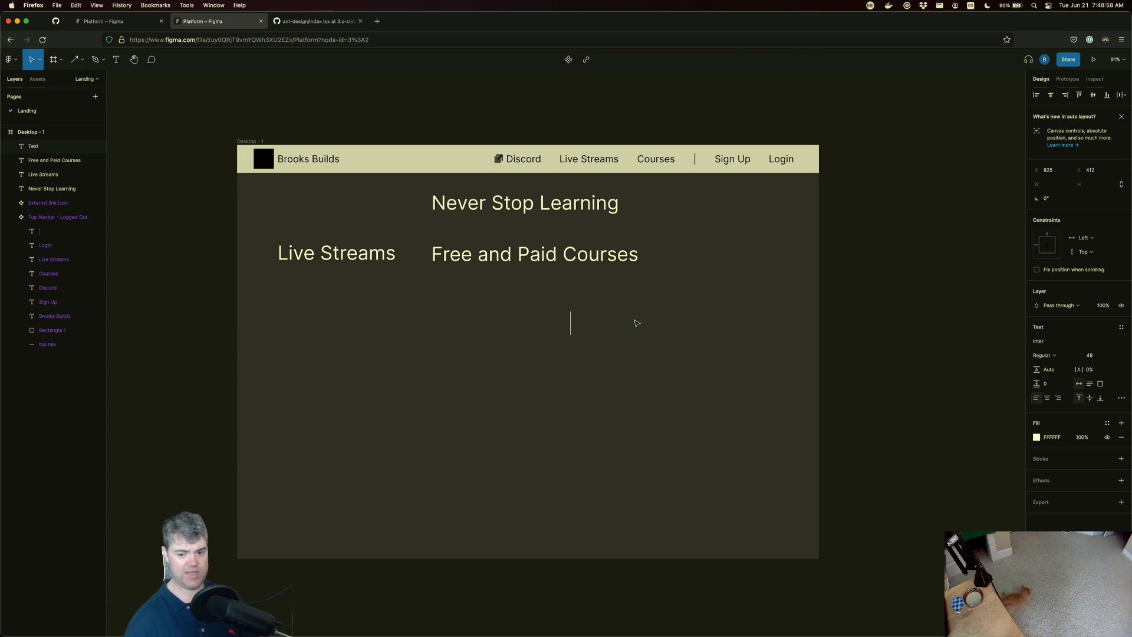
{"action": "type", "text": "Project"}
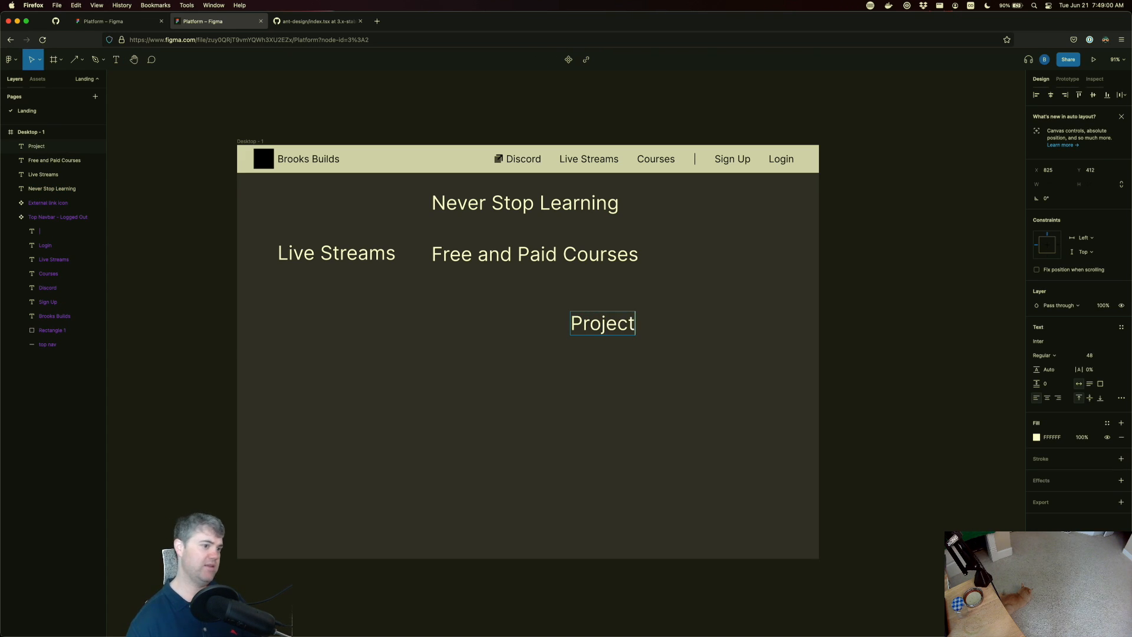
{"action": "type", "text": "s"}
{"action": "left_click", "coordinate": [612, 397]}
{"action": "left_click_drag", "start_coordinate": [617, 324], "coordinate": [757, 255]}
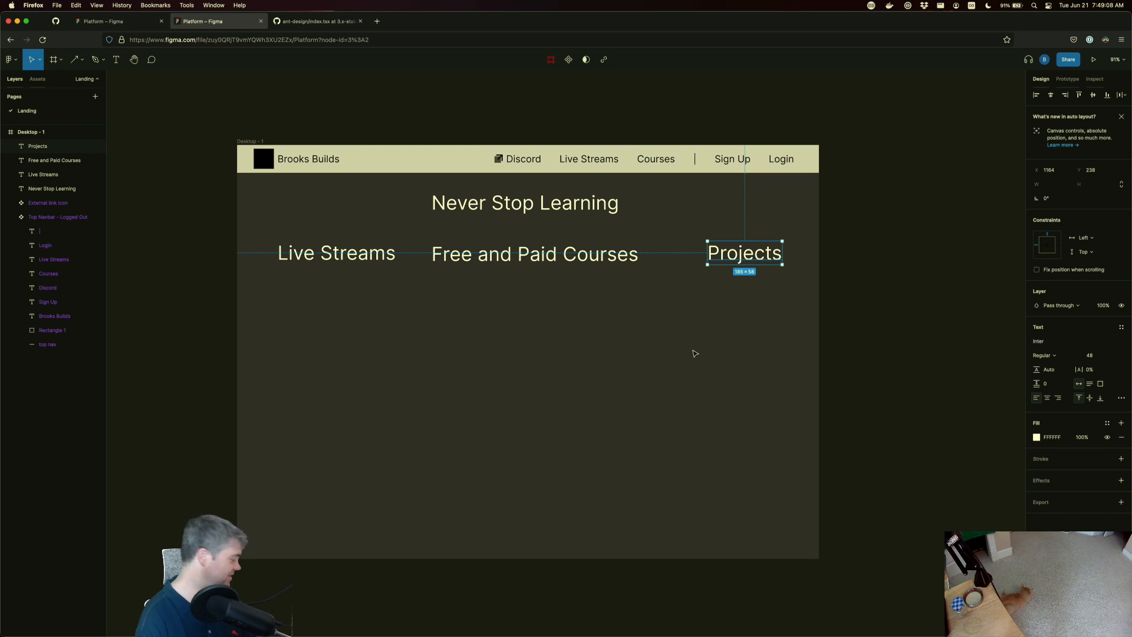
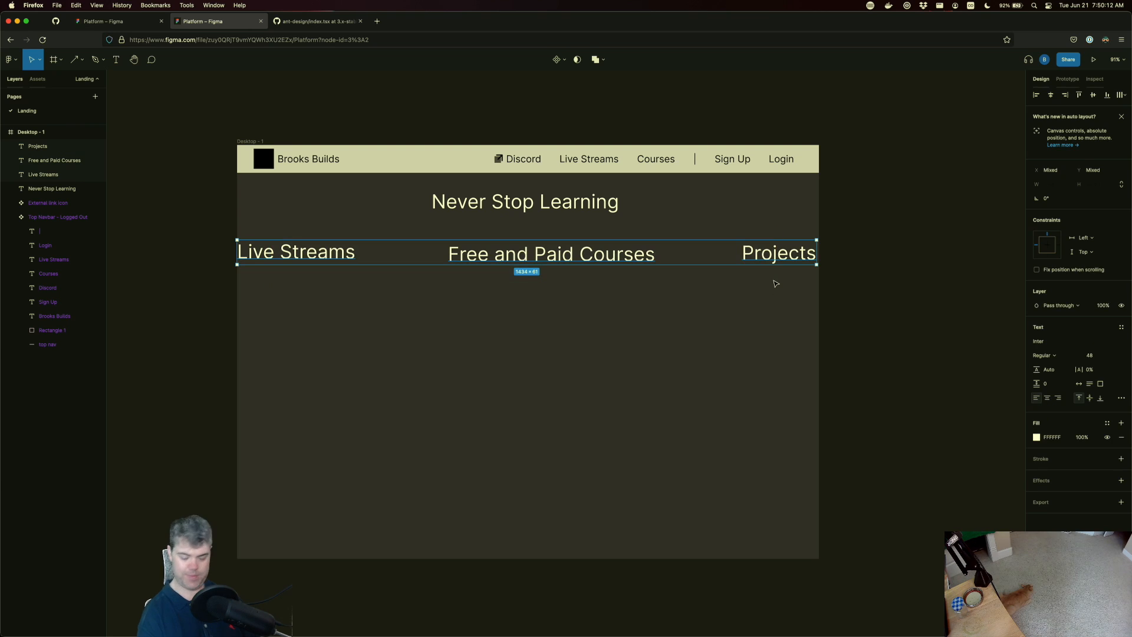
- Distribute the three section headings horizontally and move Free and Paid Courses to about x 496, y 238
{"action": "key", "text": "alt+shift+h"}
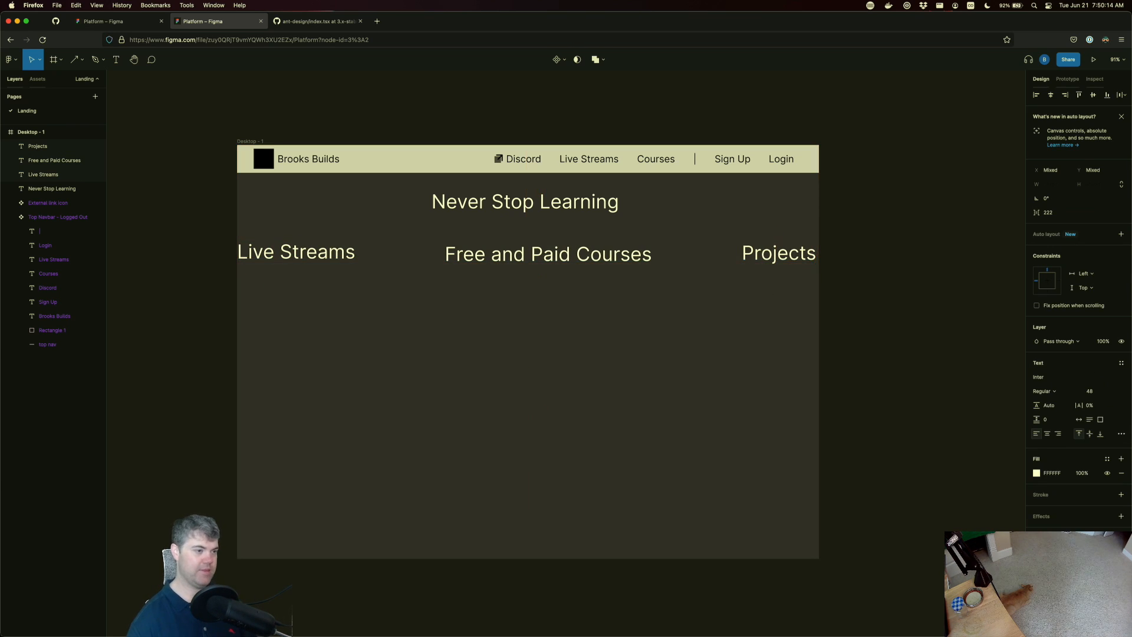
{"action": "left_click", "coordinate": [566, 313]}
{"action": "left_click", "coordinate": [554, 259]}
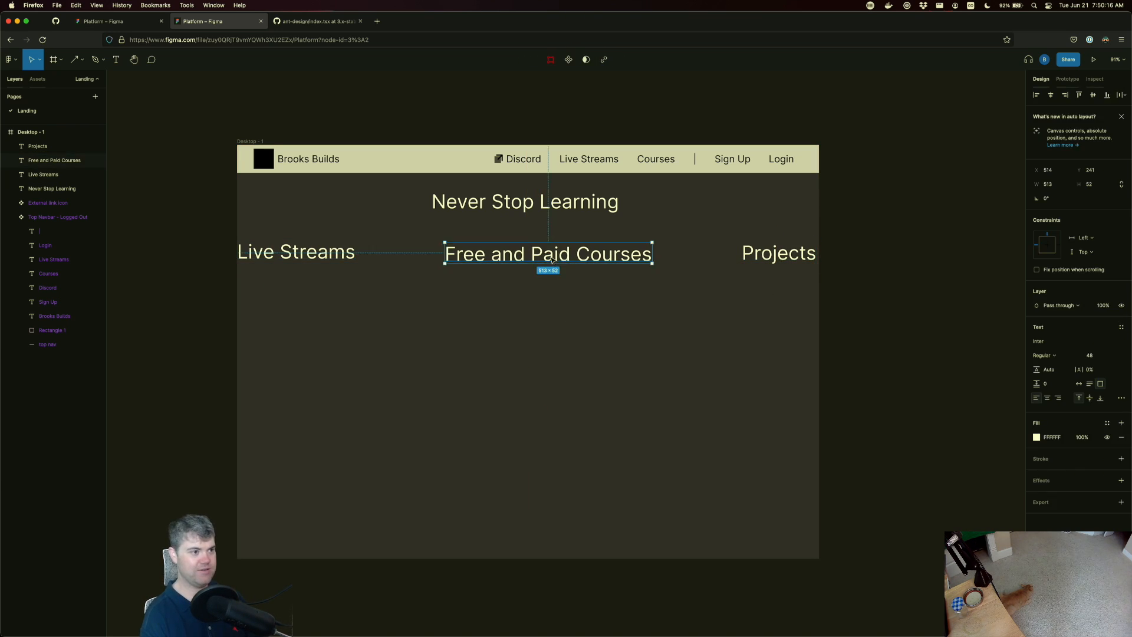
{"action": "left_click_drag", "start_coordinate": [554, 259], "coordinate": [546, 260]}
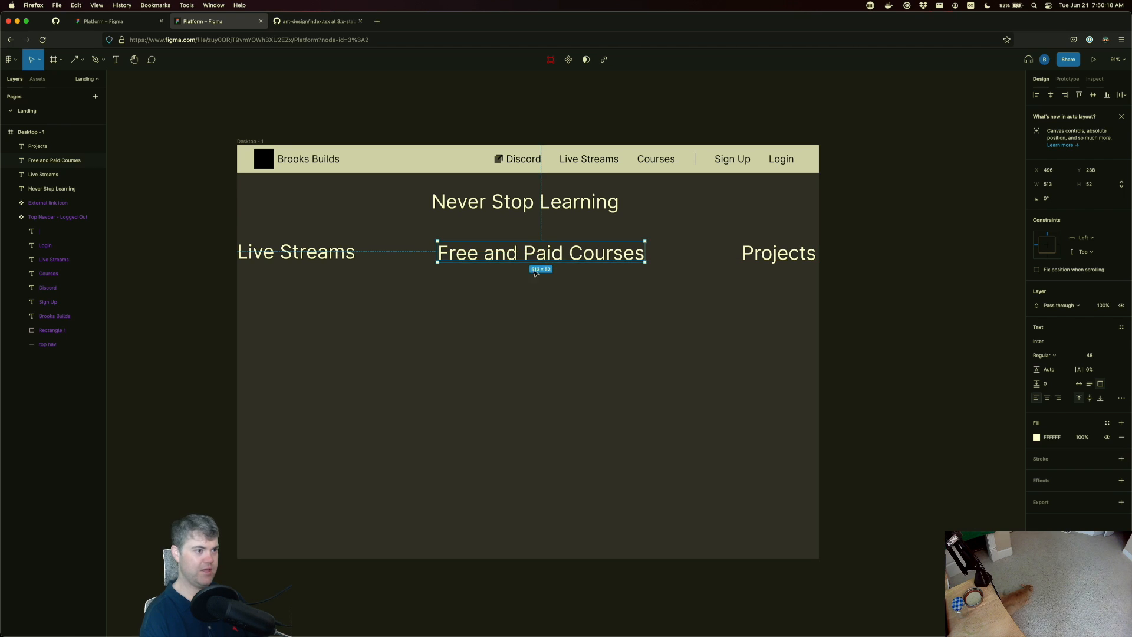
- Remove "Free and Paid" from the middle heading so it reads "Courses"
{"action": "double_click", "coordinate": [527, 258]}
{"action": "left_click", "coordinate": [463, 255]}
{"action": "left_click_drag", "start_coordinate": [463, 255], "coordinate": [536, 260]}
{"action": "key", "text": "BackSpace"}
{"action": "key", "text": "Delete"}
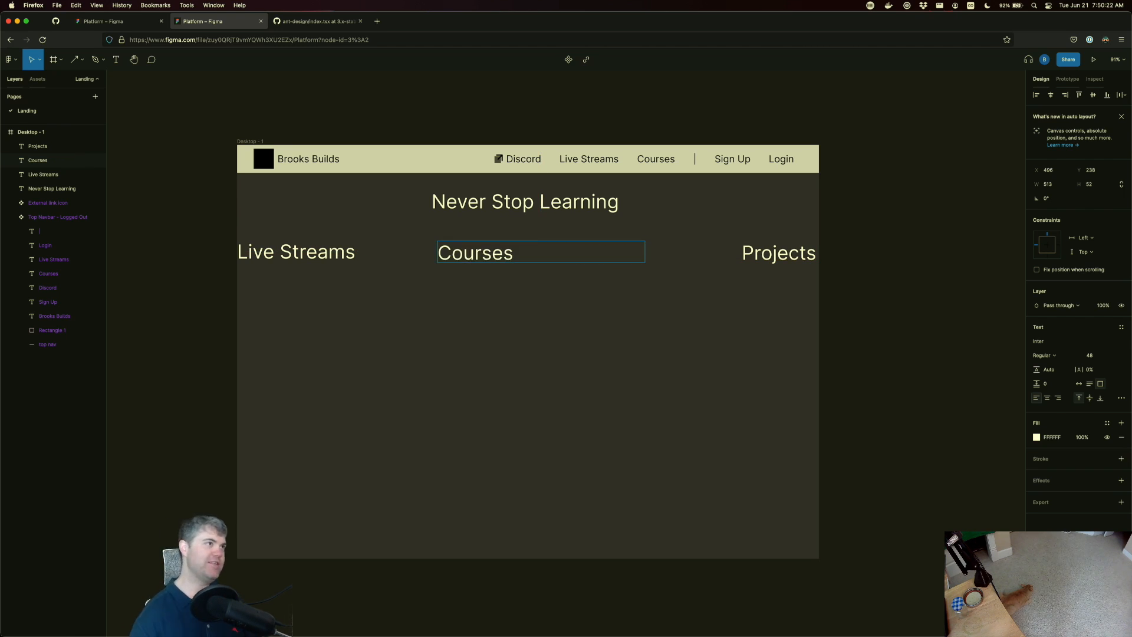
{"action": "type", "text": "Prog"}
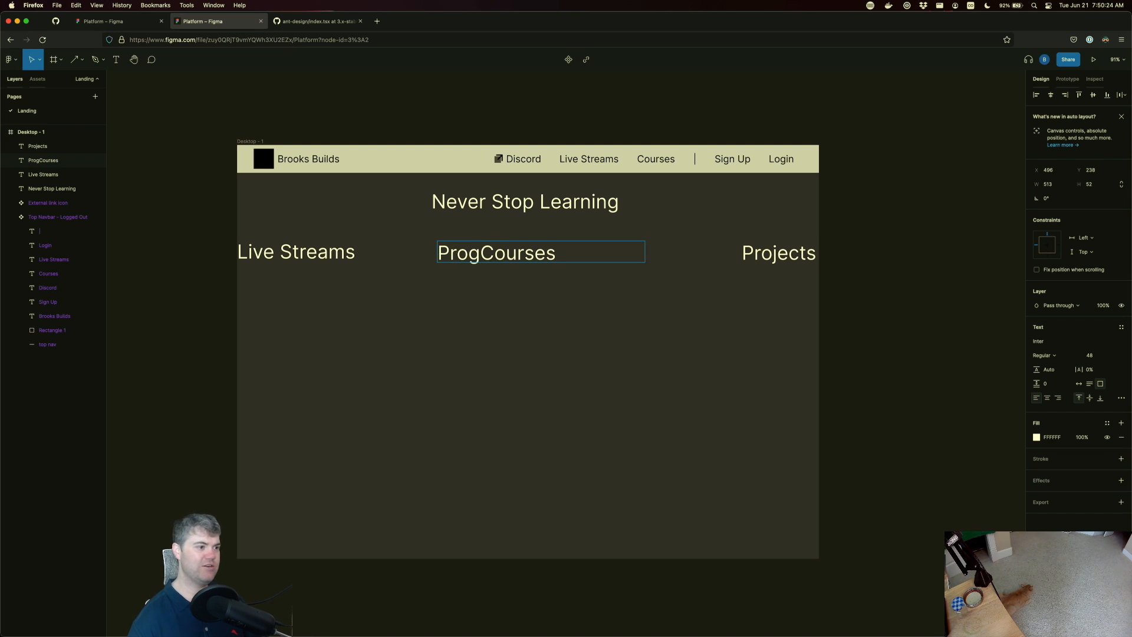
{"action": "key", "text": "BackSpace"}
{"action": "key", "text": "BackSpace"}
{"action": "key", "text": "BackSpace"}
{"action": "key", "text": "BackSpace"}
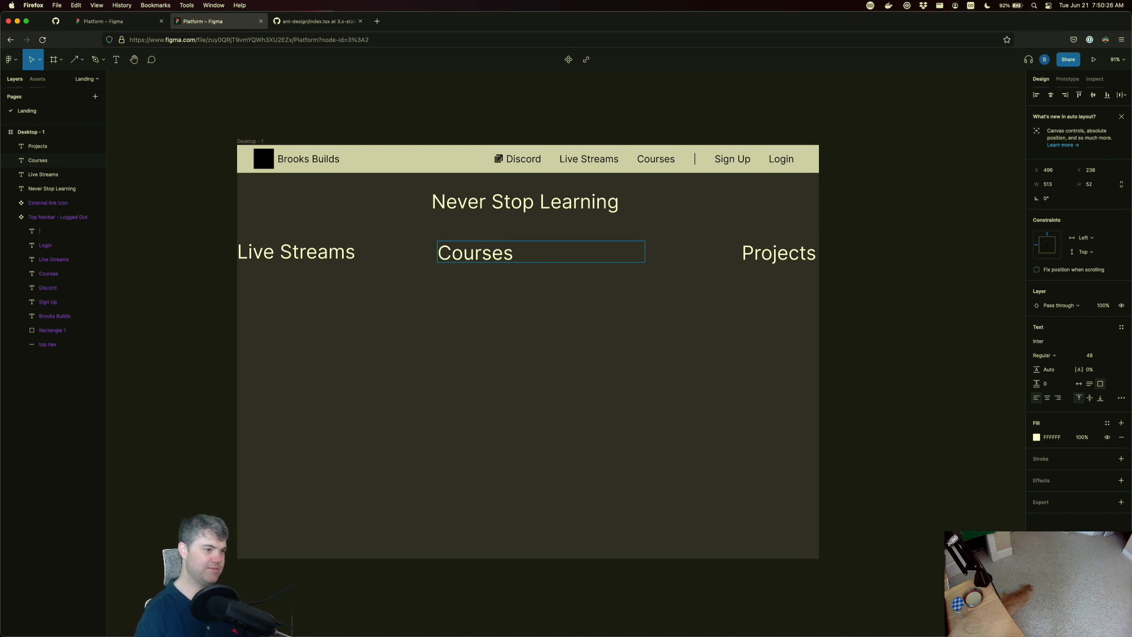
- Narrow the Courses text box to about 194 wide so it fits the word
{"action": "key", "text": "Escape"}
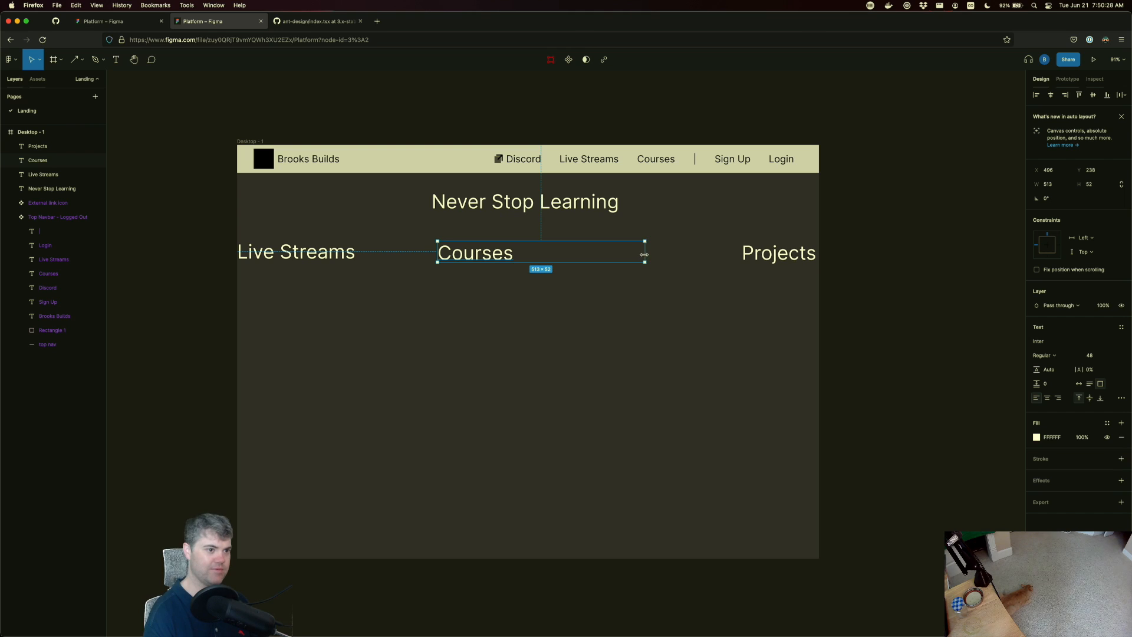
{"action": "left_click_drag", "start_coordinate": [645, 256], "coordinate": [515, 257]}
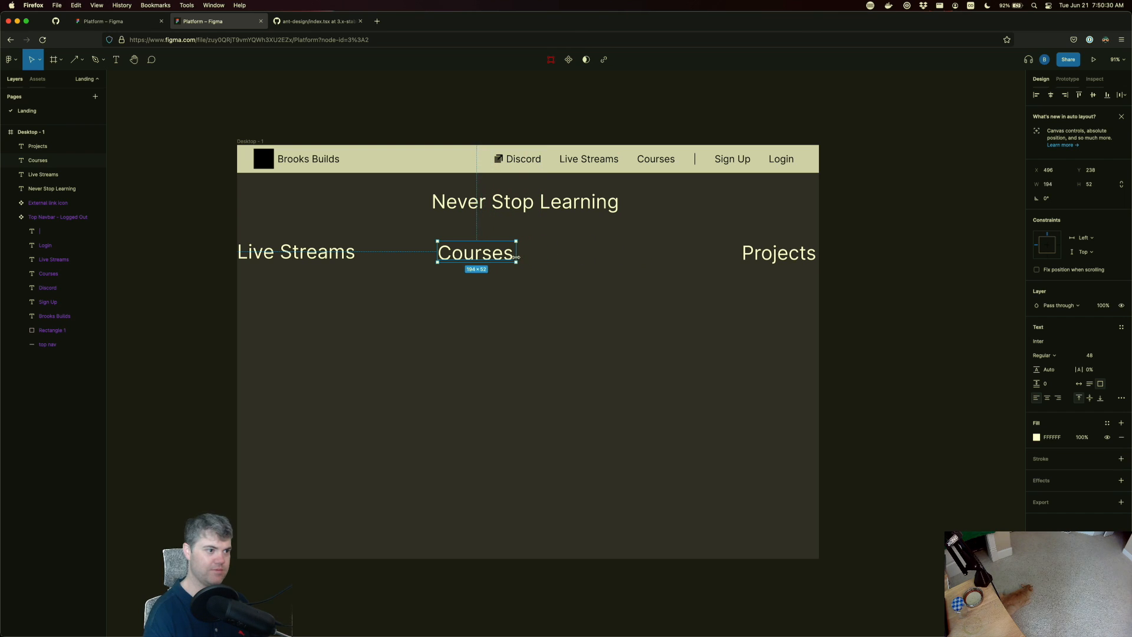
- Move Live Streams to x 41, y 235, shift Projects inward from the frame's right edge, and distribute the three section headings horizontally
{"action": "left_click_drag", "start_coordinate": [334, 255], "coordinate": [353, 255]}
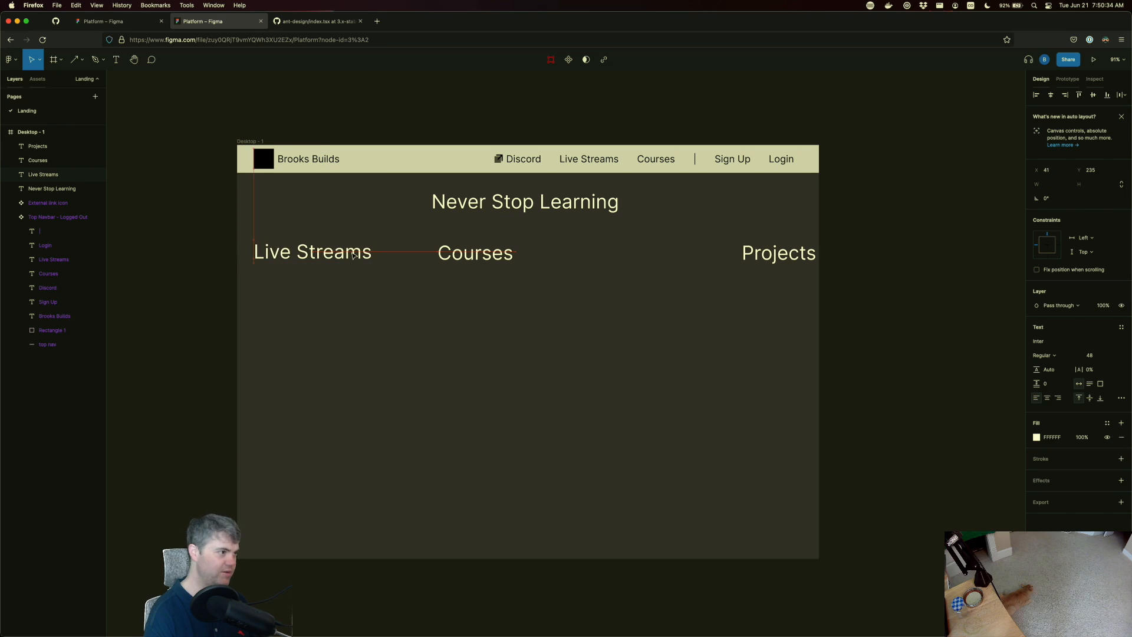
{"action": "left_click_drag", "start_coordinate": [783, 257], "coordinate": [761, 257]}
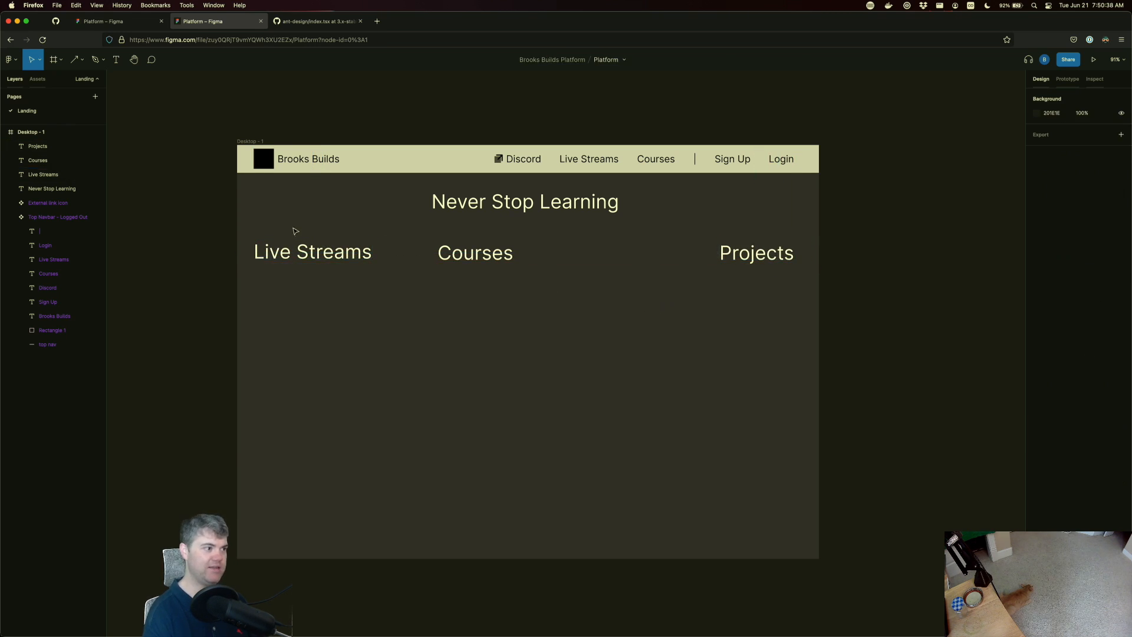
{"action": "left_click_drag", "start_coordinate": [293, 227], "coordinate": [769, 288]}
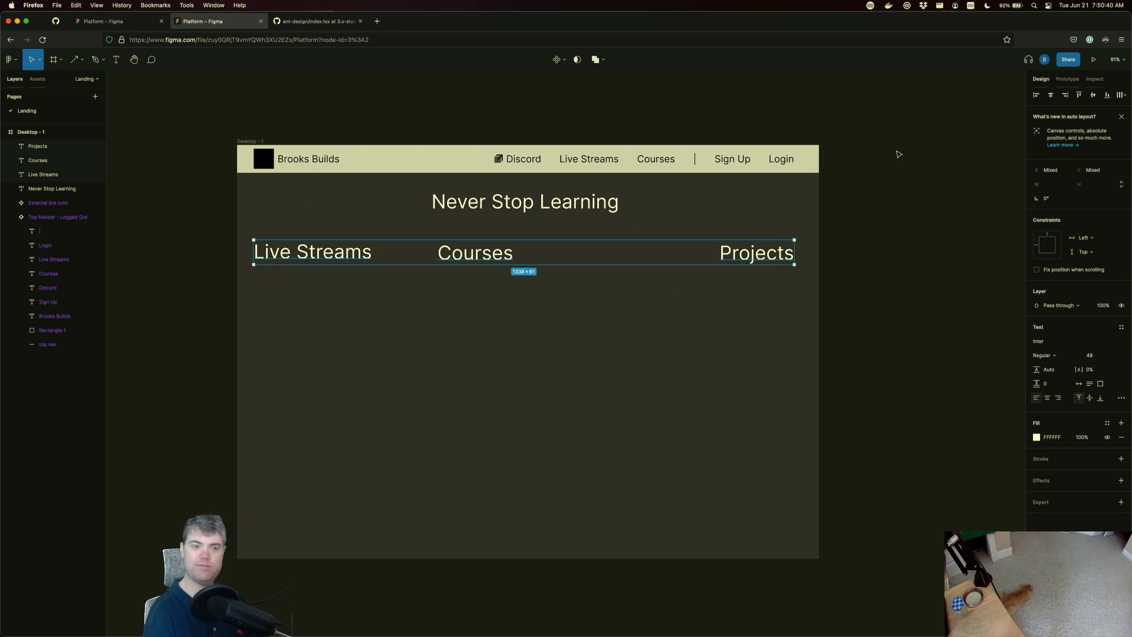
{"action": "key", "text": "ctrl+alt+h"}
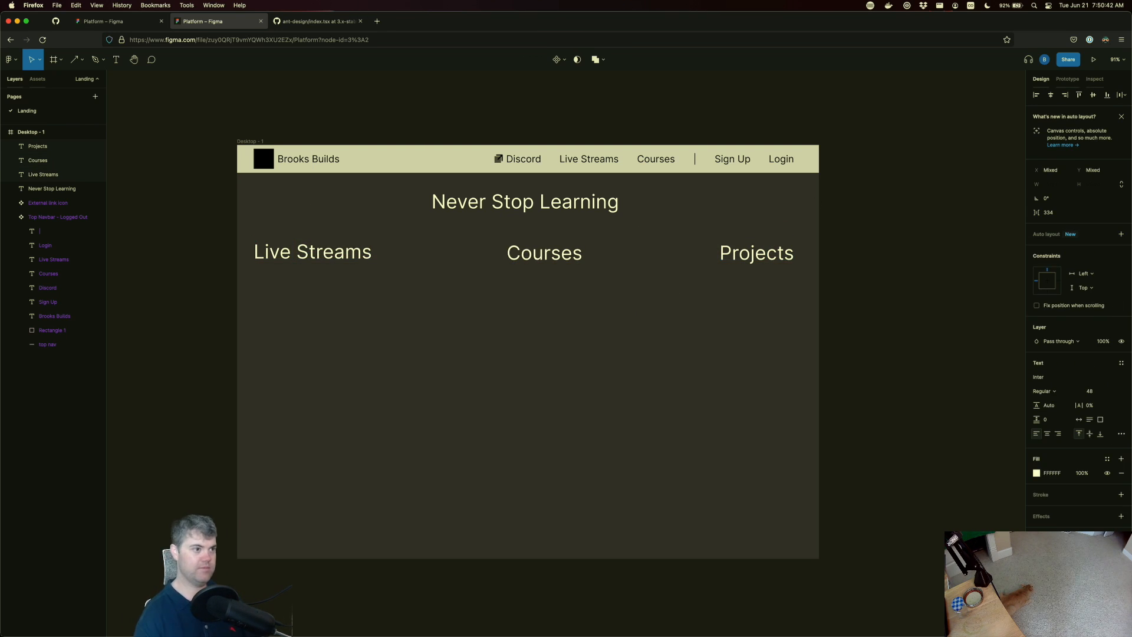
{"action": "left_click", "coordinate": [594, 367]}
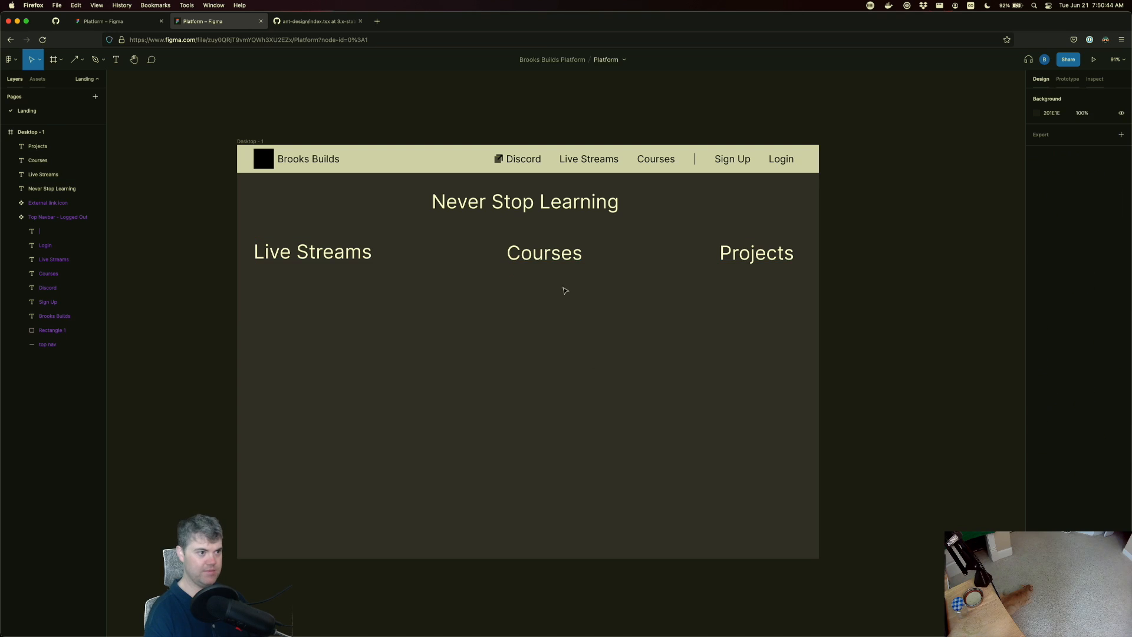
- Move the Courses heading to the frame's horizontal centre at about x 624, y 238
{"action": "left_click", "coordinate": [546, 258]}
{"action": "left_click_drag", "start_coordinate": [546, 258], "coordinate": [529, 257]}
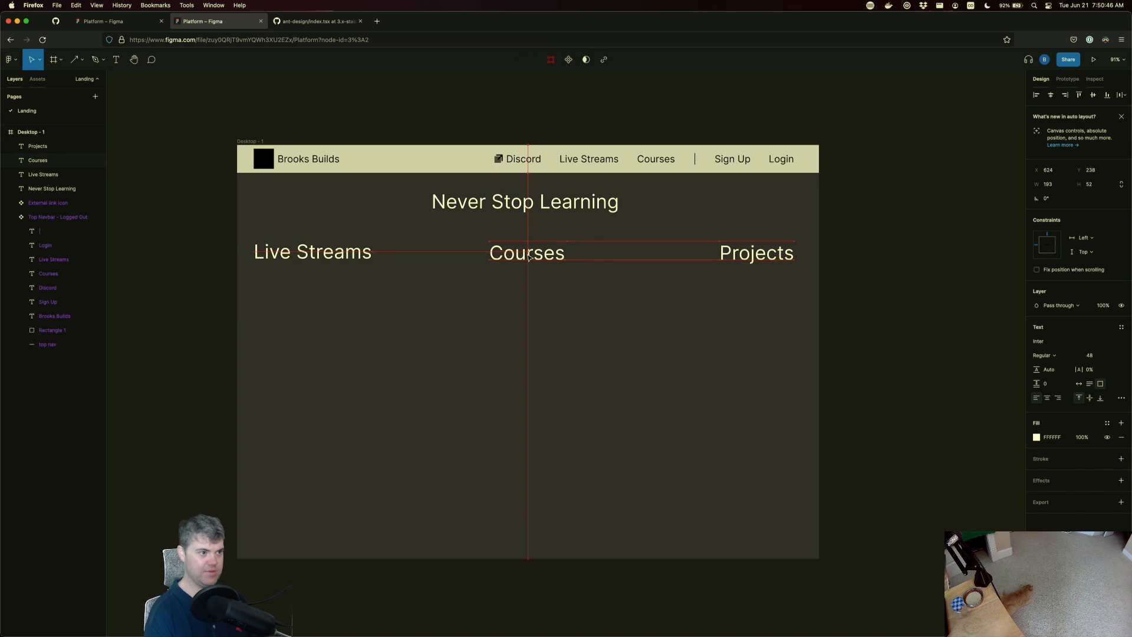
{"action": "left_click", "coordinate": [559, 328]}
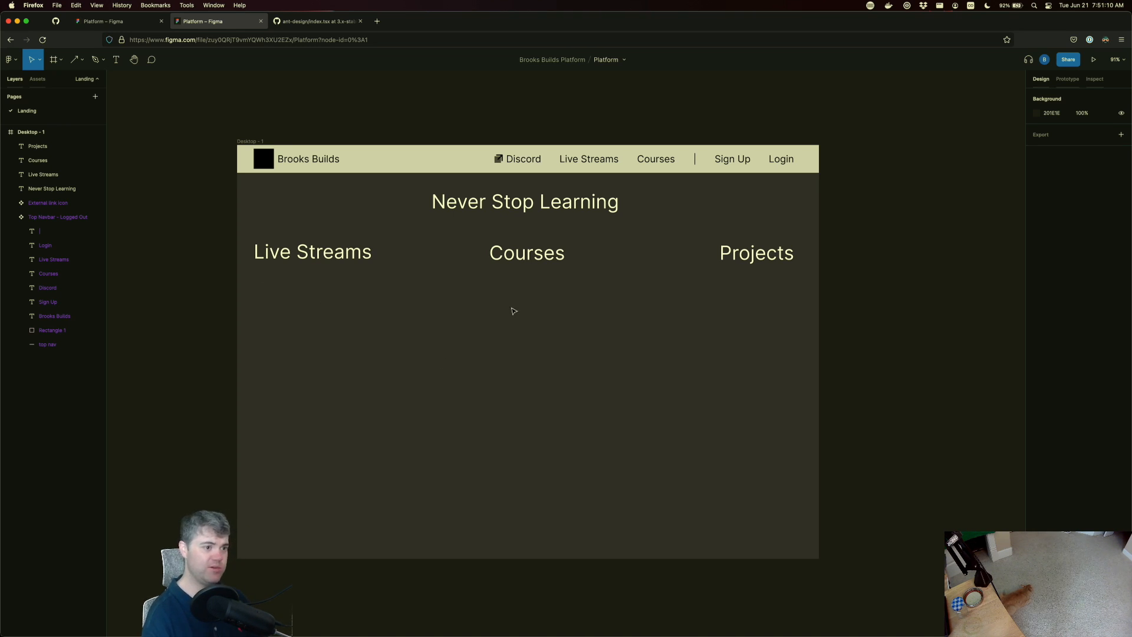
- Start a text layer with font size 24 below the Live Streams heading at about x 56, y 371
{"action": "key", "text": "t"}
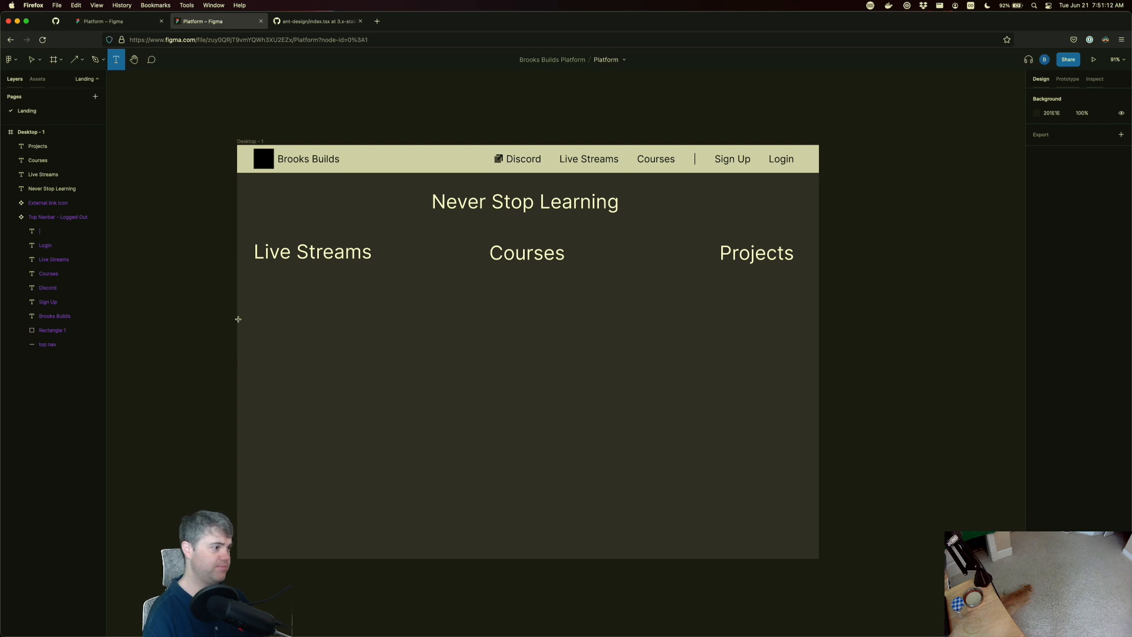
{"action": "left_click", "coordinate": [259, 293]}
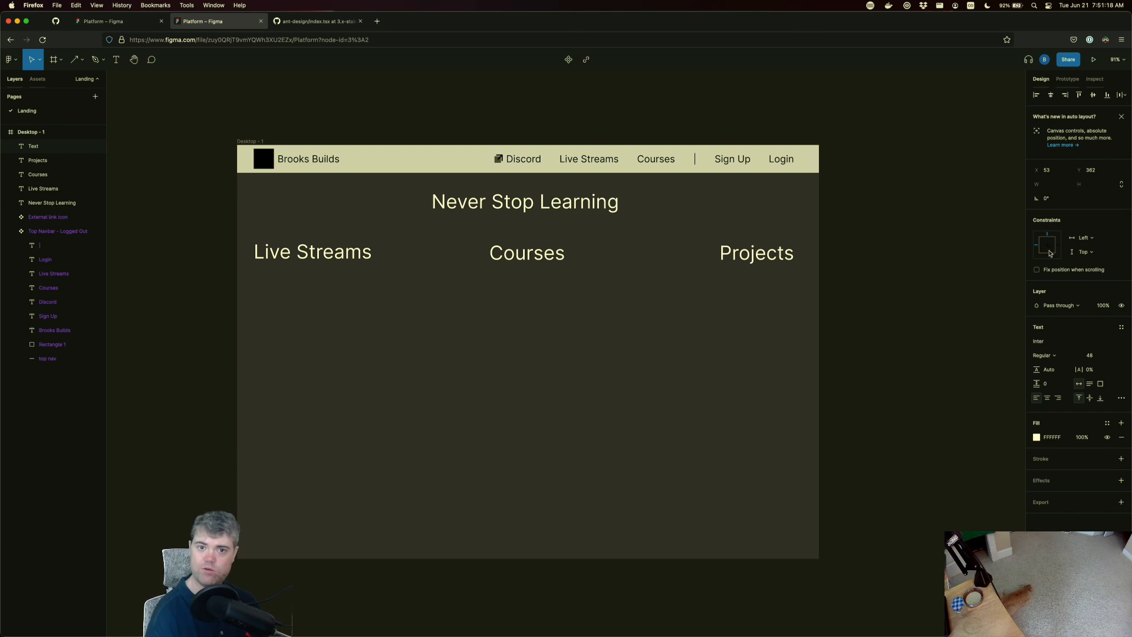
{"action": "left_click", "coordinate": [1103, 358]}
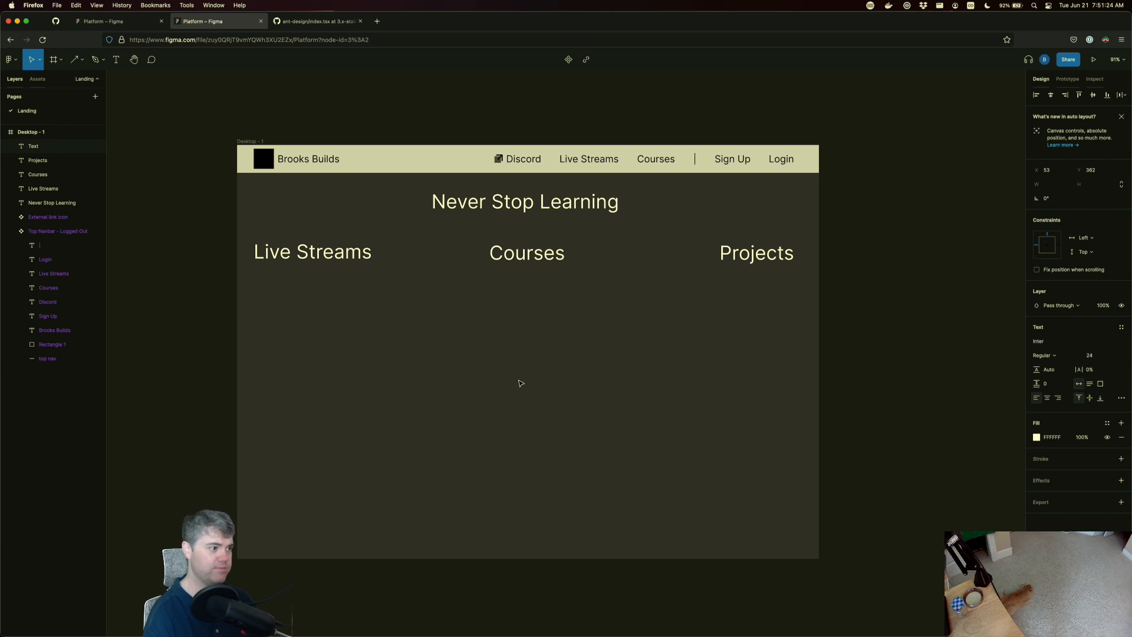
{"action": "left_click", "coordinate": [339, 336]}
{"action": "key", "text": "t"}
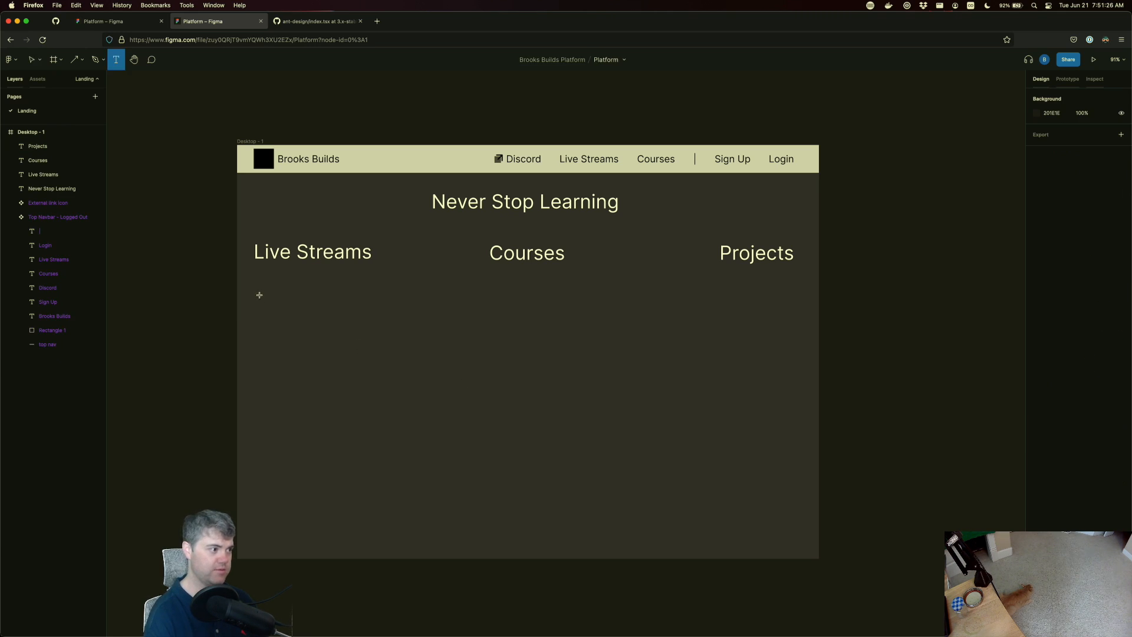
{"action": "left_click", "coordinate": [258, 293]}
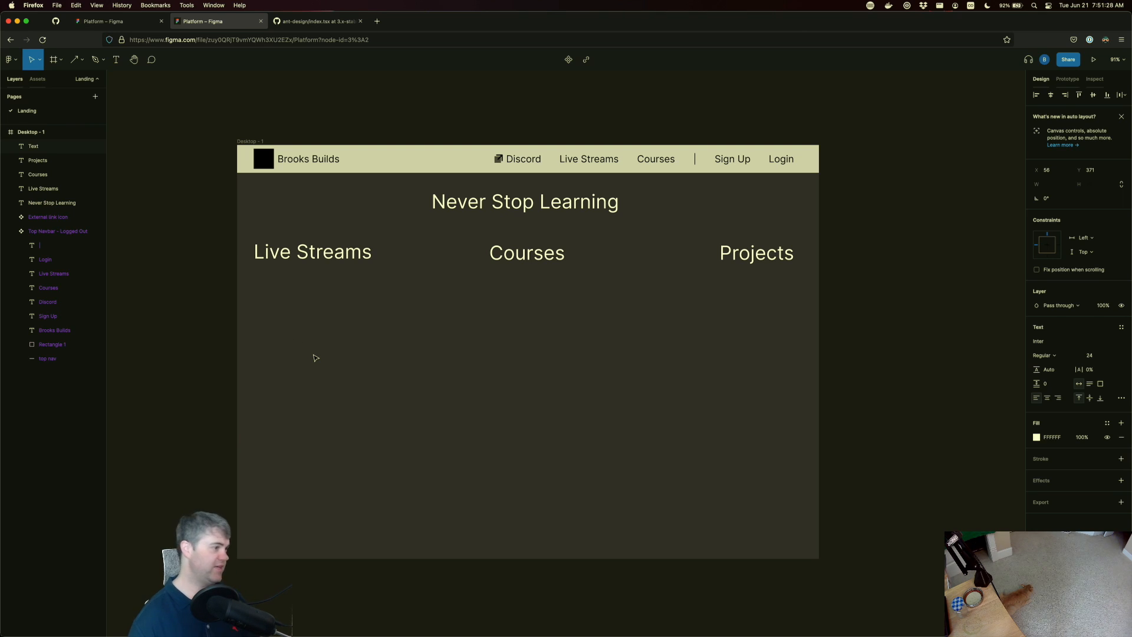
- Enter "Brooks live streams on Twitch" with a second line reading "and archives the videos to YouTube"
{"action": "type", "text": "B"}
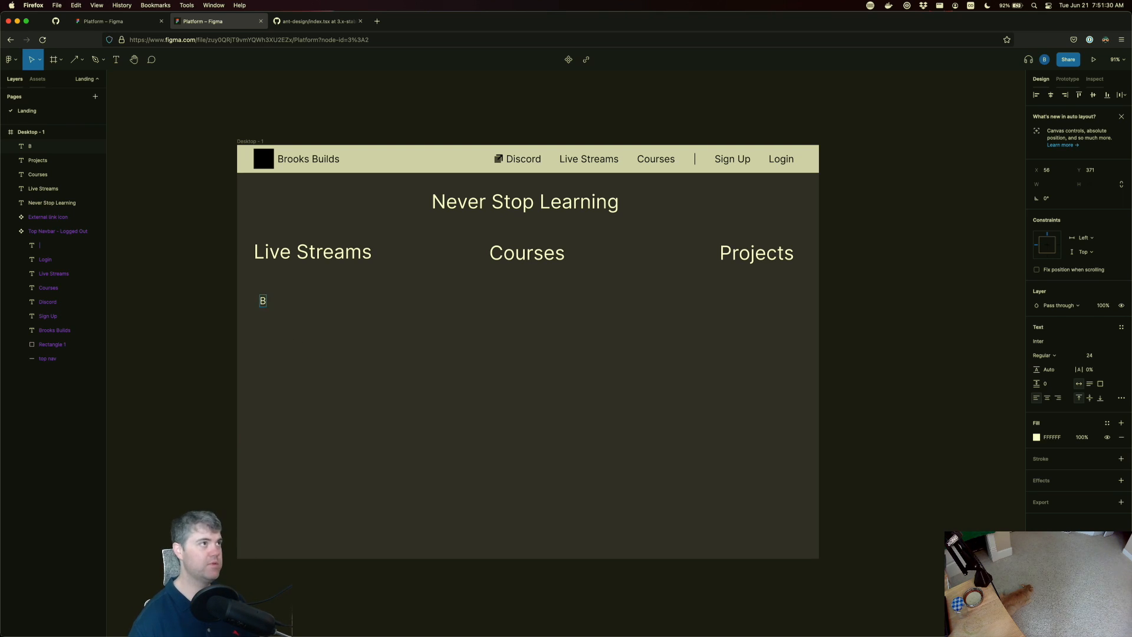
{"action": "type", "text": "rooks live st"}
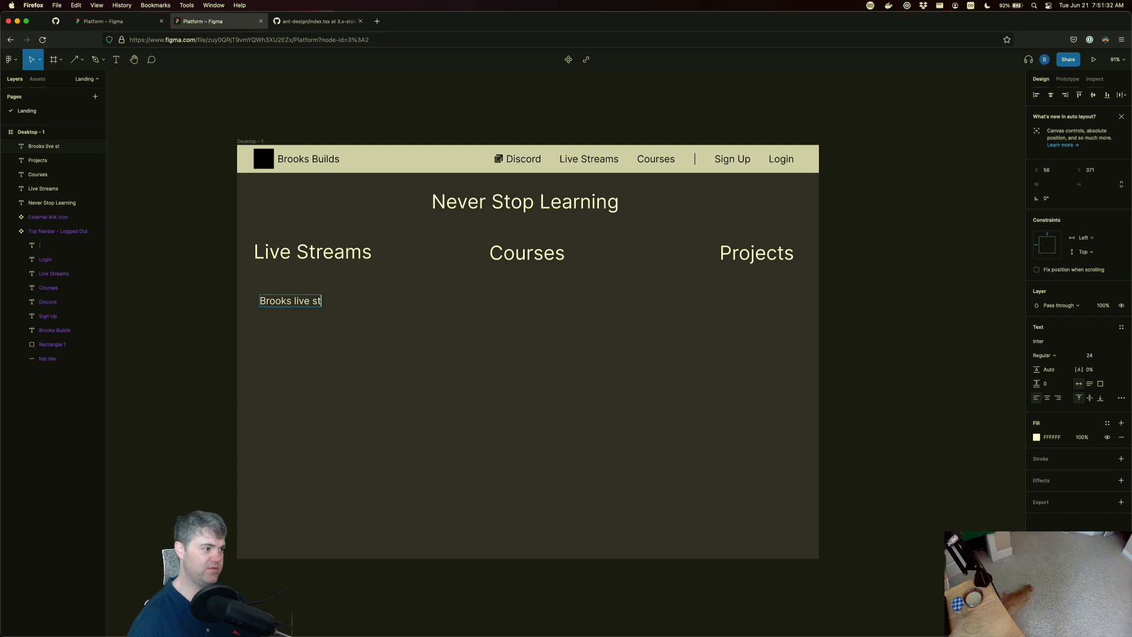
{"action": "type", "text": "reams on Twitch"}
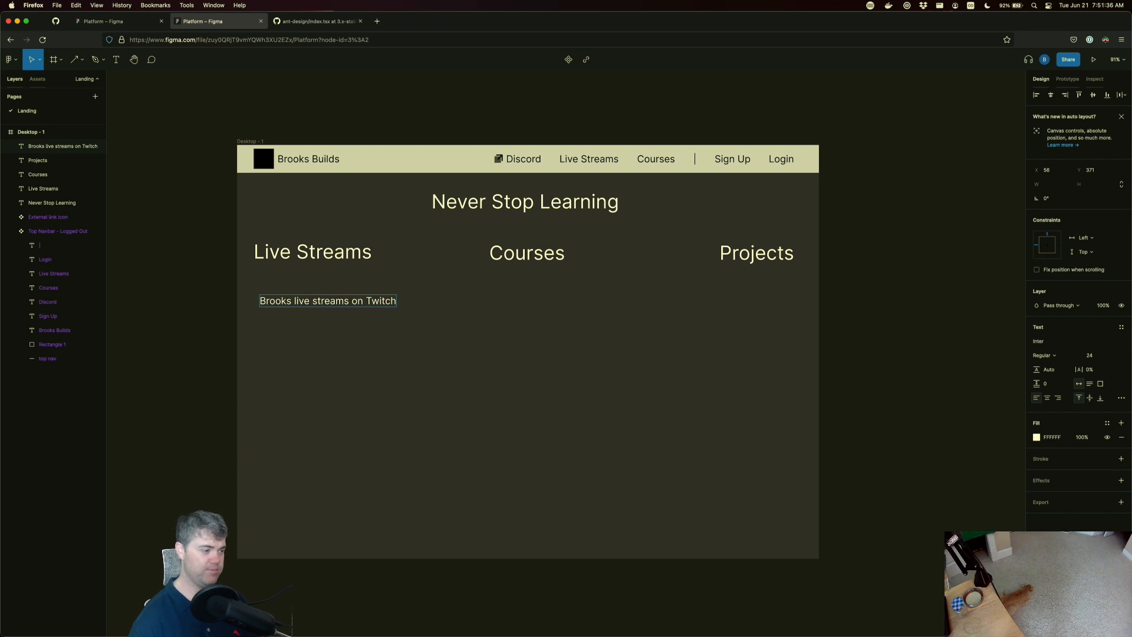
{"action": "key", "text": "Return"}
{"action": "type", "text": "and "}
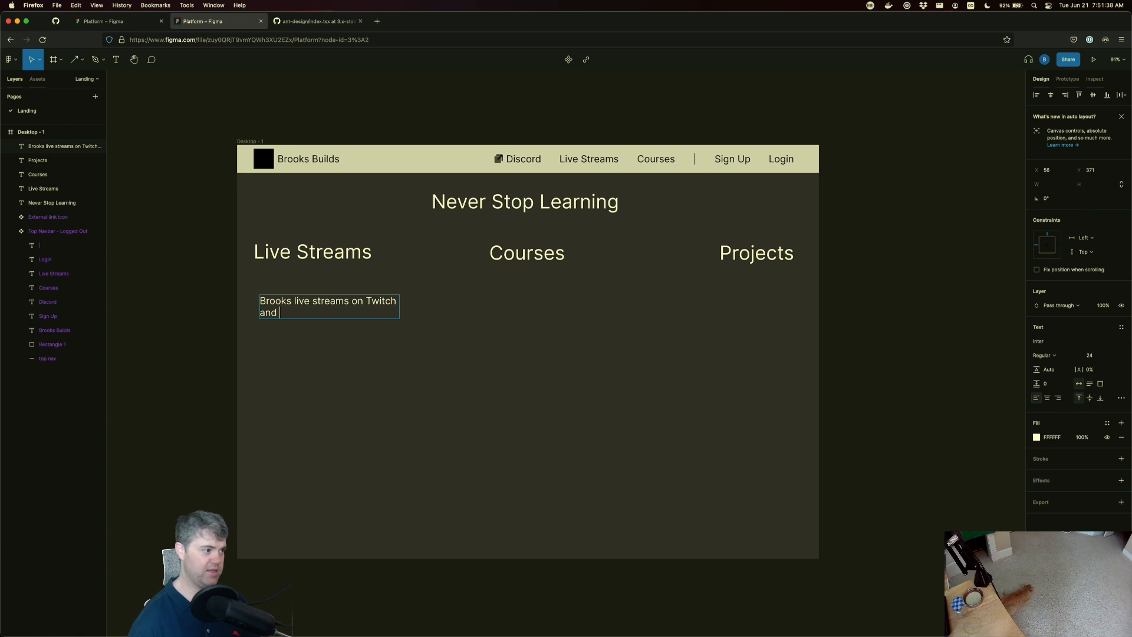
{"action": "type", "text": "archise"}
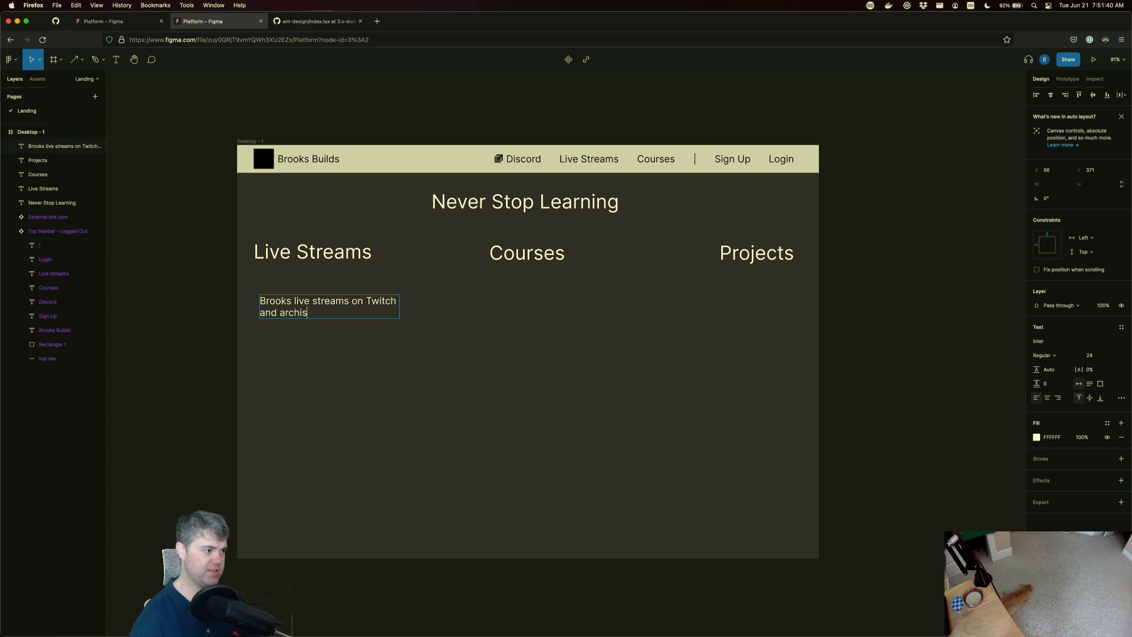
{"action": "key", "text": "BackSpace"}
{"action": "type", "text": "ves the "}
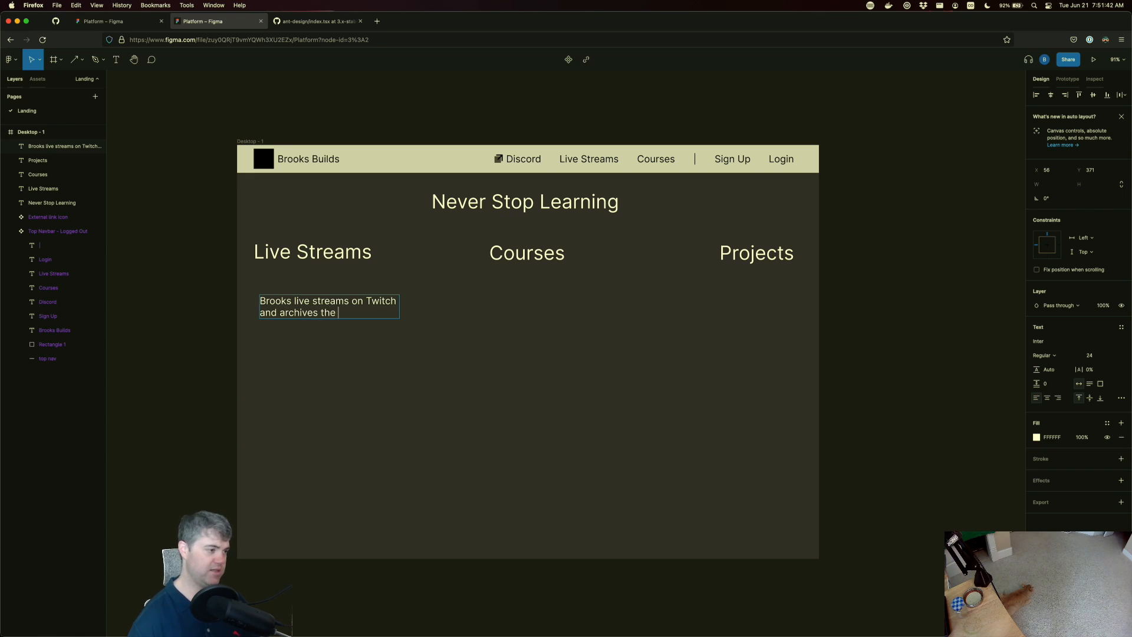
{"action": "type", "text": "vid"}
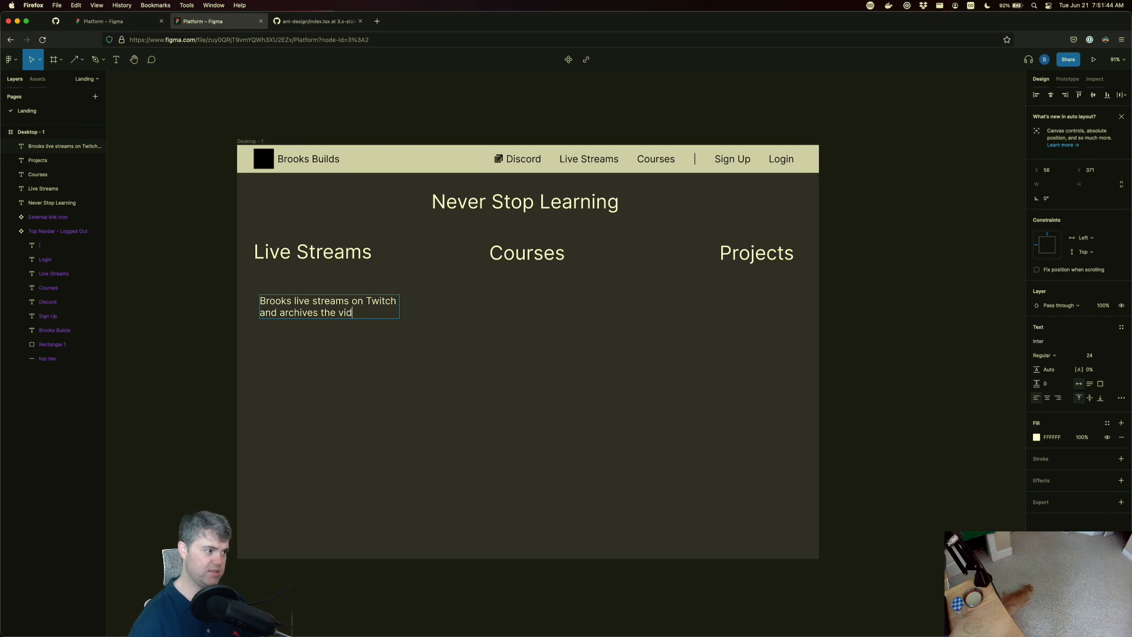
{"action": "type", "text": "eos to YouTube"}
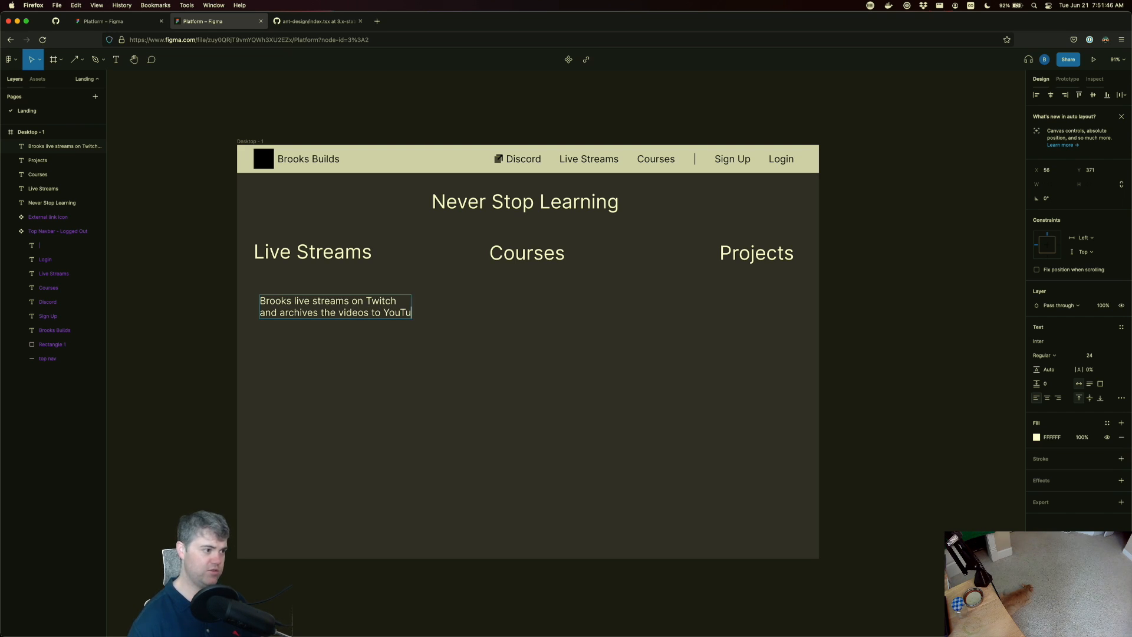
- Break the description's second line after "to" and put "YouTube." on a third line
{"action": "key", "text": "BackSpace"}
{"action": "key", "text": "BackSpace"}
{"action": "key", "text": "BackSpace"}
{"action": "key", "text": "BackSpace"}
{"action": "key", "text": "BackSpace"}
{"action": "key", "text": "BackSpace"}
{"action": "key", "text": "BackSpace"}
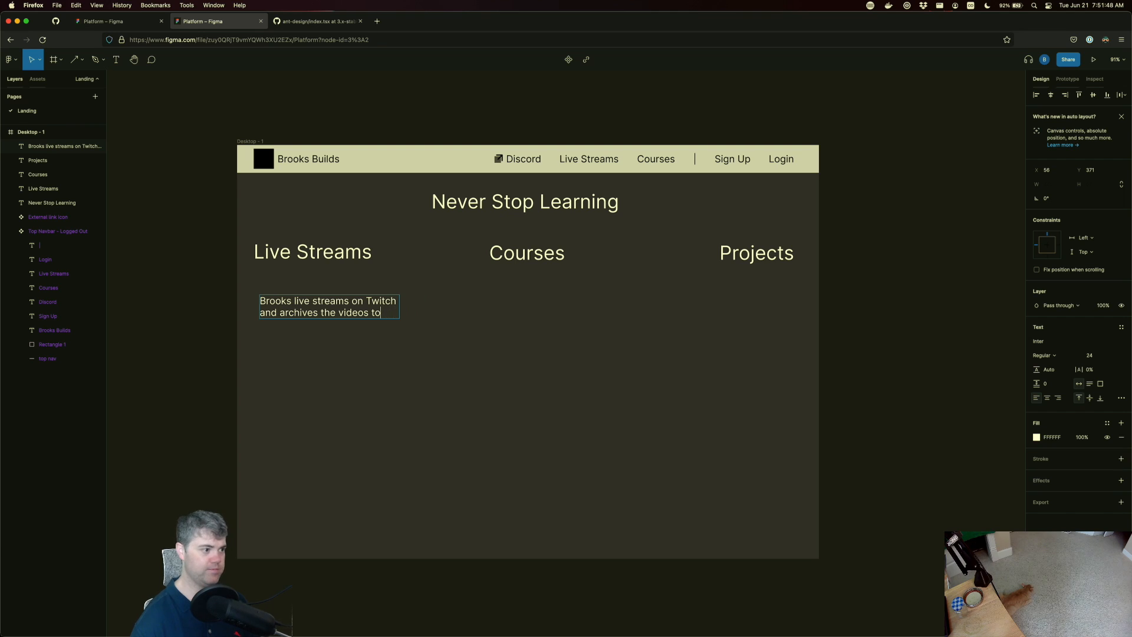
{"action": "key", "text": "Return"}
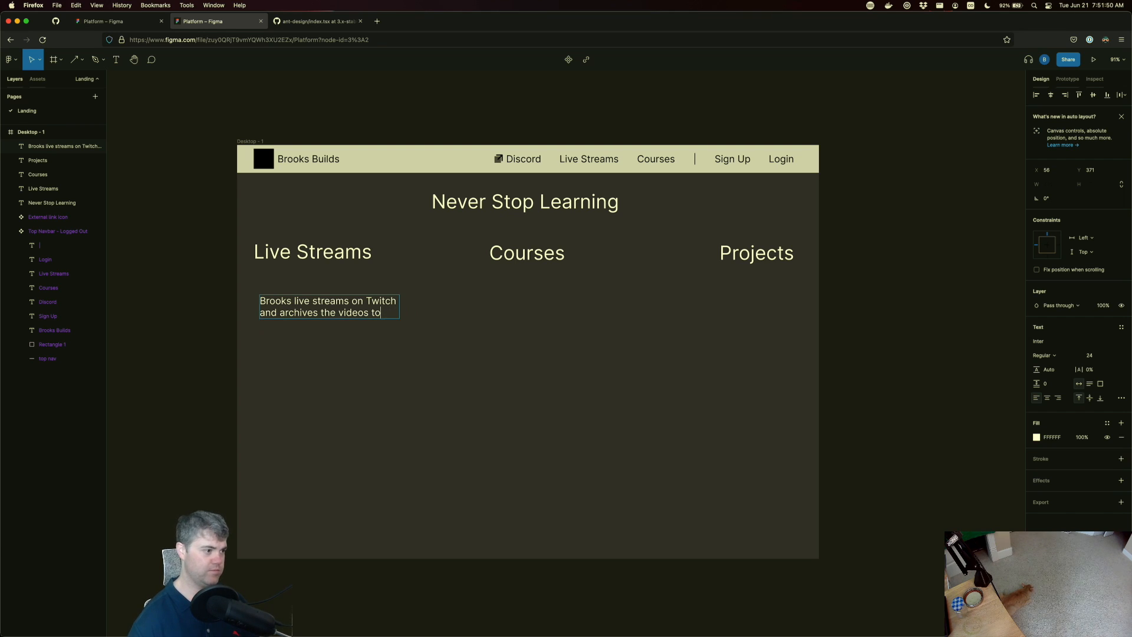
{"action": "type", "text": "YouTube"}
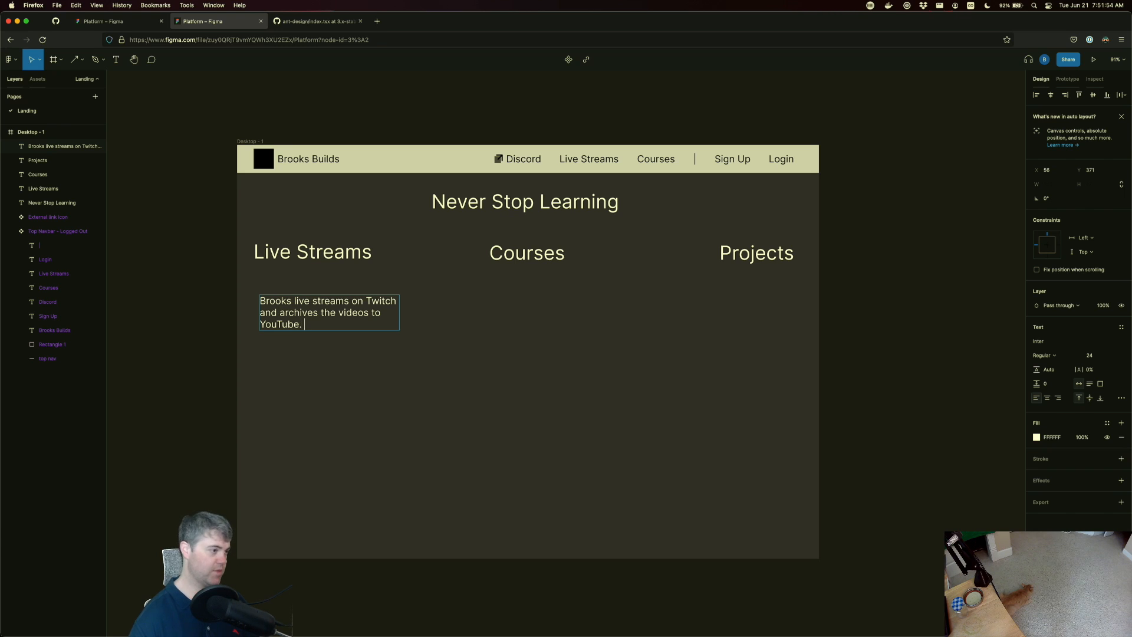
{"action": "type", "text": ". W"}
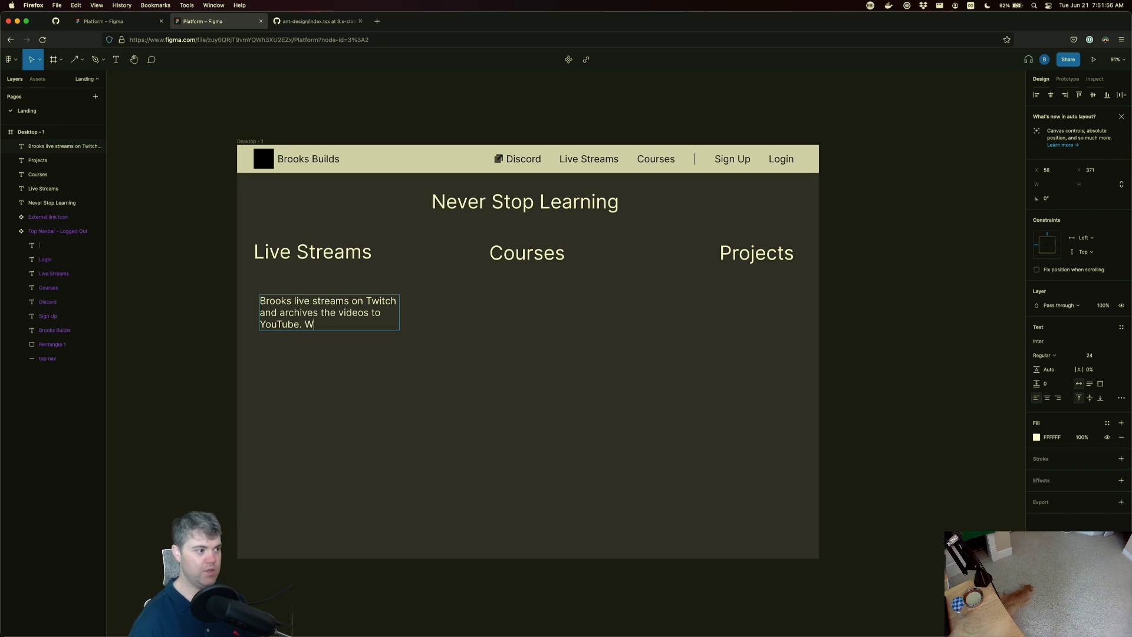
{"action": "type", "text": "atch live"}
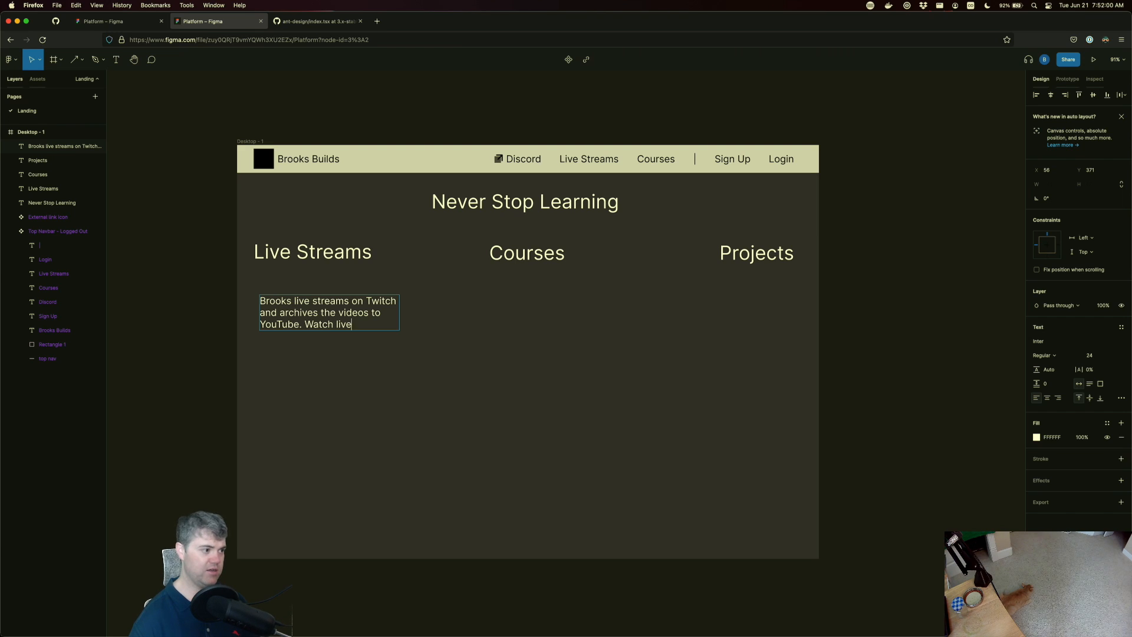
{"action": "key", "text": "BackSpace"}
{"action": "key", "text": "BackSpace"}
{"action": "key", "text": "BackSpace"}
{"action": "key", "text": "BackSpace"}
{"action": "key", "text": "BackSpace"}
{"action": "key", "text": "BackSpace"}
{"action": "key", "text": "BackSpace"}
{"action": "key", "text": "BackSpace"}
{"action": "key", "text": "BackSpace"}
{"action": "key", "text": "BackSpace"}
{"action": "key", "text": "BackSpace"}
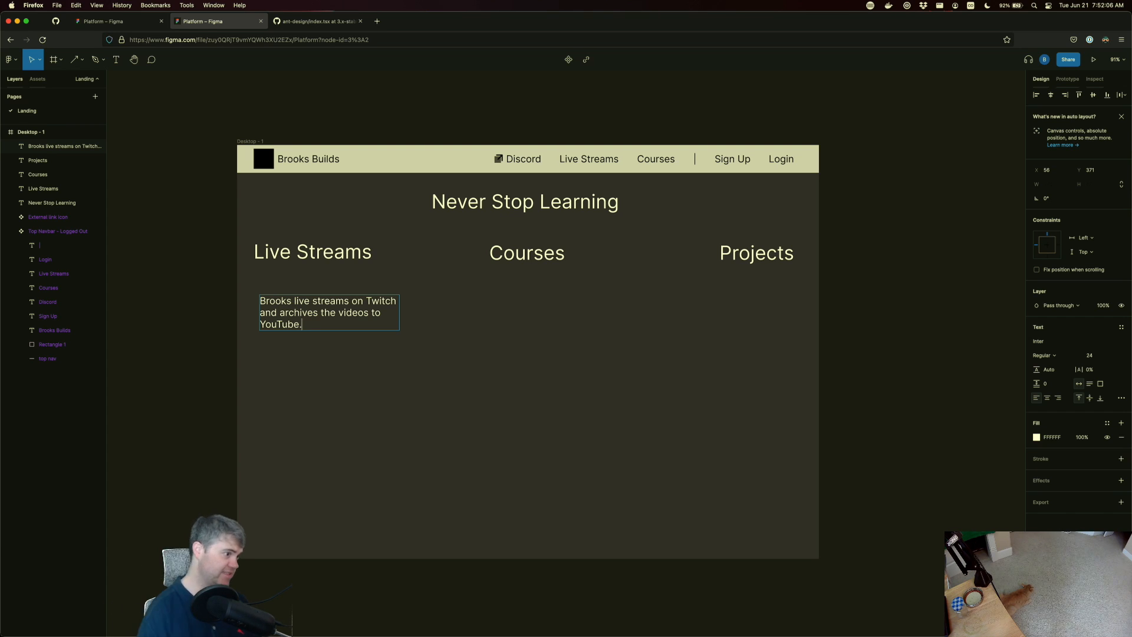
- Move the finished description directly under the Live Streams heading, left-aligned with it at about x 41, y 315
{"action": "key", "text": "Escape"}
{"action": "left_click_drag", "start_coordinate": [324, 313], "coordinate": [319, 293]}
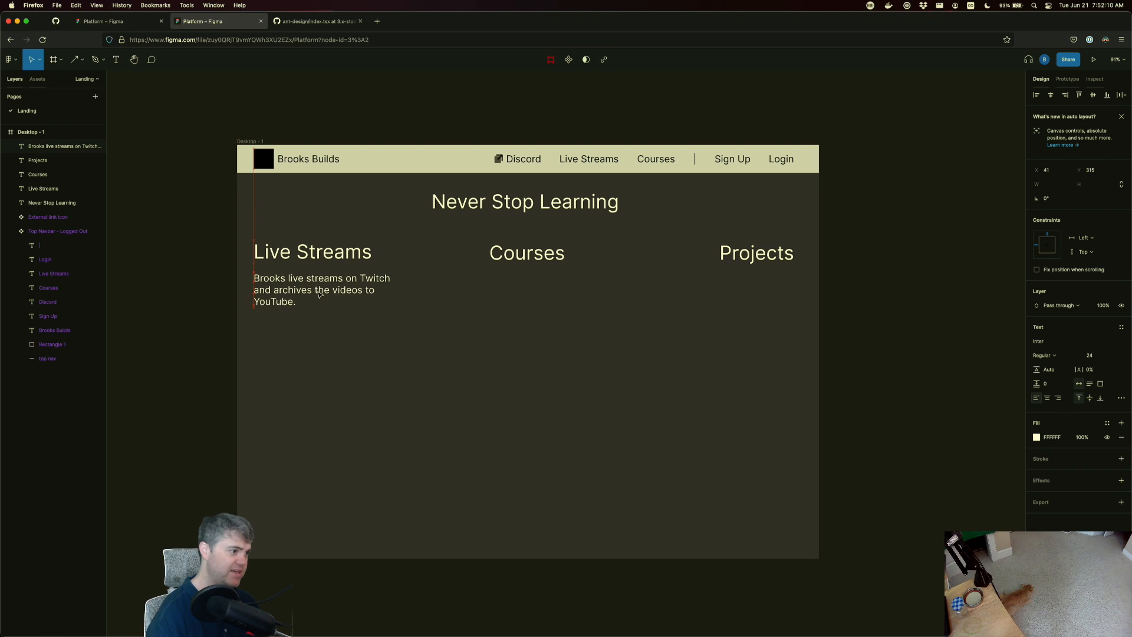
{"action": "left_click", "coordinate": [318, 360]}
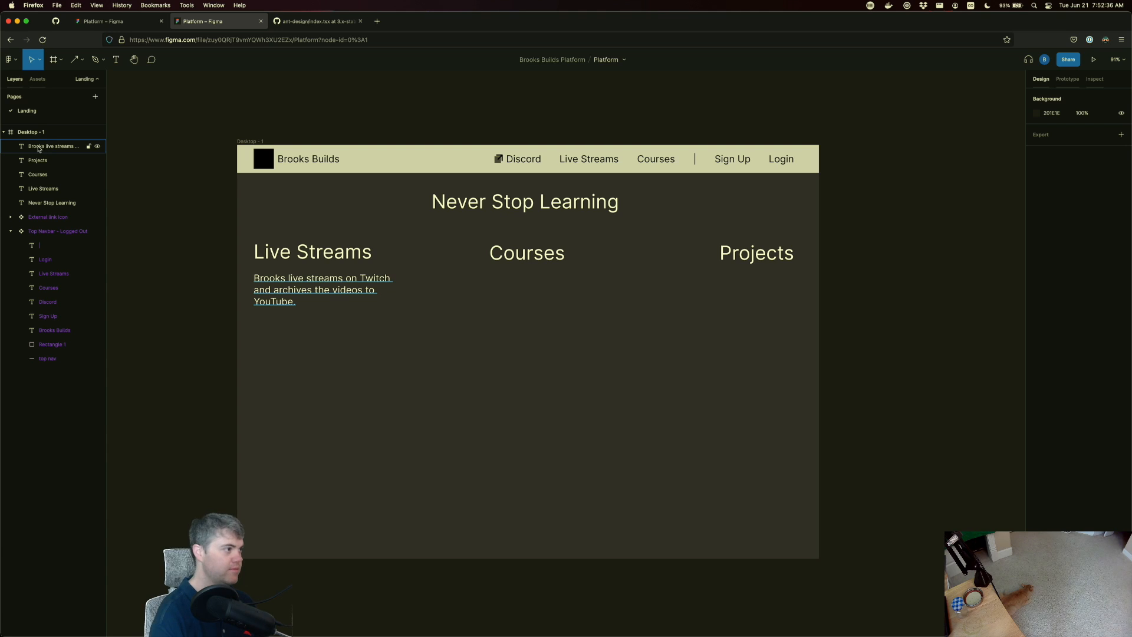
- Group the Live Streams heading layer and rename the group "Live Streams"
{"action": "right_click", "coordinate": [48, 190]}
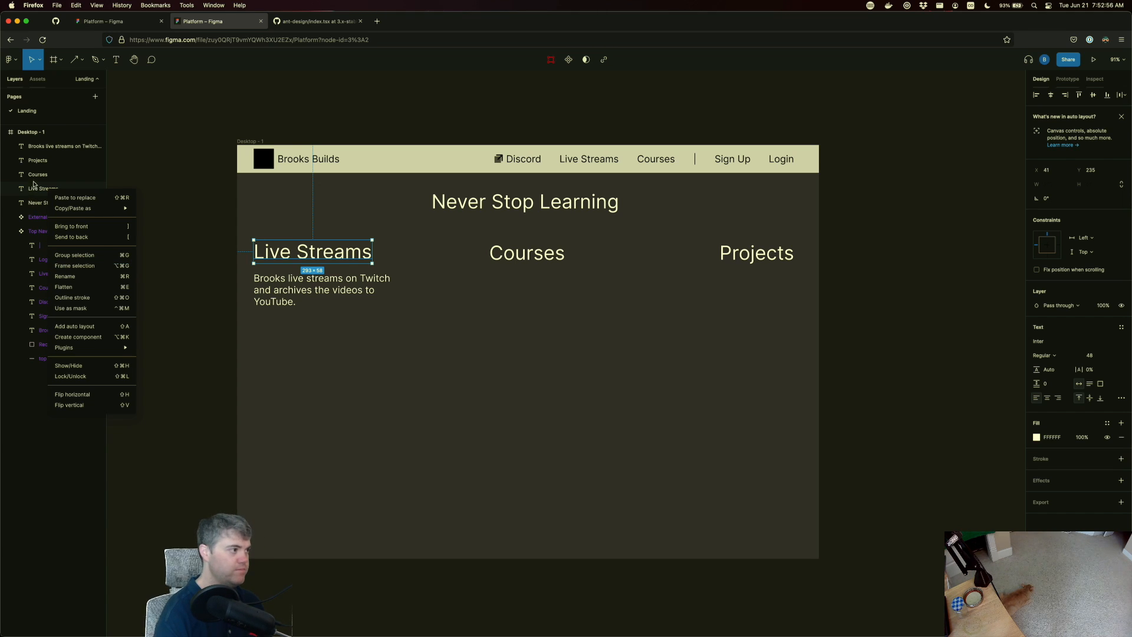
{"action": "left_click", "coordinate": [24, 417]}
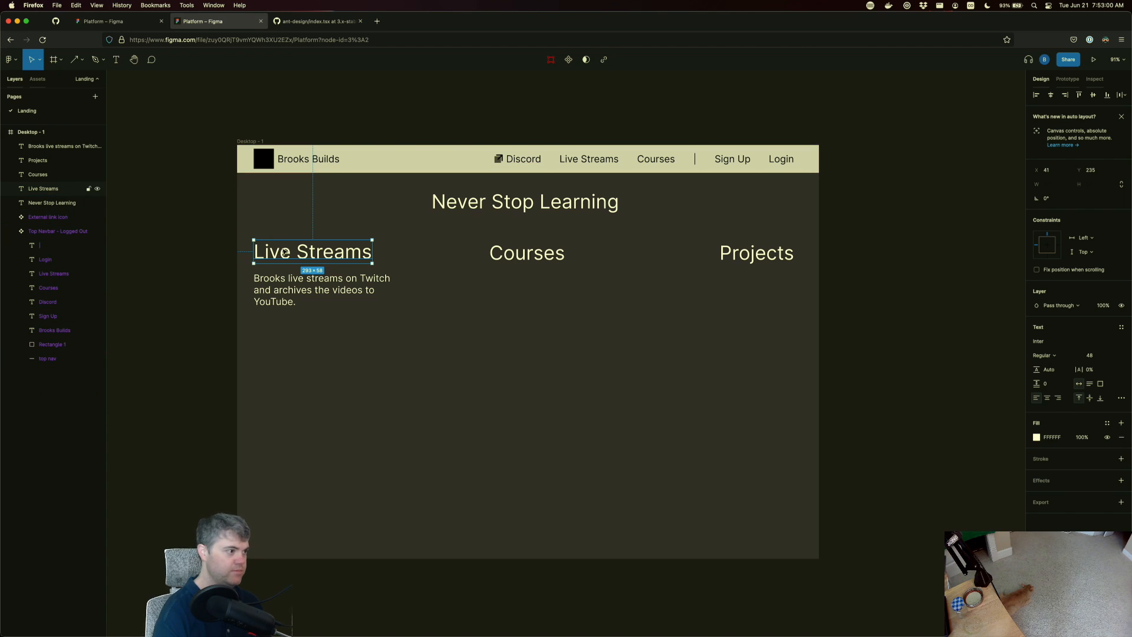
{"action": "right_click", "coordinate": [36, 192]}
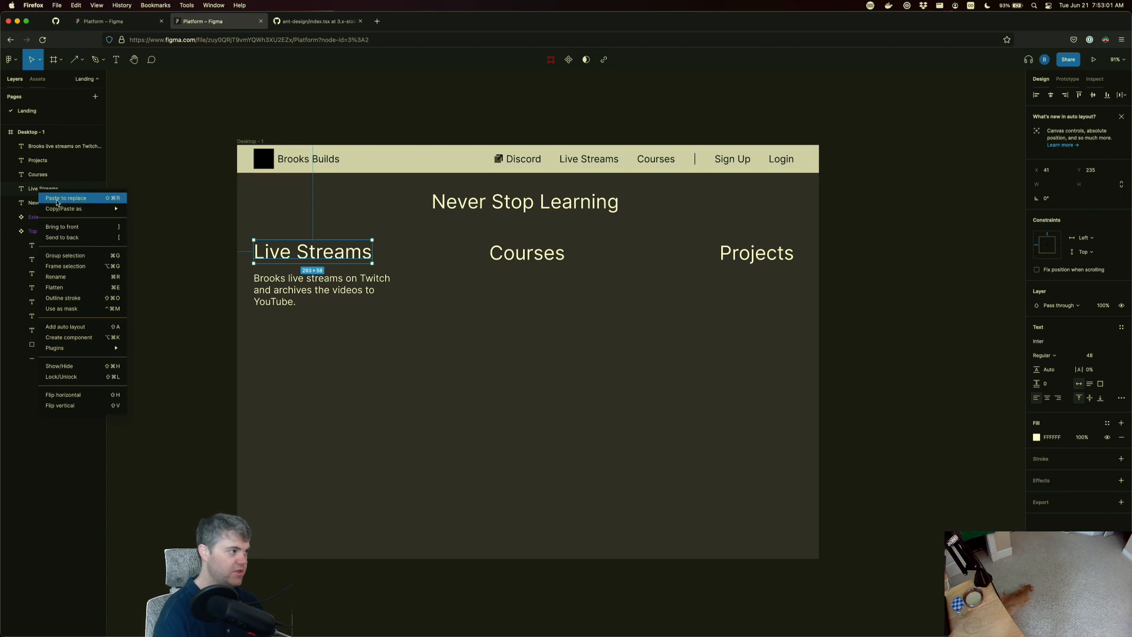
{"action": "left_click", "coordinate": [64, 256]}
{"action": "left_click", "coordinate": [12, 188]}
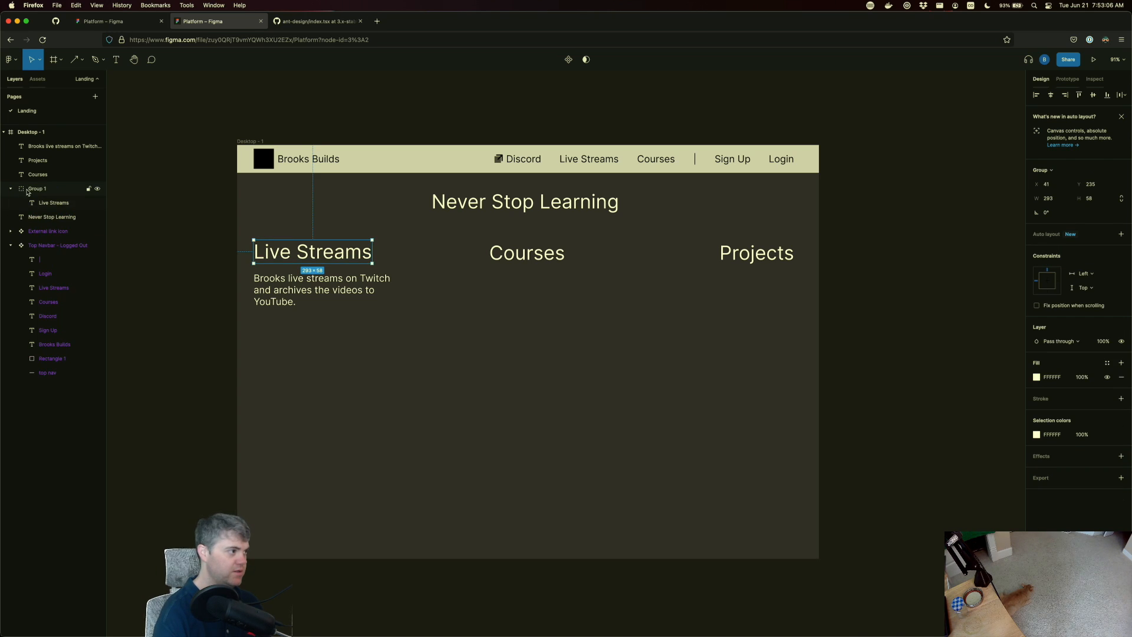
{"action": "double_click", "coordinate": [35, 189]}
{"action": "type", "text": "Live Streams"}
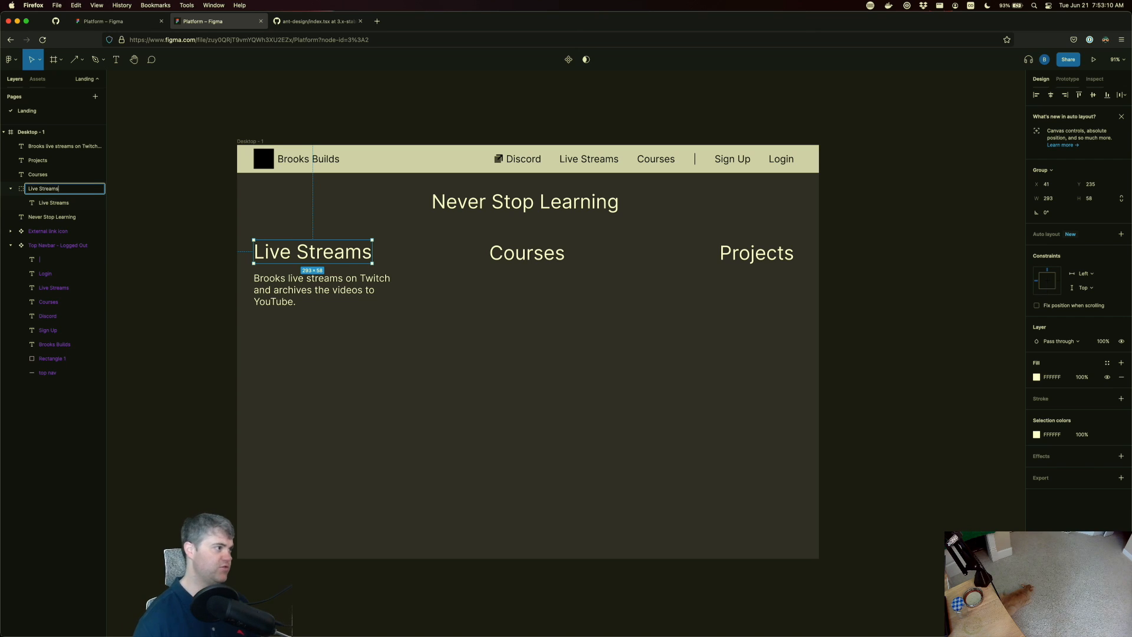
{"action": "key", "text": "Return"}
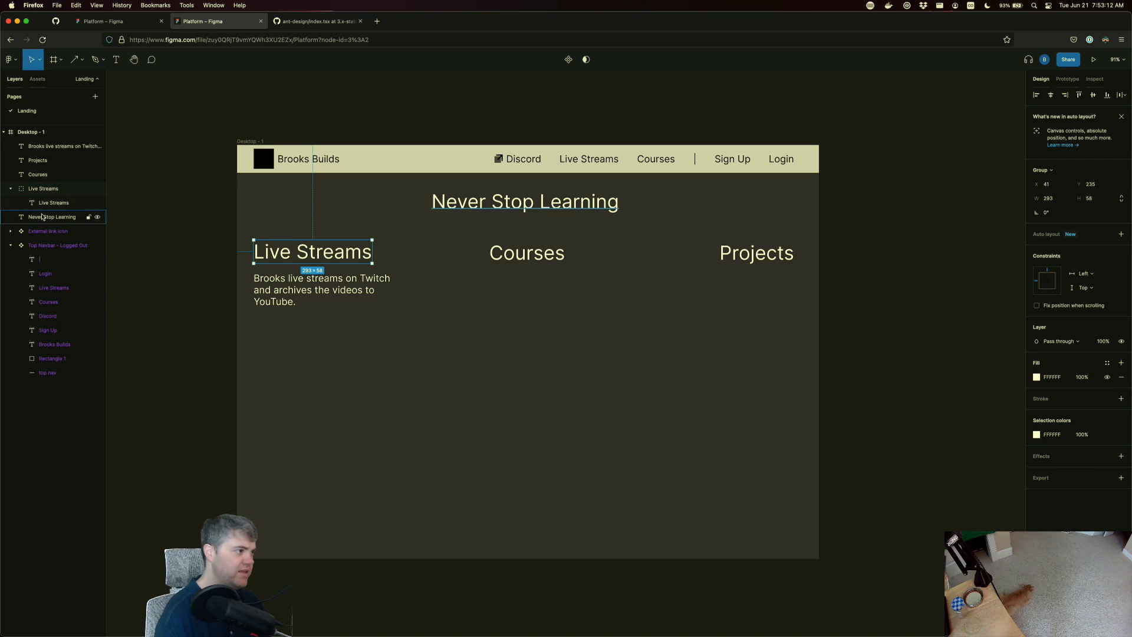
- Nest the stream description text layer inside the Live Streams group, above its heading, and select the group
{"action": "left_click", "coordinate": [47, 148]}
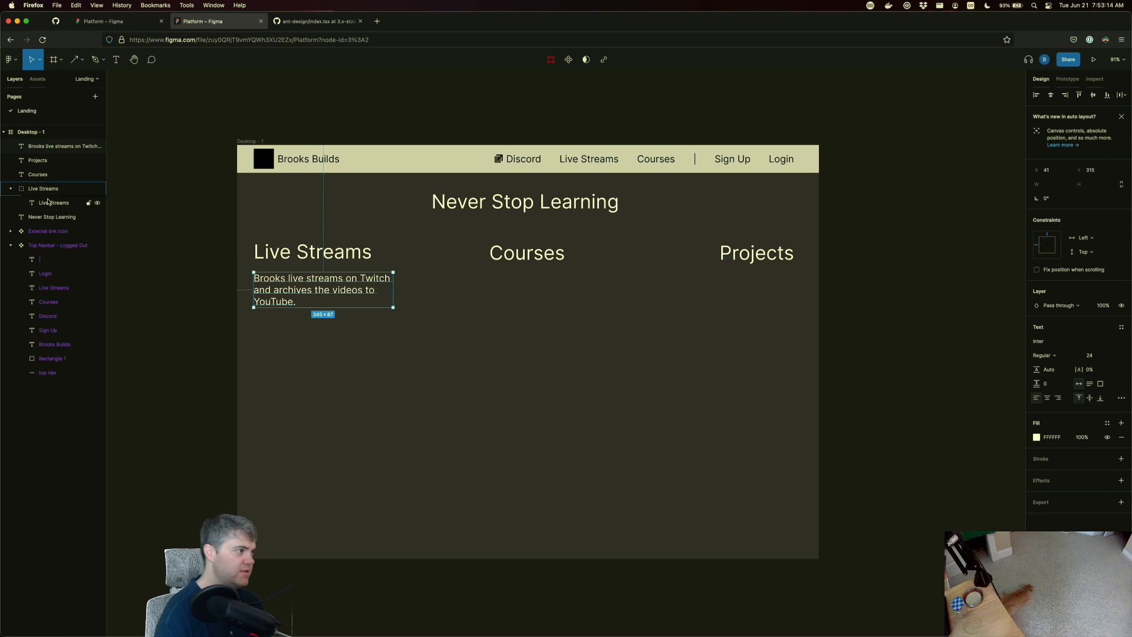
{"action": "left_click_drag", "start_coordinate": [48, 199], "coordinate": [45, 187]}
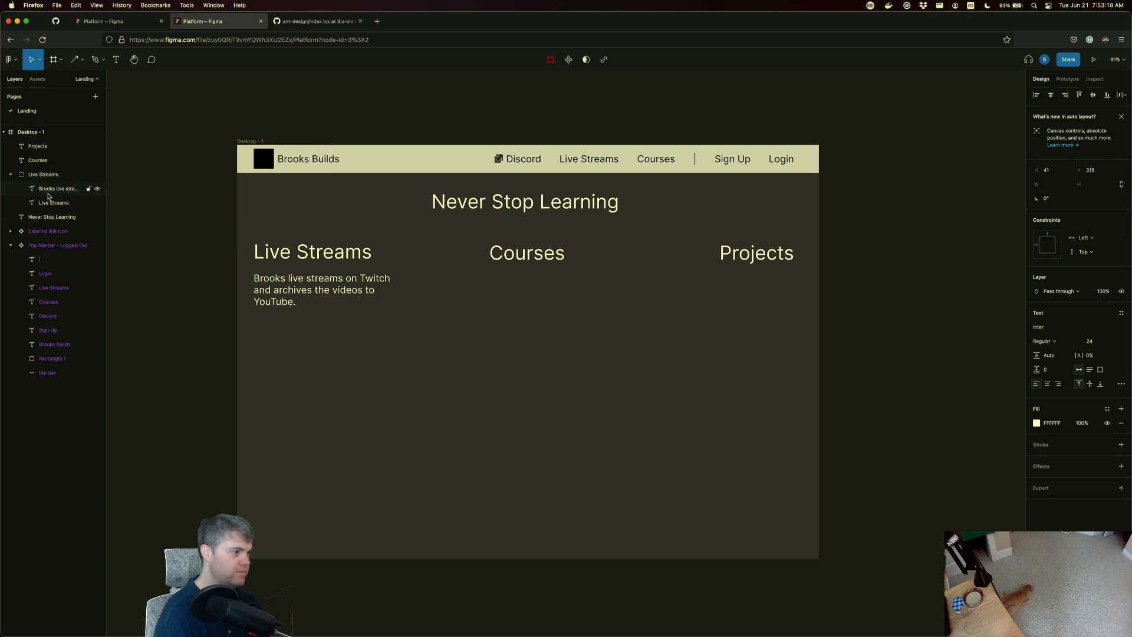
{"action": "left_click", "coordinate": [275, 330]}
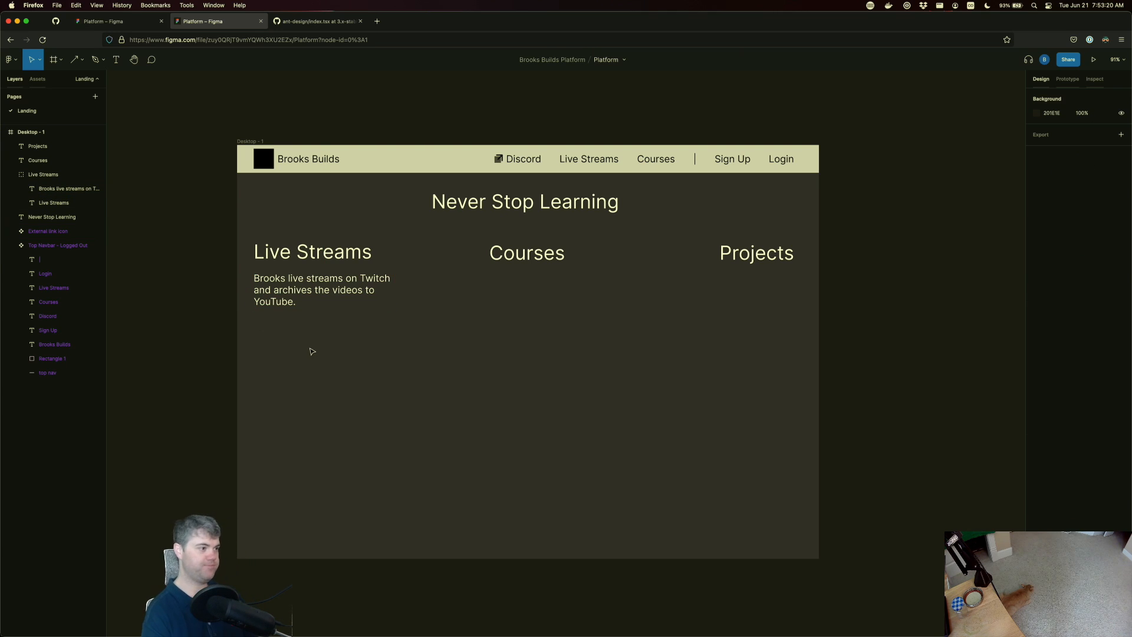
{"action": "left_click", "coordinate": [56, 176]}
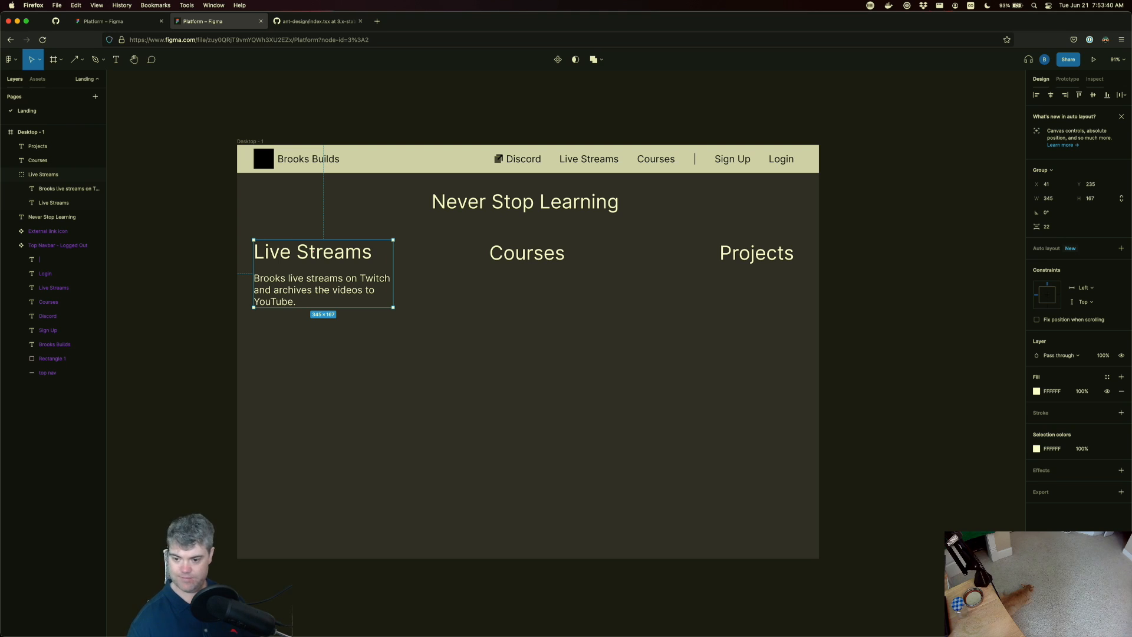
- Place the cartoon avatar illustration from Finder on the landing frame, below the Courses heading
{"action": "key", "text": "super+Tab"}
{"action": "key", "text": "super+n"}
{"action": "key", "text": "super+w"}
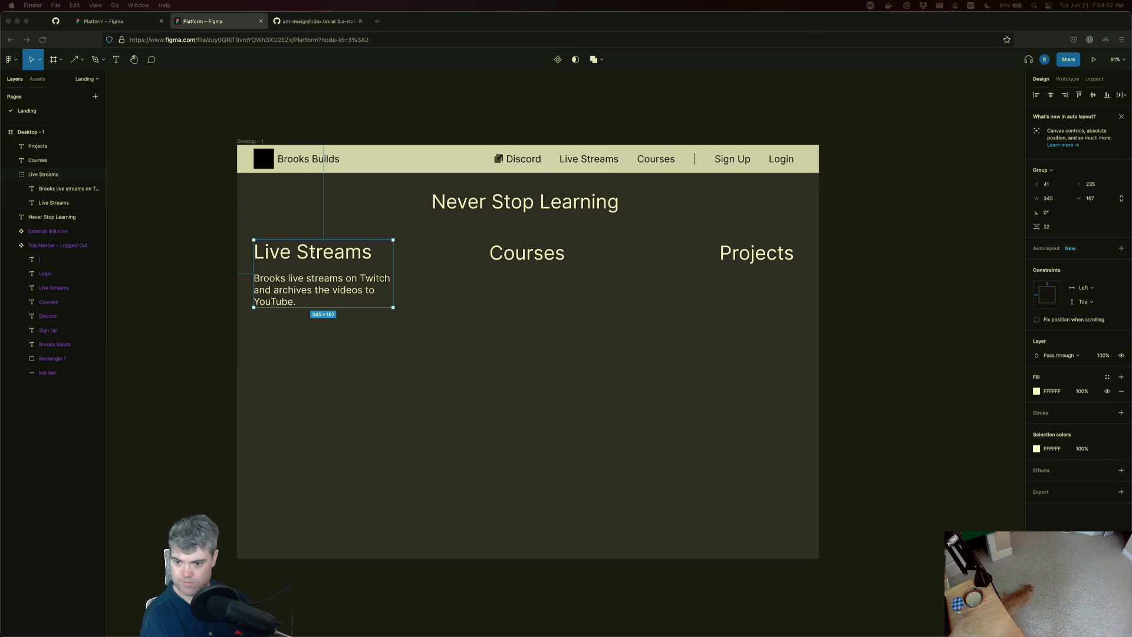
{"action": "left_click_drag", "start_coordinate": [739, 513], "coordinate": [541, 356]}
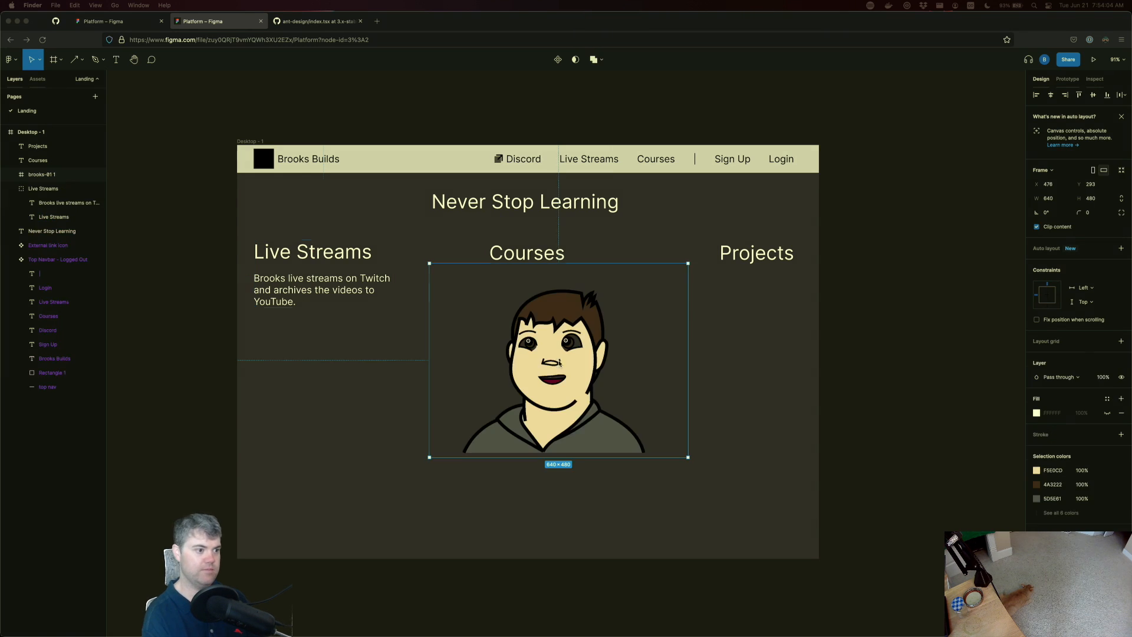
- Try shrinking the avatar illustration to about 165 × 124 and moving it to about x 707, y 485, and undo both changes
{"action": "left_click", "coordinate": [688, 458]}
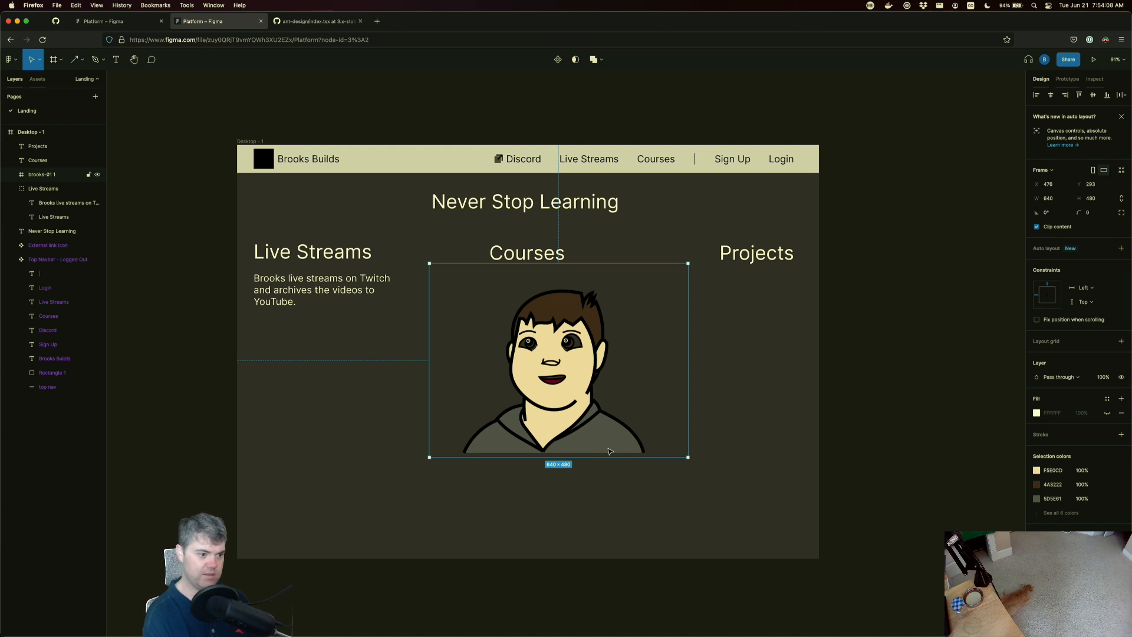
{"action": "left_click_drag", "start_coordinate": [687, 459], "coordinate": [496, 313]}
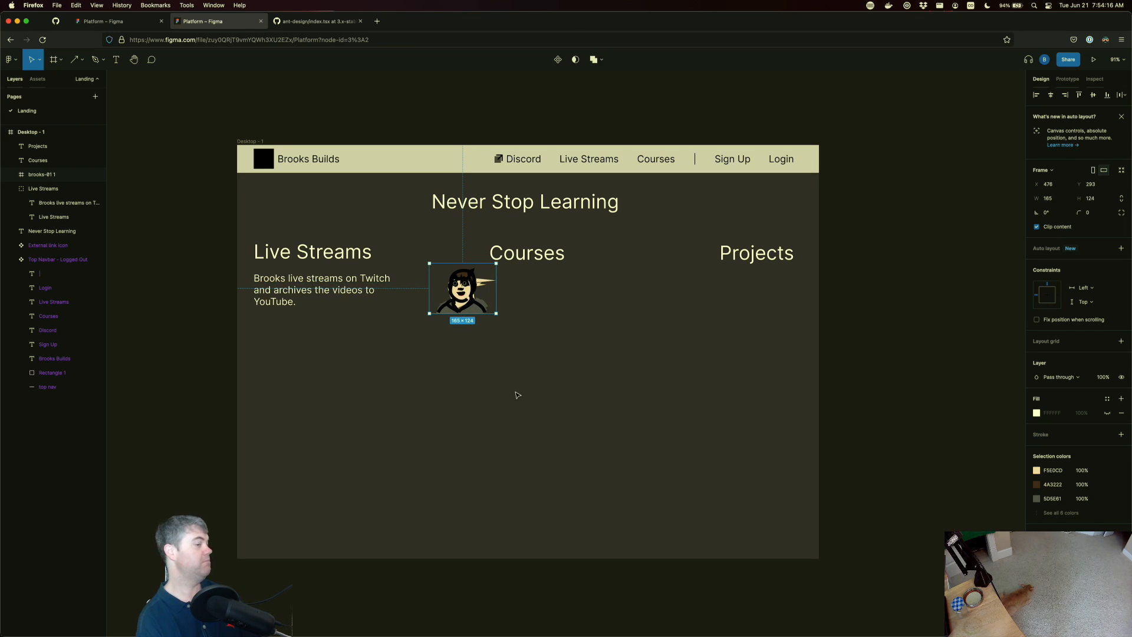
{"action": "left_click_drag", "start_coordinate": [482, 328], "coordinate": [575, 397]}
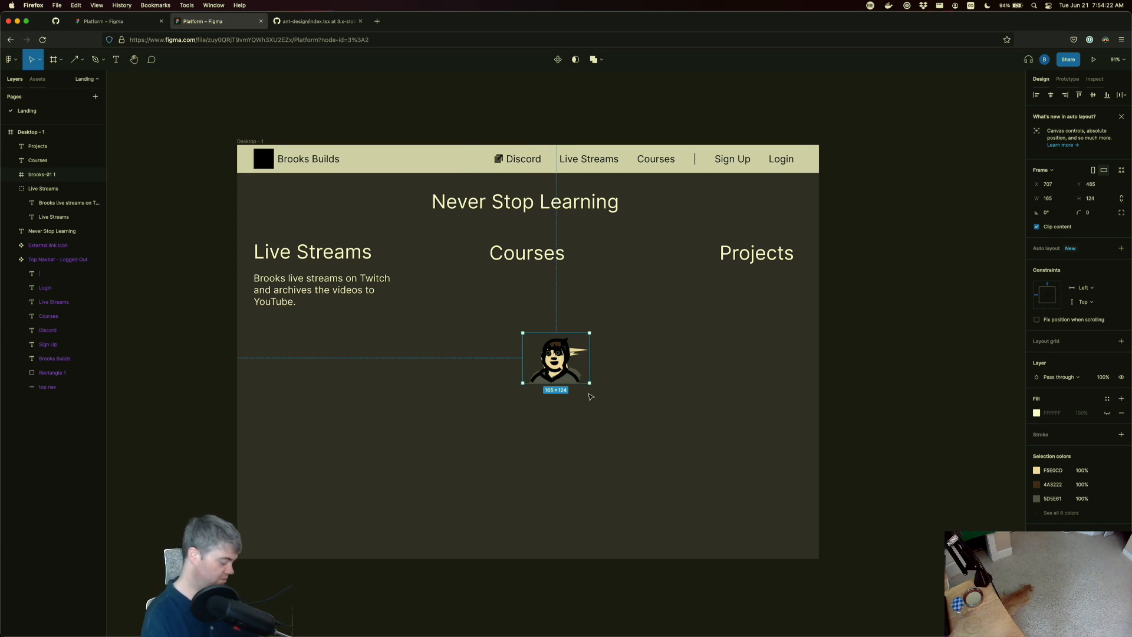
{"action": "key", "text": "super+z"}
{"action": "key", "text": "super+z"}
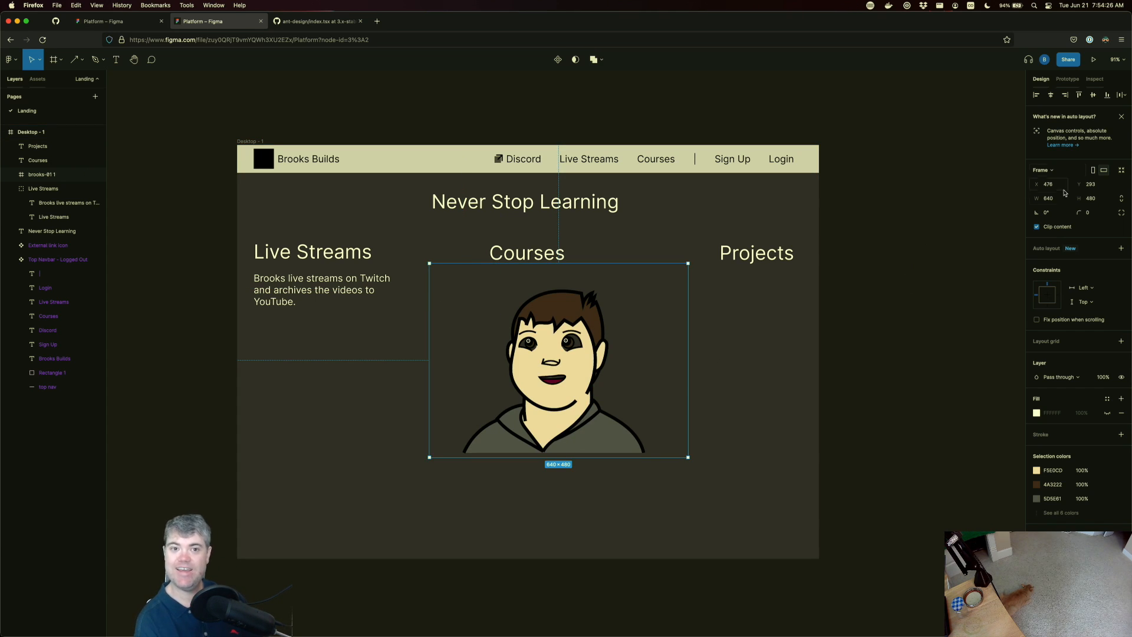
- Set the avatar illustration frame's width and height to 50
{"action": "left_click", "coordinate": [1036, 227]}
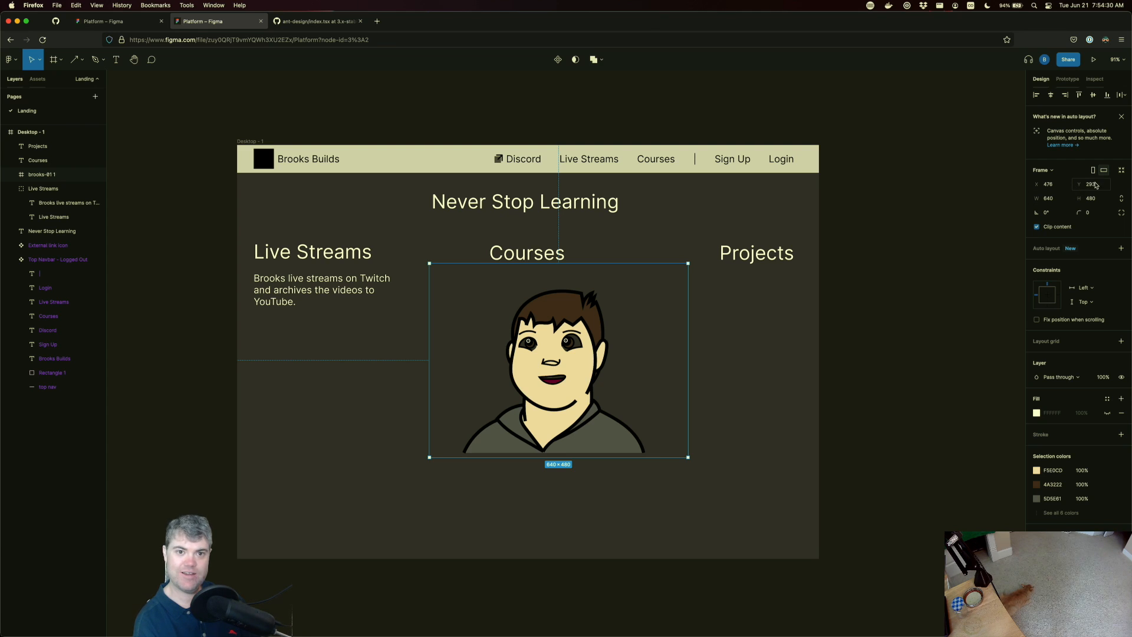
{"action": "left_click", "coordinate": [1057, 199]}
{"action": "left_click_drag", "start_coordinate": [1058, 201], "coordinate": [1039, 200]}
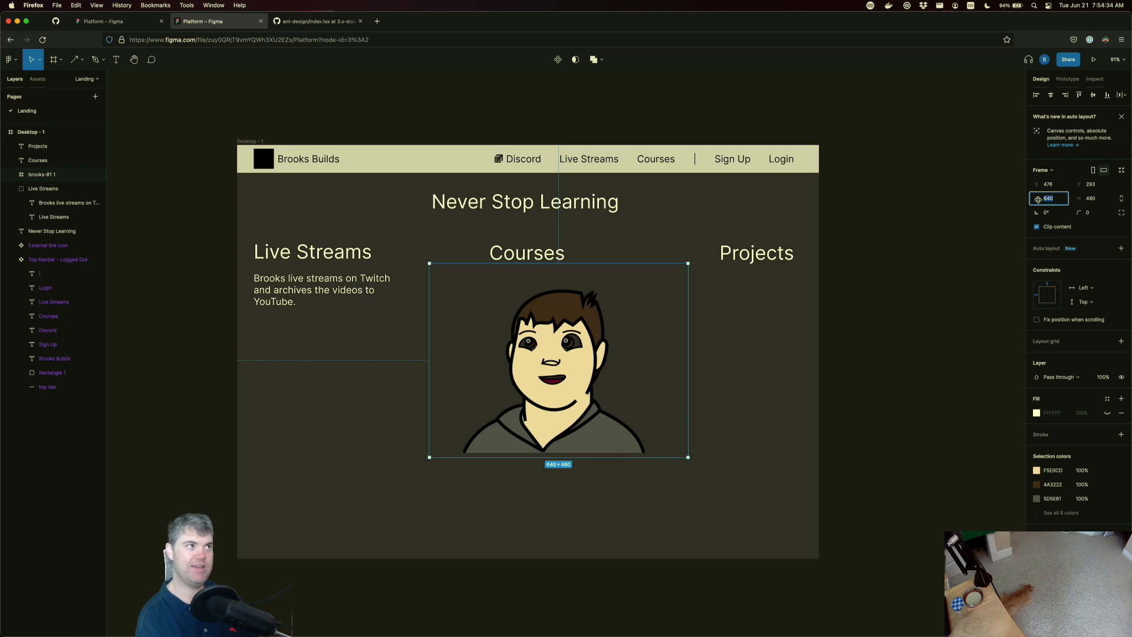
{"action": "type", "text": "50"}
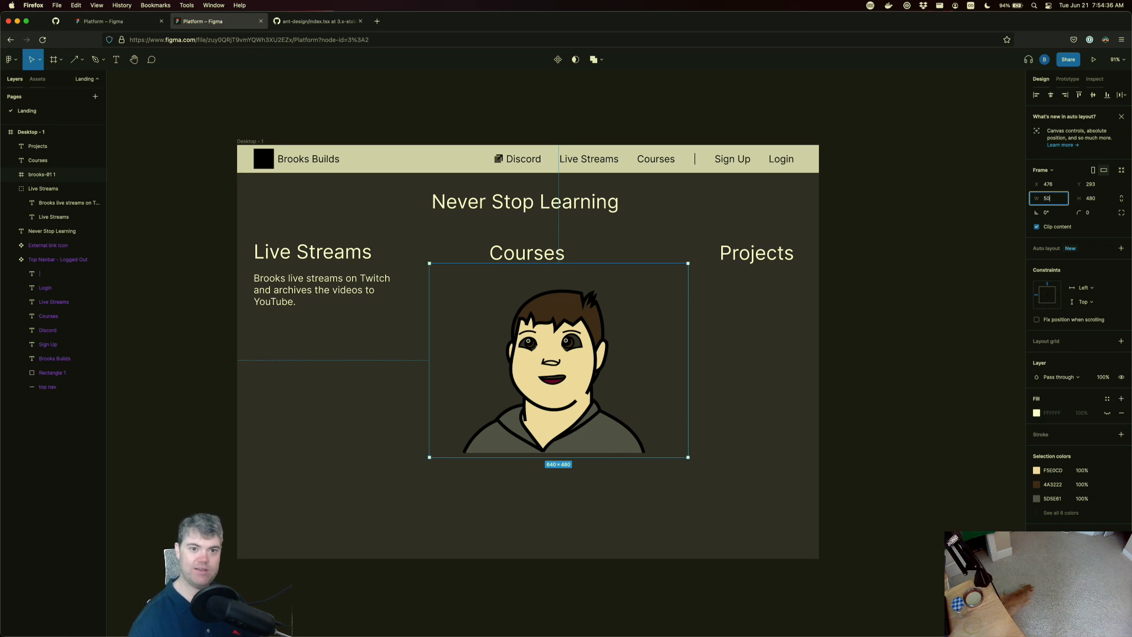
{"action": "key", "text": "Tab"}
{"action": "type", "text": "50"}
{"action": "key", "text": "Return"}
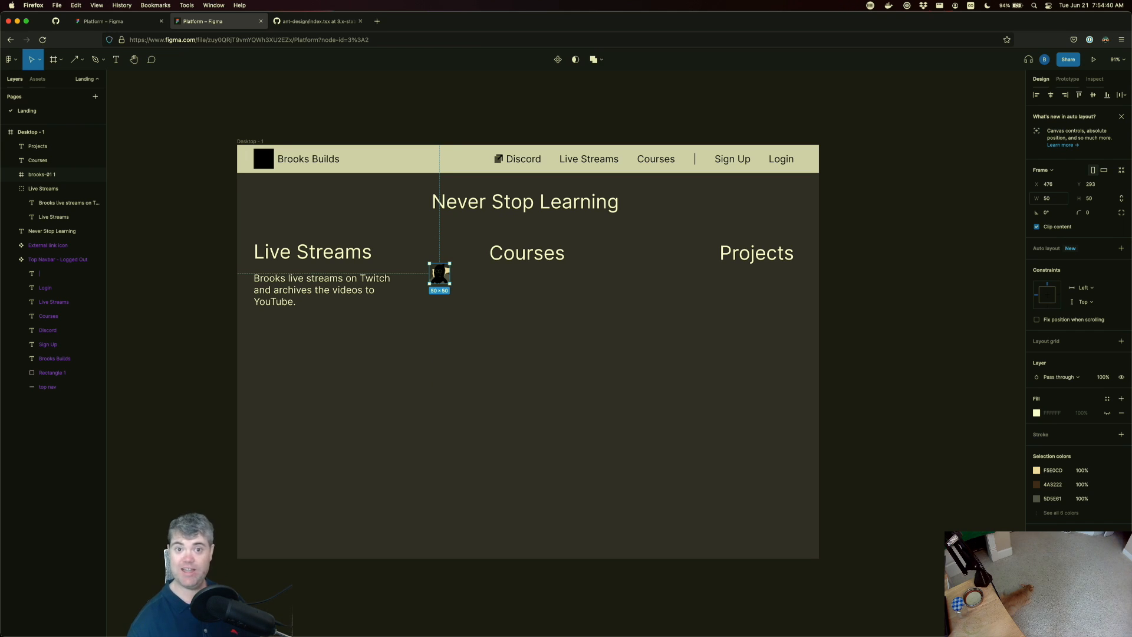
- Toggle content clipping on the avatar illustration frame off and back on, and delete the frame
{"action": "left_click", "coordinate": [1037, 227]}
{"action": "left_click", "coordinate": [1037, 227]}
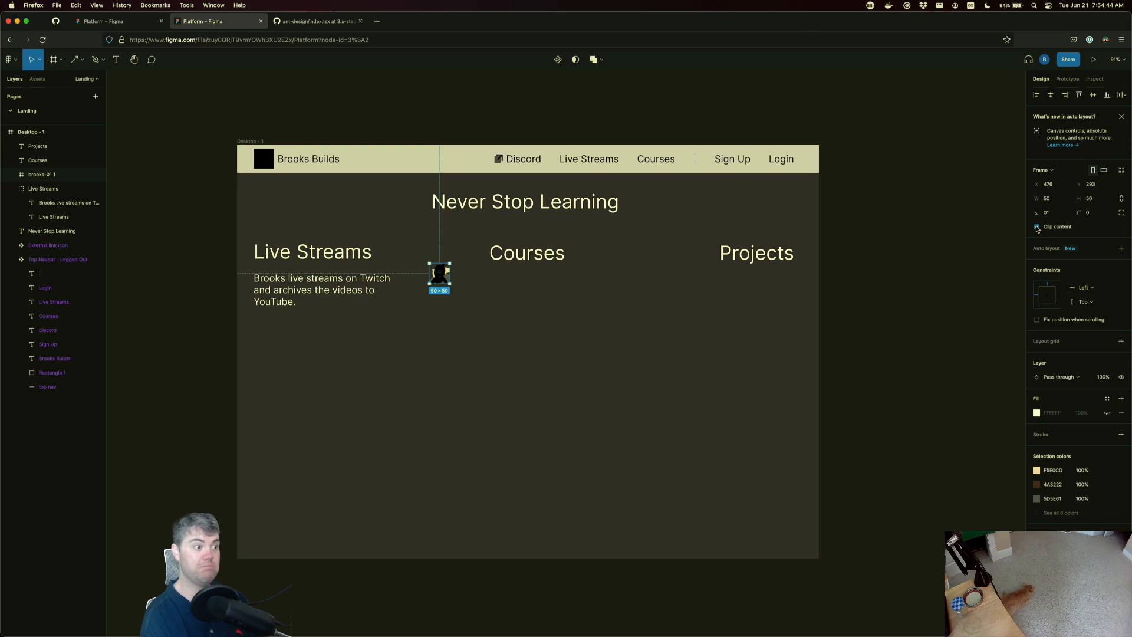
{"action": "key", "text": "Delete"}
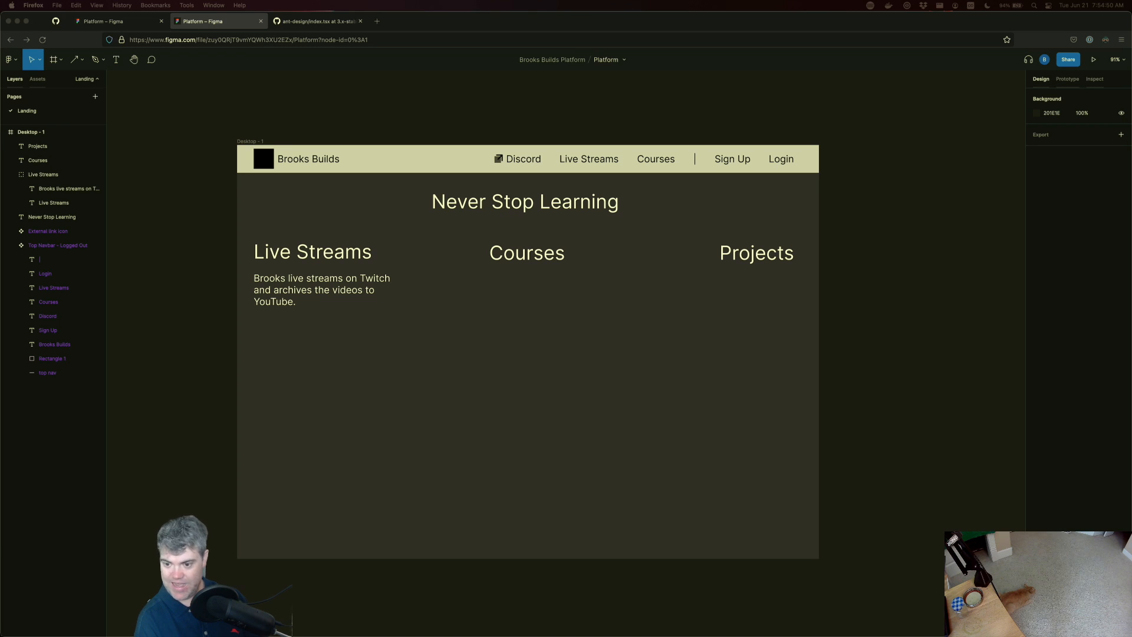
- Place the small avatar image from Finder beside the Never Stop Learning heading, at about x 306, y 143
{"action": "left_click_drag", "start_coordinate": [575, 433], "coordinate": [466, 326]}
{"action": "left_click_drag", "start_coordinate": [557, 410], "coordinate": [372, 214]}
- Delete the black placeholder square from the logged-out top navbar component
{"action": "left_click", "coordinate": [287, 160]}
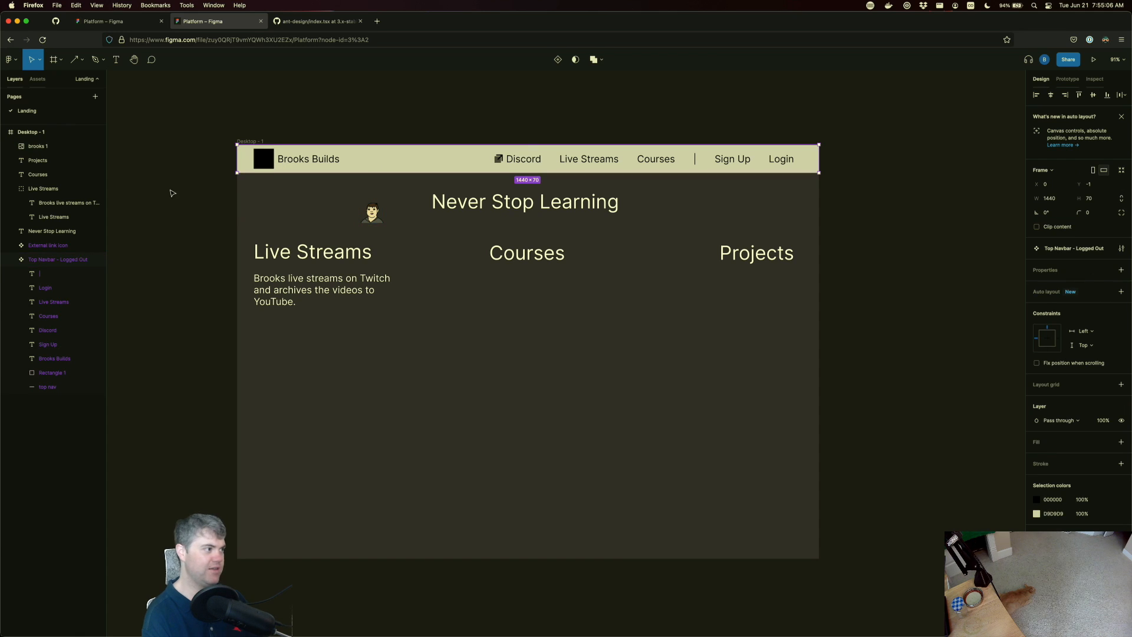
{"action": "left_click", "coordinate": [56, 373]}
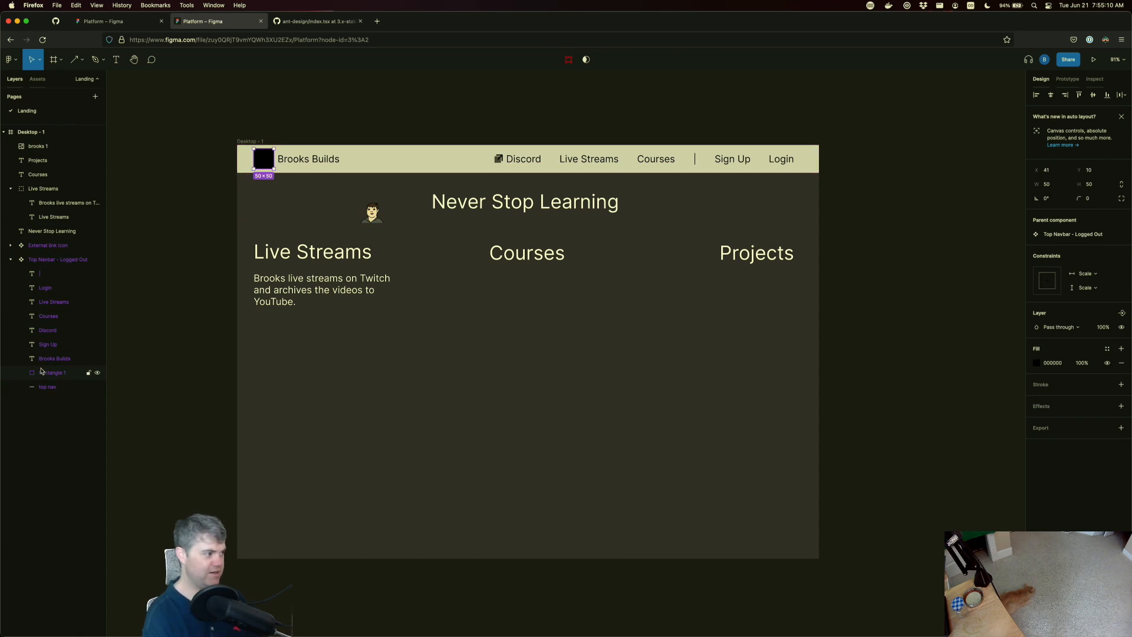
{"action": "key", "text": "Delete"}
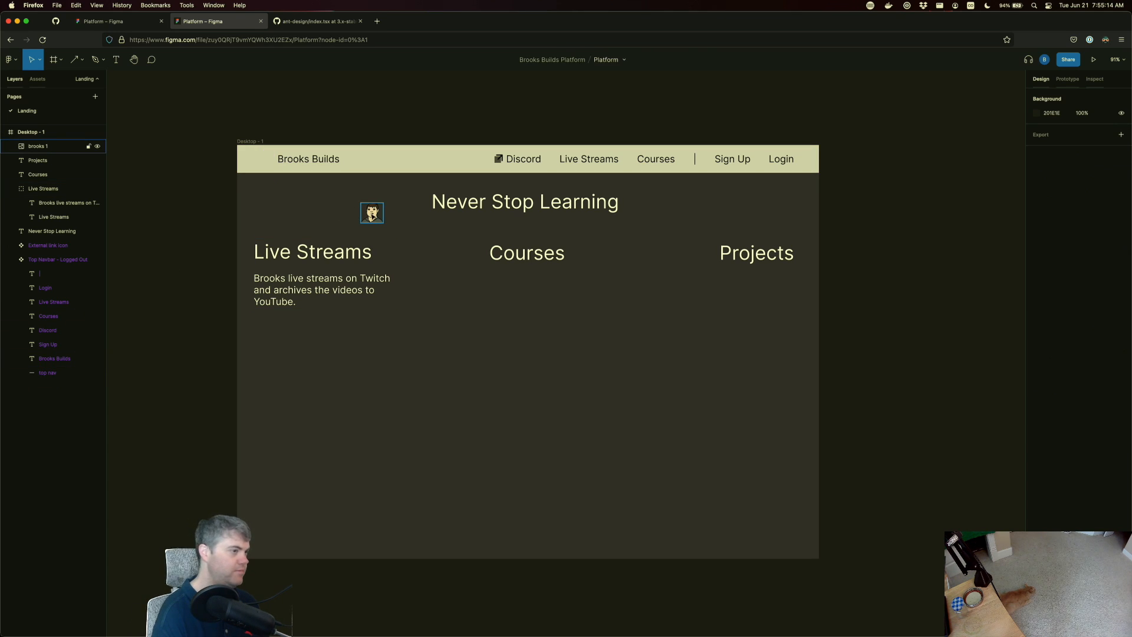
- Nest the avatar image in the logged-out navbar component and move it before the Brooks Builds text, at about x 47, y 10
{"action": "left_click", "coordinate": [371, 214]}
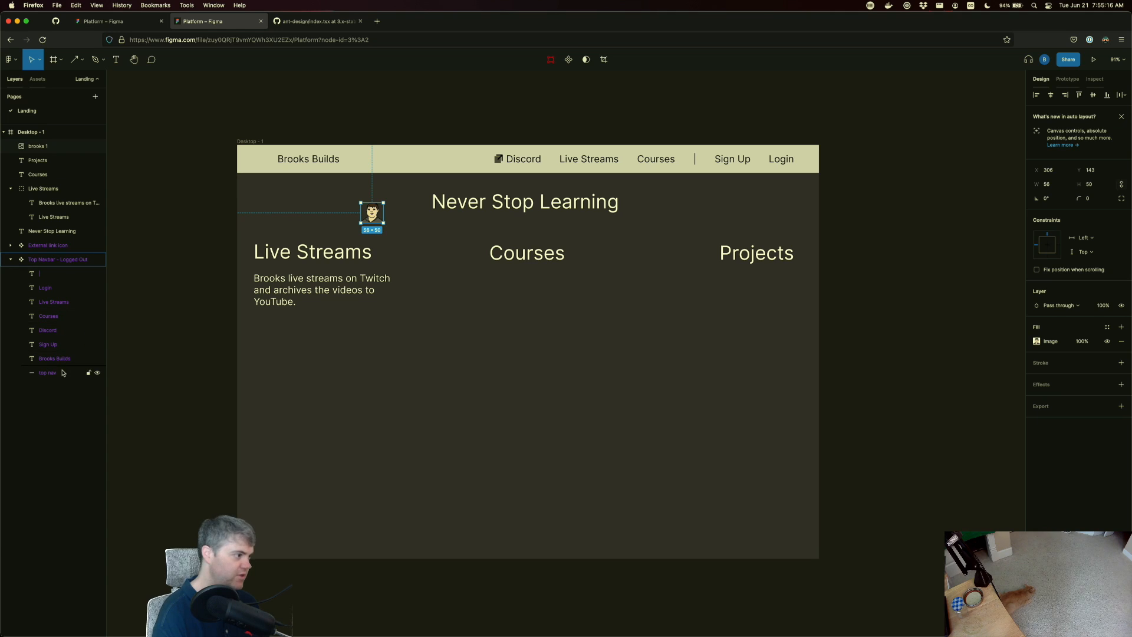
{"action": "left_click_drag", "start_coordinate": [62, 370], "coordinate": [61, 367]}
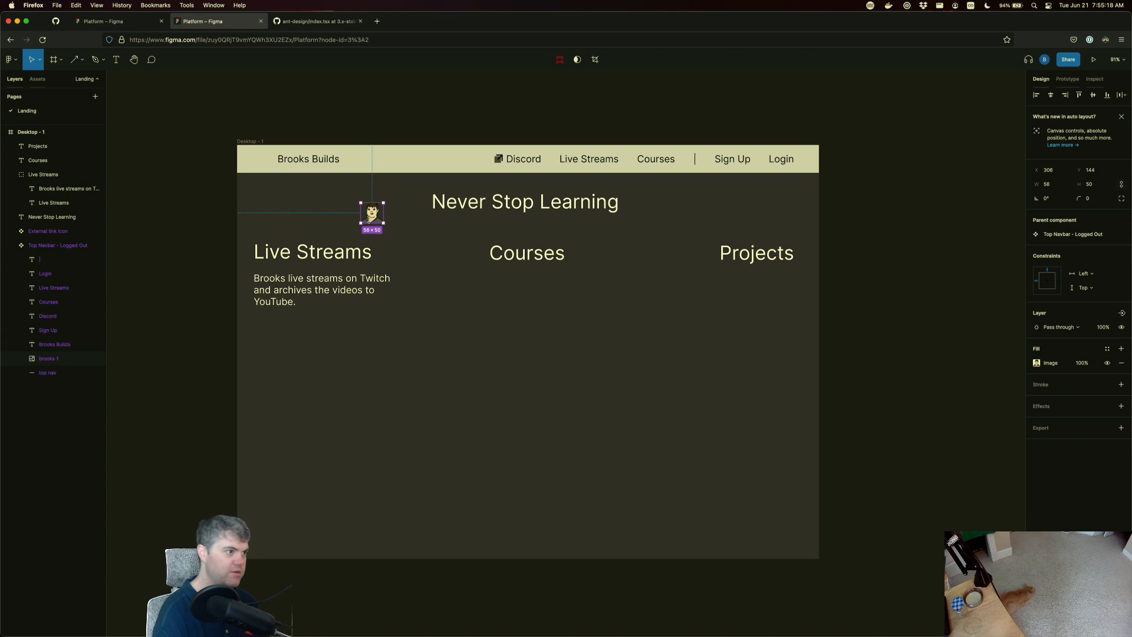
{"action": "left_click_drag", "start_coordinate": [370, 222], "coordinate": [282, 223]}
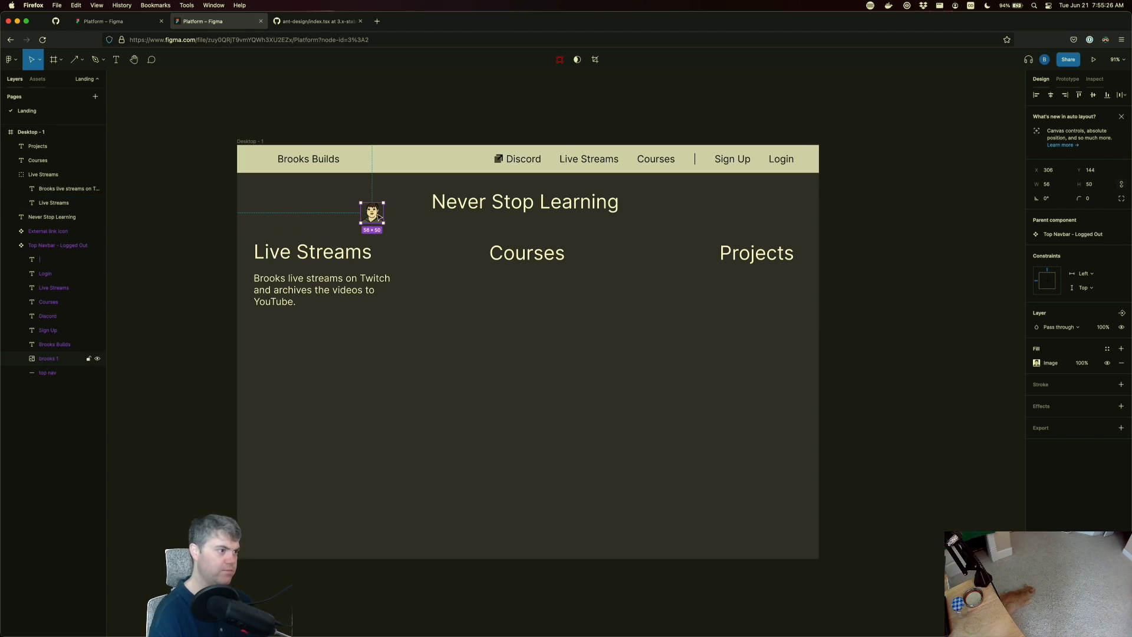
{"action": "left_click_drag", "start_coordinate": [377, 216], "coordinate": [271, 162]}
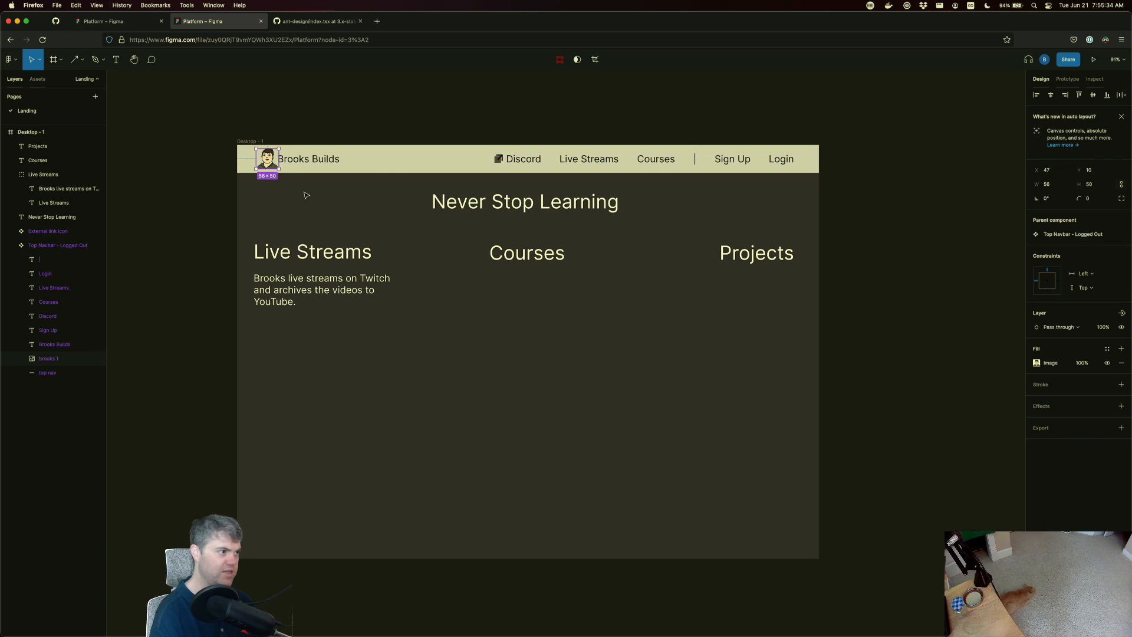
{"action": "left_click", "coordinate": [314, 201]}
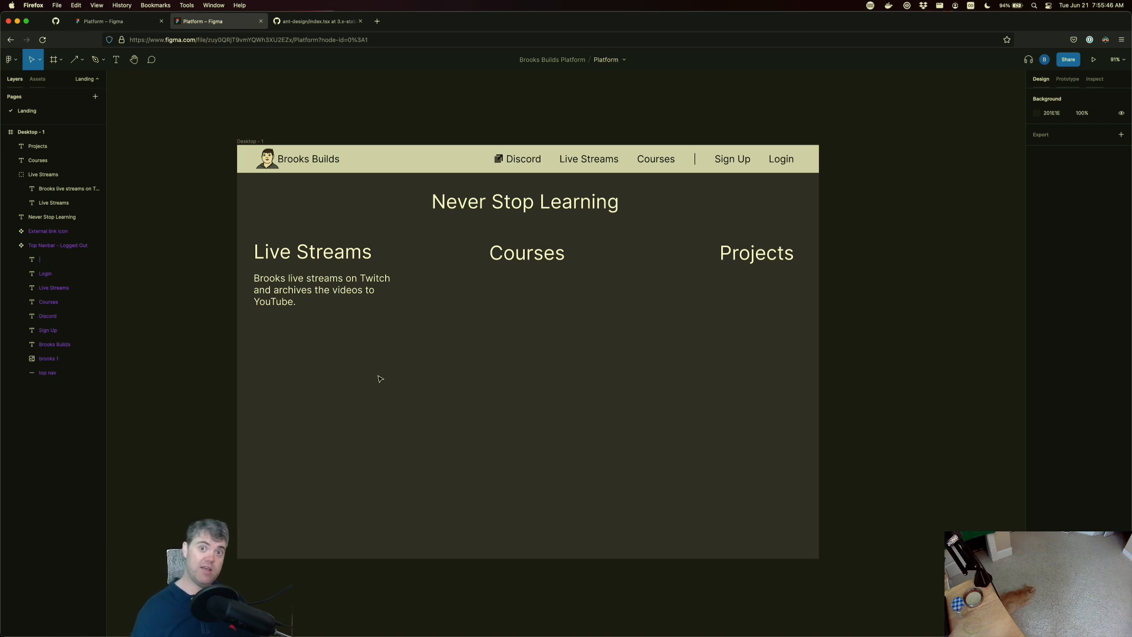
{"action": "scroll", "coordinate": [377, 374], "scroll_direction": "down", "scroll_amount": 1}
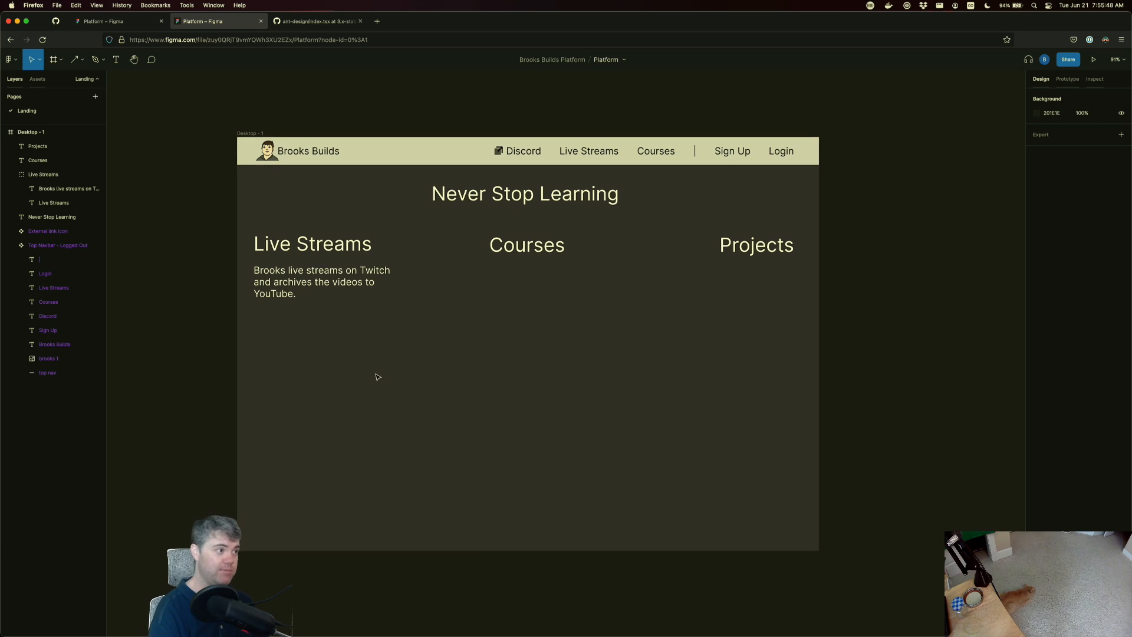
{"action": "scroll", "coordinate": [321, 345], "scroll_direction": "up", "scroll_amount": 2}
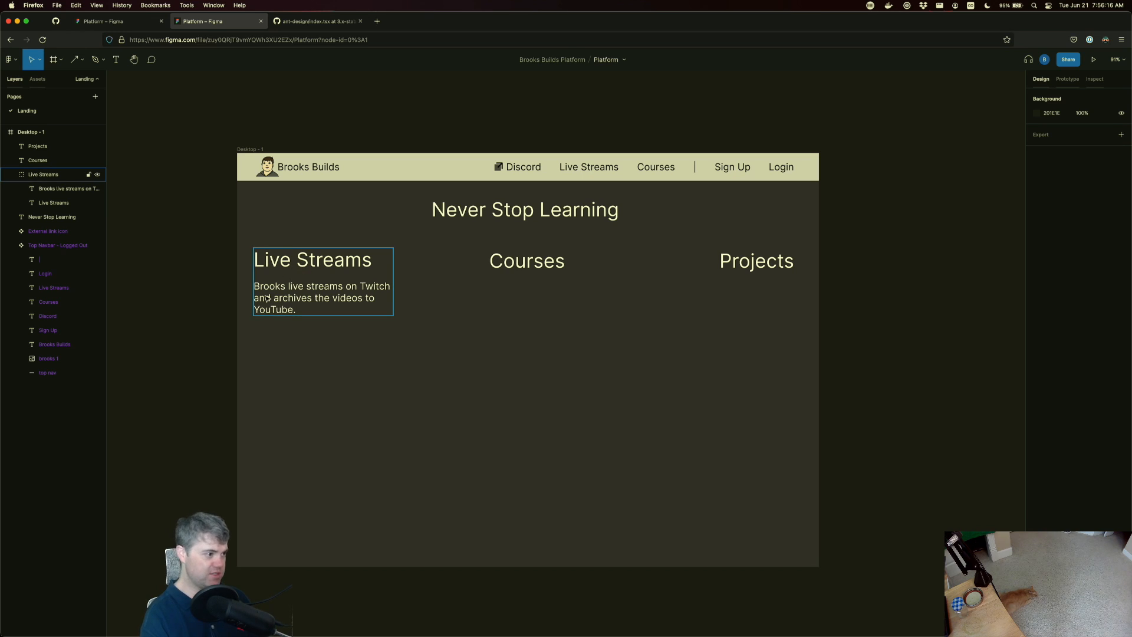
{"action": "left_click", "coordinate": [301, 302]}
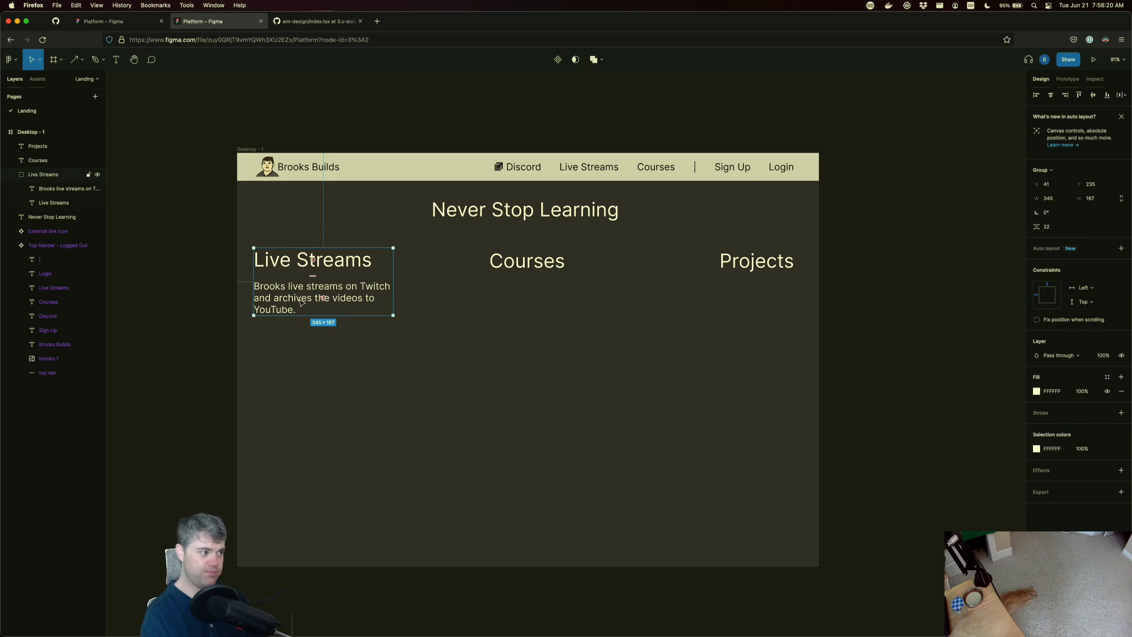
{"action": "left_click", "coordinate": [301, 302]}
{"action": "left_click", "coordinate": [309, 370]}
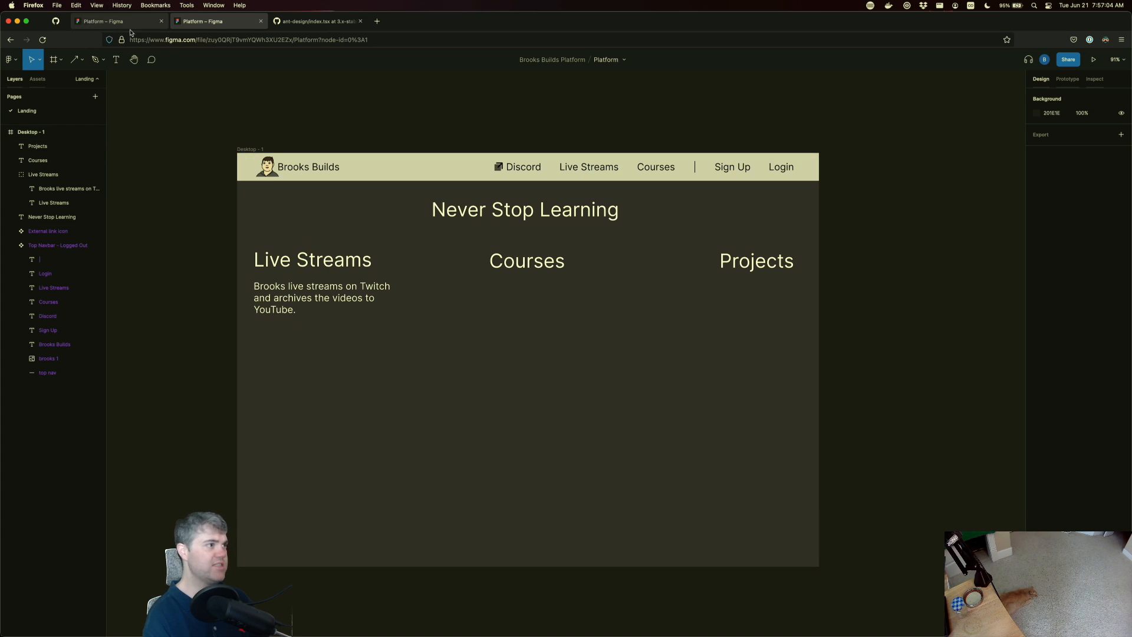
- Open twitch.tv/brookzerker in a new browser tab
{"action": "left_click", "coordinate": [376, 21]}
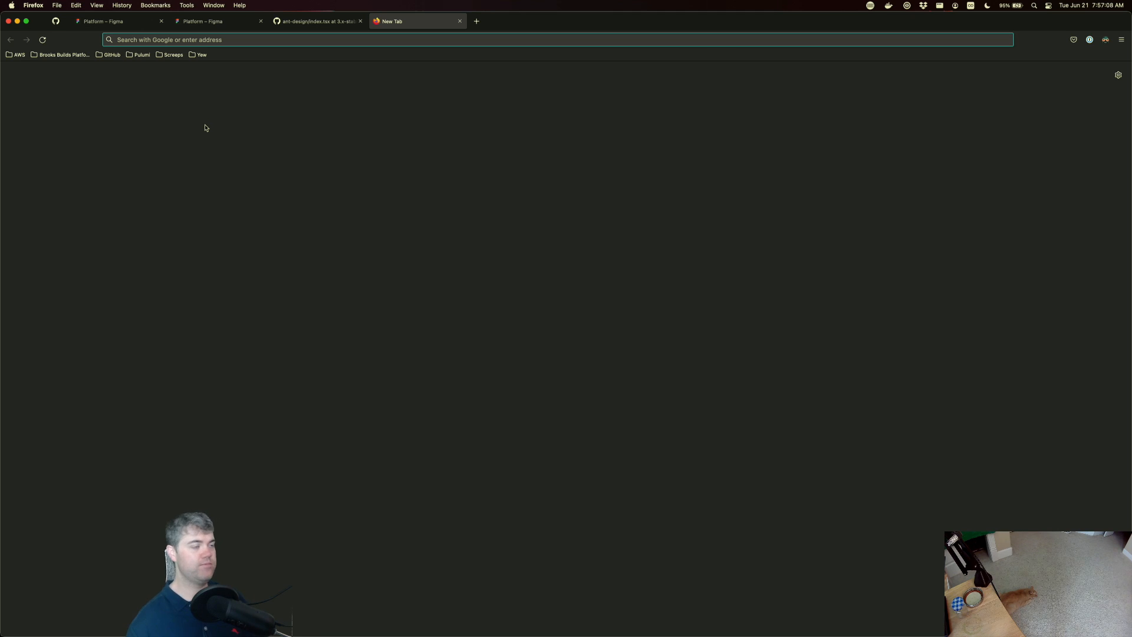
{"action": "type", "text": "twit"}
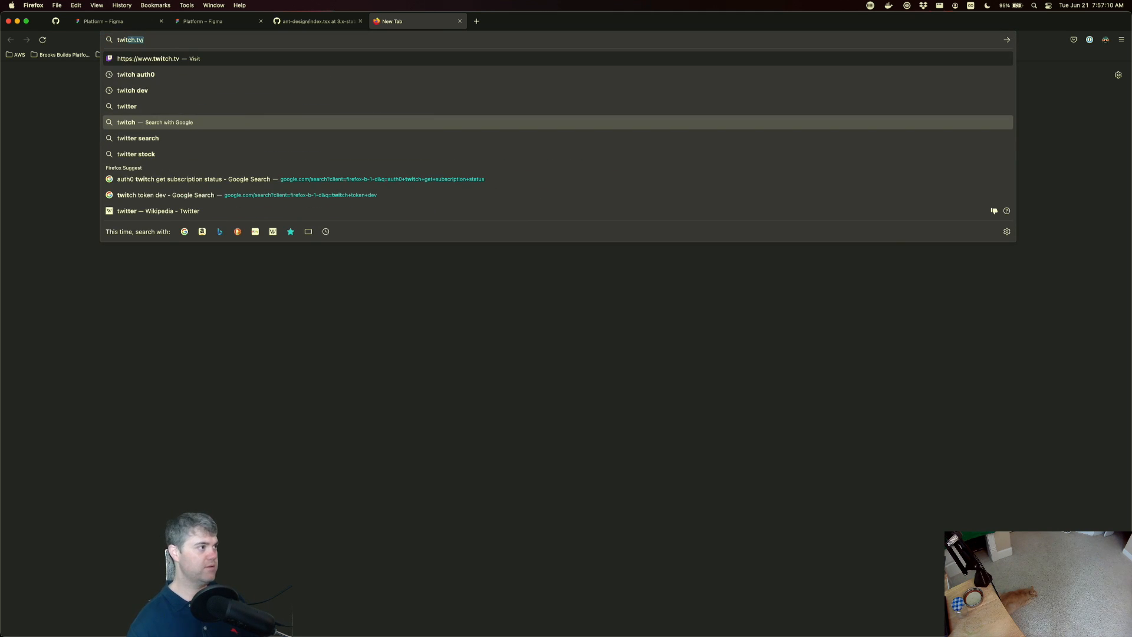
{"action": "key", "text": "Right"}
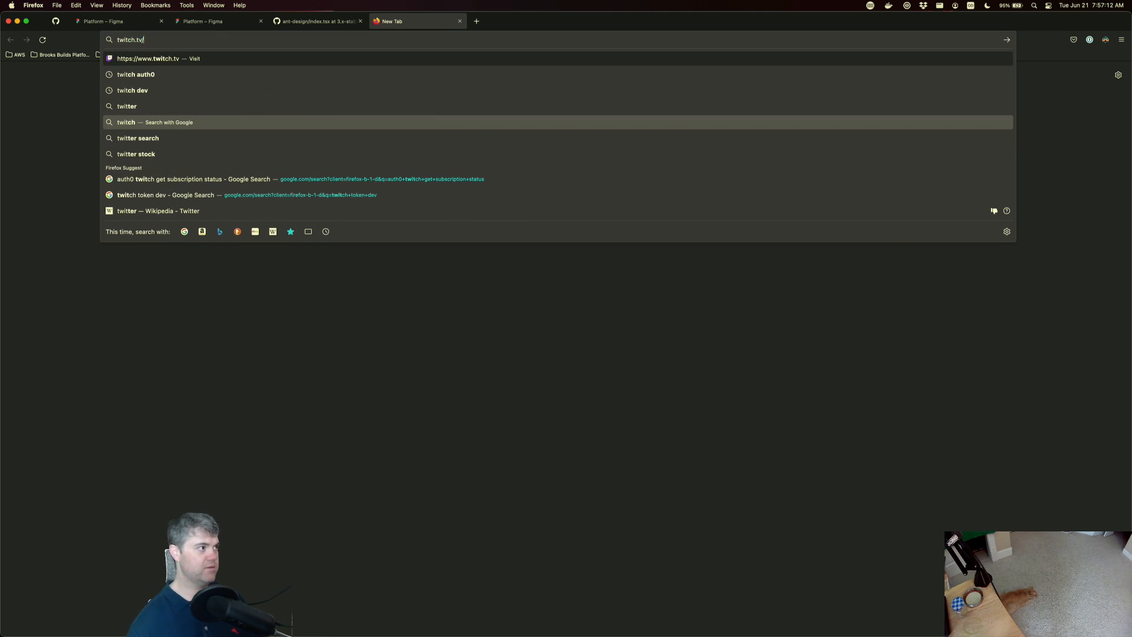
{"action": "type", "text": "brookzerker?refe"}
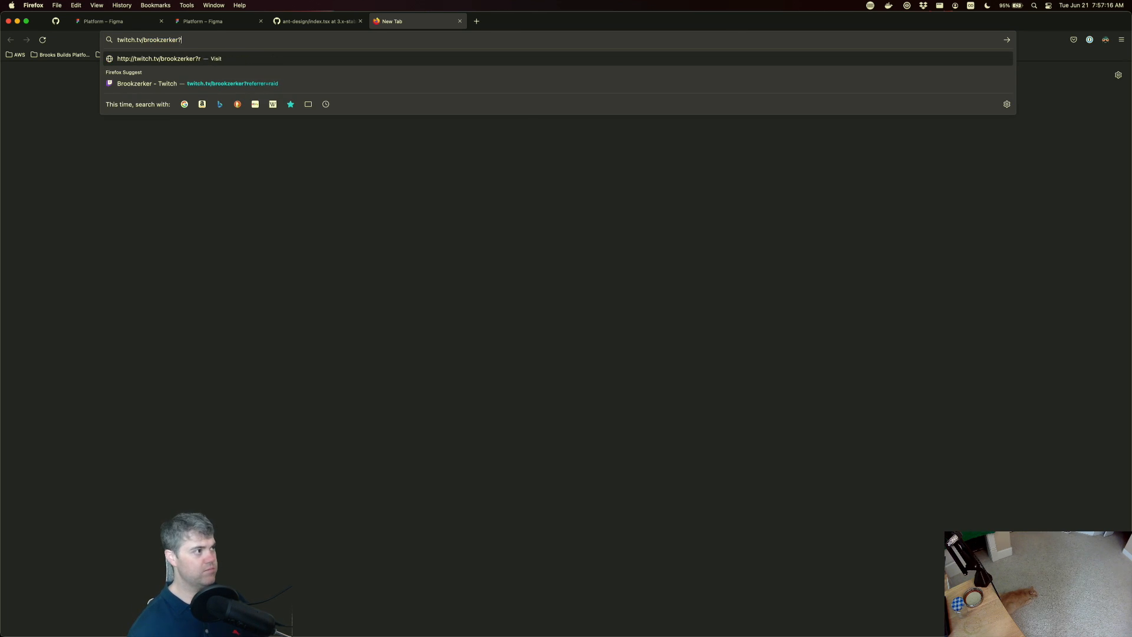
{"action": "key", "text": "BackSpace"}
{"action": "key", "text": "Return"}
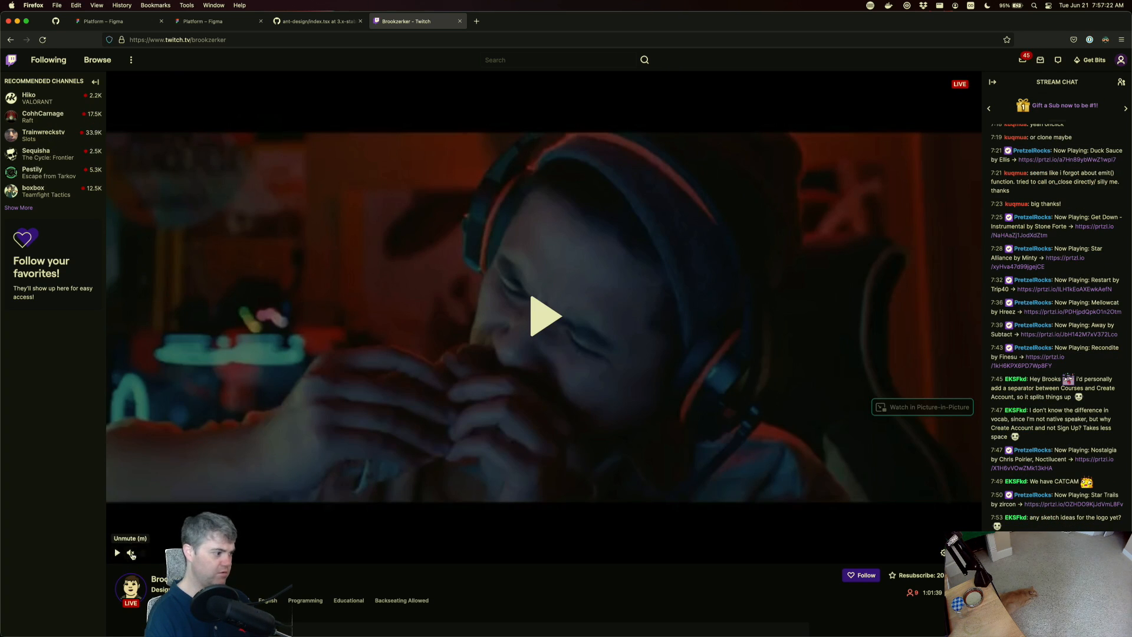
- Play the Twitch live stream and capture a screenshot of its video area
{"action": "left_click", "coordinate": [117, 553]}
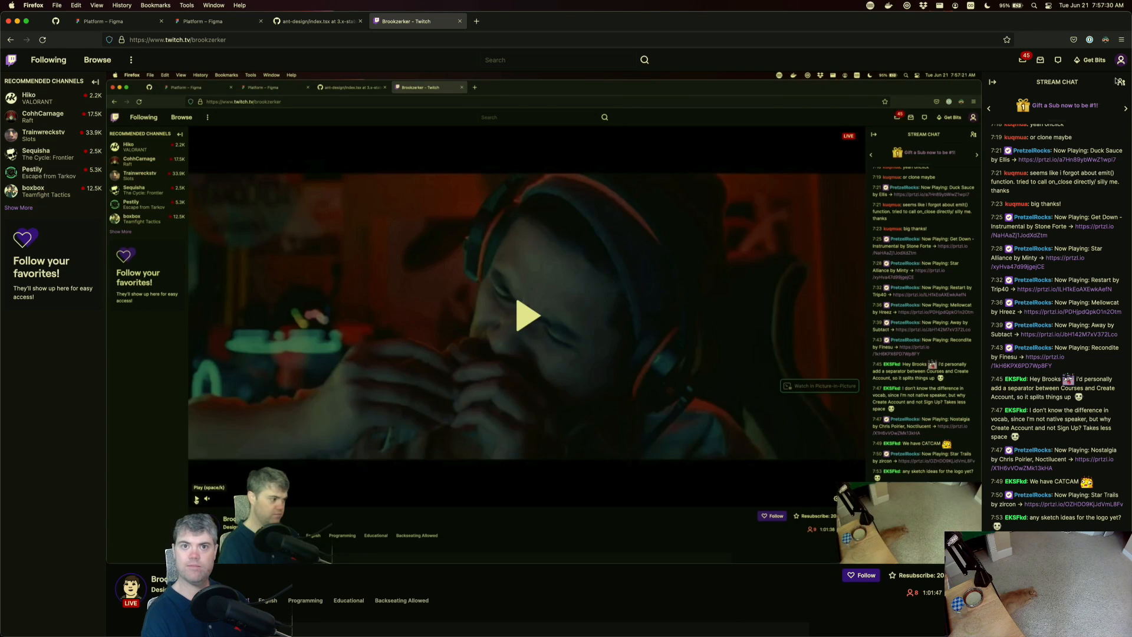
{"action": "left_click", "coordinate": [1120, 60]}
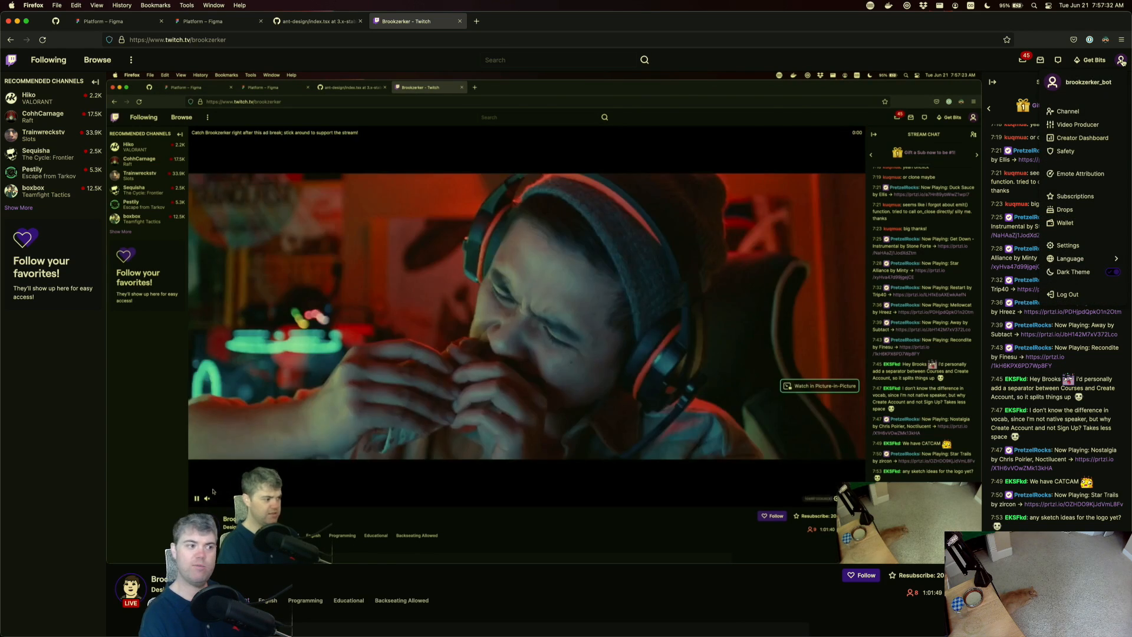
{"action": "left_click", "coordinate": [1122, 61]}
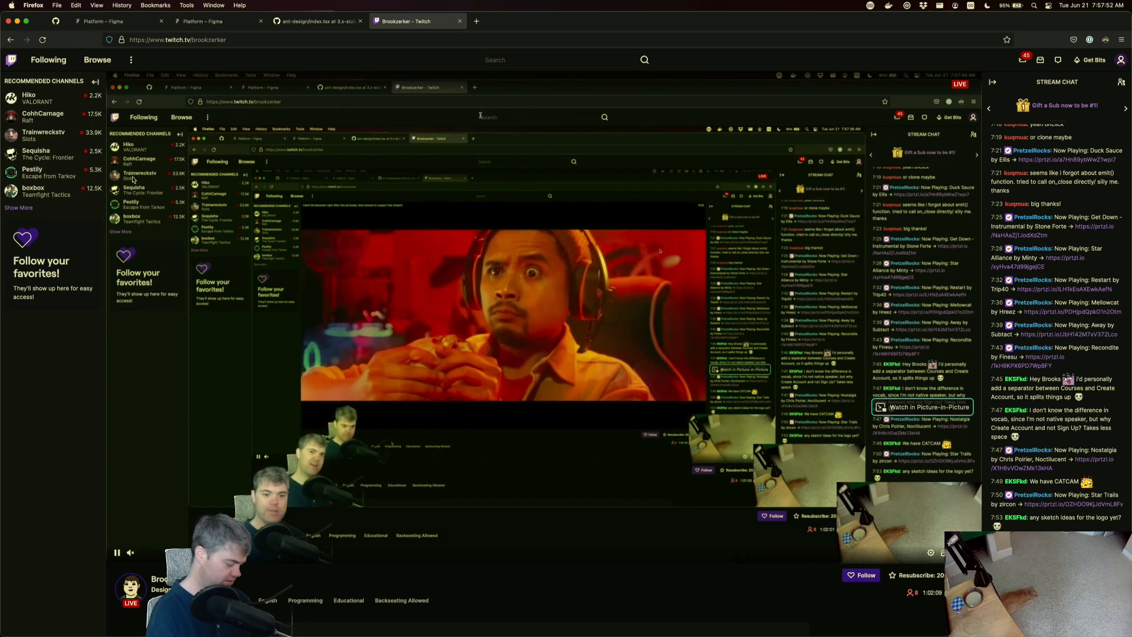
{"action": "key", "text": "super+shift+4"}
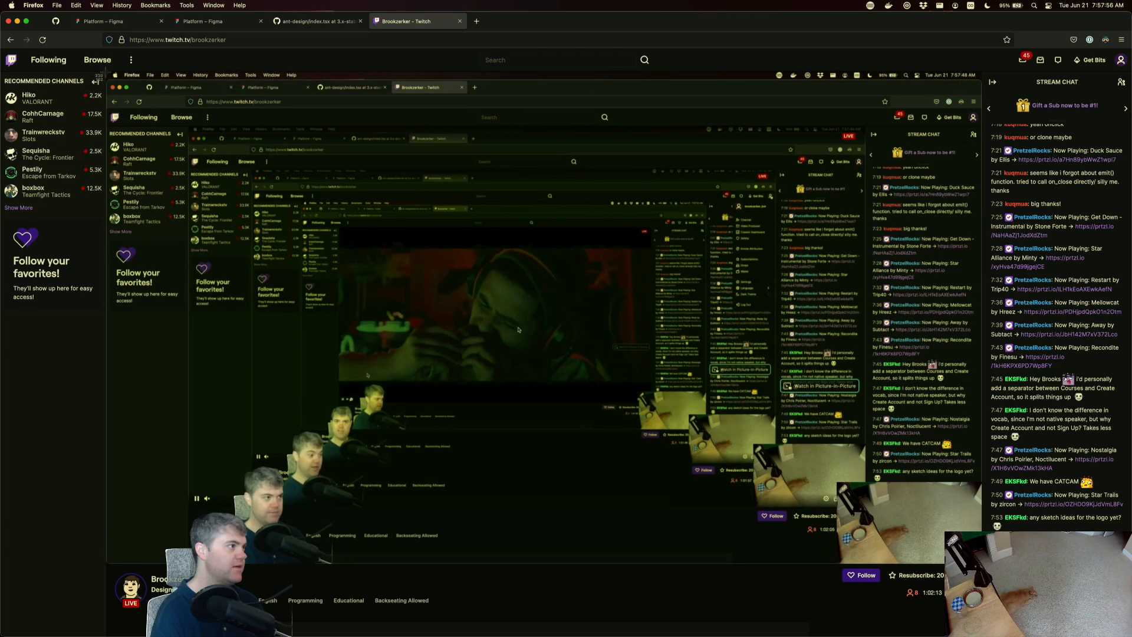
{"action": "left_click_drag", "start_coordinate": [106, 72], "coordinate": [982, 564]}
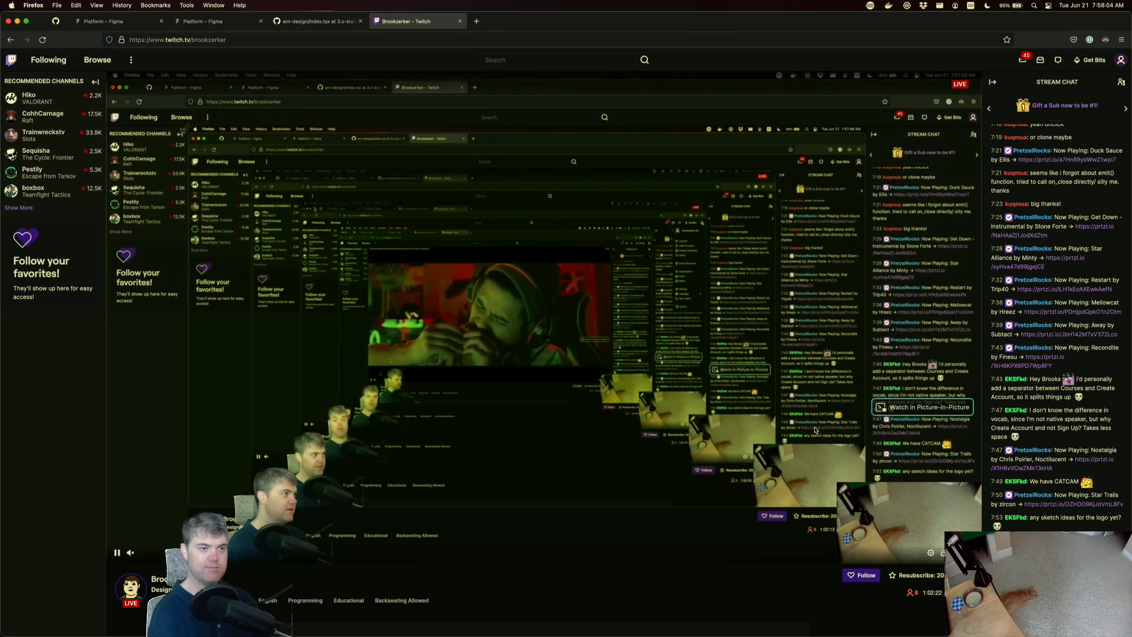
- Switch back to the Platform design file in Figma and place the stream screenshot in the Desktop - 1 frame
{"action": "left_click", "coordinate": [317, 21]}
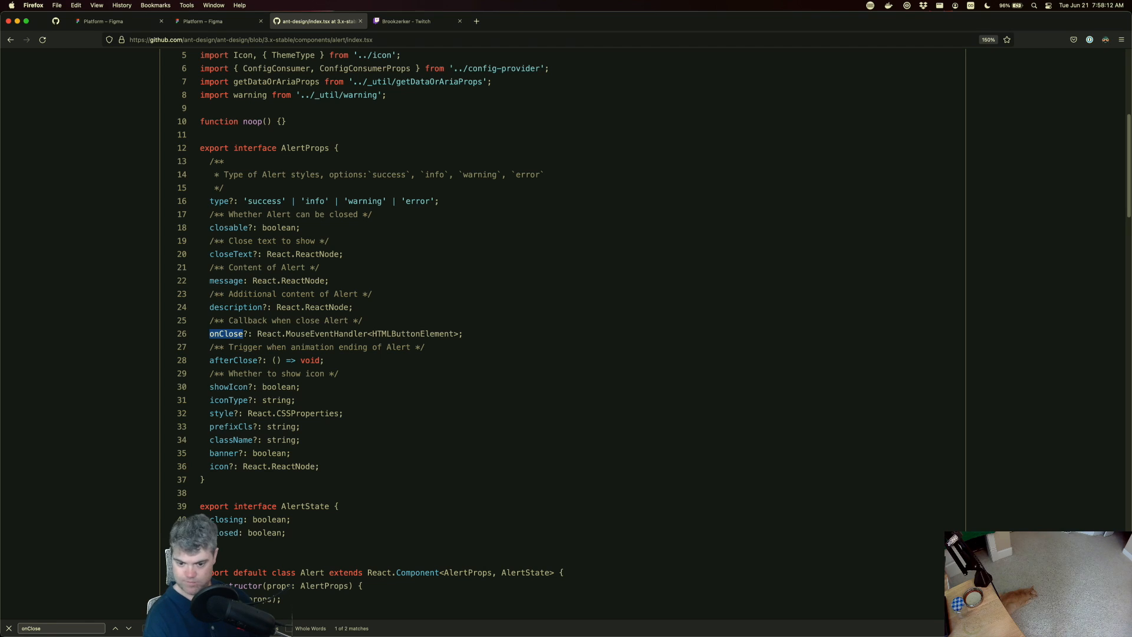
{"action": "left_click", "coordinate": [218, 22]}
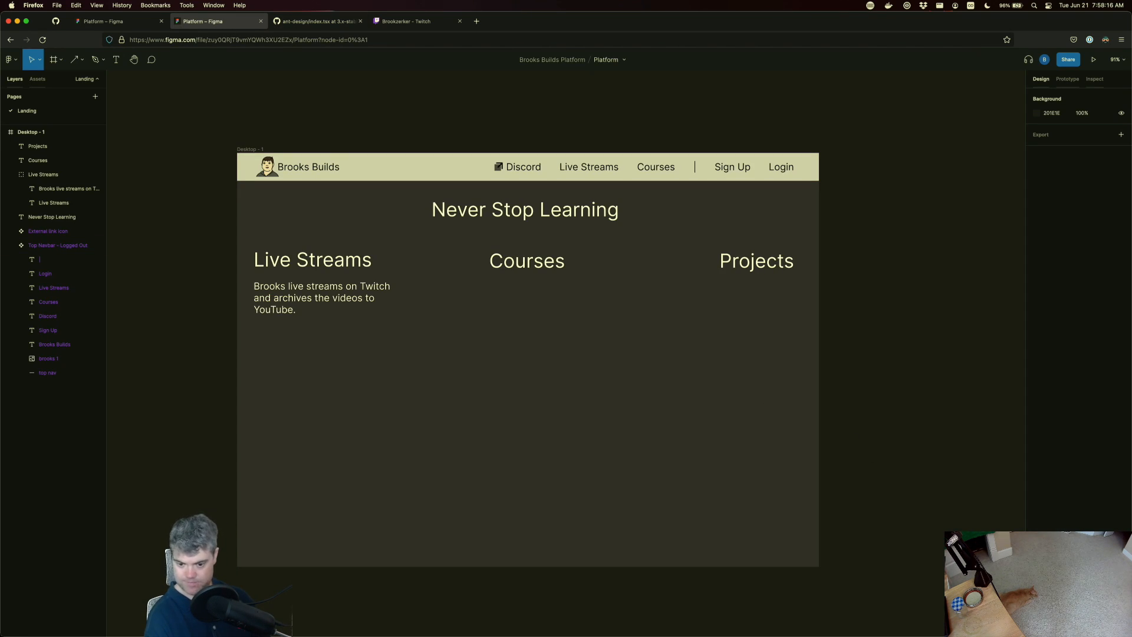
{"action": "left_click_drag", "start_coordinate": [684, 530], "coordinate": [473, 366]}
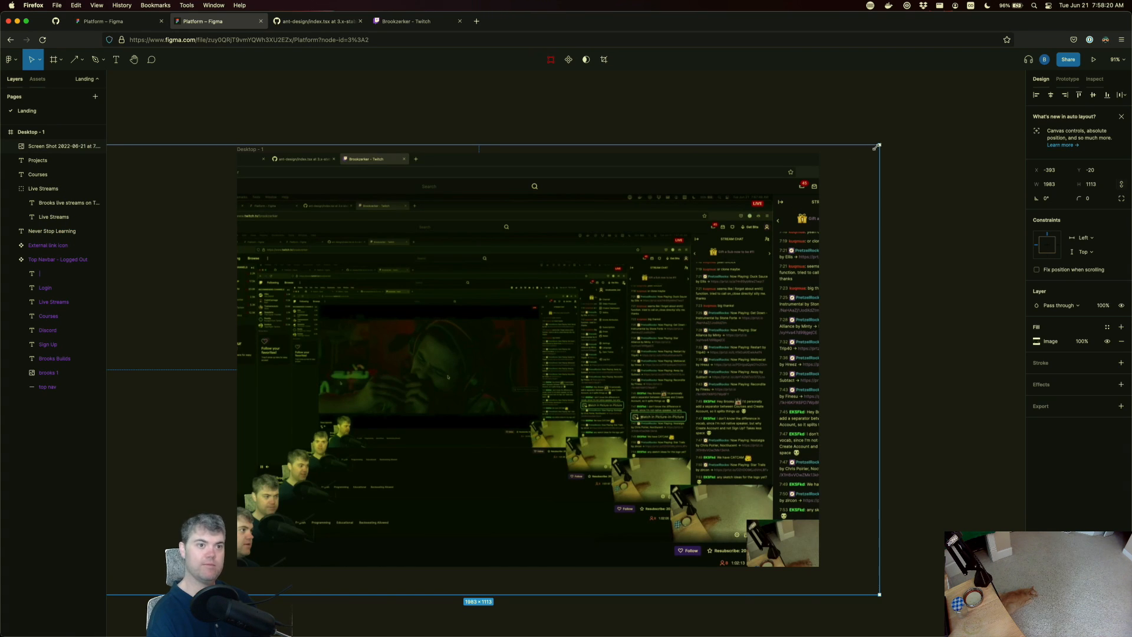
- Scale the stream screenshot down to about 273 px wide and position it below the Live Streams description
{"action": "left_click_drag", "start_coordinate": [876, 147], "coordinate": [268, 407]}
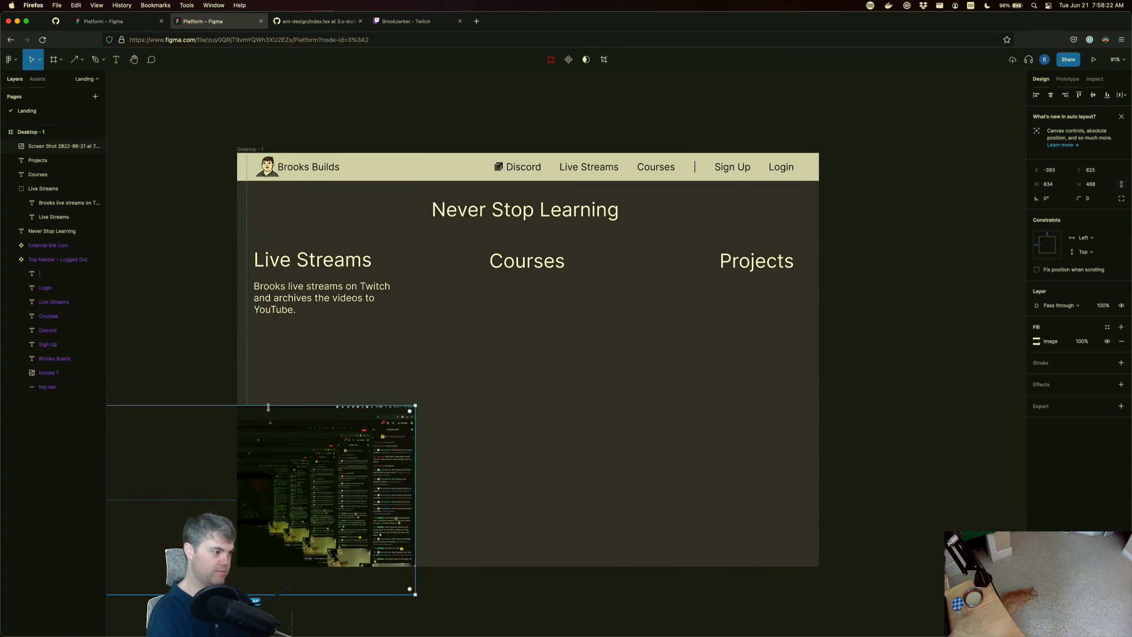
{"action": "left_click_drag", "start_coordinate": [281, 451], "coordinate": [551, 373]}
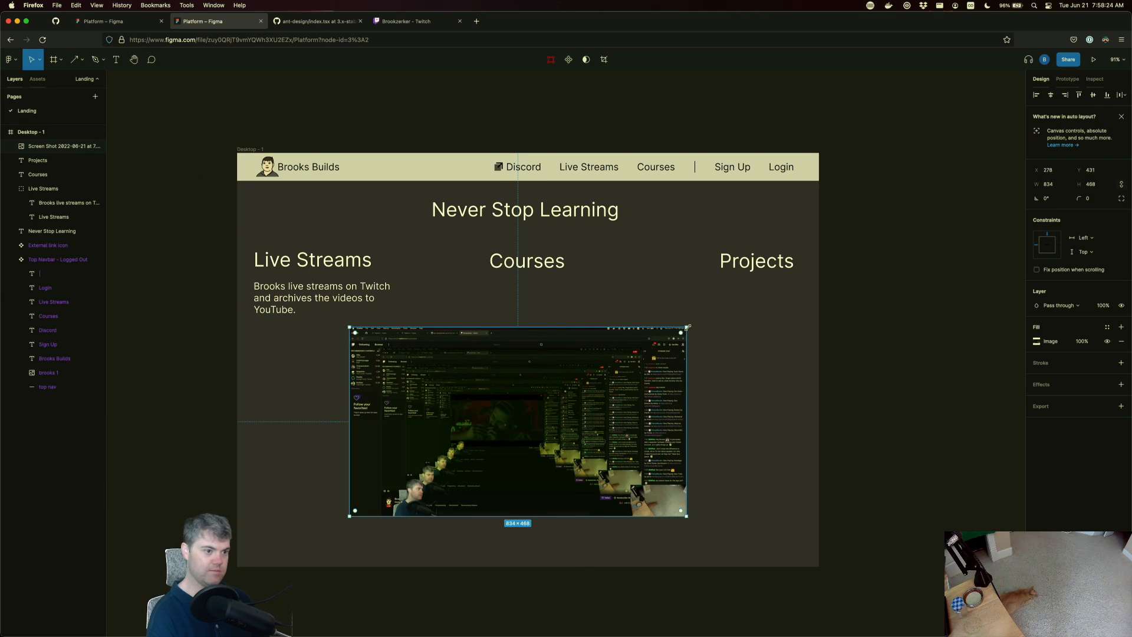
{"action": "left_click_drag", "start_coordinate": [688, 326], "coordinate": [330, 362]}
{"action": "left_click", "coordinate": [437, 379]}
- Add a Live Now text label centred above the stream screenshot, at about x 135, y 415
{"action": "key", "text": "t"}
{"action": "left_click", "coordinate": [284, 332]}
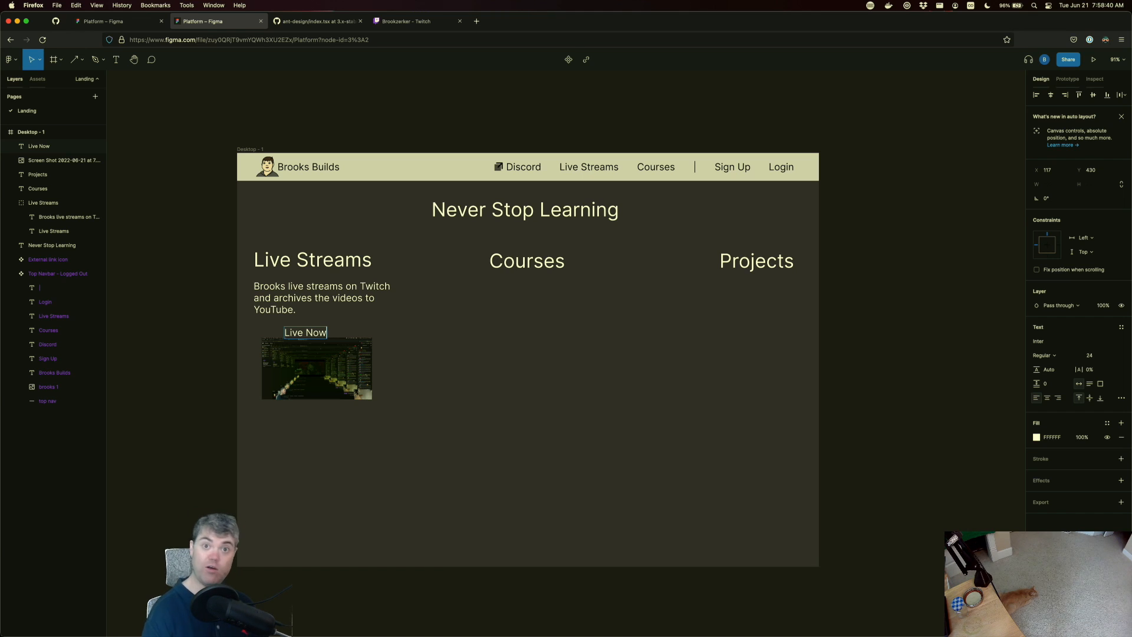
{"action": "key", "text": "Escape"}
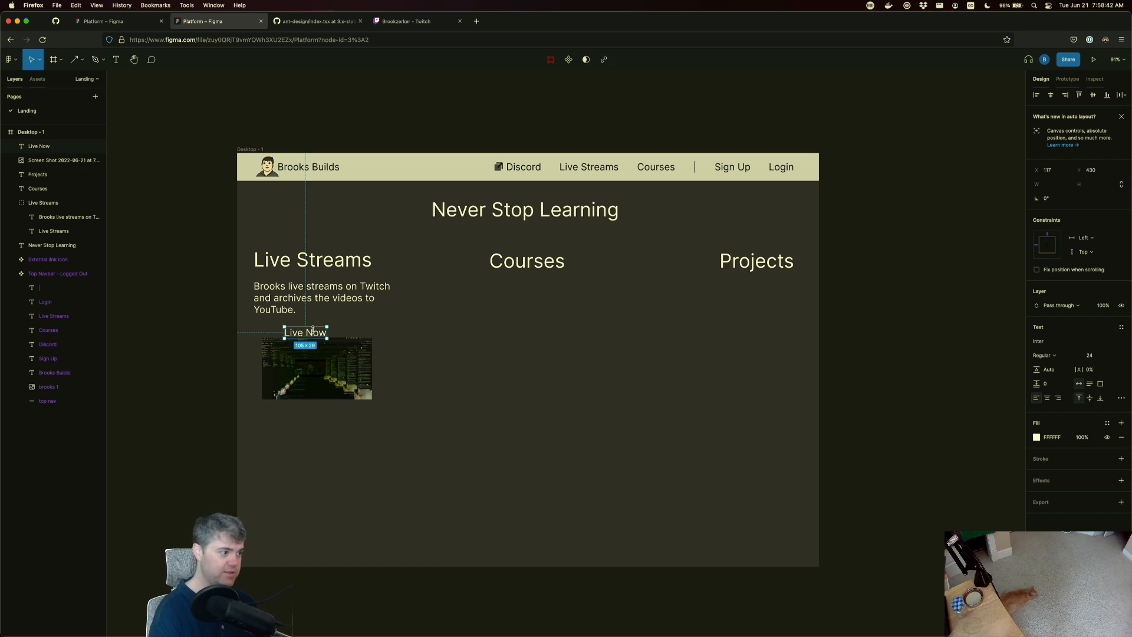
{"action": "left_click_drag", "start_coordinate": [313, 339], "coordinate": [323, 330]}
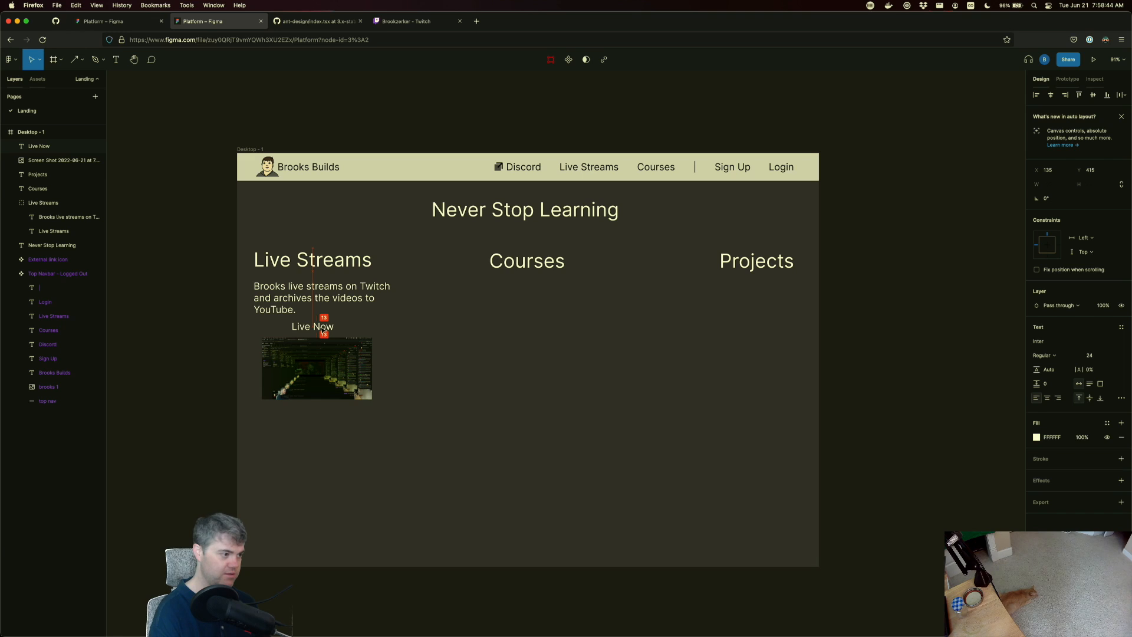
{"action": "left_click", "coordinate": [323, 379]}
{"action": "left_click_drag", "start_coordinate": [339, 376], "coordinate": [337, 380]}
{"action": "left_click", "coordinate": [426, 376]}
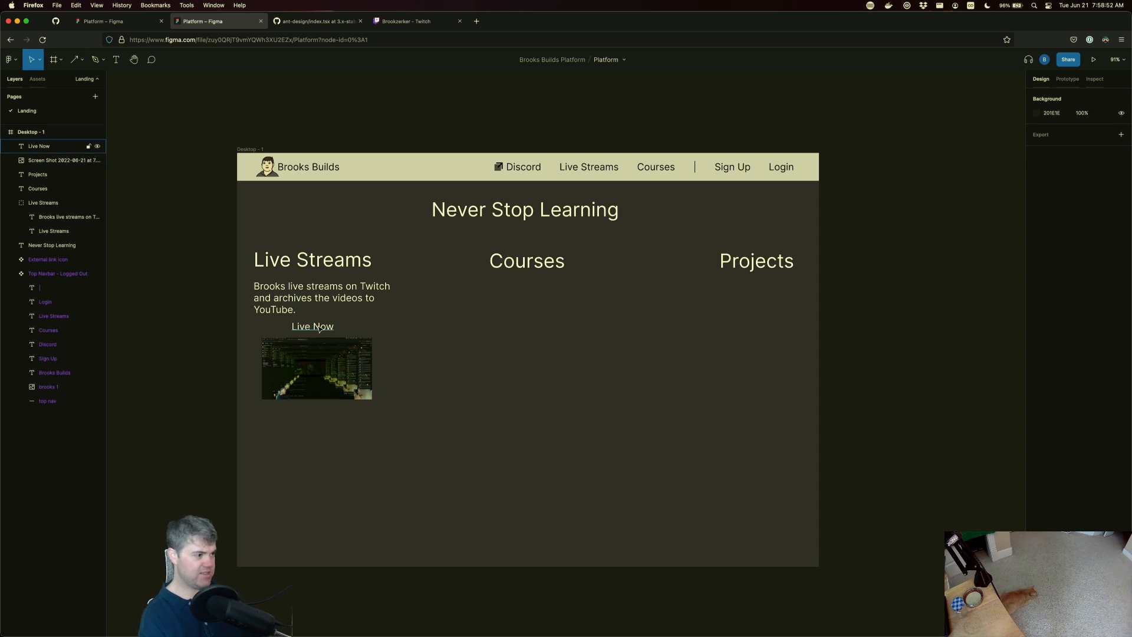
- Group the Live Now text with the stream screenshot
{"action": "left_click", "coordinate": [321, 328]}
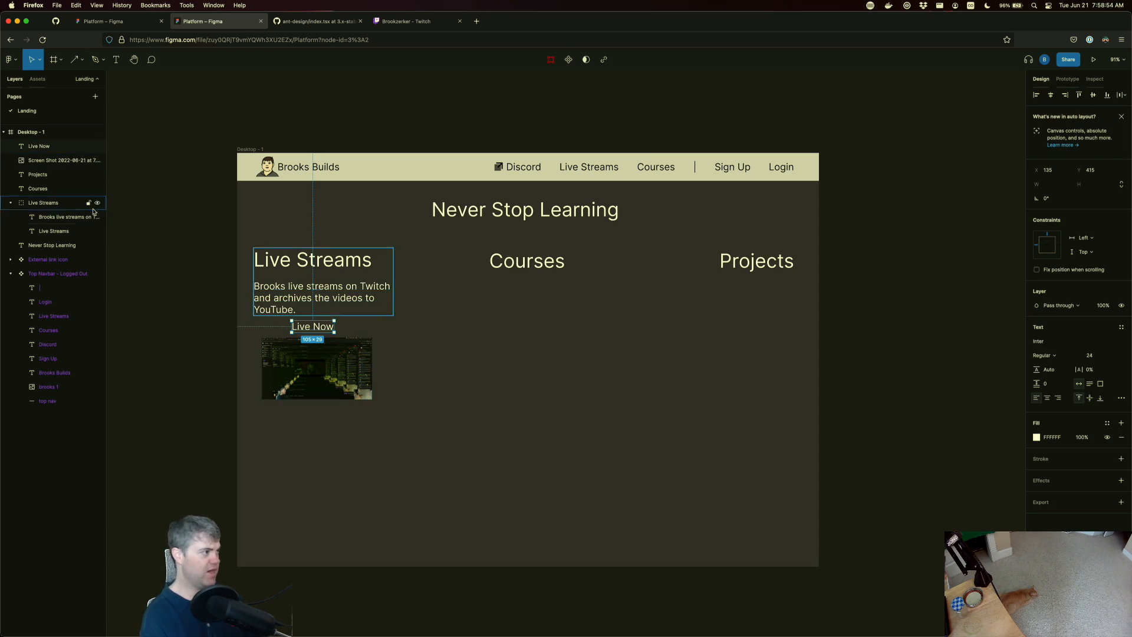
{"action": "left_click", "coordinate": [37, 164]}
{"action": "left_click", "coordinate": [37, 149]}
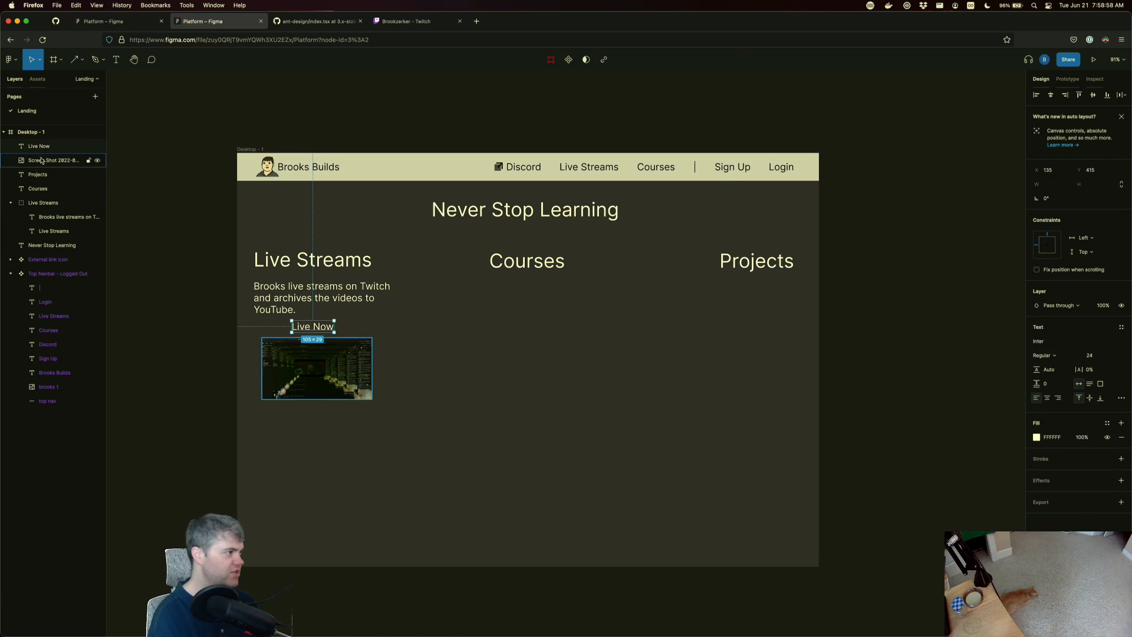
{"action": "left_click", "coordinate": [42, 159], "text": "shift"}
{"action": "right_click", "coordinate": [40, 149]}
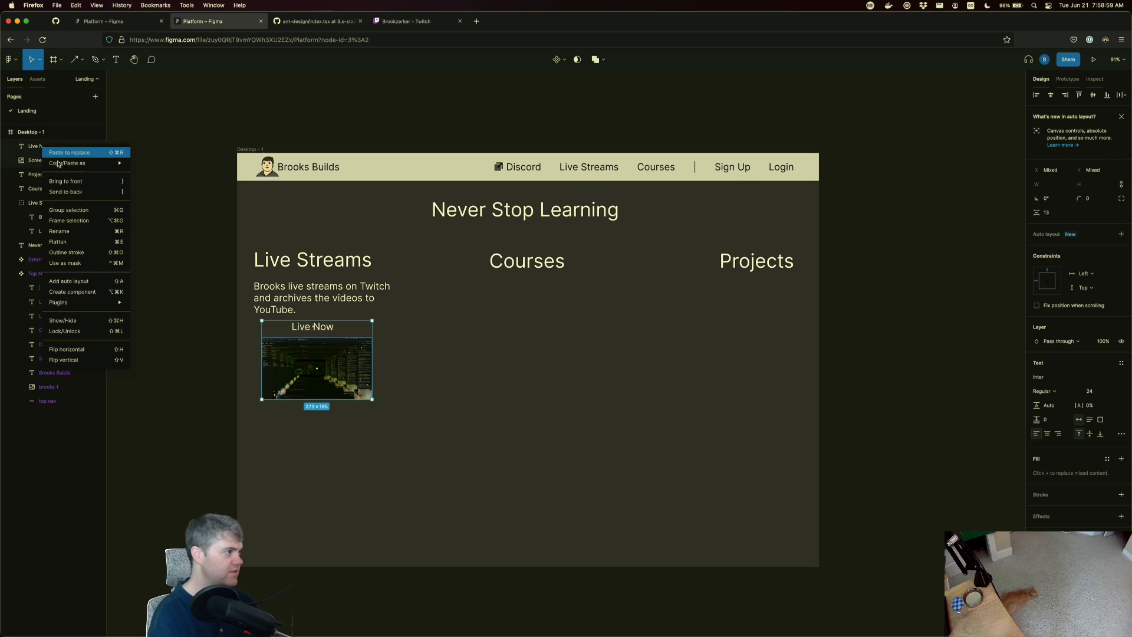
{"action": "left_click", "coordinate": [69, 210]}
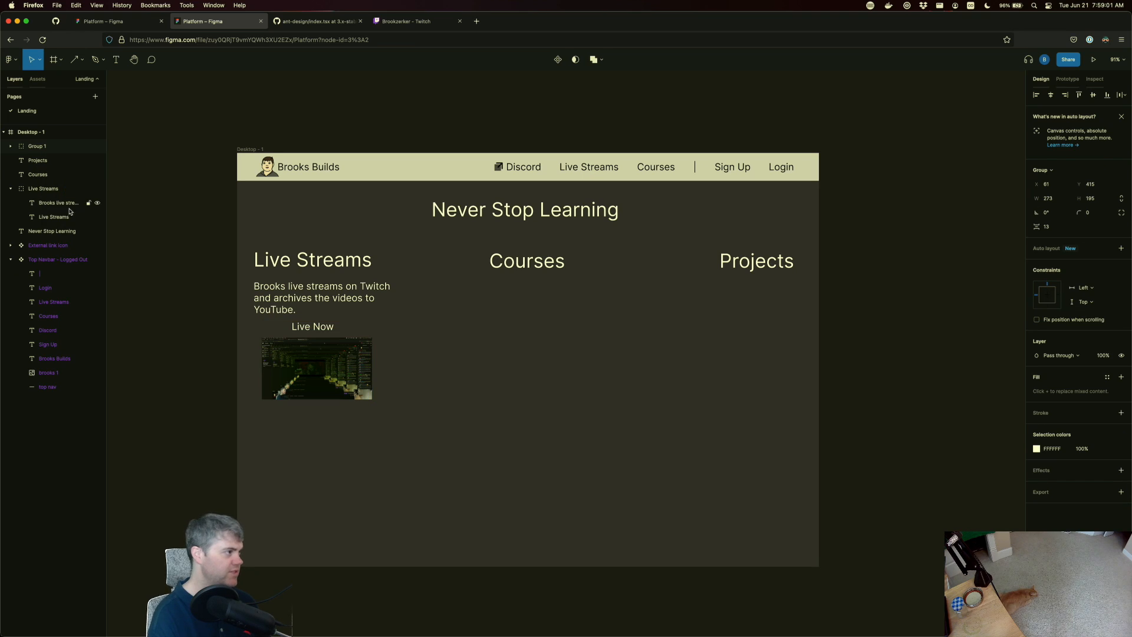
- Rename the group holding the Live Now text and screenshot as Video
{"action": "double_click", "coordinate": [35, 148]}
{"action": "left_click", "coordinate": [12, 147]}
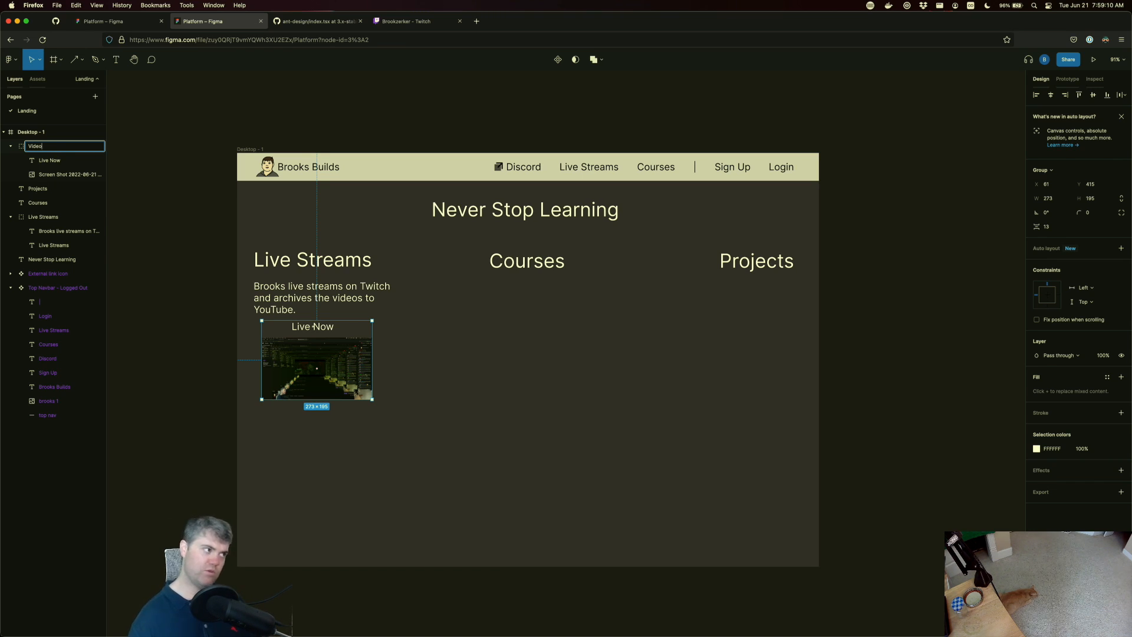
{"action": "type", "text": "Video"}
{"action": "key", "text": "Return"}
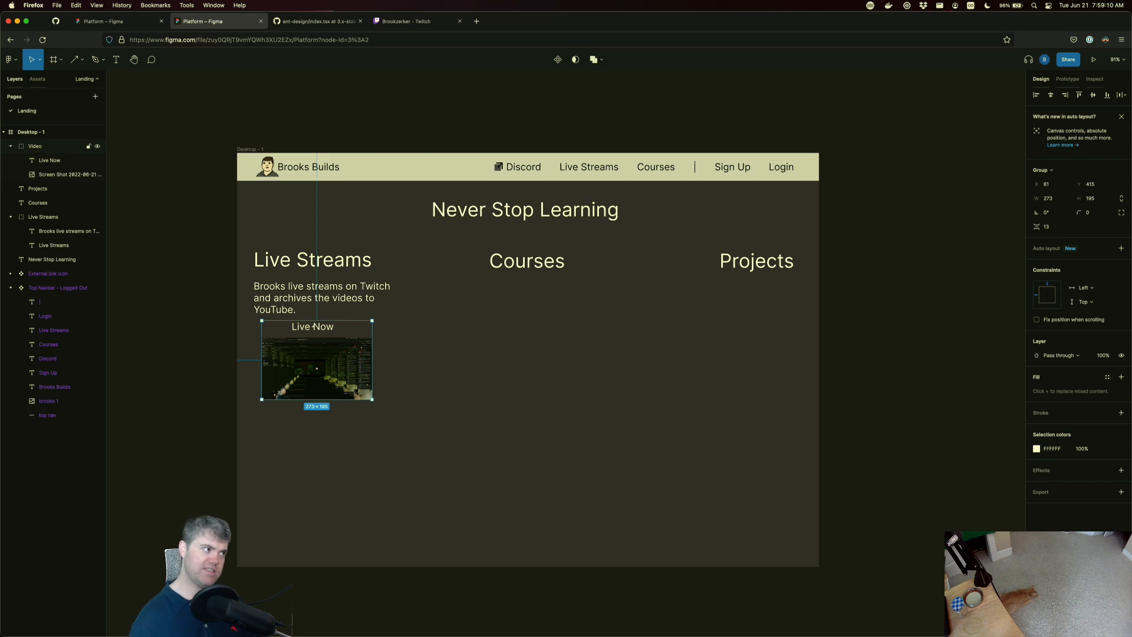
- Convert the Video group into a component and nest it in the Live Streams group
{"action": "right_click", "coordinate": [41, 149]}
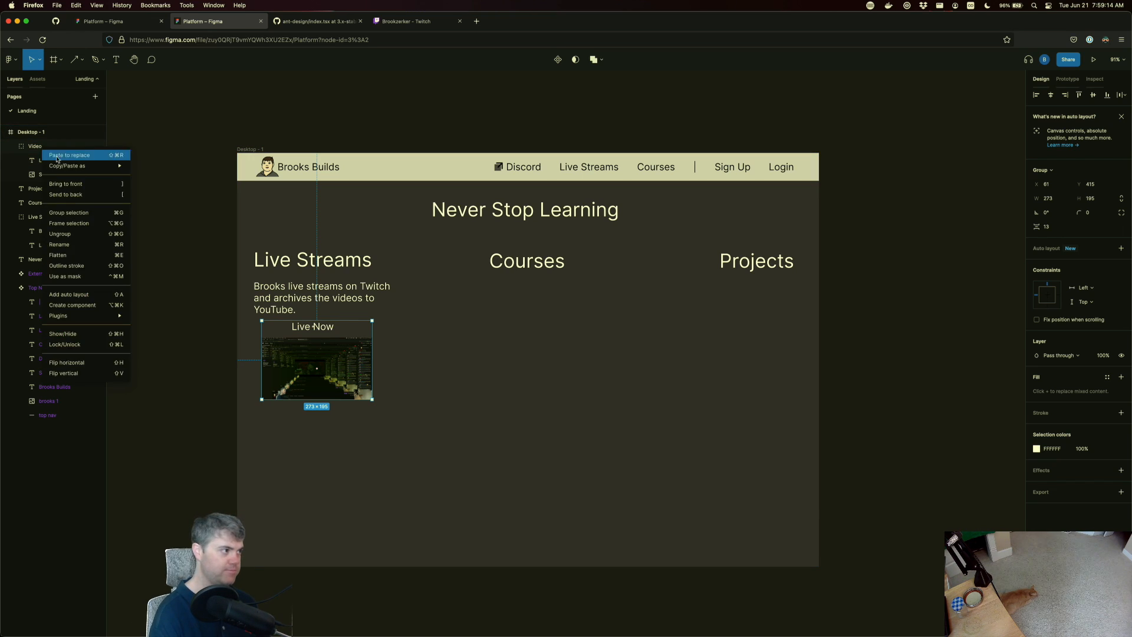
{"action": "left_click", "coordinate": [76, 305]}
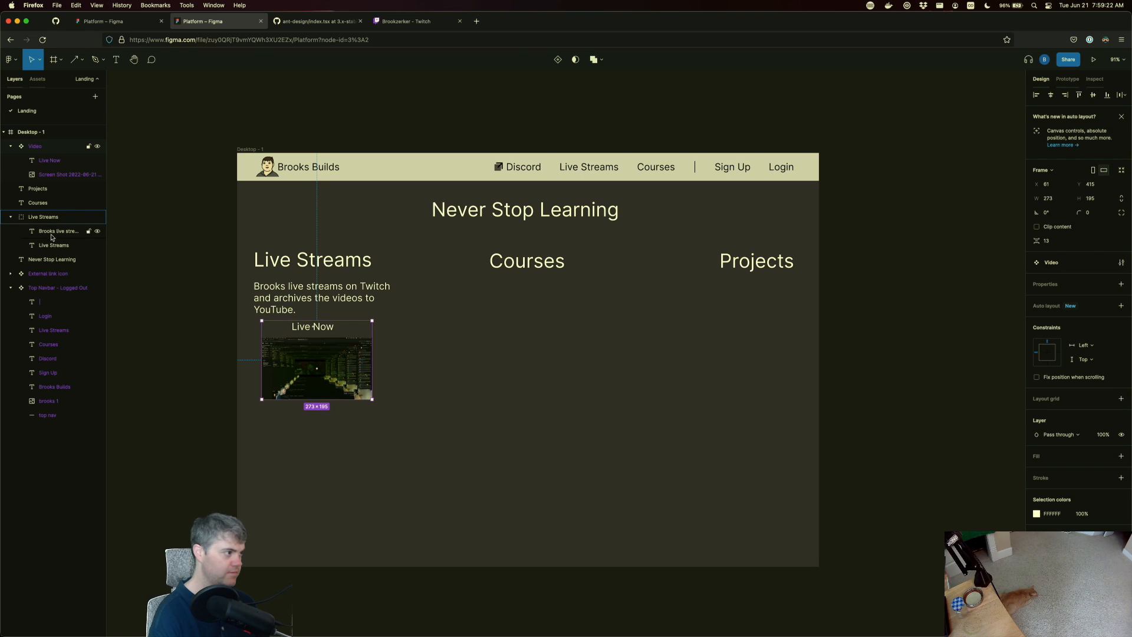
{"action": "left_click_drag", "start_coordinate": [52, 251], "coordinate": [52, 251]}
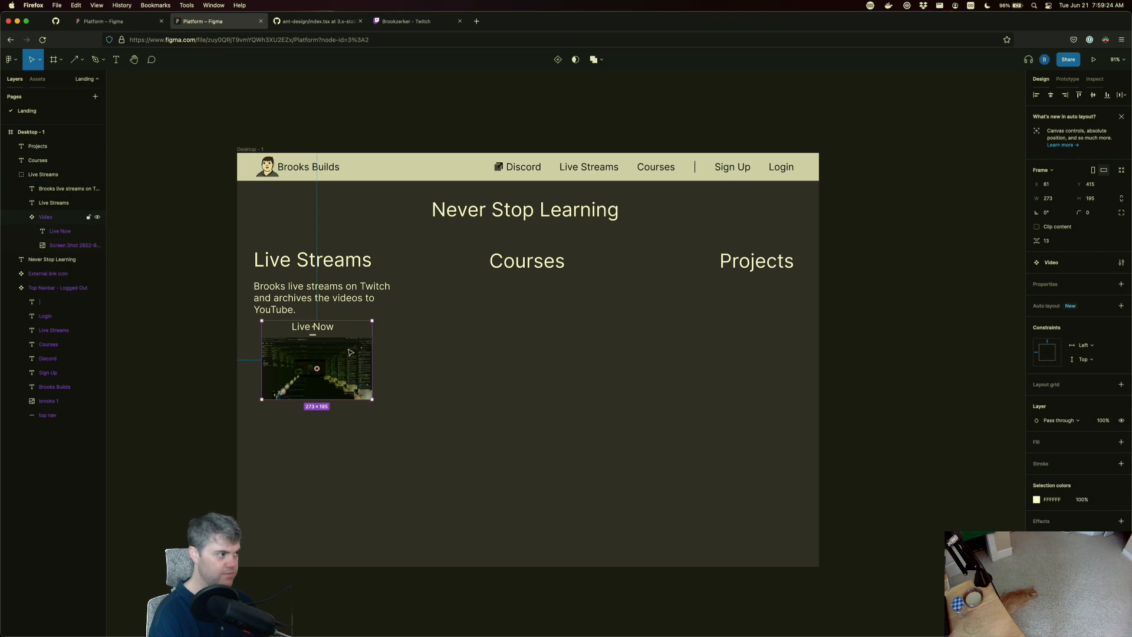
{"action": "left_click", "coordinate": [443, 372]}
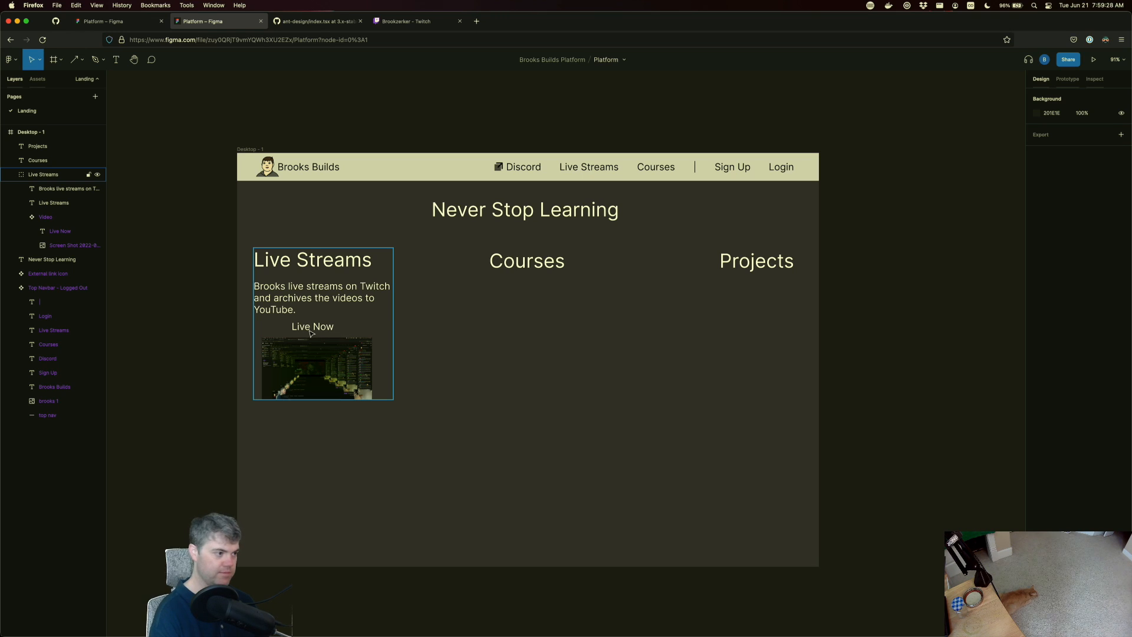
- Duplicate the Video component and place the copy below the original, at about x 81, y 638
{"action": "left_click", "coordinate": [323, 362]}
{"action": "left_click", "coordinate": [58, 223]}
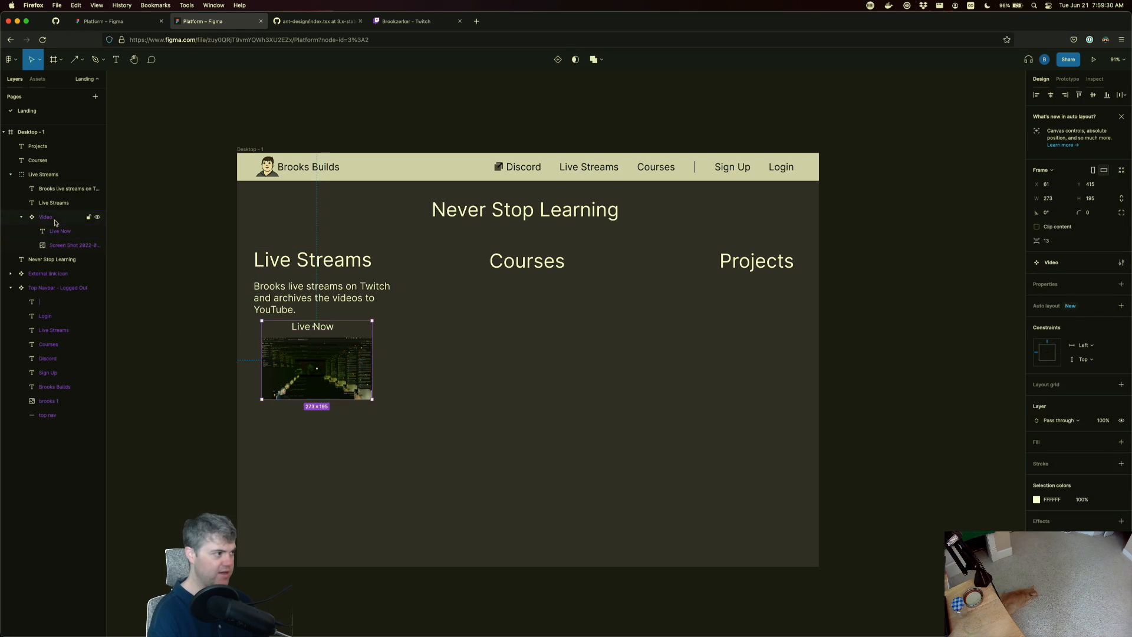
{"action": "left_click", "coordinate": [64, 235]}
{"action": "left_click", "coordinate": [49, 219]}
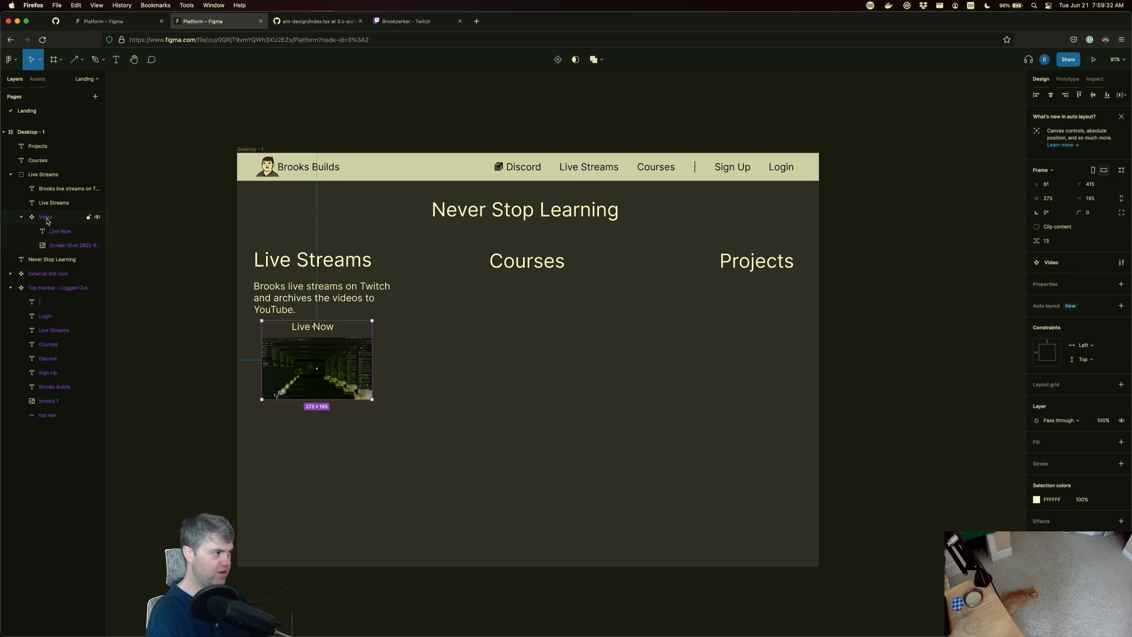
{"action": "key", "text": "super+d"}
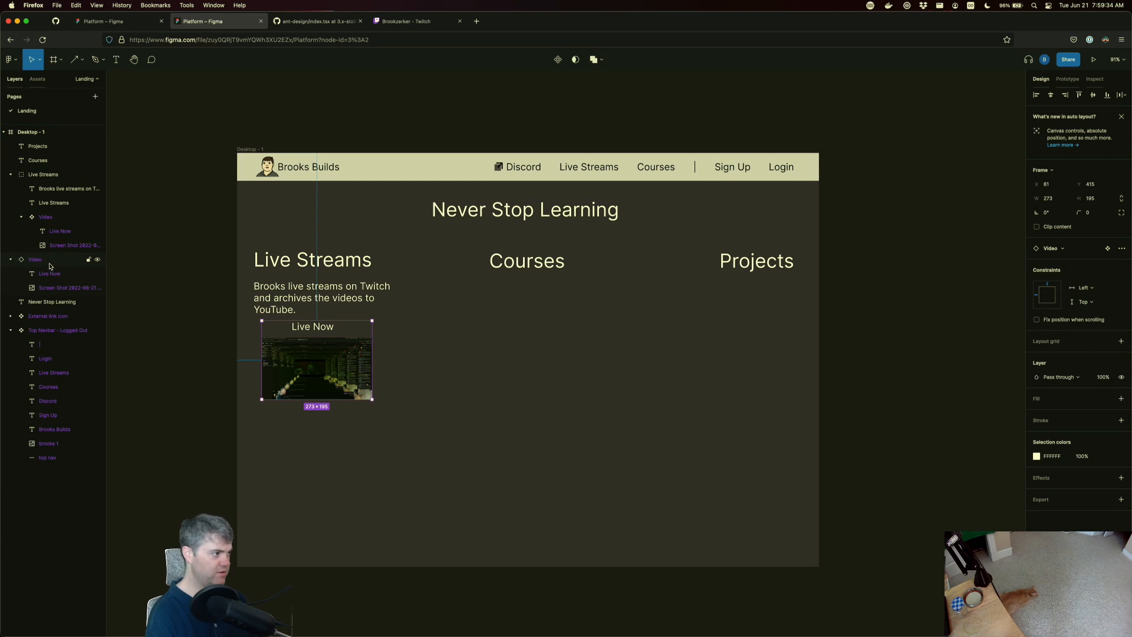
{"action": "left_click_drag", "start_coordinate": [308, 347], "coordinate": [311, 436]}
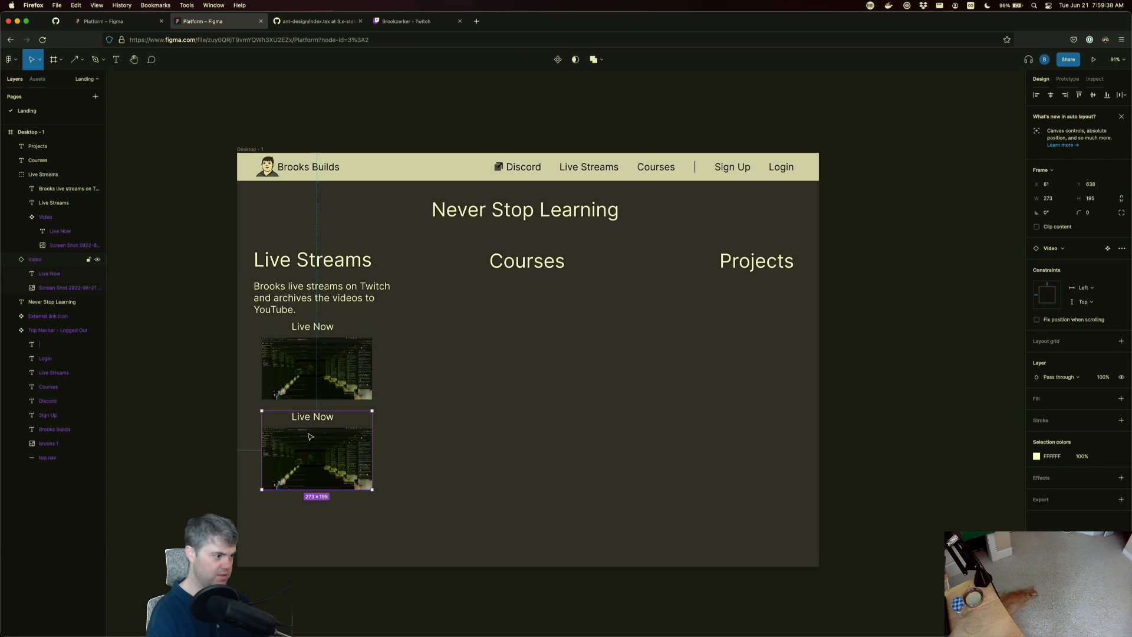
- Move the Live Now text out of the main Video component into the Live Streams group
{"action": "left_click", "coordinate": [50, 274]}
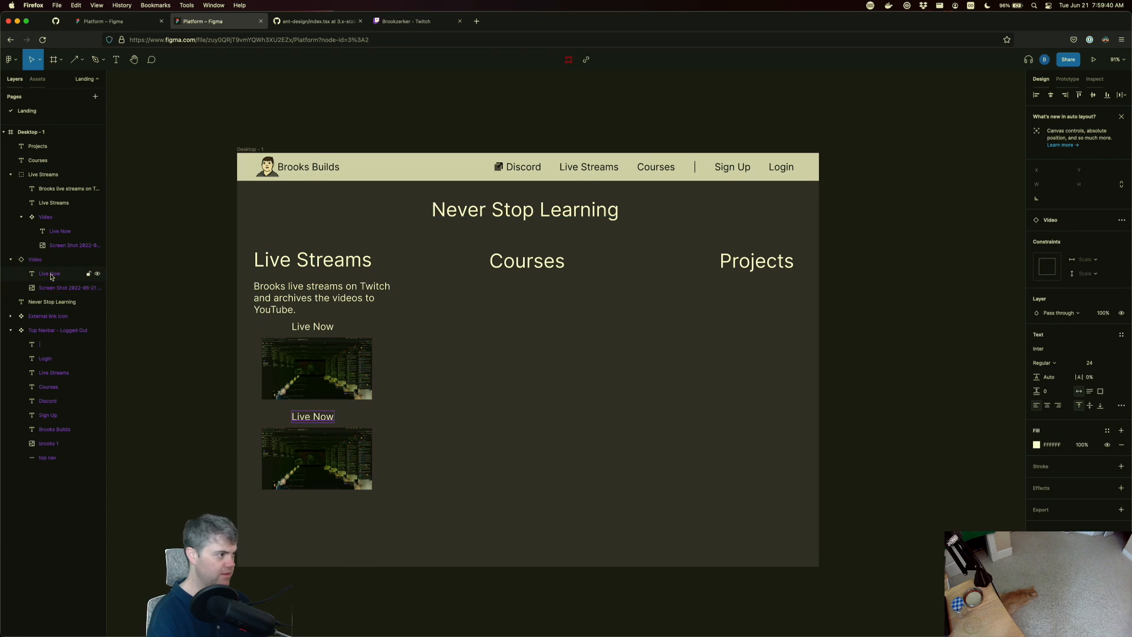
{"action": "double_click", "coordinate": [48, 274]}
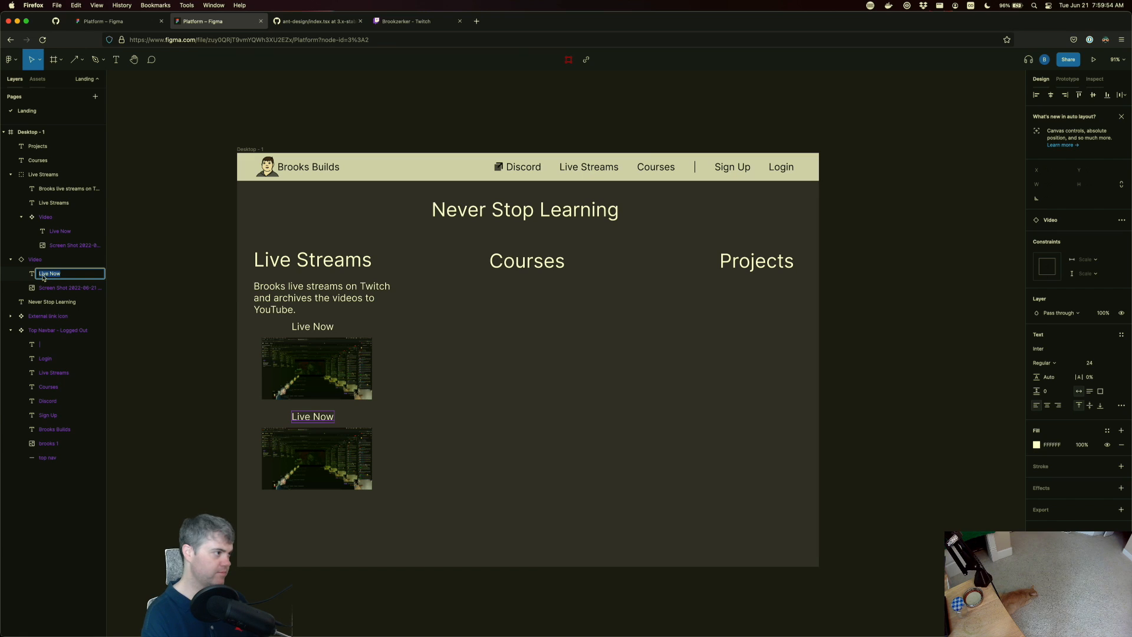
{"action": "left_click_drag", "start_coordinate": [52, 234], "coordinate": [53, 212]}
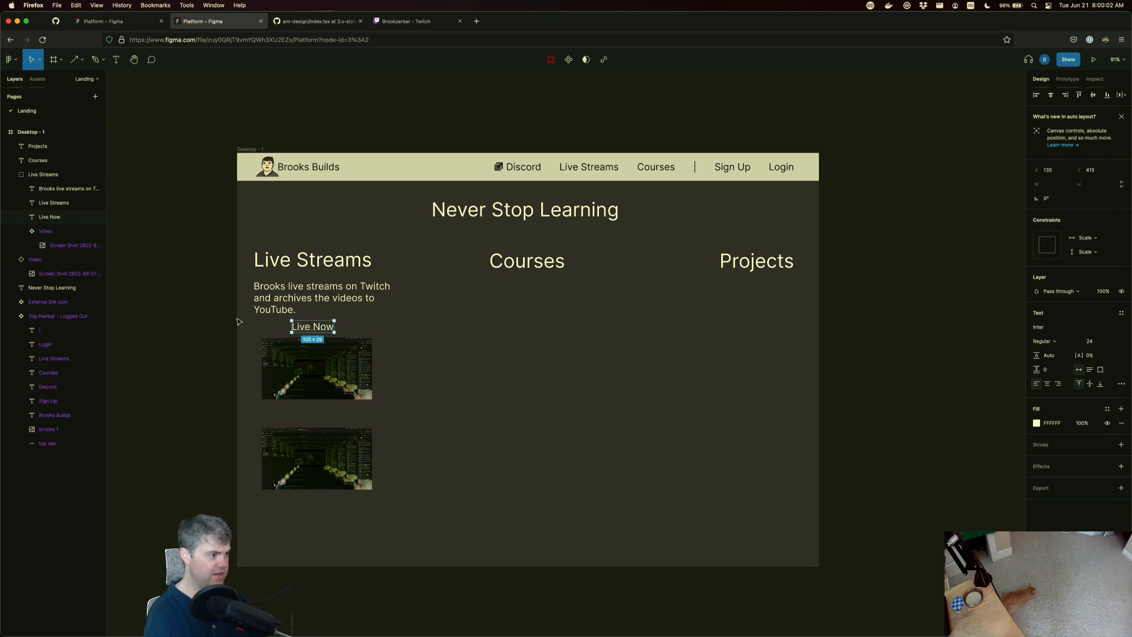
- Copy the Live Now text above the second video, at about x 135, y 630, and change it to Last Stream
{"action": "left_click_drag", "start_coordinate": [318, 328], "coordinate": [317, 415]}
{"action": "double_click", "coordinate": [313, 414]}
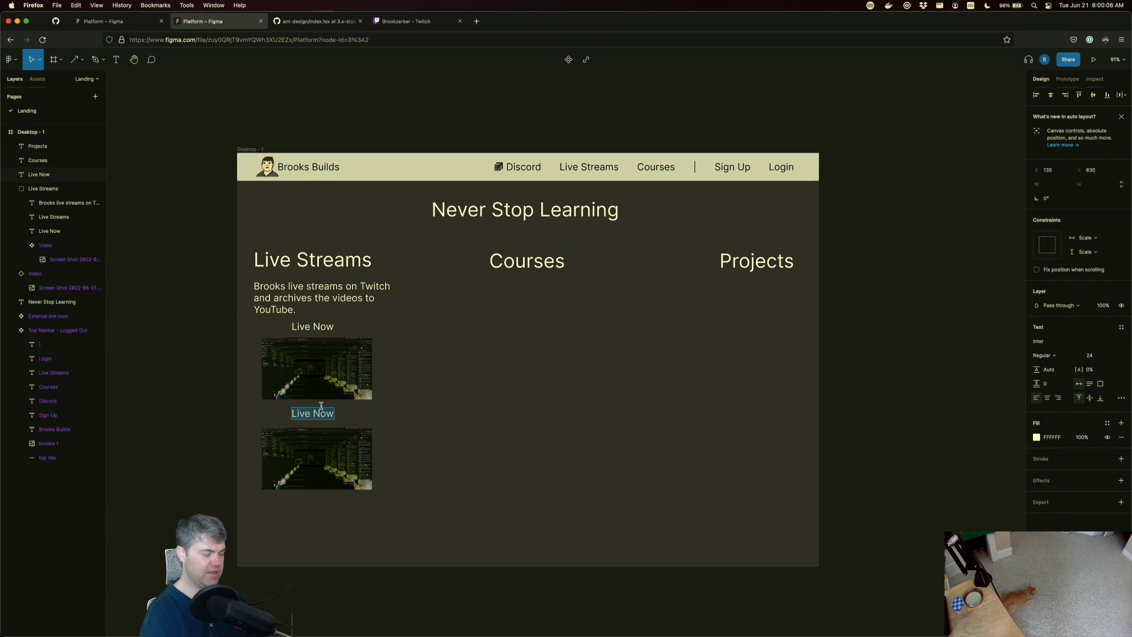
{"action": "type", "text": "Last"}
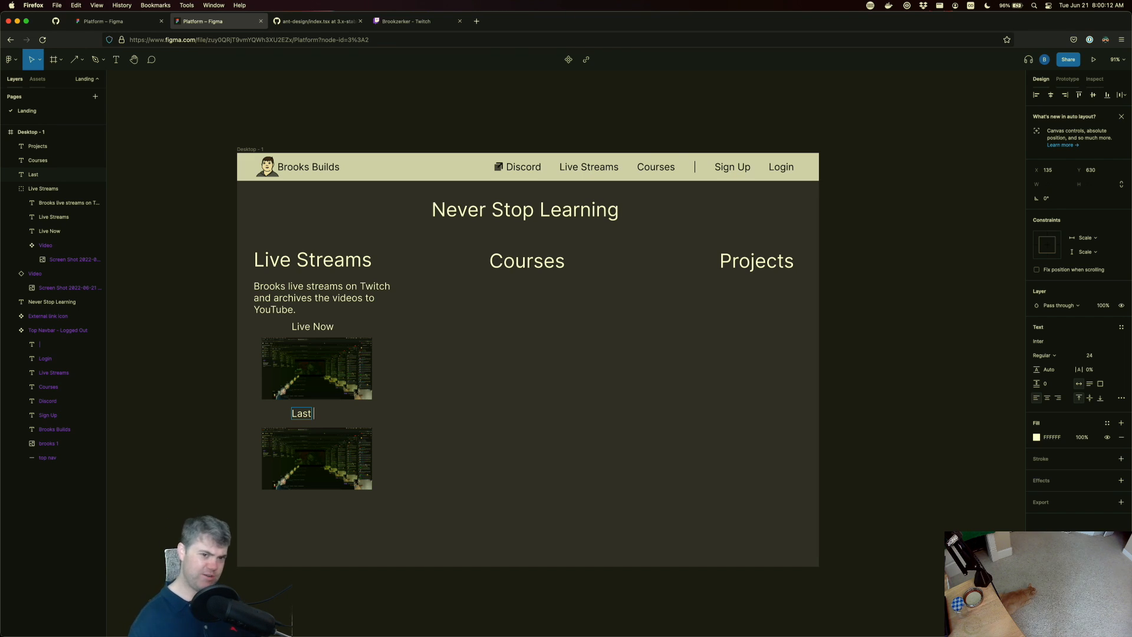
{"action": "type", "text": "Strae"}
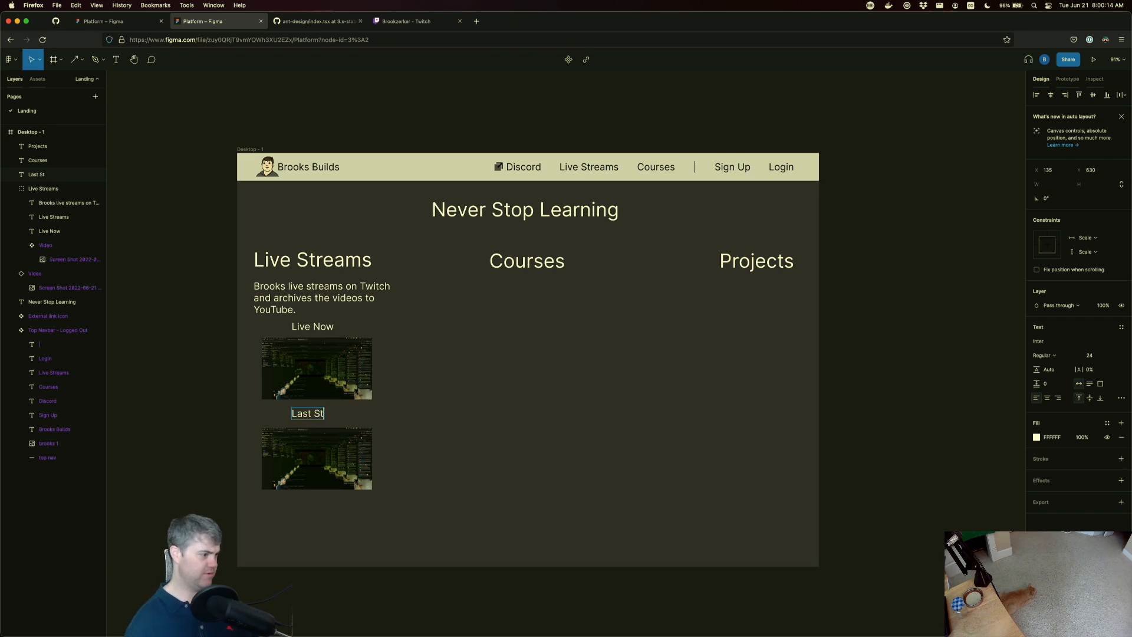
{"action": "key", "text": "BackSpace"}
{"action": "key", "text": "BackSpace"}
{"action": "key", "text": "BackSpace"}
{"action": "type", "text": "eam"}
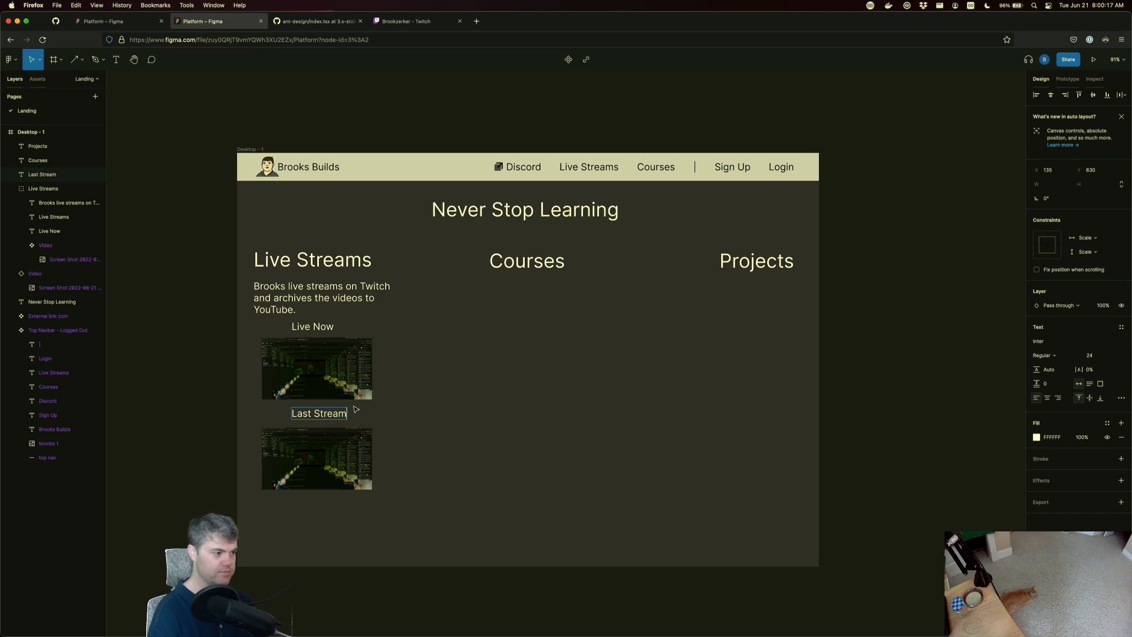
- Move the Last Stream text and the second video down together, placing the video at about y 707
{"action": "key", "text": "Escape"}
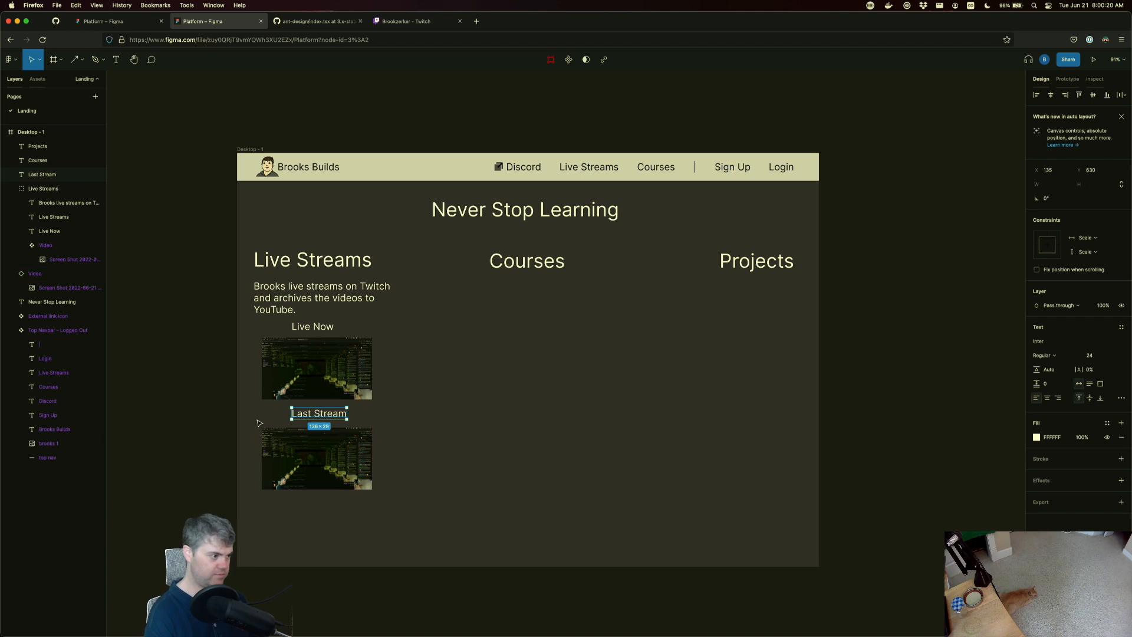
{"action": "left_click_drag", "start_coordinate": [250, 409], "coordinate": [364, 480]}
{"action": "left_click_drag", "start_coordinate": [339, 464], "coordinate": [339, 491]}
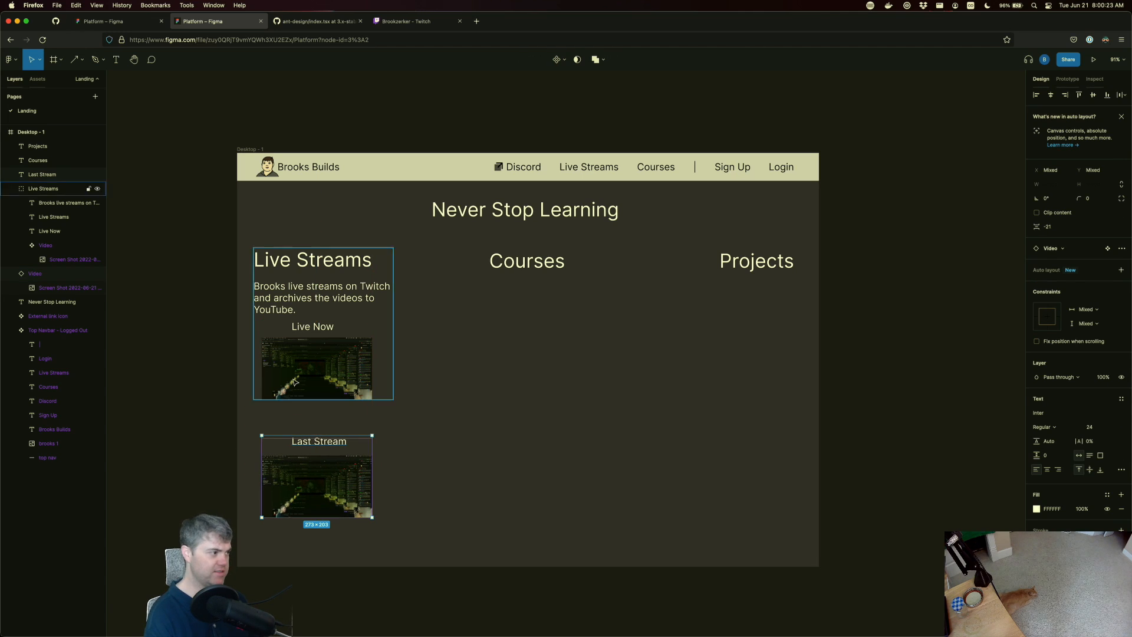
{"action": "left_click", "coordinate": [36, 275]}
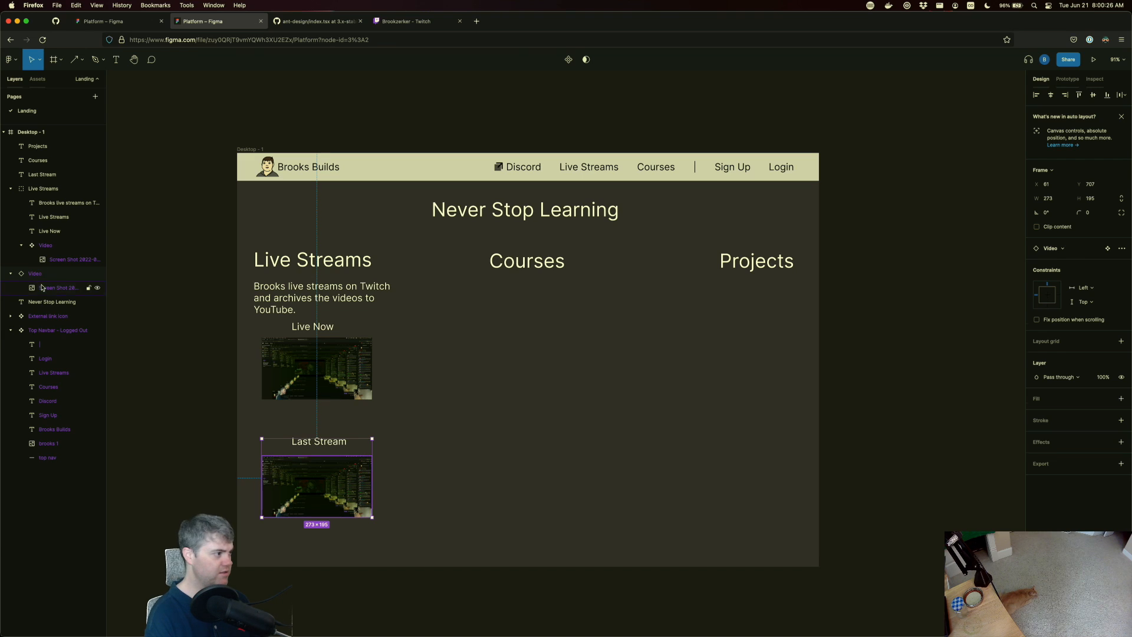
{"action": "left_click", "coordinate": [42, 287]}
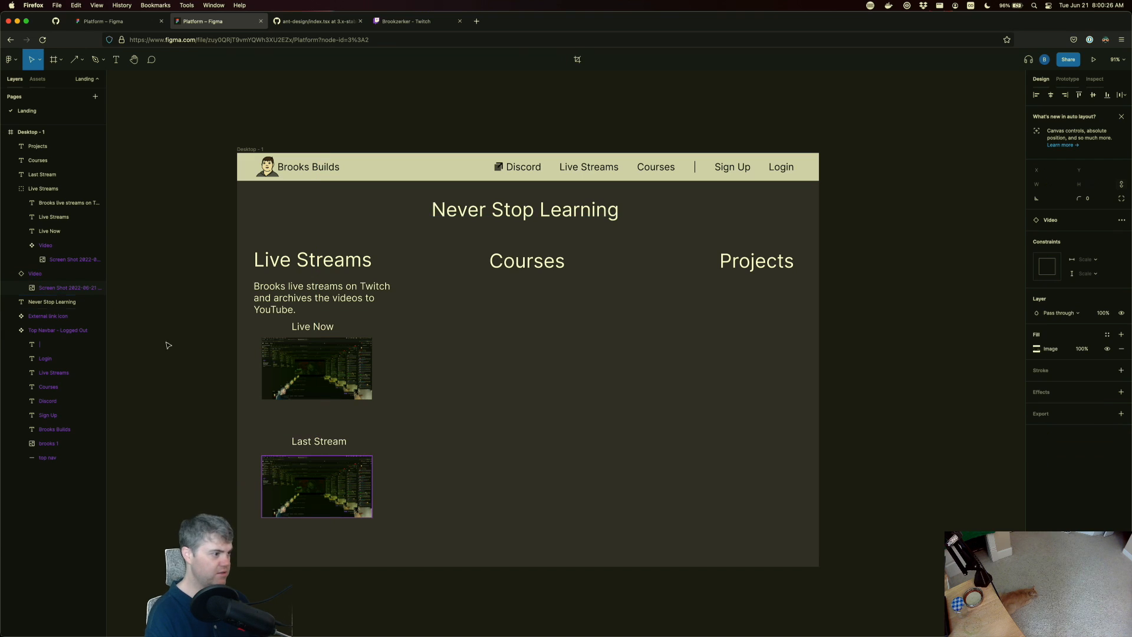
- Add a Stream Title text in the empty area beside the first video, at about x 484, y 548
{"action": "key", "text": "t"}
{"action": "left_click", "coordinate": [435, 382]}
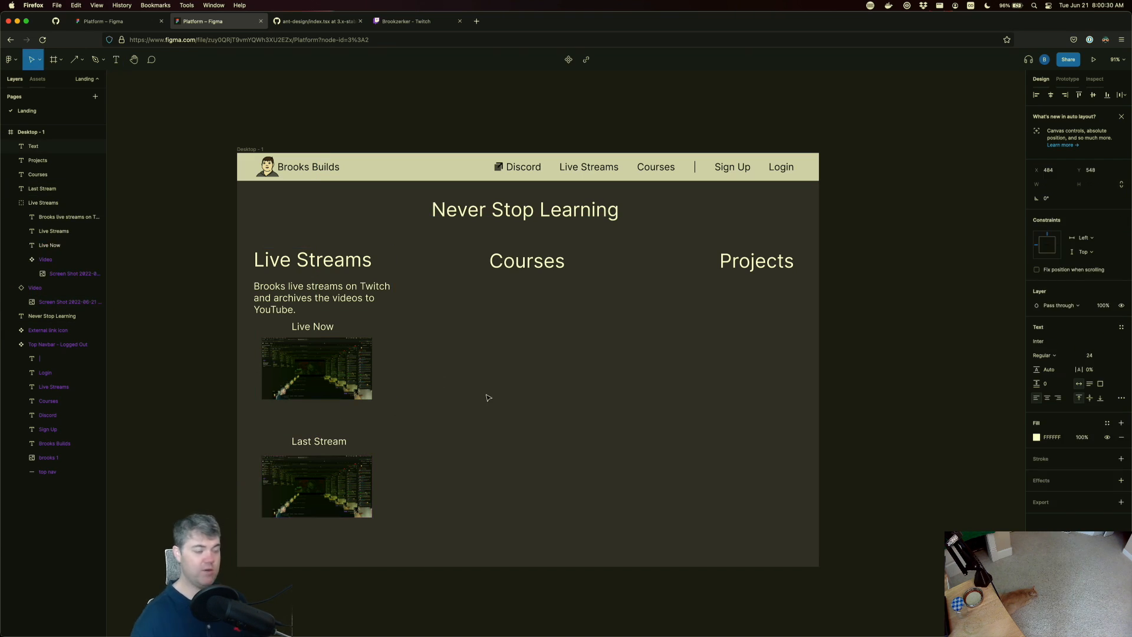
{"action": "type", "text": "S"}
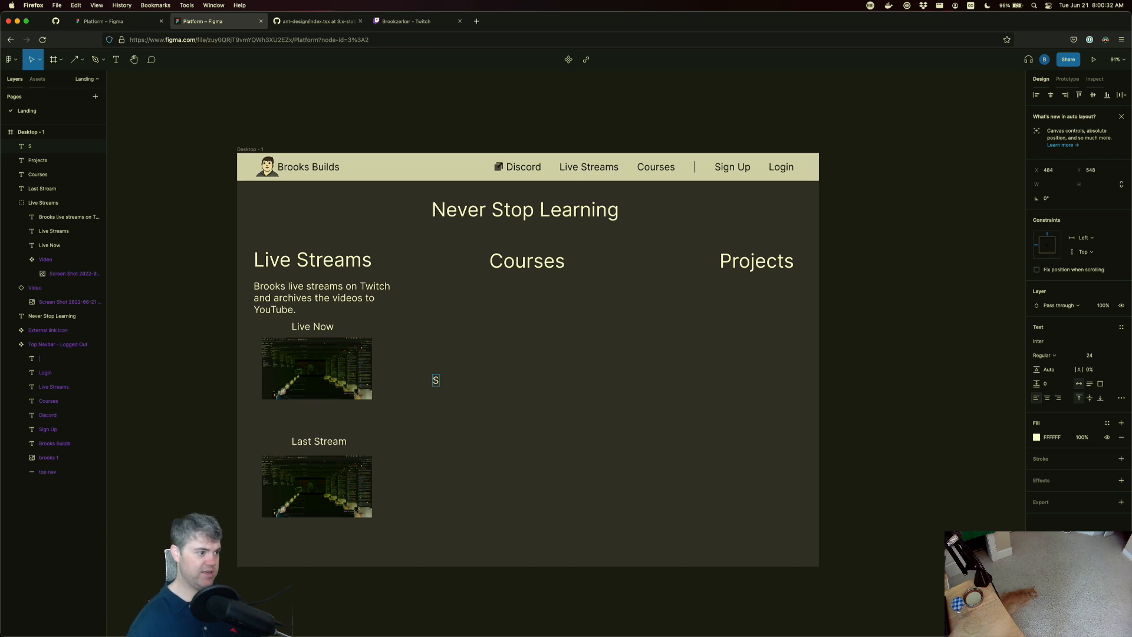
{"action": "type", "text": "tream Title"}
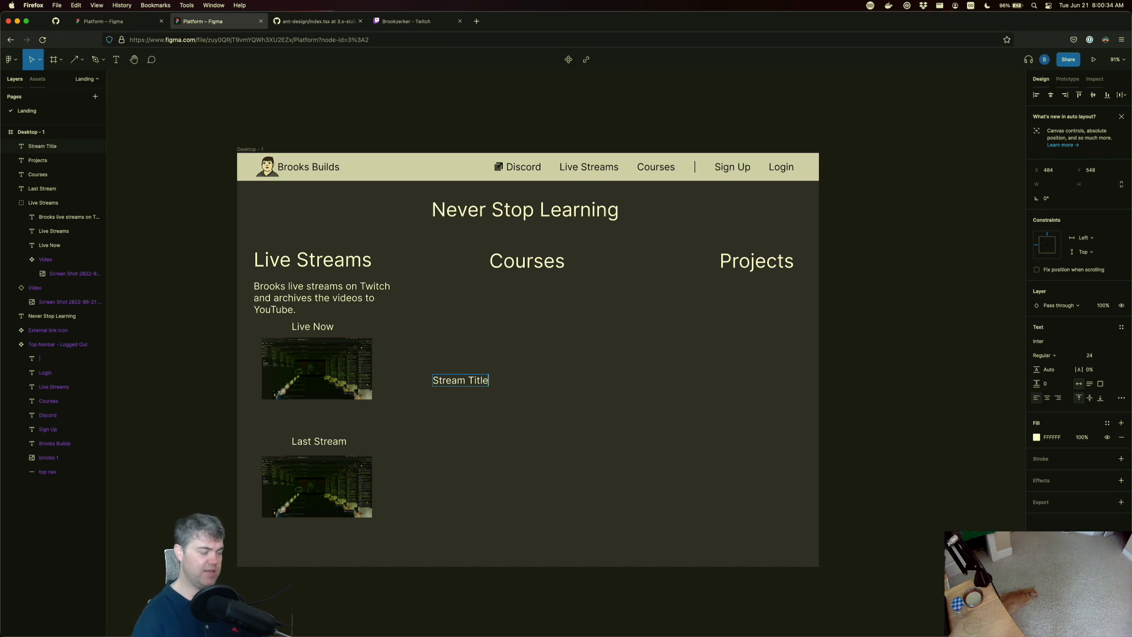
{"action": "key", "text": "Escape"}
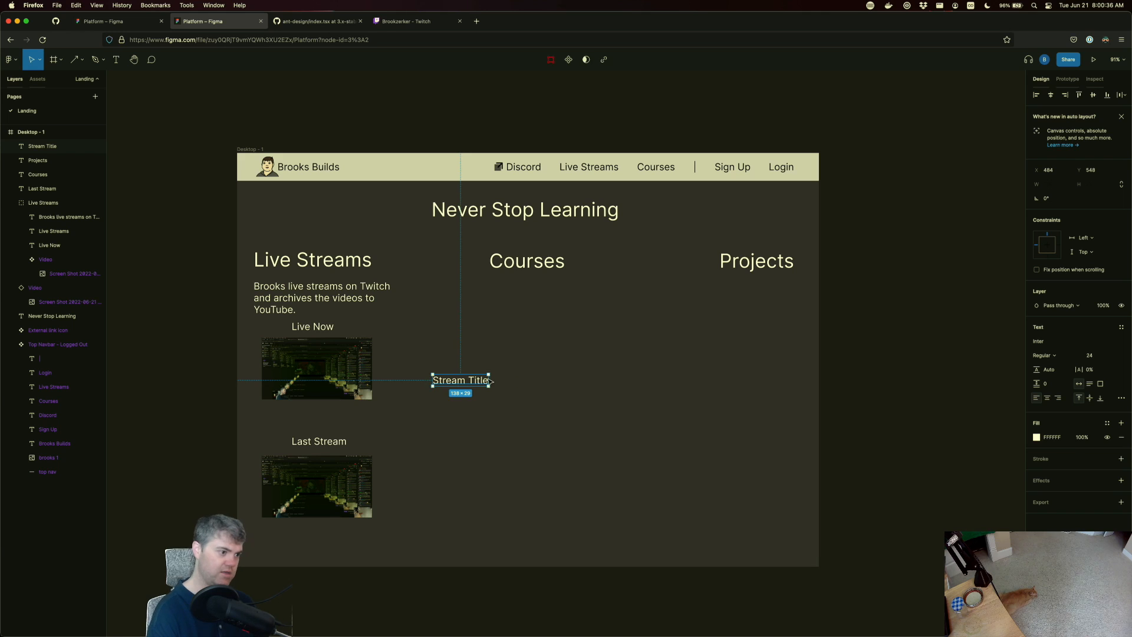
- Replace the Stream Title text with the stream title "Designing a web app" copied from the Twitch channel page
{"action": "double_click", "coordinate": [471, 378]}
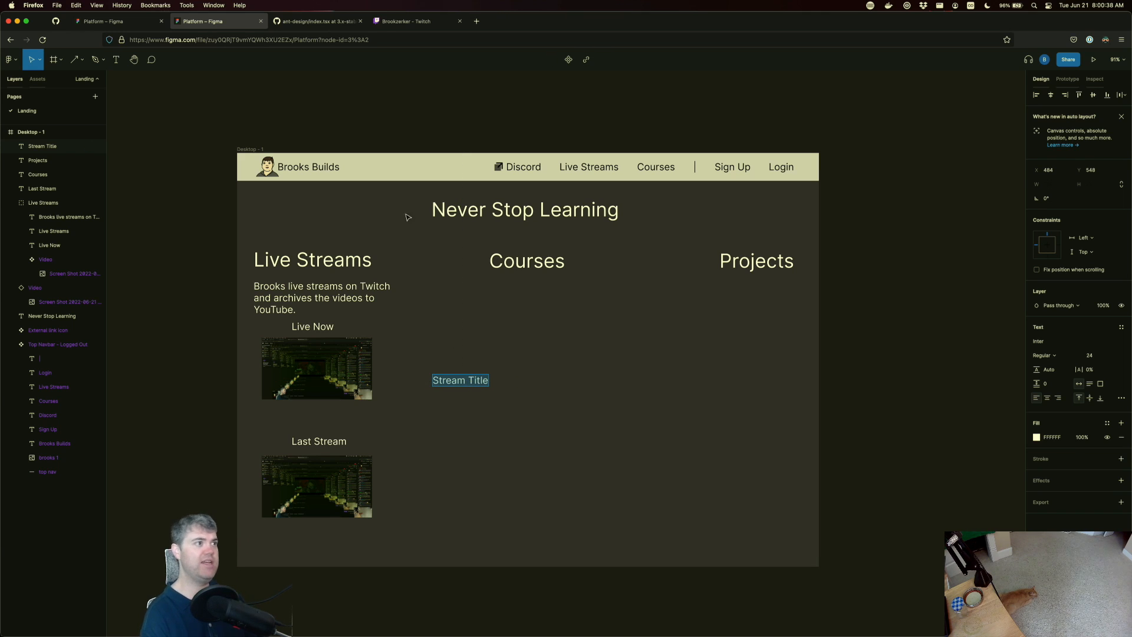
{"action": "left_click", "coordinate": [404, 22]}
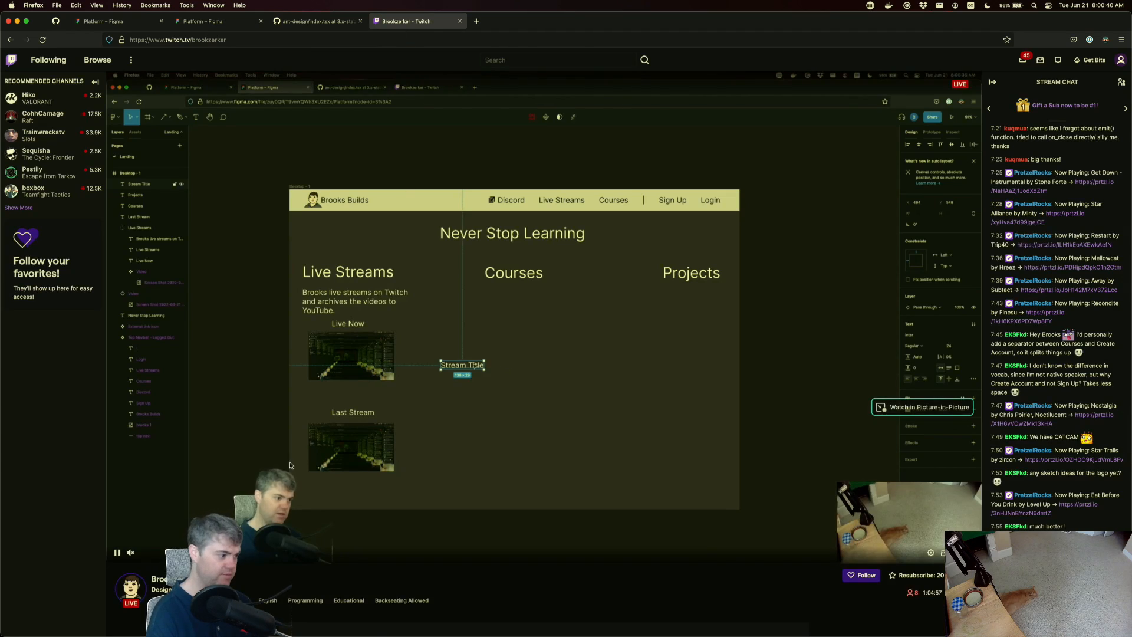
{"action": "scroll", "coordinate": [290, 465], "scroll_direction": "down", "scroll_amount": 3}
{"action": "left_click_drag", "start_coordinate": [151, 495], "coordinate": [208, 491]}
{"action": "key", "text": "super+c"}
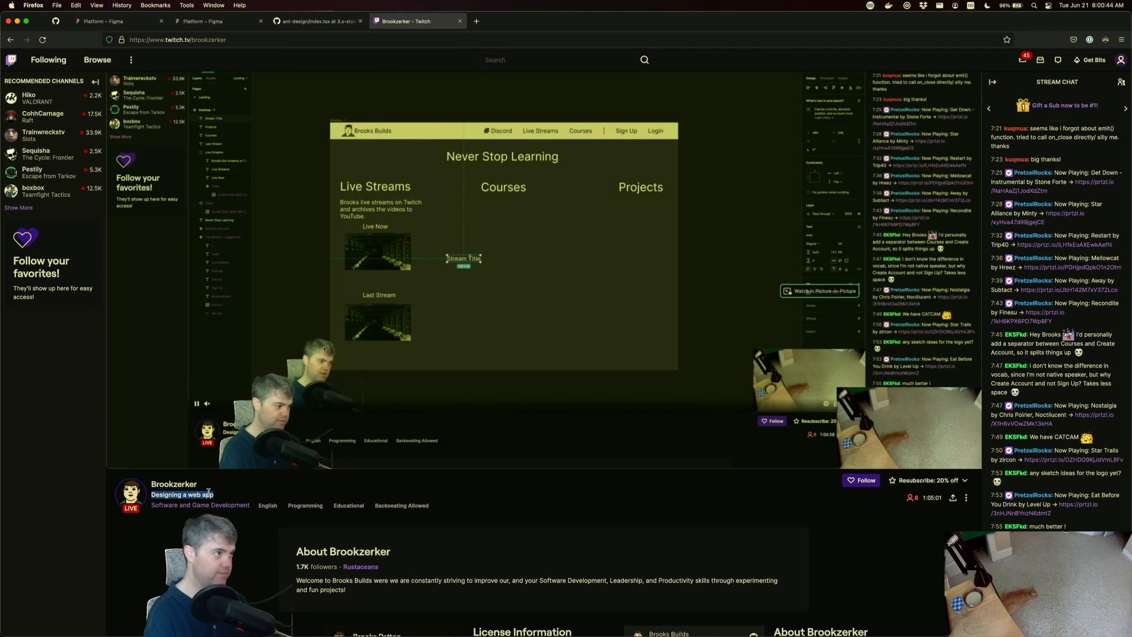
{"action": "left_click", "coordinate": [202, 21]}
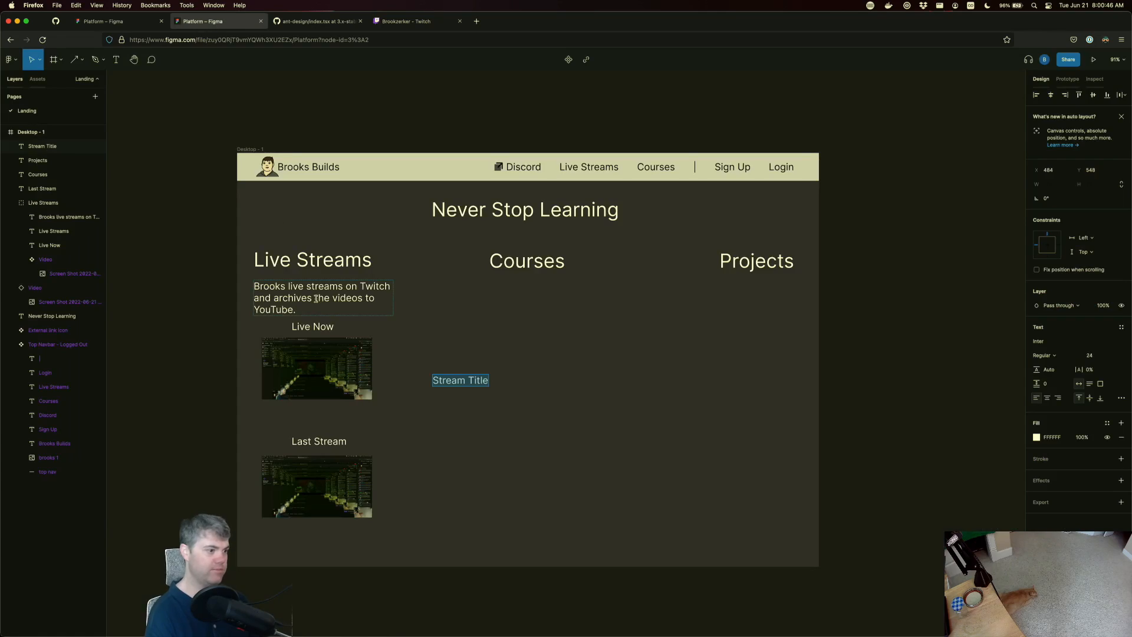
{"action": "key", "text": "super+v"}
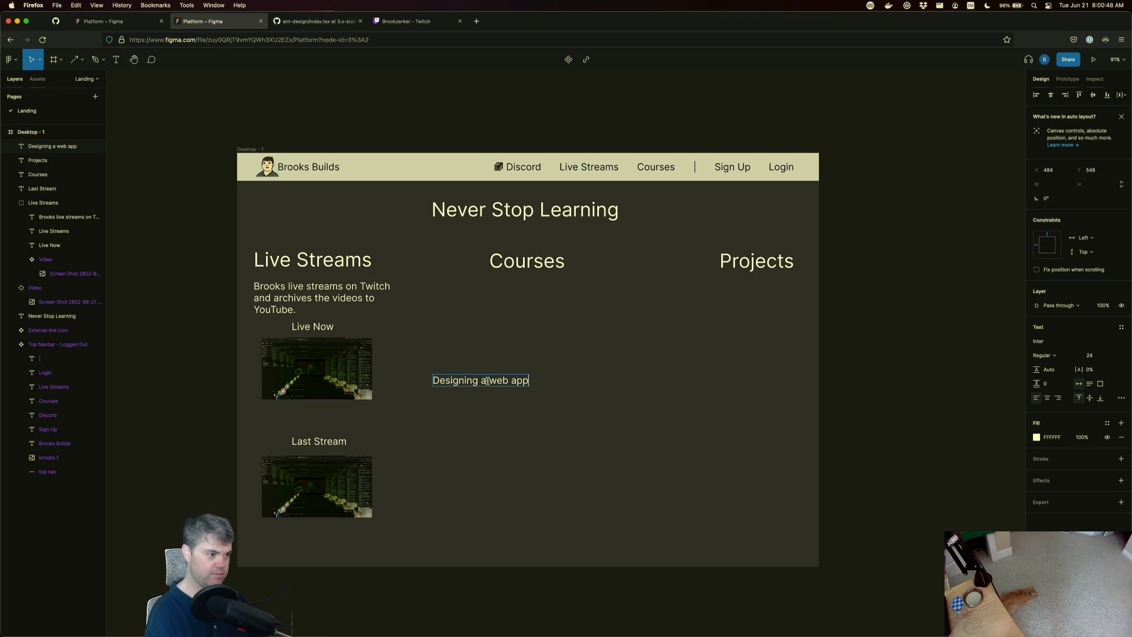
{"action": "key", "text": "Escape"}
- Move the Designing a web app text under the Live Now video, at about x 79, y 610, and nest it in the main Video component
{"action": "left_click_drag", "start_coordinate": [487, 384], "coordinate": [323, 411]}
{"action": "left_click", "coordinate": [414, 397]}
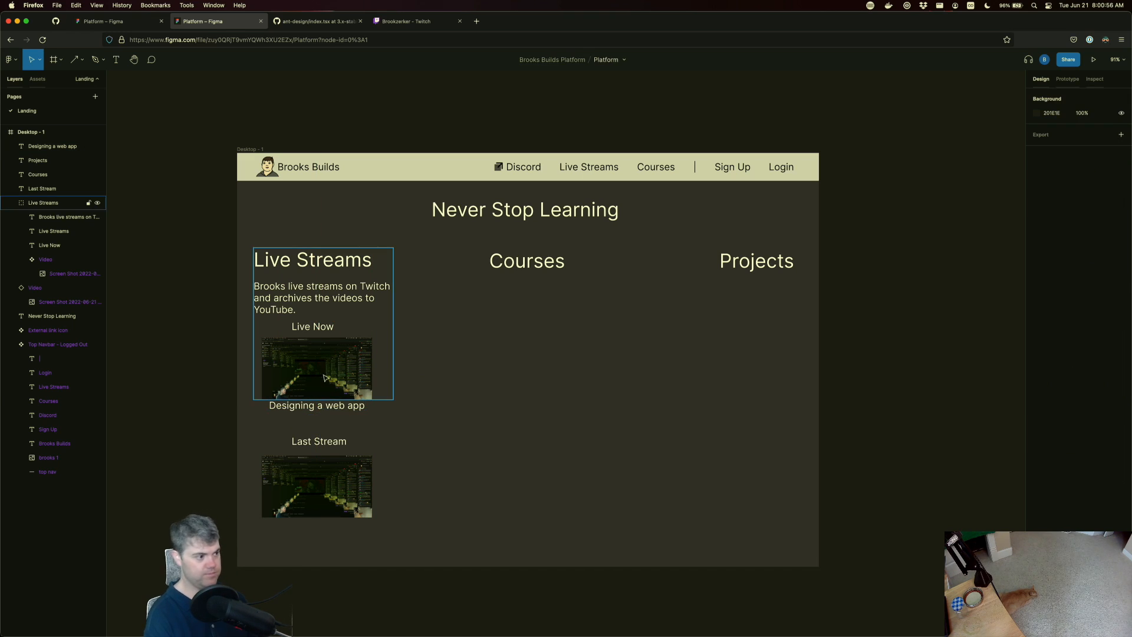
{"action": "left_click", "coordinate": [307, 408]}
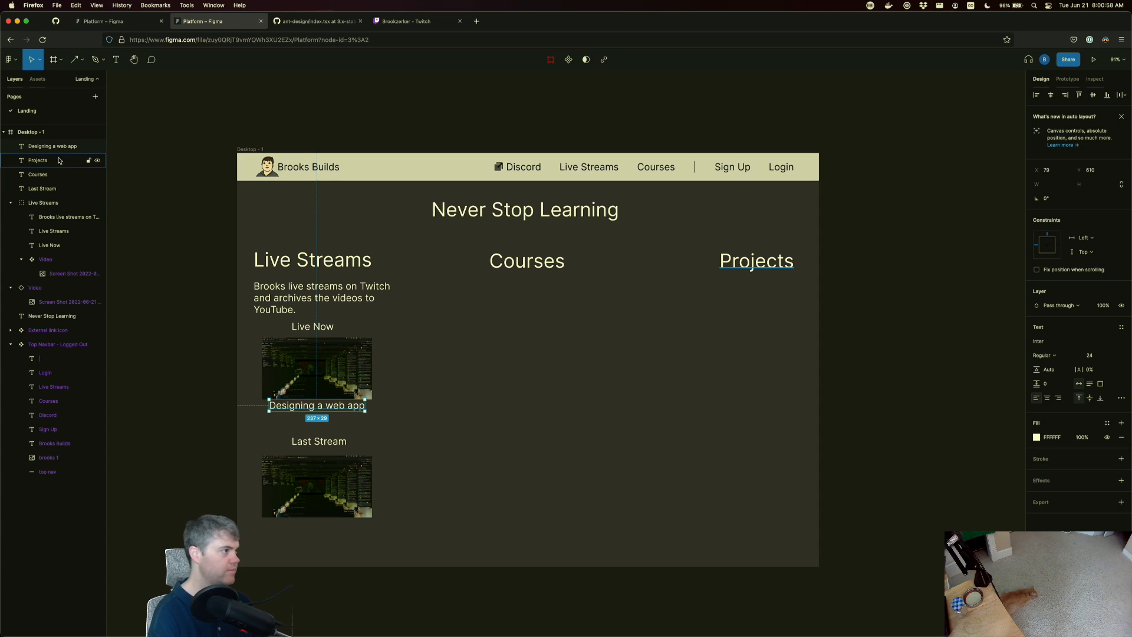
{"action": "left_click_drag", "start_coordinate": [78, 250], "coordinate": [65, 278]}
{"action": "left_click", "coordinate": [381, 430]}
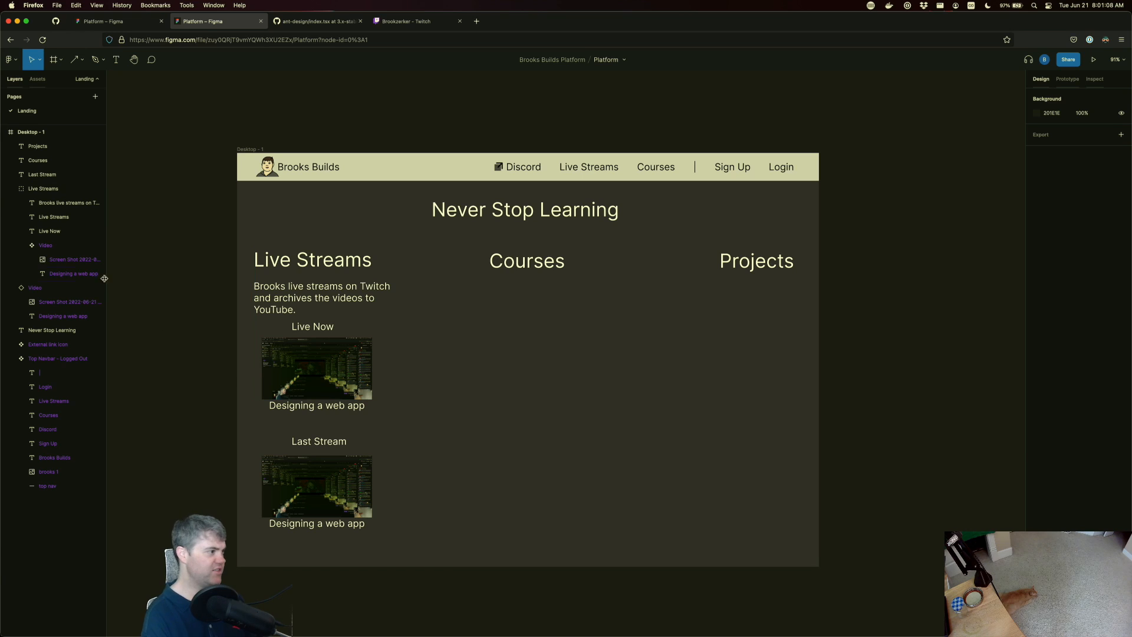
- Change the title text in the main Video component to "Stream title" and center it under the video
{"action": "double_click", "coordinate": [308, 408]}
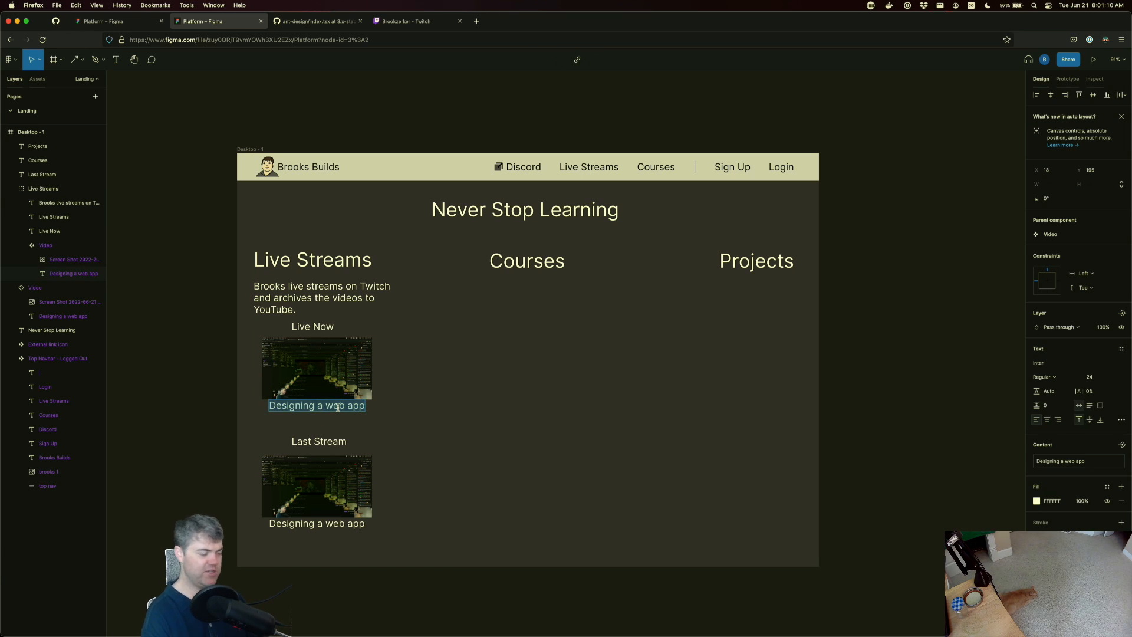
{"action": "type", "text": "Stream title"}
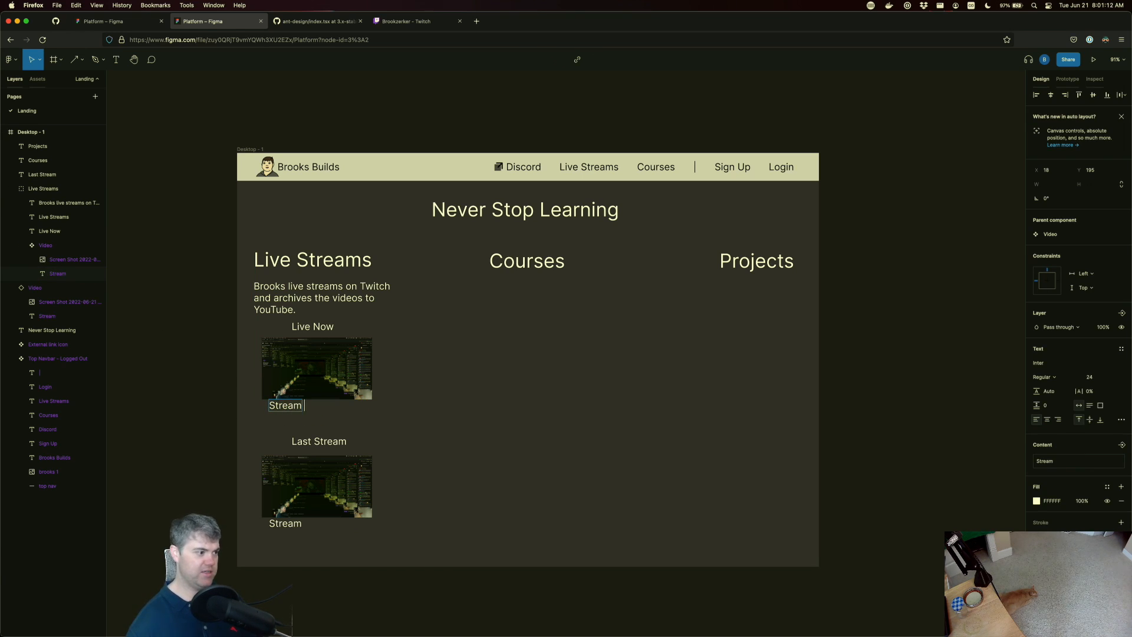
{"action": "key", "text": "Escape"}
{"action": "left_click_drag", "start_coordinate": [307, 408], "coordinate": [326, 411]}
{"action": "left_click", "coordinate": [426, 421]}
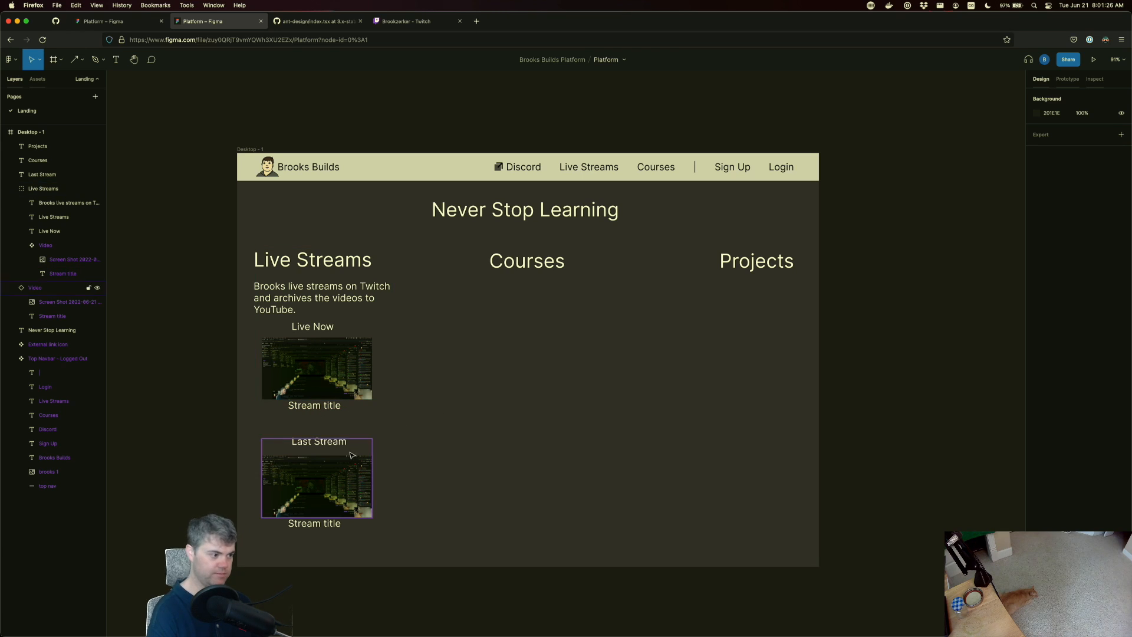
- Move the Last Stream text up to about x 129, y 665, and shift the second video up slightly beneath it
{"action": "left_click", "coordinate": [315, 443]}
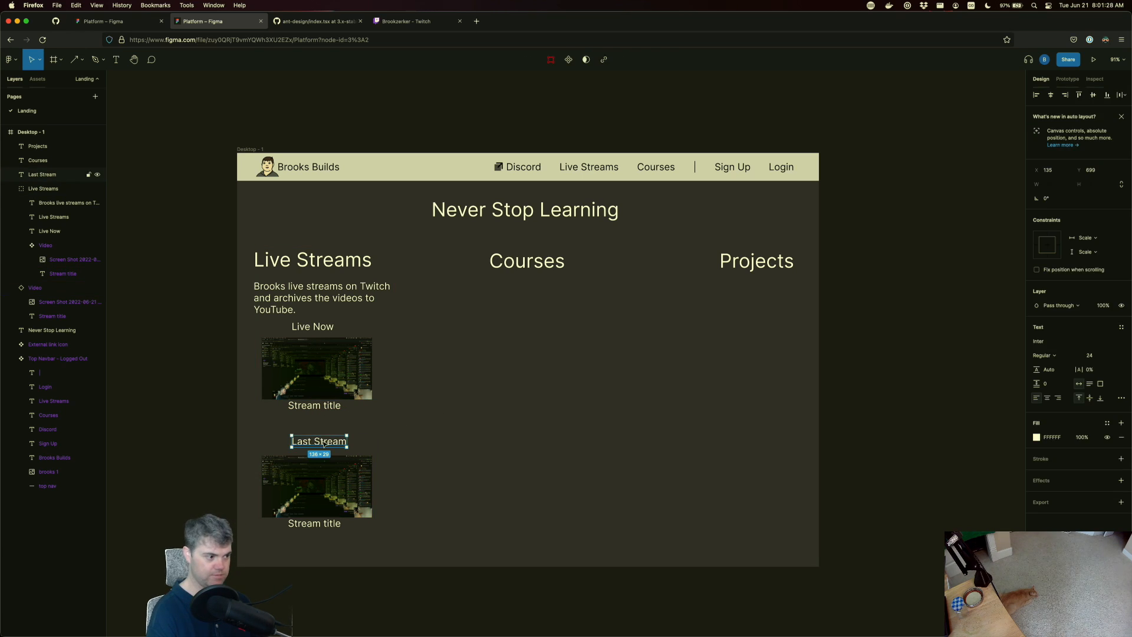
{"action": "left_click_drag", "start_coordinate": [323, 444], "coordinate": [321, 429]}
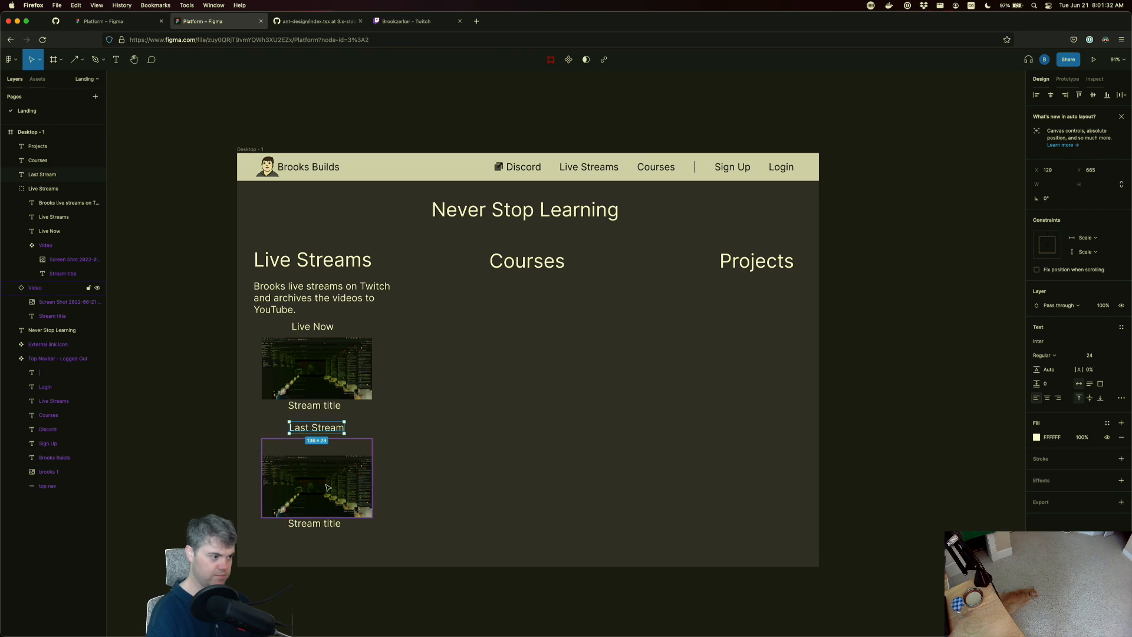
{"action": "left_click_drag", "start_coordinate": [328, 487], "coordinate": [325, 487]}
{"action": "left_click", "coordinate": [419, 482]}
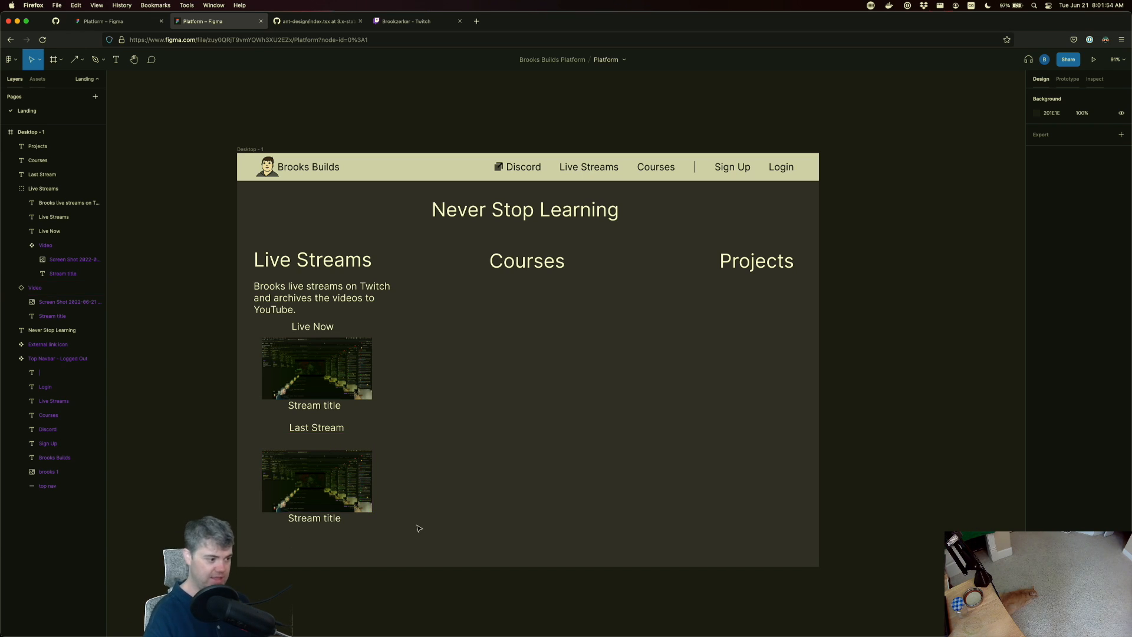
- Add the text "Watch more VODS on Twitch" below the second video's title, at about x 34, y 944
{"action": "key", "text": "t"}
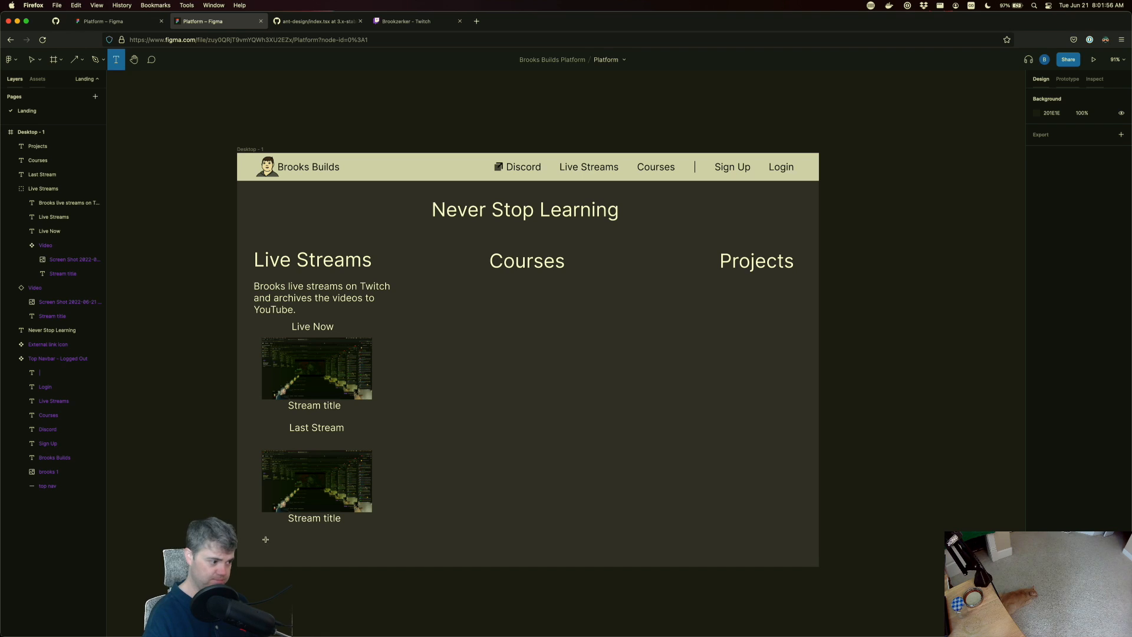
{"action": "left_click", "coordinate": [266, 539]}
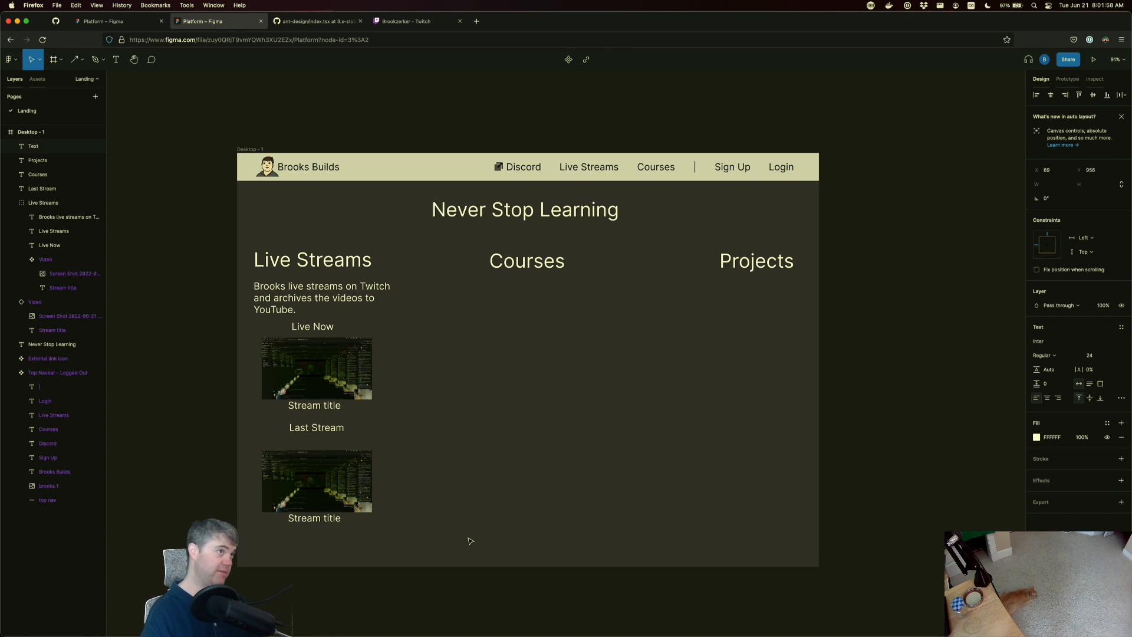
{"action": "type", "text": "Watc"}
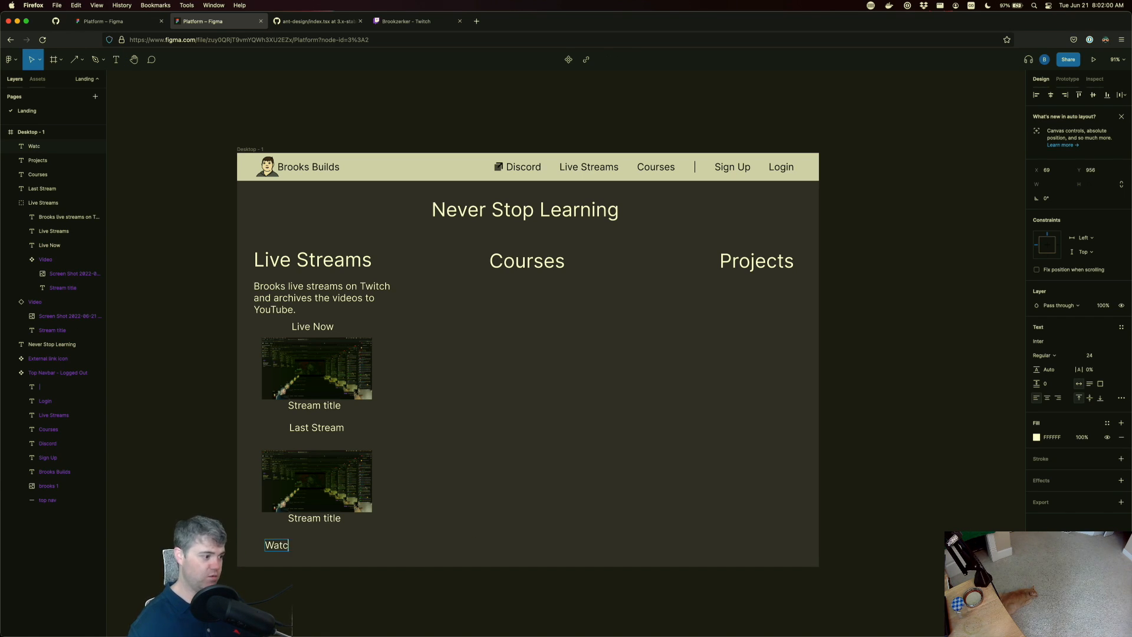
{"action": "type", "text": "h more V"}
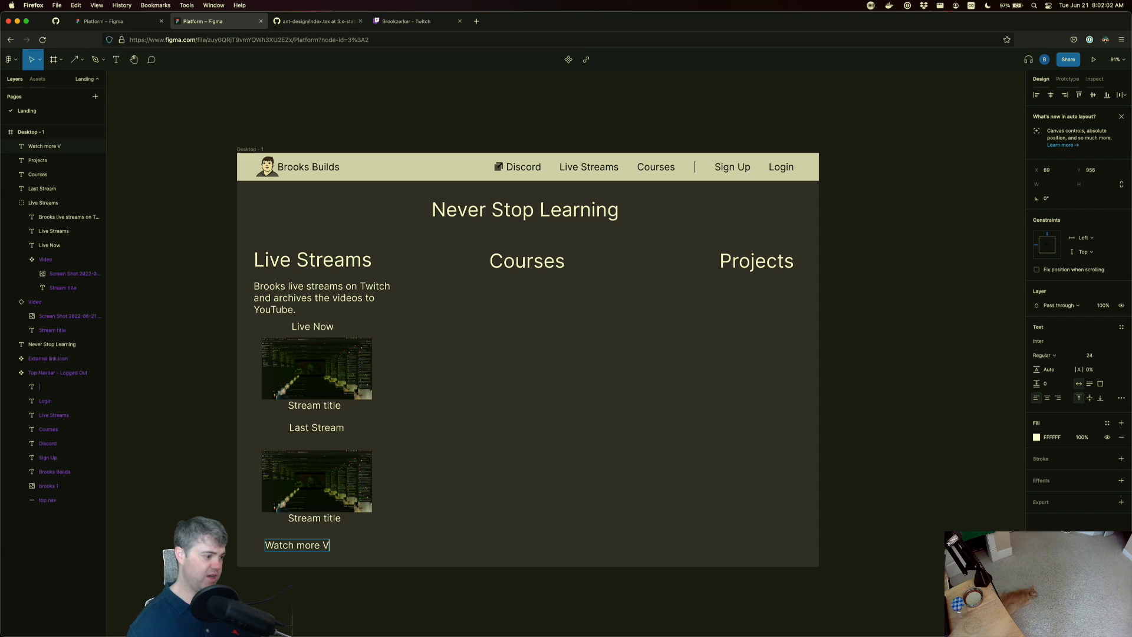
{"action": "type", "text": "ODS on T"}
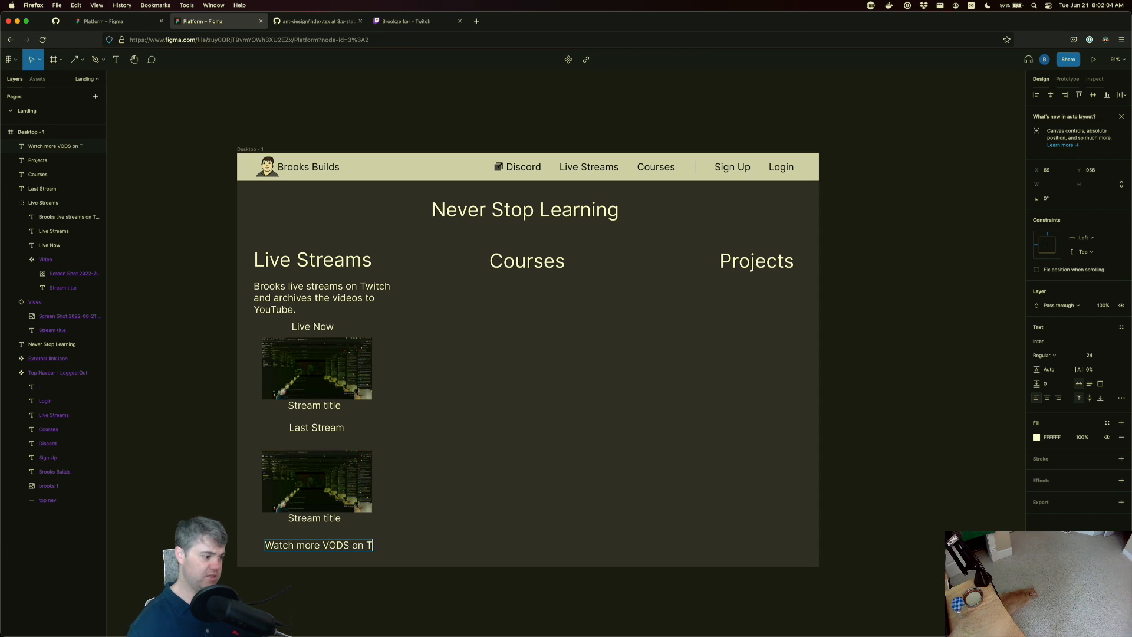
{"action": "type", "text": "witch"}
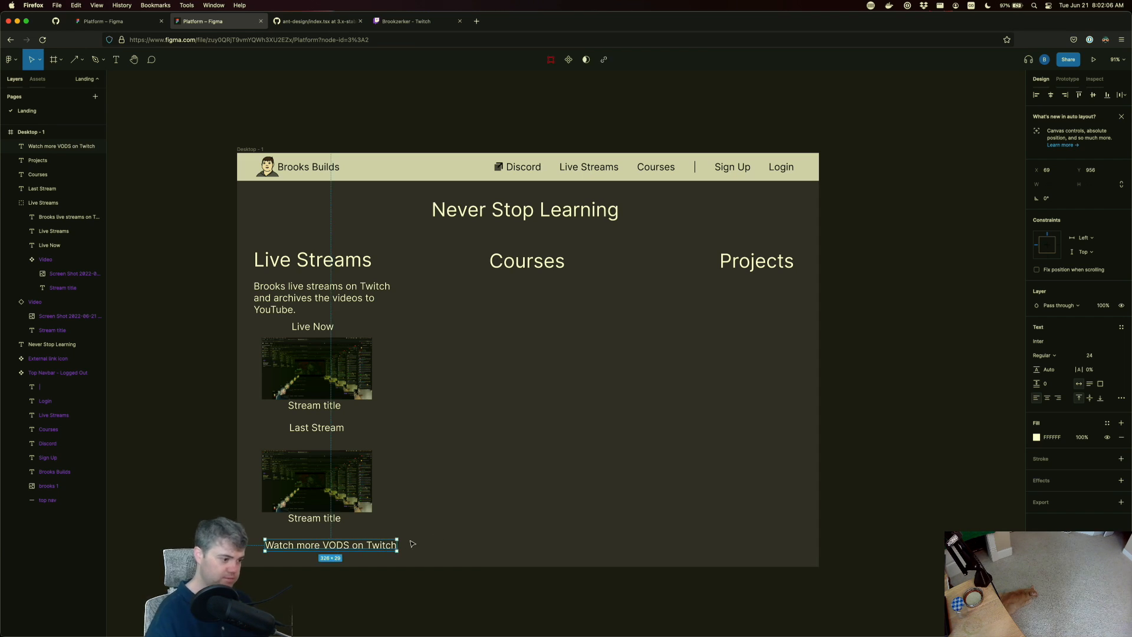
{"action": "left_click_drag", "start_coordinate": [369, 548], "coordinate": [355, 544]}
{"action": "left_click", "coordinate": [430, 528]}
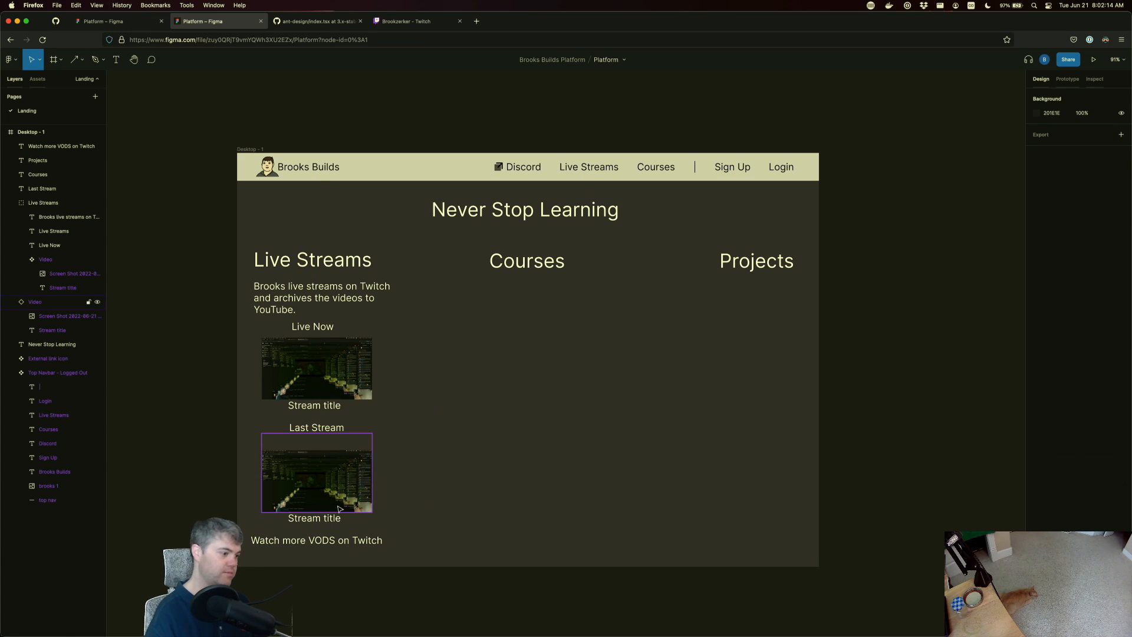
- Set the fill color of the Watch more VODS on Twitch text to the purple C035F1
{"action": "left_click", "coordinate": [312, 541]}
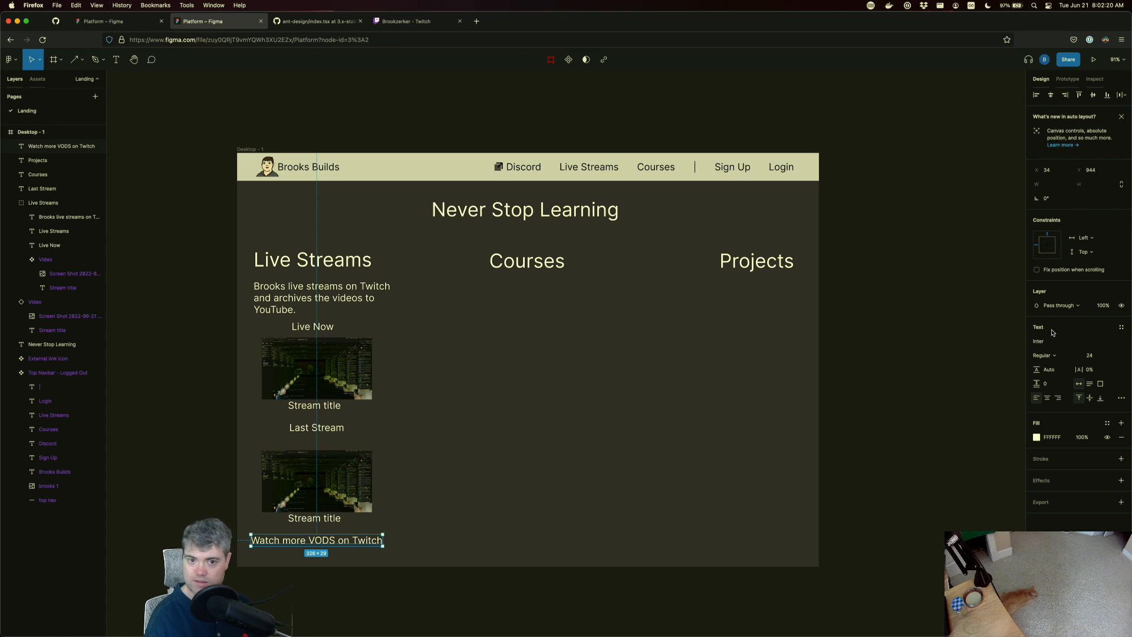
{"action": "left_click", "coordinate": [1045, 355]}
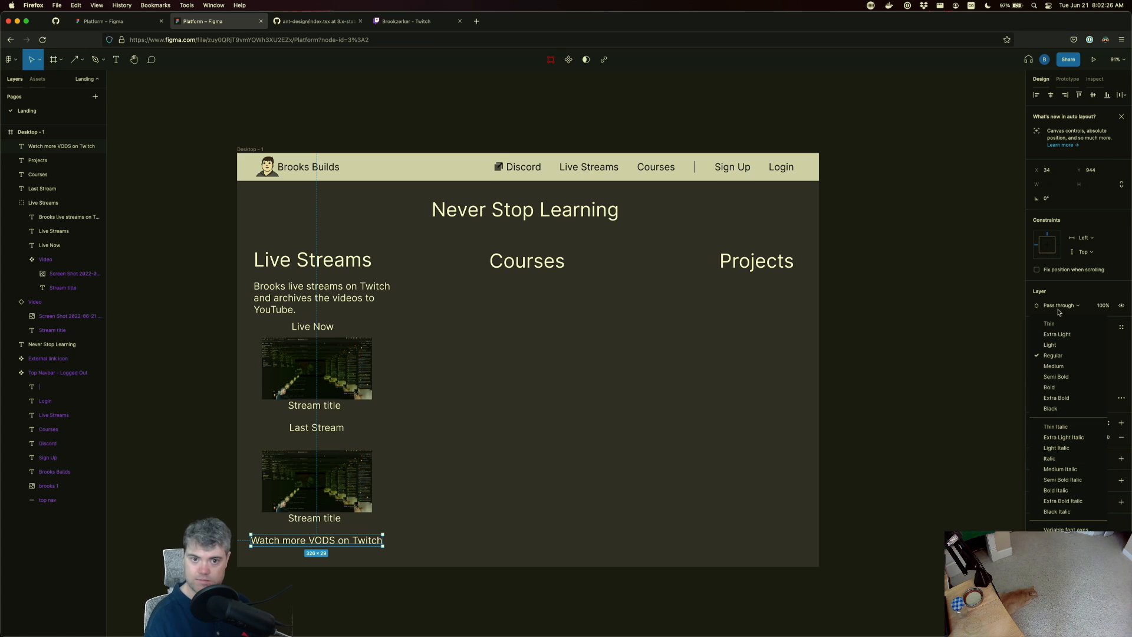
{"action": "left_click", "coordinate": [1070, 292]}
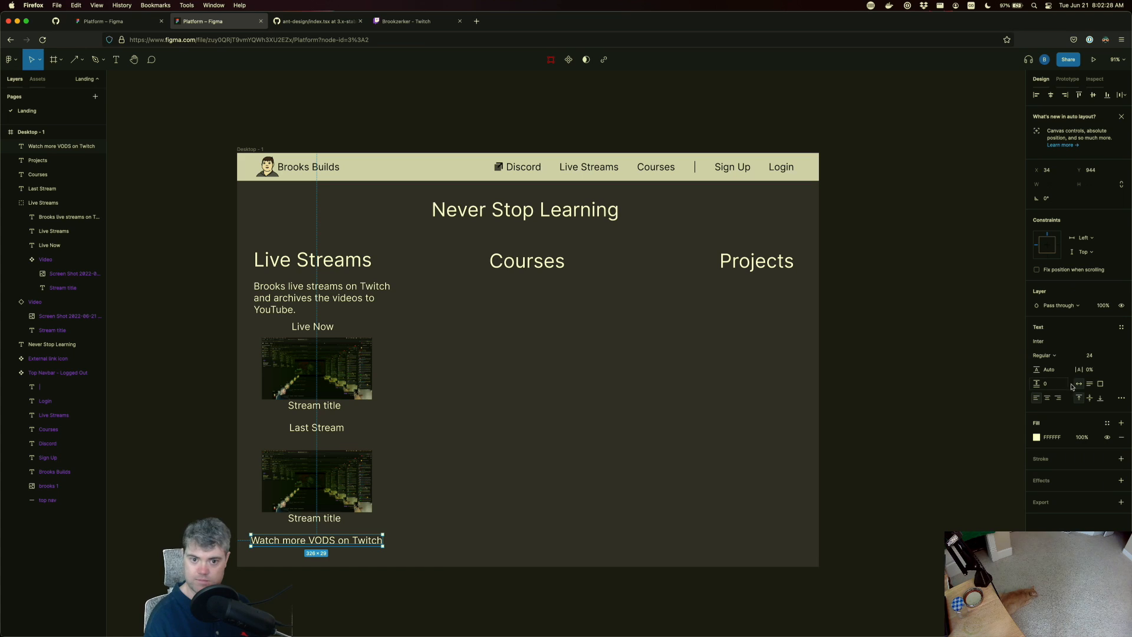
{"action": "left_click", "coordinate": [1037, 437]}
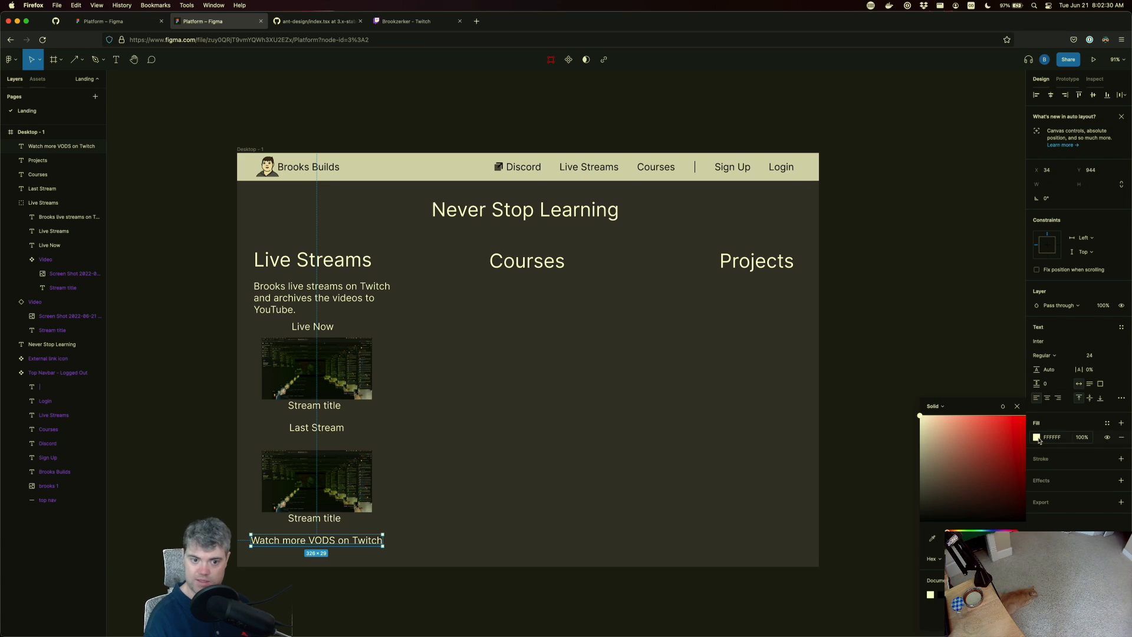
{"action": "left_click", "coordinate": [1001, 531]}
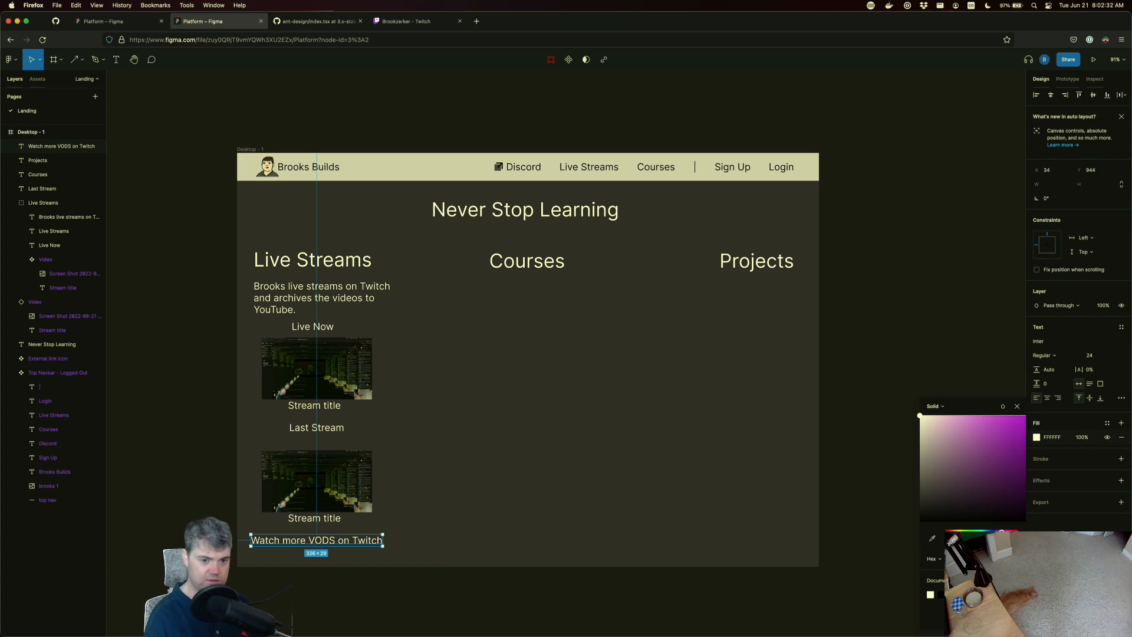
{"action": "left_click_drag", "start_coordinate": [1009, 478], "coordinate": [1001, 429]}
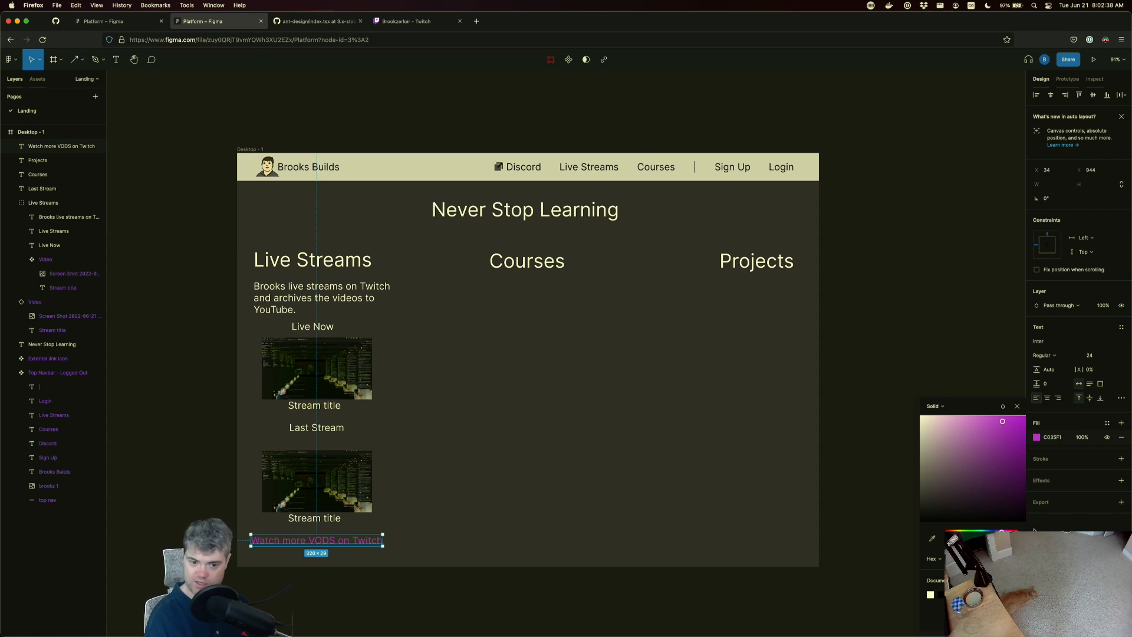
- Duplicate the External link icon in front of the Watch more VODS on Twitch text and move both into the empty area under Courses
{"action": "key", "text": "Escape"}
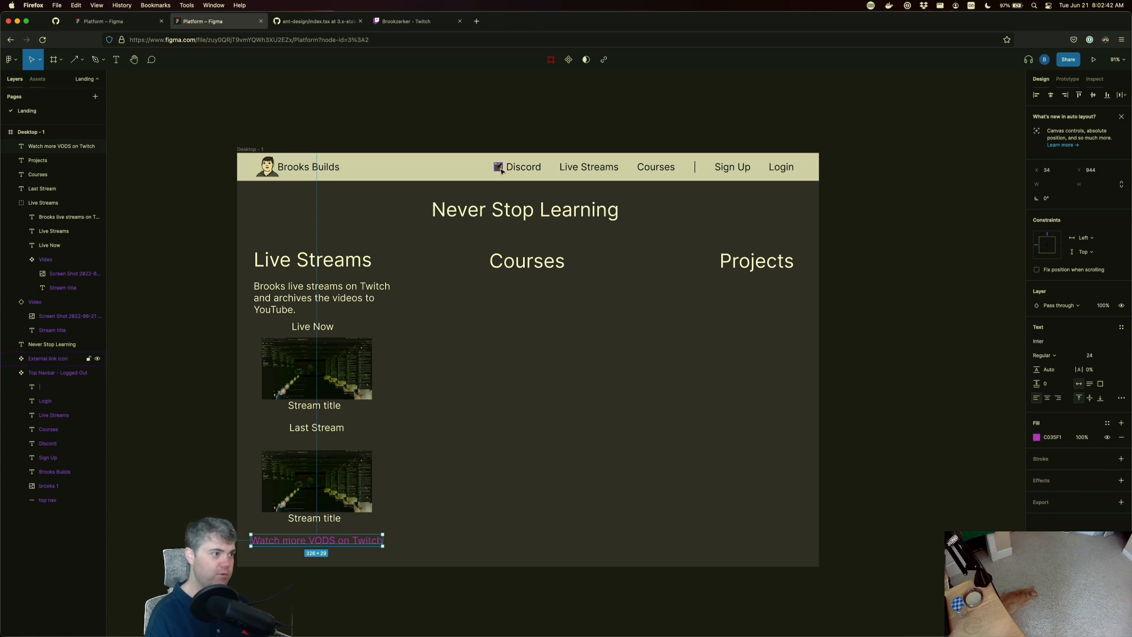
{"action": "left_click", "coordinate": [38, 359]}
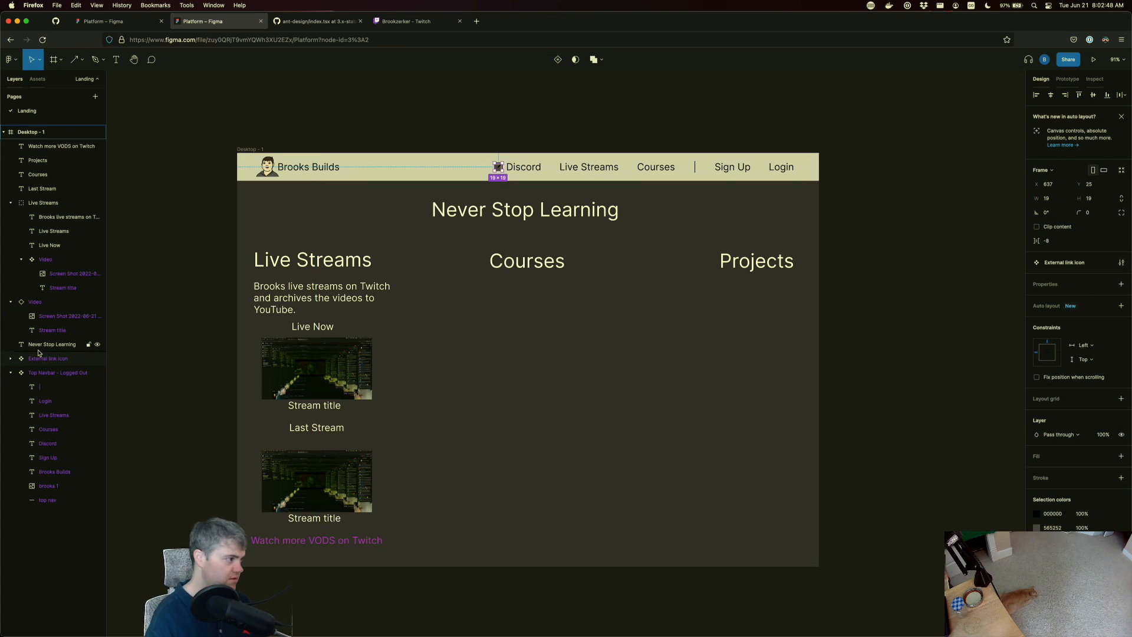
{"action": "key", "text": "super+d"}
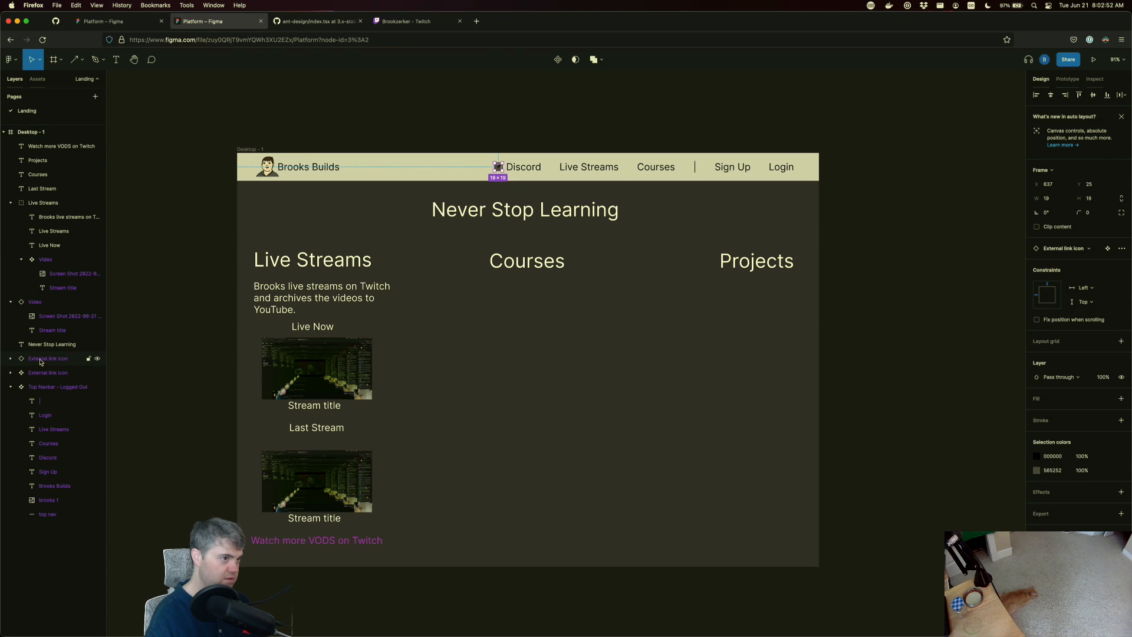
{"action": "left_click_drag", "start_coordinate": [497, 169], "coordinate": [248, 540]}
{"action": "left_click", "coordinate": [439, 525]}
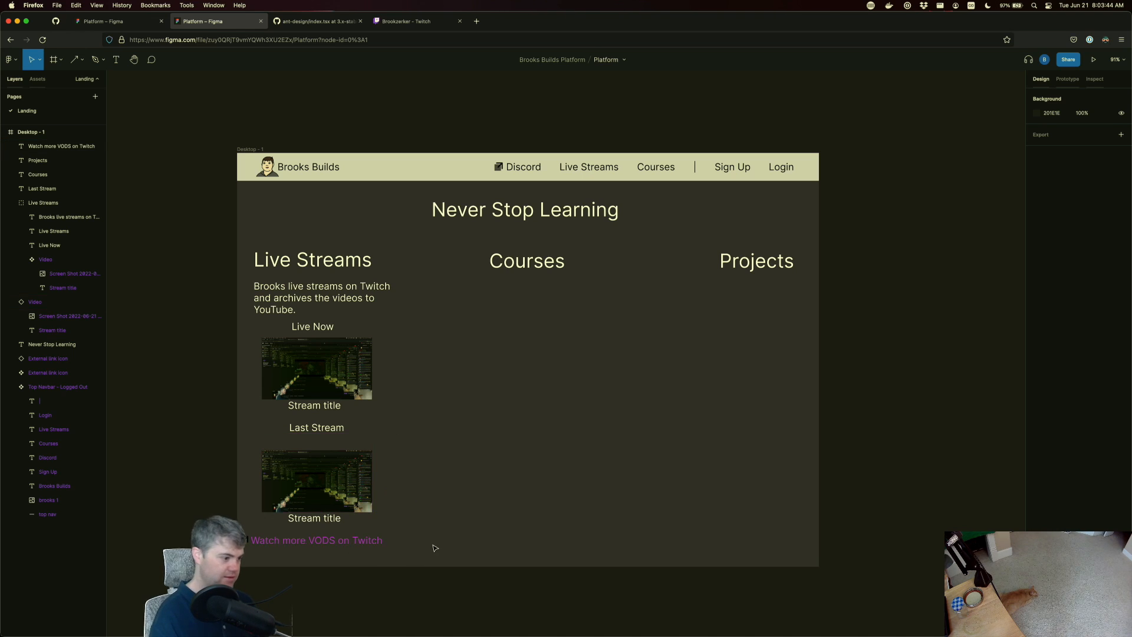
{"action": "left_click_drag", "start_coordinate": [424, 536], "coordinate": [561, 479]}
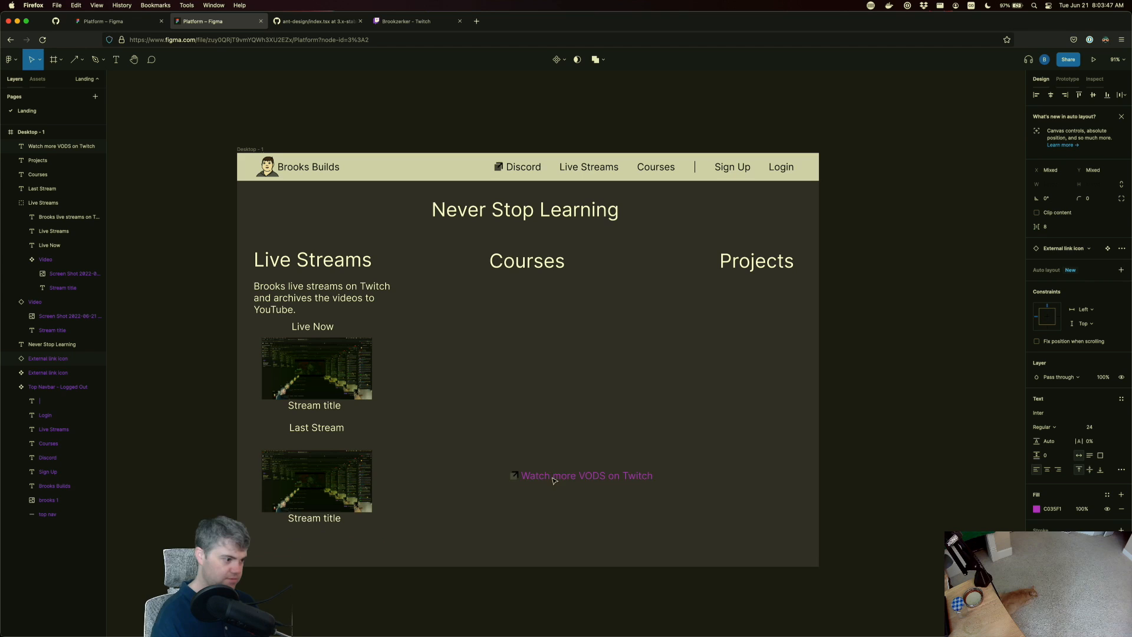
- Remove the title from the video below Last Stream and move the video to the desktop frame's lower-left corner
{"action": "left_click", "coordinate": [335, 478]}
{"action": "left_click_drag", "start_coordinate": [335, 478], "coordinate": [344, 494]}
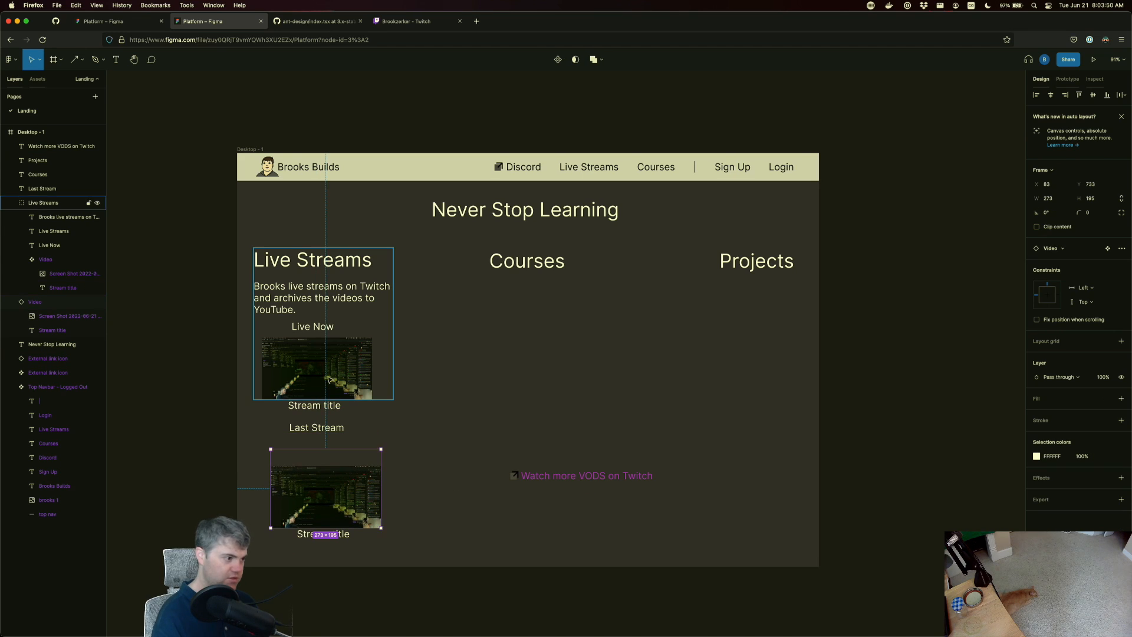
{"action": "left_click", "coordinate": [324, 348]}
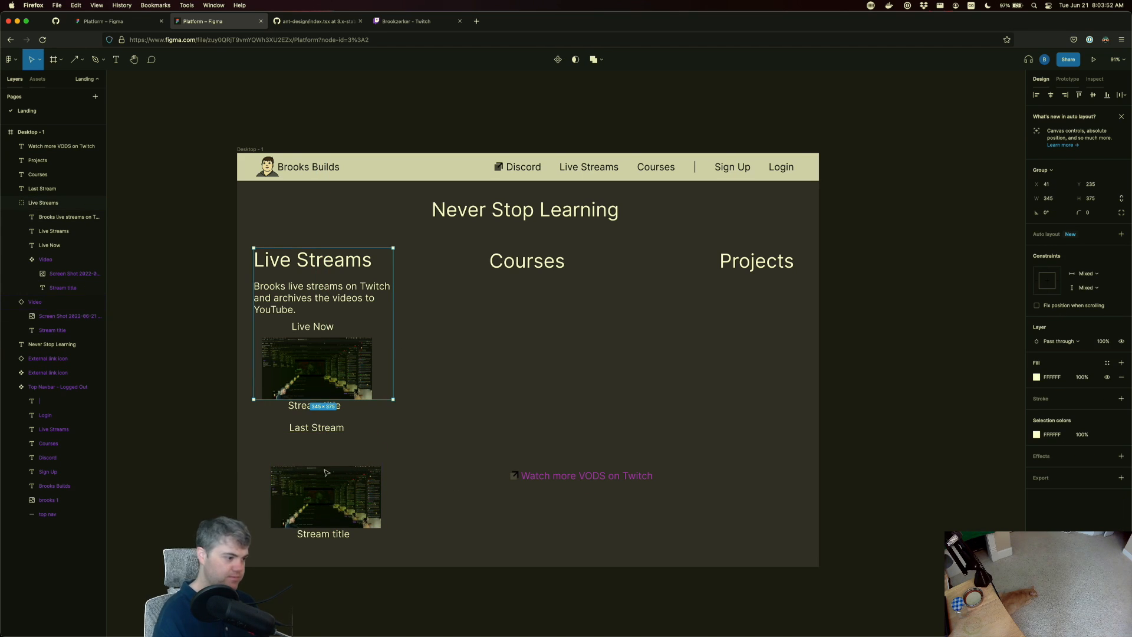
{"action": "left_click_drag", "start_coordinate": [326, 473], "coordinate": [328, 532]}
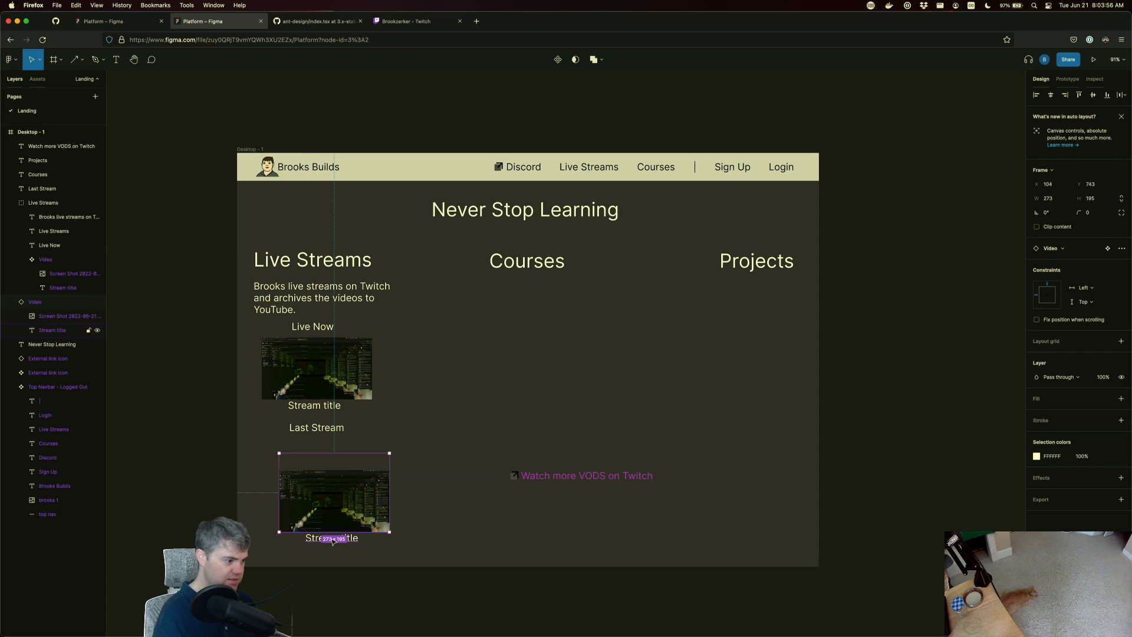
{"action": "left_click", "coordinate": [330, 539]}
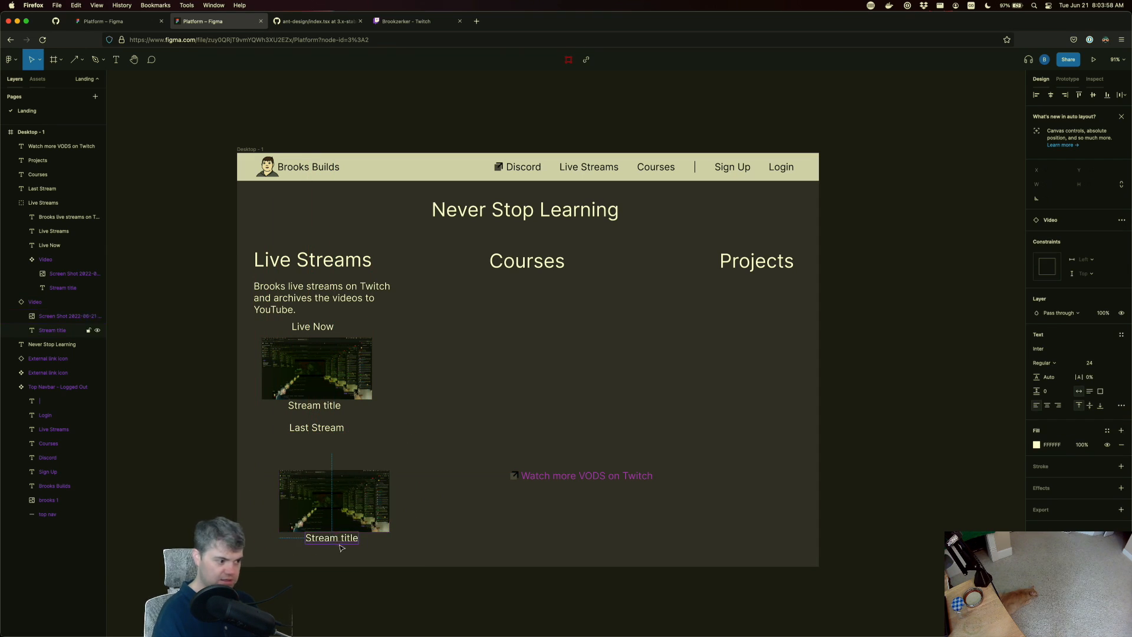
{"action": "key", "text": "BackSpace"}
{"action": "left_click_drag", "start_coordinate": [325, 513], "coordinate": [285, 548]}
{"action": "left_click", "coordinate": [387, 508]}
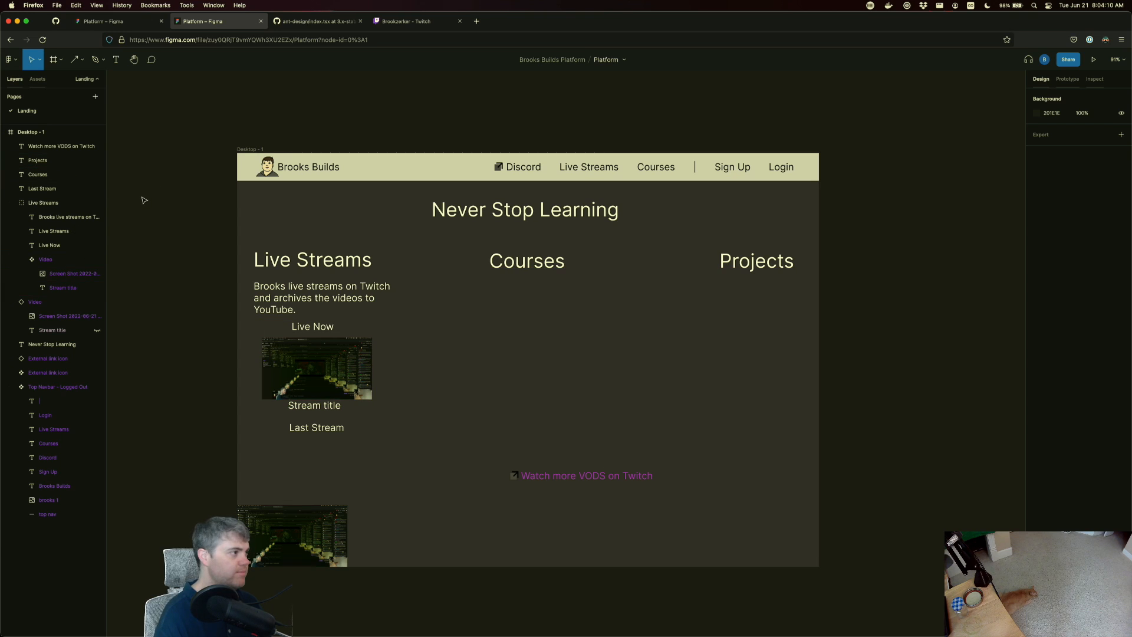
- Draw a new frame of about 481 × 234 on the empty canvas to the left of the Desktop - 1 frame
{"action": "left_click_drag", "start_coordinate": [168, 244], "coordinate": [533, 230]}
{"action": "left_click_drag", "start_coordinate": [419, 253], "coordinate": [492, 254]}
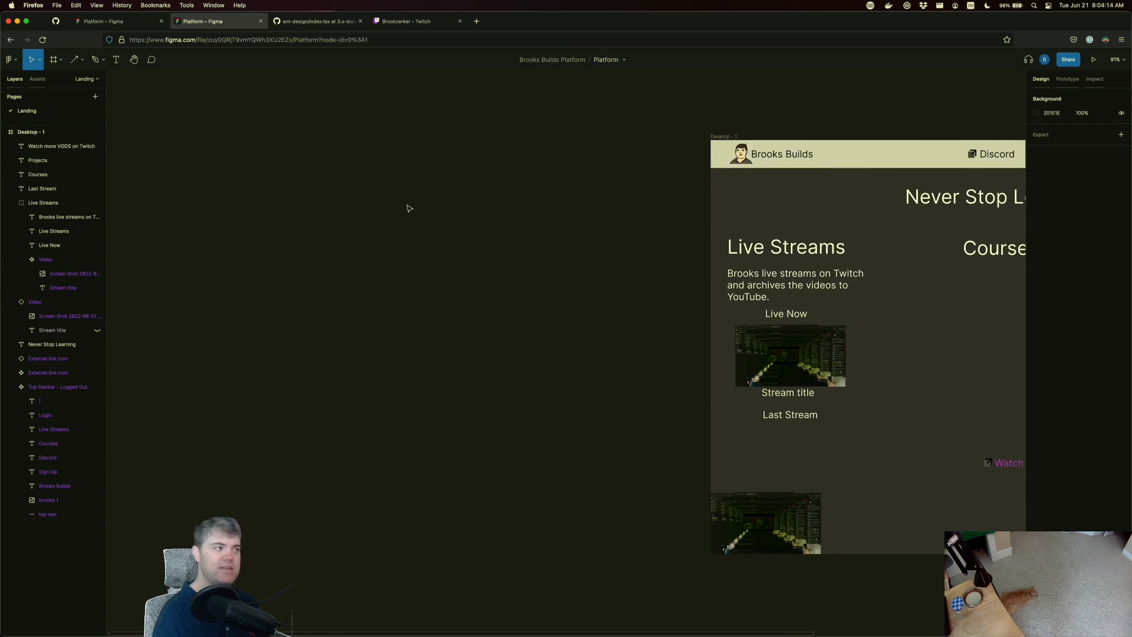
{"action": "left_click", "coordinate": [59, 60]}
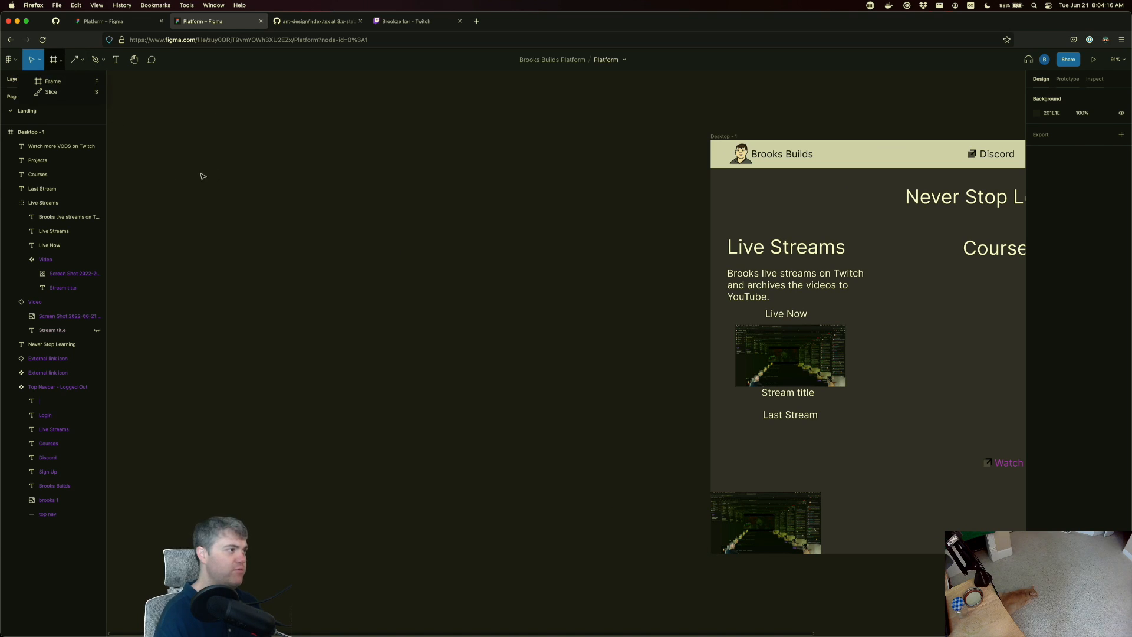
{"action": "left_click_drag", "start_coordinate": [213, 154], "coordinate": [361, 226]}
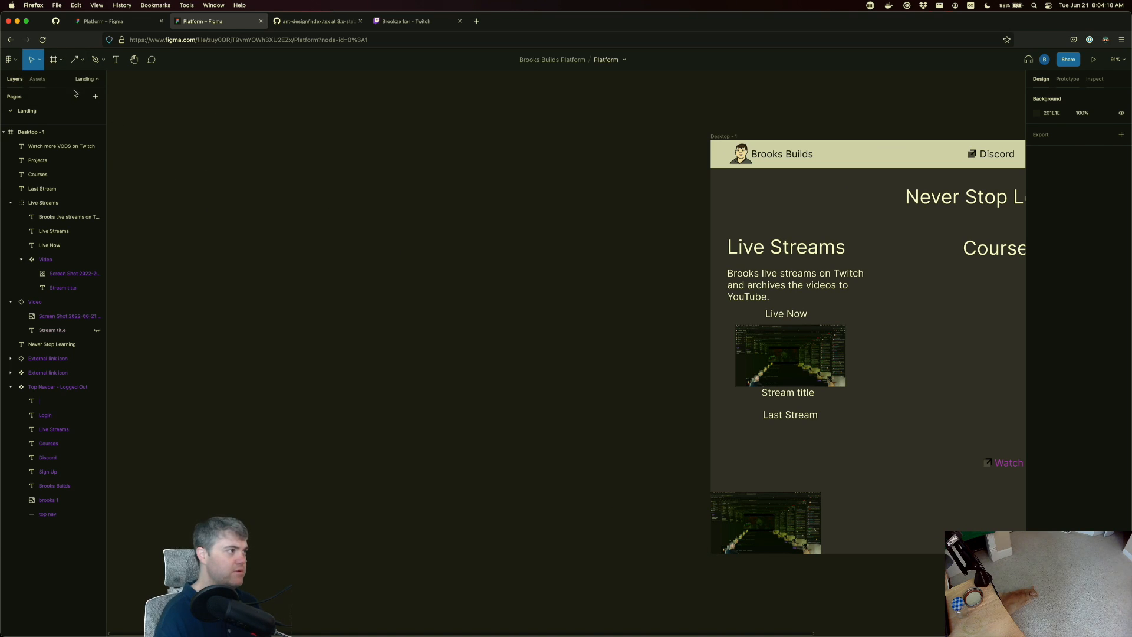
{"action": "key", "text": "f"}
{"action": "left_click_drag", "start_coordinate": [289, 178], "coordinate": [477, 275]}
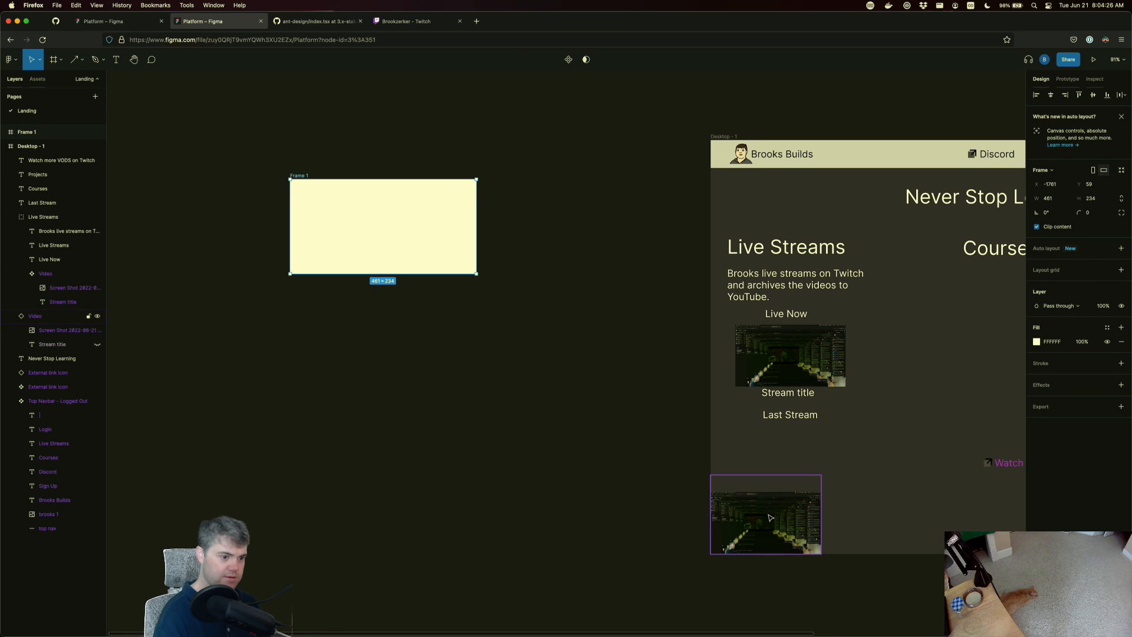
- Move the untitled Video component into the new frame and position it at about x 94, y 19
{"action": "left_click_drag", "start_coordinate": [771, 517], "coordinate": [385, 225]}
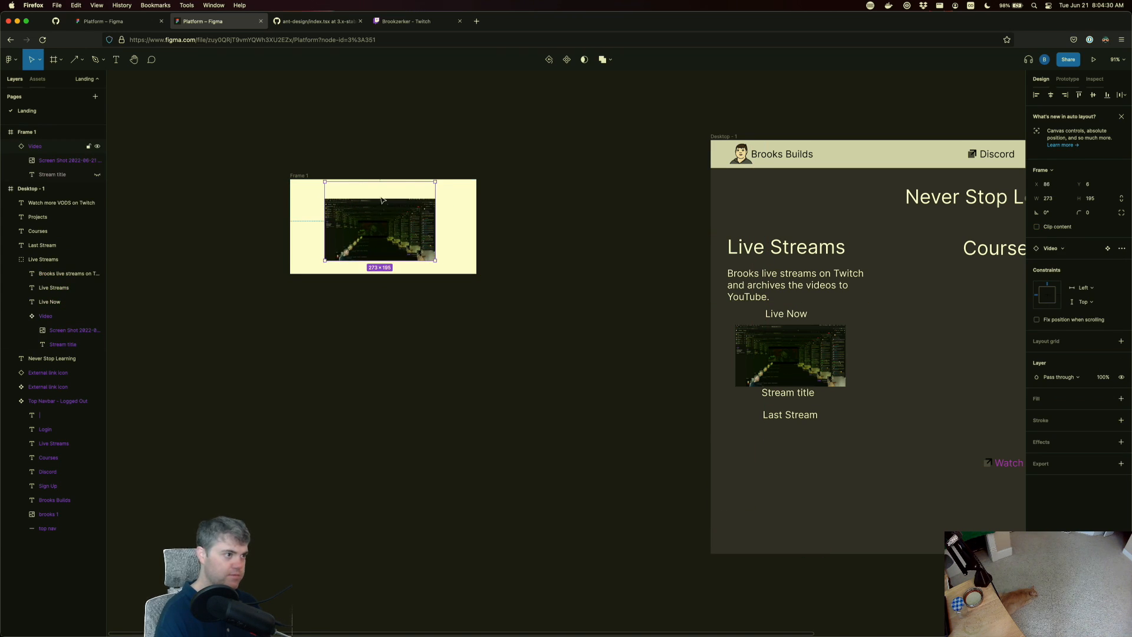
{"action": "left_click_drag", "start_coordinate": [411, 183], "coordinate": [408, 185]}
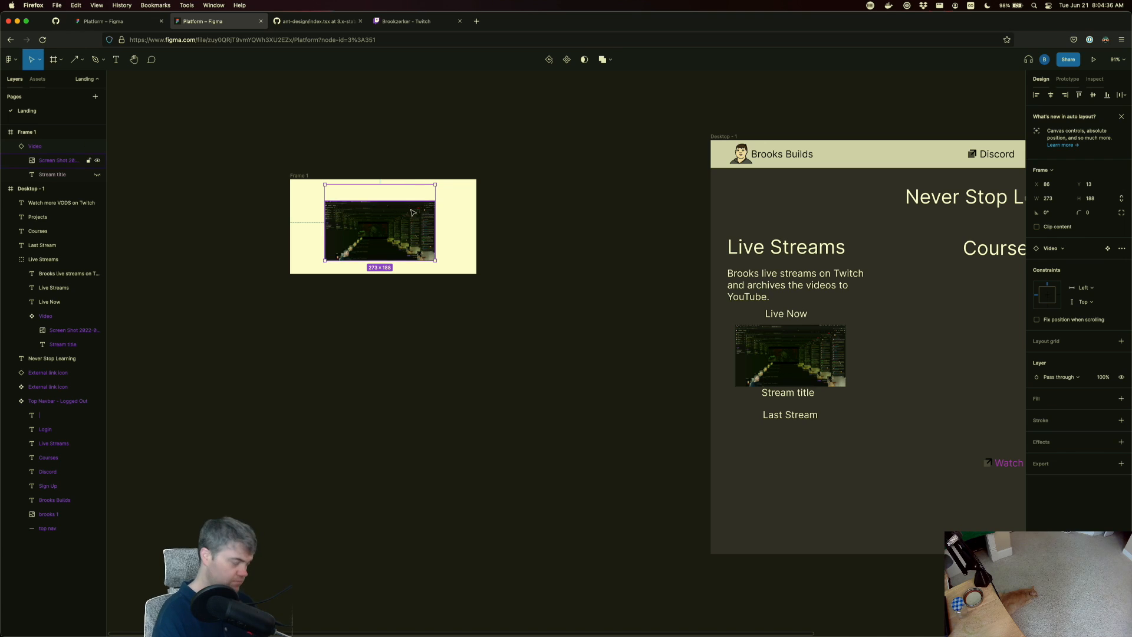
{"action": "key", "text": "super+z"}
{"action": "left_click_drag", "start_coordinate": [382, 236], "coordinate": [385, 233]}
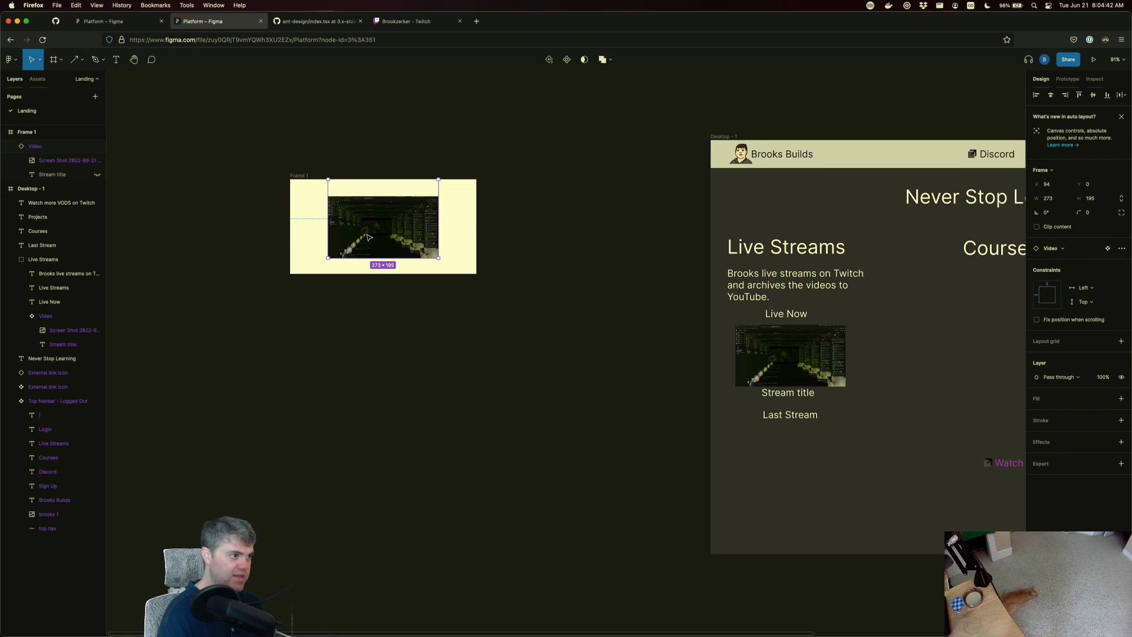
{"action": "left_click_drag", "start_coordinate": [370, 237], "coordinate": [368, 242]}
- Add the text "Stream Title" above the video in the new frame and shift it slightly right and up
{"action": "key", "text": "t"}
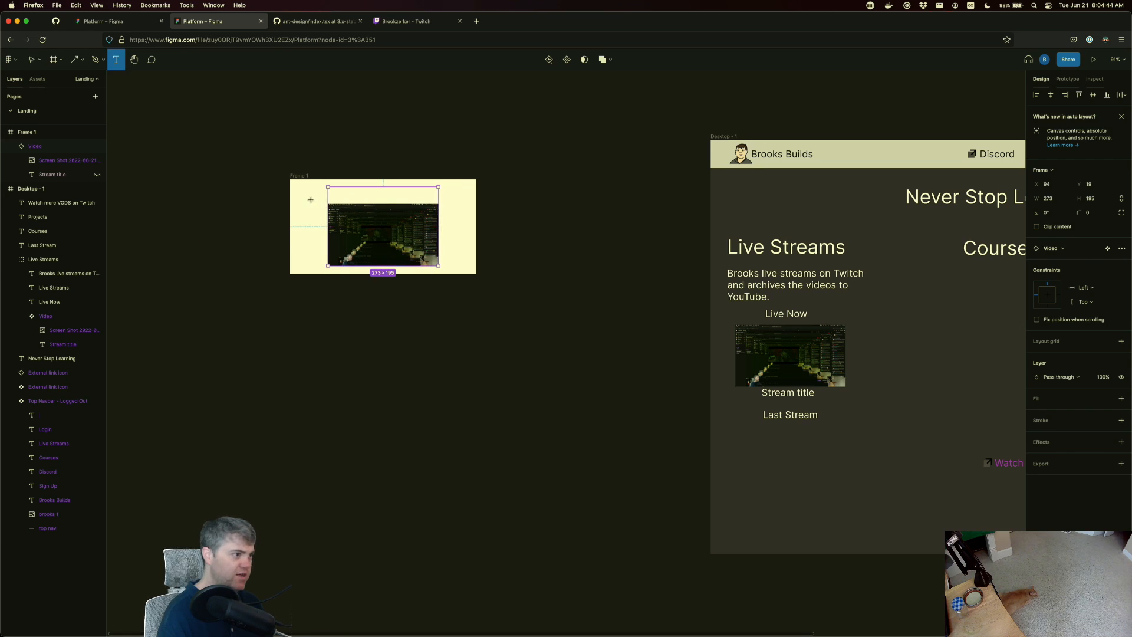
{"action": "left_click", "coordinate": [329, 194]}
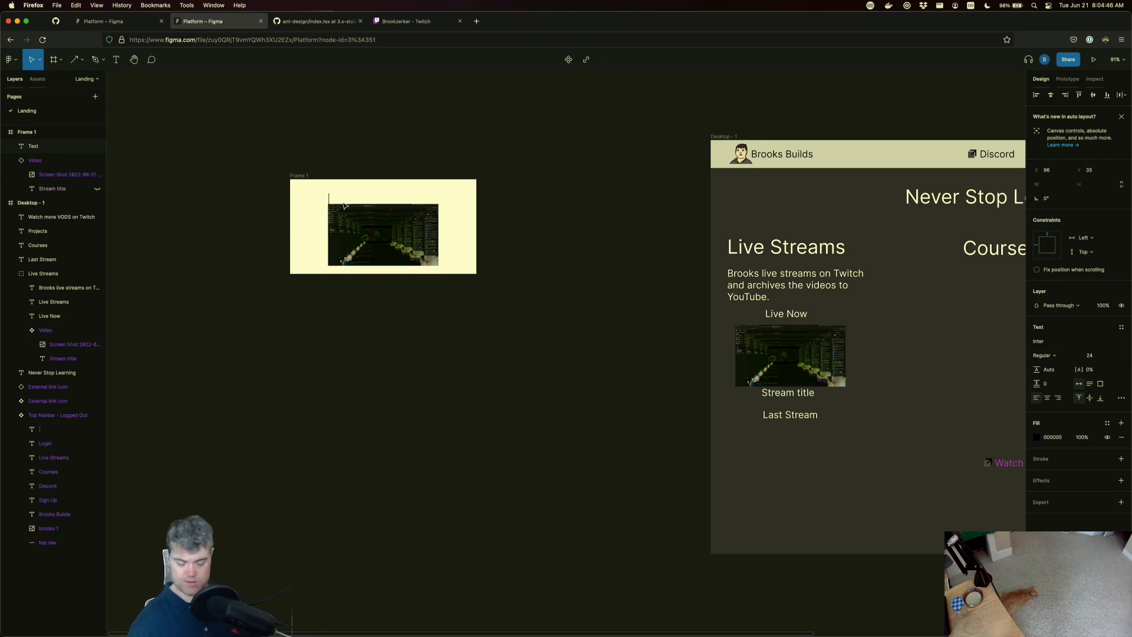
{"action": "type", "text": "L"}
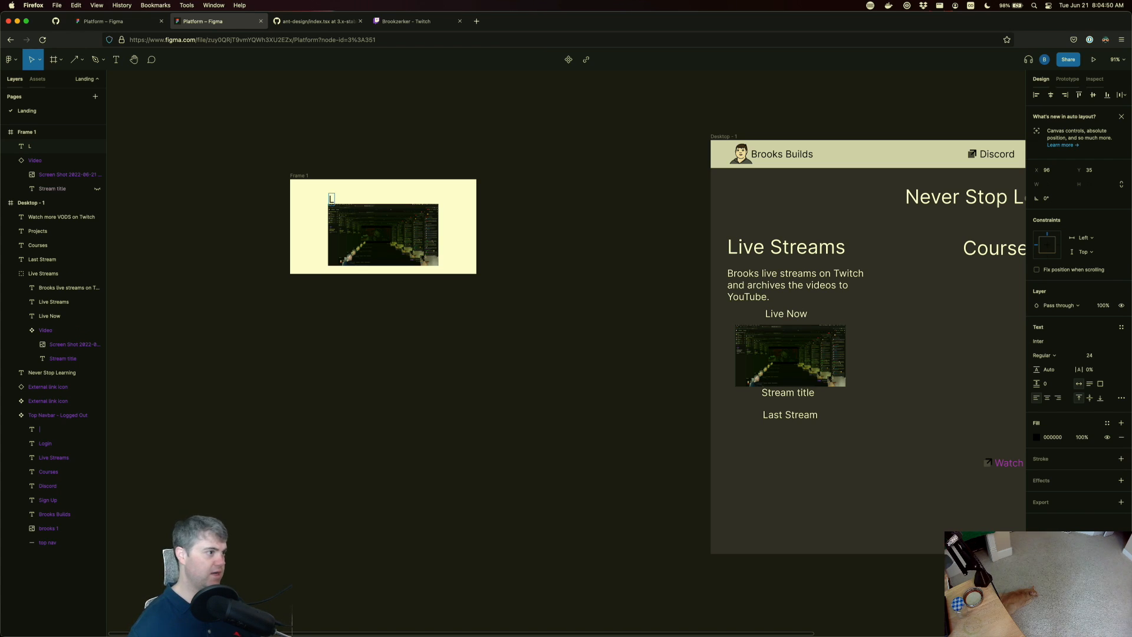
{"action": "key", "text": "BackSpace"}
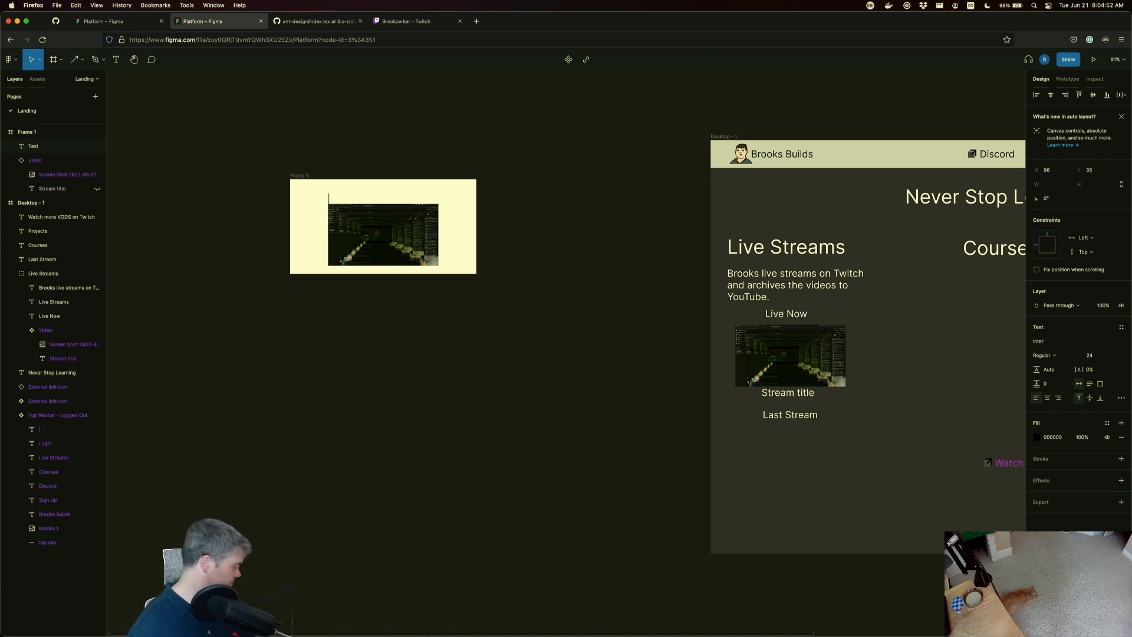
{"action": "type", "text": "Stream Title"}
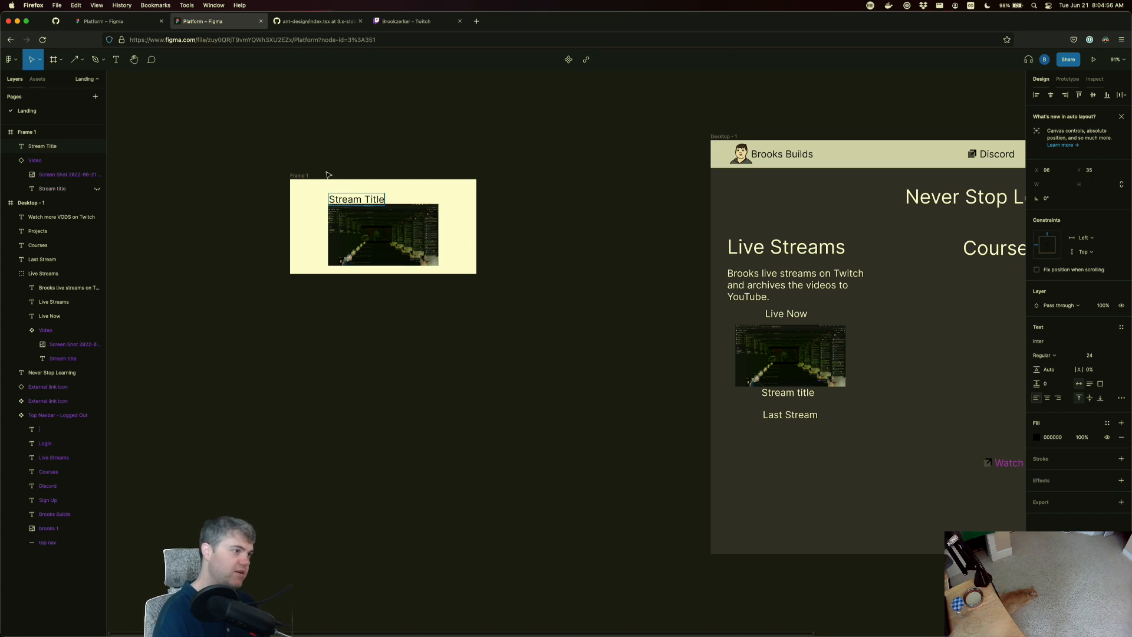
{"action": "key", "text": "Escape"}
{"action": "left_click_drag", "start_coordinate": [348, 201], "coordinate": [364, 196]}
{"action": "left_click", "coordinate": [303, 211]}
{"action": "left_click", "coordinate": [308, 216]}
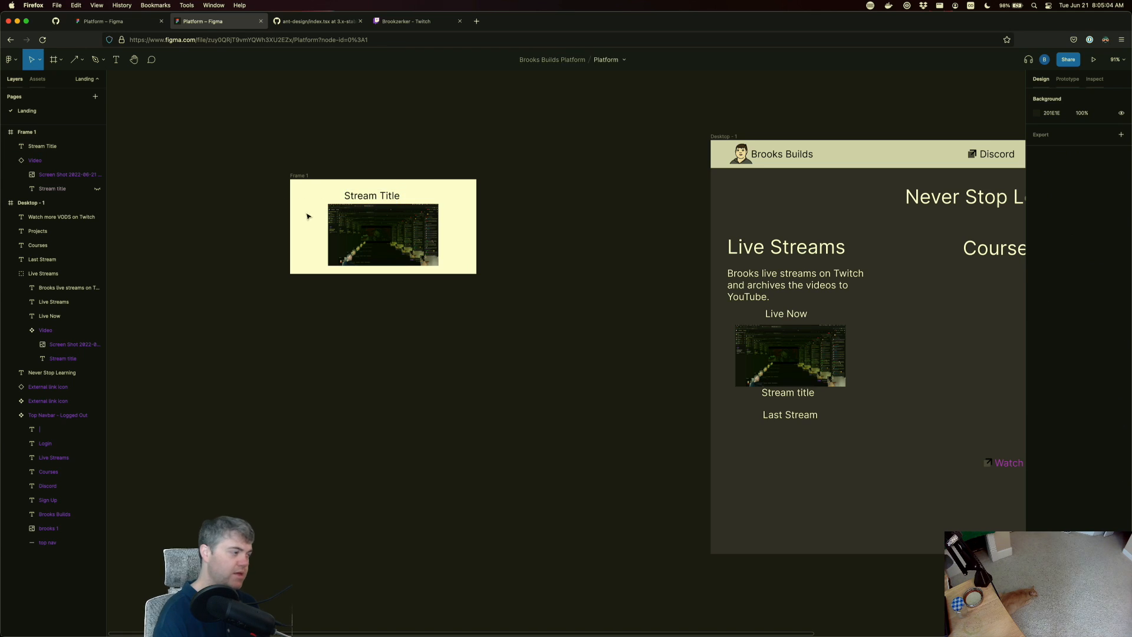
- Activate the Ellipse tool and set the canvas background color to 2F2F2F
{"action": "left_click", "coordinate": [55, 61]}
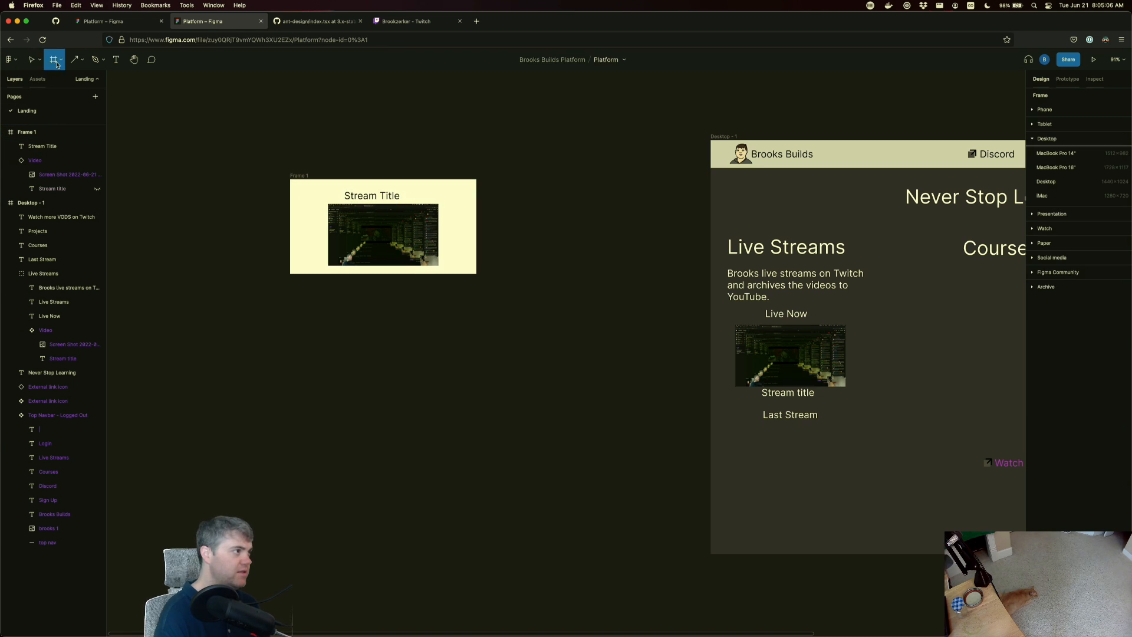
{"action": "left_click", "coordinate": [58, 65]}
{"action": "left_click", "coordinate": [68, 63]}
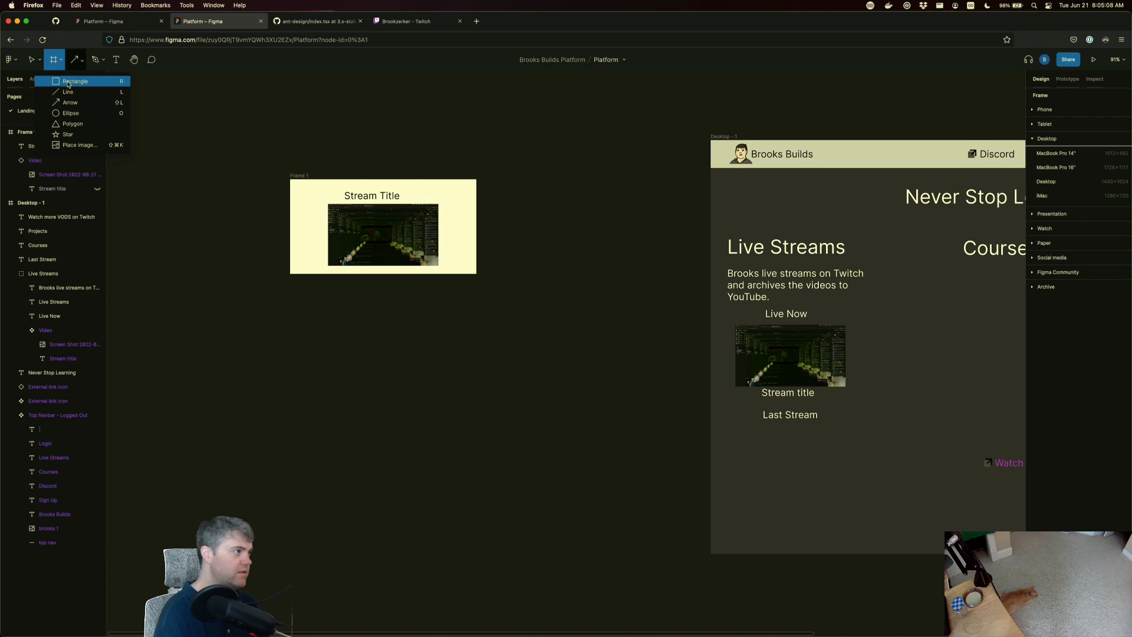
{"action": "left_click", "coordinate": [69, 114]}
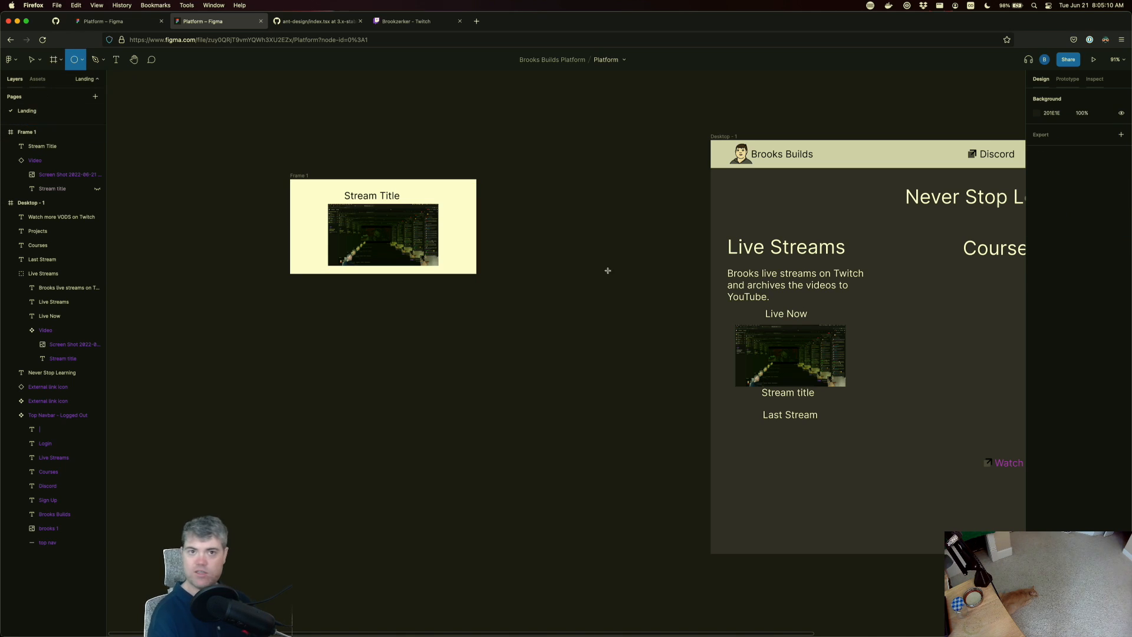
{"action": "left_click", "coordinate": [1037, 113]}
{"action": "left_click_drag", "start_coordinate": [1012, 149], "coordinate": [919, 214]}
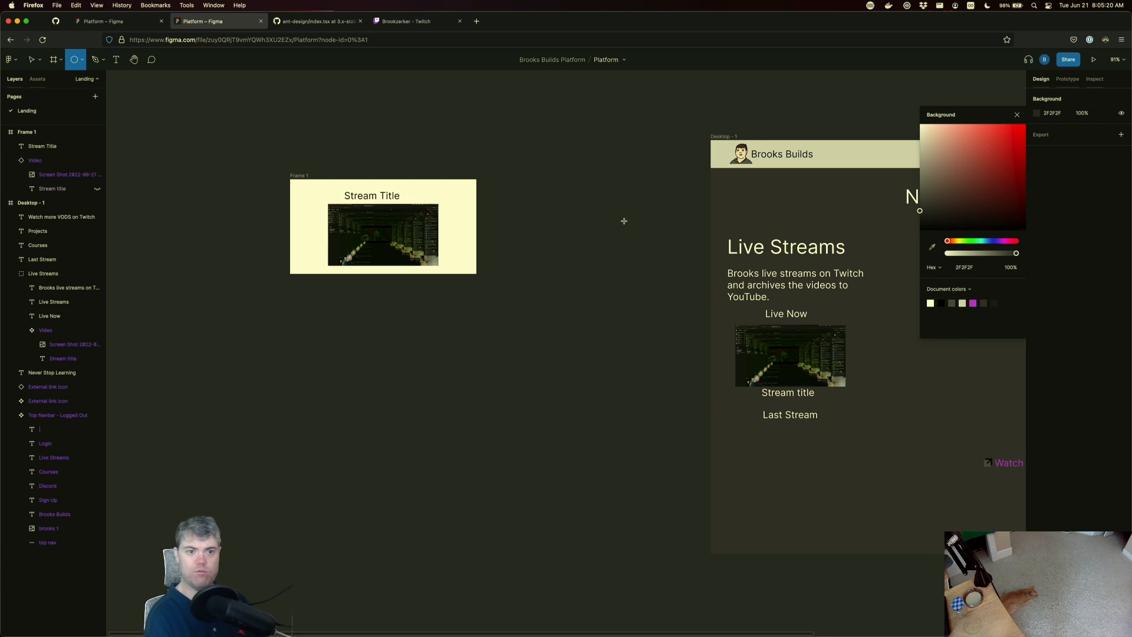
- Place a 14 × 14 circle in front of the Stream Title text, at about x 97, y 34
{"action": "left_click", "coordinate": [309, 197]}
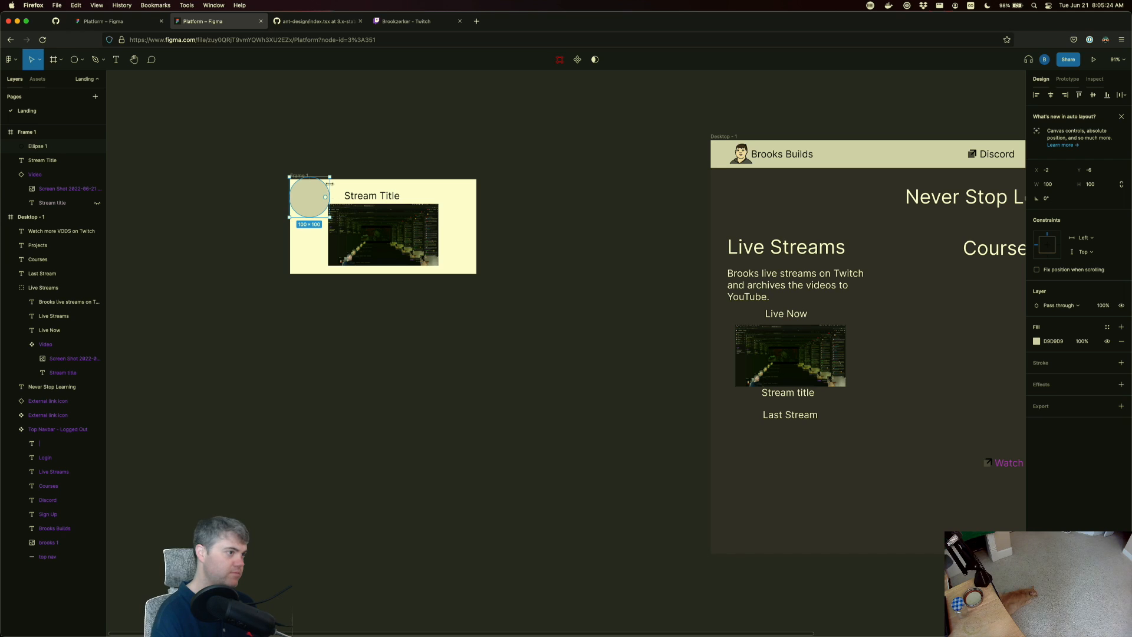
{"action": "mouse_move", "coordinate": [331, 176]}
{"action": "left_mouse_down"}
{"action": "mouse_move", "coordinate": [300, 208]}
{"action": "mouse_move", "coordinate": [334, 194]}
{"action": "left_mouse_up"}
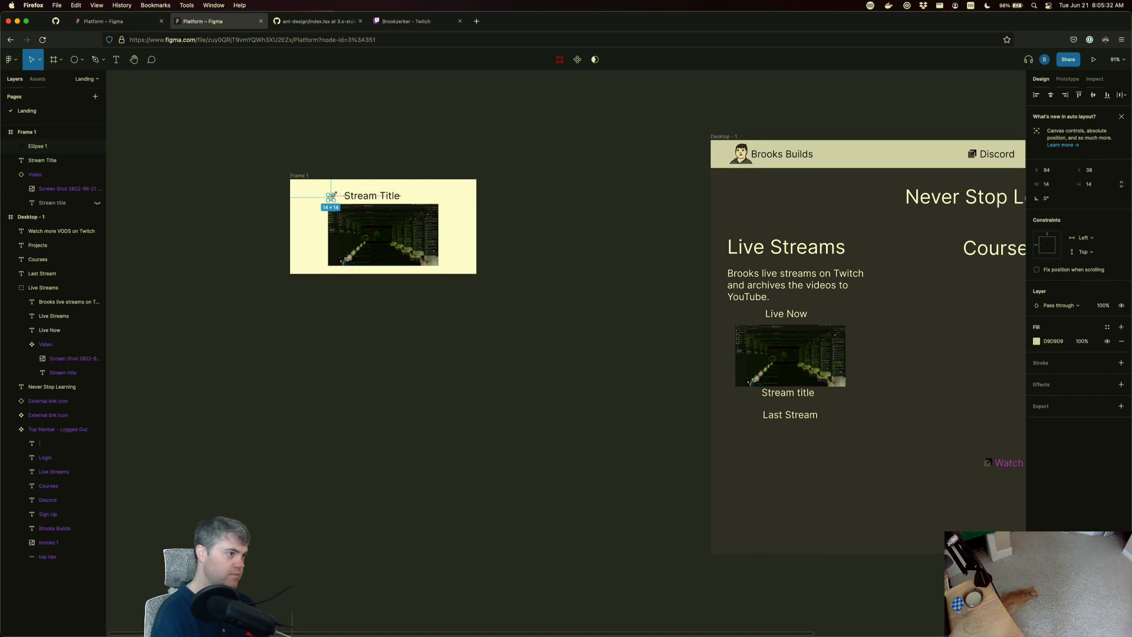
{"action": "left_click", "coordinate": [299, 208]}
{"action": "scroll", "coordinate": [334, 206], "scroll_direction": "up", "scroll_amount": 10}
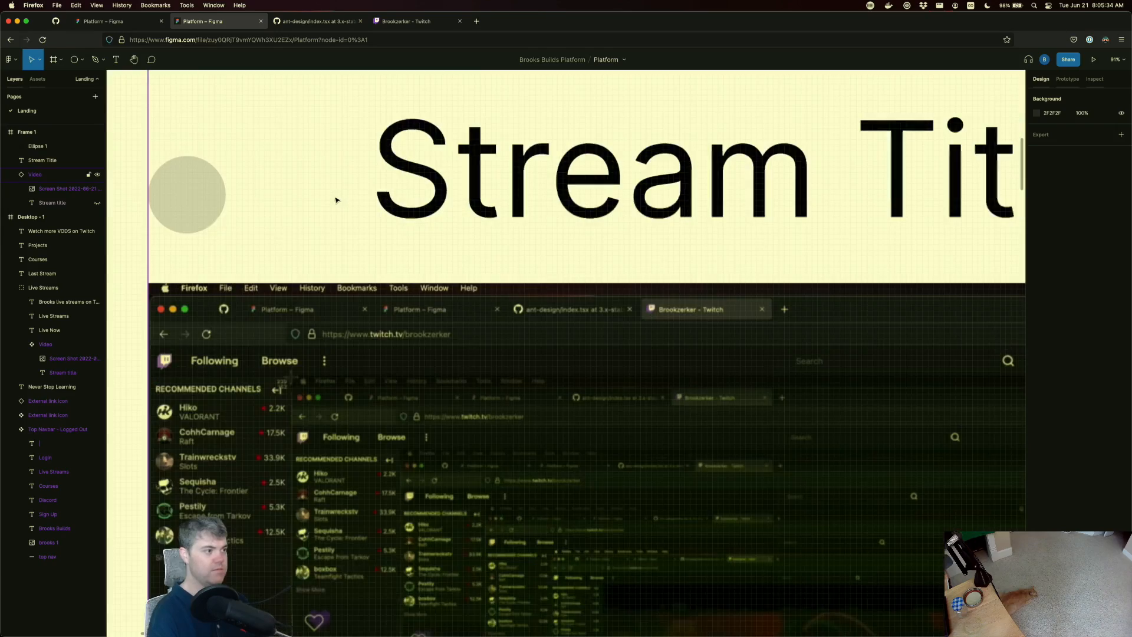
{"action": "mouse_move", "coordinate": [246, 198]}
{"action": "left_mouse_down"}
{"action": "mouse_move", "coordinate": [281, 187]}
{"action": "mouse_move", "coordinate": [236, 182]}
{"action": "left_mouse_up"}
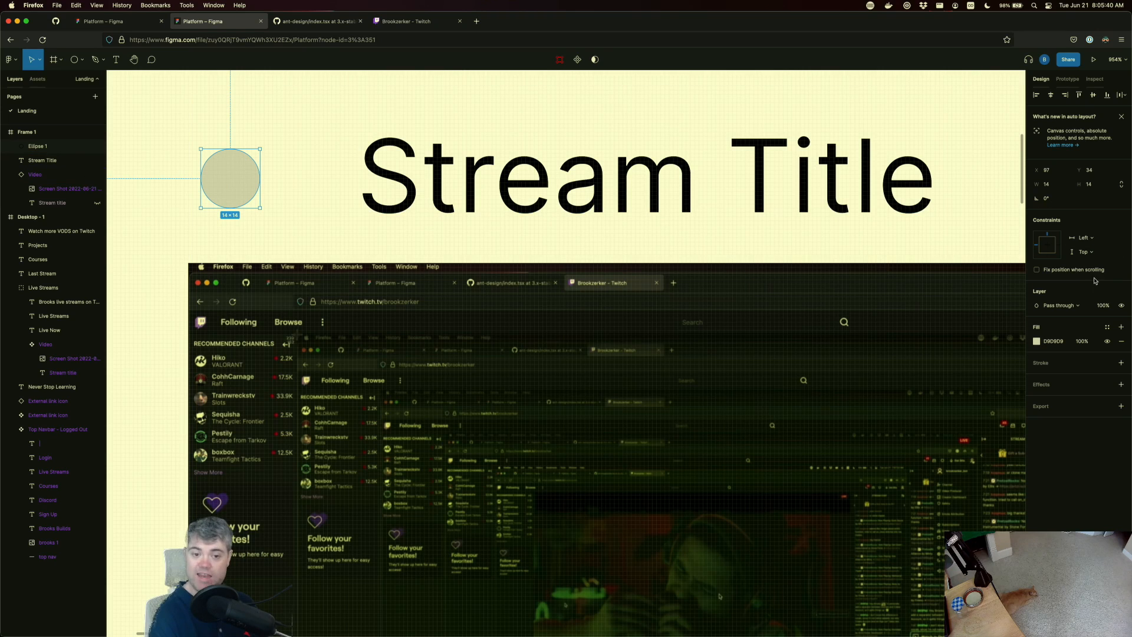
- Fill the circle with red FF0000 and move the Stream Title text close beside it, at about x 113, y 26
{"action": "left_click", "coordinate": [1036, 341]}
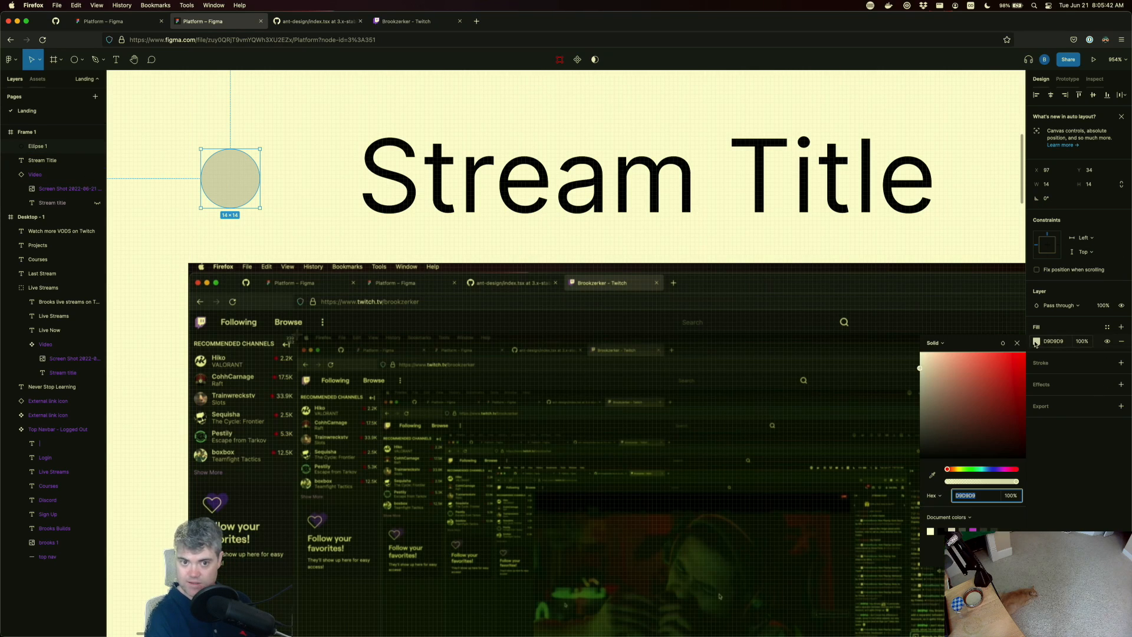
{"action": "left_click_drag", "start_coordinate": [1027, 378], "coordinate": [1029, 348]}
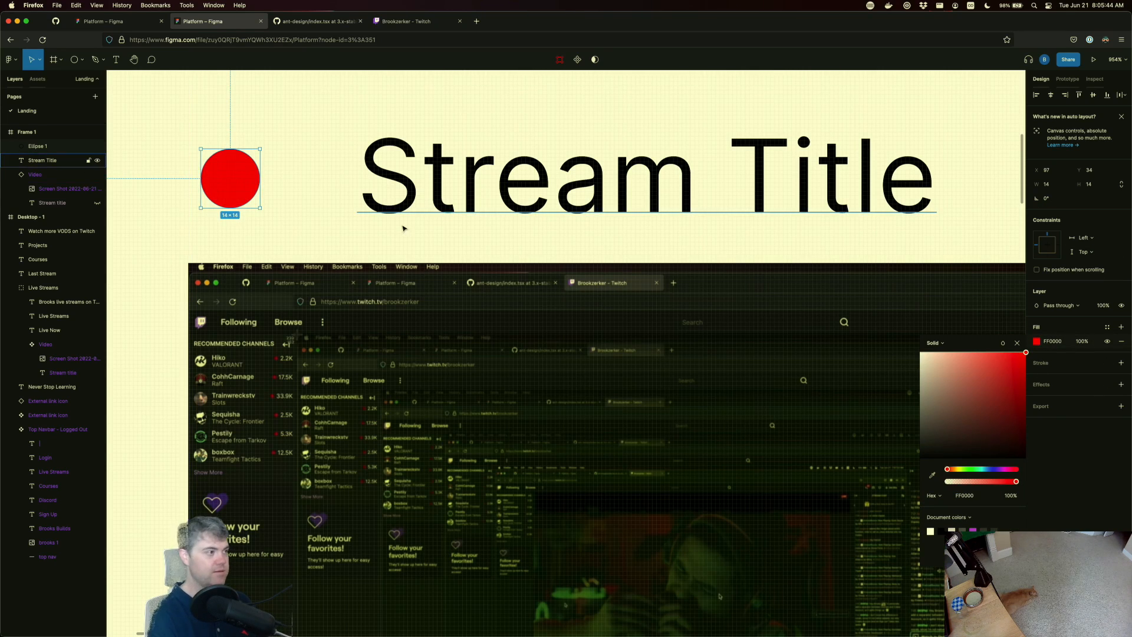
{"action": "left_click_drag", "start_coordinate": [457, 189], "coordinate": [369, 188]}
{"action": "scroll", "coordinate": [433, 225], "scroll_direction": "up", "scroll_amount": 1}
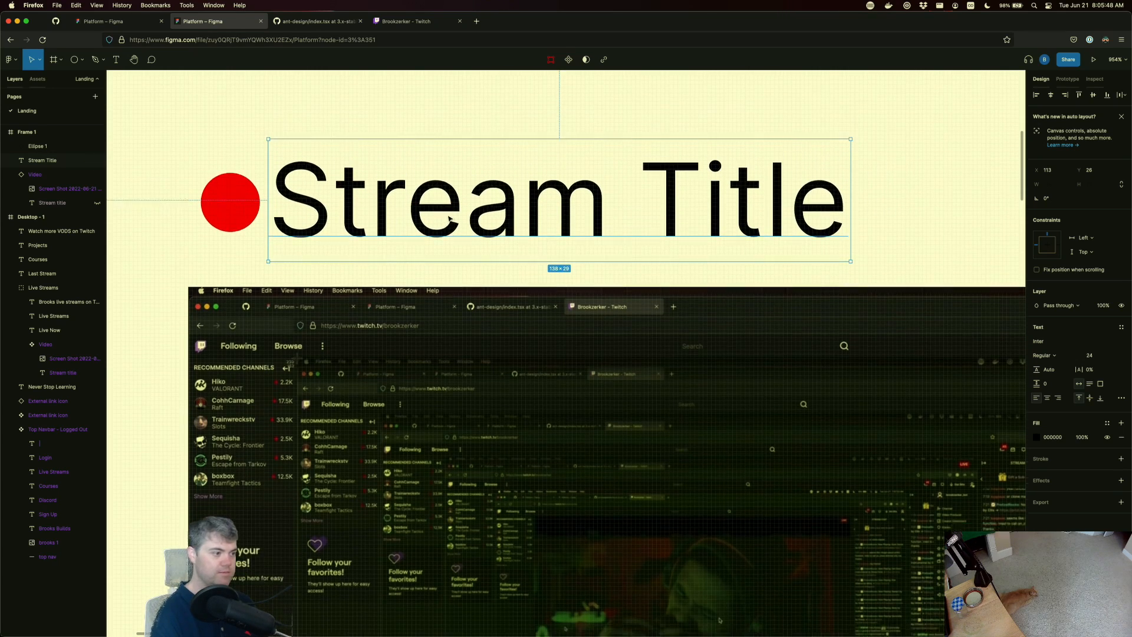
{"action": "scroll", "coordinate": [447, 223], "scroll_direction": "down", "scroll_amount": 2}
{"action": "scroll", "coordinate": [457, 221], "scroll_direction": "down", "scroll_amount": 5}
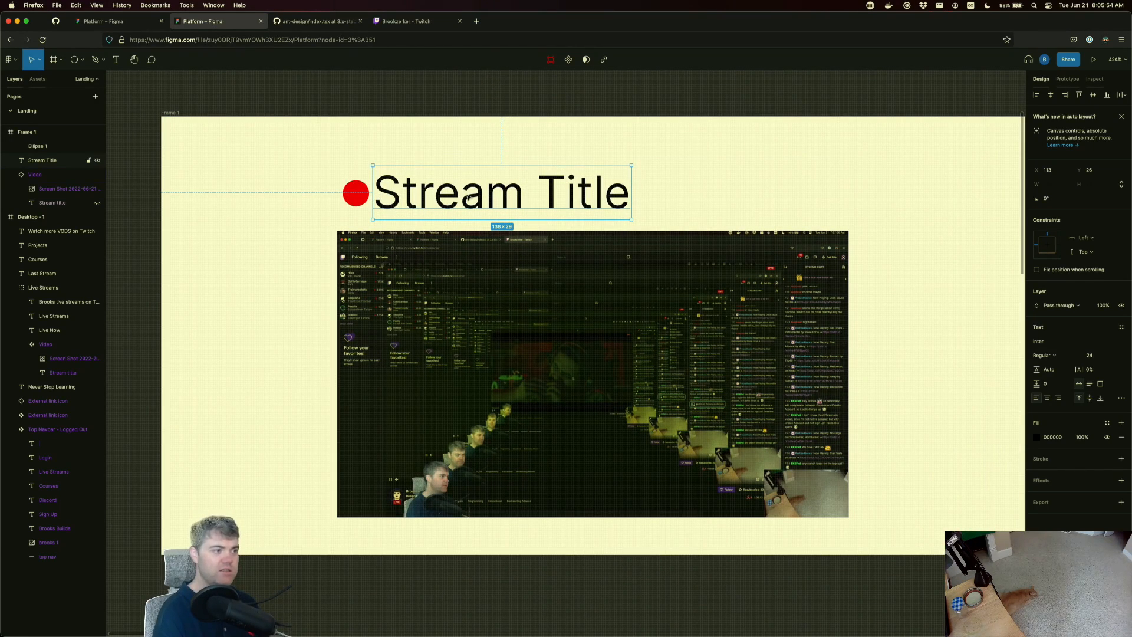
- Move the upper External link icon layer from Desktop - 1 into Frame 1, placing it first in the layer order above the ellipse
{"action": "left_click", "coordinate": [354, 194]}
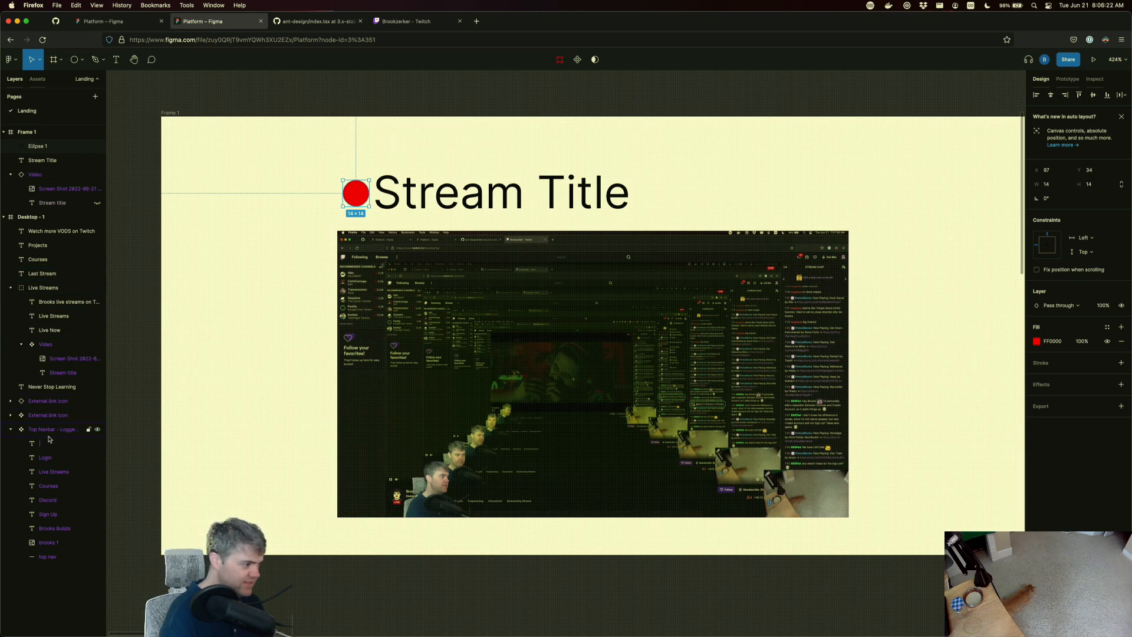
{"action": "left_click", "coordinate": [46, 402]}
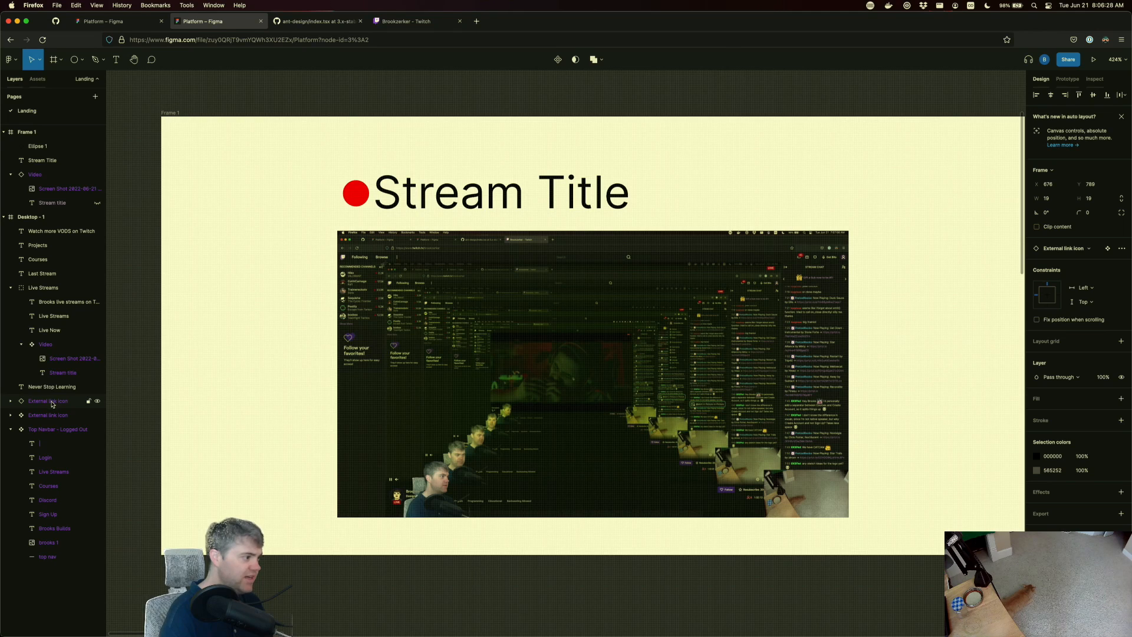
{"action": "left_click_drag", "start_coordinate": [52, 404], "coordinate": [44, 155]}
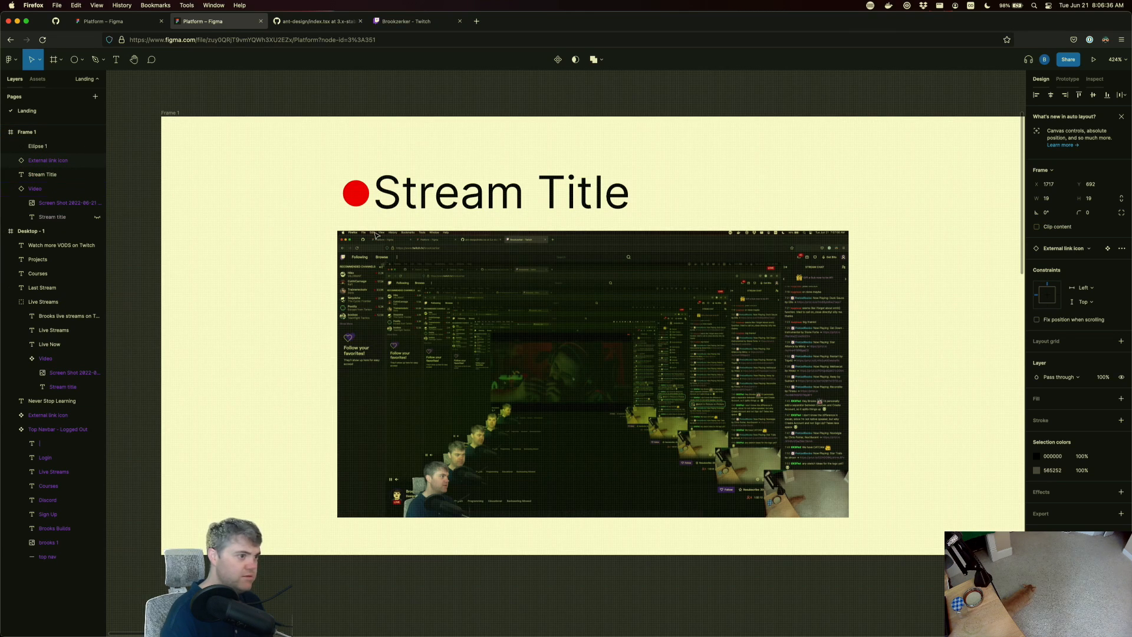
{"action": "scroll", "coordinate": [375, 234], "scroll_direction": "down", "scroll_amount": 1}
{"action": "scroll", "coordinate": [384, 248], "scroll_direction": "up", "scroll_amount": 4}
{"action": "scroll", "coordinate": [395, 256], "scroll_direction": "down", "scroll_amount": 4}
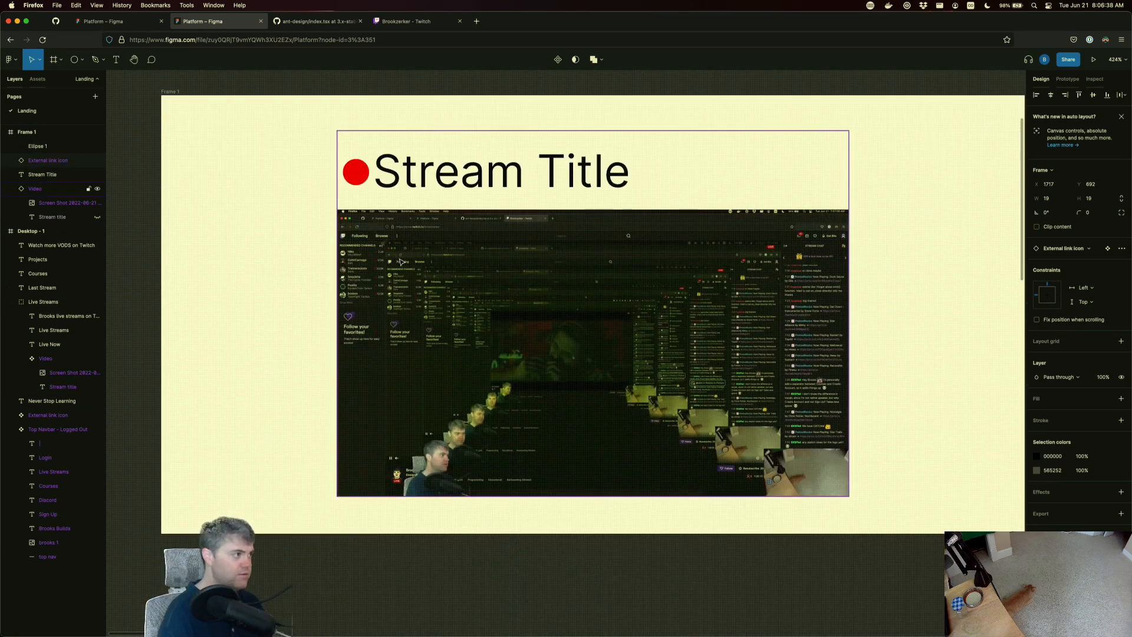
{"action": "scroll", "coordinate": [401, 261], "scroll_direction": "down", "scroll_amount": 5}
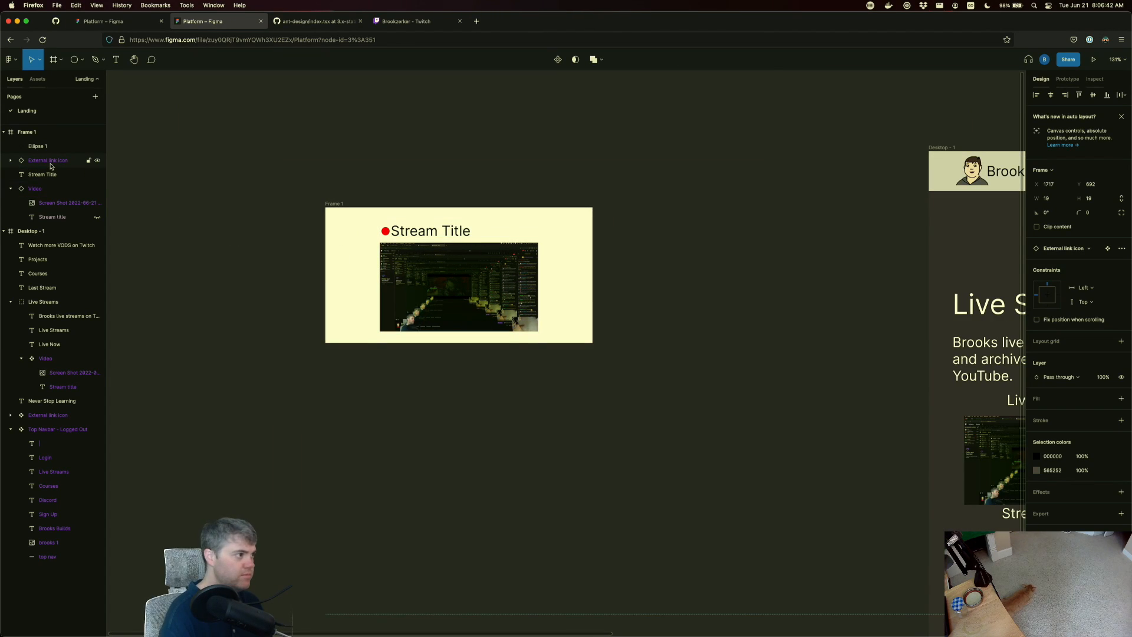
{"action": "left_click_drag", "start_coordinate": [50, 165], "coordinate": [52, 145]}
{"action": "scroll", "coordinate": [851, 392], "scroll_direction": "up", "scroll_amount": 2}
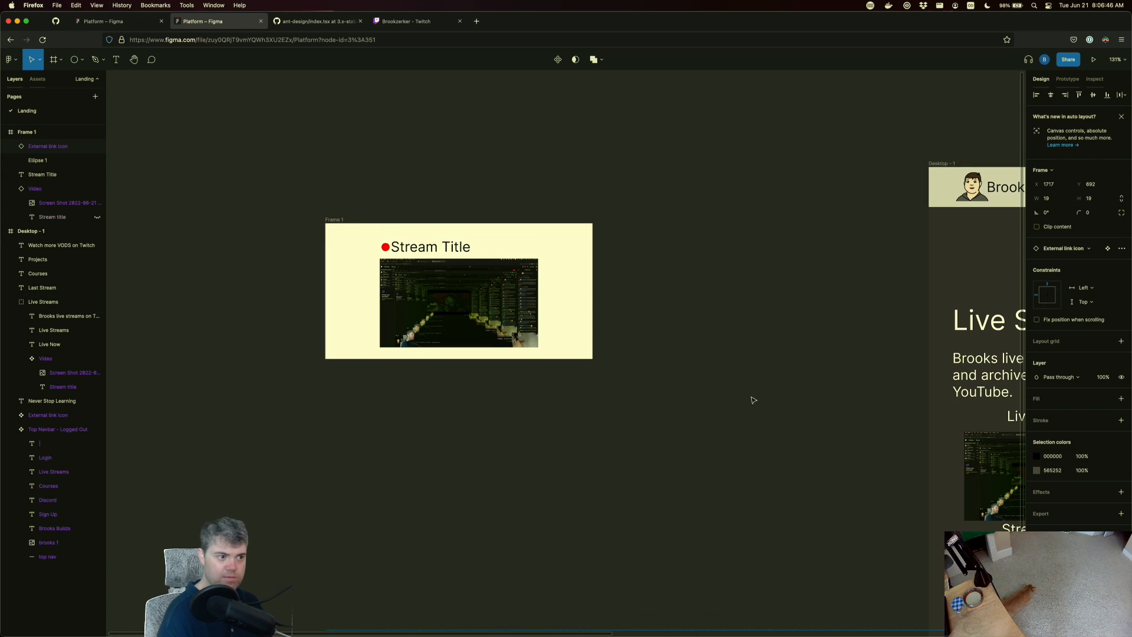
- Move the external link icon on the canvas into Frame 1, level with Stream Title above the video's right end
{"action": "scroll", "coordinate": [714, 399], "scroll_direction": "down", "scroll_amount": 3}
{"action": "scroll", "coordinate": [712, 398], "scroll_direction": "down", "scroll_amount": 6}
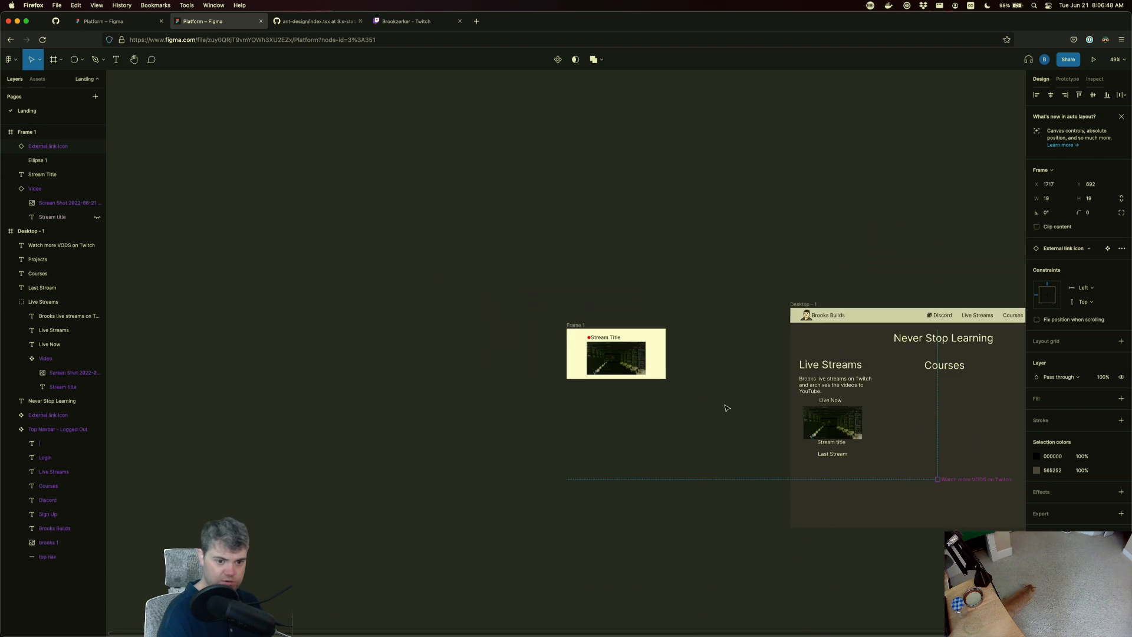
{"action": "scroll", "coordinate": [937, 485], "scroll_direction": "up", "scroll_amount": 1}
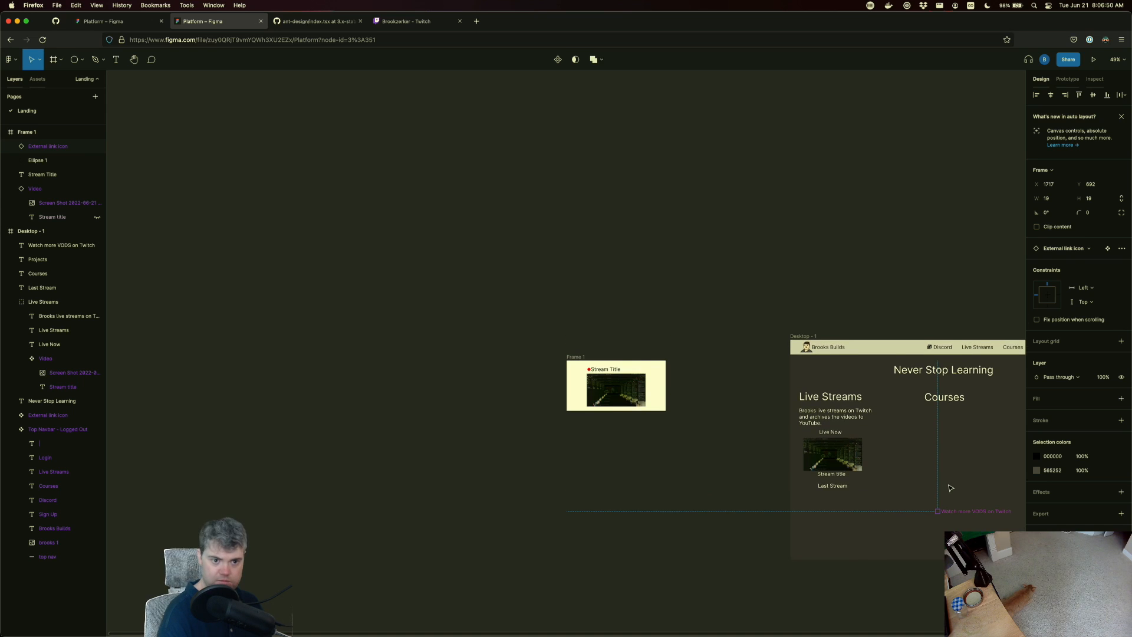
{"action": "scroll", "coordinate": [949, 490], "scroll_direction": "down", "scroll_amount": 1}
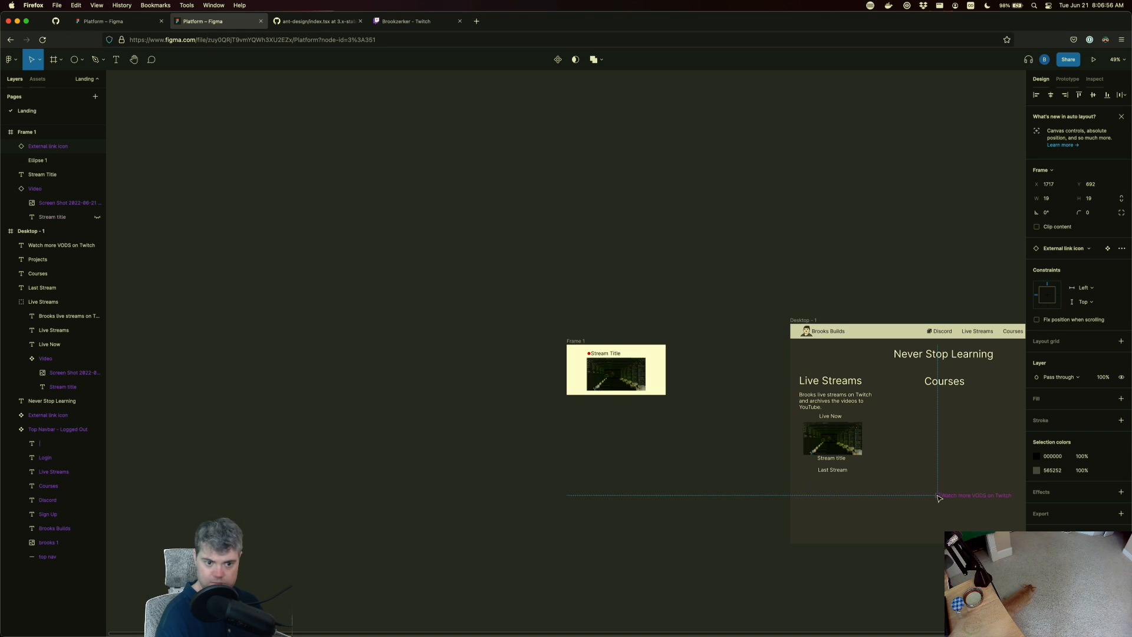
{"action": "left_click_drag", "start_coordinate": [939, 497], "coordinate": [658, 387]}
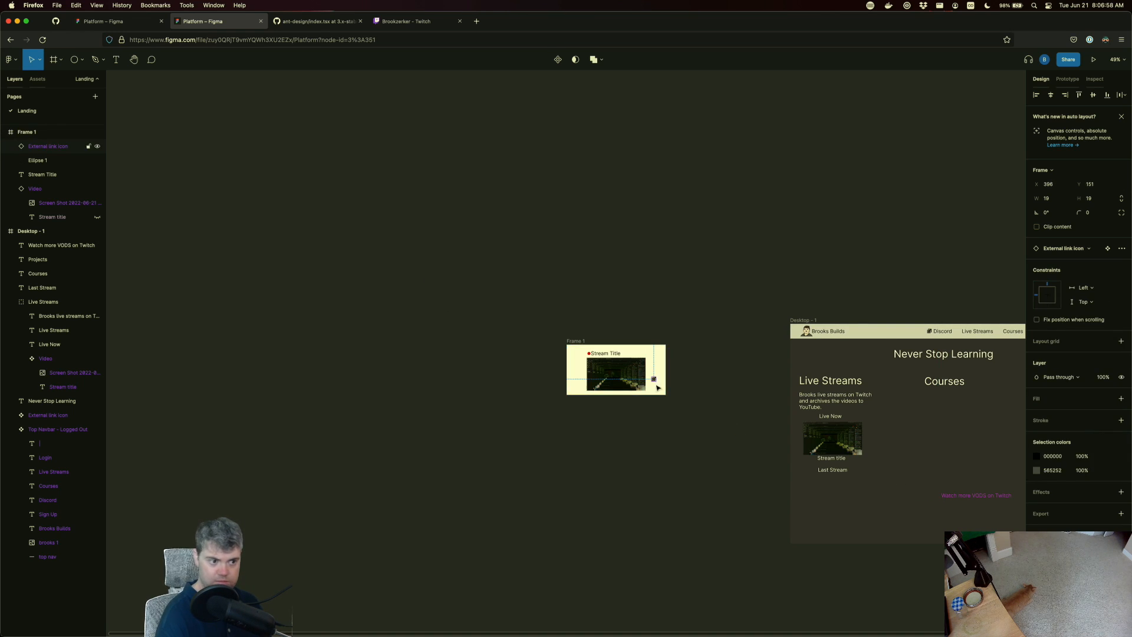
{"action": "scroll", "coordinate": [657, 382], "scroll_direction": "up", "scroll_amount": 15}
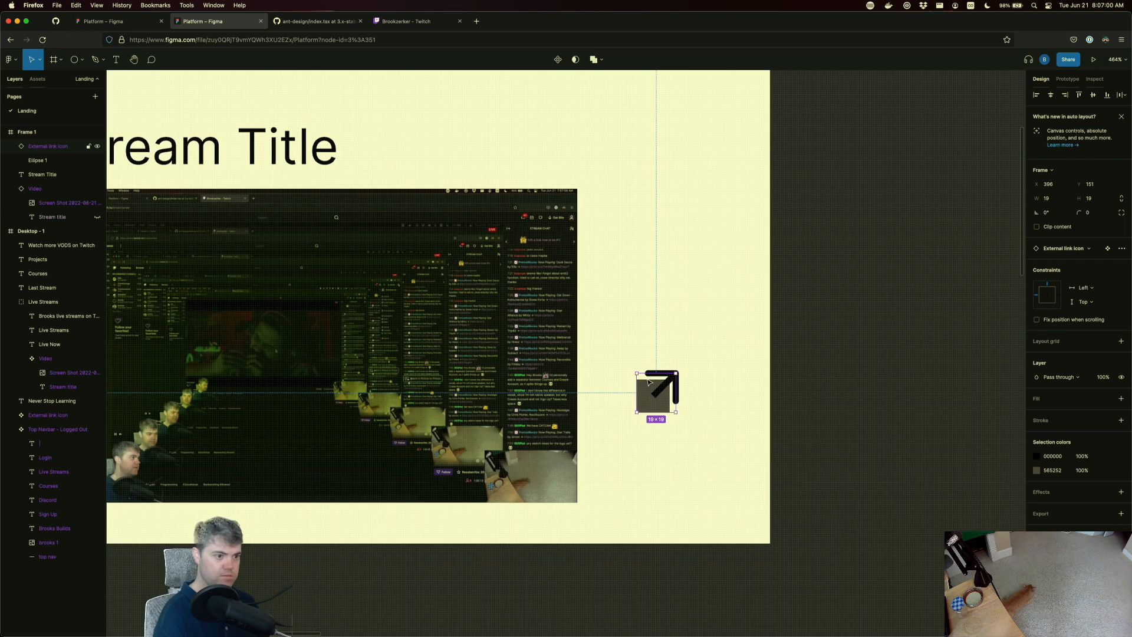
{"action": "left_click_drag", "start_coordinate": [660, 400], "coordinate": [558, 152]}
{"action": "left_click", "coordinate": [581, 204]}
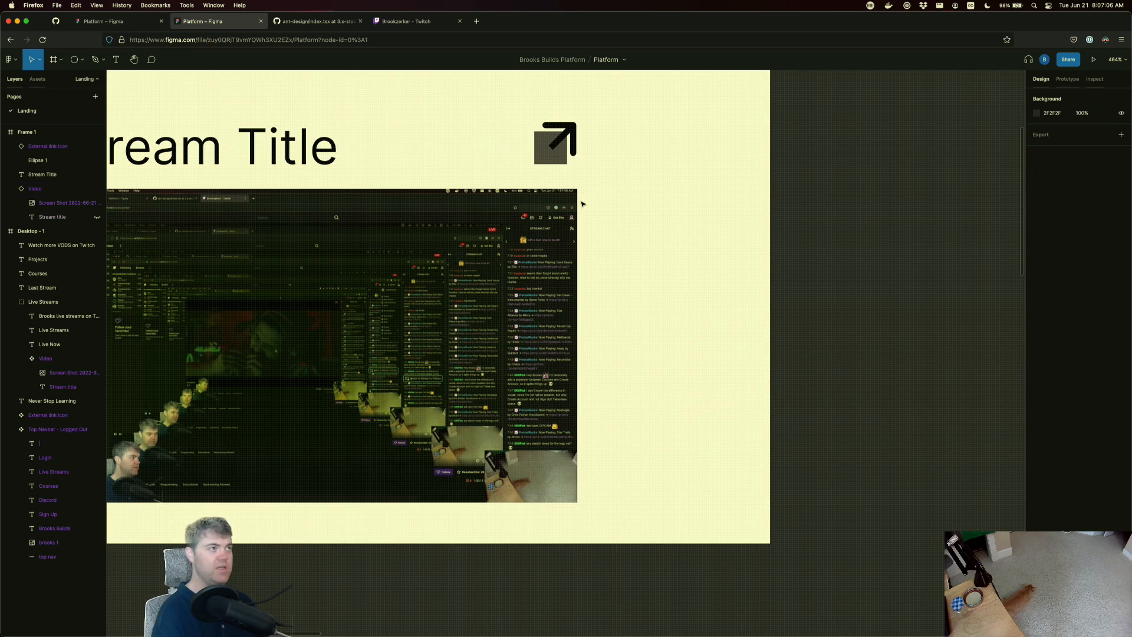
- Resize Frame 1 to about 407 × 213 and shift it slightly left and up
{"action": "scroll", "coordinate": [531, 224], "scroll_direction": "up", "scroll_amount": 2}
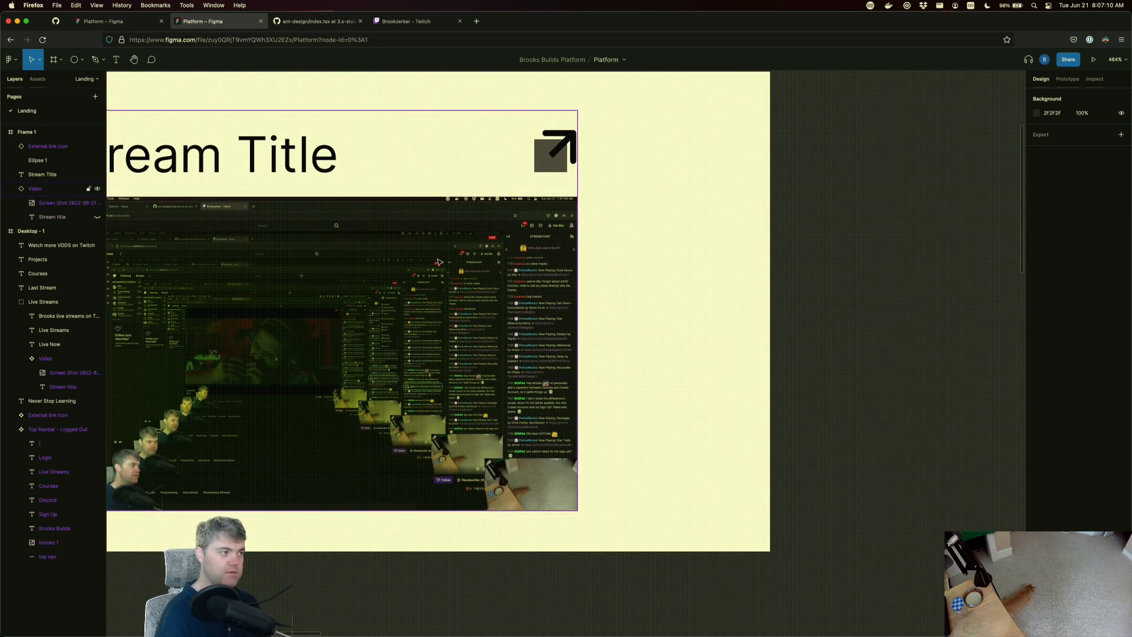
{"action": "scroll", "coordinate": [442, 263], "scroll_direction": "down", "scroll_amount": 3}
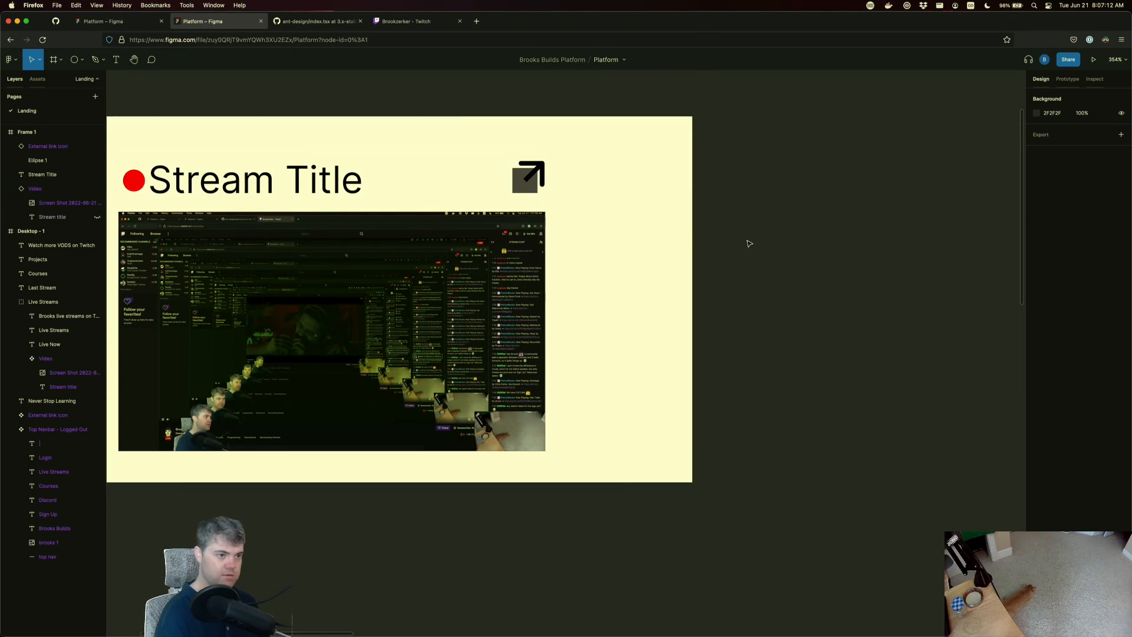
{"action": "left_click_drag", "start_coordinate": [724, 247], "coordinate": [923, 257]}
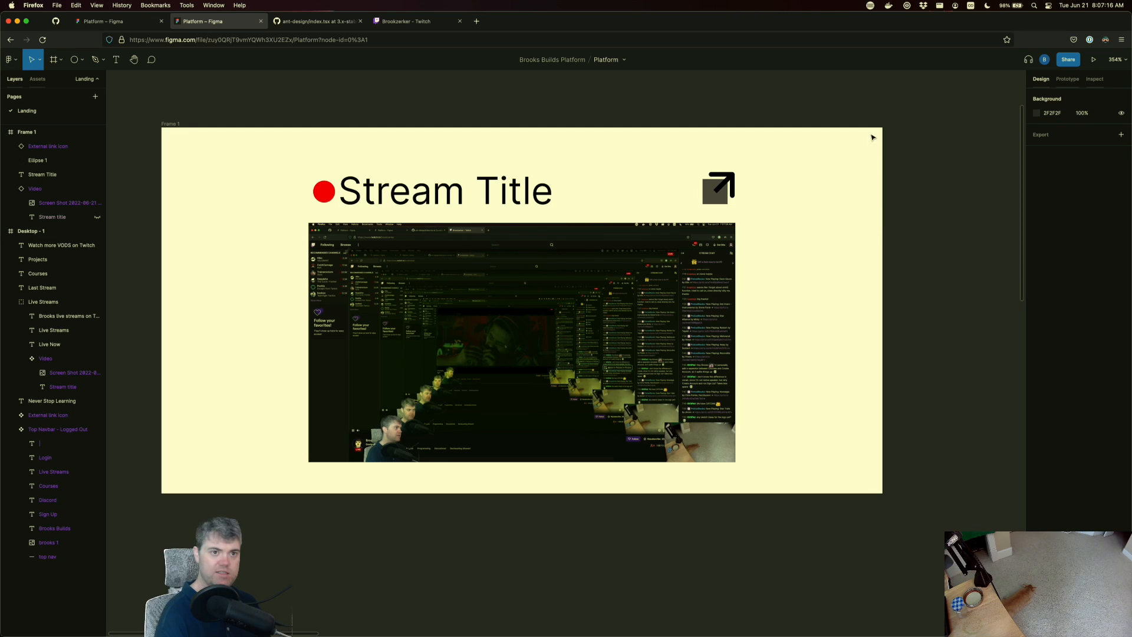
{"action": "left_click", "coordinate": [175, 124]}
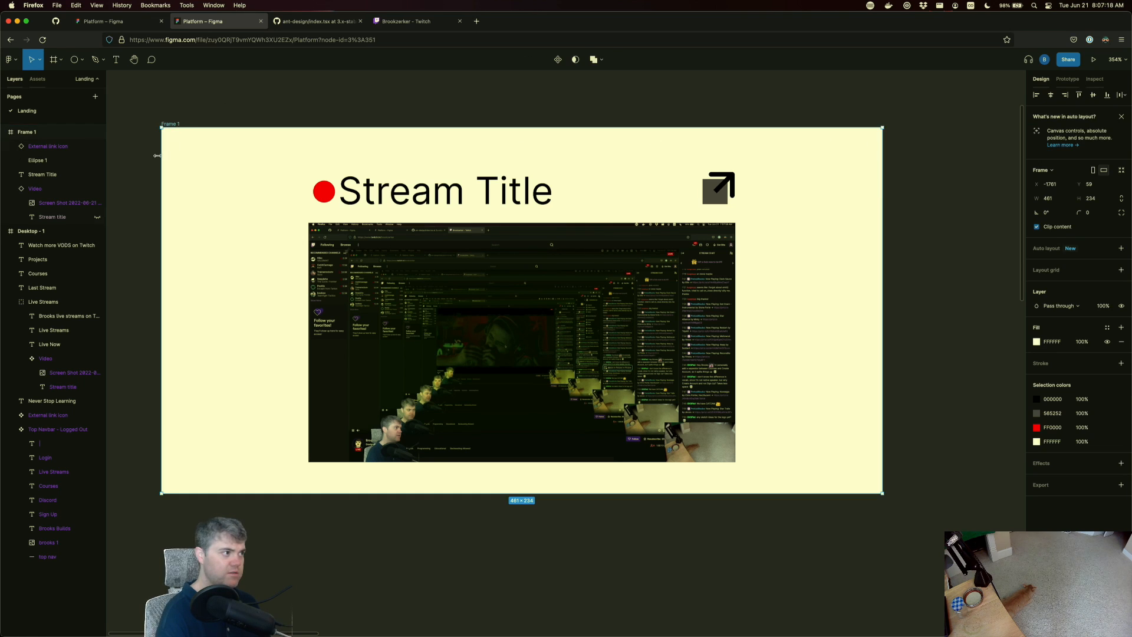
{"action": "left_click_drag", "start_coordinate": [189, 167], "coordinate": [309, 169]}
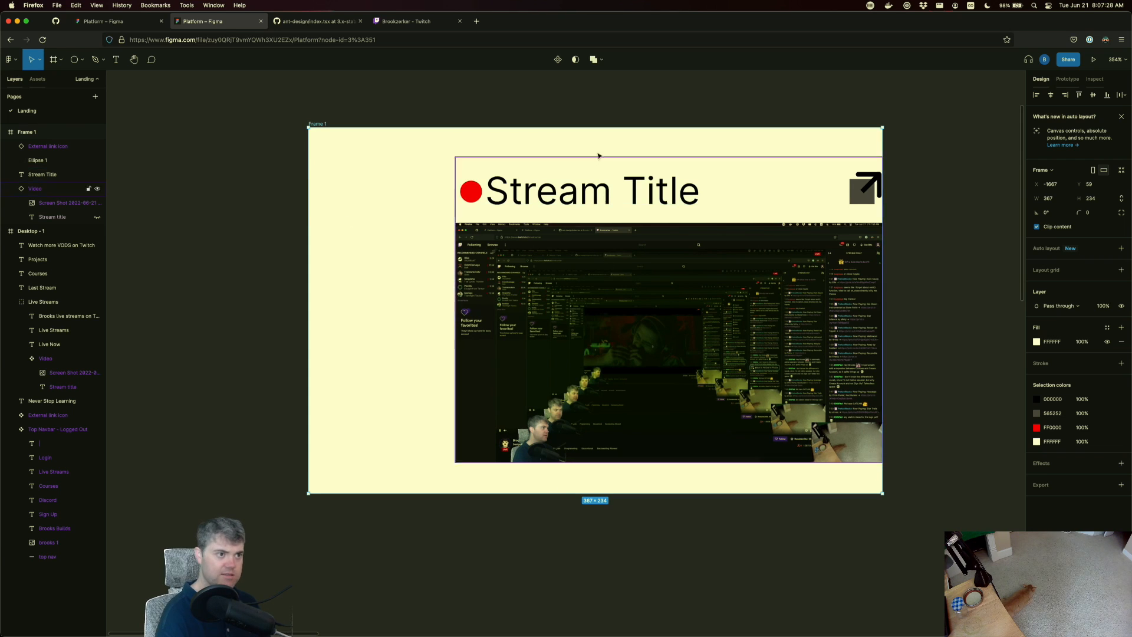
{"action": "left_click_drag", "start_coordinate": [594, 127], "coordinate": [597, 160]}
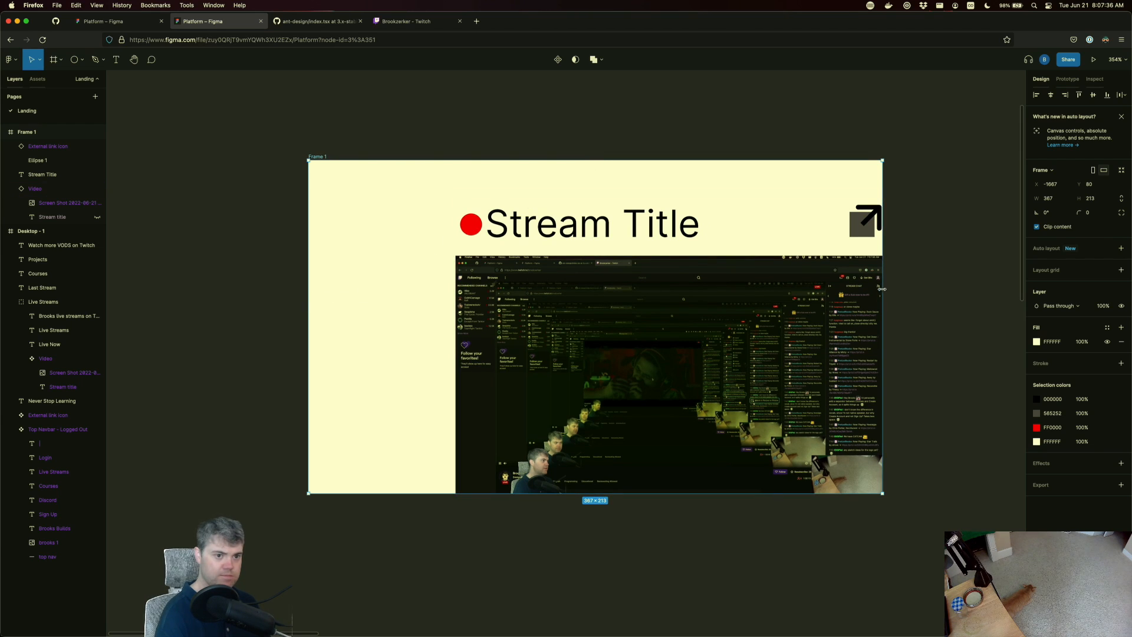
{"action": "left_click_drag", "start_coordinate": [881, 289], "coordinate": [947, 294]}
{"action": "mouse_move", "coordinate": [707, 298]}
{"action": "left_mouse_down"}
{"action": "mouse_move", "coordinate": [670, 299]}
{"action": "mouse_move", "coordinate": [688, 293]}
{"action": "left_mouse_up"}
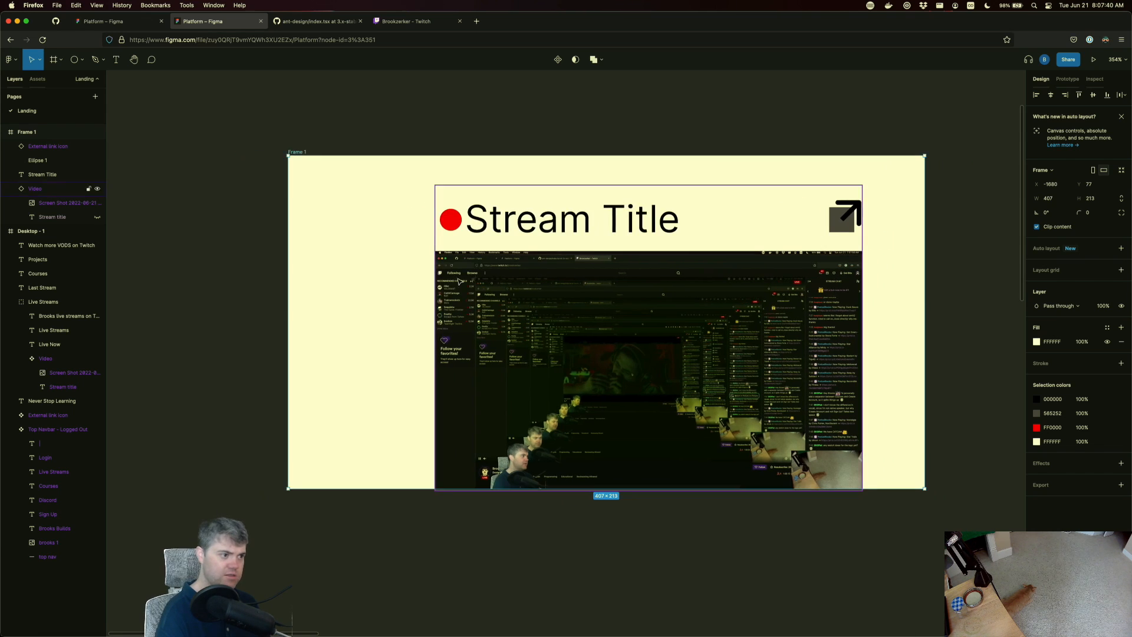
- Move the video to the frame's left edge at x 0, y 18, and line up the red circle, Stream Title and link icon directly above it
{"action": "left_click", "coordinate": [386, 290]}
{"action": "left_click_drag", "start_coordinate": [543, 296], "coordinate": [458, 225]}
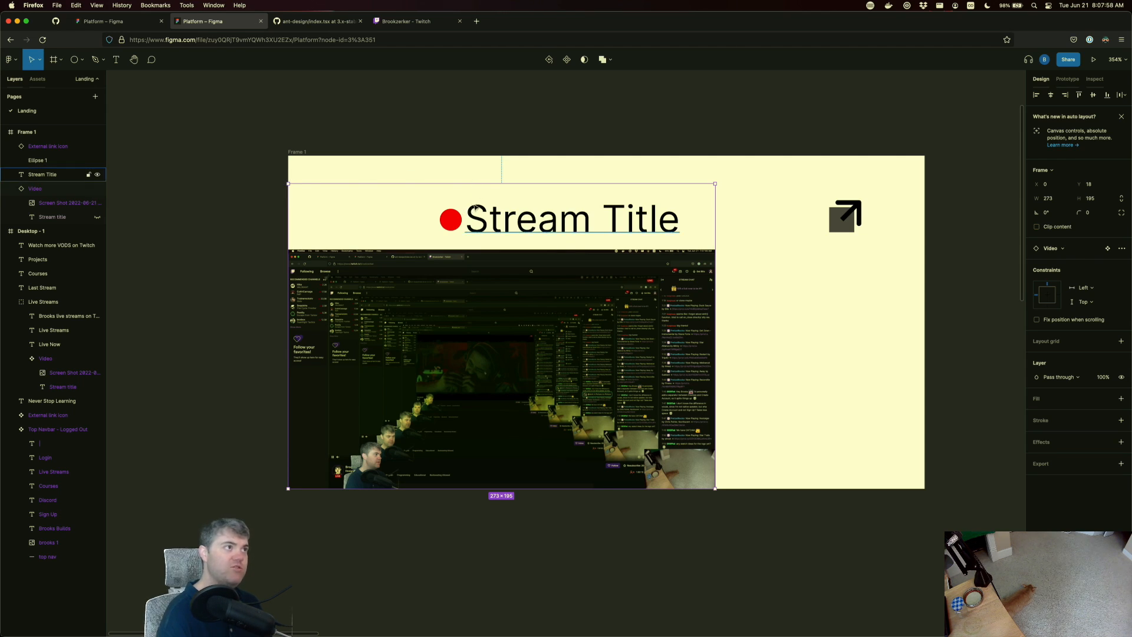
{"action": "left_click", "coordinate": [780, 232]}
{"action": "left_click", "coordinate": [450, 220]}
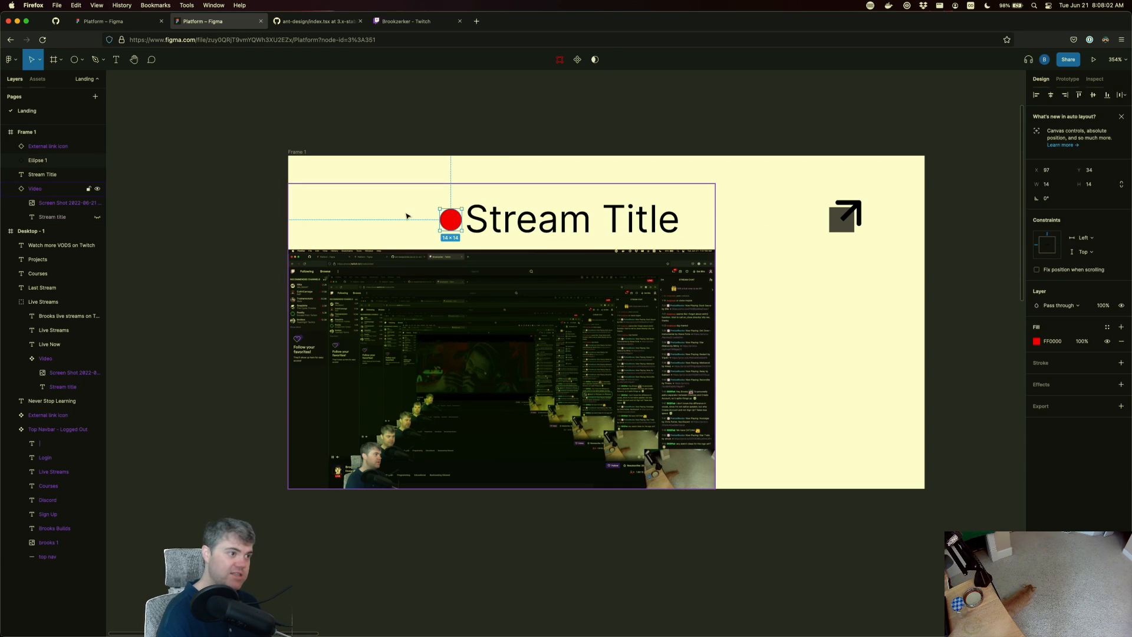
{"action": "left_click_drag", "start_coordinate": [456, 223], "coordinate": [304, 234]}
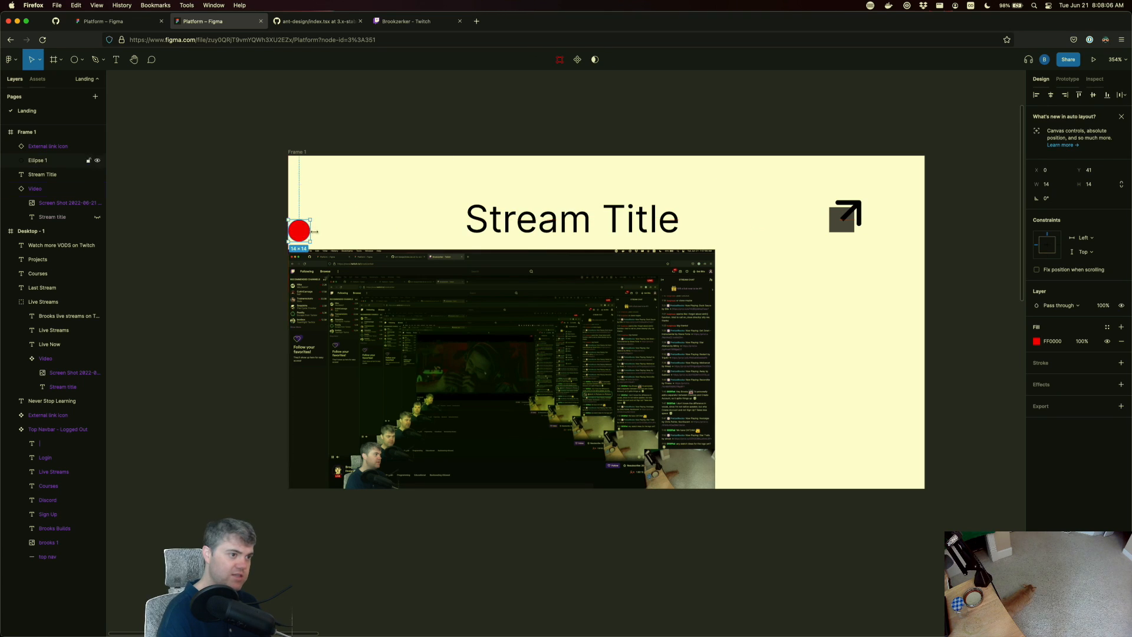
{"action": "left_click_drag", "start_coordinate": [510, 228], "coordinate": [357, 239]}
{"action": "left_click_drag", "start_coordinate": [837, 211], "coordinate": [690, 224]}
{"action": "left_click", "coordinate": [781, 226]}
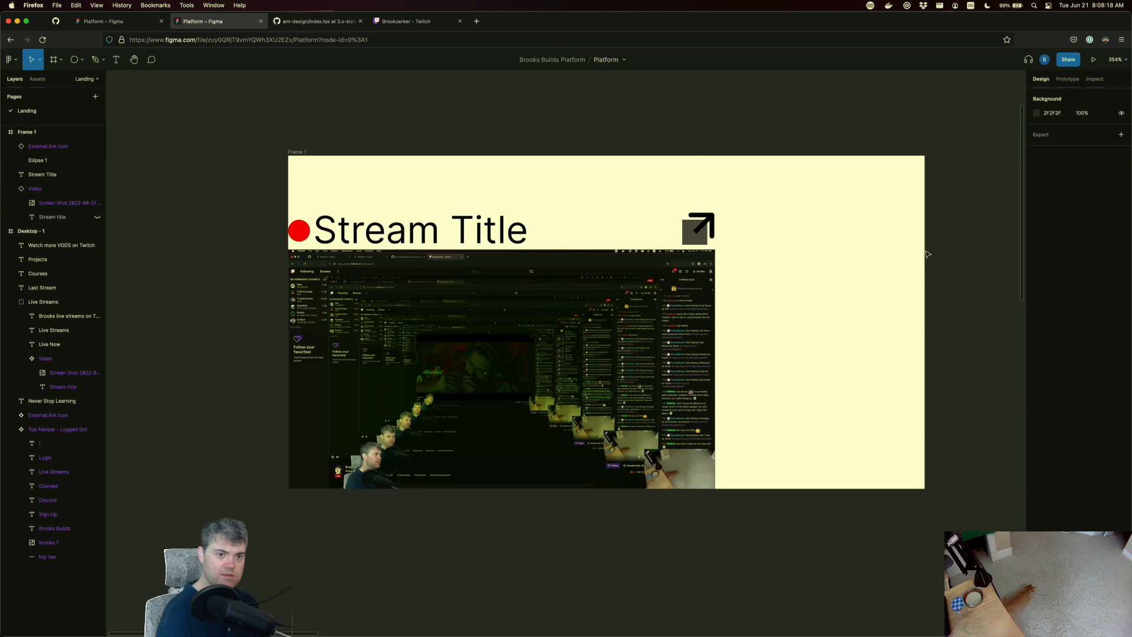
- Shift Frame 1 up to about y 65 and move the red circle to the frame's top-left corner
{"action": "left_click", "coordinate": [303, 154]}
{"action": "mouse_move", "coordinate": [429, 155]}
{"action": "left_mouse_down"}
{"action": "mouse_move", "coordinate": [432, 177]}
{"action": "mouse_move", "coordinate": [437, 139]}
{"action": "mouse_move", "coordinate": [436, 156]}
{"action": "left_mouse_up"}
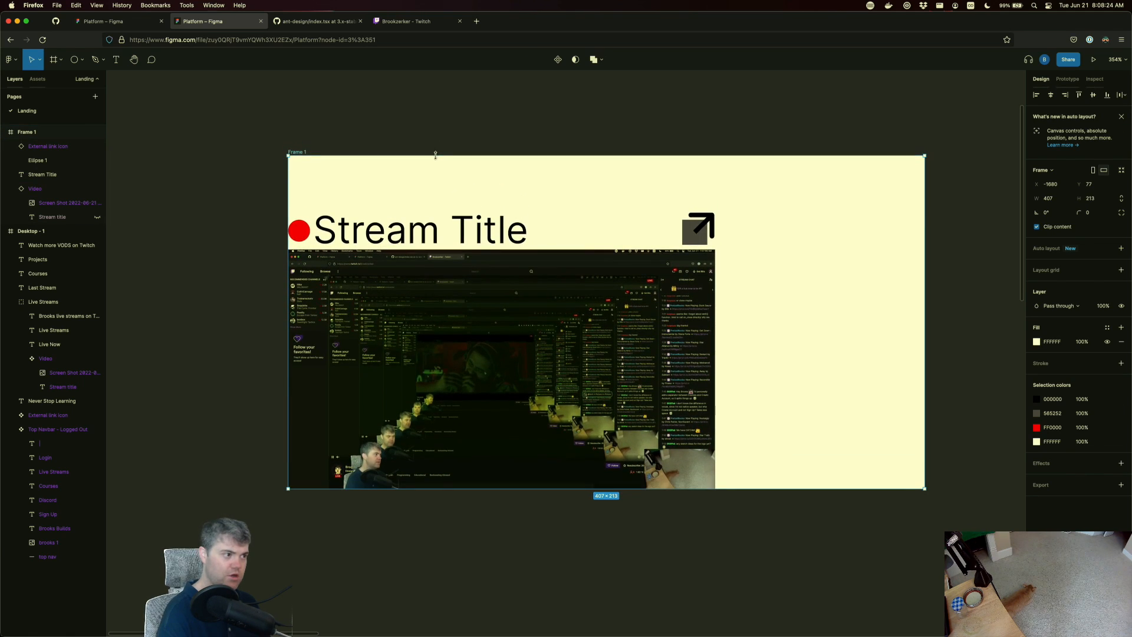
{"action": "left_click_drag", "start_coordinate": [302, 232], "coordinate": [300, 150]}
{"action": "double_click", "coordinate": [303, 215]}
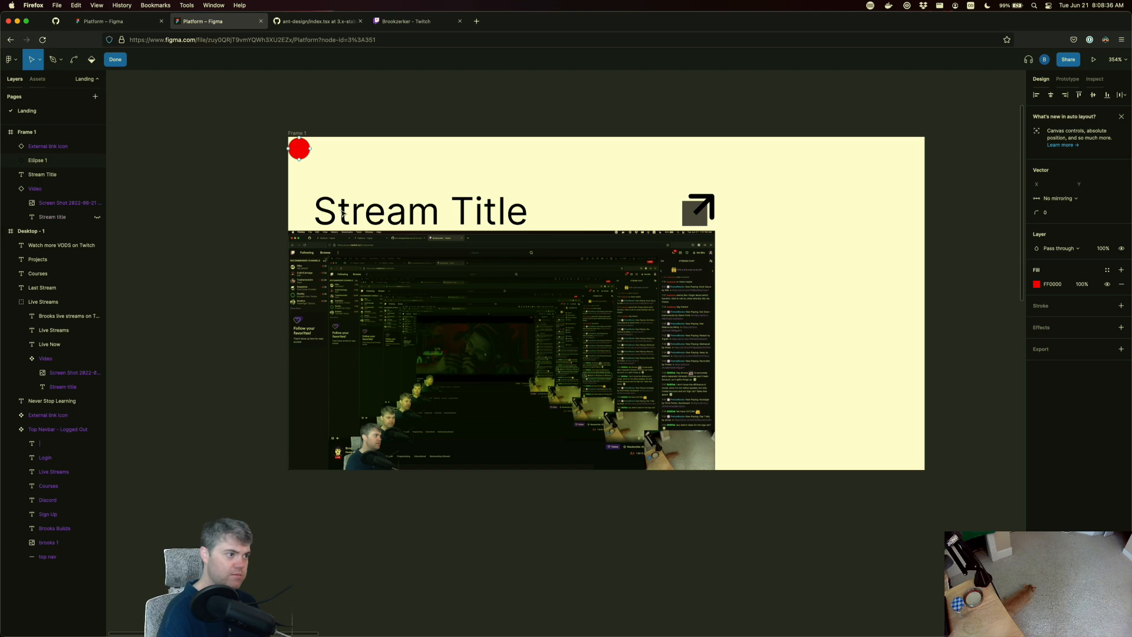
{"action": "right_click", "coordinate": [344, 180]}
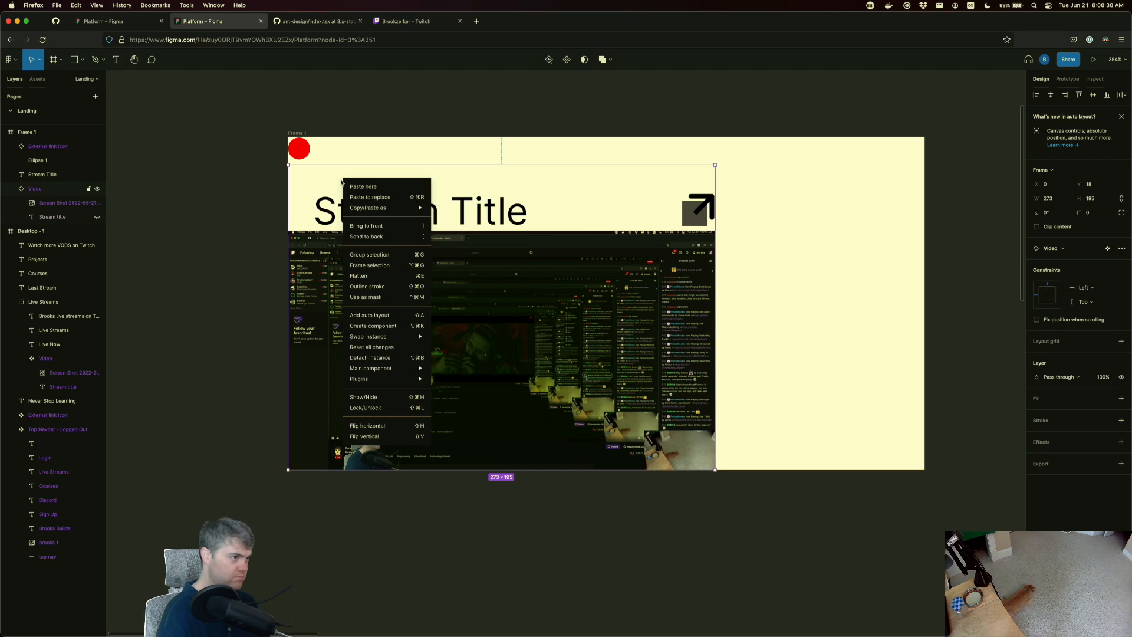
{"action": "key", "text": "Escape"}
- Move Stream Title beside the red circle and the link icon level with them along the frame's top edge
{"action": "left_click_drag", "start_coordinate": [347, 207], "coordinate": [301, 156]}
{"action": "left_click", "coordinate": [364, 212]}
{"action": "left_click", "coordinate": [304, 152]}
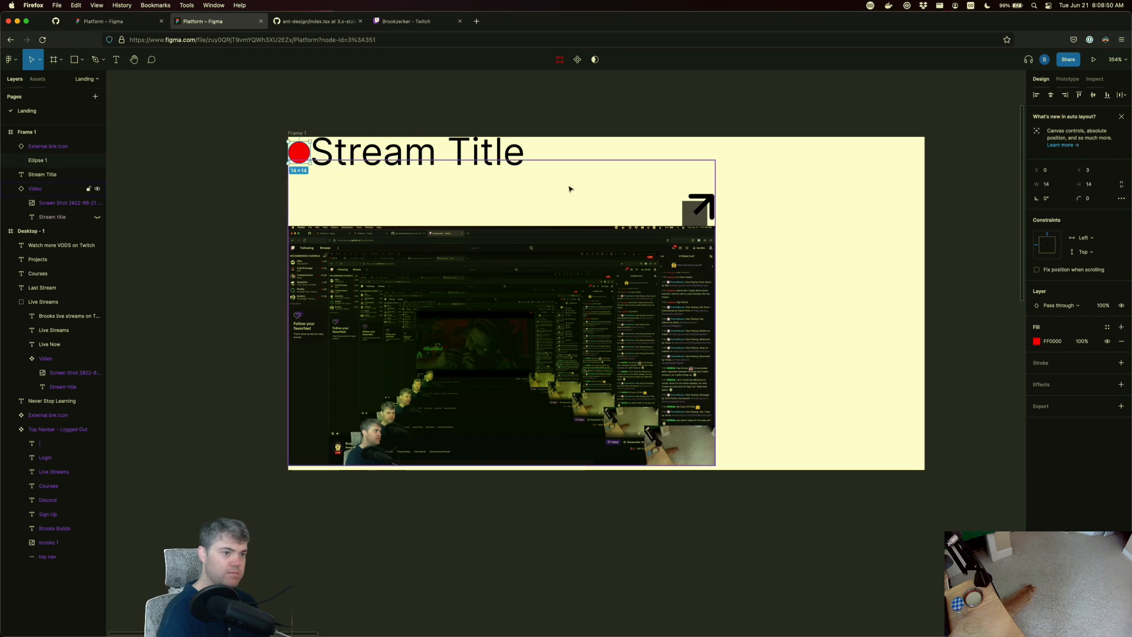
{"action": "left_click_drag", "start_coordinate": [693, 211], "coordinate": [698, 153]}
- Move the video up to about y -23 so its image sits directly beneath the title row
{"action": "left_click", "coordinate": [680, 199]}
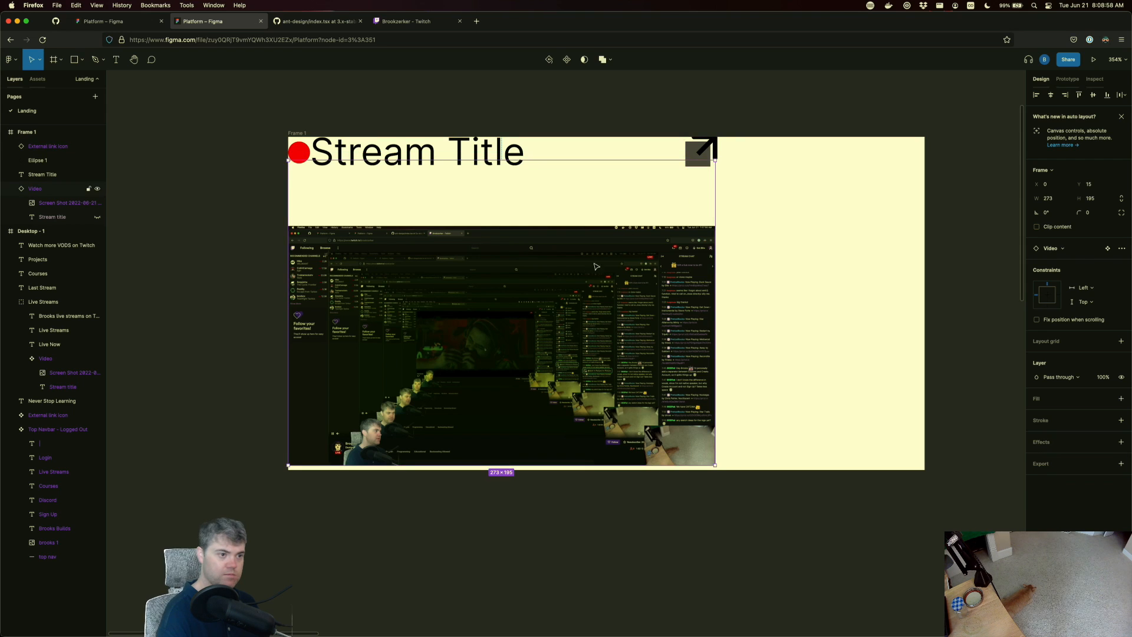
{"action": "left_click_drag", "start_coordinate": [596, 267], "coordinate": [581, 218]}
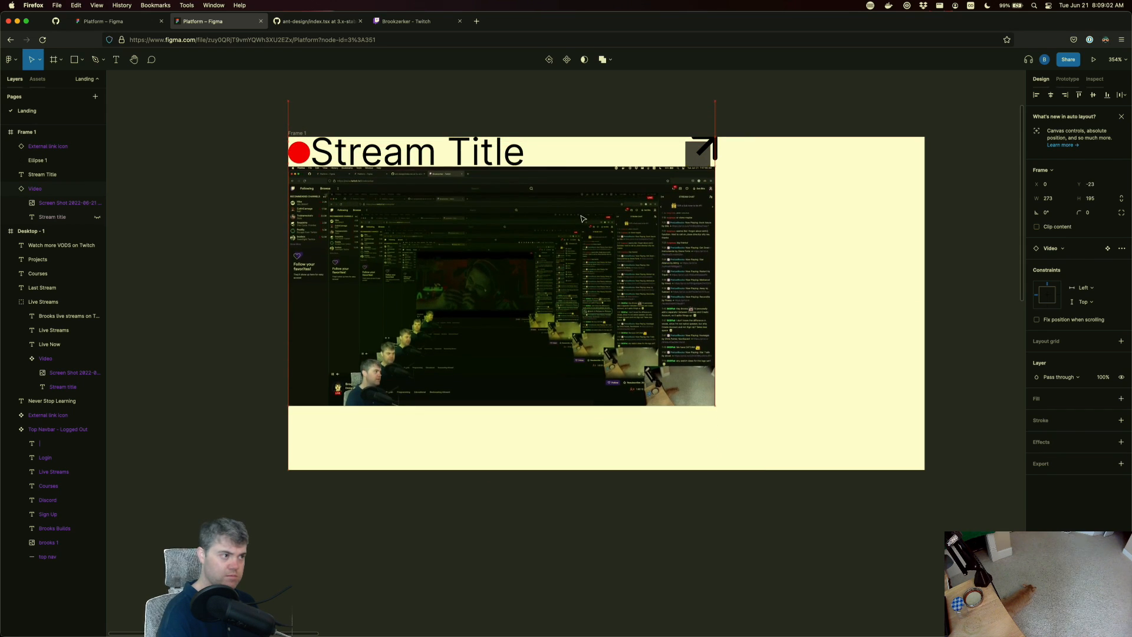
{"action": "left_click", "coordinate": [581, 432]}
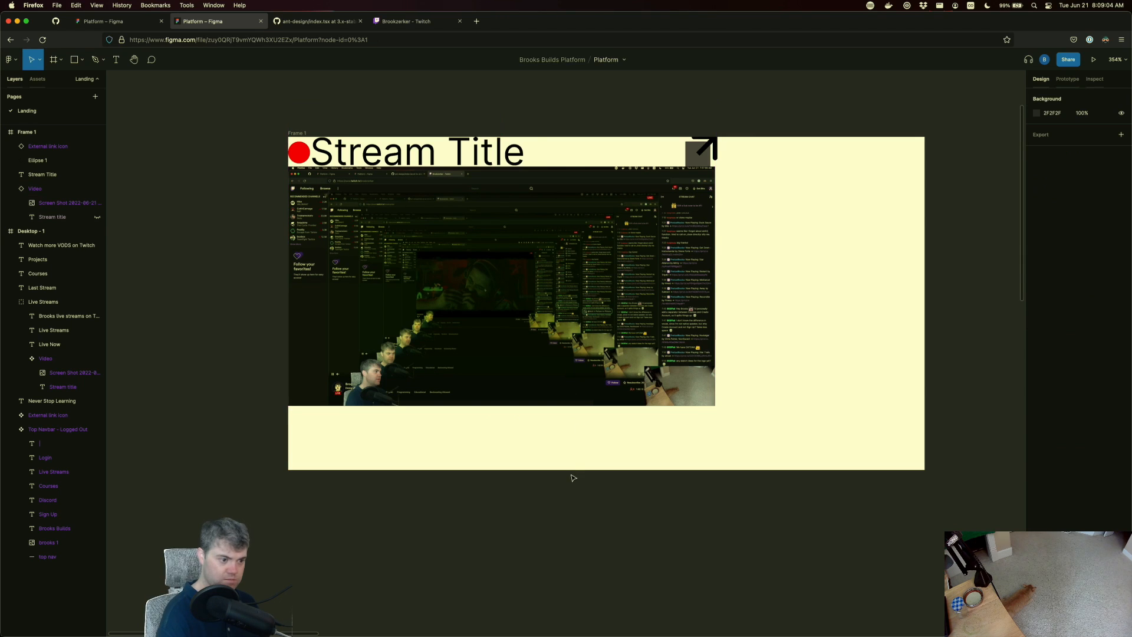
- Shrink Frame 1 to 273 × 172 so it fits tightly around the title row and video image
{"action": "left_click", "coordinate": [566, 455]}
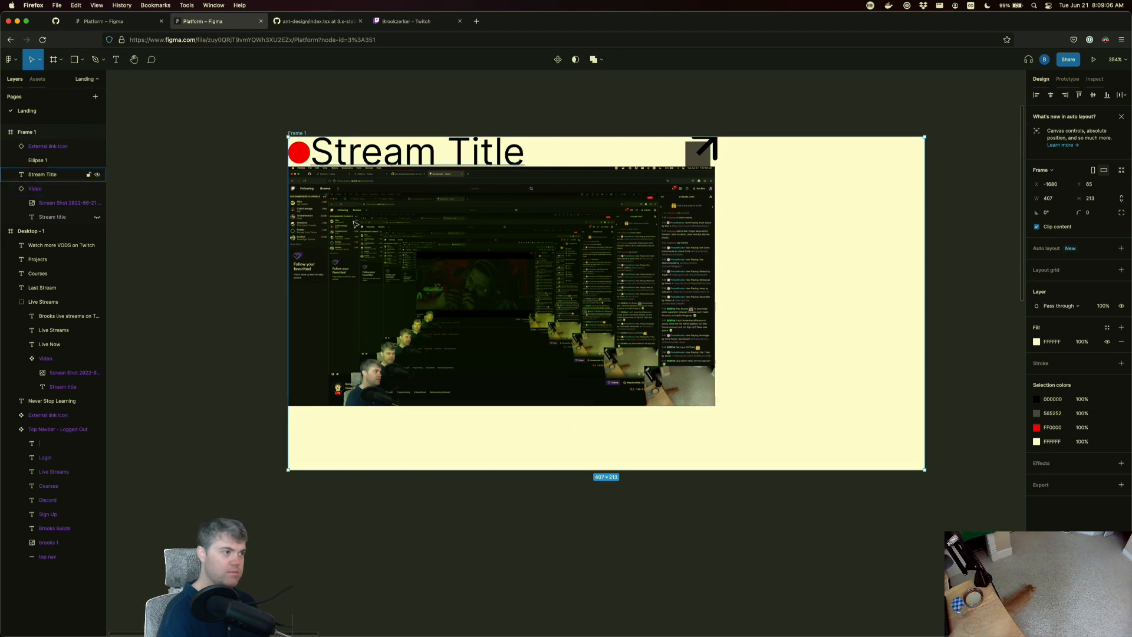
{"action": "left_click_drag", "start_coordinate": [586, 469], "coordinate": [571, 405]}
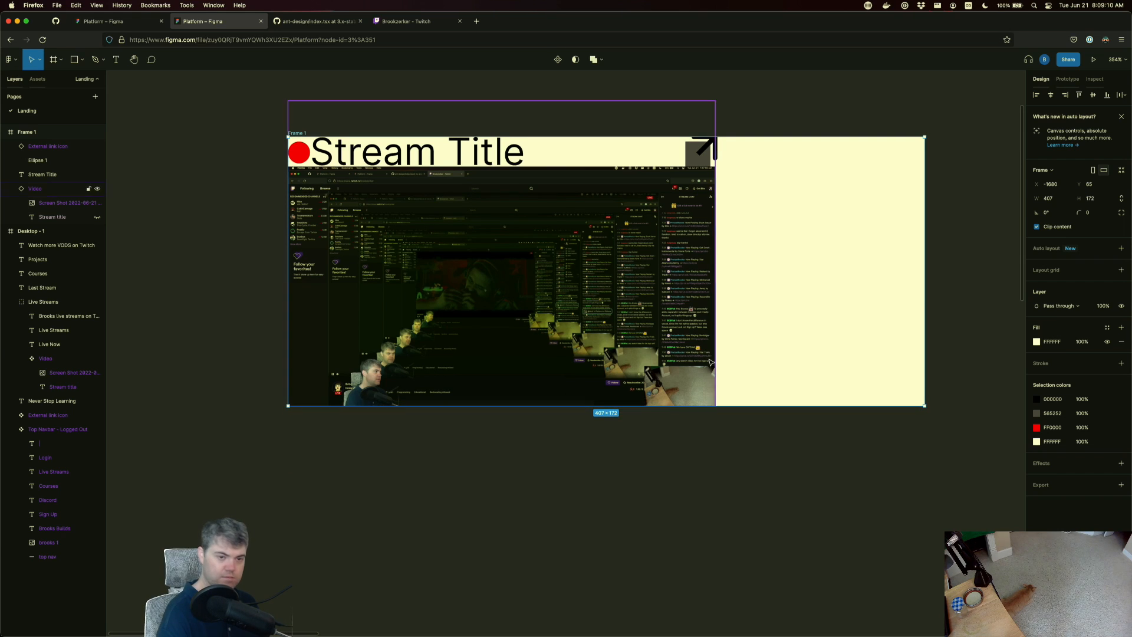
{"action": "left_click_drag", "start_coordinate": [927, 306], "coordinate": [716, 318]}
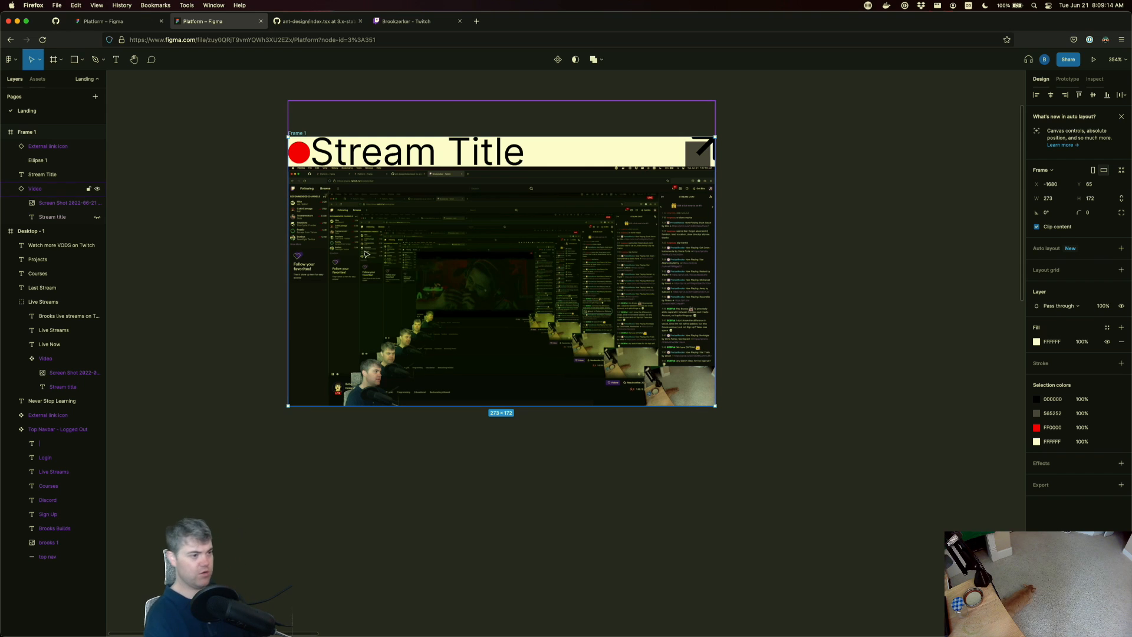
{"action": "right_click", "coordinate": [37, 137]}
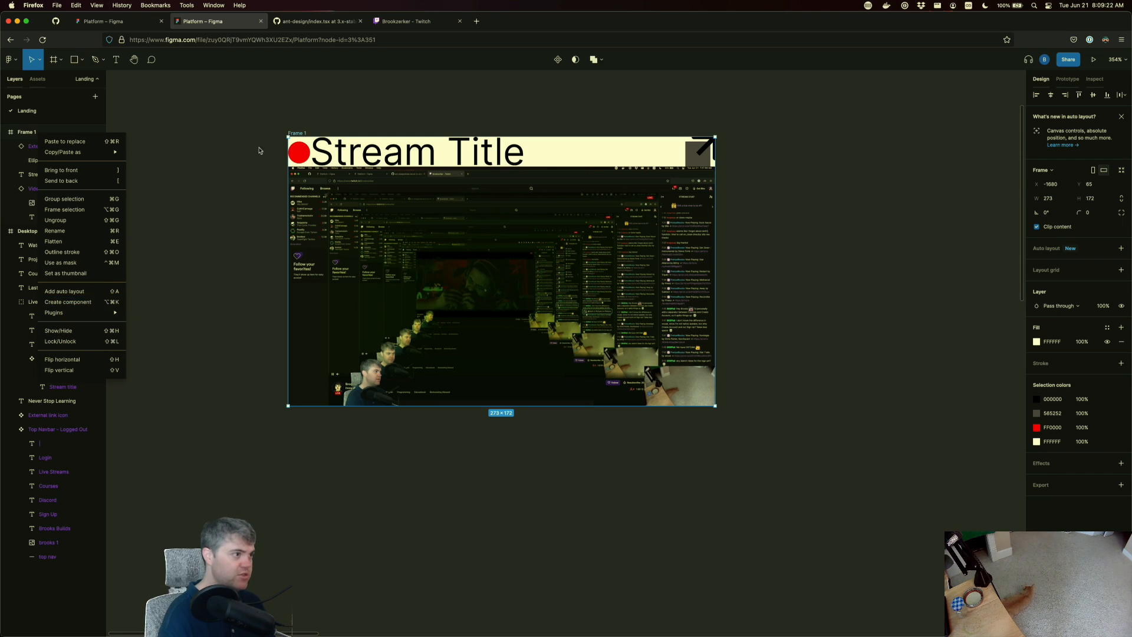
{"action": "left_click", "coordinate": [298, 135]}
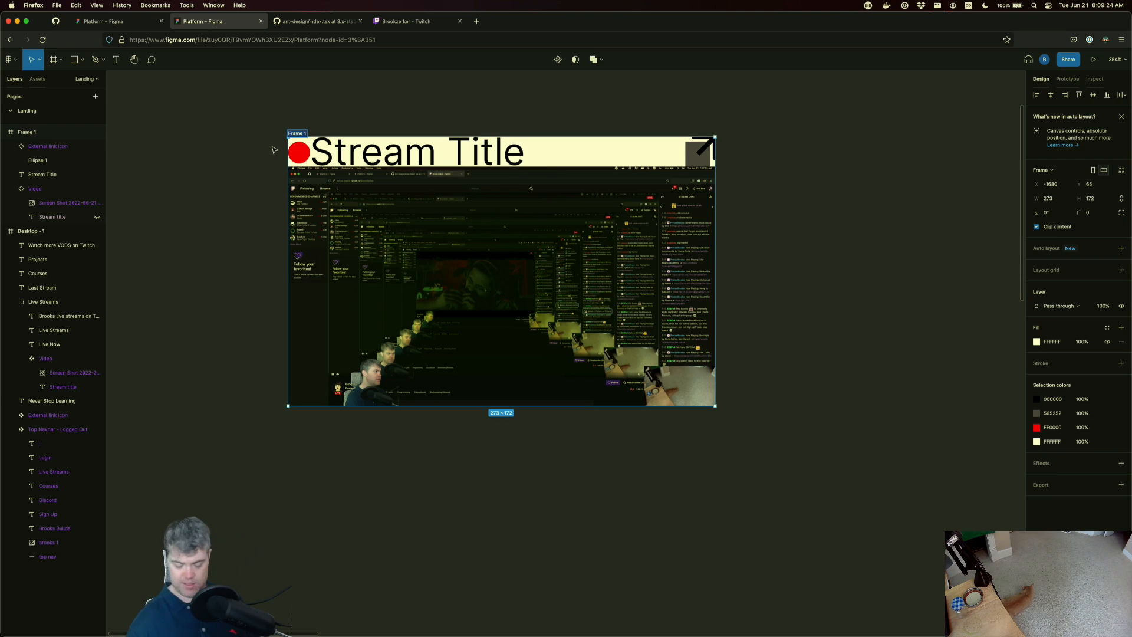
- Rename Frame 1 to Live Stream and turn the frame into a component
{"action": "key", "text": "super+r"}
{"action": "type", "text": "Twi"}
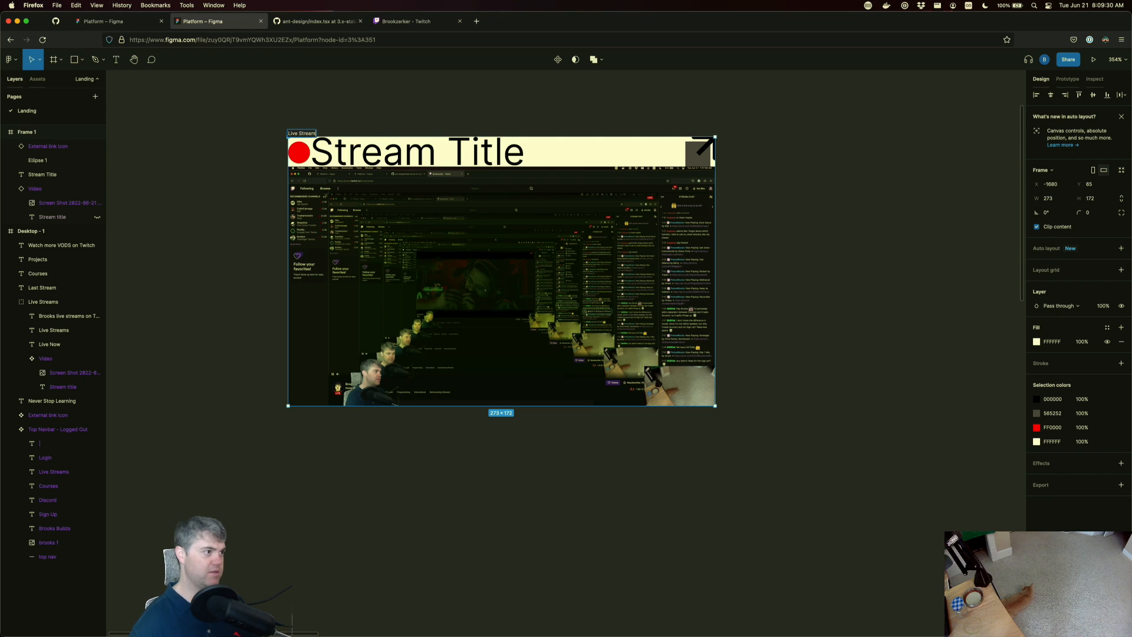
{"action": "key", "text": "Return"}
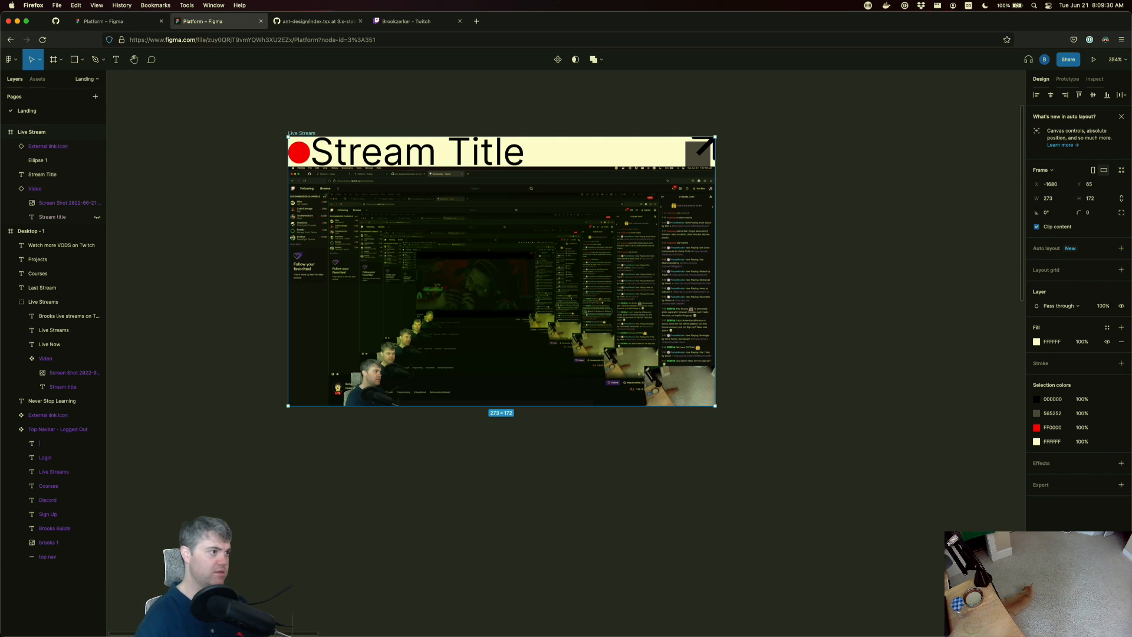
{"action": "right_click", "coordinate": [43, 134]}
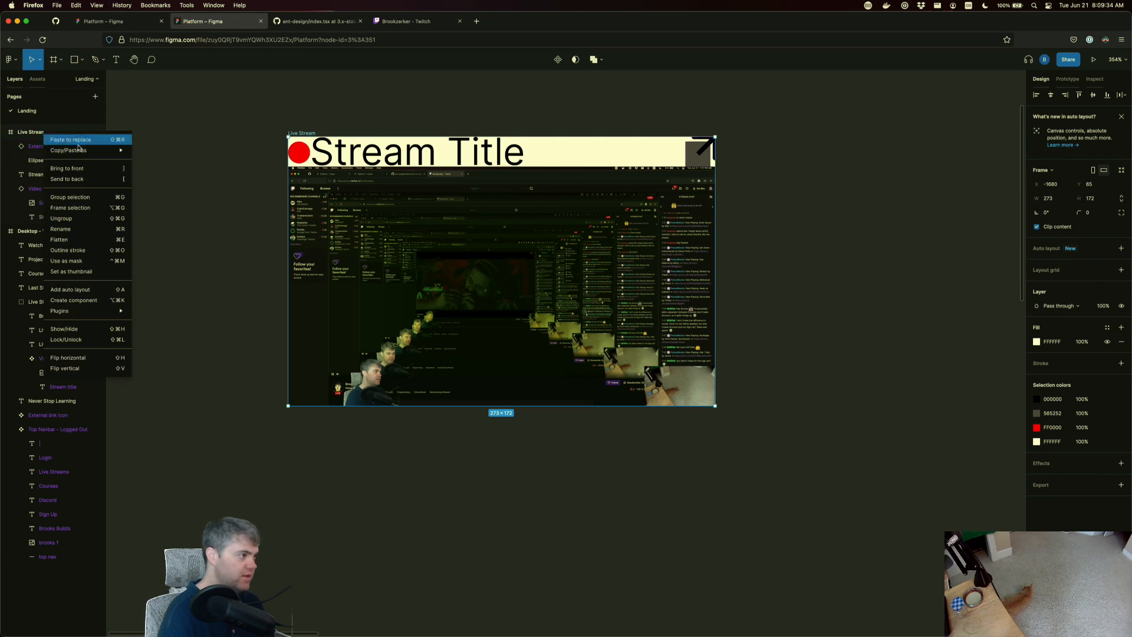
{"action": "left_click", "coordinate": [86, 301]}
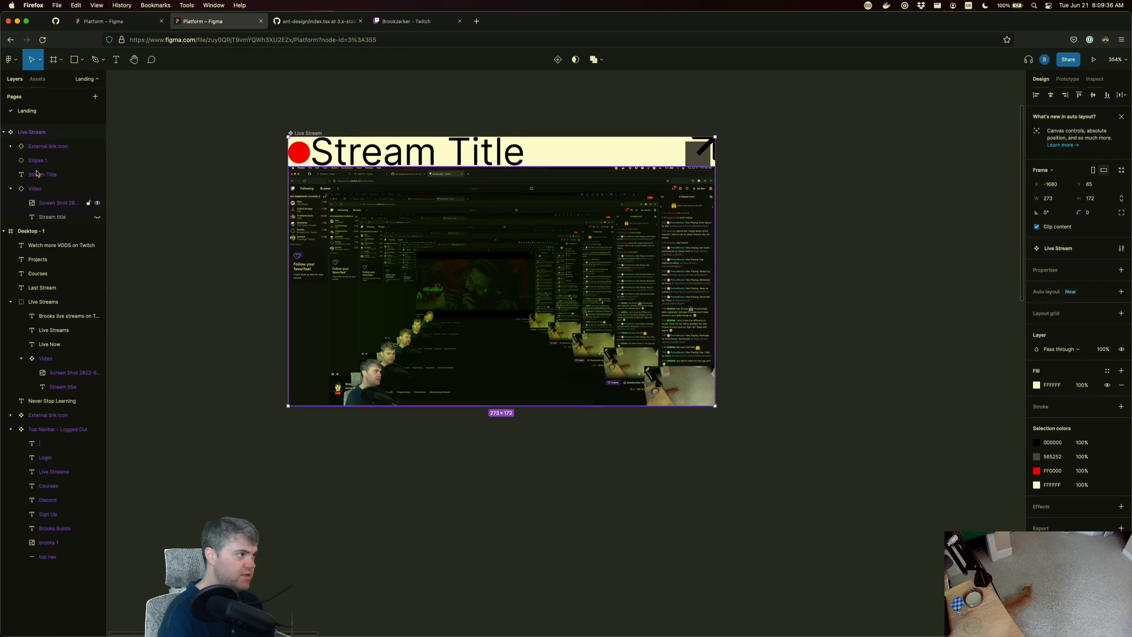
- Place an instance of the Live Stream component in the bottom-left corner of the Desktop - 1 frame
{"action": "scroll", "coordinate": [257, 302], "scroll_direction": "up", "scroll_amount": 1}
{"action": "scroll", "coordinate": [257, 302], "scroll_direction": "up", "scroll_amount": 1}
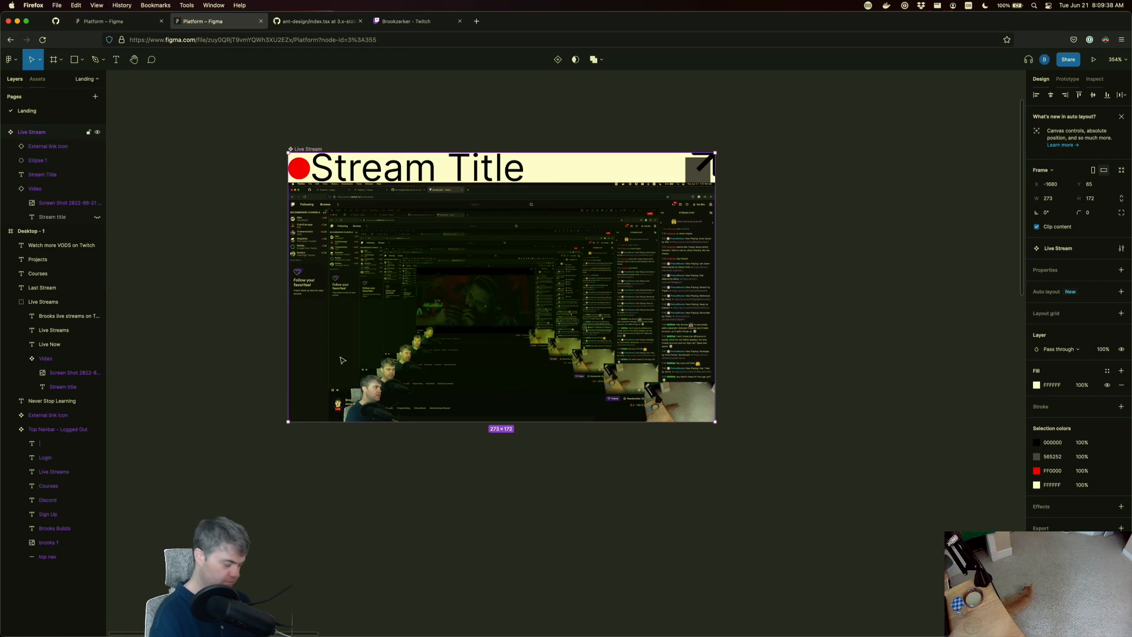
{"action": "scroll", "coordinate": [664, 434], "scroll_direction": "down", "scroll_amount": 5}
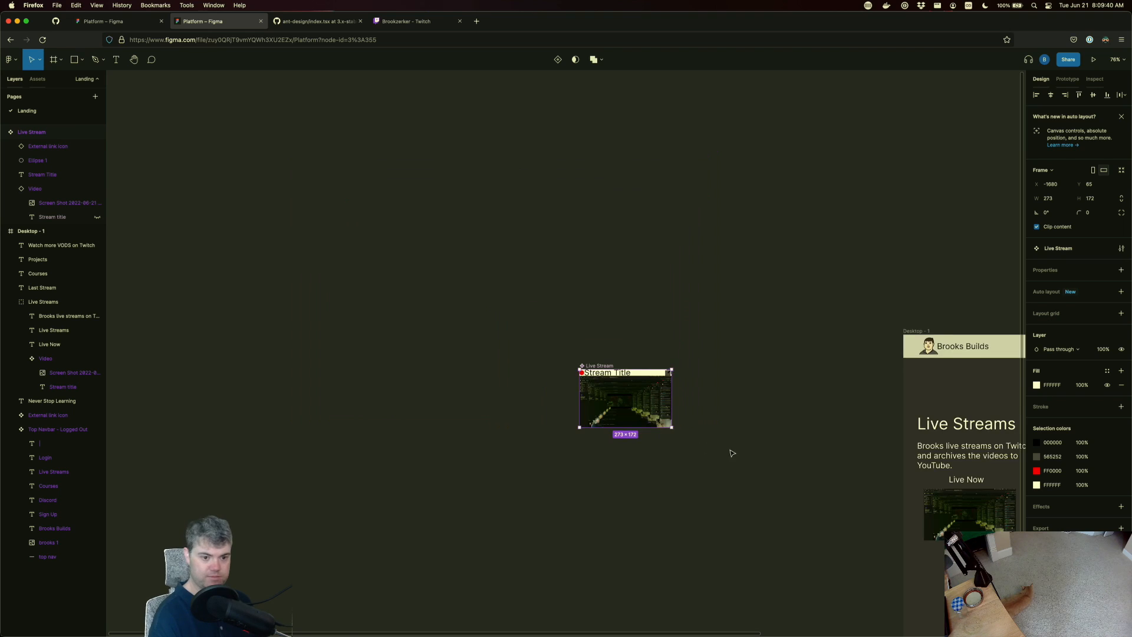
{"action": "scroll", "coordinate": [731, 456], "scroll_direction": "down", "scroll_amount": 1}
{"action": "left_click_drag", "start_coordinate": [547, 379], "coordinate": [548, 380]}
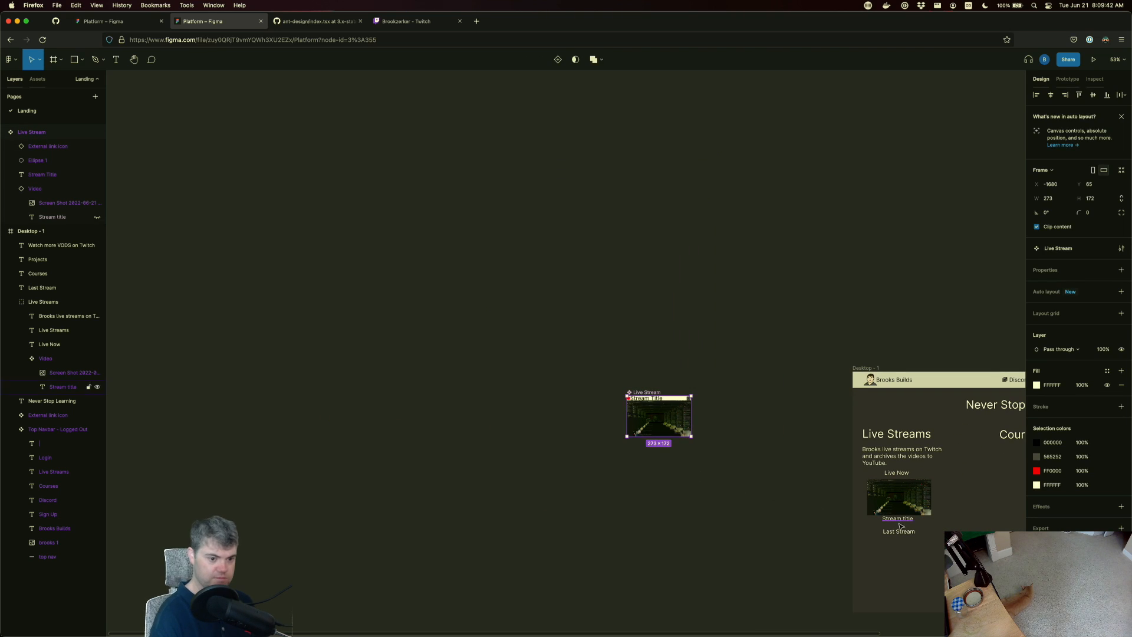
{"action": "left_click_drag", "start_coordinate": [836, 558], "coordinate": [410, 374]}
{"action": "scroll", "coordinate": [422, 397], "scroll_direction": "up", "scroll_amount": 5}
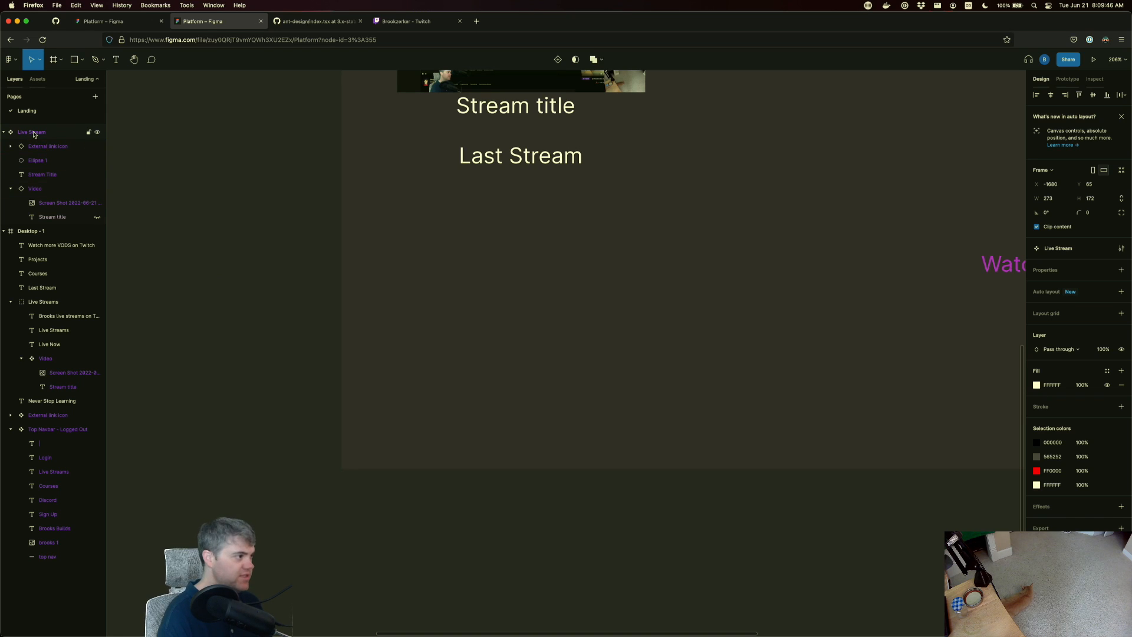
{"action": "key", "text": "alt+2"}
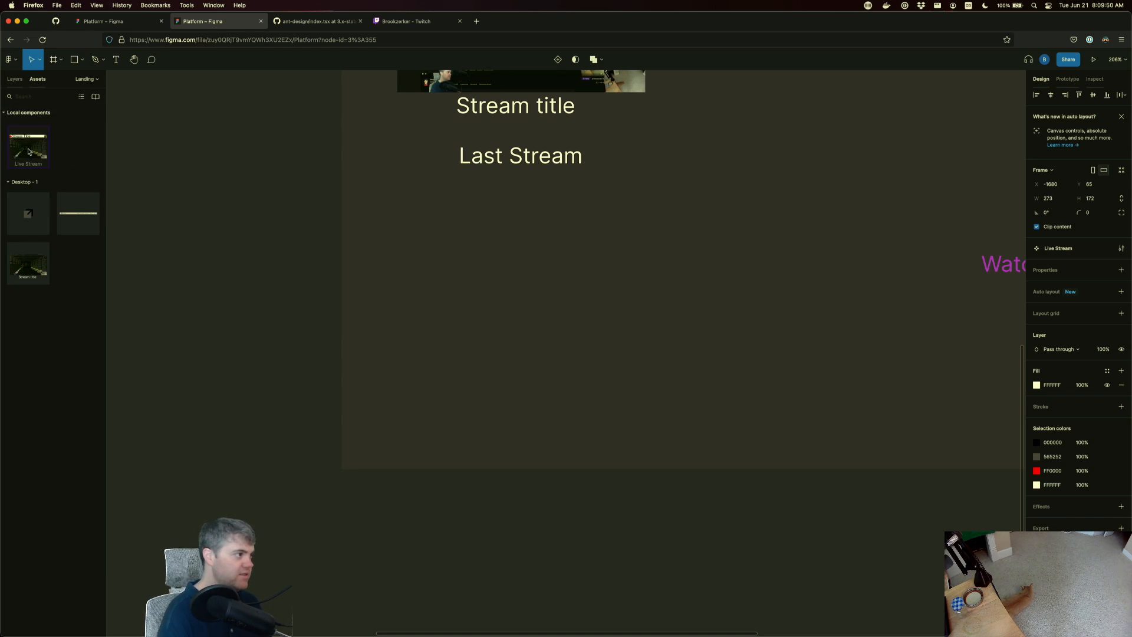
{"action": "left_click_drag", "start_coordinate": [27, 151], "coordinate": [464, 378]}
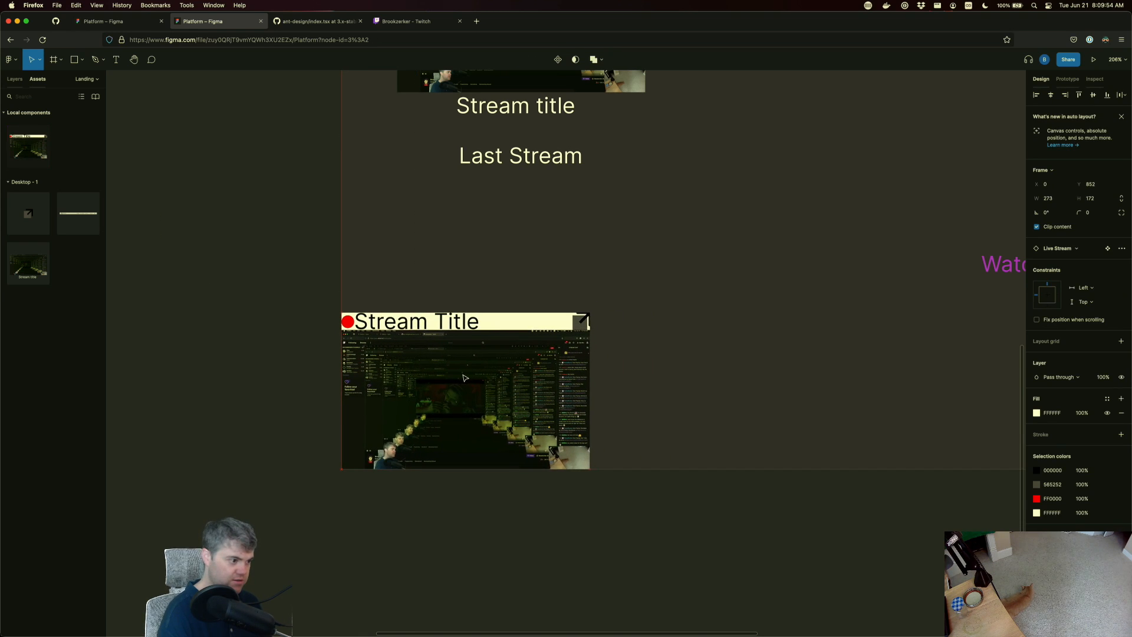
{"action": "left_click", "coordinate": [457, 510]}
- Append "The VODs stay up on Twitch for 2 weeks." to the Live Streams description, breaking before Twitch, and size its box to 357 × 142
{"action": "scroll", "coordinate": [701, 358], "scroll_direction": "up", "scroll_amount": 5}
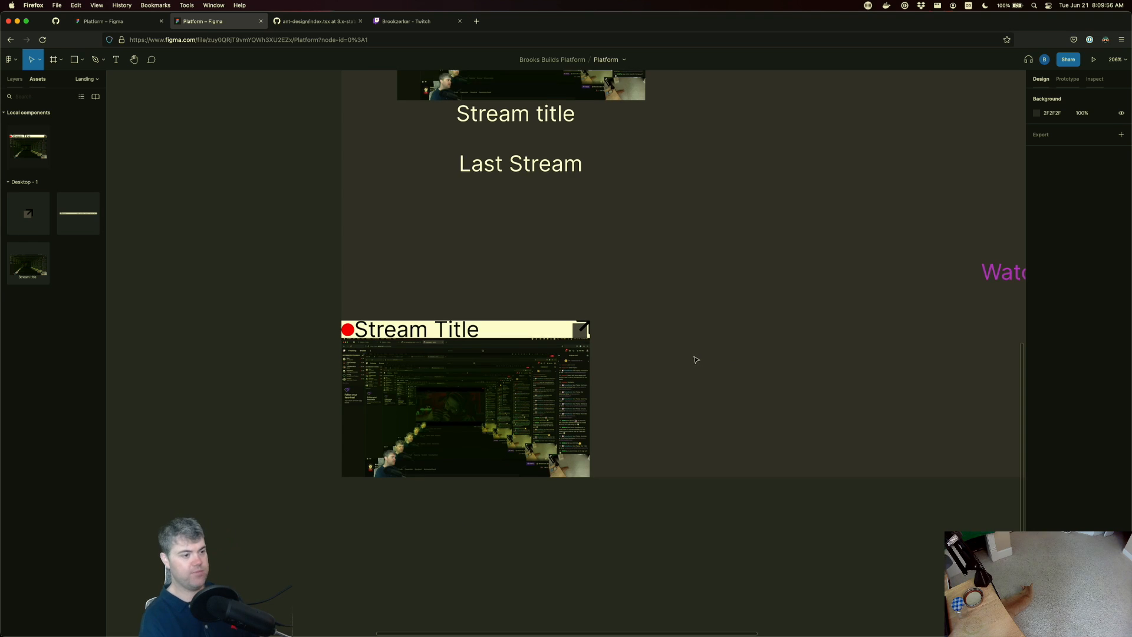
{"action": "scroll", "coordinate": [688, 389], "scroll_direction": "down", "scroll_amount": 3}
{"action": "scroll", "coordinate": [690, 401], "scroll_direction": "down", "scroll_amount": 10}
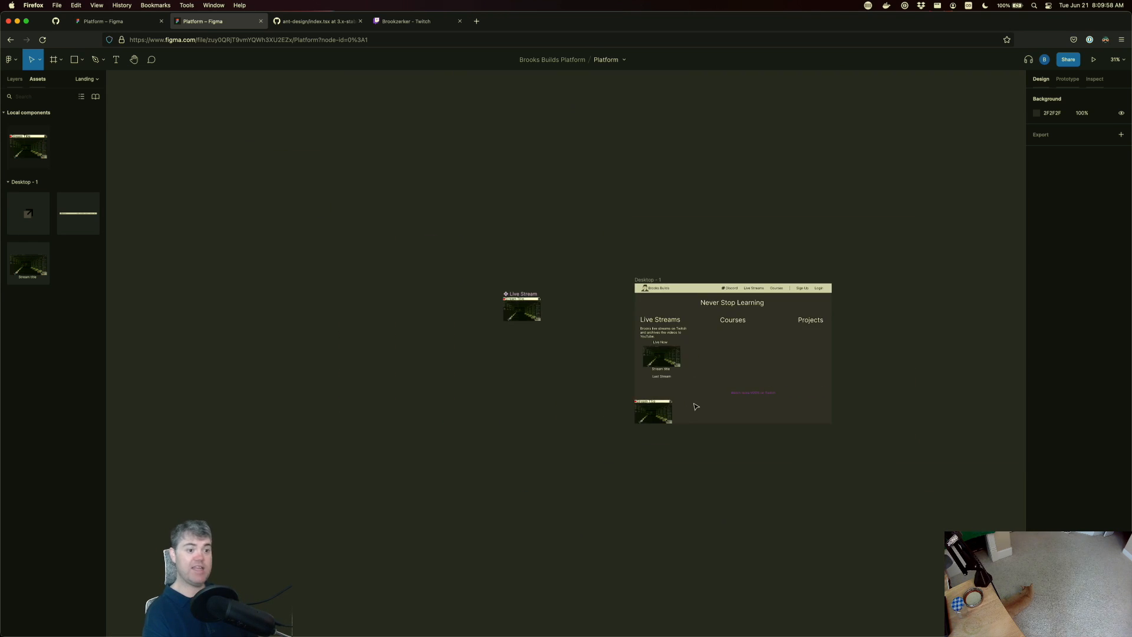
{"action": "scroll", "coordinate": [692, 394], "scroll_direction": "up", "scroll_amount": 6}
{"action": "scroll", "coordinate": [726, 393], "scroll_direction": "down", "scroll_amount": 2}
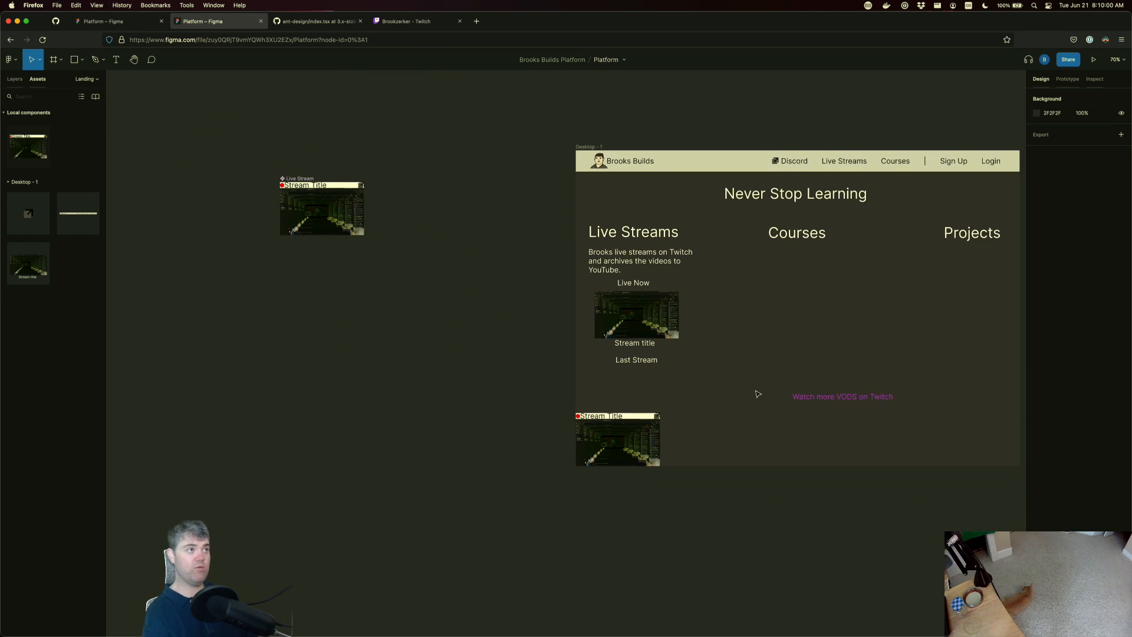
{"action": "left_click_drag", "start_coordinate": [731, 393], "coordinate": [511, 402]}
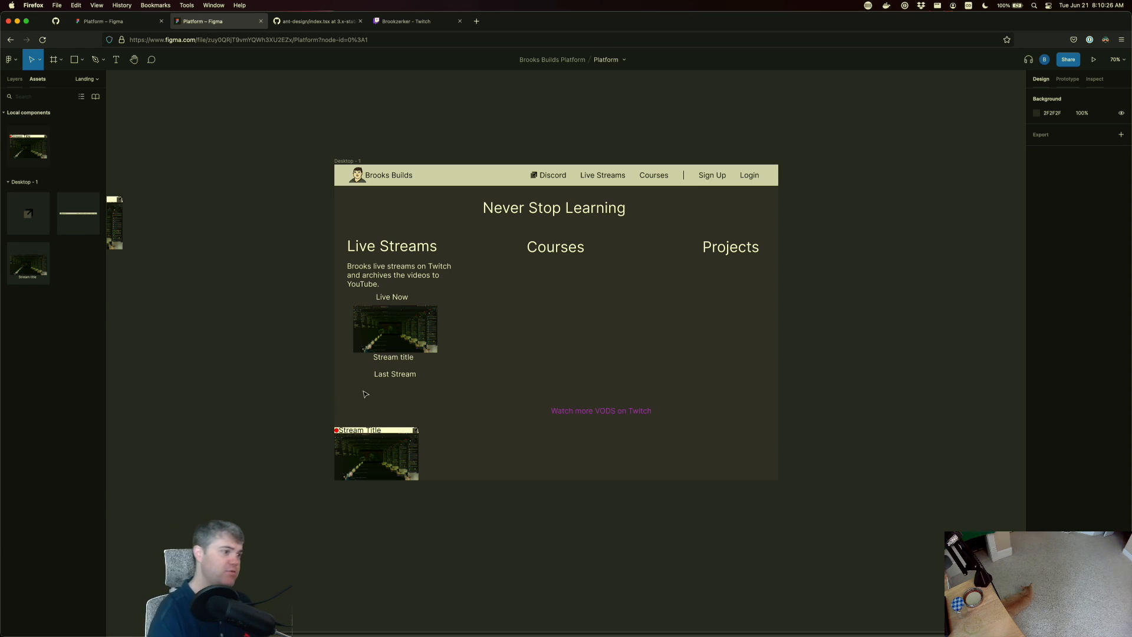
{"action": "left_click", "coordinate": [400, 280]}
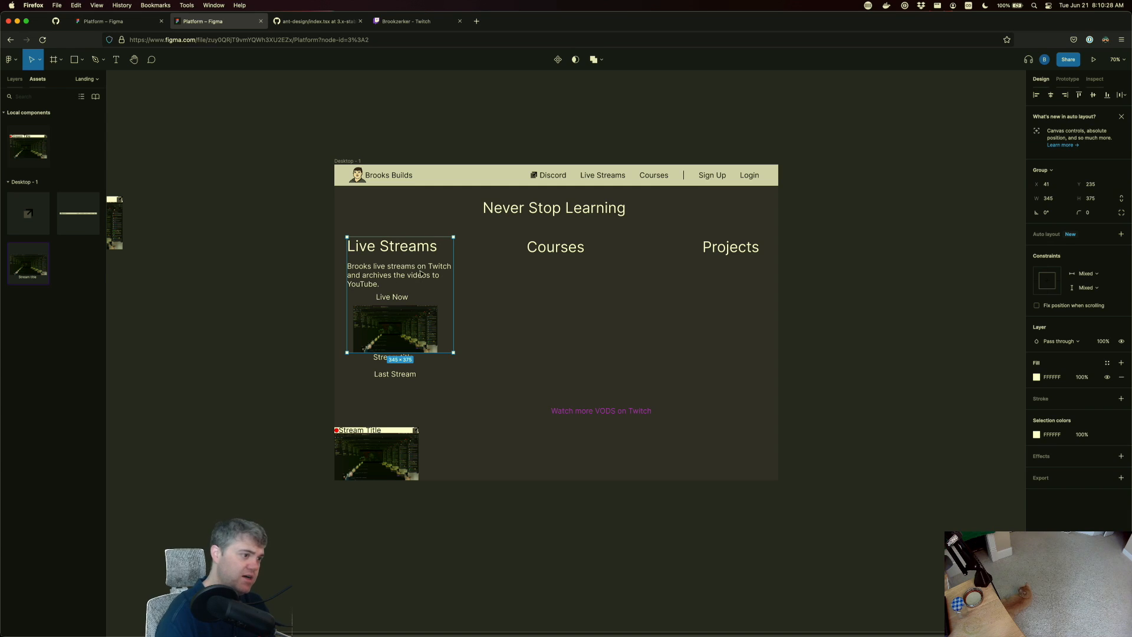
{"action": "double_click", "coordinate": [400, 280]}
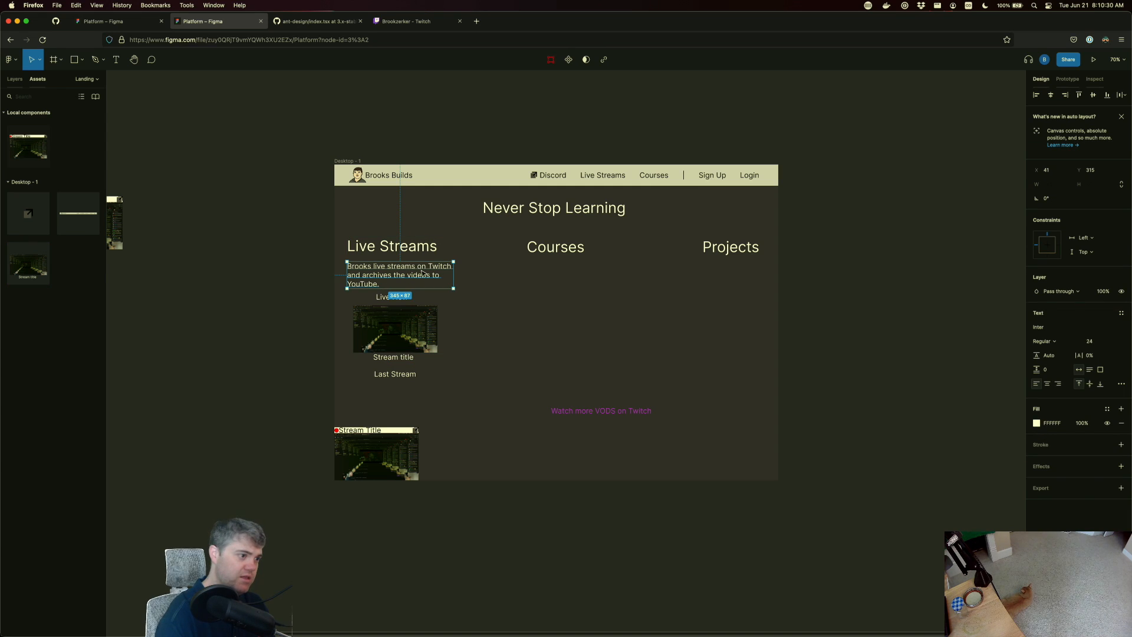
{"action": "double_click", "coordinate": [426, 271]}
{"action": "left_click", "coordinate": [412, 267]}
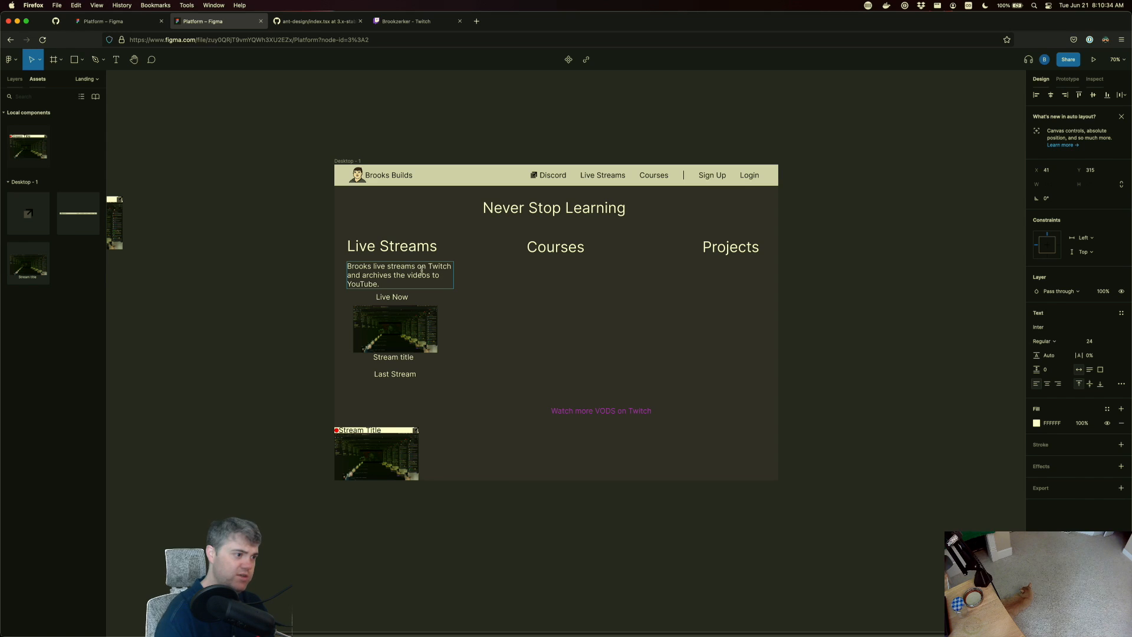
{"action": "left_click", "coordinate": [14, 79]}
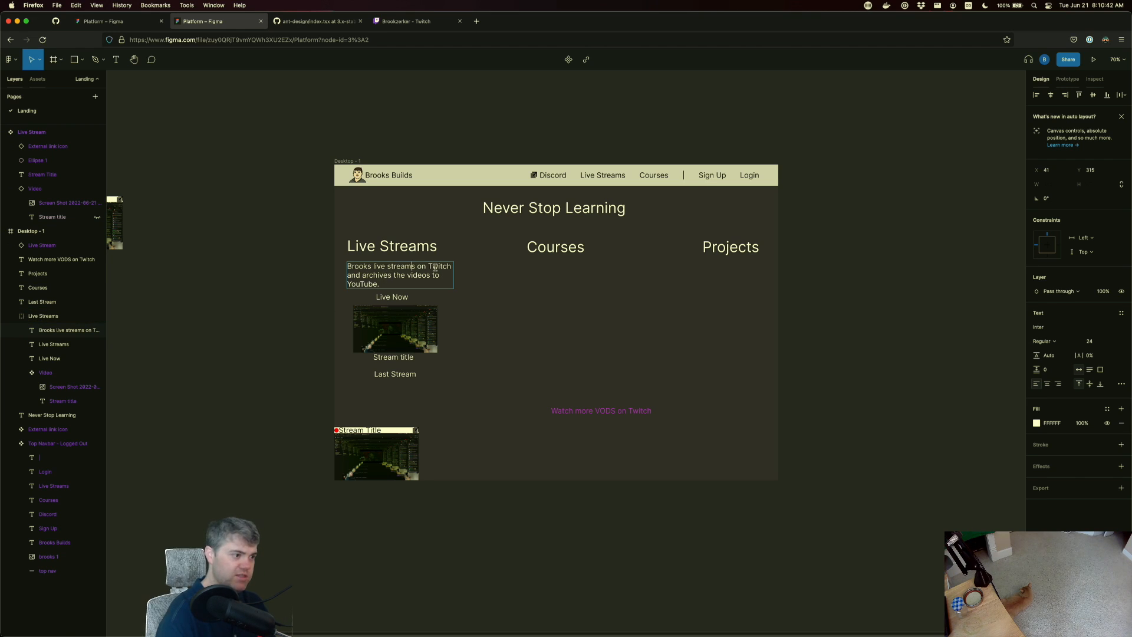
{"action": "left_click", "coordinate": [397, 283]}
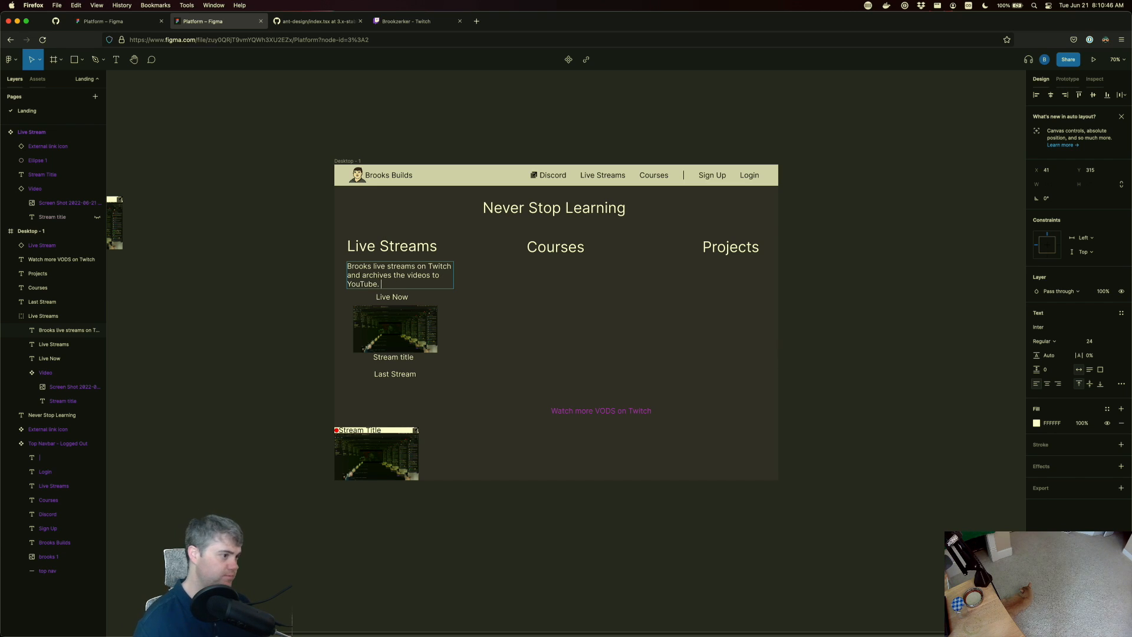
{"action": "type", "text": "The"}
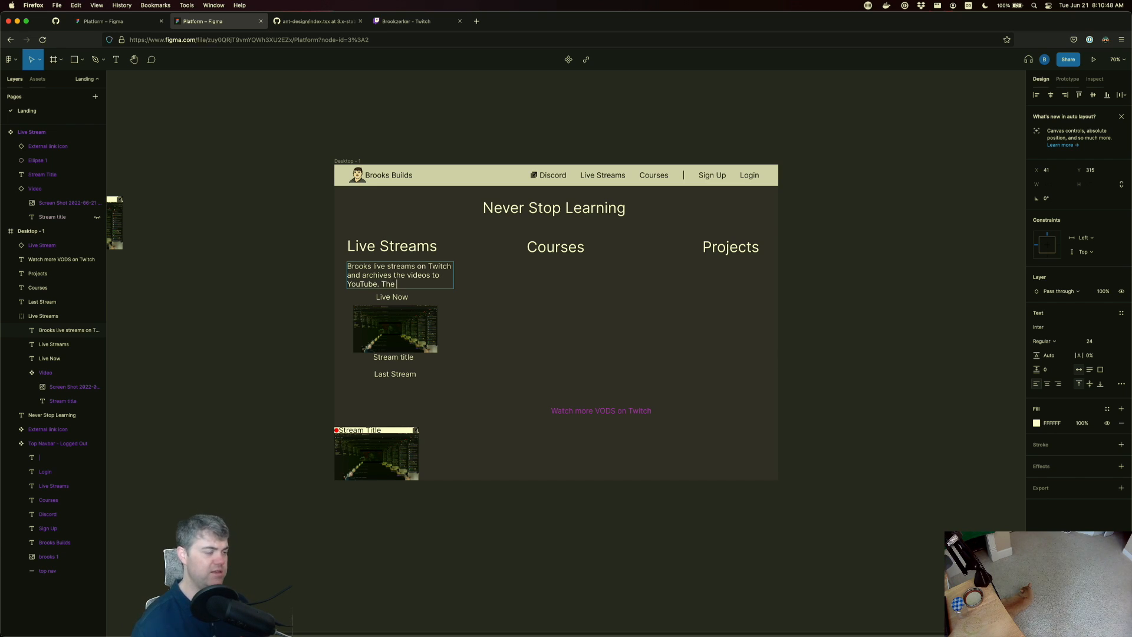
{"action": "type", "text": " VODs stay up on Twitc"}
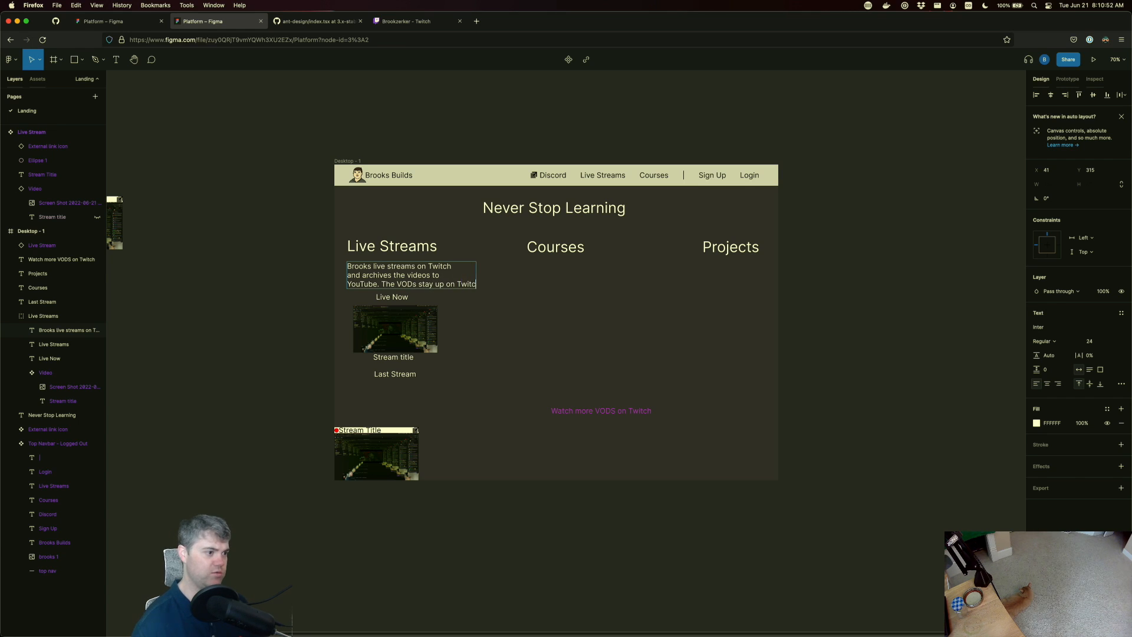
{"action": "key", "text": "BackSpace"}
{"action": "key", "text": "BackSpace"}
{"action": "key", "text": "Return"}
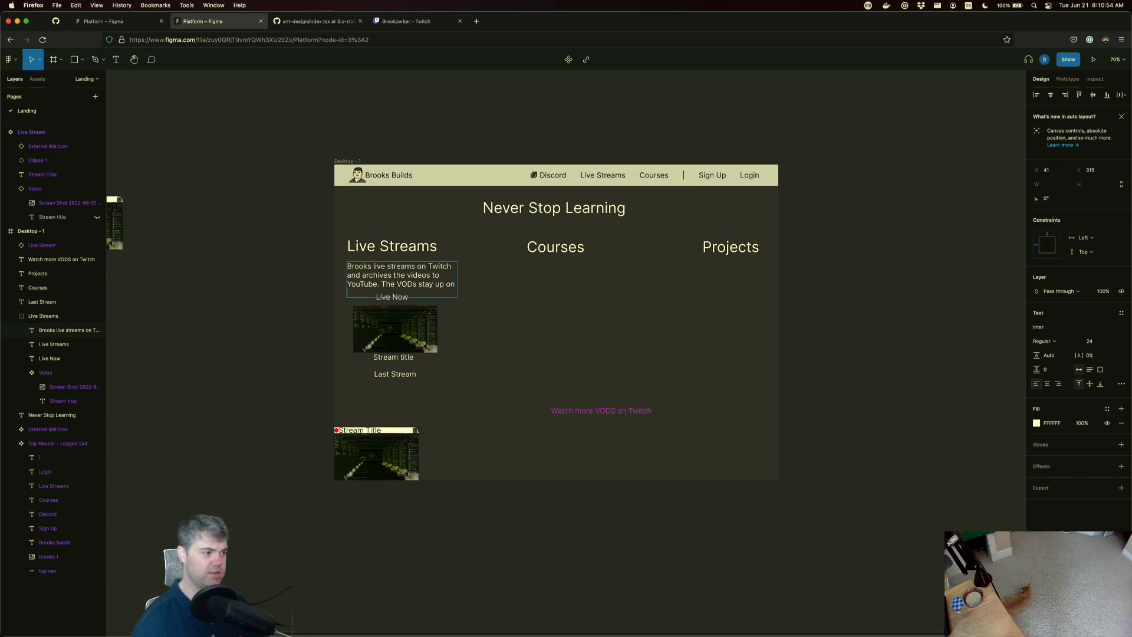
{"action": "type", "text": "Twitch"}
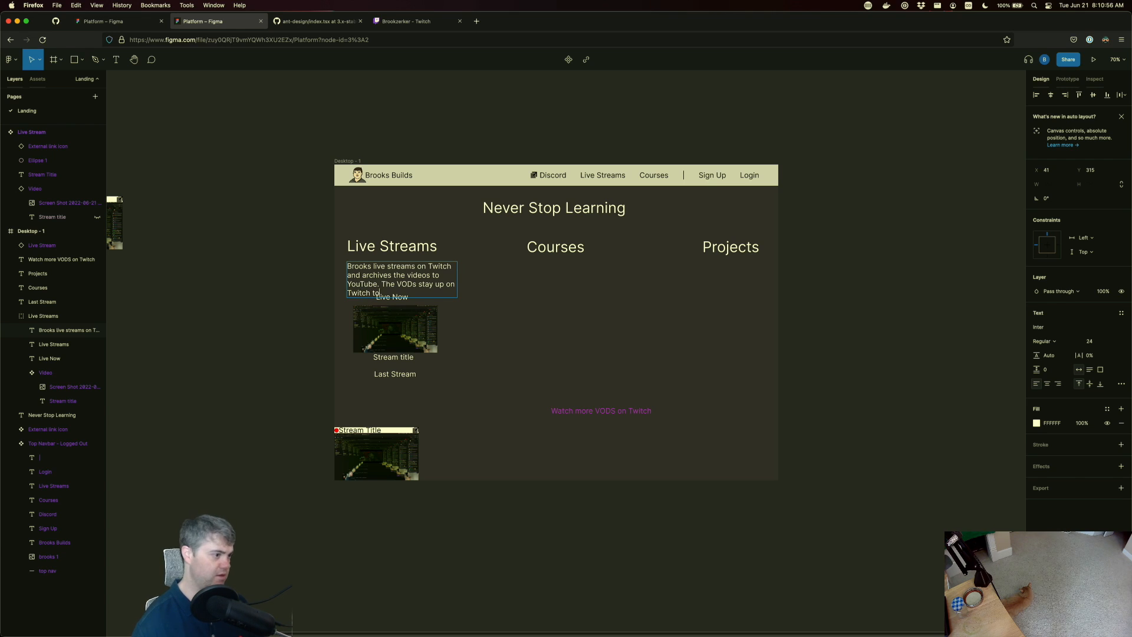
{"action": "type", "text": " for 2 wee"}
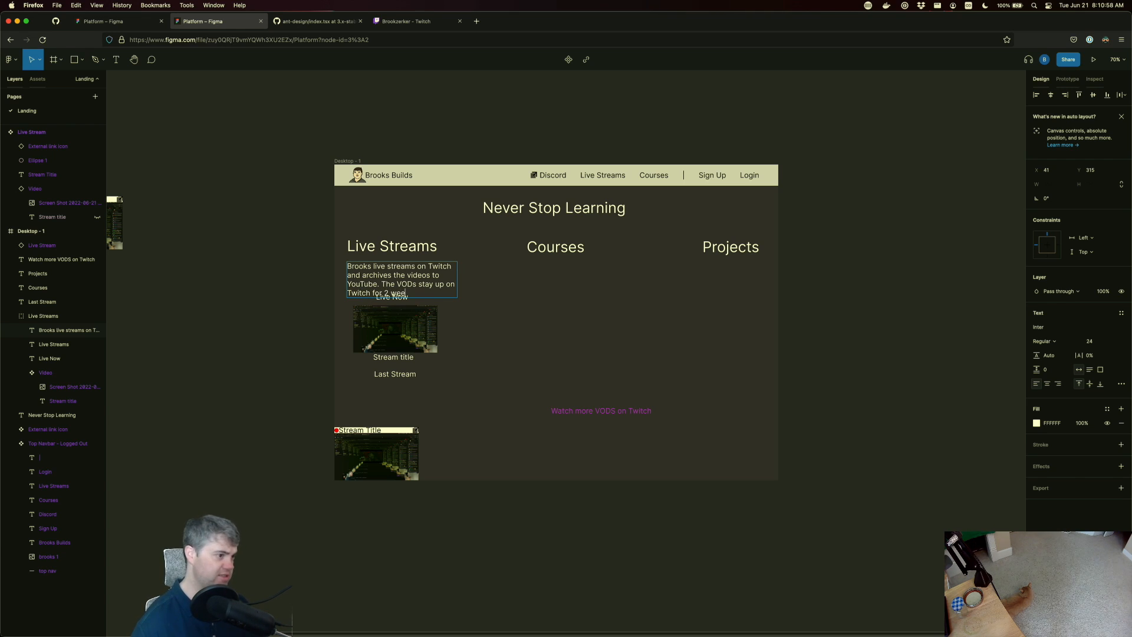
{"action": "type", "text": "ks."}
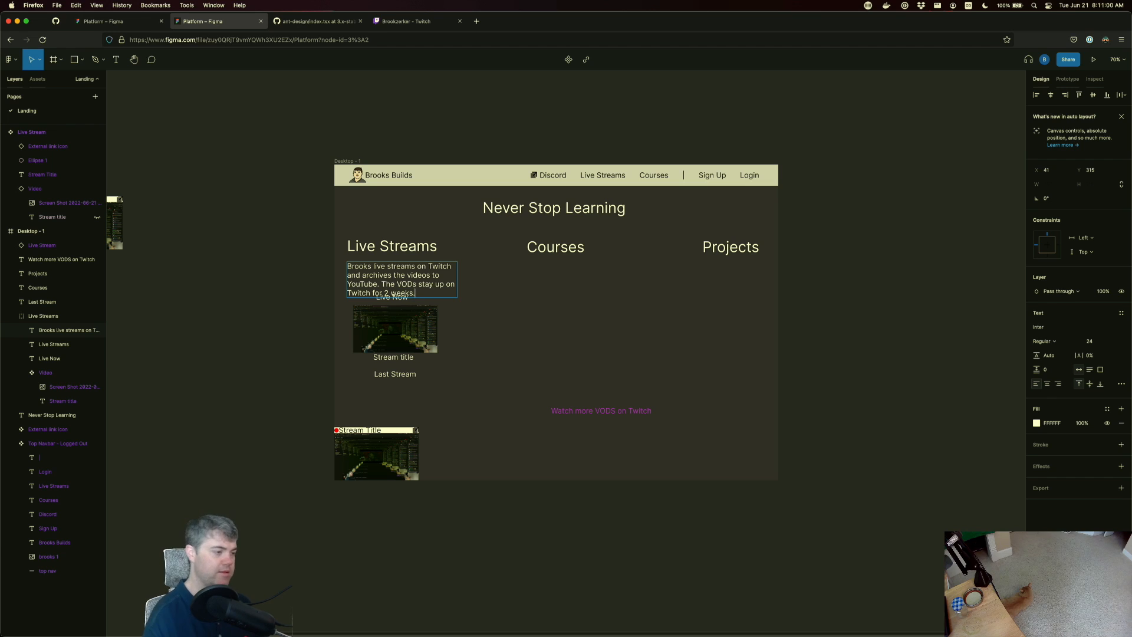
{"action": "key", "text": "Escape"}
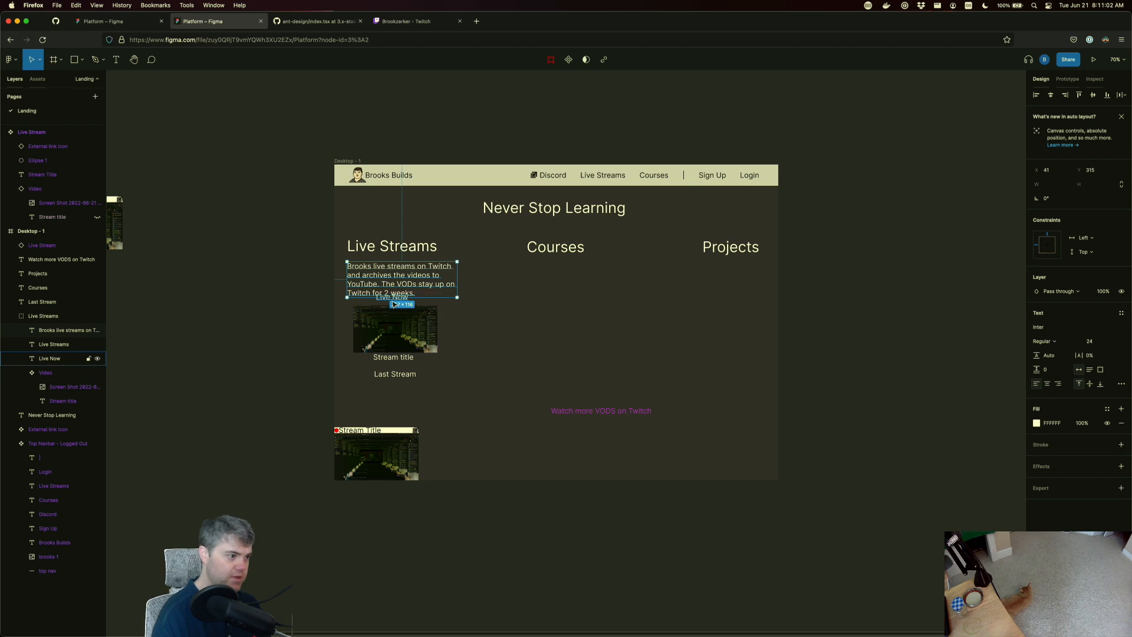
{"action": "left_click_drag", "start_coordinate": [390, 298], "coordinate": [391, 305]}
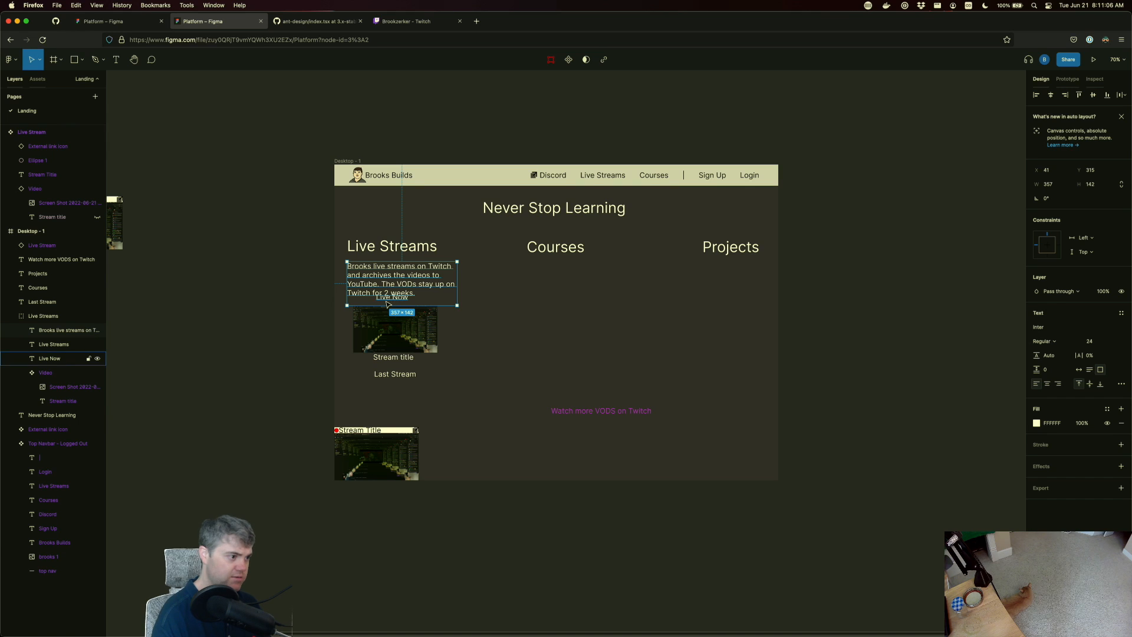
- Delete the Live Now label, the old video component and the Last Stream label from the Live Streams column
{"action": "left_click", "coordinate": [387, 301]}
{"action": "key", "text": "Delete"}
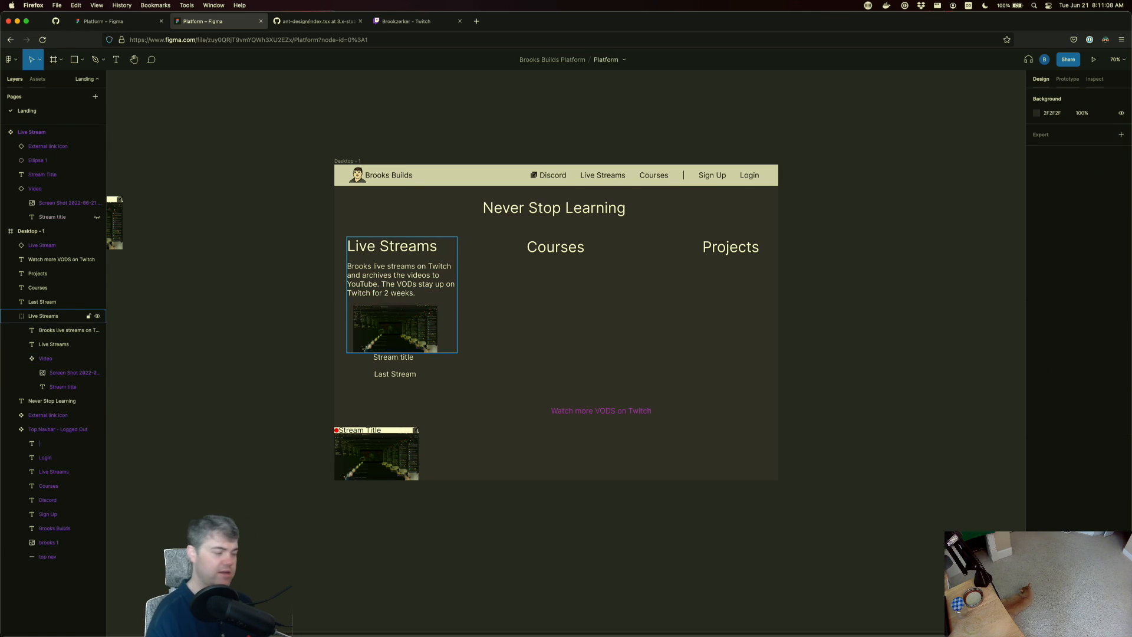
{"action": "left_click", "coordinate": [401, 349]}
{"action": "left_click", "coordinate": [501, 339]}
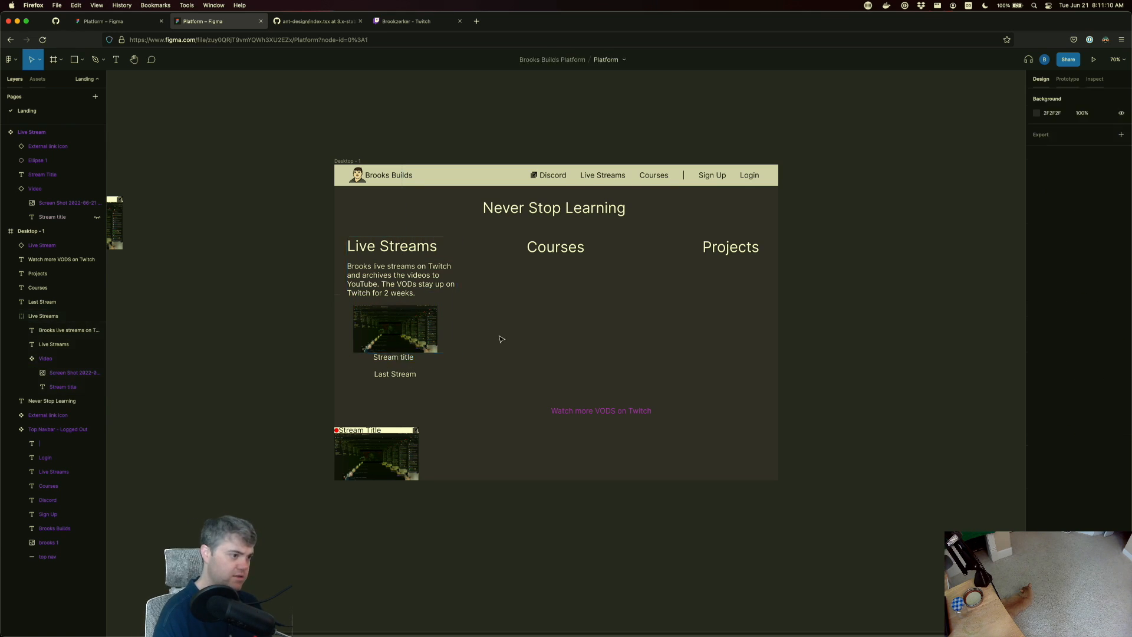
{"action": "double_click", "coordinate": [417, 335]}
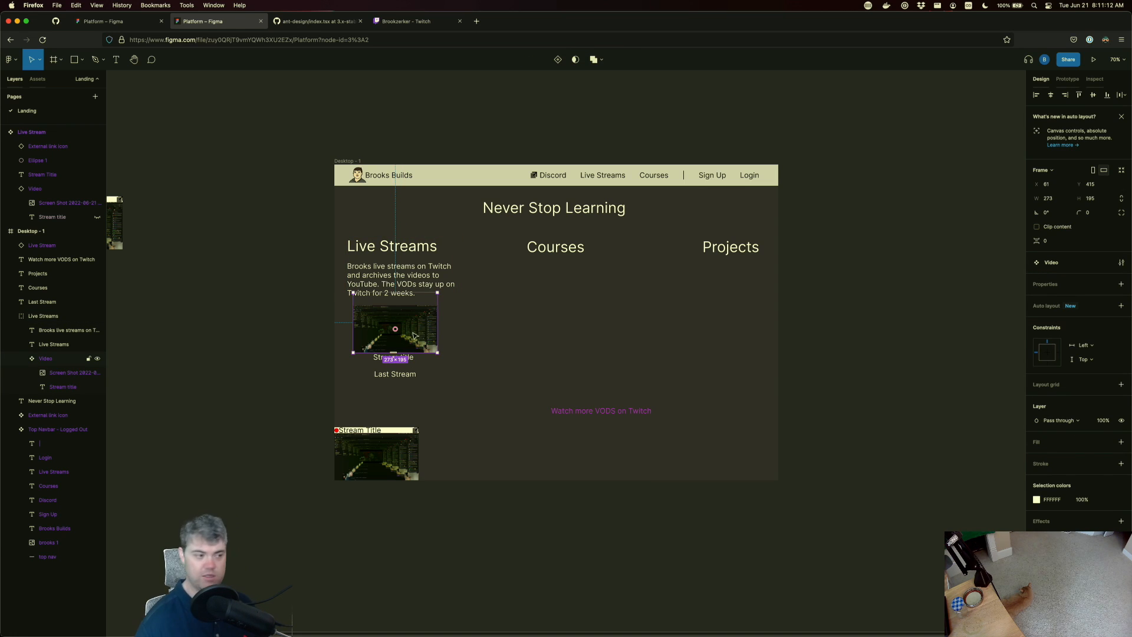
{"action": "key", "text": "Delete"}
{"action": "left_click", "coordinate": [376, 372]}
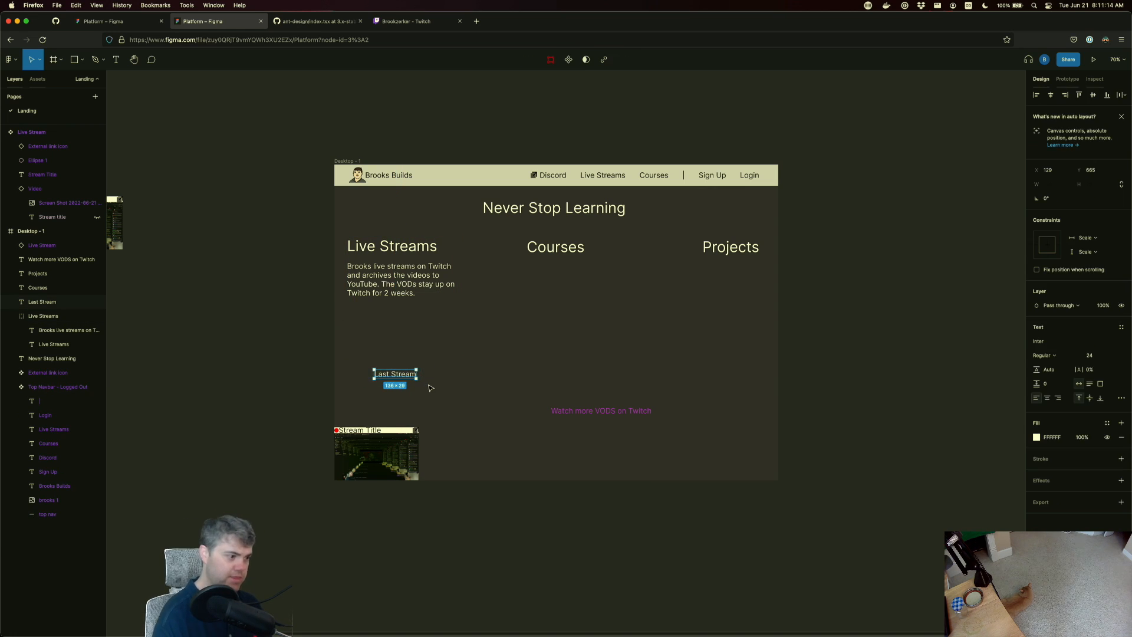
{"action": "key", "text": "Delete"}
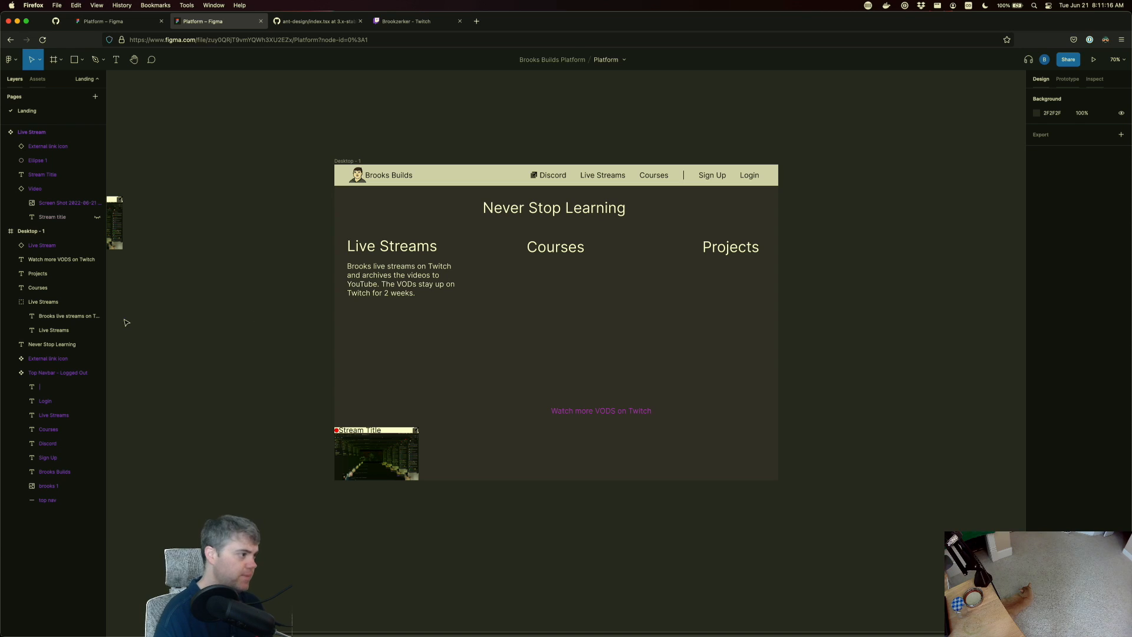
- Move the Live Streams heading and description out of their group, directly under Desktop - 1, and select the description
{"action": "left_click", "coordinate": [56, 317]}
{"action": "mouse_move", "coordinate": [51, 305]}
{"action": "left_mouse_down"}
{"action": "mouse_move", "coordinate": [49, 332]}
{"action": "mouse_move", "coordinate": [41, 323]}
{"action": "left_mouse_up"}
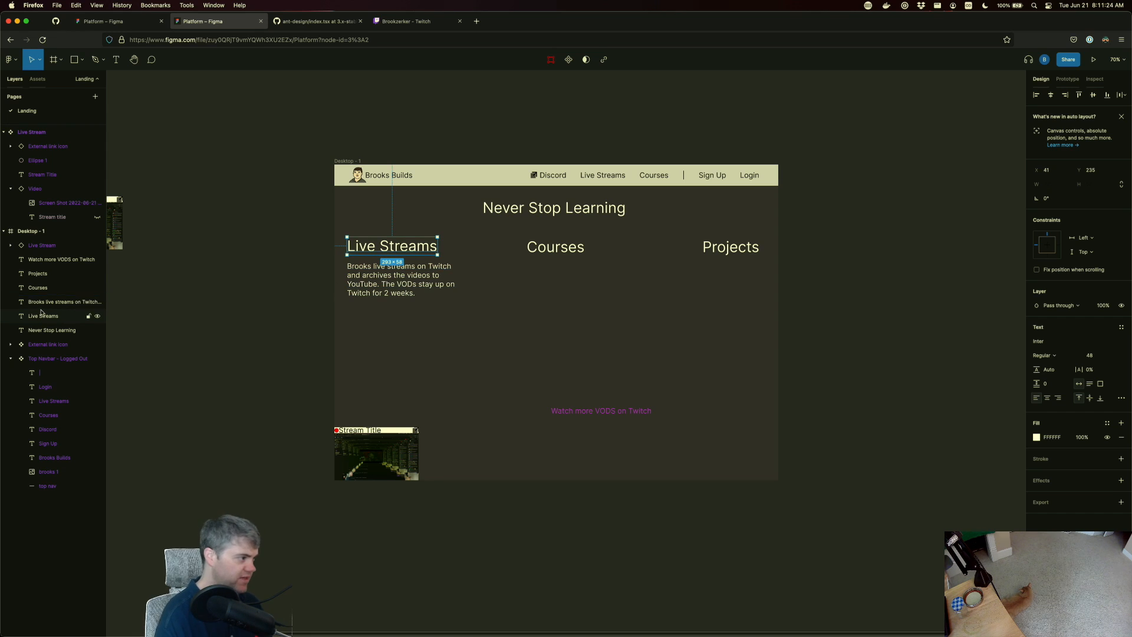
{"action": "left_click", "coordinate": [40, 246]}
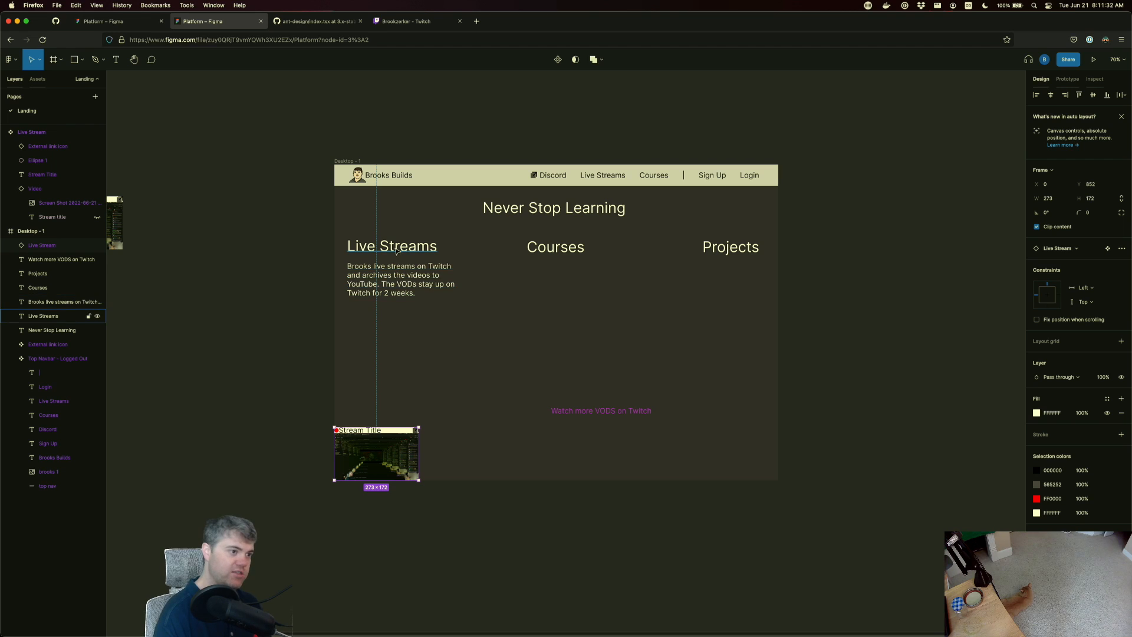
{"action": "left_click", "coordinate": [391, 289]}
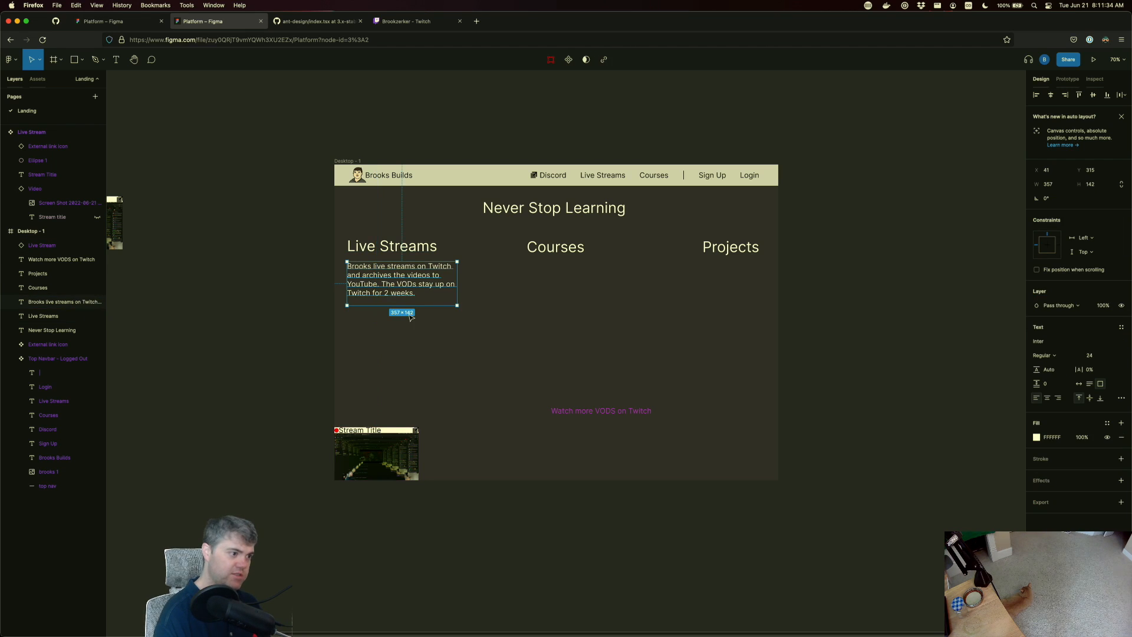
- Shorten the Live Streams description's text box to 357 × 118
{"action": "left_click_drag", "start_coordinate": [425, 306], "coordinate": [424, 297]}
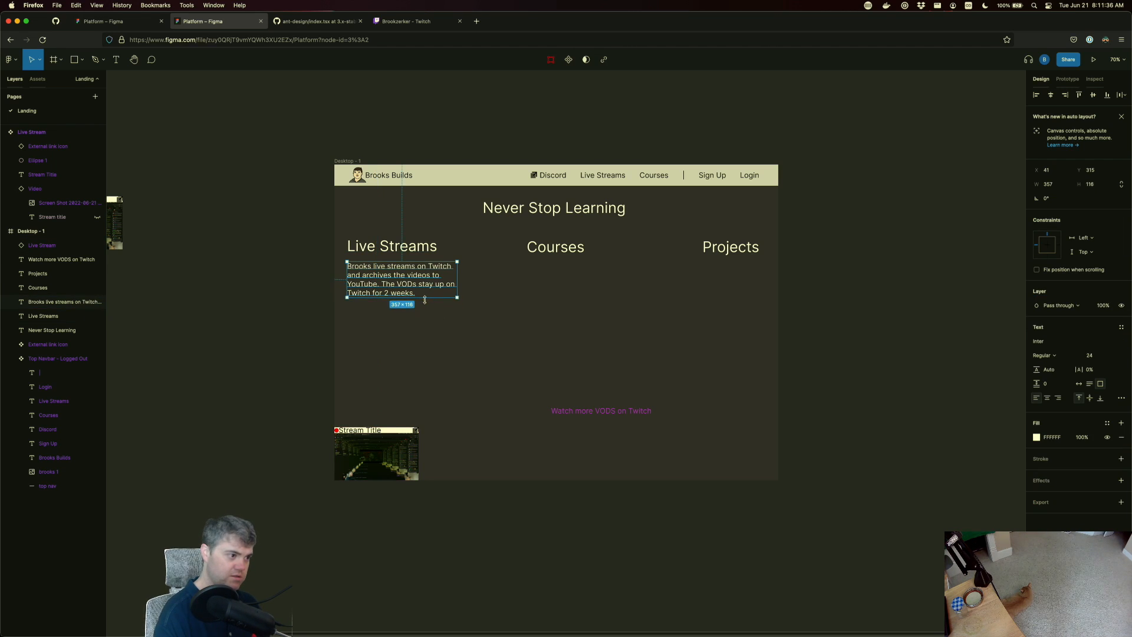
{"action": "key", "text": "Escape"}
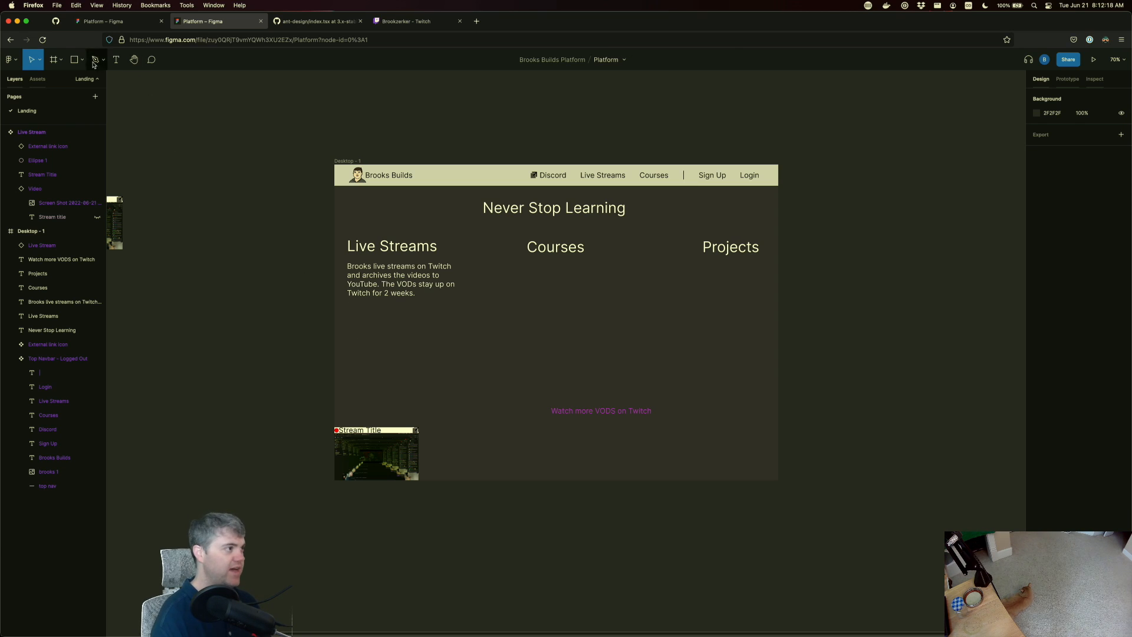
- Draw a frame of about 980 × 541 to the right of Desktop - 1 and rename it Live Streams
{"action": "left_click", "coordinate": [61, 60]}
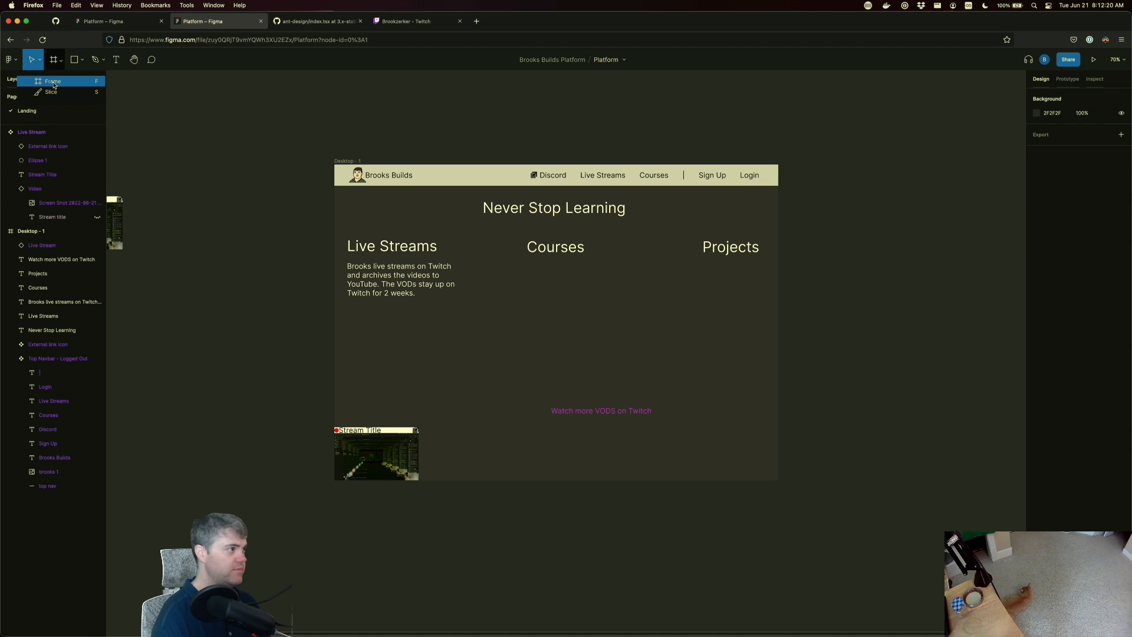
{"action": "left_click", "coordinate": [53, 82]}
{"action": "left_click_drag", "start_coordinate": [849, 143], "coordinate": [1000, 309]}
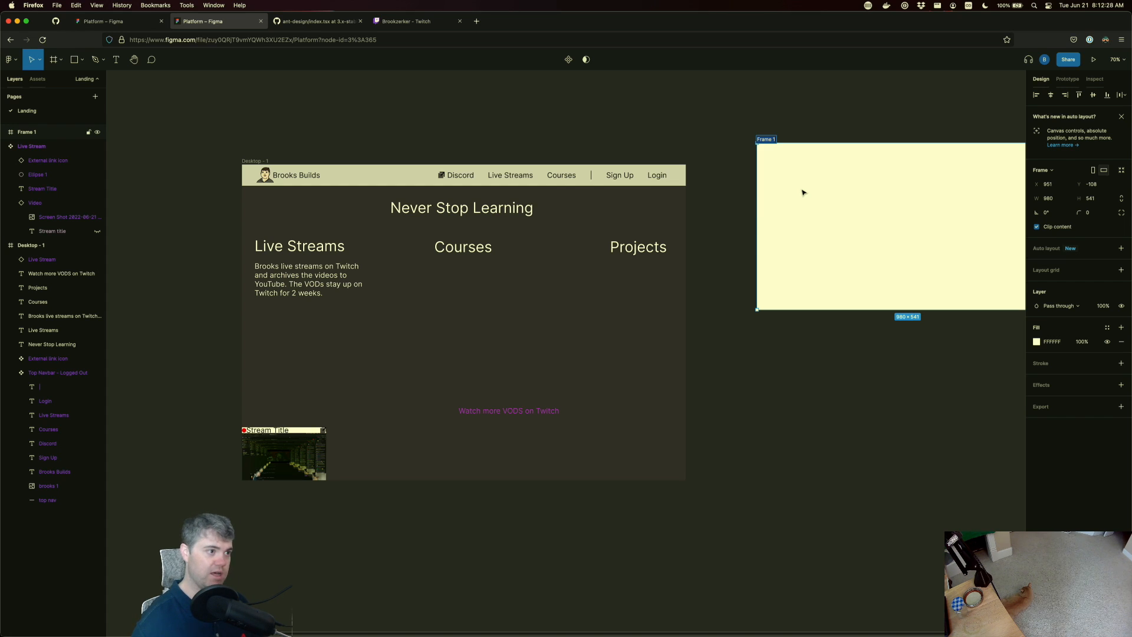
{"action": "key", "text": "super+r"}
{"action": "type", "text": "Live Stream"}
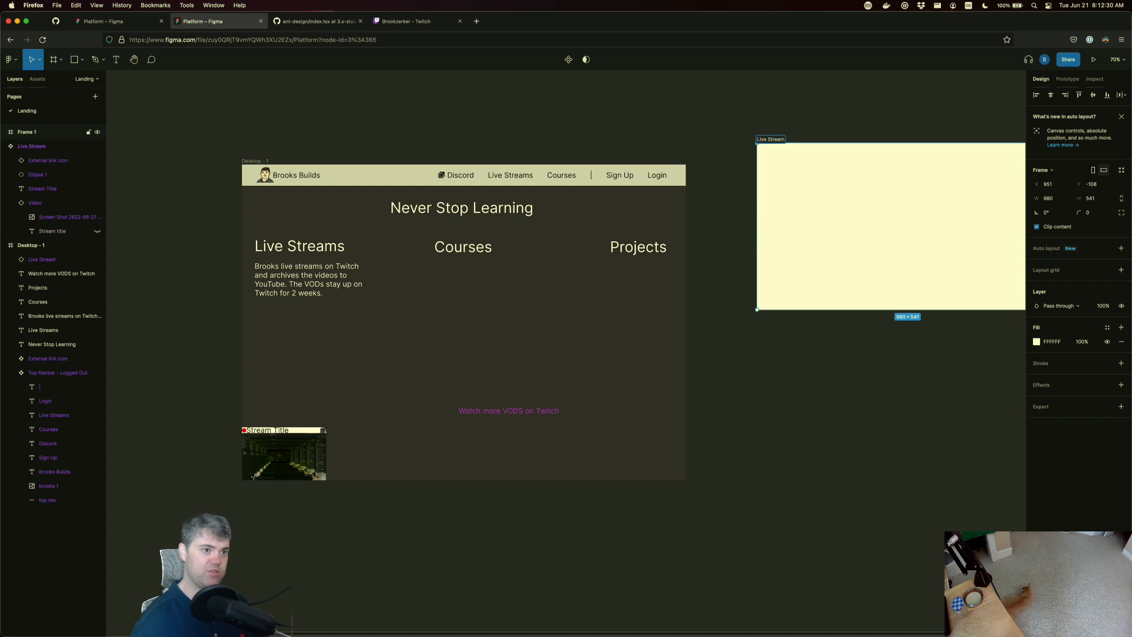
{"action": "type", "text": "s"}
{"action": "key", "text": "Return"}
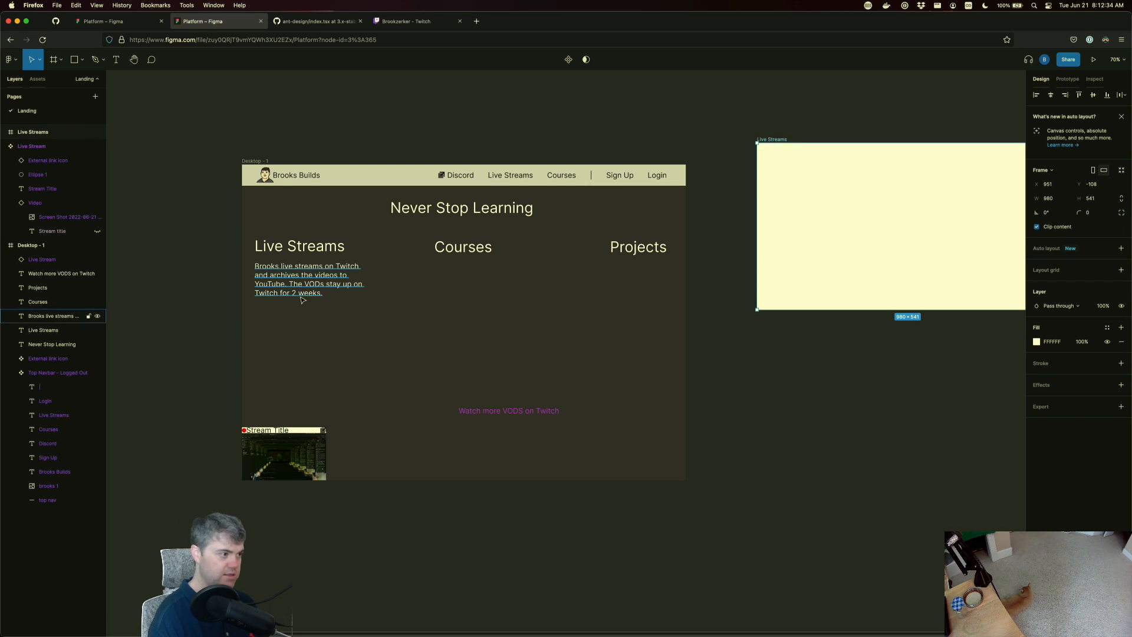
- Move the purple Twitch VODs link directly below the Live Streams description and change its text to "Watch Live Stream VODS"
{"action": "left_click", "coordinate": [291, 335]}
{"action": "key", "text": "t"}
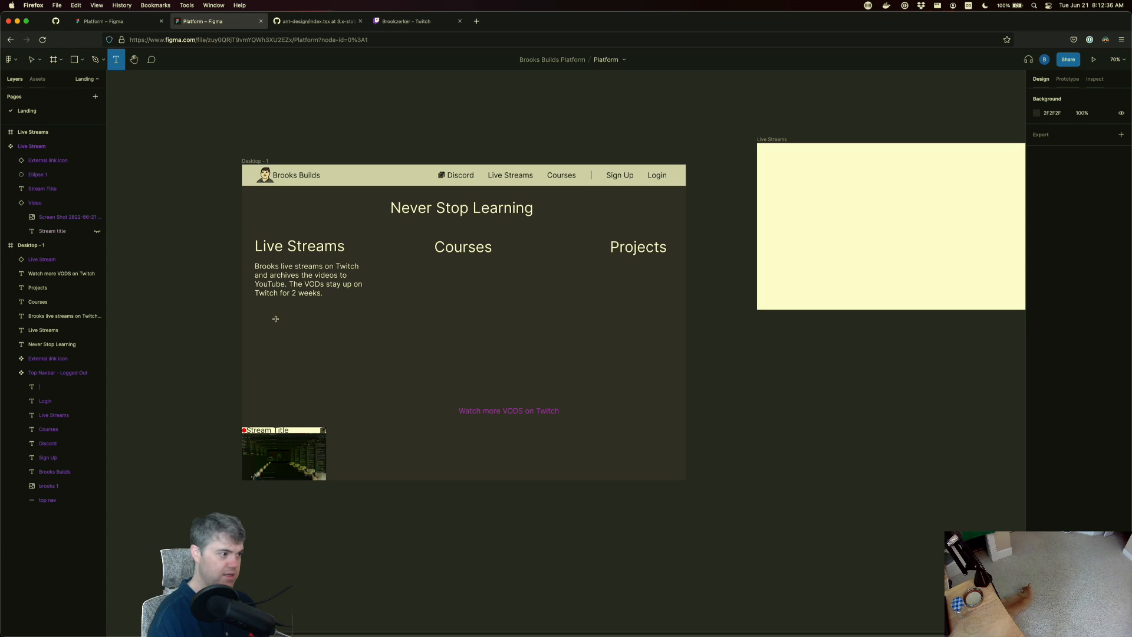
{"action": "key", "text": "v"}
{"action": "left_click_drag", "start_coordinate": [497, 414], "coordinate": [302, 313]}
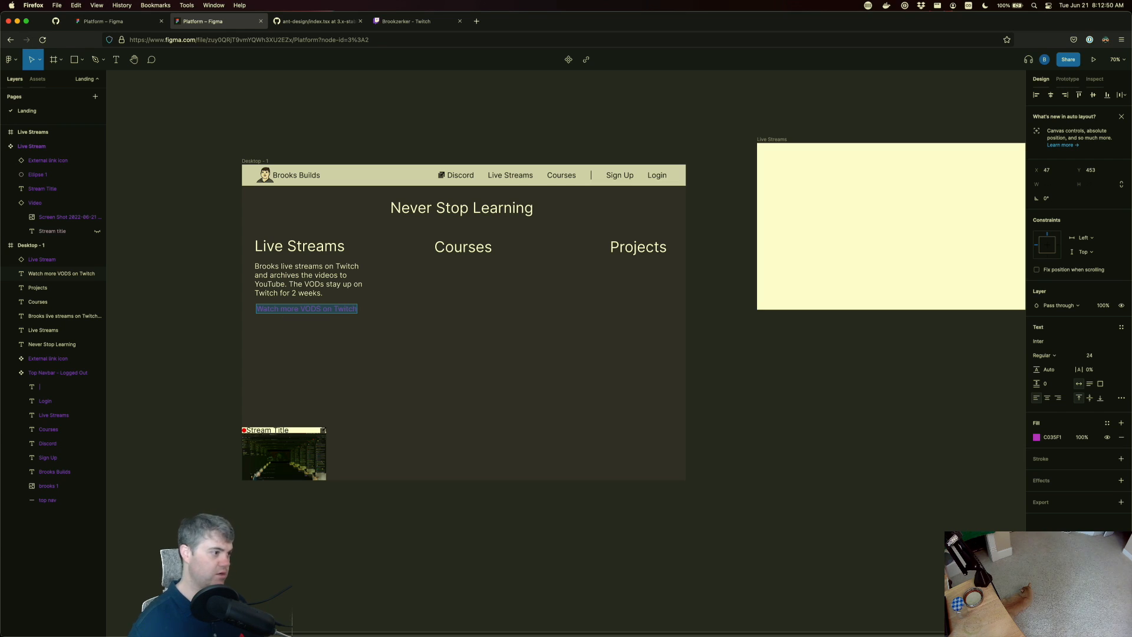
{"action": "type", "text": "Watch"}
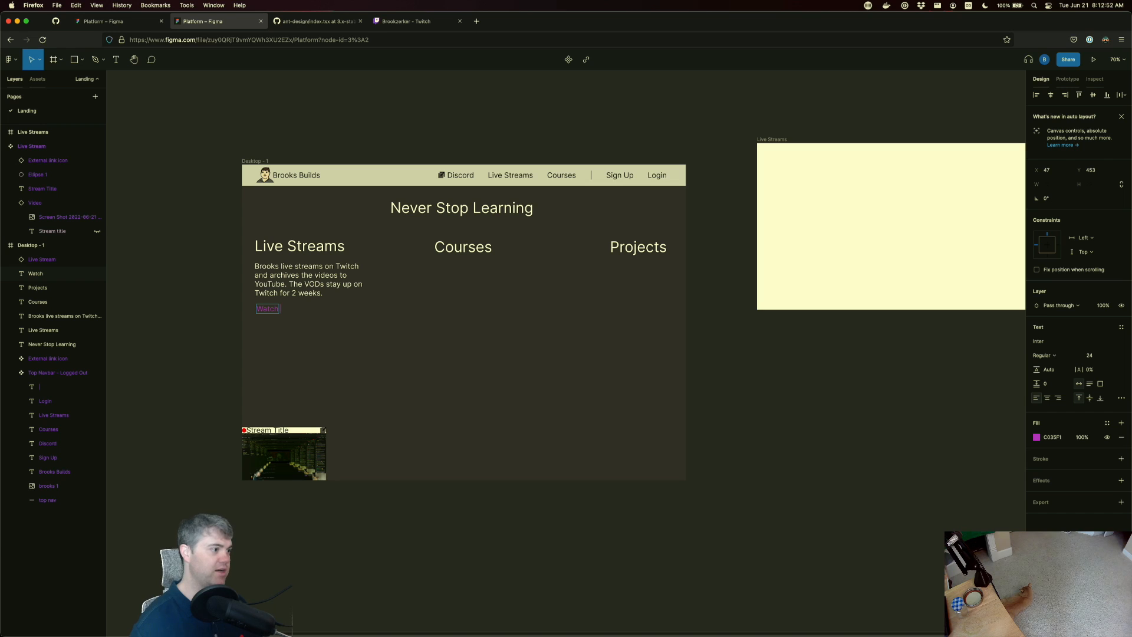
{"action": "type", "text": " Live"}
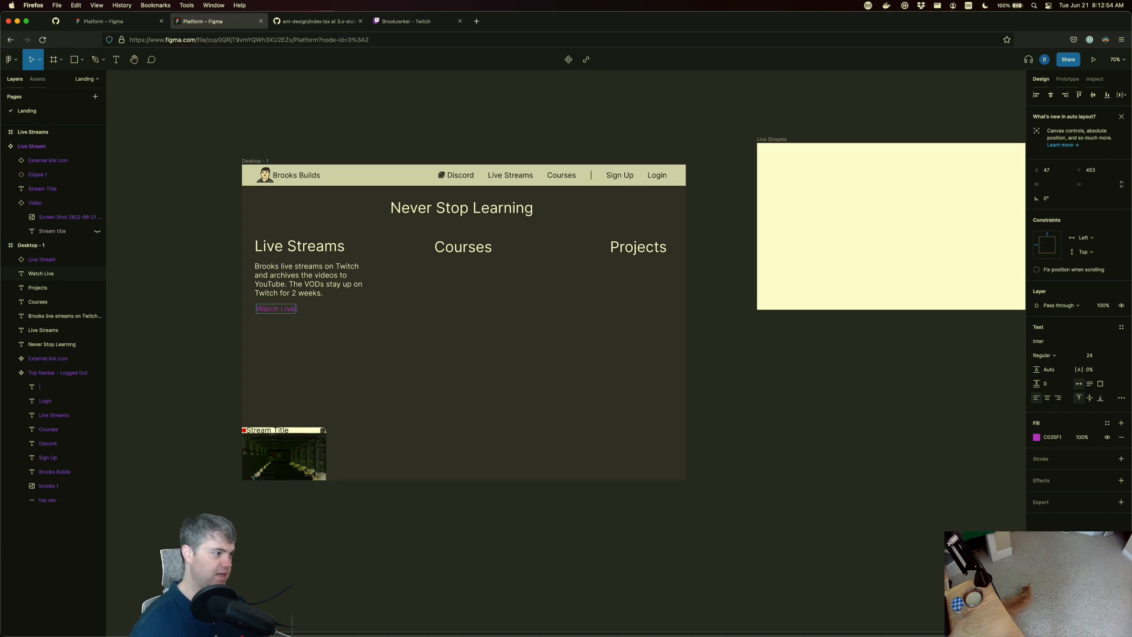
{"action": "type", "text": " Stream VODS"}
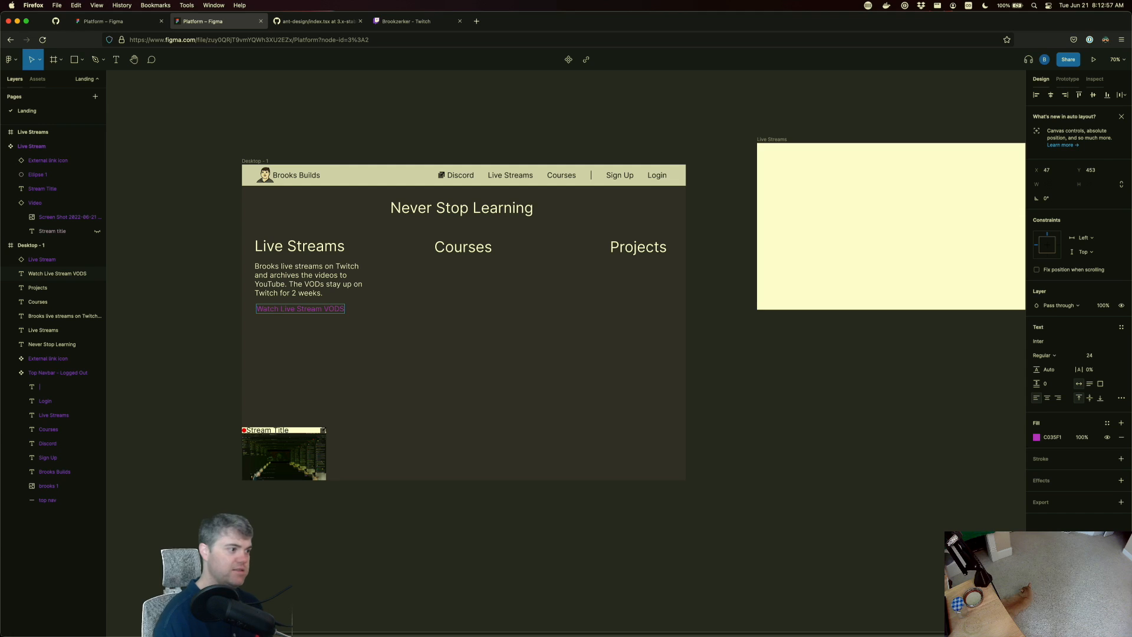
{"action": "key", "text": "Escape"}
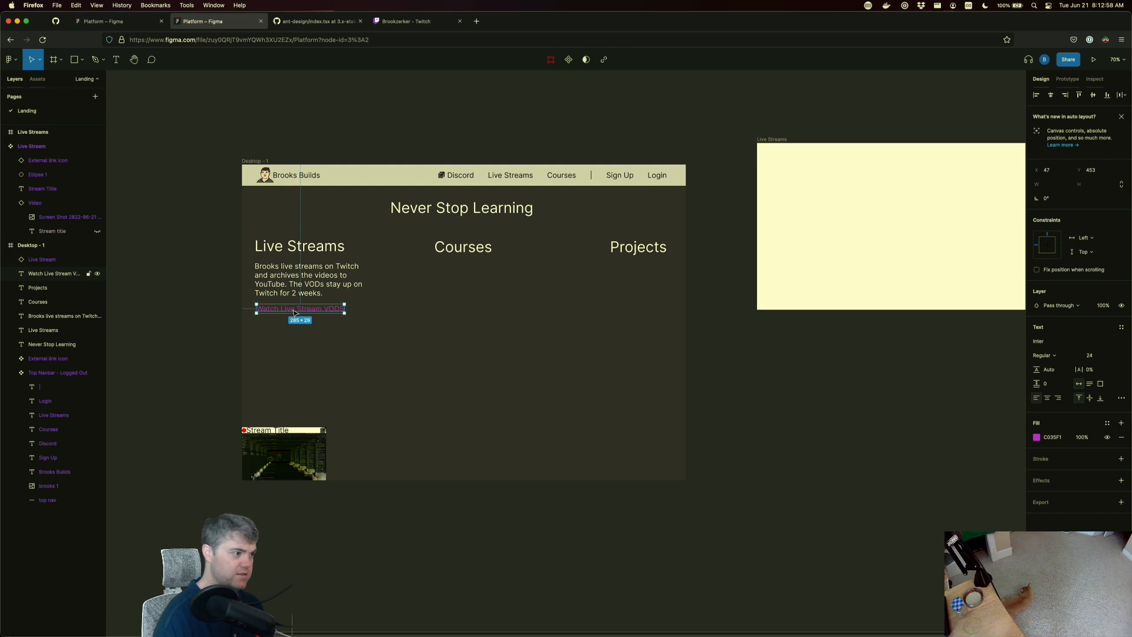
{"action": "left_click_drag", "start_coordinate": [293, 313], "coordinate": [295, 313]}
{"action": "left_click", "coordinate": [296, 334]}
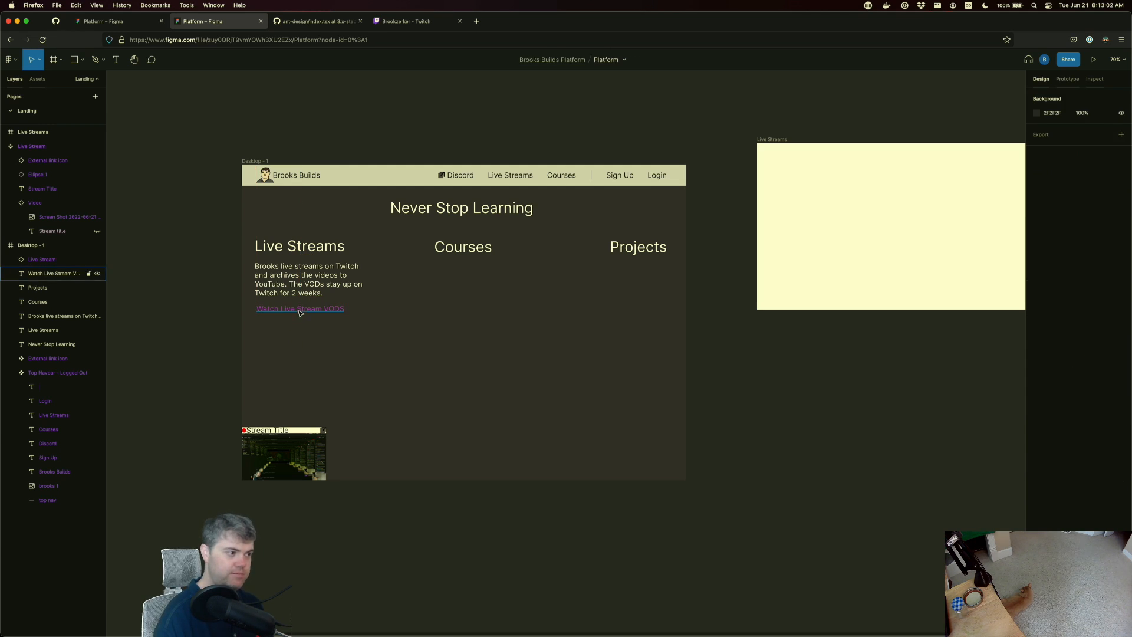
{"action": "left_click", "coordinate": [299, 313]}
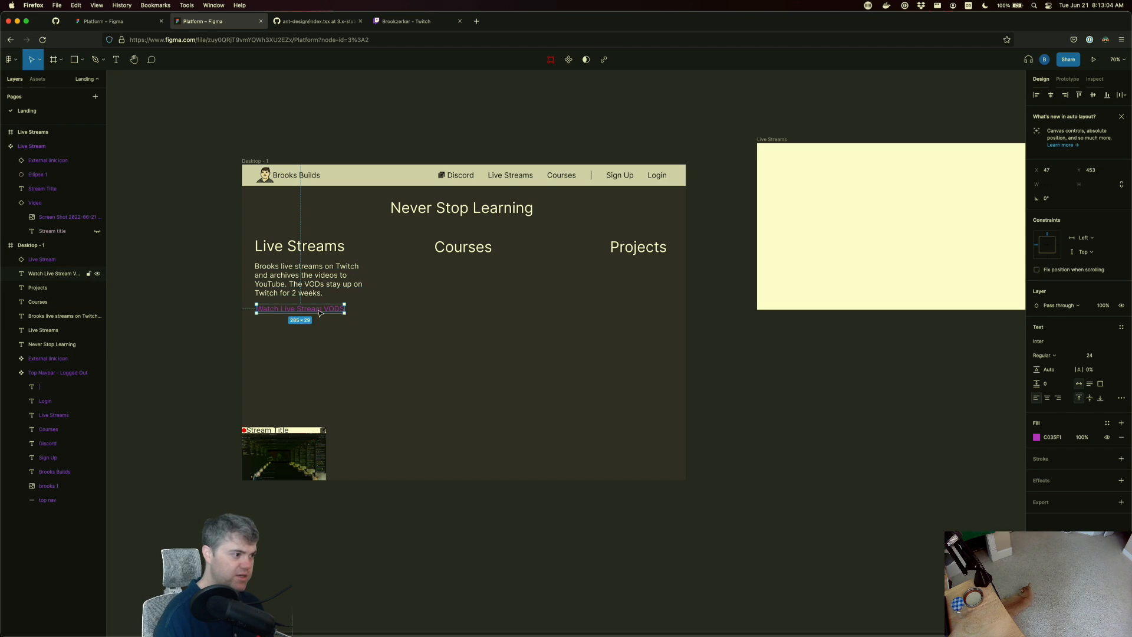
{"action": "scroll", "coordinate": [322, 311], "scroll_direction": "up", "scroll_amount": 5}
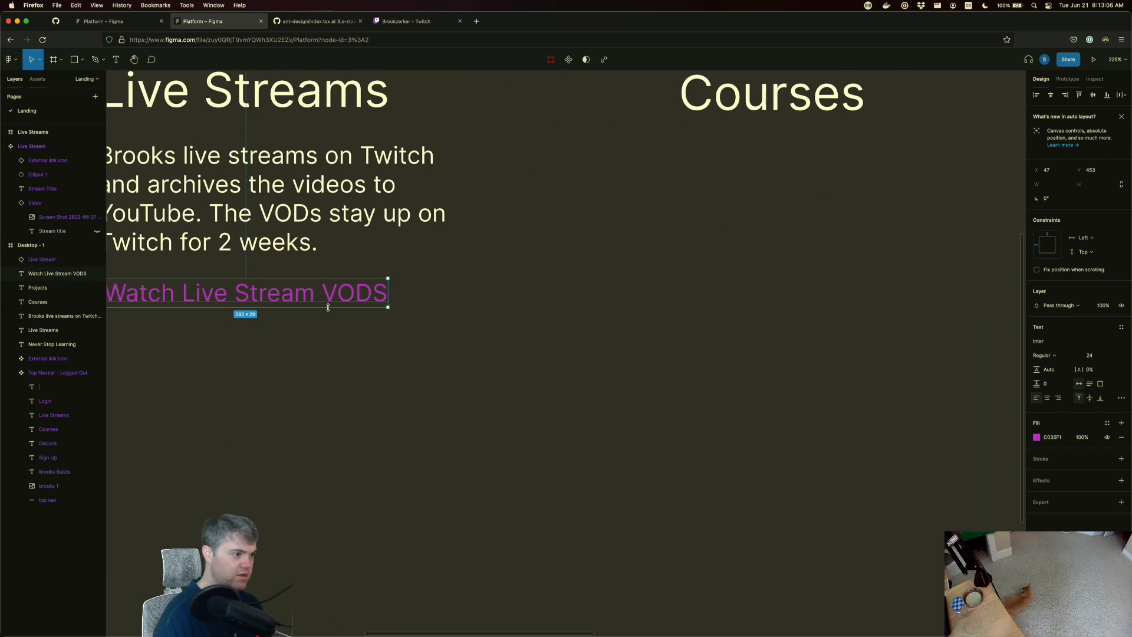
{"action": "scroll", "coordinate": [328, 307], "scroll_direction": "down", "scroll_amount": 3}
{"action": "left_click", "coordinate": [278, 330]}
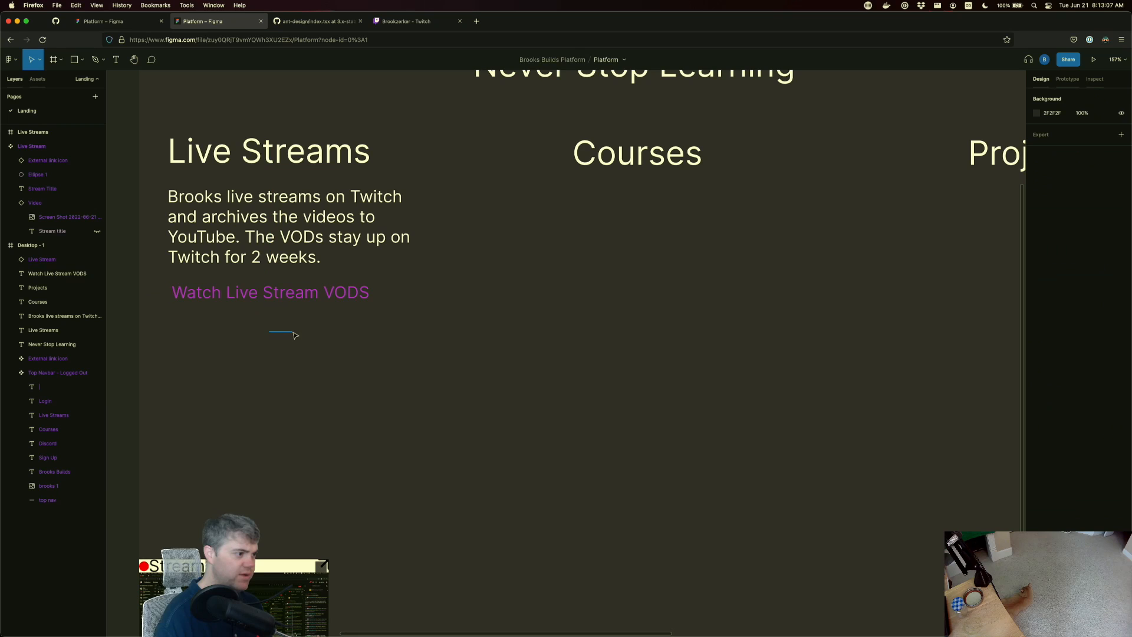
{"action": "left_click", "coordinate": [268, 298]}
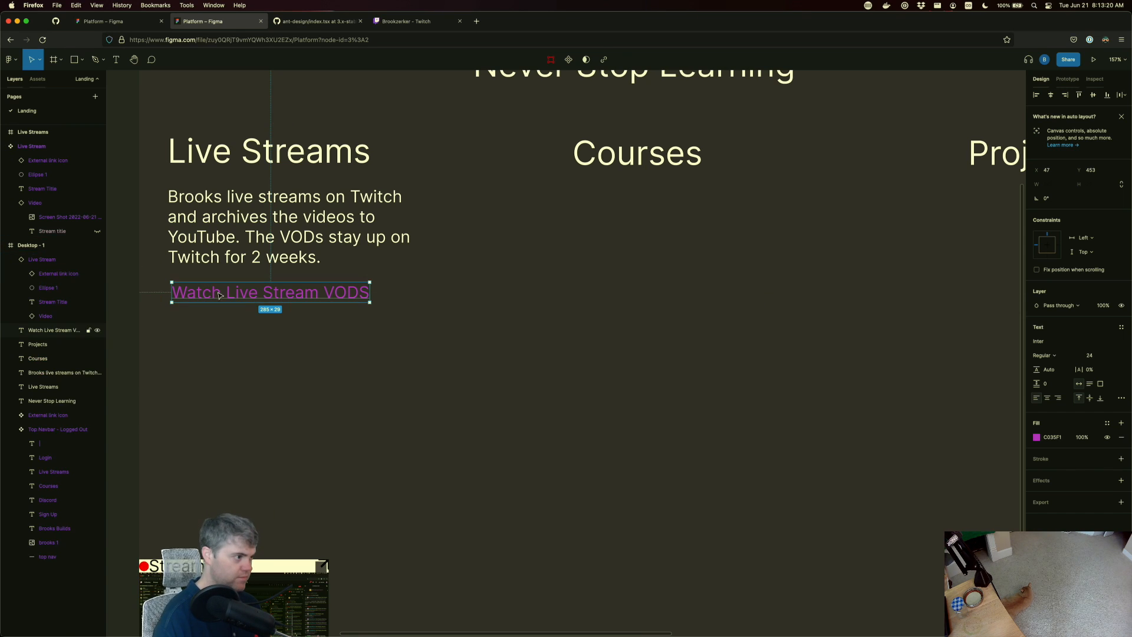
{"action": "left_click_drag", "start_coordinate": [263, 292], "coordinate": [529, 299], "text": "alt"}
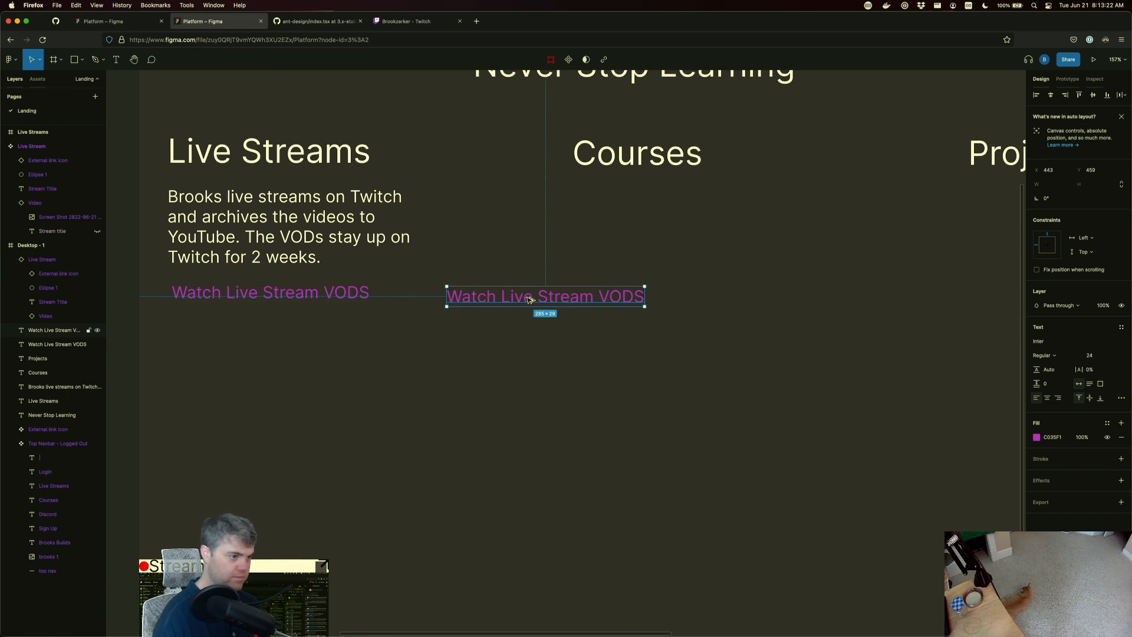
{"action": "key", "text": "BackSpace"}
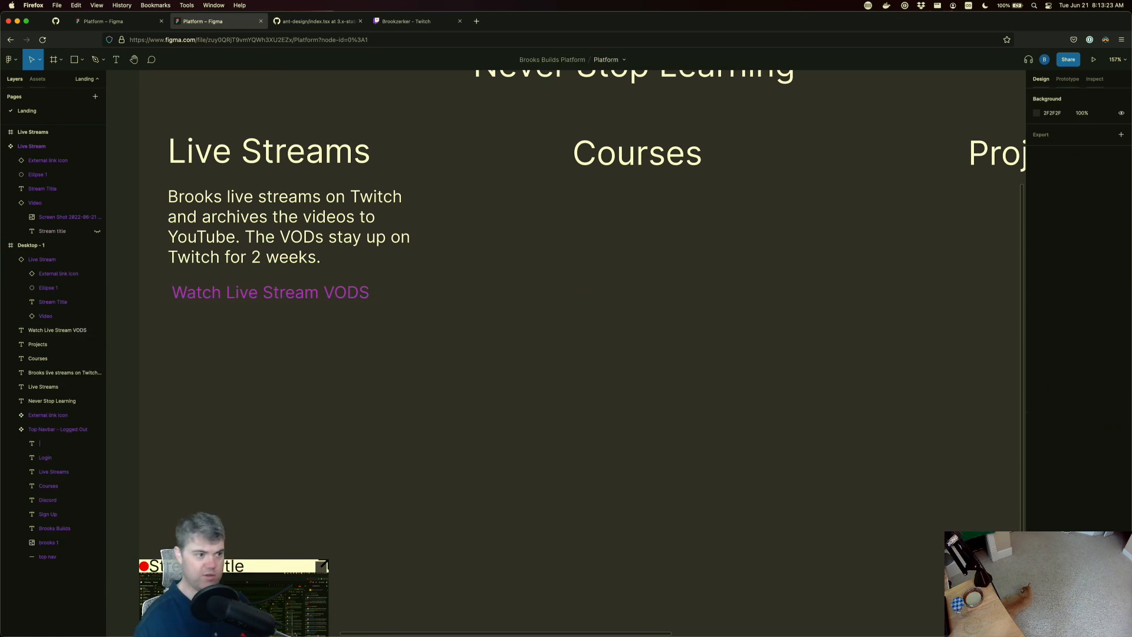
- Move the Watch Live Stream VODS link slightly closer to the description, to about X 49, Y 448
{"action": "right_click", "coordinate": [299, 295], "text": "super"}
{"action": "left_click", "coordinate": [468, 290]}
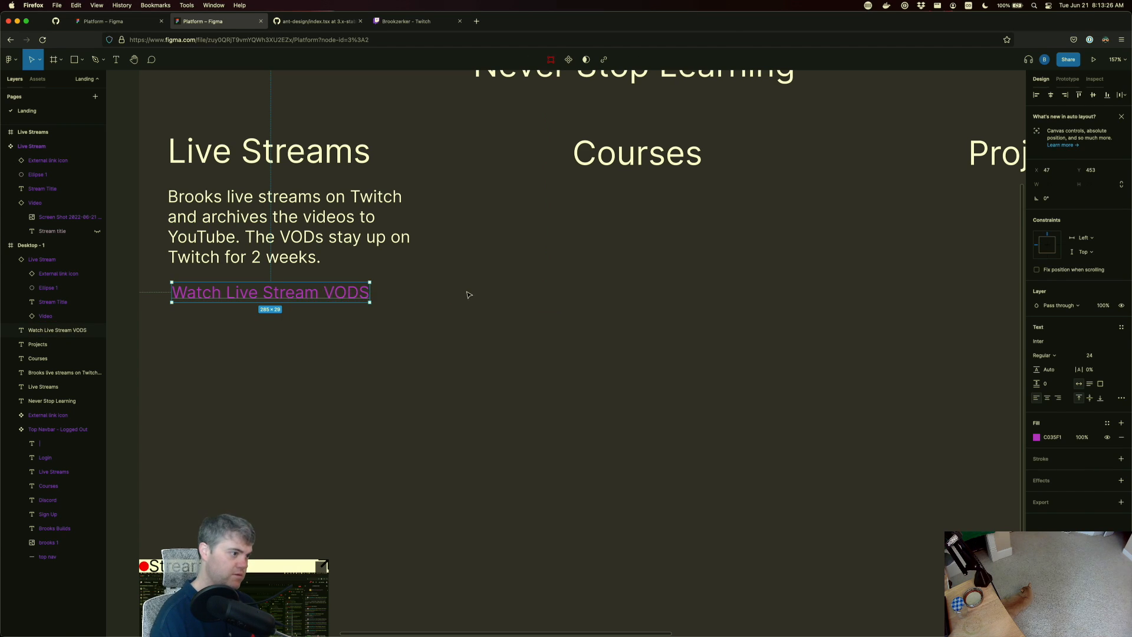
{"action": "left_click", "coordinate": [468, 294]}
{"action": "mouse_move", "coordinate": [329, 296]}
{"action": "left_mouse_down"}
{"action": "mouse_move", "coordinate": [380, 293]}
{"action": "mouse_move", "coordinate": [328, 291]}
{"action": "left_mouse_up"}
{"action": "left_click", "coordinate": [407, 273]}
{"action": "scroll", "coordinate": [374, 277], "scroll_direction": "up", "scroll_amount": 1}
{"action": "scroll", "coordinate": [370, 283], "scroll_direction": "down", "scroll_amount": 1}
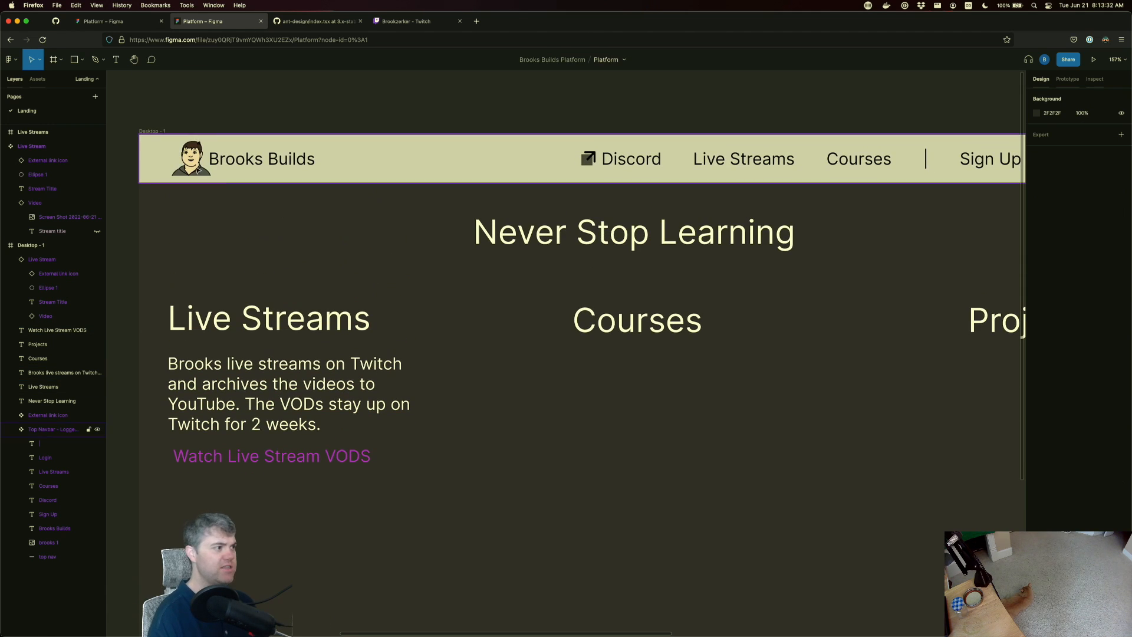
{"action": "left_click", "coordinate": [198, 165]}
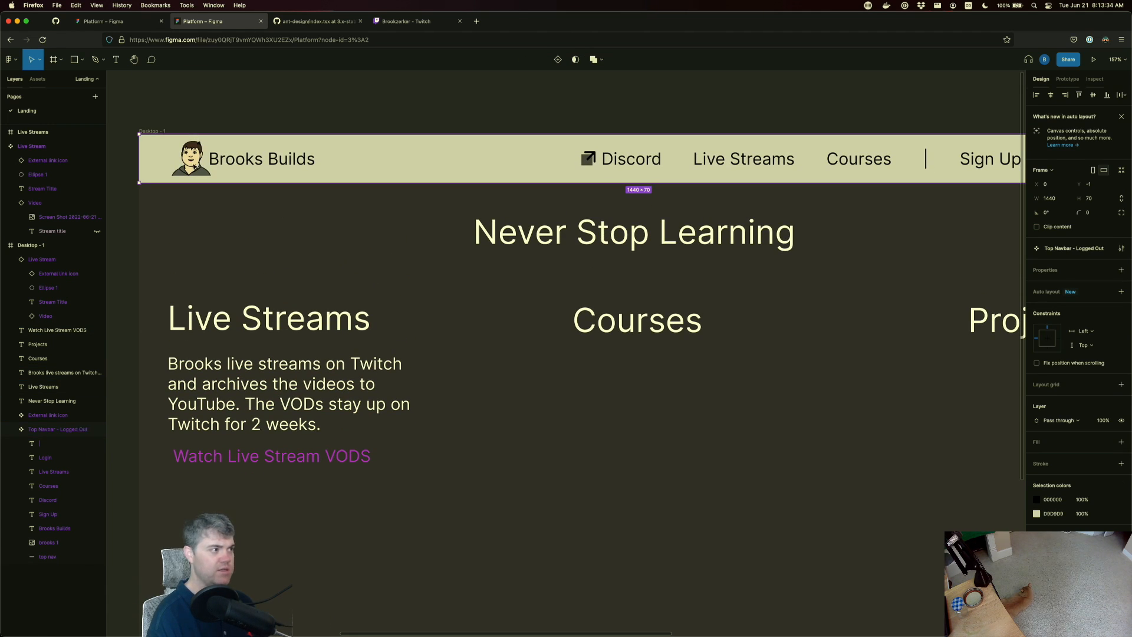
{"action": "double_click", "coordinate": [195, 167]}
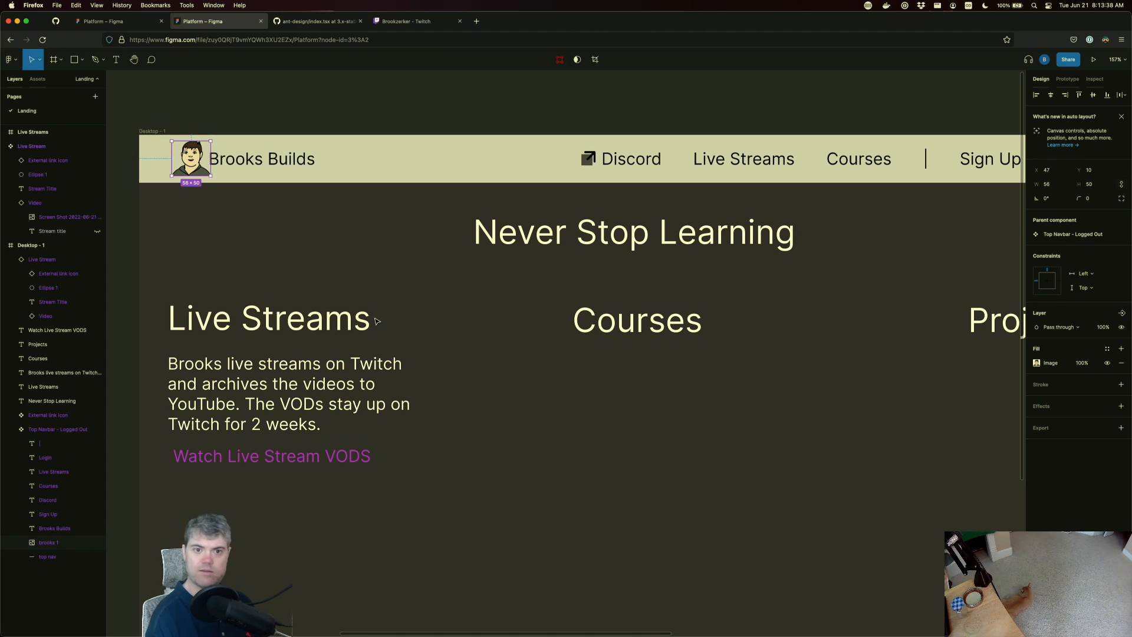
{"action": "left_click", "coordinate": [527, 403]}
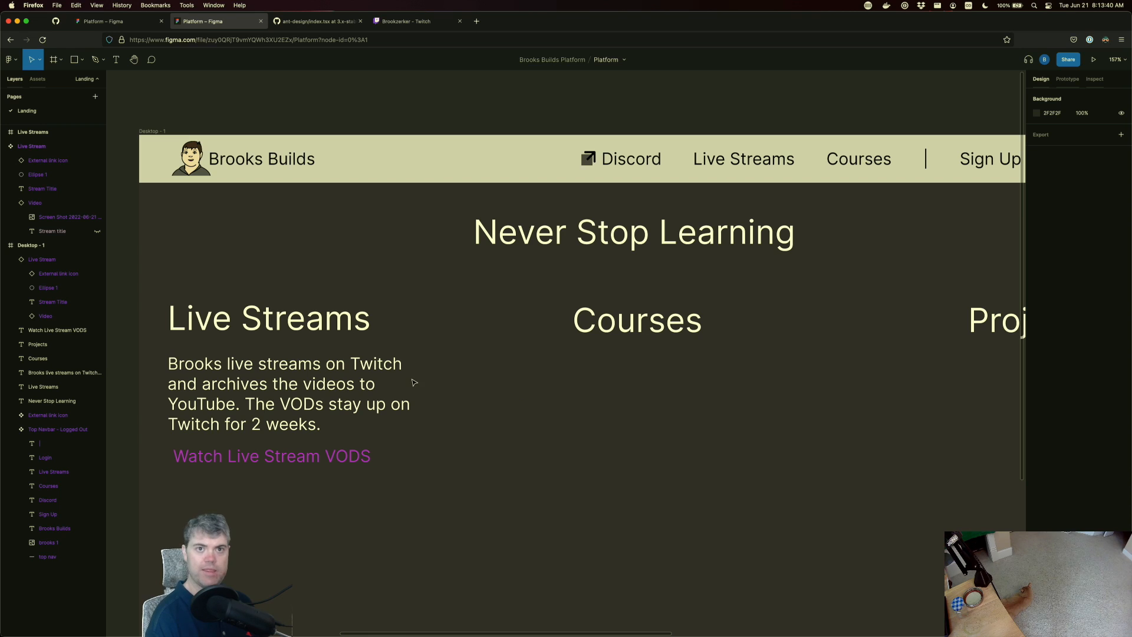
{"action": "left_click", "coordinate": [260, 464]}
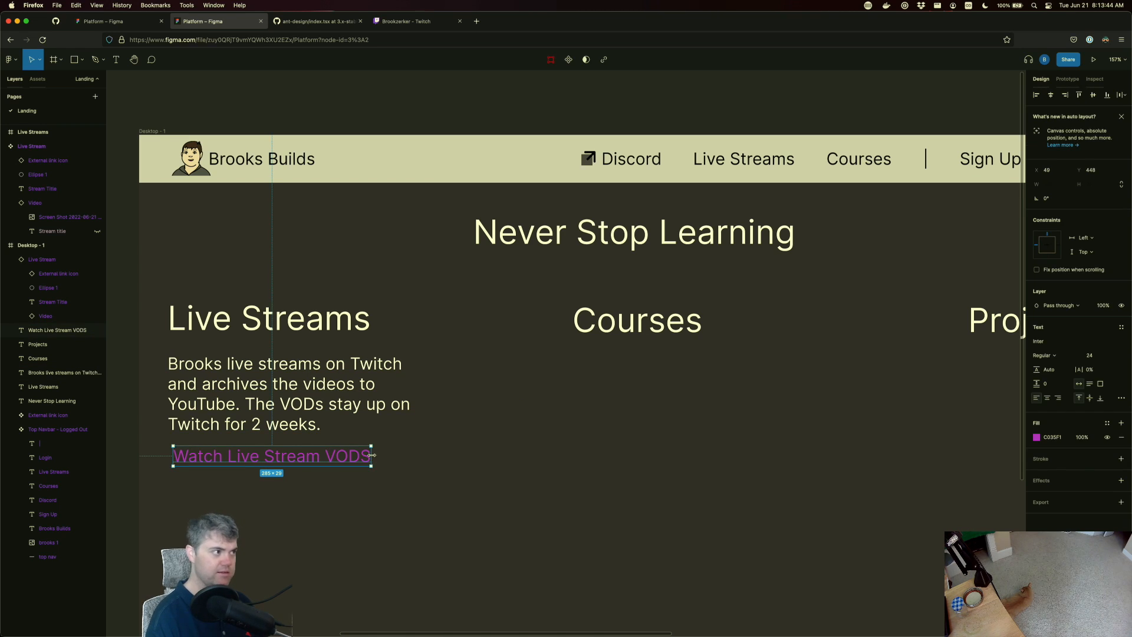
{"action": "left_click", "coordinate": [87, 374]}
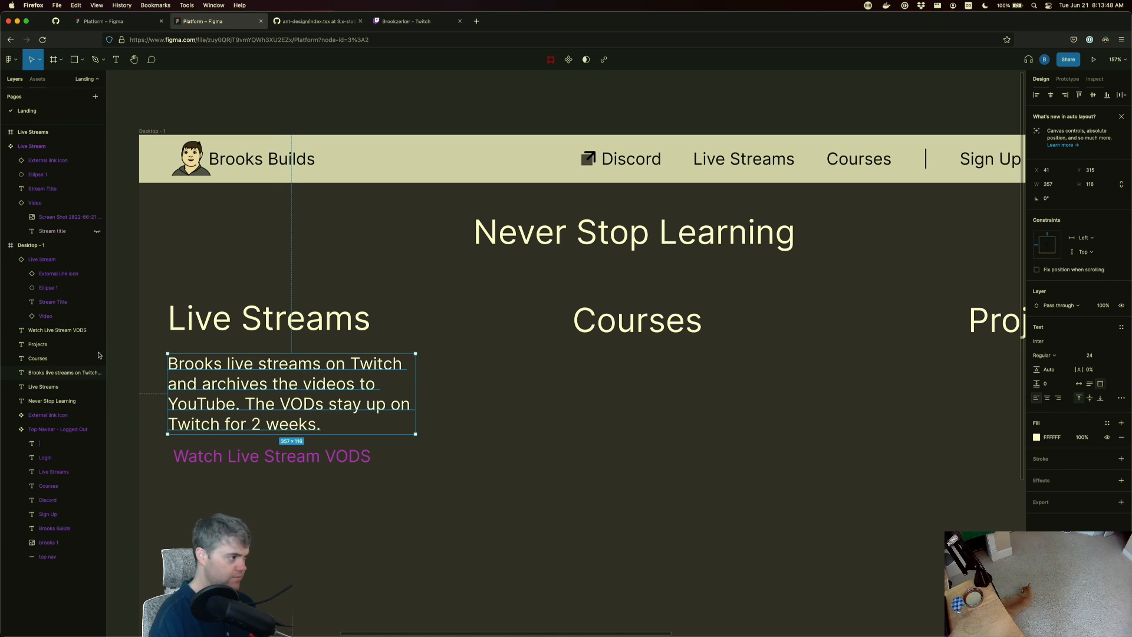
- Add a prototype connection from the Watch Live Stream VODS link to the Live Streams frame
{"action": "left_click", "coordinate": [41, 332]}
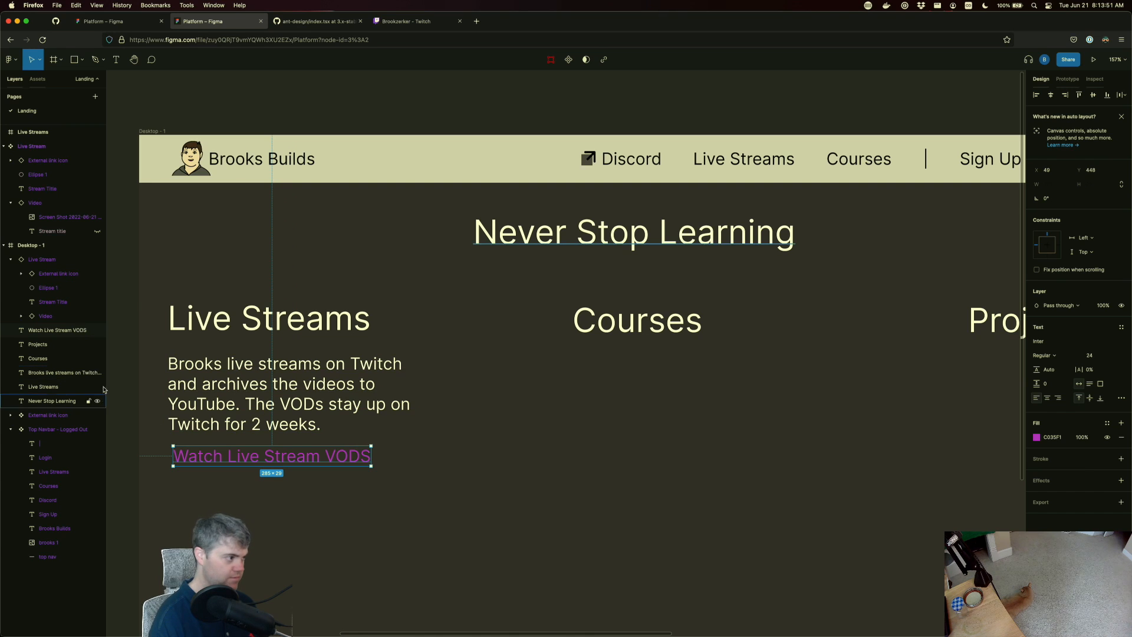
{"action": "right_click", "coordinate": [55, 334]}
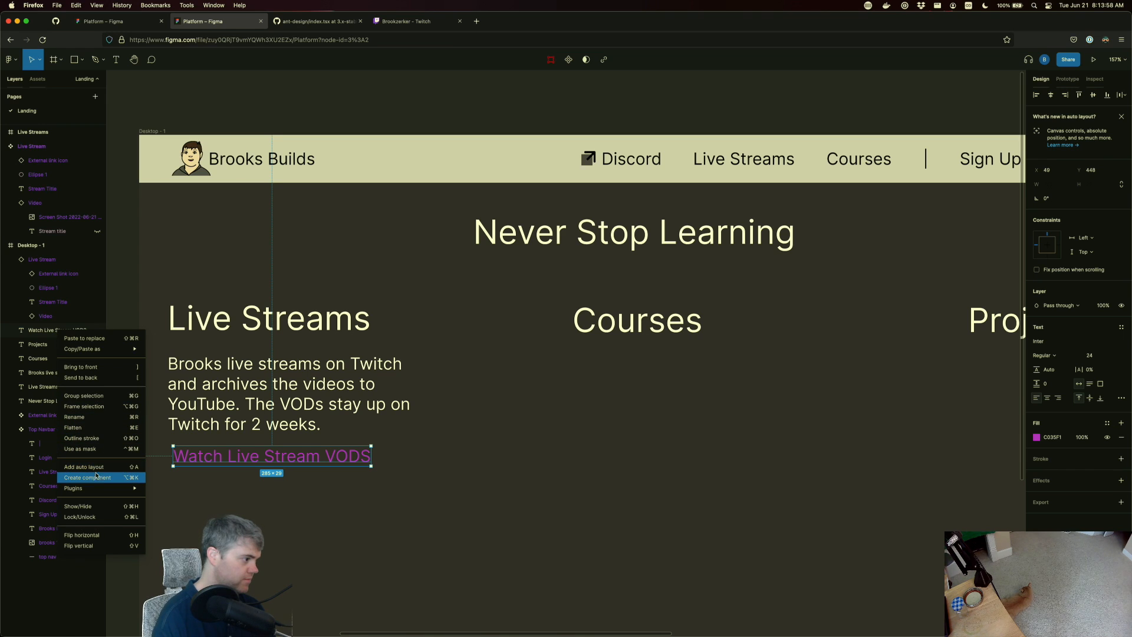
{"action": "mouse_move", "coordinate": [98, 488]}
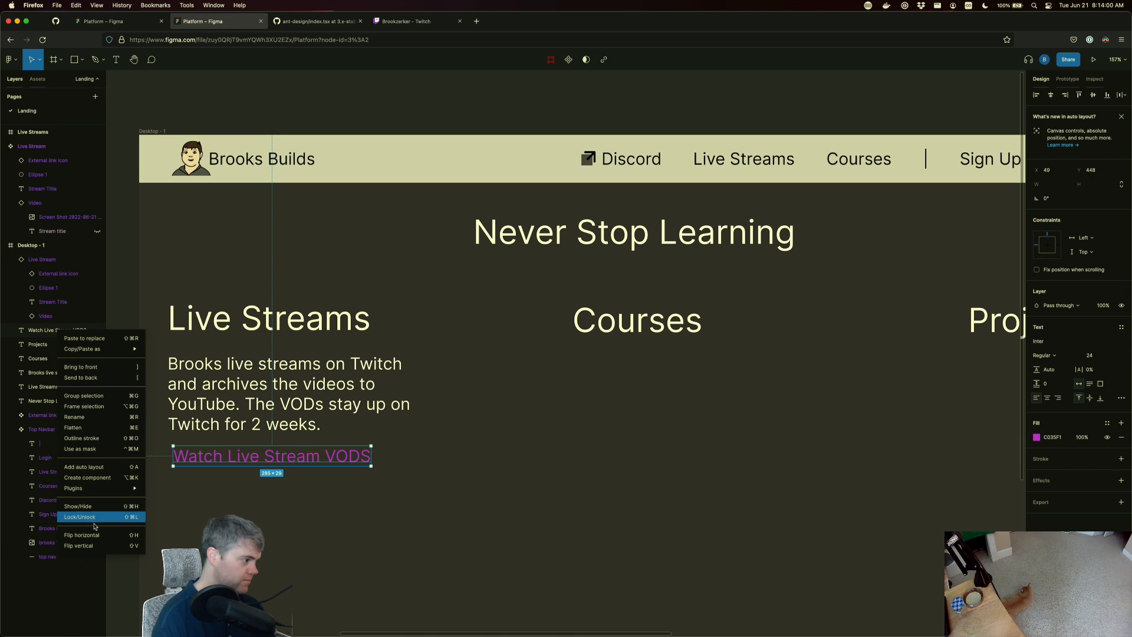
{"action": "key", "text": "Escape"}
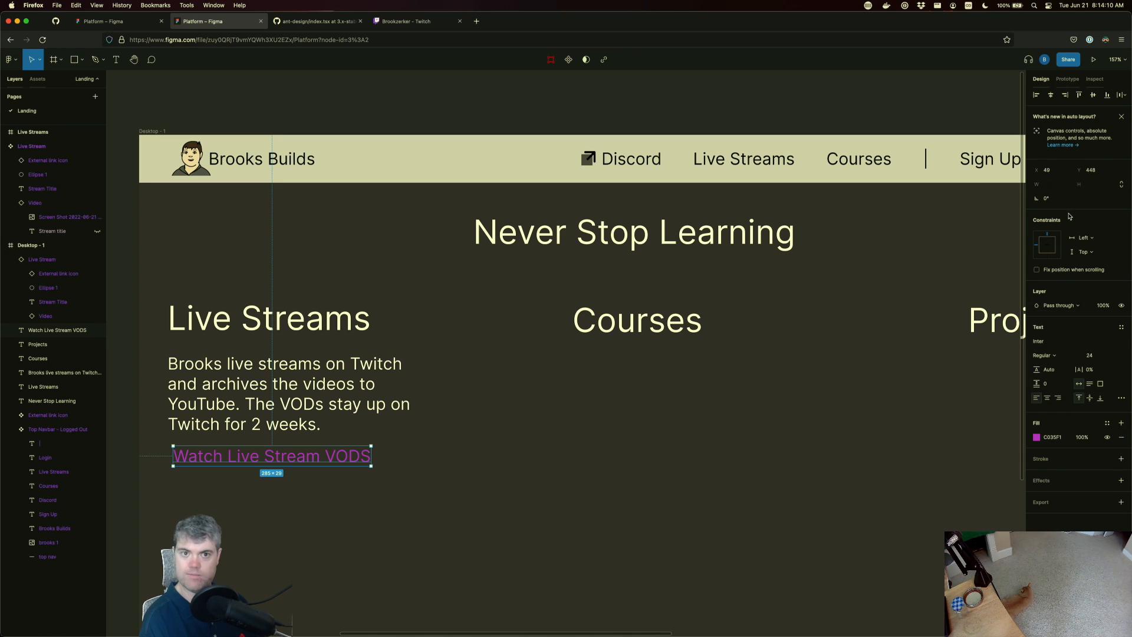
{"action": "left_click", "coordinate": [1079, 81]}
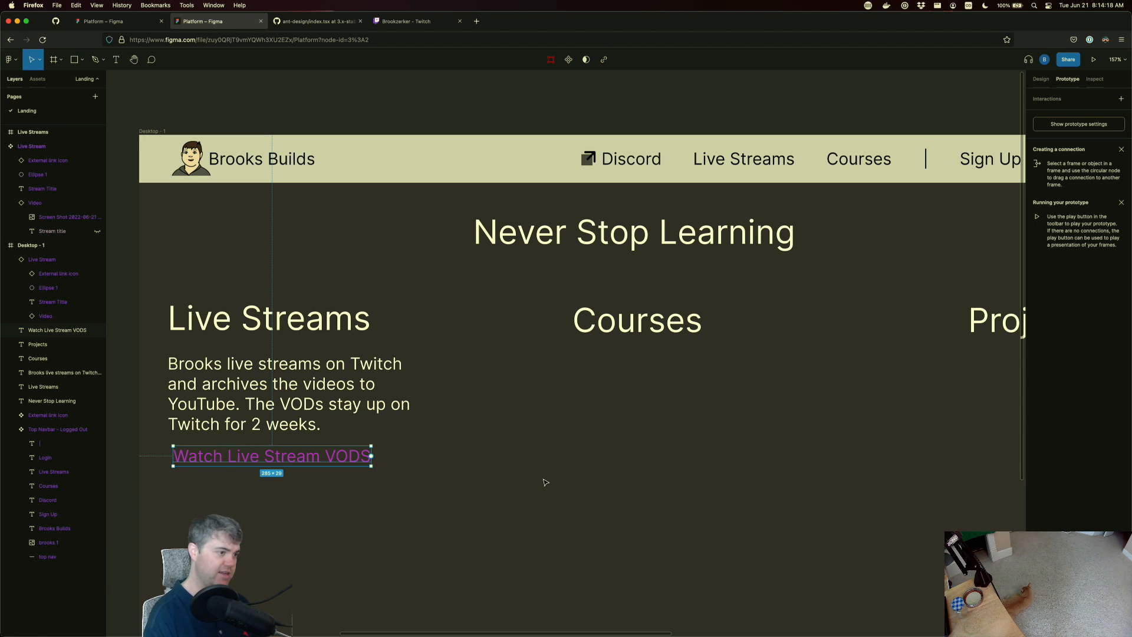
{"action": "scroll", "coordinate": [540, 481], "scroll_direction": "up", "scroll_amount": 2}
{"action": "scroll", "coordinate": [537, 481], "scroll_direction": "down", "scroll_amount": 4}
{"action": "scroll", "coordinate": [535, 484], "scroll_direction": "down", "scroll_amount": 5}
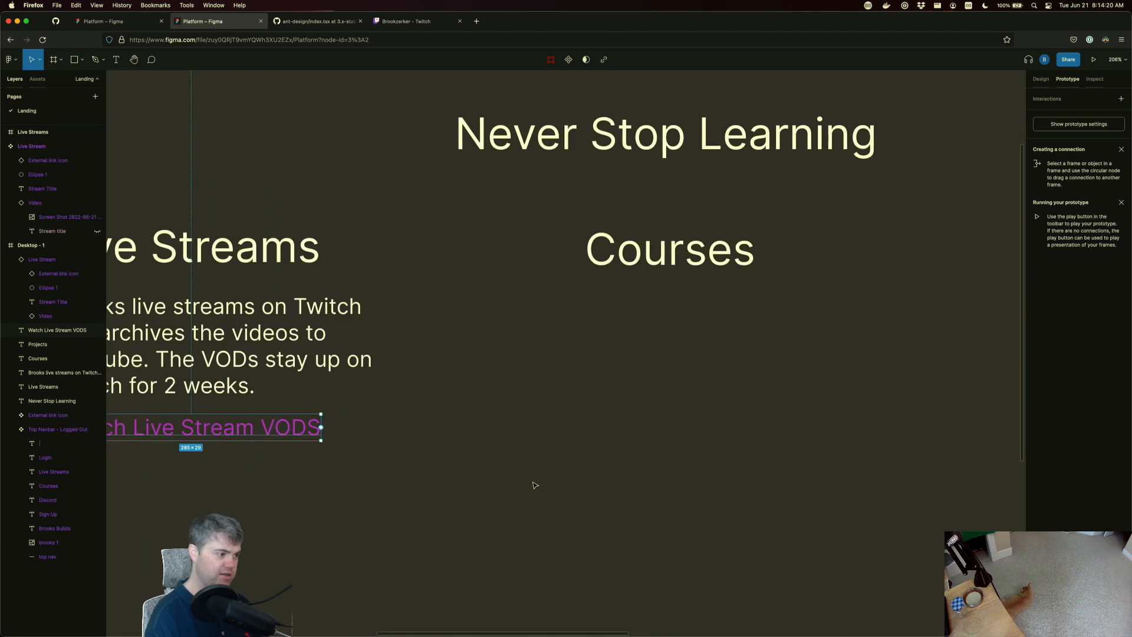
{"action": "scroll", "coordinate": [590, 472], "scroll_direction": "down", "scroll_amount": 3}
{"action": "scroll", "coordinate": [589, 472], "scroll_direction": "right", "scroll_amount": 5}
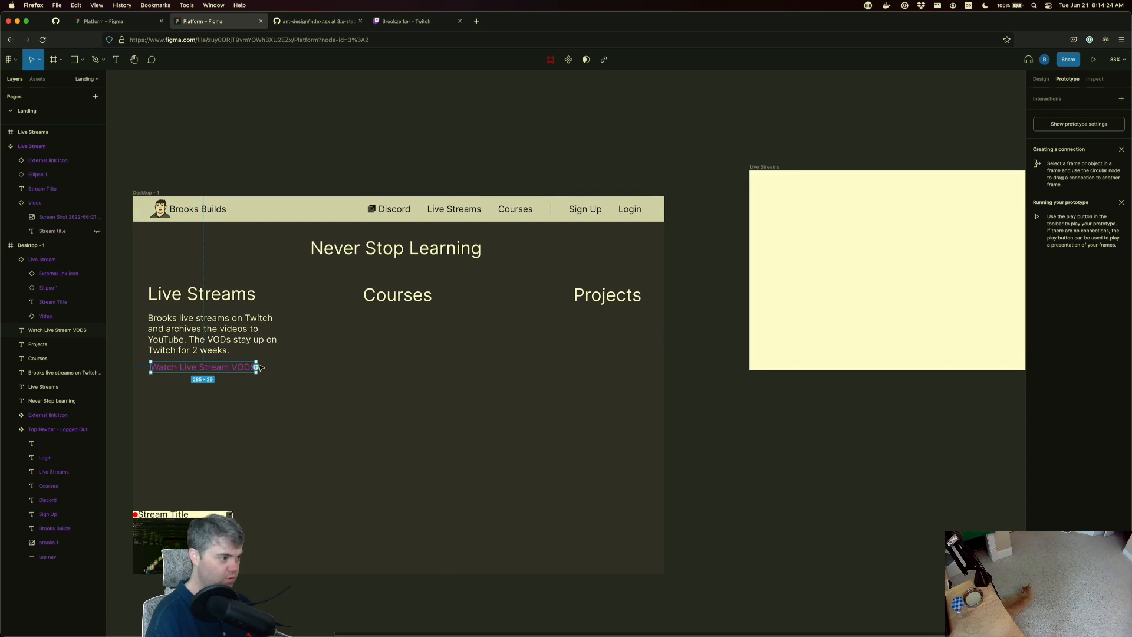
{"action": "left_click_drag", "start_coordinate": [256, 367], "coordinate": [808, 255]}
- Add an on-click prototype connection from the navbar's Live Streams item to the Live Streams frame and check the VODS link's connection
{"action": "left_click", "coordinate": [452, 210]}
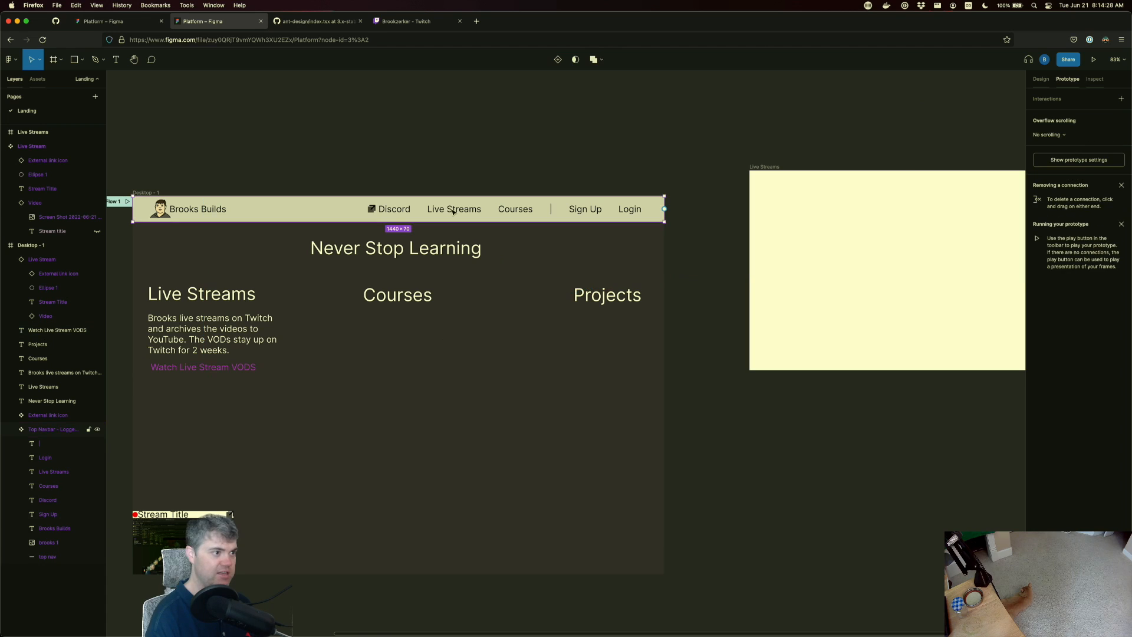
{"action": "double_click", "coordinate": [454, 210]}
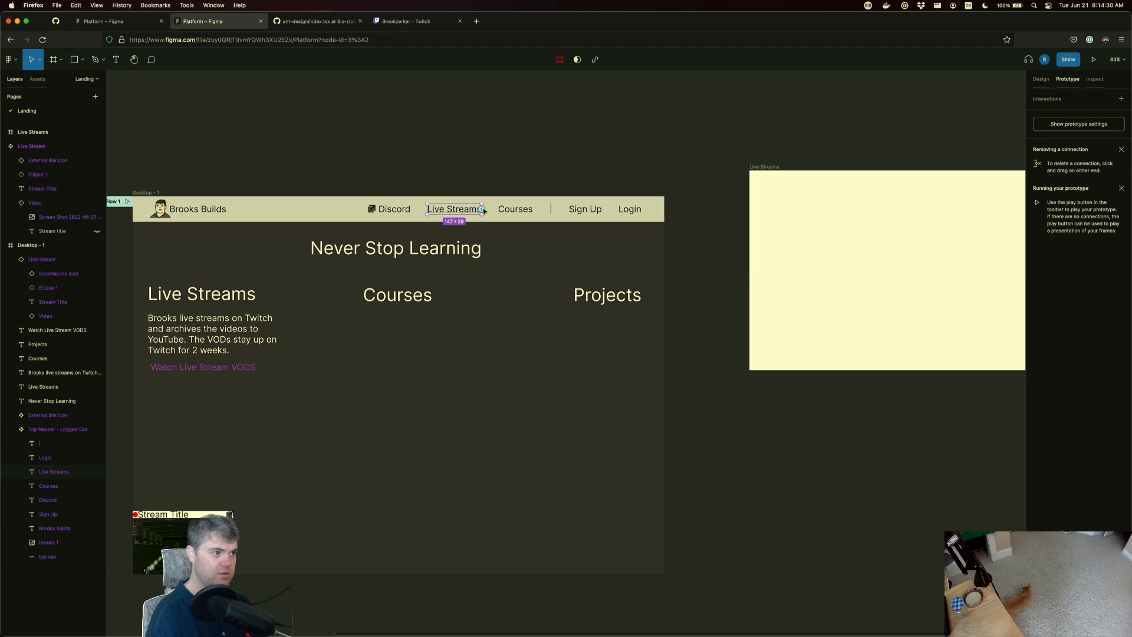
{"action": "left_click_drag", "start_coordinate": [481, 209], "coordinate": [783, 227]}
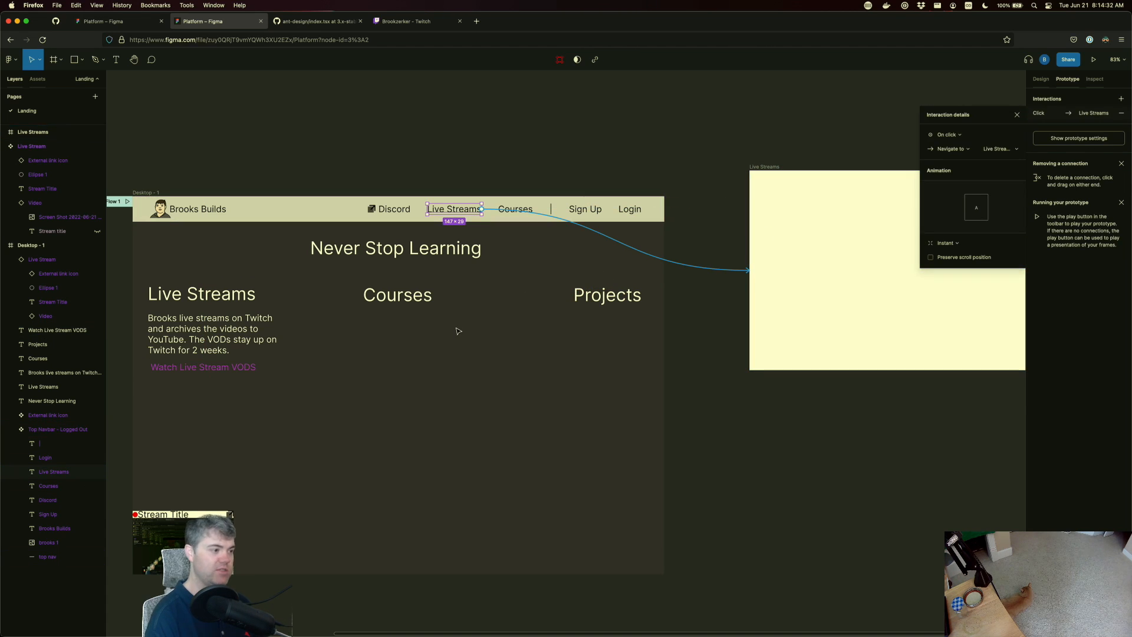
{"action": "left_click", "coordinate": [428, 373]}
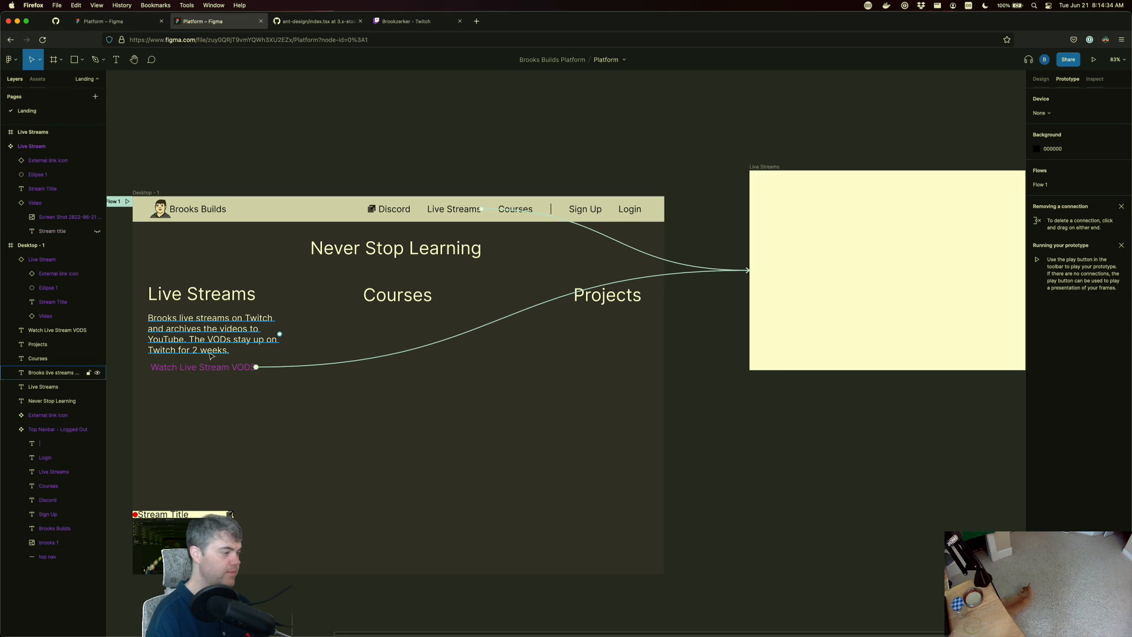
{"action": "scroll", "coordinate": [212, 366], "scroll_direction": "up", "scroll_amount": 1}
{"action": "left_click", "coordinate": [207, 377]}
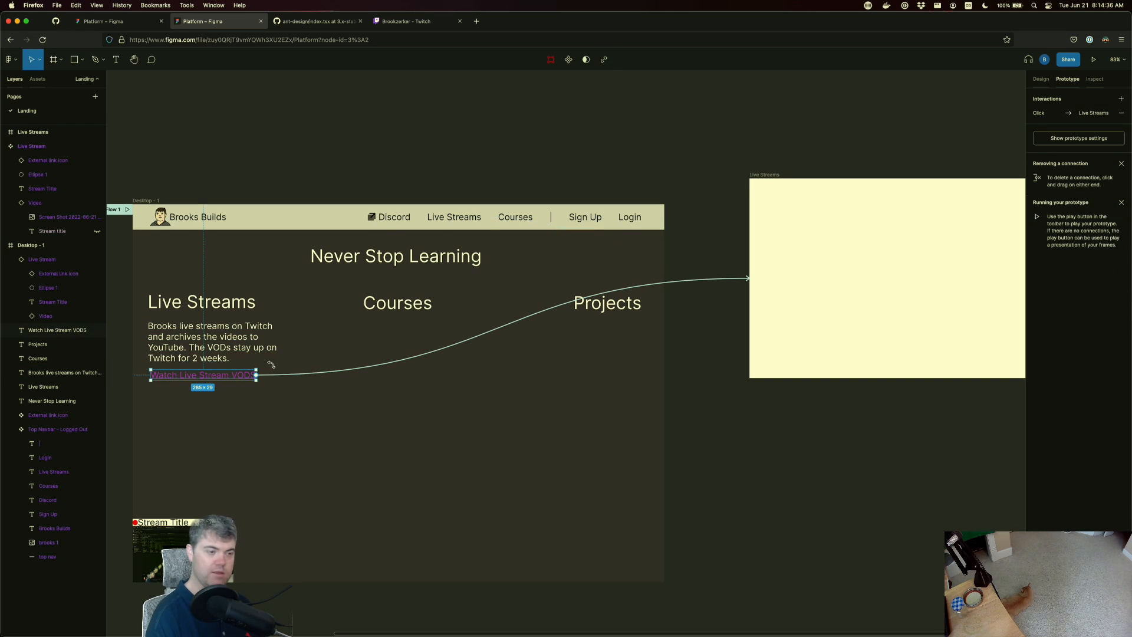
{"action": "left_click", "coordinate": [391, 406]}
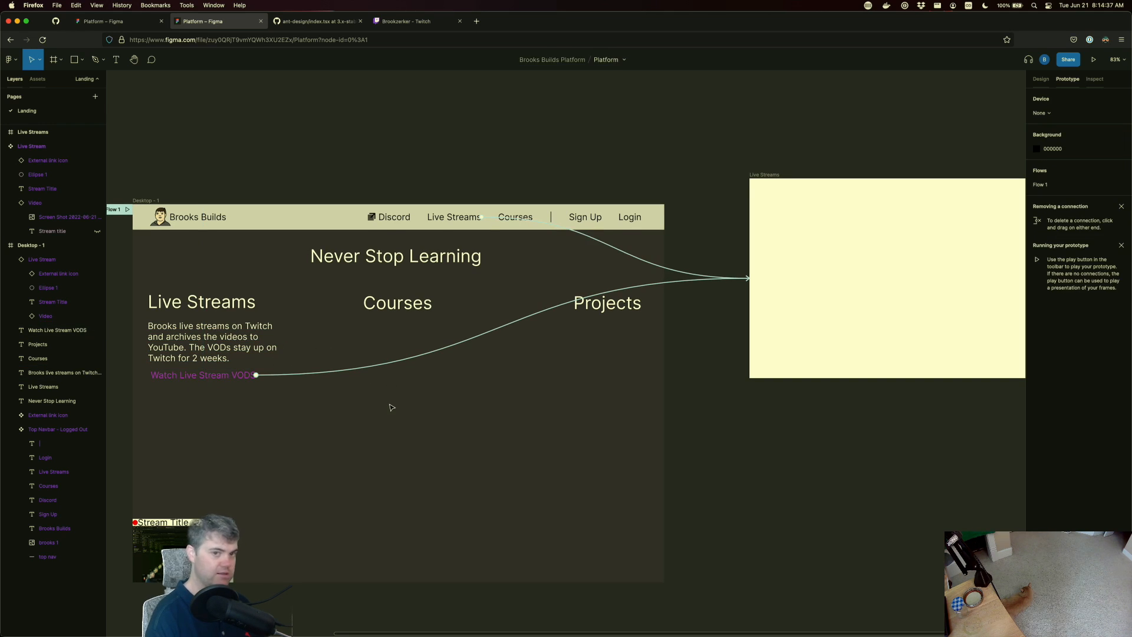
- Switch from prototyping back to the design properties and collapse the Live Stream instance's layers in Desktop - 1
{"action": "left_click", "coordinate": [1036, 82]}
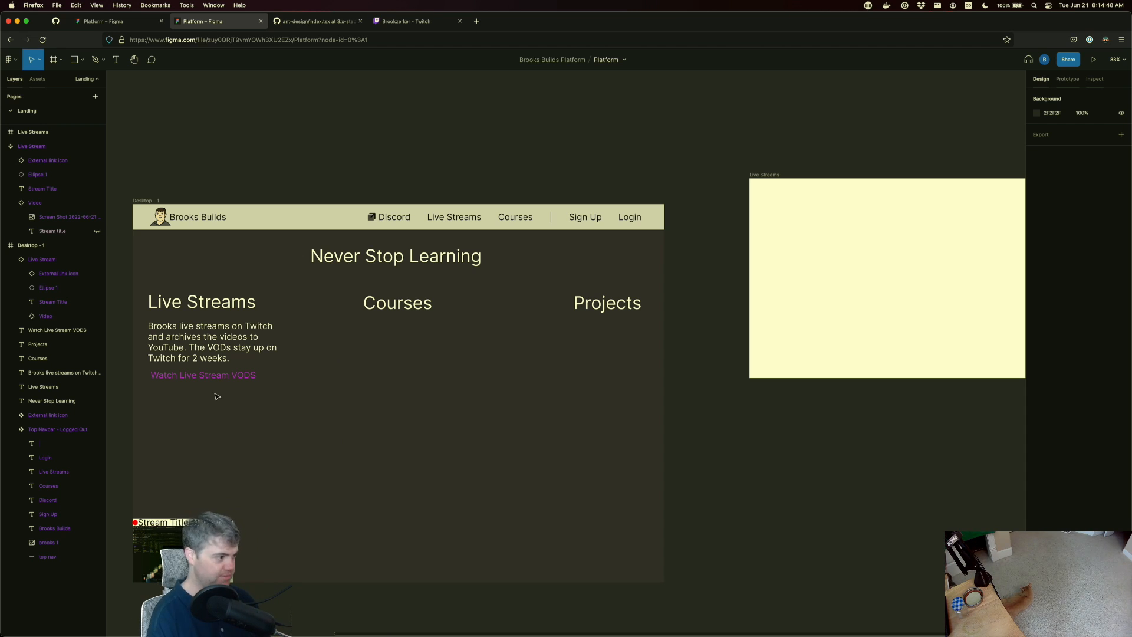
{"action": "left_click", "coordinate": [394, 304]}
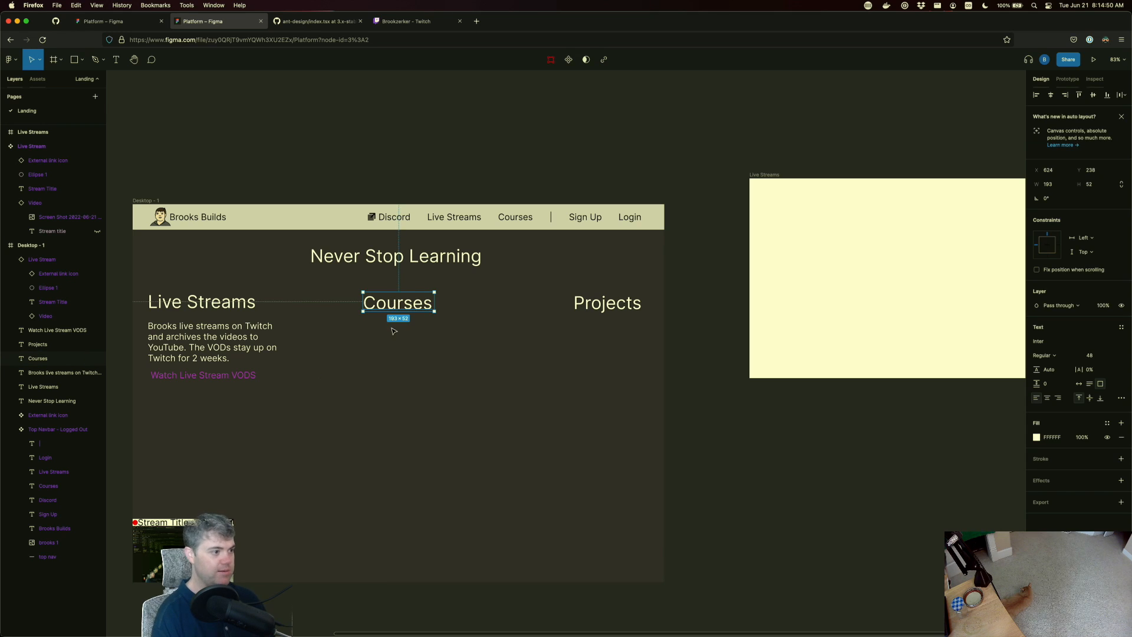
{"action": "left_click", "coordinate": [378, 350]}
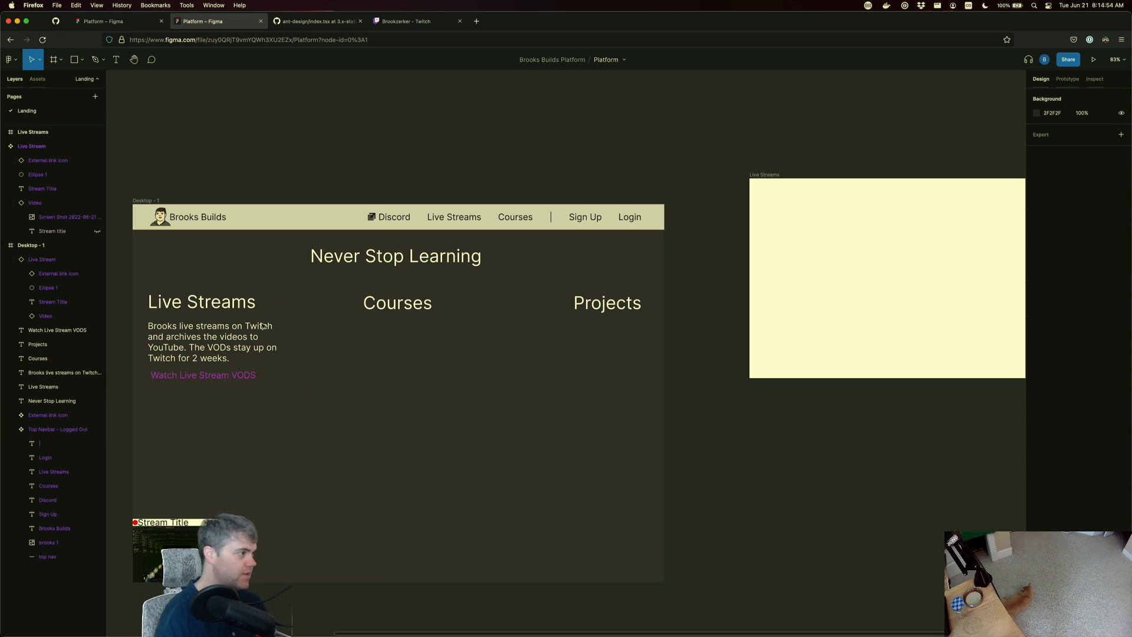
{"action": "left_click", "coordinate": [43, 261]}
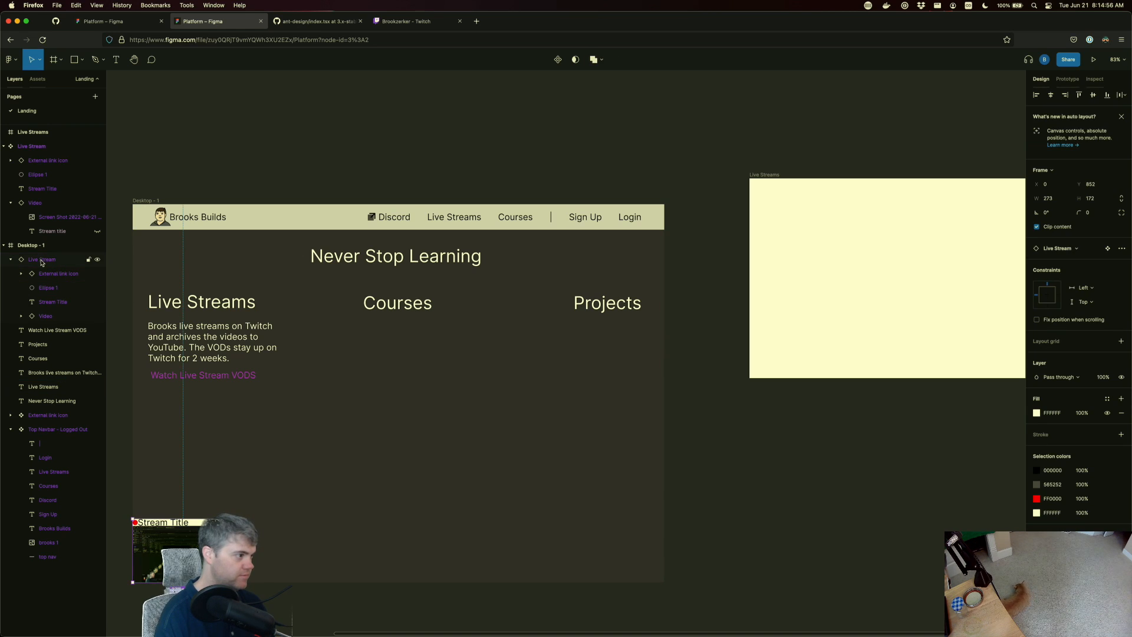
{"action": "left_click", "coordinate": [43, 275]}
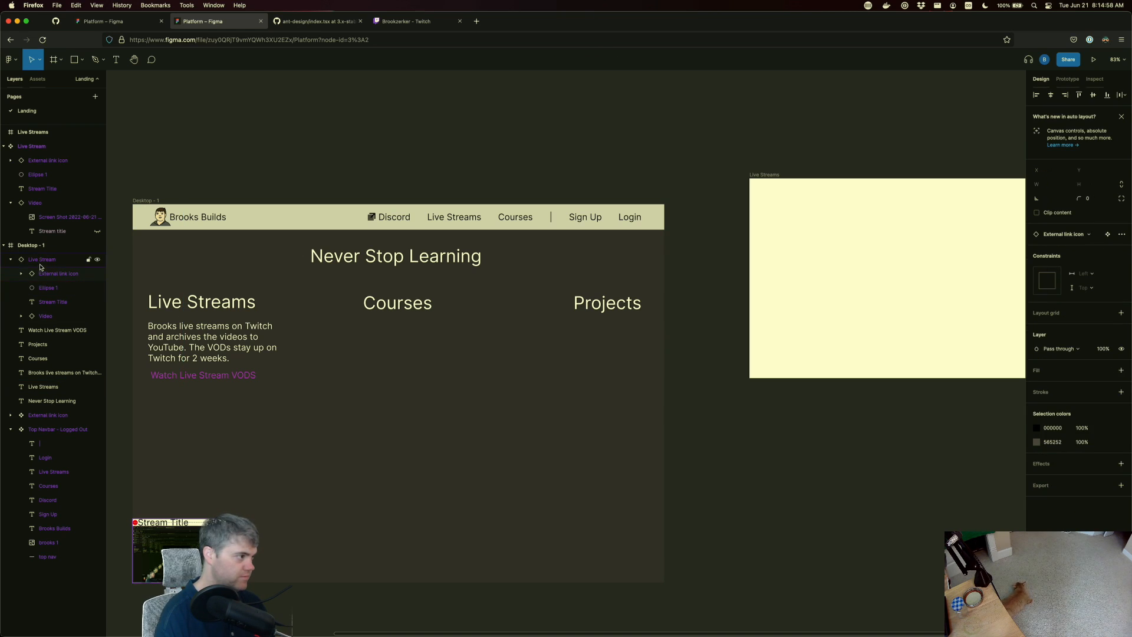
{"action": "left_click", "coordinate": [15, 260]}
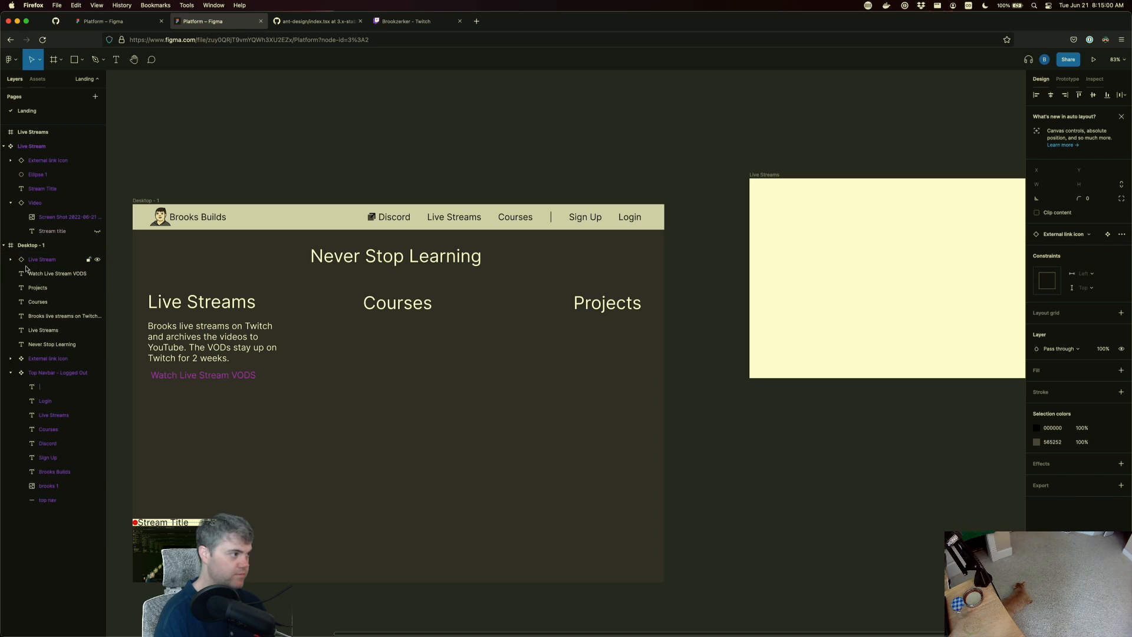
- Place an empty text object just below the Courses heading, slightly to its left, at X 565, Y 318
{"action": "key", "text": "t"}
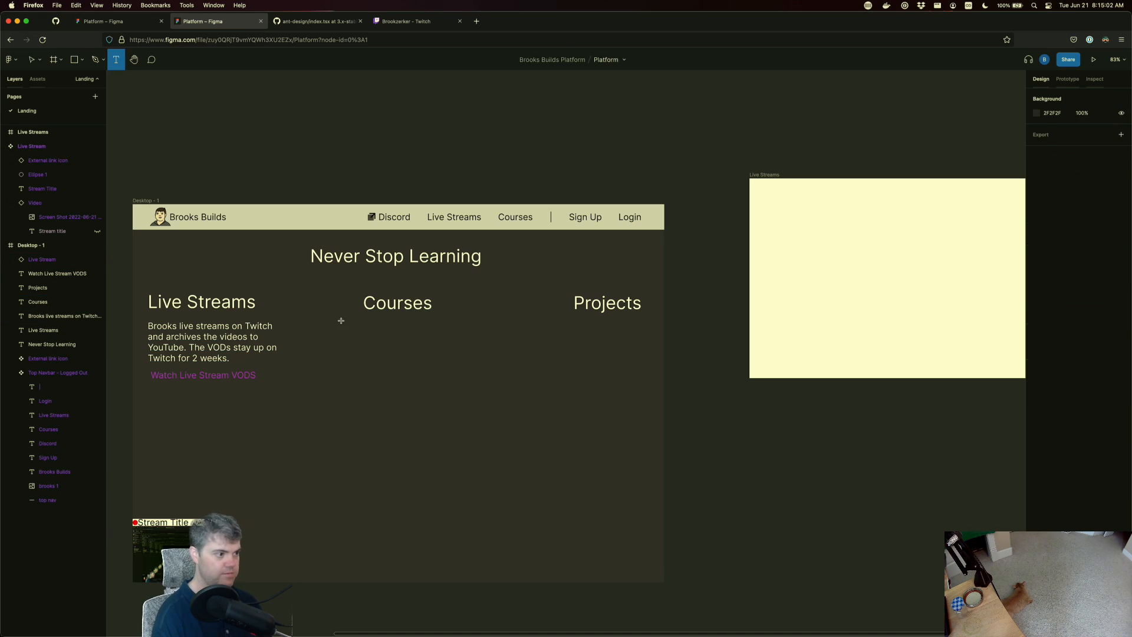
{"action": "left_click", "coordinate": [341, 325]}
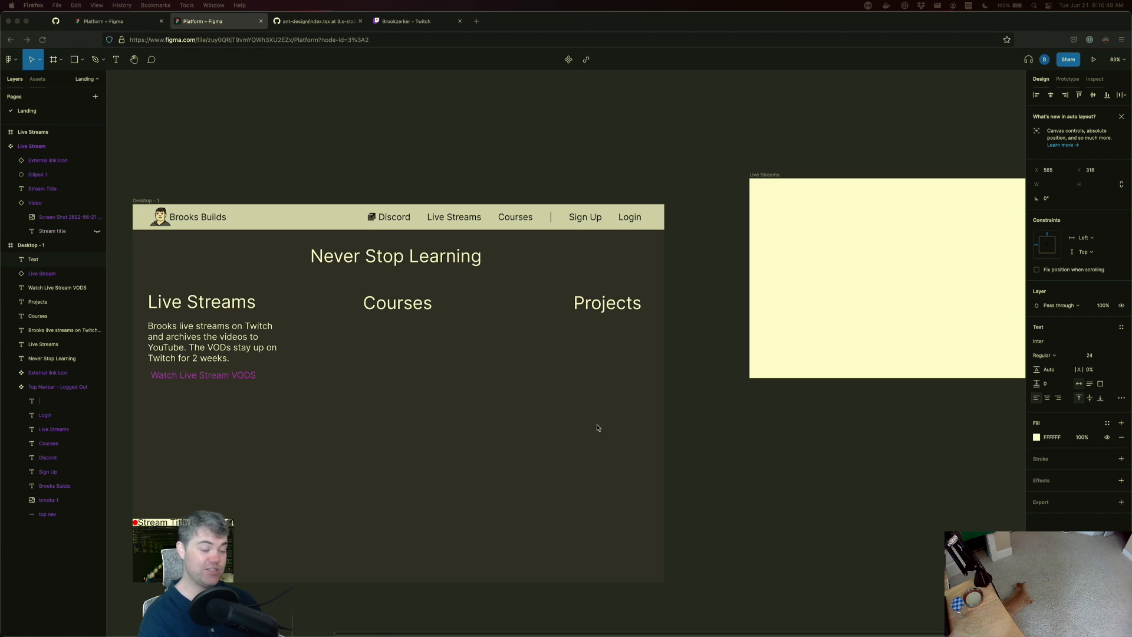
{"action": "left_click", "coordinate": [707, 421]}
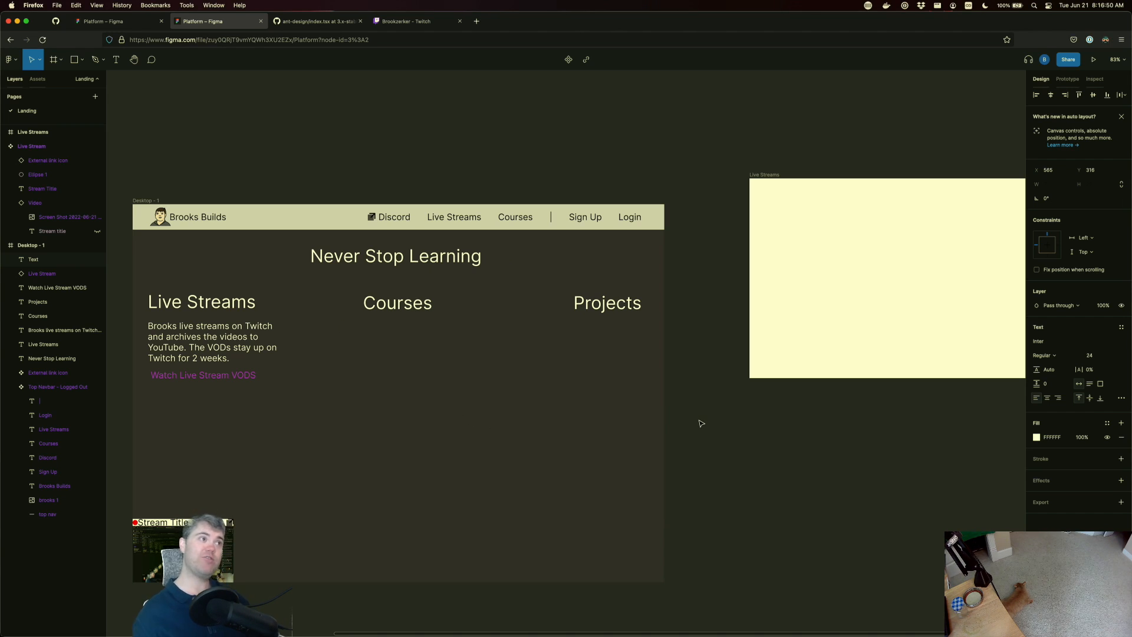